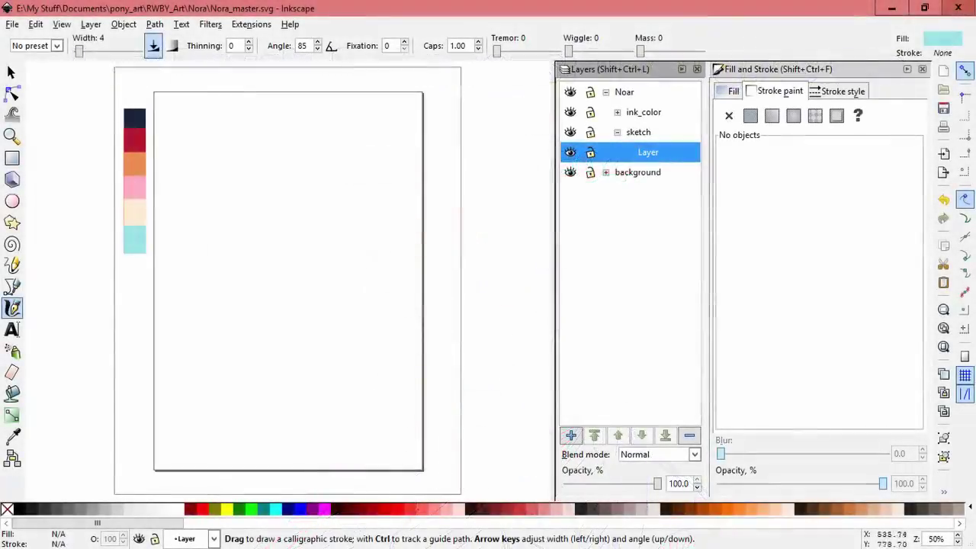
pyautogui.moveTo(348, 200); pyautogui.dragTo(291, 349)
pyautogui.hotkey('ctrl', 'z')
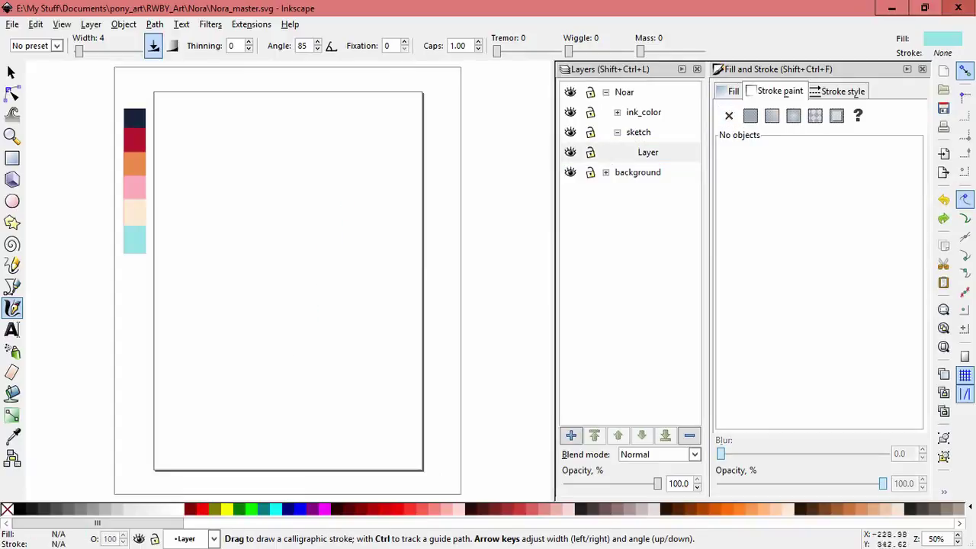
pyautogui.press('d')
pyautogui.press('c')
pyautogui.moveTo(339, 176); pyautogui.dragTo(237, 374)
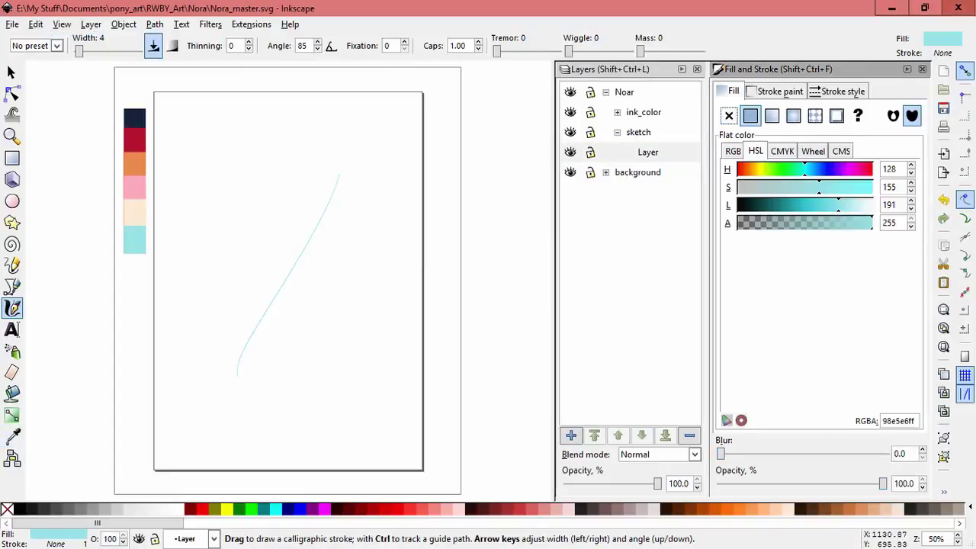
pyautogui.press('Escape')
# - Sketch several long diagonal calligraphic strokes in light blue (c6daf1ff) down the page as guides for the hammer handle
pyautogui.keyDown('ctrl'); pyautogui.click(289, 274); pyautogui.keyUp('ctrl')
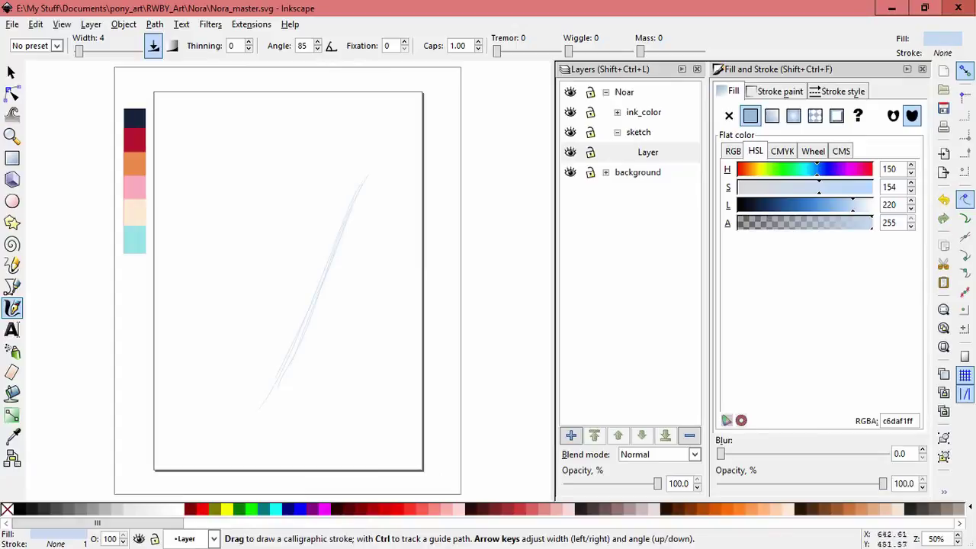
pyautogui.moveTo(411, 122); pyautogui.dragTo(348, 359)
# - Sketch the angular hammer head with its pointed, curved back at the lower end of the handle guides
pyautogui.scroll(3, 349, 359)
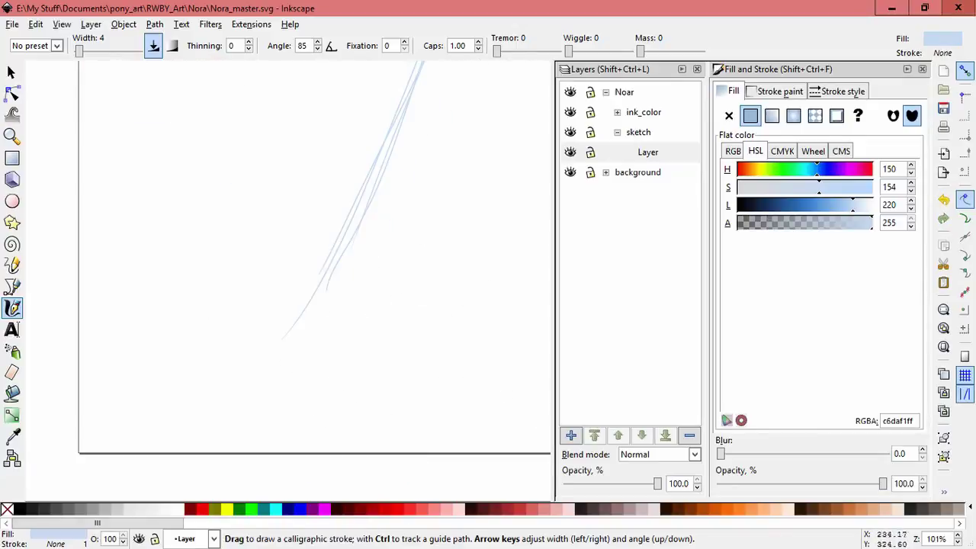
pyautogui.moveTo(238, 210); pyautogui.dragTo(411, 331)
pyautogui.moveTo(90, 244); pyautogui.dragTo(354, 440)
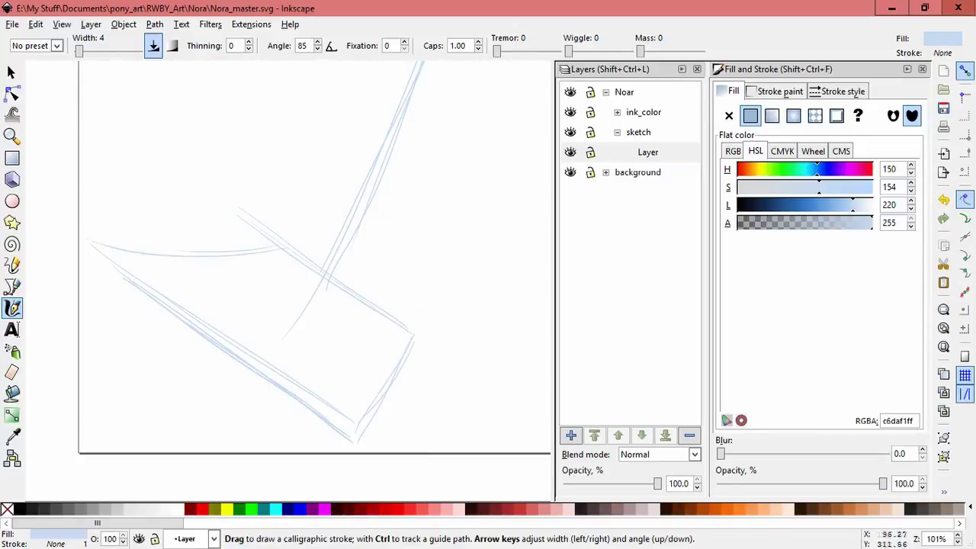
pyautogui.moveTo(91, 241); pyautogui.dragTo(292, 247)
# - Sketch both sides of the handle up from the head and close its upper end with a short cap
pyautogui.press('-')
pyautogui.press('-')
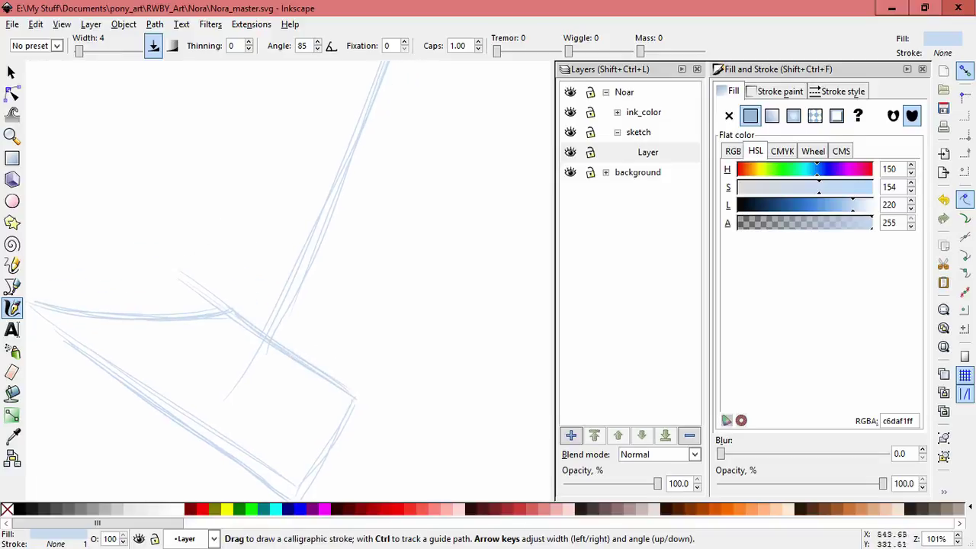
pyautogui.moveTo(309, 352); pyautogui.dragTo(399, 103)
pyautogui.scroll(1, 360, 228)
pyautogui.hscroll(2, 361, 229)
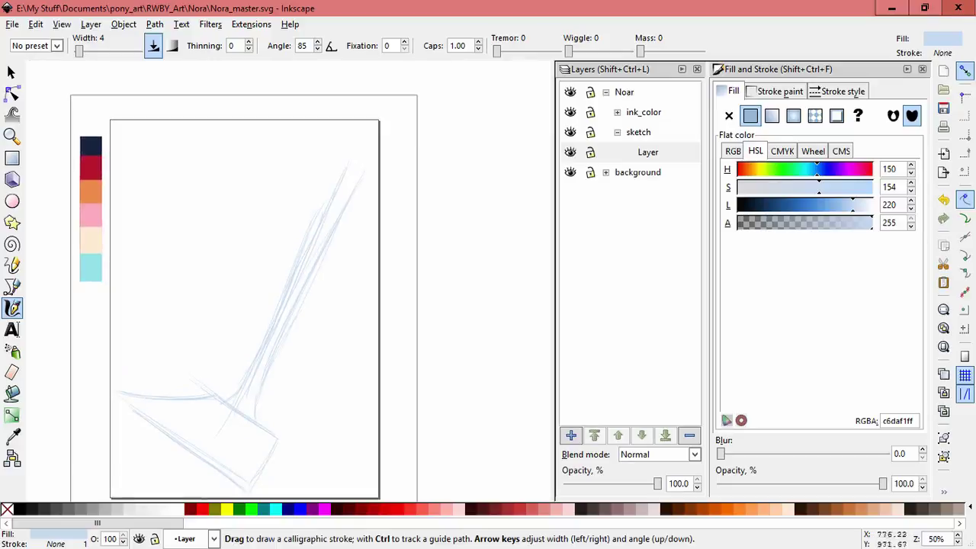
pyautogui.moveTo(328, 228)
pyautogui.mouseDown()
pyautogui.moveTo(352, 141)
pyautogui.moveTo(376, 145)
pyautogui.moveTo(375, 167)
pyautogui.mouseUp()
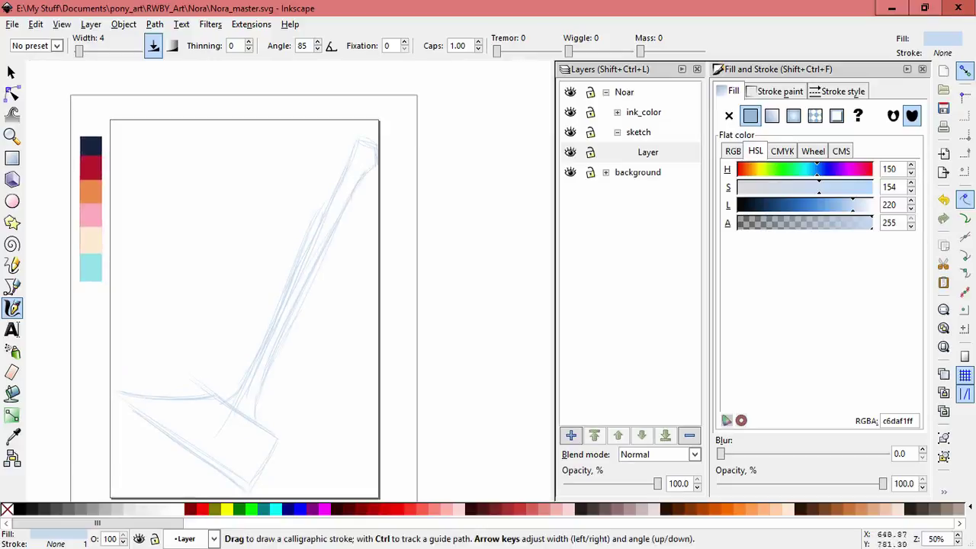
# - Pull the surplus long guide strokes away from the handle and delete them
pyautogui.press('s')
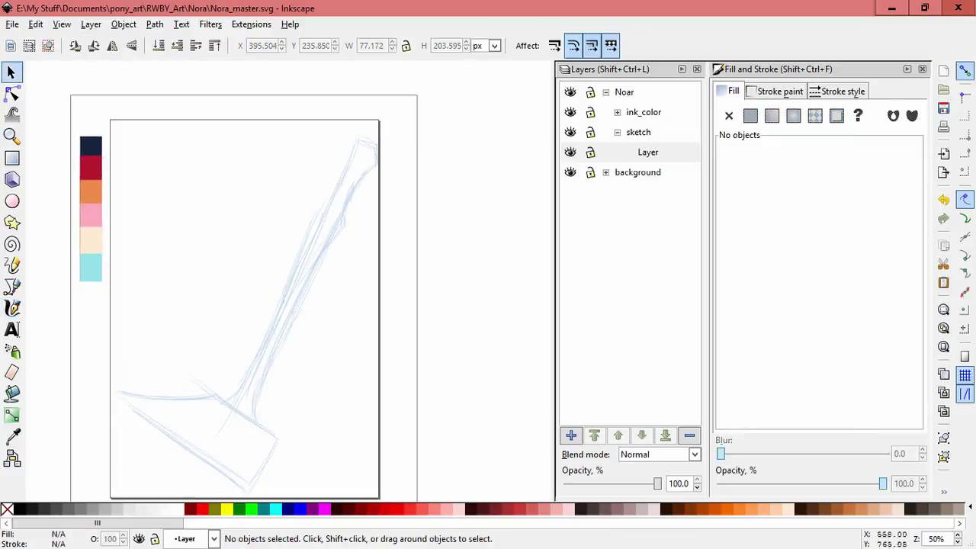
pyautogui.click(214, 164)
pyautogui.click(219, 162)
pyautogui.keyDown('alt'); pyautogui.click(217, 189); pyautogui.keyUp('alt')
pyautogui.keyDown('alt'); pyautogui.click(217, 189); pyautogui.keyUp('alt')
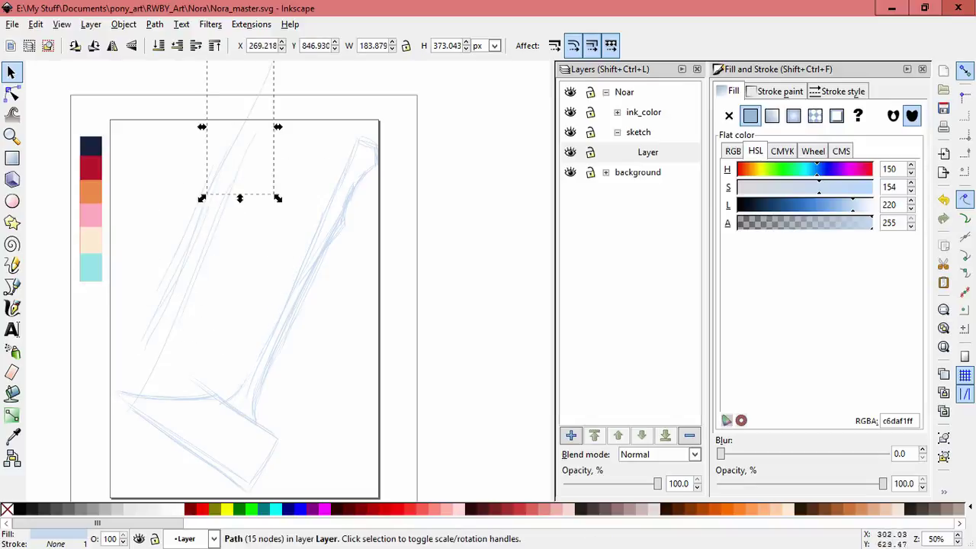
pyautogui.keyDown('alt'); pyautogui.click(217, 189); pyautogui.keyUp('alt')
pyautogui.keyDown('alt'); pyautogui.click(217, 190); pyautogui.keyUp('alt')
pyautogui.moveTo(229, 147); pyautogui.dragTo(152, 305)
pyautogui.press('Delete')
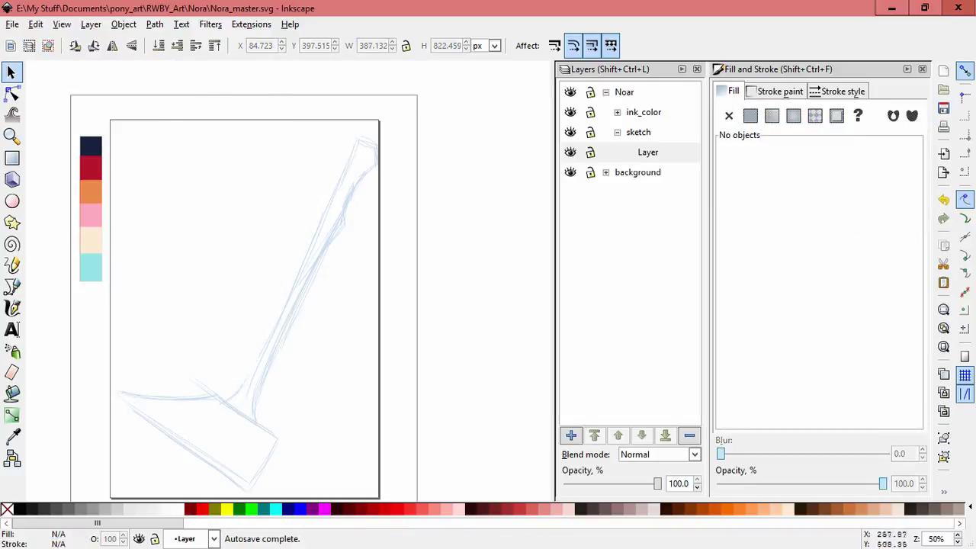
# - Pick out the remaining duplicate strokes along the handle's left edge and delete them
pyautogui.moveTo(327, 132); pyautogui.dragTo(183, 189)
pyautogui.keyDown('alt'); pyautogui.click(183, 190); pyautogui.keyUp('alt')
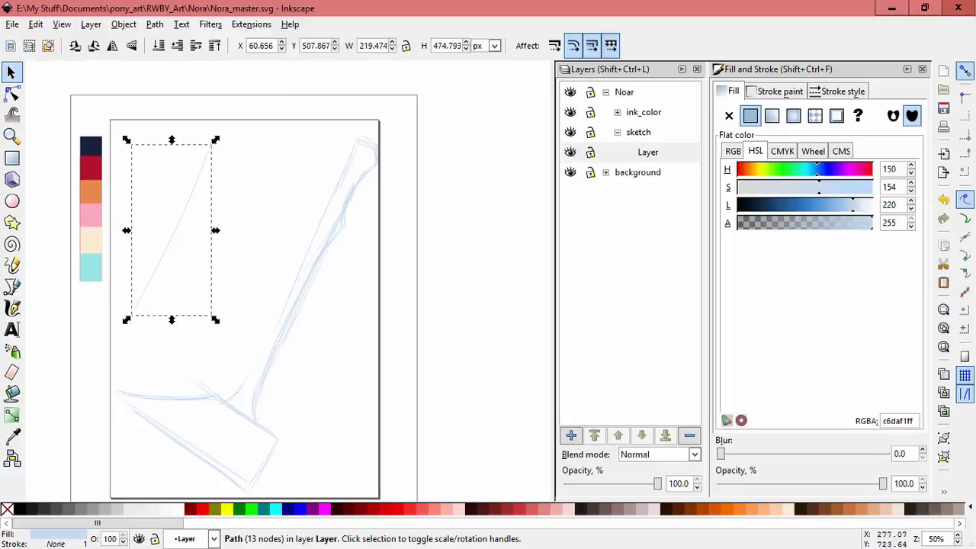
pyautogui.press('Escape')
pyautogui.scroll(2, 347, 243)
pyautogui.click(236, 200)
pyautogui.keyDown('alt'); pyautogui.click(121, 157); pyautogui.keyUp('alt')
pyautogui.keyDown('alt'); pyautogui.click(121, 156); pyautogui.keyUp('alt')
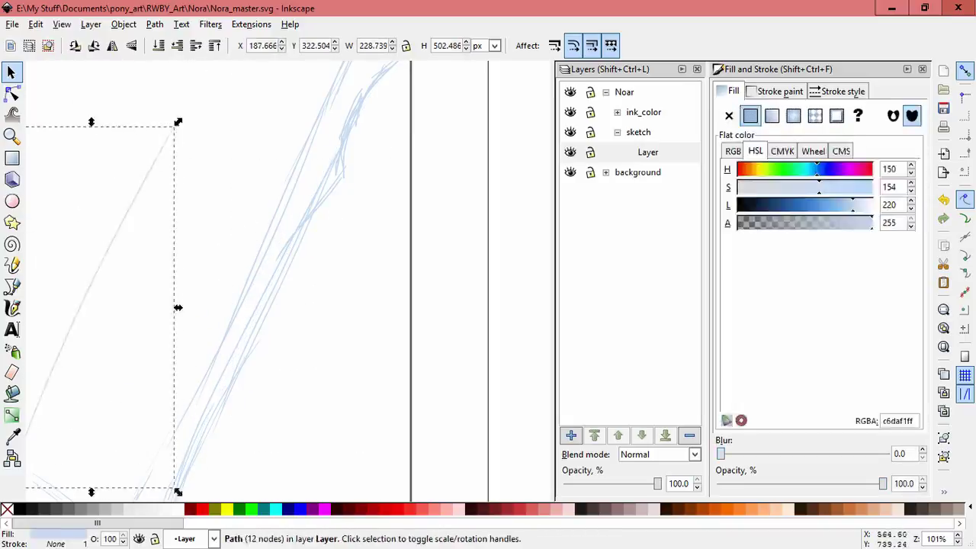
pyautogui.press('Delete')
# - Clear the stray strokes from the right side of the handle's middle and lower part
pyautogui.click(221, 404)
pyautogui.moveTo(265, 357)
pyautogui.mouseDown()
pyautogui.moveTo(264, 333)
pyautogui.moveTo(331, 190)
pyautogui.mouseUp()
pyautogui.press('Escape')
pyautogui.scroll(-2, 305, 305)
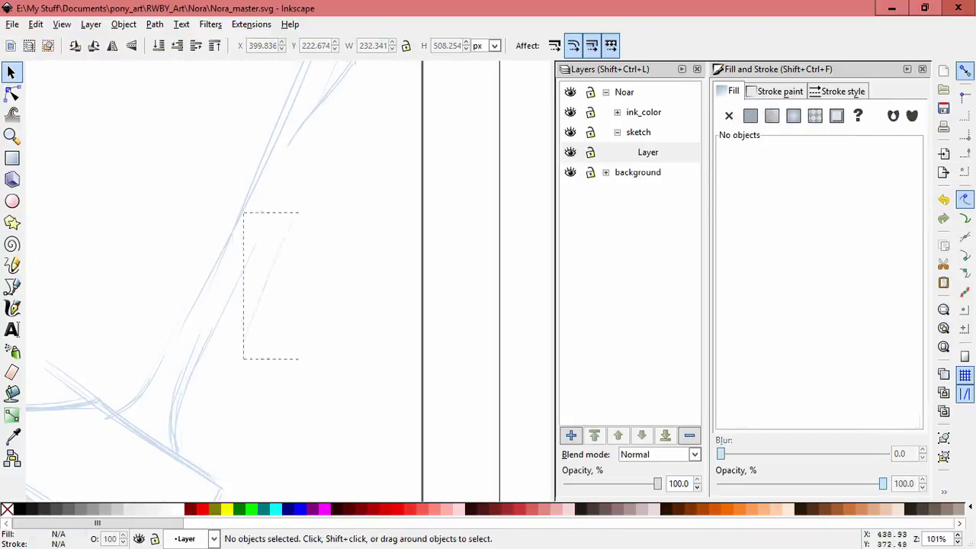
pyautogui.click(315, 333)
pyautogui.moveTo(197, 346); pyautogui.dragTo(183, 394)
pyautogui.press('Escape')
pyautogui.hscroll(2, 229, 305)
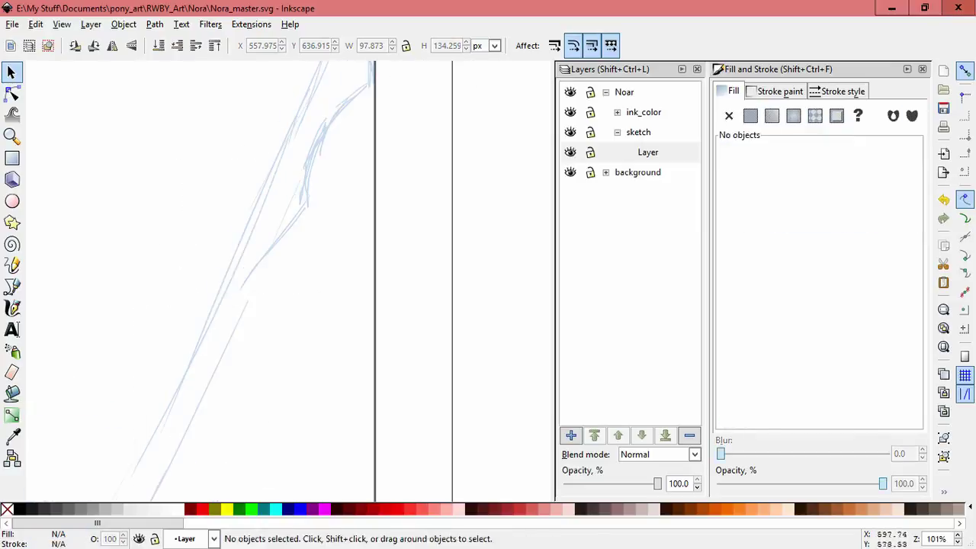
# - Separate a long overlapping stroke from the handle shaft to thin out its outline
pyautogui.click(244, 327)
pyautogui.hscroll(-4, 234, 345)
pyautogui.press('Escape')
pyautogui.hscroll(2, 234, 345)
pyautogui.click(244, 335)
pyautogui.hscroll(-2, 244, 336)
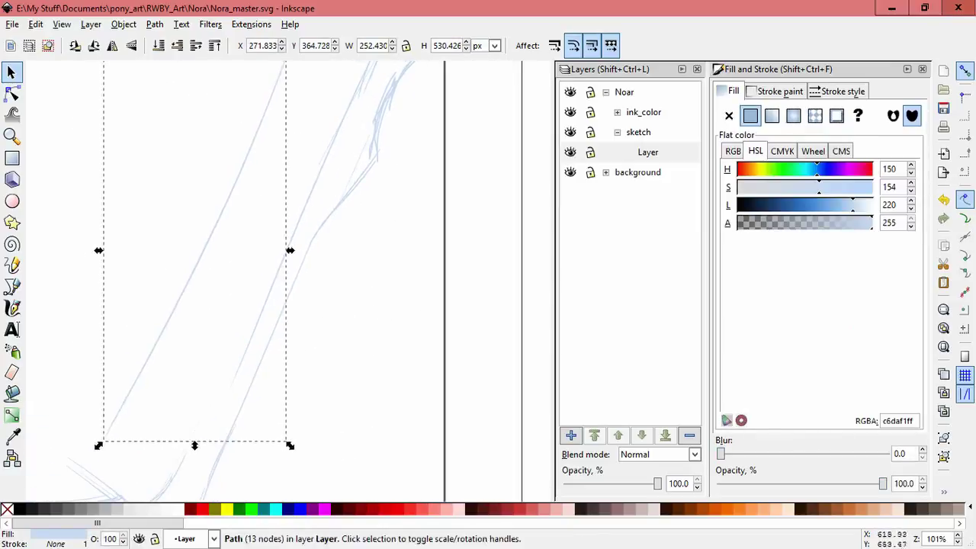
# - Pick out the short overlapping strokes around the notch on the handle's upper right side for removal
pyautogui.press('Escape')
pyautogui.hscroll(2, 244, 335)
pyautogui.click(259, 304)
pyautogui.moveTo(252, 312); pyautogui.dragTo(196, 399)
pyautogui.hscroll(2, 229, 305)
pyautogui.press('Tab')
pyautogui.press('Tab')
pyautogui.press('Tab')
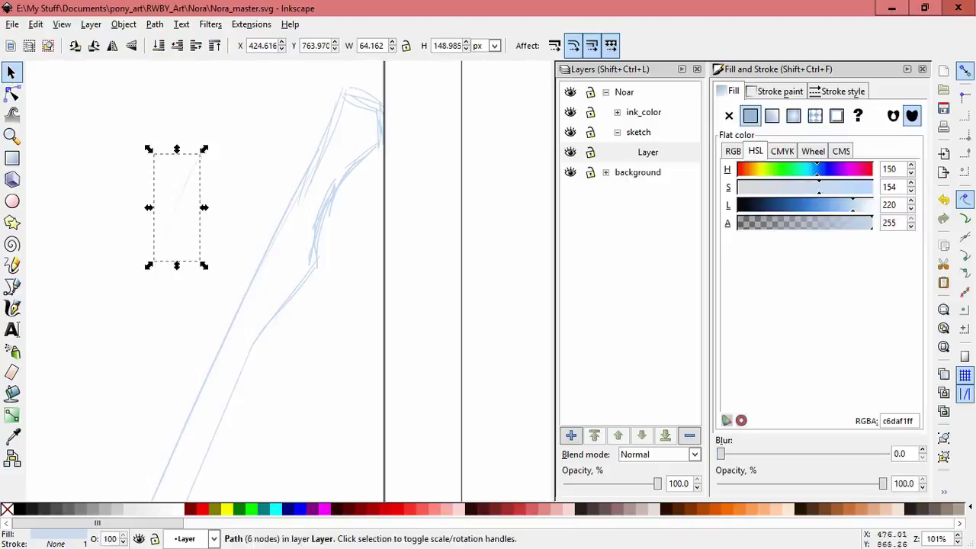
# - Undo the last stroke edit and redraw the notch on the handle's upper right side with the calligraphy tool
pyautogui.hotkey('ctrl', 'z')
pyautogui.press('c')
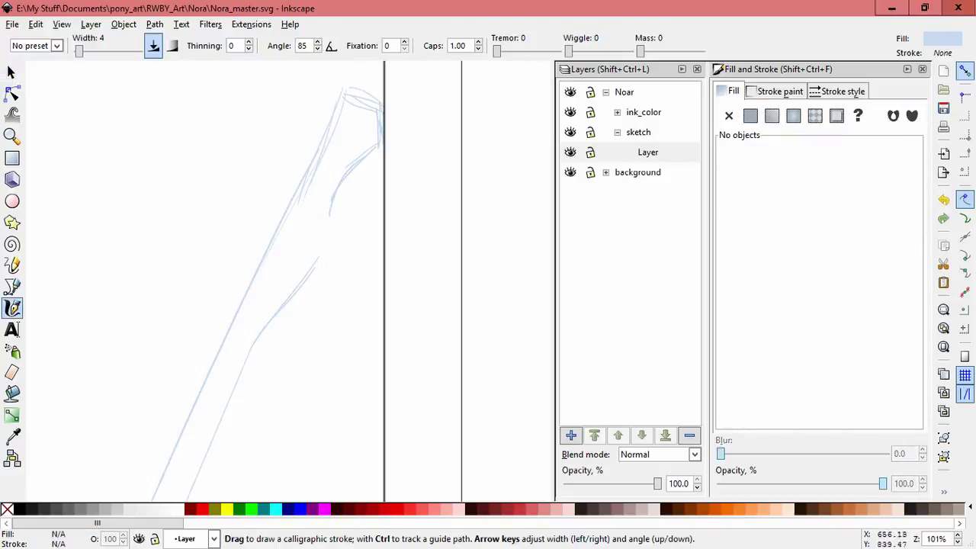
pyautogui.press('-')
pyautogui.press('-')
pyautogui.press('-')
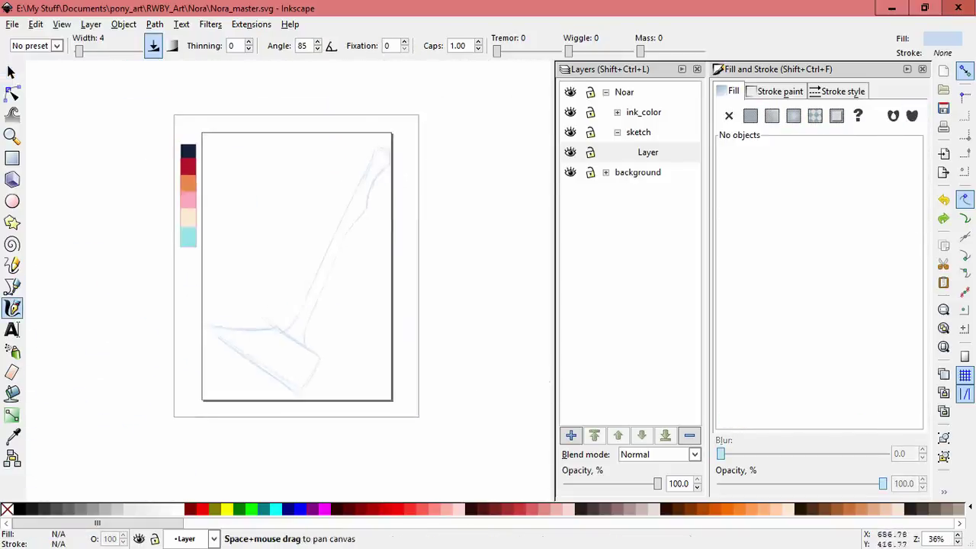
# - Lock the background layer, select all the sketch strokes and scale them down from the upper right corner
pyautogui.press('s')
pyautogui.moveTo(309, 313); pyautogui.dragTo(365, 282)
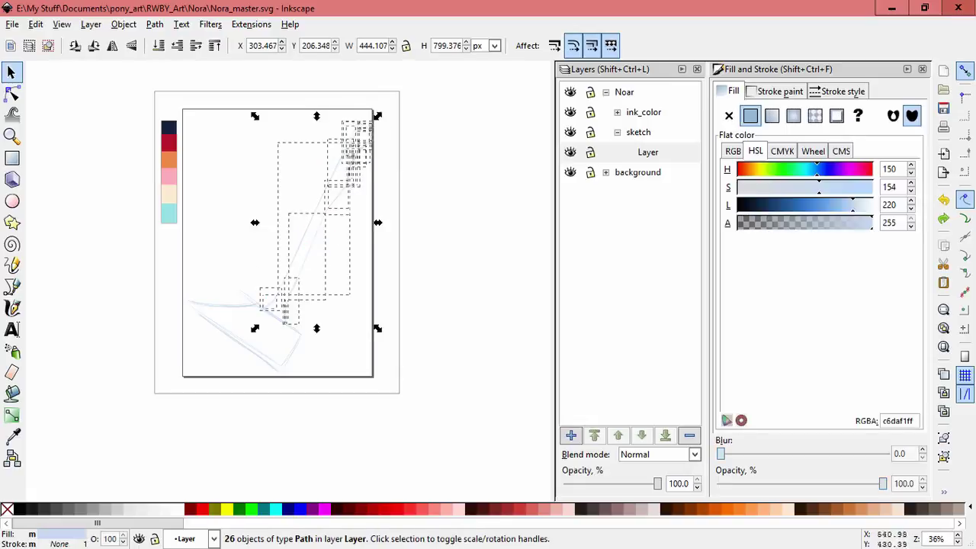
pyautogui.press('Escape')
pyautogui.moveTo(468, 225)
pyautogui.mouseDown()
pyautogui.moveTo(126, 407)
pyautogui.moveTo(157, 374)
pyautogui.mouseUp()
pyautogui.press('Escape')
pyautogui.hotkey('ctrl', 'a')
pyautogui.moveTo(404, 104); pyautogui.dragTo(375, 140)
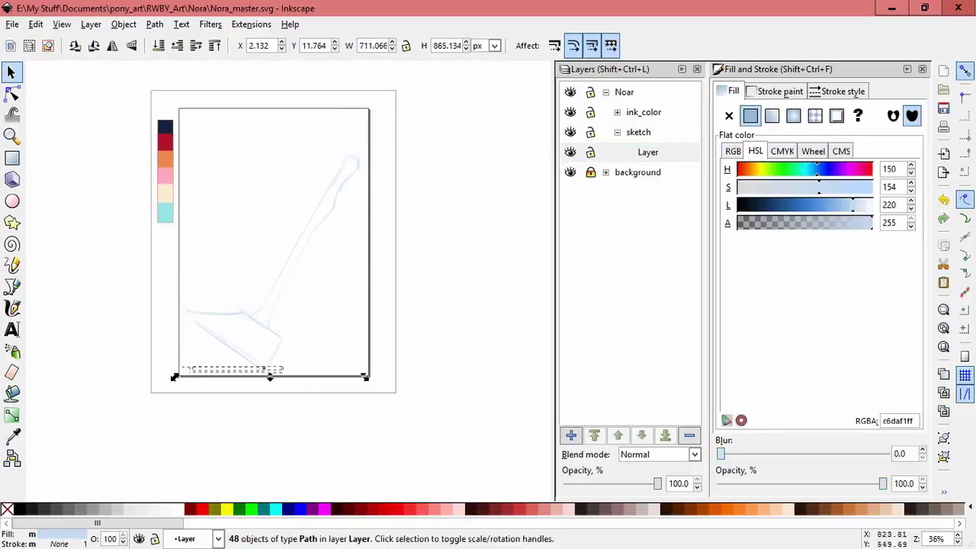
pyautogui.press('Escape')
# - Group the handle strokes, and group the hammer head strokes separately
pyautogui.press('+')
pyautogui.scroll(4, 277, 263)
pyautogui.hscroll(3, 278, 263)
pyautogui.moveTo(187, 328)
pyautogui.mouseDown()
pyautogui.moveTo(237, 358)
pyautogui.moveTo(349, 109)
pyautogui.moveTo(358, 116)
pyautogui.mouseUp()
pyautogui.hotkey('ctrl', 'g')
pyautogui.moveTo(255, 324); pyautogui.dragTo(90, 457)
pyautogui.hotkey('ctrl', 'g')
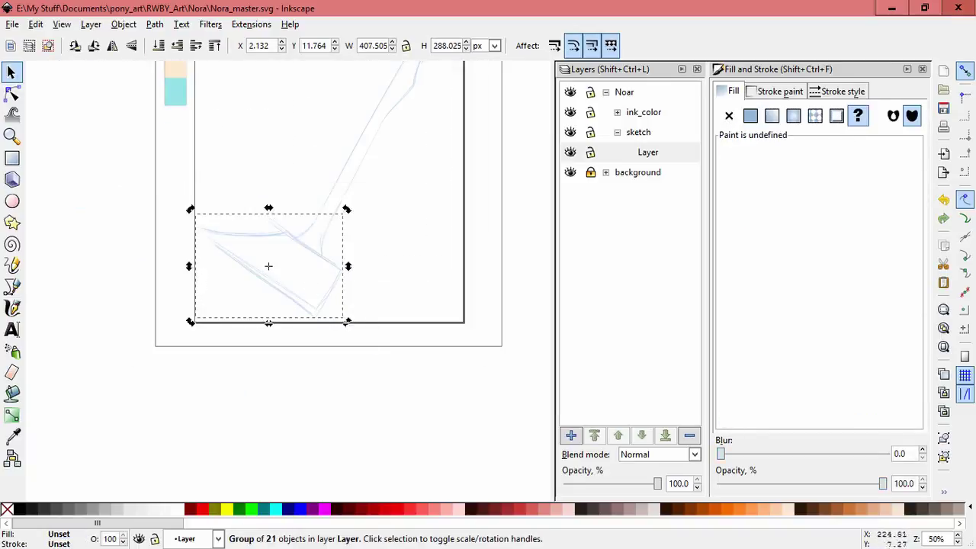
# - Nudge the handle group against the head and scale the whole sketch down slightly within the page
pyautogui.press('Escape')
pyautogui.scroll(3, 365, 241)
pyautogui.hscroll(2, 365, 241)
pyautogui.click(332, 213)
pyautogui.moveTo(332, 213); pyautogui.dragTo(330, 210)
pyautogui.click(290, 358)
pyautogui.press('Escape')
pyautogui.press('5')
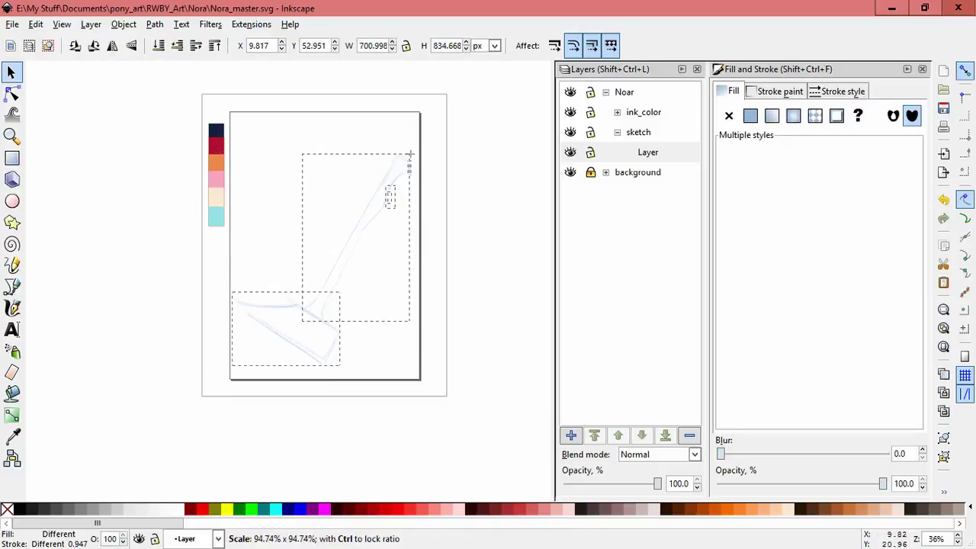
pyautogui.click(434, 241)
pyautogui.press('Delete')
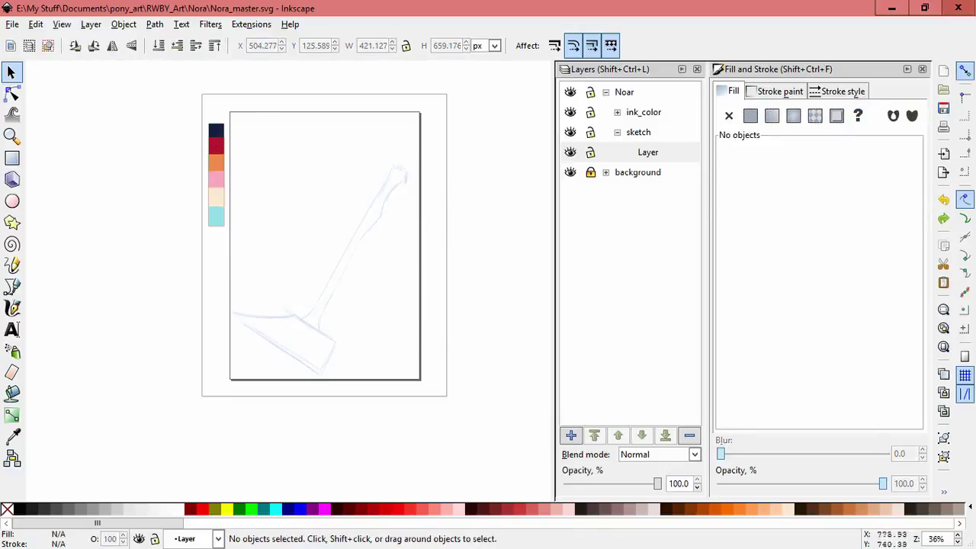
pyautogui.hotkey('ctrl', 'z')
# - Remove the old strokes at the handle's upper end and redraw it as a rounded cap
pyautogui.hotkey('alt', 'o')
pyautogui.press('Escape')
pyautogui.press('3')
pyautogui.press('Escape')
pyautogui.press('c')
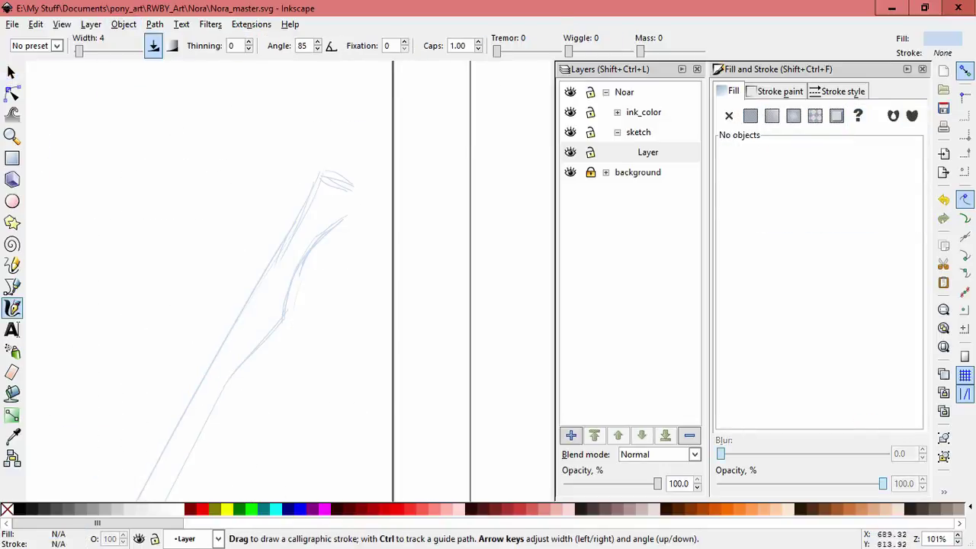
pyautogui.moveTo(349, 187)
pyautogui.mouseDown()
pyautogui.moveTo(352, 217)
pyautogui.moveTo(475, 220)
pyautogui.mouseUp()
# - Select all the strokes of the hammer sketch and group them
pyautogui.press('5')
pyautogui.press('s')
pyautogui.hotkey('ctrl', 'a')
pyautogui.hotkey('ctrl', 'g')
pyautogui.press('Escape')
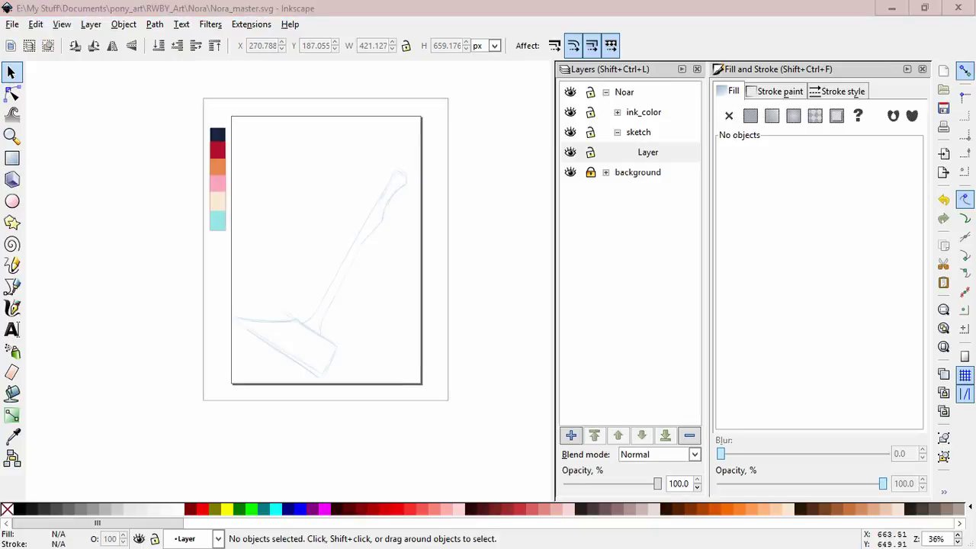
# - Add a new layer above the current sketch layer and draw a four-sided inset panel on the hammer head
pyautogui.click(570, 434)
pyautogui.press('Return')
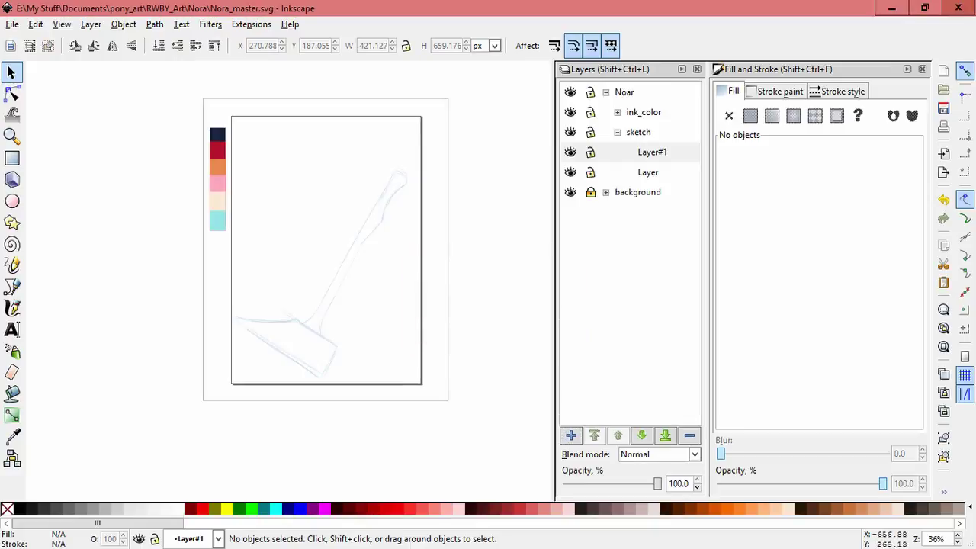
pyautogui.press('c')
pyautogui.scroll(3, 328, 362)
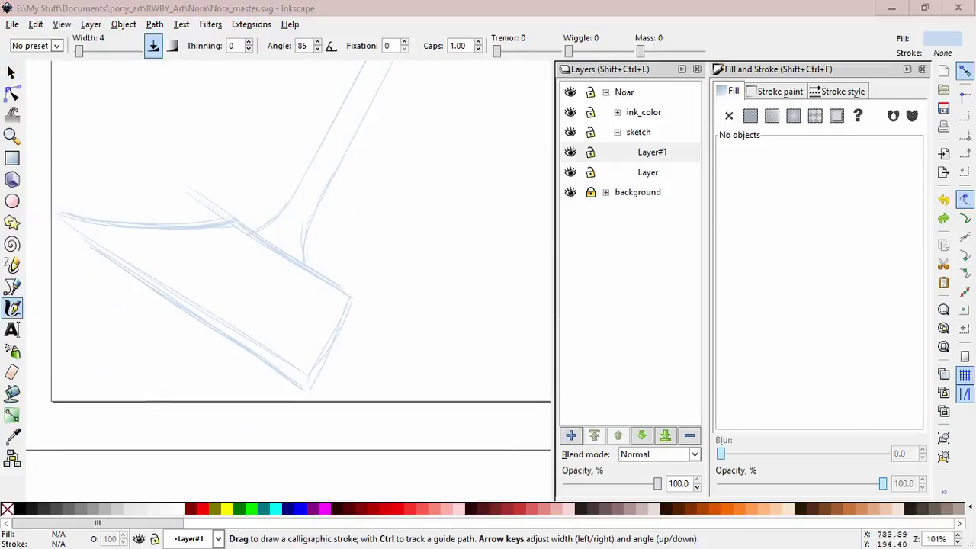
pyautogui.moveTo(275, 319); pyautogui.dragTo(318, 295)
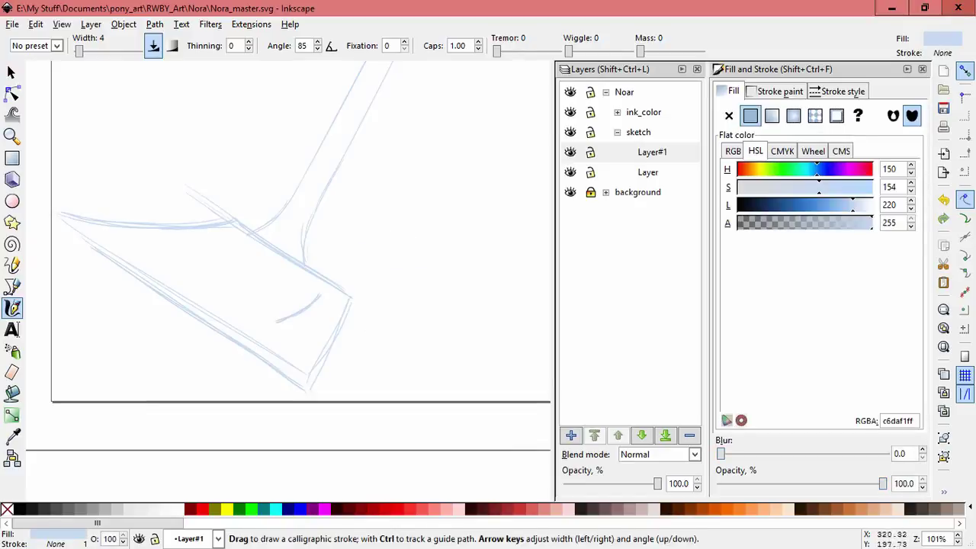
pyautogui.moveTo(242, 248)
pyautogui.mouseDown()
pyautogui.moveTo(220, 283)
pyautogui.moveTo(320, 294)
pyautogui.mouseUp()
pyautogui.moveTo(218, 285); pyautogui.dragTo(277, 321)
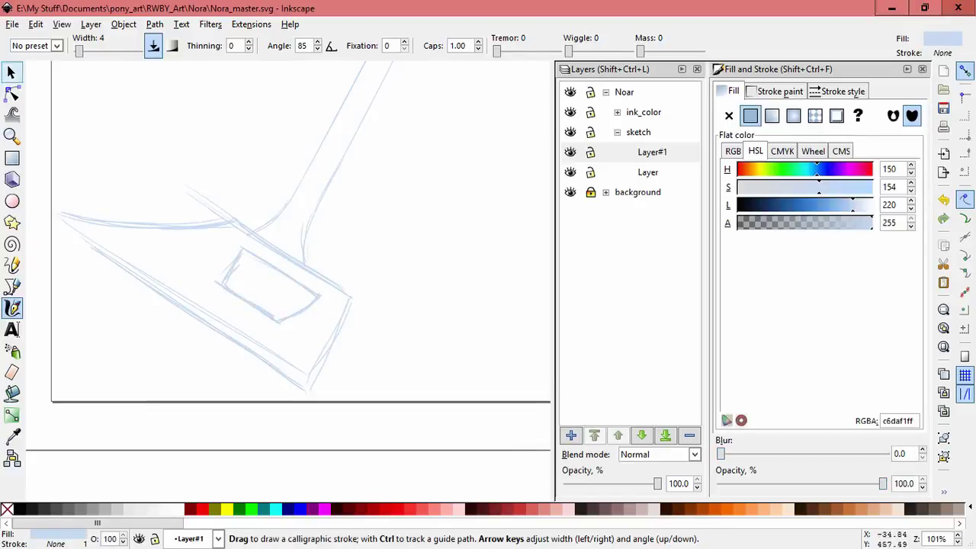
# - Lock the lower sketch layer, then resize the inset panel's strokes and reposition them inside the hammer head
pyautogui.press('s')
pyautogui.hotkey('ctrl', 'a')
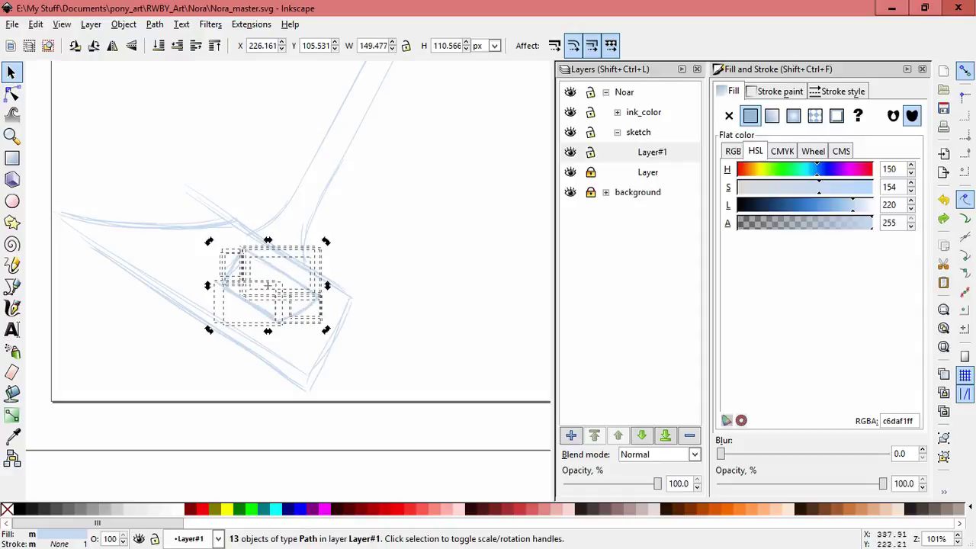
pyautogui.press('Escape')
pyautogui.moveTo(205, 236); pyautogui.dragTo(357, 378)
pyautogui.moveTo(209, 241)
pyautogui.mouseDown()
pyautogui.moveTo(239, 257)
pyautogui.moveTo(218, 254)
pyautogui.mouseUp()
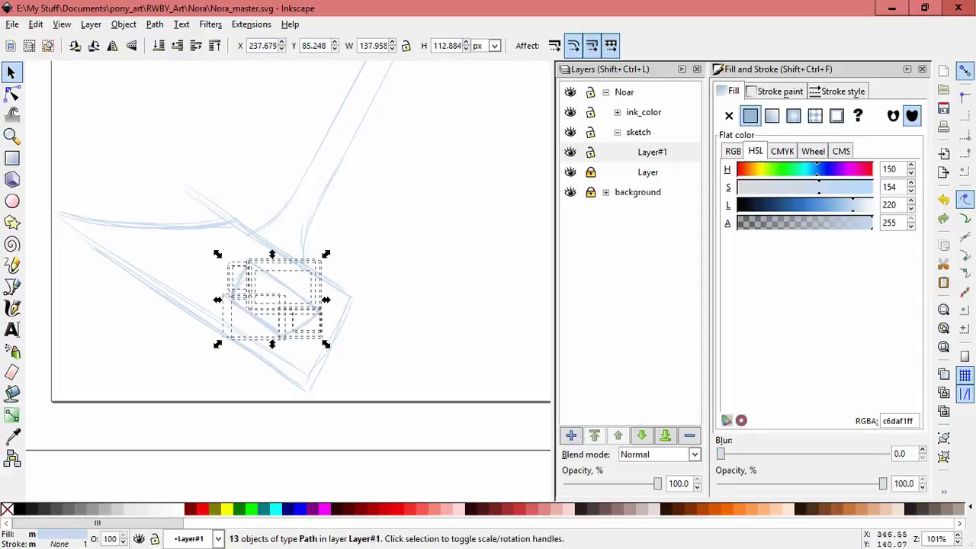
pyautogui.moveTo(303, 298); pyautogui.dragTo(307, 284)
pyautogui.press('Escape')
pyautogui.hotkey('ctrl', 'a')
pyautogui.press('Escape')
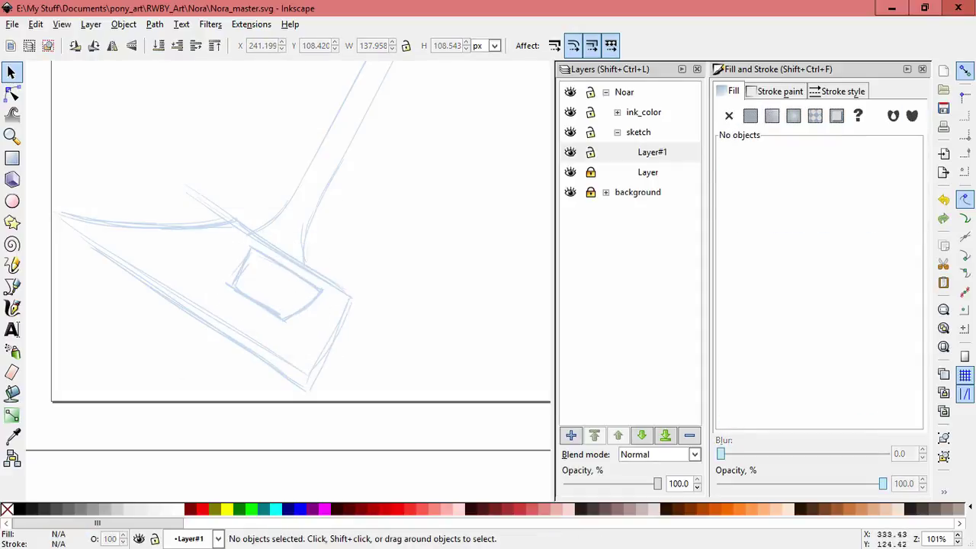
# - Sketch a second, larger four-sided panel with calligraphic strokes along the lower edge of the hammer head, beneath the inset panel
pyautogui.press('c')
pyautogui.moveTo(241, 305); pyautogui.dragTo(321, 355)
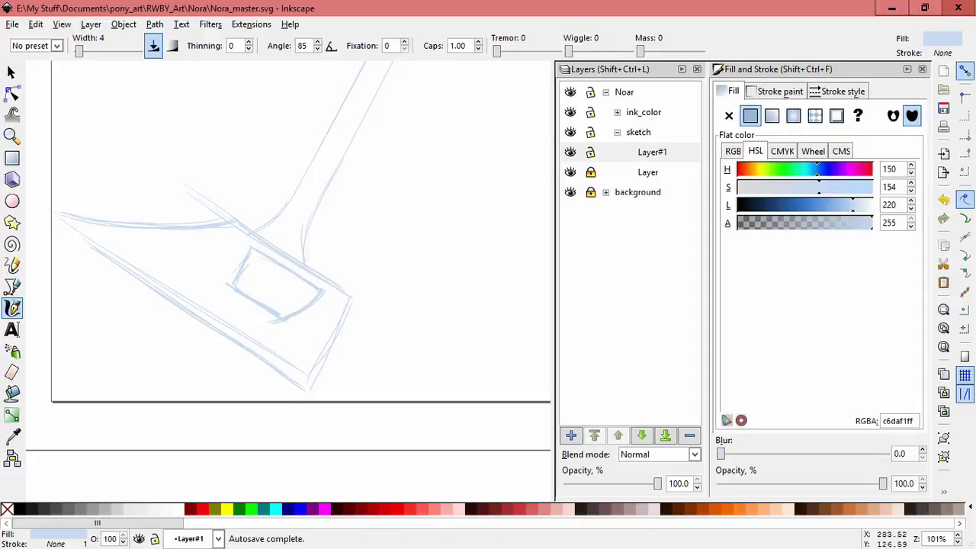
pyautogui.moveTo(259, 309)
pyautogui.mouseDown()
pyautogui.moveTo(167, 321)
pyautogui.moveTo(292, 404)
pyautogui.mouseUp()
pyautogui.moveTo(292, 404); pyautogui.dragTo(180, 323)
# - Move the lower panel's strokes from Layer#1 onto a new layer above it, keeping them in the same place
pyautogui.press('s')
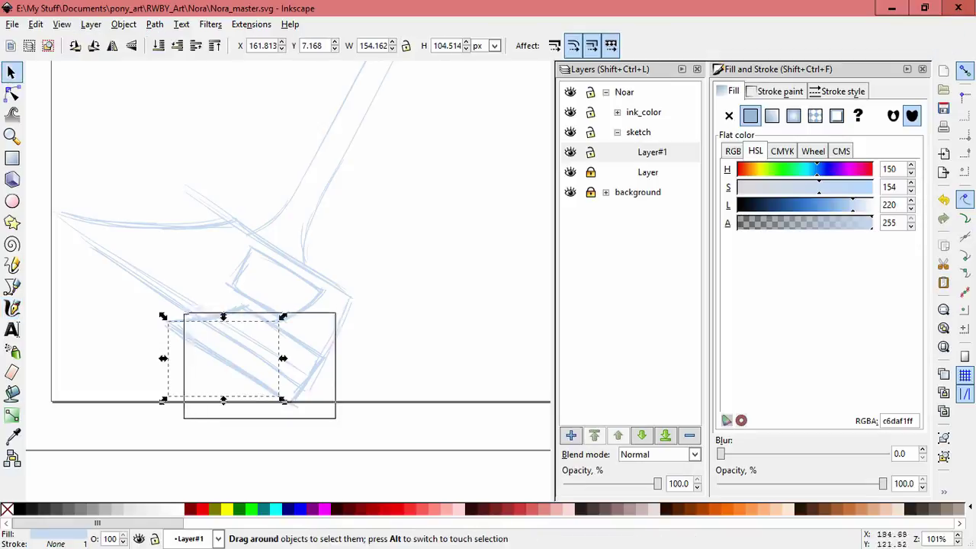
pyautogui.press('Escape')
pyautogui.moveTo(336, 351); pyautogui.dragTo(199, 372)
pyautogui.hotkey('ctrl', 'x')
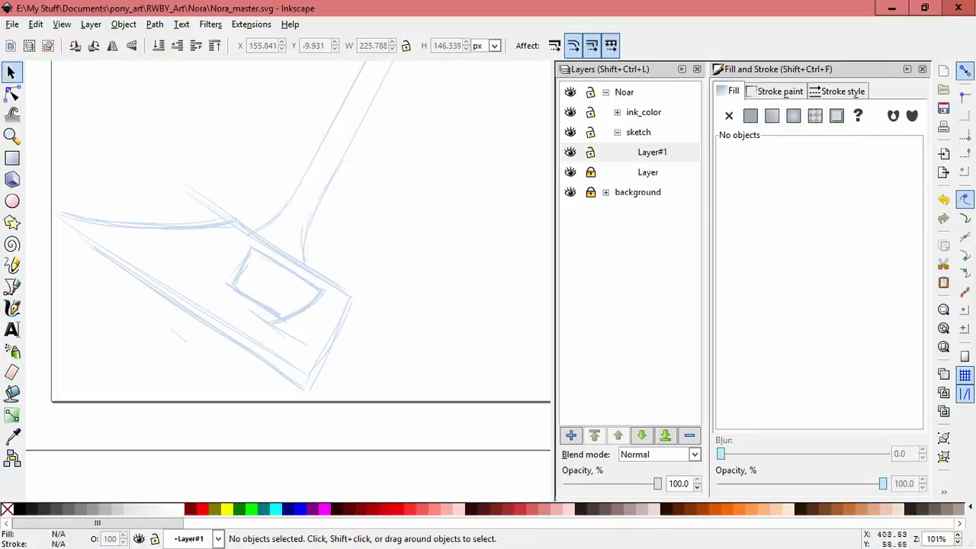
pyautogui.click(571, 435)
pyautogui.click(540, 324)
pyautogui.click(35, 25)
pyautogui.click(54, 150)
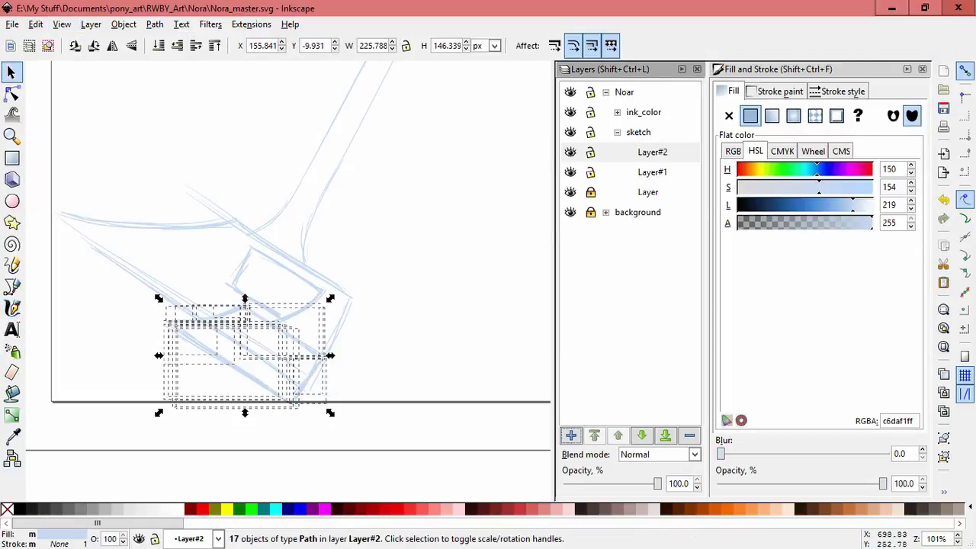
pyautogui.press('Escape')
# - Lock Layer#1 and Layer#2, and add a new layer above Layer#2
pyautogui.click(652, 172)
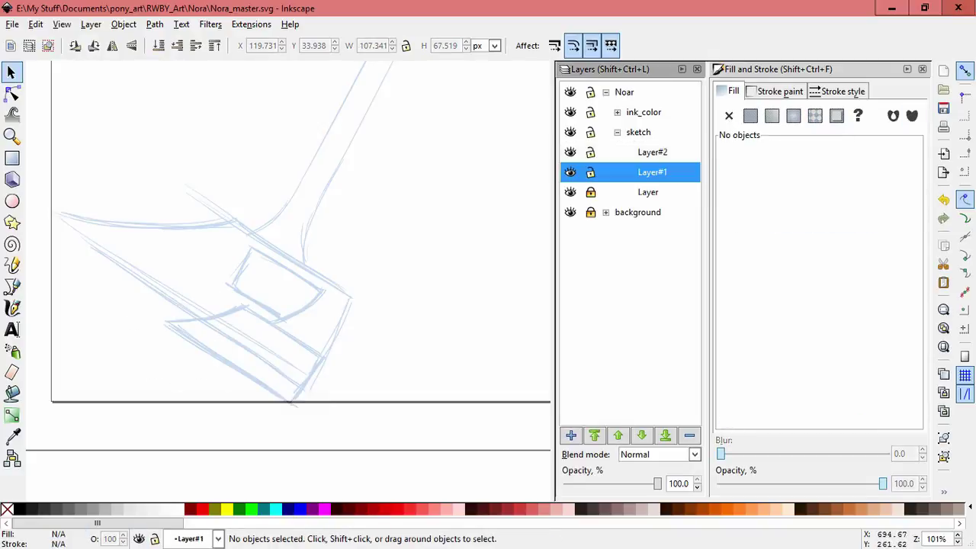
pyautogui.click(590, 172)
pyautogui.click(652, 152)
pyautogui.click(590, 152)
pyautogui.click(570, 435)
pyautogui.click(540, 324)
# - Sketch an adjoining panel that continues the lower panel along the hammer head toward its pointed end, closed with a curved edge
pyautogui.press('c')
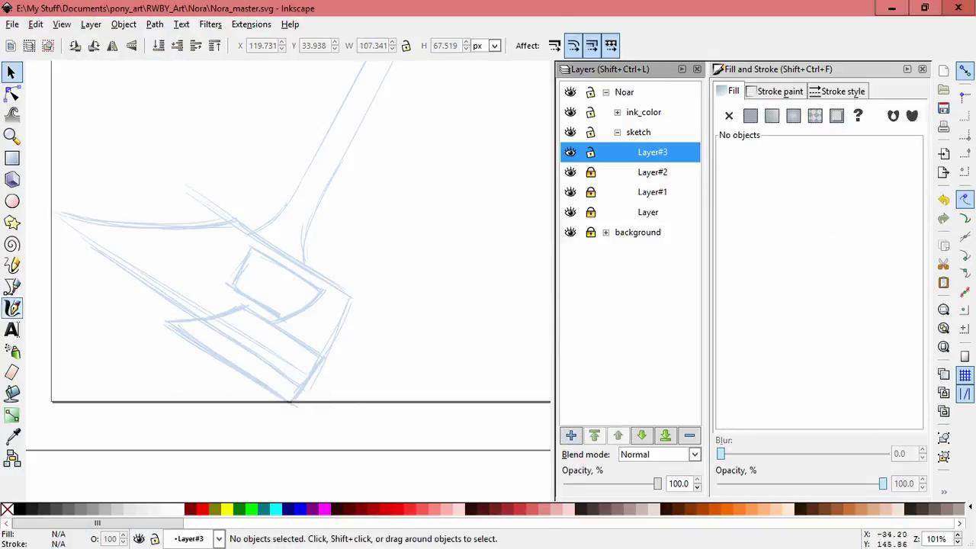
pyautogui.moveTo(111, 282); pyautogui.dragTo(244, 328)
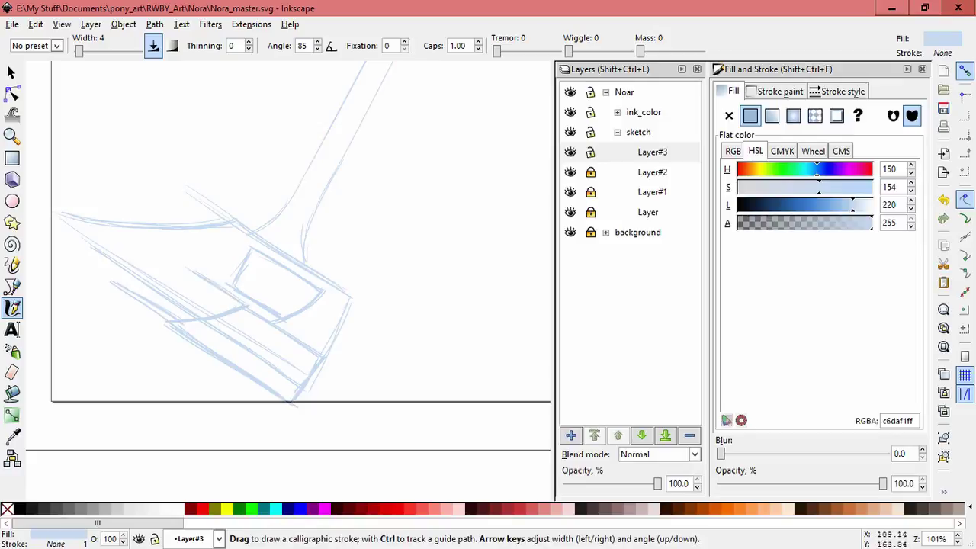
pyautogui.moveTo(99, 279); pyautogui.dragTo(185, 270)
# - Lock Layer#3, add a new layer above it, and sketch a narrower panel tapering toward the hammer head's pointed end
pyautogui.click(590, 152)
pyautogui.click(570, 435)
pyautogui.click(538, 322)
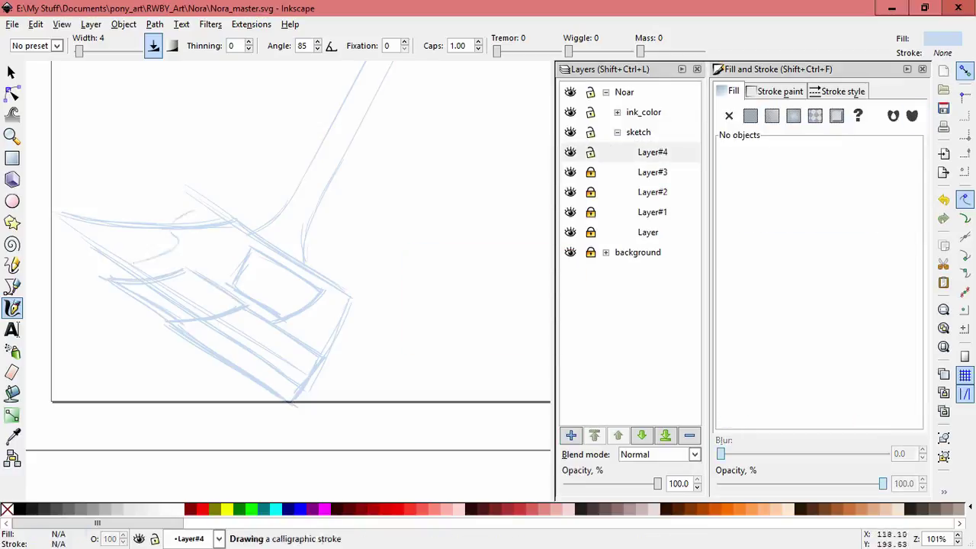
pyautogui.scroll(2, 290, 282)
pyautogui.hscroll(-3, 290, 282)
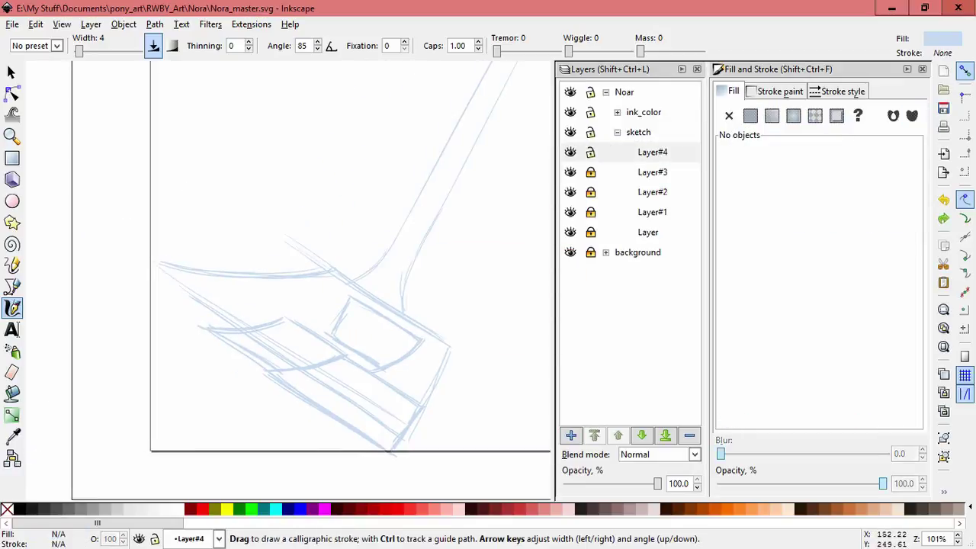
pyautogui.moveTo(257, 310)
pyautogui.mouseDown()
pyautogui.moveTo(221, 309)
pyautogui.moveTo(215, 328)
pyautogui.moveTo(155, 287)
pyautogui.mouseUp()
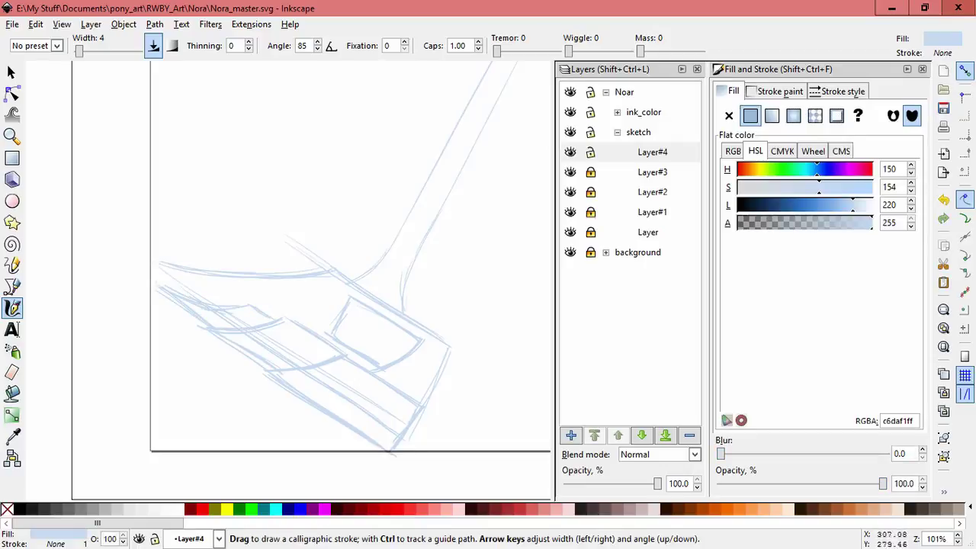
# - Lock Layer#4, add a layer above it, and sketch curved bands beside the inset panel and along the head's upper edge past its tip
pyautogui.hotkey('ctrl', 'shift', 'n')
pyautogui.press('Return')
pyautogui.moveTo(352, 291); pyautogui.dragTo(320, 343)
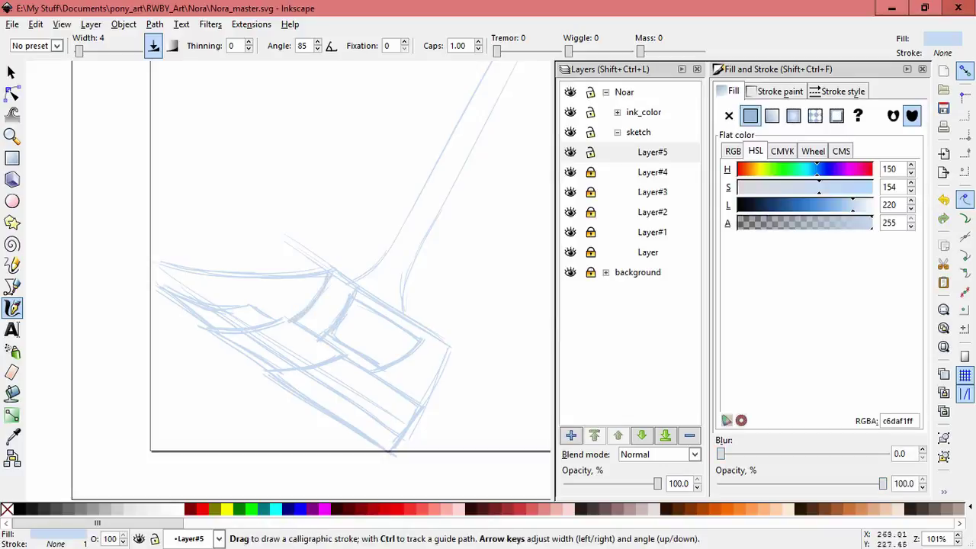
pyautogui.moveTo(333, 276); pyautogui.dragTo(290, 320)
pyautogui.moveTo(326, 273)
pyautogui.mouseDown()
pyautogui.moveTo(250, 288)
pyautogui.moveTo(128, 229)
pyautogui.mouseUp()
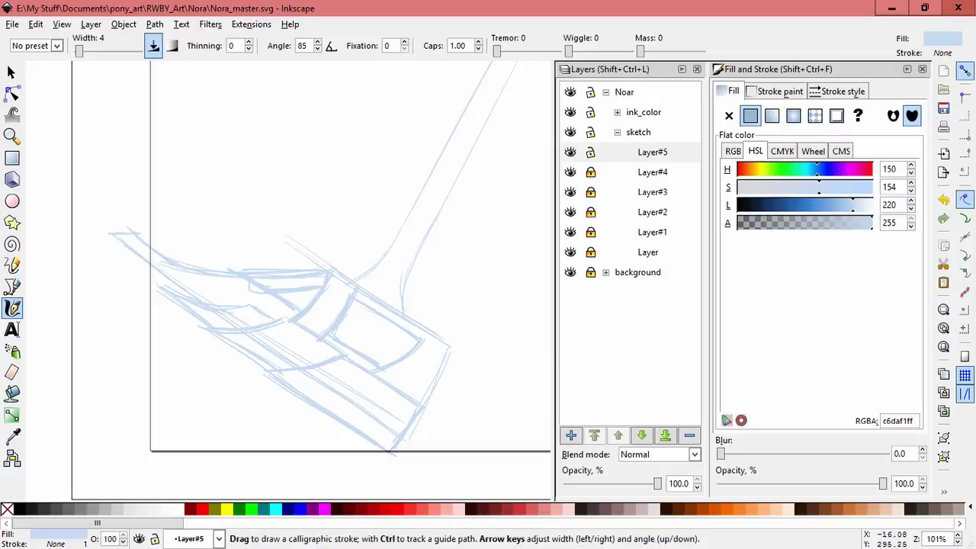
pyautogui.moveTo(259, 279); pyautogui.dragTo(242, 304)
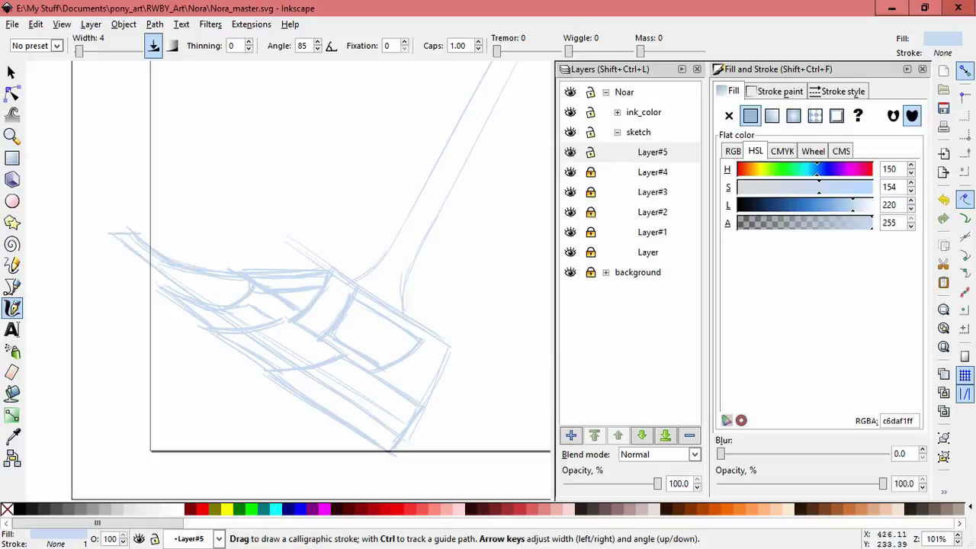
# - Lock Layer#5, add a new layer above it, and sketch a flared collar where the handle meets the hammer head
pyautogui.hotkey('ctrl', 'shift', 'n')
pyautogui.press('Return')
pyautogui.moveTo(410, 206)
pyautogui.mouseDown()
pyautogui.moveTo(435, 217)
pyautogui.moveTo(385, 248)
pyautogui.mouseUp()
pyautogui.moveTo(436, 223); pyautogui.dragTo(404, 313)
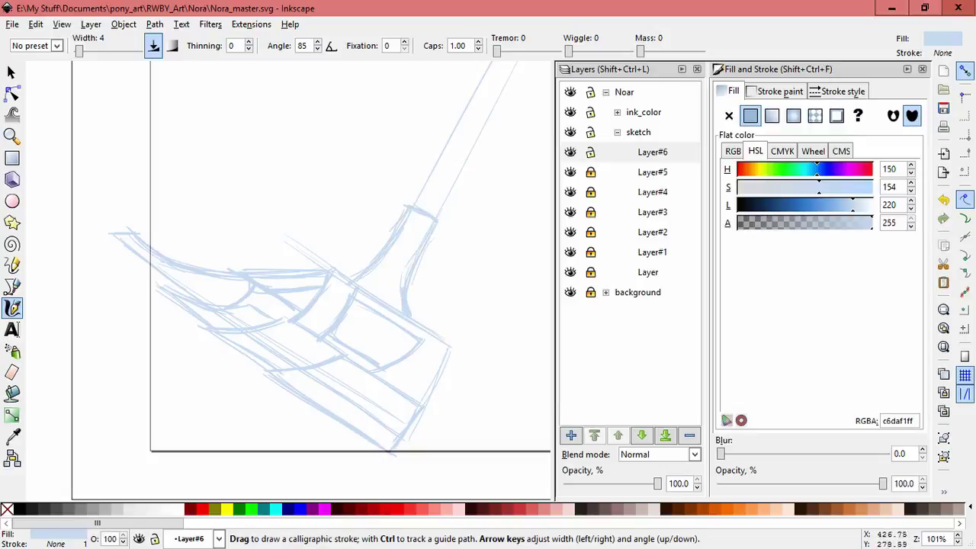
# - Sketch a small round joint and a short band across the handle just above the collar
pyautogui.press('-')
pyautogui.press('-')
pyautogui.press('-')
pyautogui.press('-')
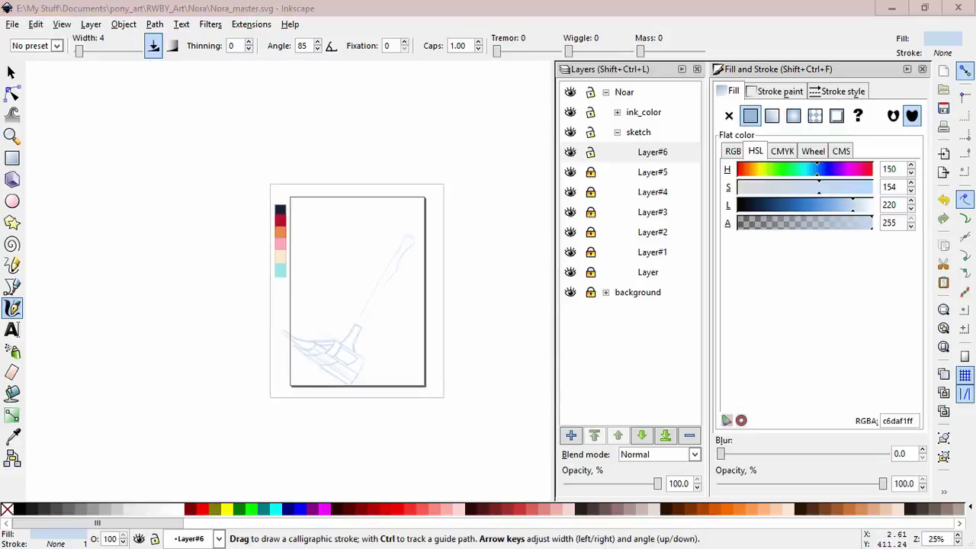
pyautogui.click(411, 333)
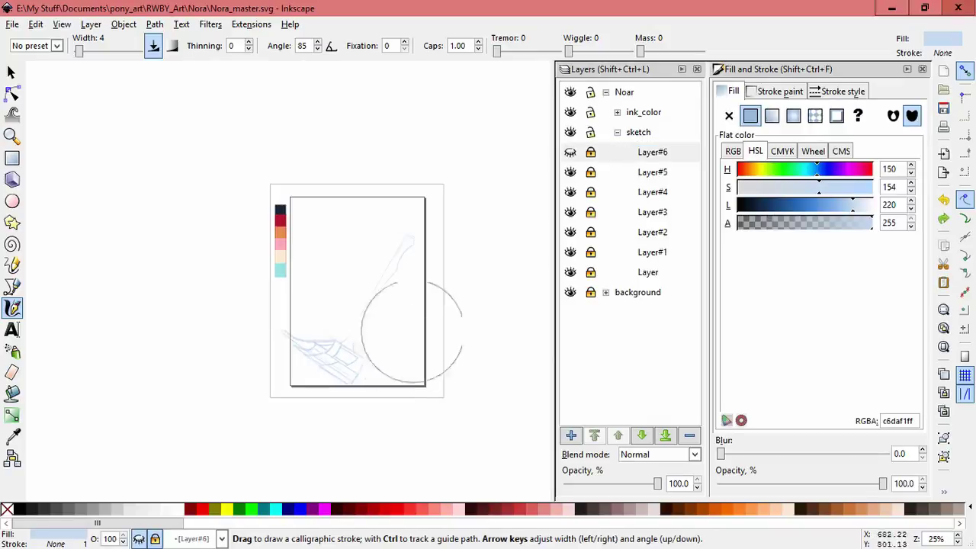
pyautogui.scroll(1, 384, 322)
pyautogui.scroll(3, 377, 274)
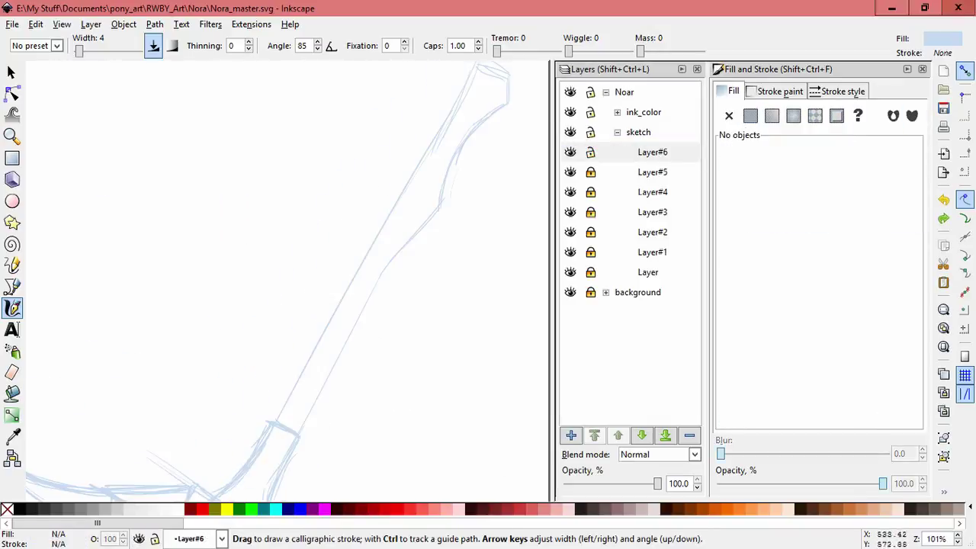
pyautogui.moveTo(382, 343)
pyautogui.mouseDown()
pyautogui.moveTo(381, 190)
pyautogui.moveTo(351, 214)
pyautogui.moveTo(343, 305)
pyautogui.mouseUp()
pyautogui.moveTo(266, 335); pyautogui.dragTo(289, 347)
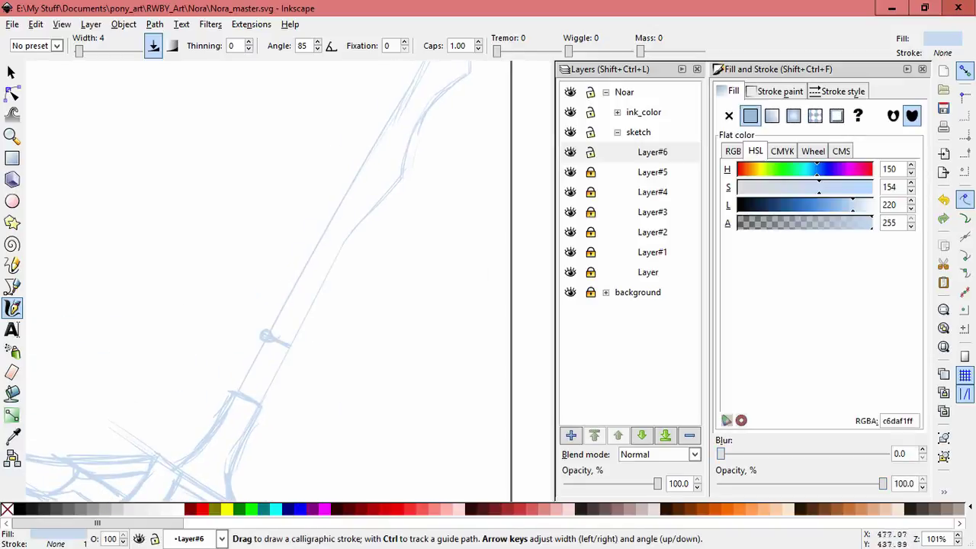
# - Sketch a bulging curved edge along the middle of the handle, with a small circle and a slanted closing line
pyautogui.moveTo(297, 258); pyautogui.dragTo(269, 330)
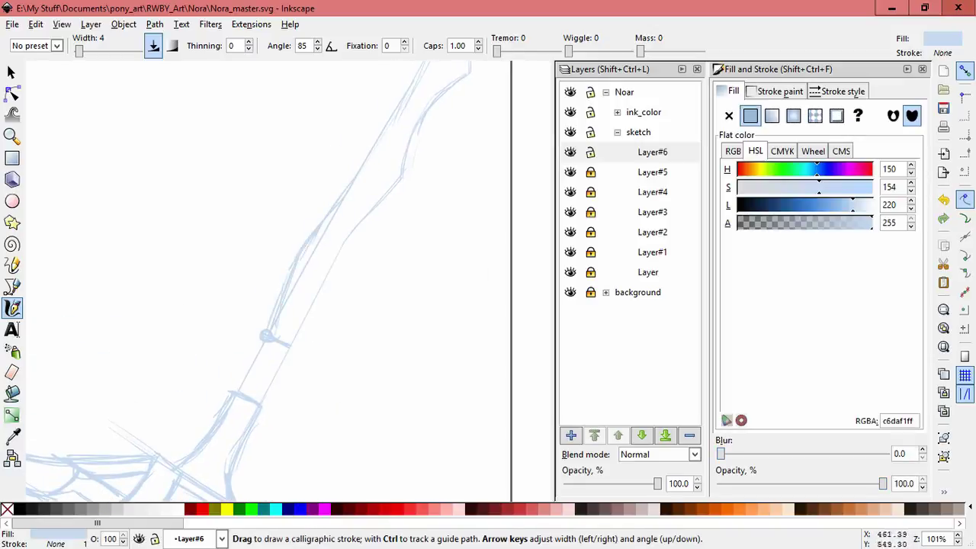
pyautogui.moveTo(302, 257); pyautogui.dragTo(297, 264)
pyautogui.moveTo(351, 187); pyautogui.dragTo(343, 244)
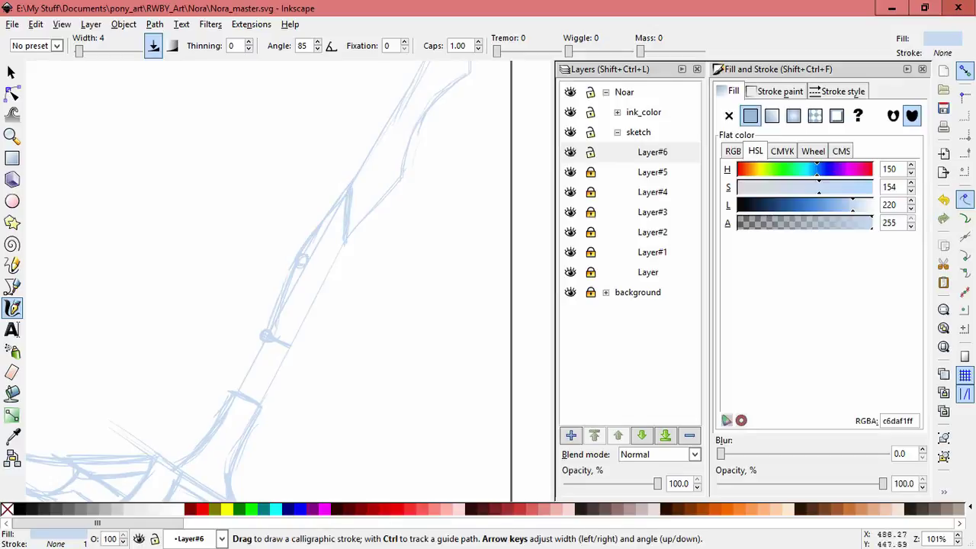
# - Unlock the lowest sketch layer and select all the handle strokes on it and on Layer#6
pyautogui.press('-')
pyautogui.press('-')
pyautogui.press('-')
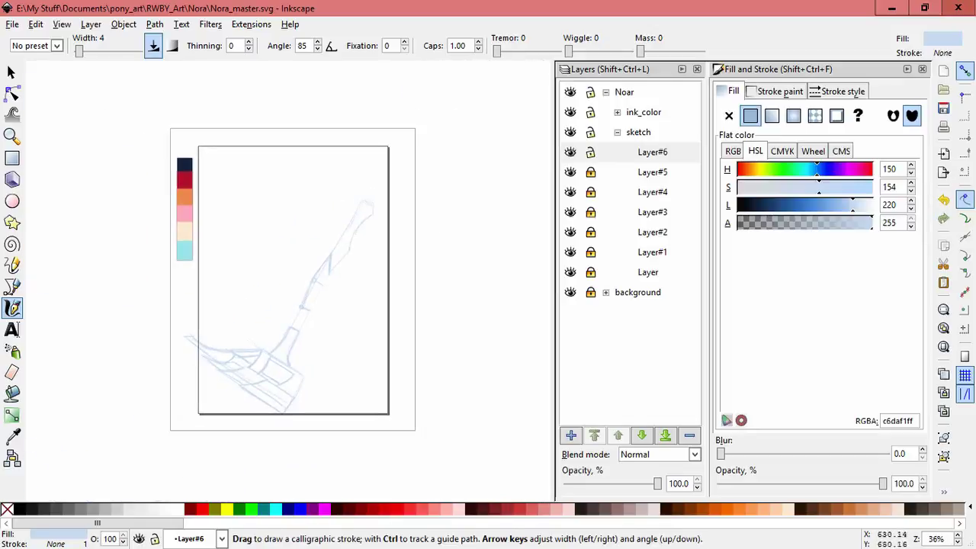
pyautogui.press('s')
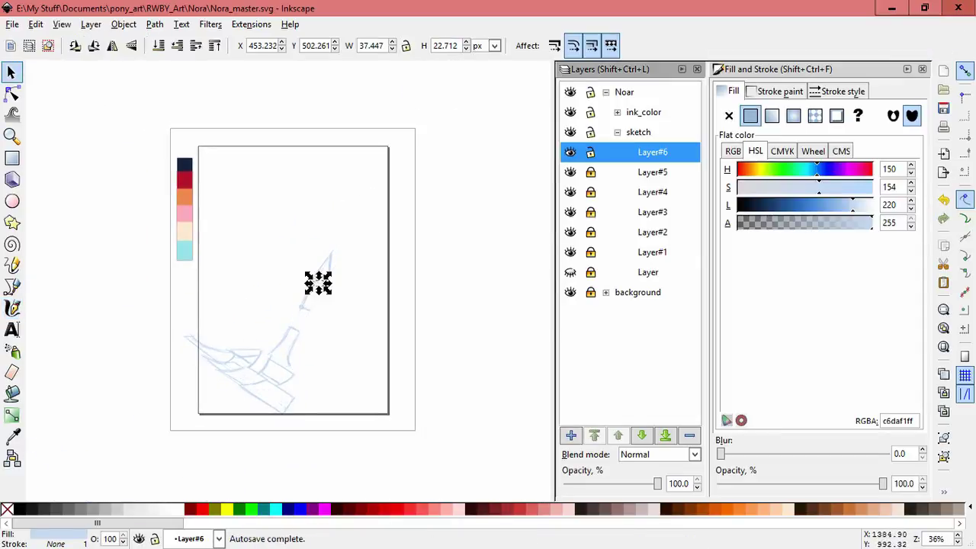
pyautogui.press('Escape')
pyautogui.press('Tab')
pyautogui.hotkey('ctrl', 'alt', 'a')
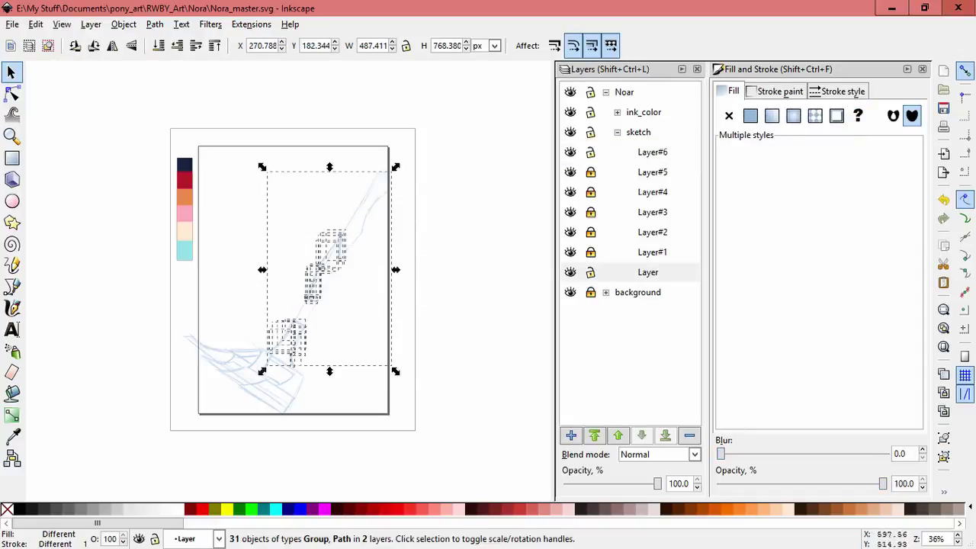
pyautogui.press('3')
pyautogui.press('Escape')
pyautogui.moveTo(215, 207); pyautogui.dragTo(473, 388)
pyautogui.moveTo(372, 280); pyautogui.dragTo(467, 172)
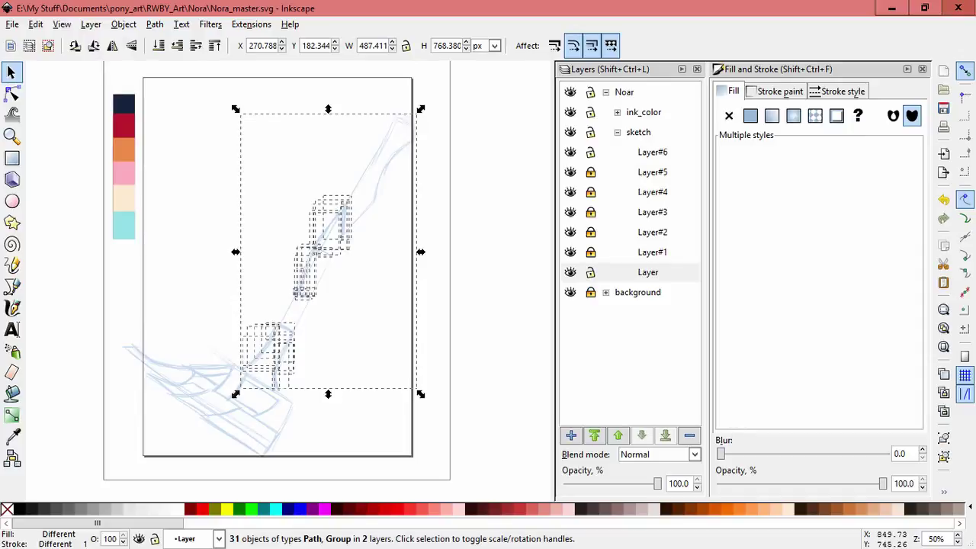
# - Stretch the selected handle to about 530 px wide and 840 px tall, skewing and nudging it to line up with the hammer head
pyautogui.press('z')
pyautogui.press('s')
pyautogui.moveTo(319, 248); pyautogui.dragTo(321, 247)
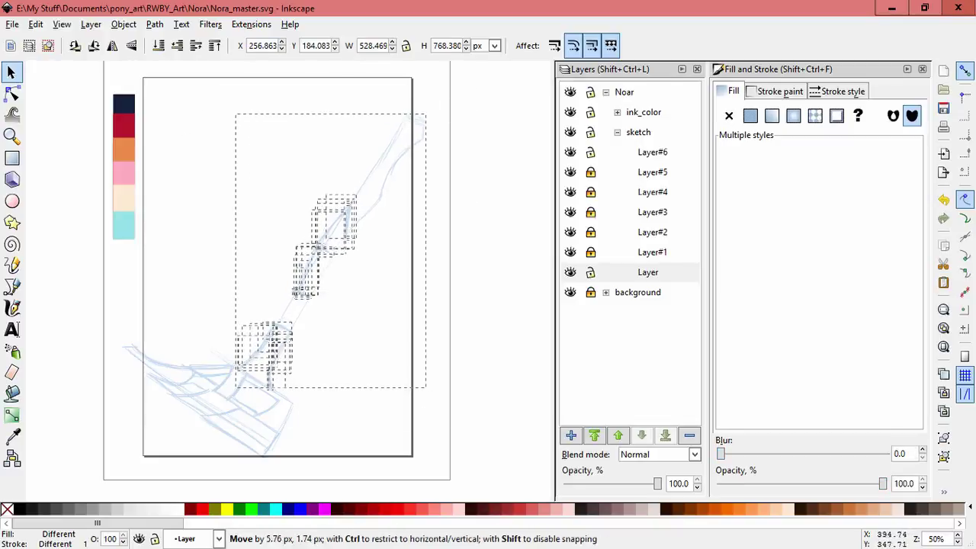
pyautogui.press('Escape')
pyautogui.moveTo(229, 419)
pyautogui.mouseDown()
pyautogui.moveTo(457, 218)
pyautogui.moveTo(456, 97)
pyautogui.moveTo(422, 103)
pyautogui.moveTo(446, 89)
pyautogui.moveTo(414, 88)
pyautogui.mouseUp()
pyautogui.click(320, 229)
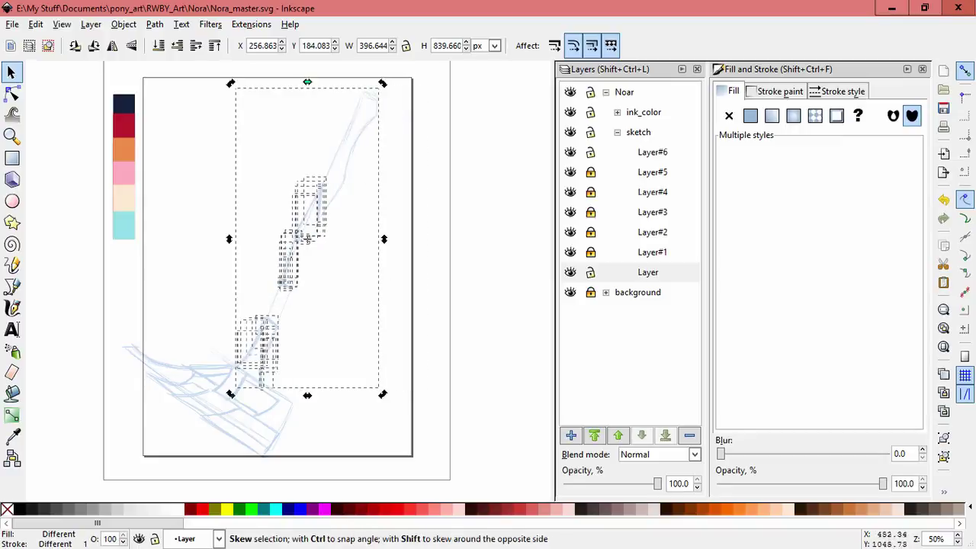
pyautogui.moveTo(304, 387); pyautogui.dragTo(336, 388)
pyautogui.click(479, 238)
# - Unlock the remaining sketch layers, scale the whole hammer down to about 731 by 883 px inside the page, and save the file
pyautogui.click(648, 272)
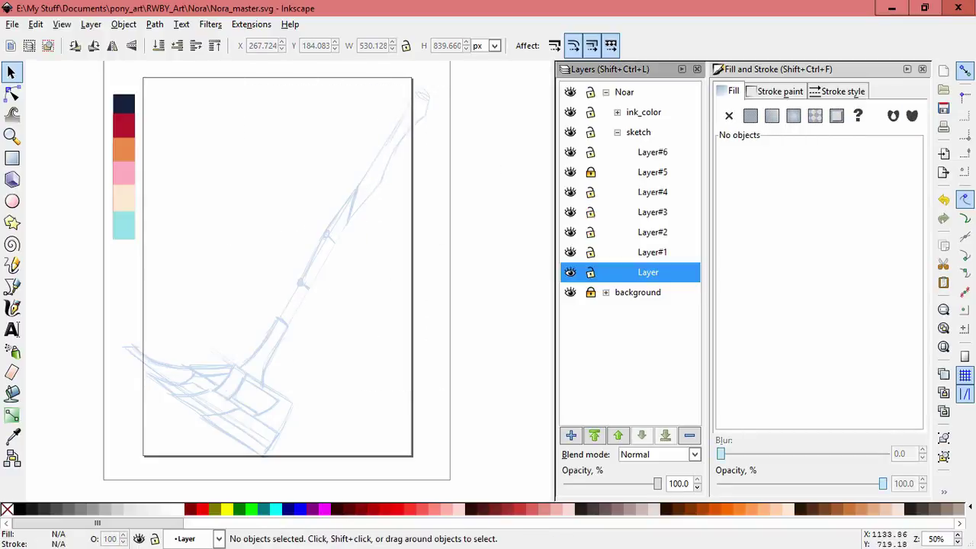
pyautogui.scroll(-1, 481, 229)
pyautogui.hotkey('ctrl', 'alt', 'a')
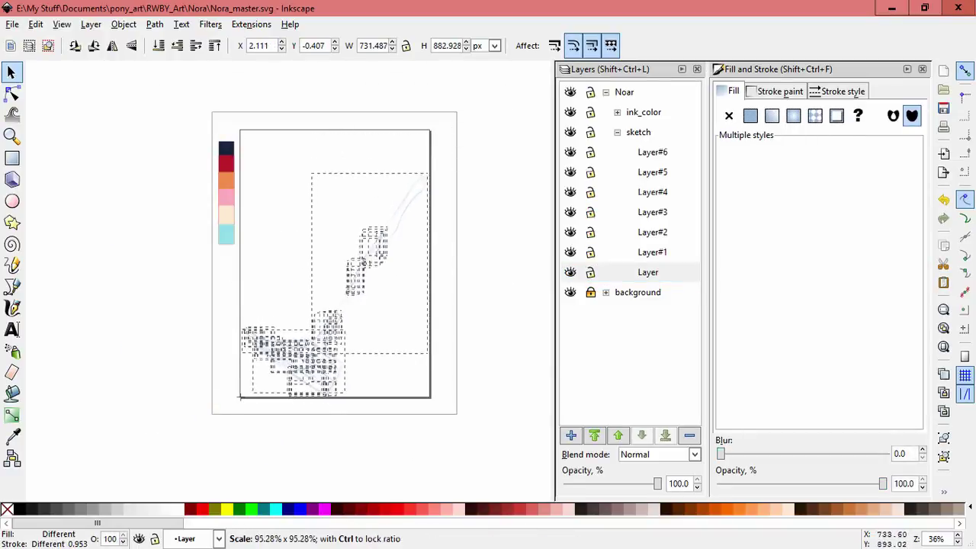
pyautogui.press('Escape')
pyautogui.hotkey('ctrl', 's')
pyautogui.scroll(1, 519, 241)
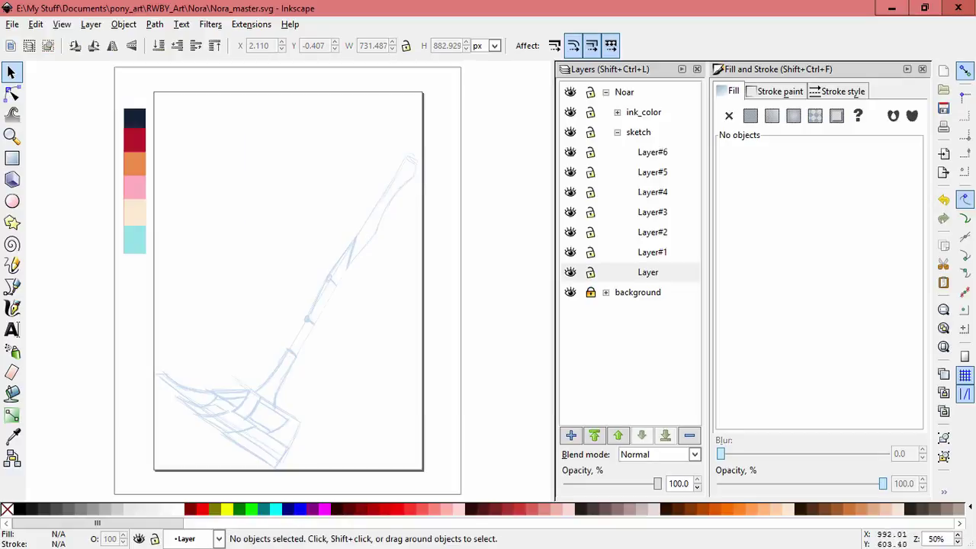
# - Scale the entire hammer sketch proportionally to about 653 by 789 px, anchored at its lower-right corner, and save the file
pyautogui.hotkey('ctrl', 'alt', 'a')
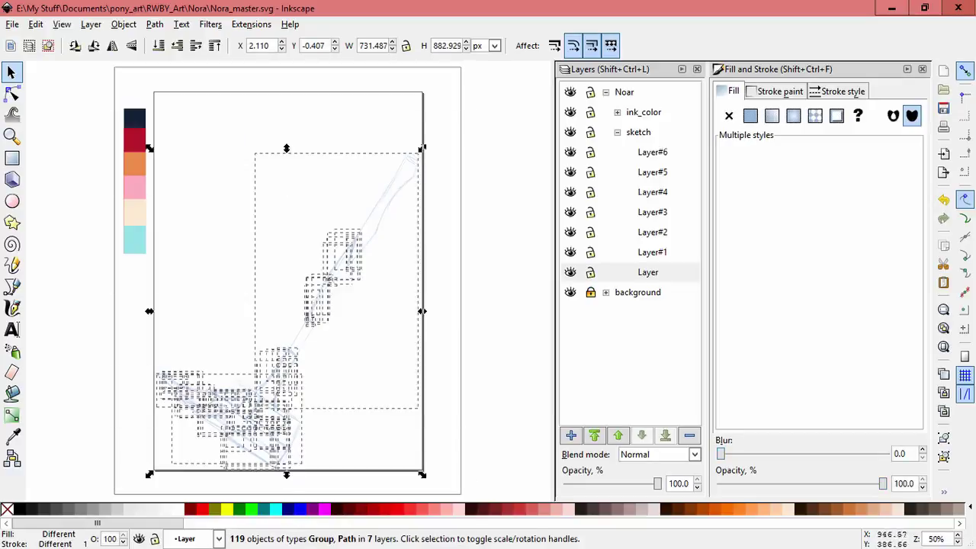
pyautogui.keyDown('ctrl'); pyautogui.moveTo(149, 147); pyautogui.dragTo(179, 183); pyautogui.keyUp('ctrl')
pyautogui.press('Escape')
pyautogui.hotkey('ctrl', 's')
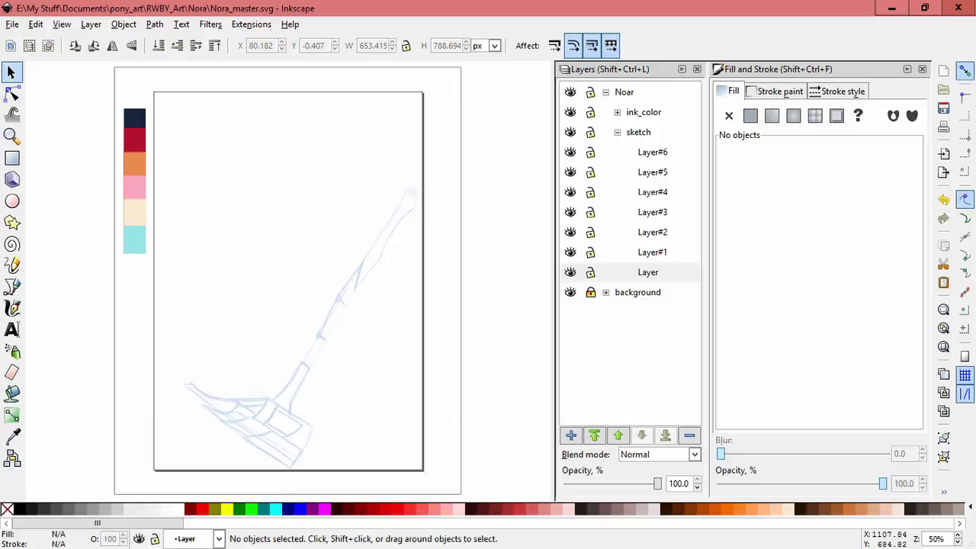
# - Add a new layer named Nora_s above Layer#6 in the sketch group
pyautogui.click(638, 132)
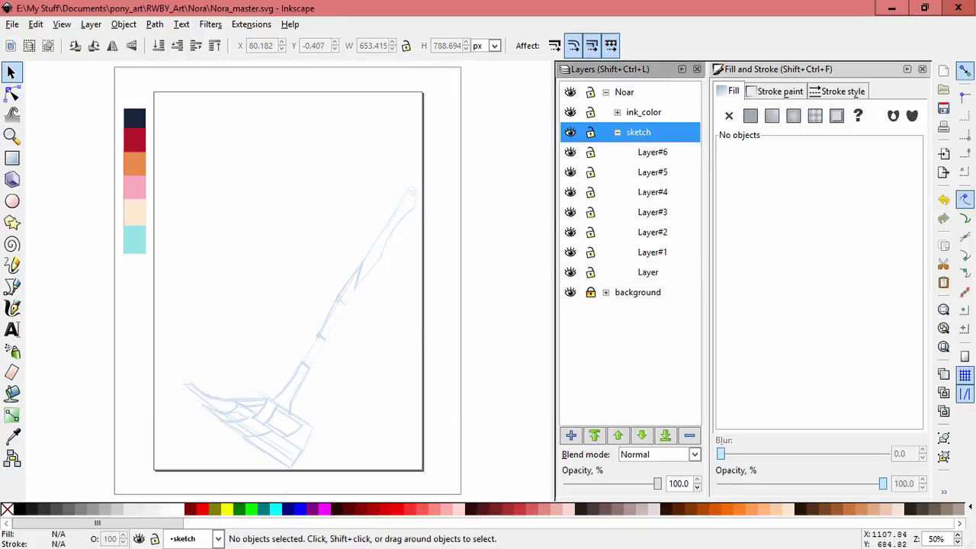
pyautogui.click(652, 151)
pyautogui.hotkey('shift', 'ctrl', 'n')
pyautogui.write('Nora')
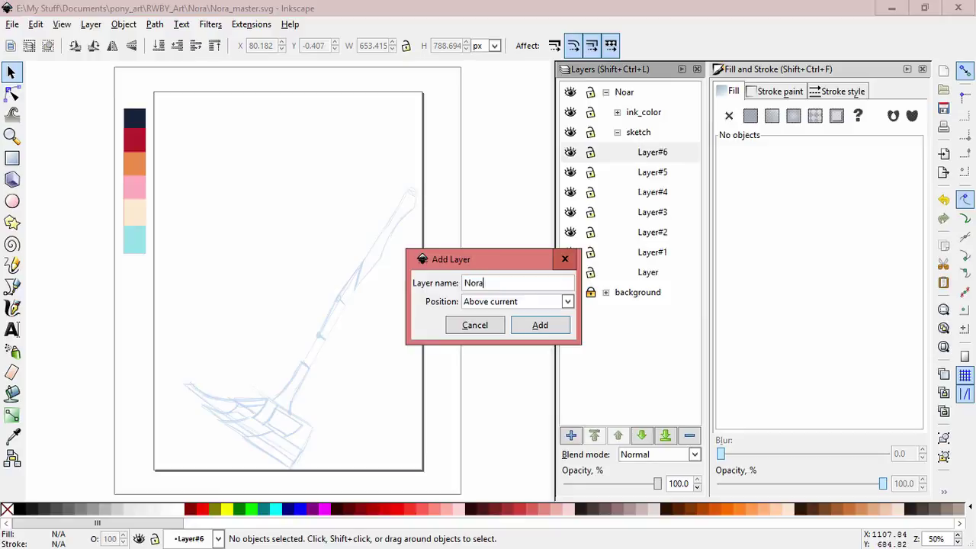
pyautogui.write('_s')
pyautogui.press('Return')
# - Add a sublayer inside Nora_s and lock all seven hammer sketch layers
pyautogui.hotkey('shift', 'ctrl', 'n')
pyautogui.click(518, 301)
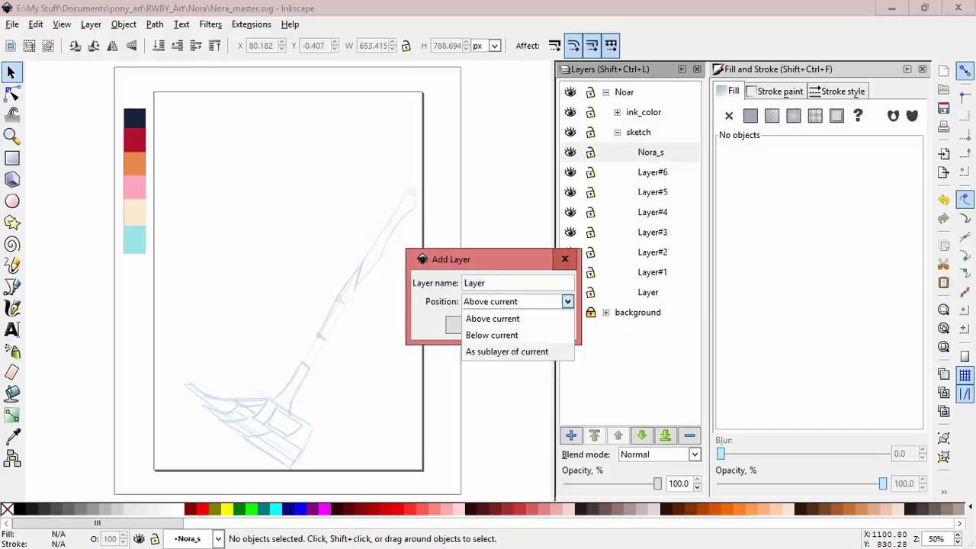
pyautogui.click(505, 348)
pyautogui.press('Return')
pyautogui.moveTo(590, 192); pyautogui.dragTo(590, 311)
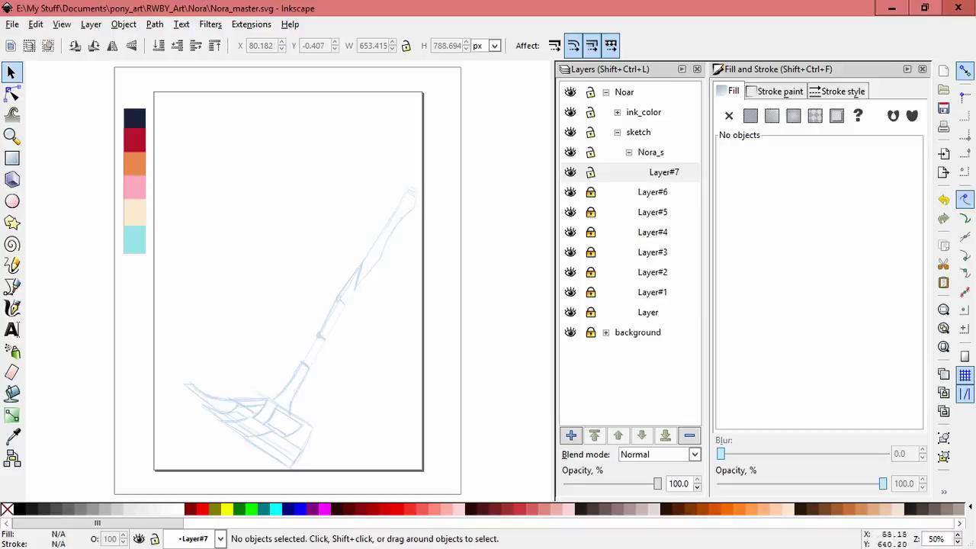
# - Sketch a flat ellipse with two short side strokes on top of the hammer head using light blue calligraphic strokes
pyautogui.press('c')
pyautogui.moveTo(358, 188); pyautogui.dragTo(278, 269)
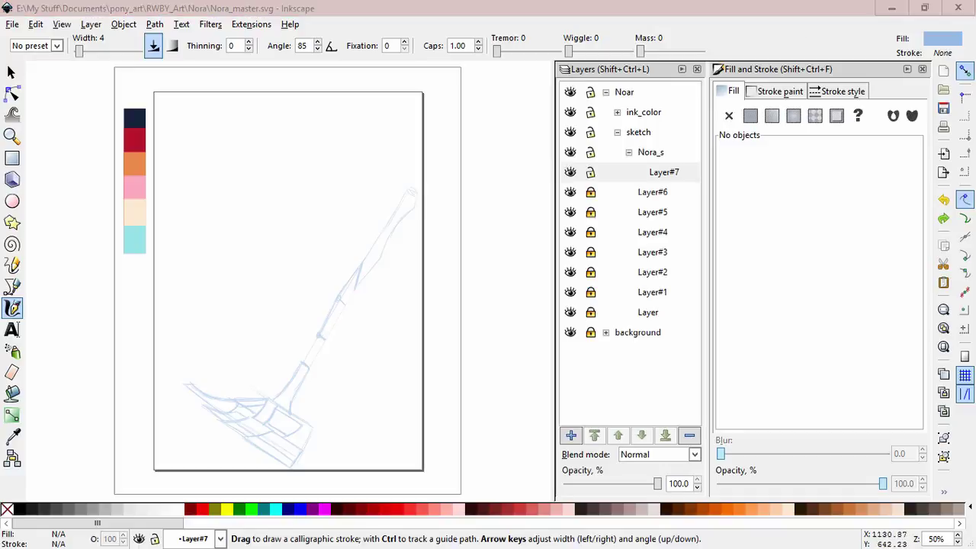
pyautogui.scroll(1, 292, 379)
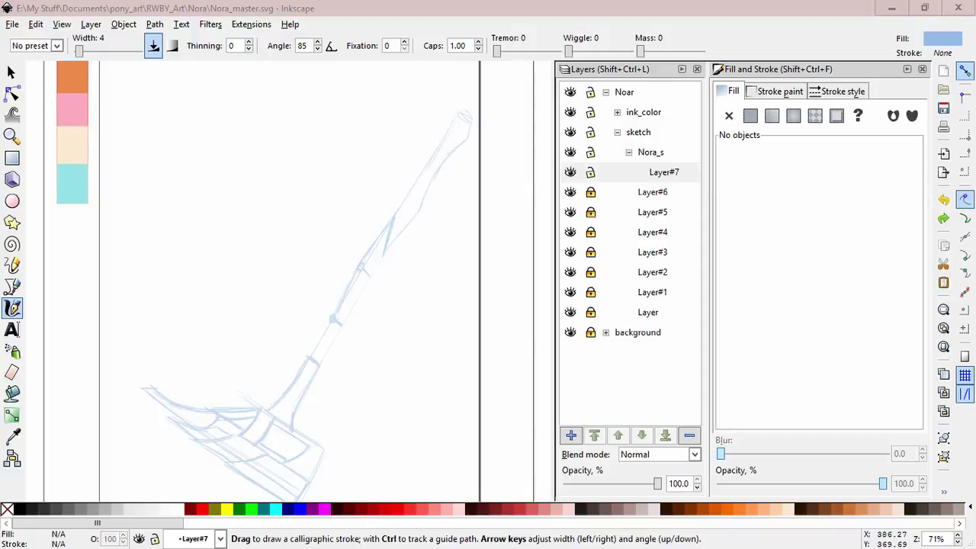
pyautogui.moveTo(253, 395)
pyautogui.mouseDown()
pyautogui.moveTo(229, 411)
pyautogui.moveTo(199, 399)
pyautogui.moveTo(229, 375)
pyautogui.moveTo(254, 377)
pyautogui.moveTo(256, 404)
pyautogui.mouseUp()
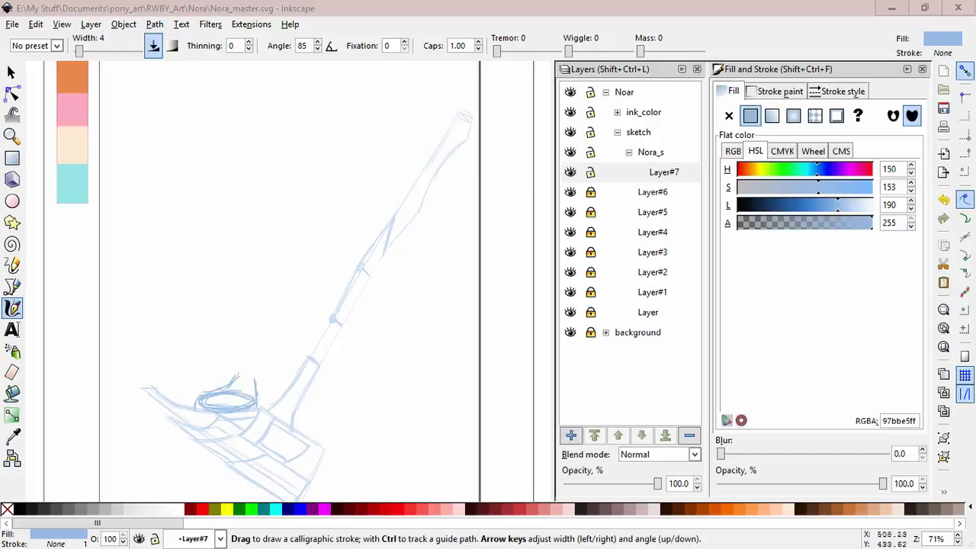
pyautogui.press('Escape')
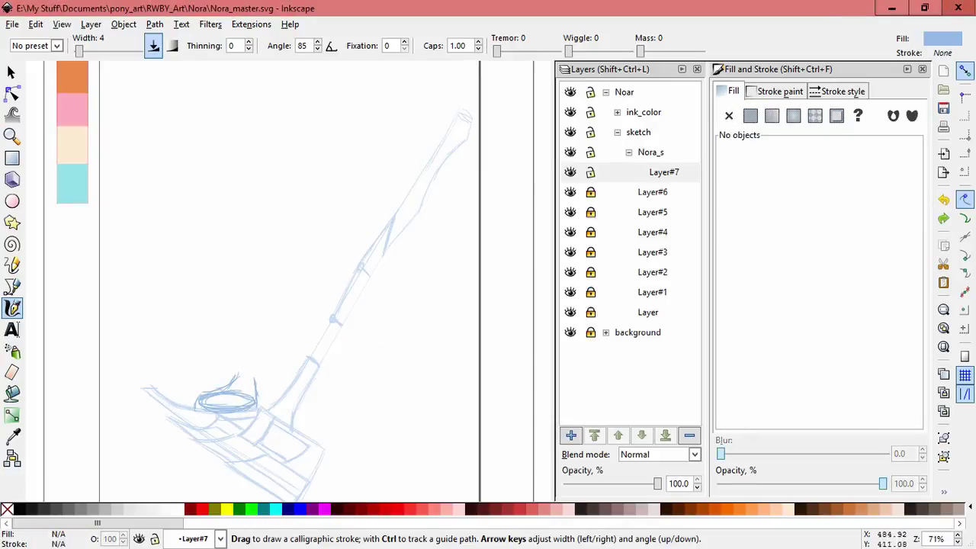
# - Lower the opacity of Layer#7, lock it, and add a new layer above it inside Nora_s
pyautogui.moveTo(290, 305); pyautogui.dragTo(364, 355)
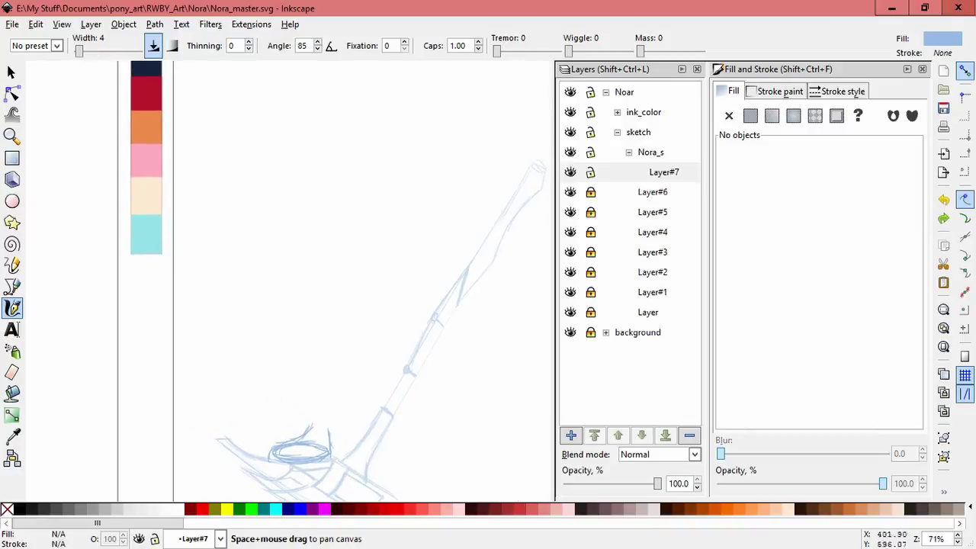
pyautogui.moveTo(658, 483); pyautogui.dragTo(618, 483)
pyautogui.hotkey('ctrl', 'shift', 'n')
pyautogui.press('Return')
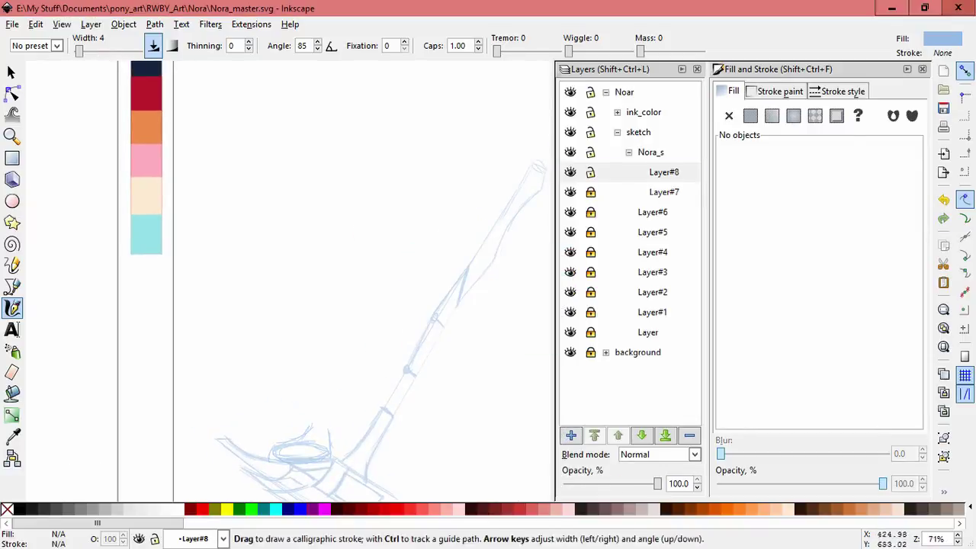
# - Sketch an ankle circle above the ellipse on the hammer head, with sloping foot lines running down to the ellipse
pyautogui.scroll(2, 305, 366)
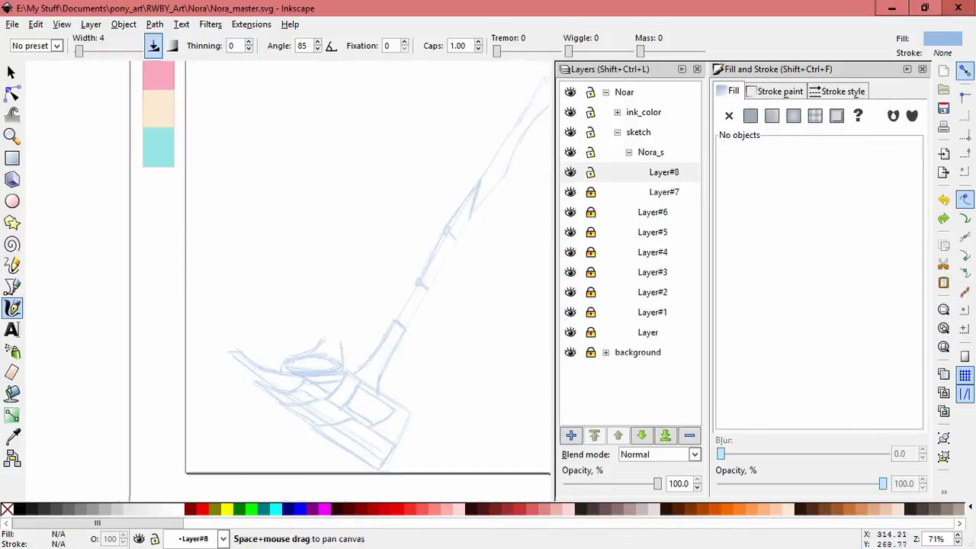
pyautogui.moveTo(315, 318); pyautogui.dragTo(300, 372)
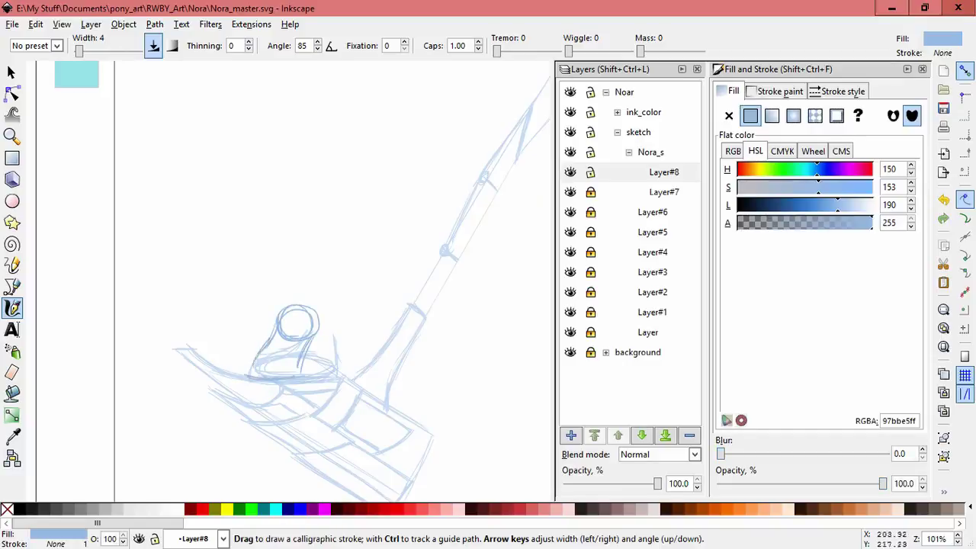
pyautogui.press('Escape')
# - Sketch the standing leg's guide line up from the ankle, with a joint circle at its upper end and a second circle beside it
pyautogui.scroll(3, 305, 304)
pyautogui.hscroll(2, 305, 305)
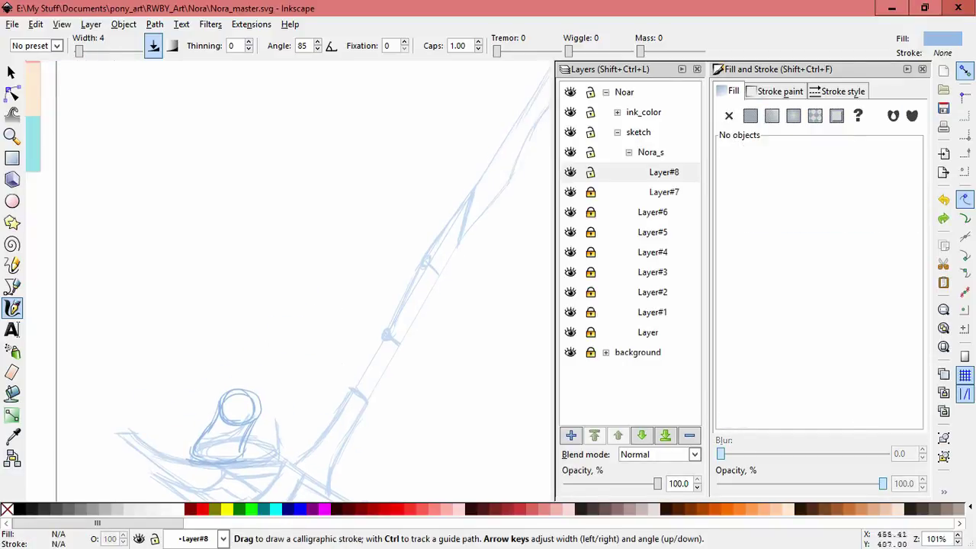
pyautogui.moveTo(276, 246); pyautogui.dragTo(238, 404)
pyautogui.scroll(2, 252, 320)
pyautogui.hscroll(-1, 252, 320)
pyautogui.moveTo(294, 293); pyautogui.dragTo(306, 252)
pyautogui.moveTo(347, 225); pyautogui.dragTo(350, 227)
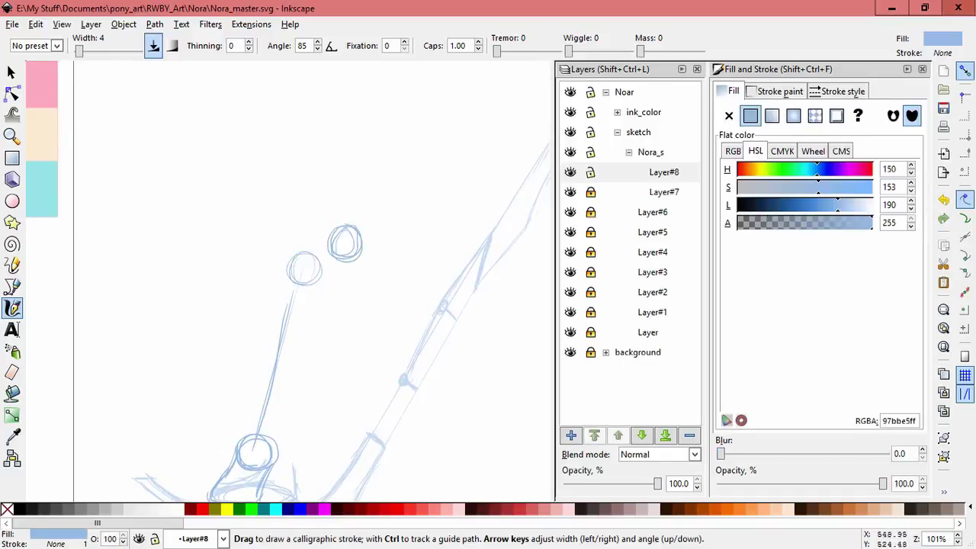
# - Sketch the raised leg's bent guide line from the second joint circle up to the knee and down toward the hammer handle
pyautogui.moveTo(423, 194)
pyautogui.mouseDown()
pyautogui.moveTo(368, 228)
pyautogui.moveTo(443, 281)
pyautogui.moveTo(410, 306)
pyautogui.moveTo(462, 238)
pyautogui.mouseUp()
pyautogui.hscroll(1, 442, 280)
pyautogui.keyDown('ctrl'); pyautogui.scroll(1, 448, 275); pyautogui.keyUp('ctrl')
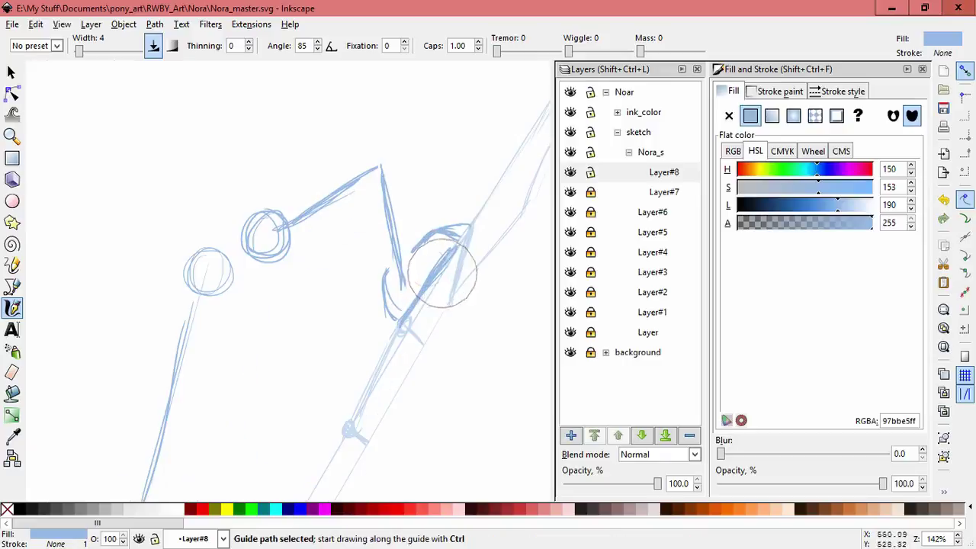
pyautogui.moveTo(381, 227); pyautogui.dragTo(386, 311)
pyautogui.moveTo(416, 214)
pyautogui.mouseDown()
pyautogui.moveTo(423, 230)
pyautogui.moveTo(387, 317)
pyautogui.mouseUp()
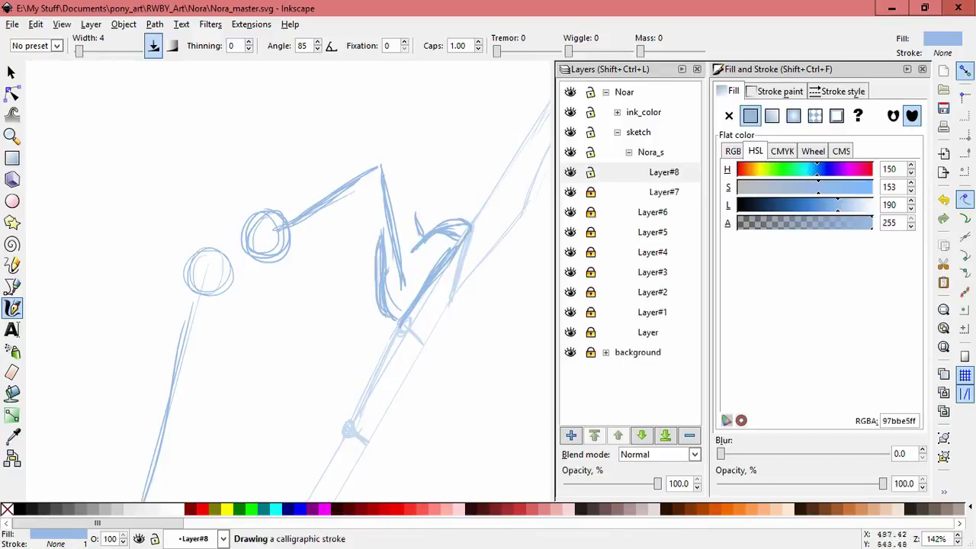
pyautogui.moveTo(305, 305)
pyautogui.mouseDown()
pyautogui.moveTo(290, 256)
pyautogui.moveTo(246, 190)
pyautogui.moveTo(279, 288)
pyautogui.moveTo(253, 296)
pyautogui.mouseUp()
pyautogui.hotkey('ctrl', 'z')
pyautogui.hotkey('ctrl', 'z')
pyautogui.hotkey('ctrl', 'z')
pyautogui.hotkey('ctrl', 'z')
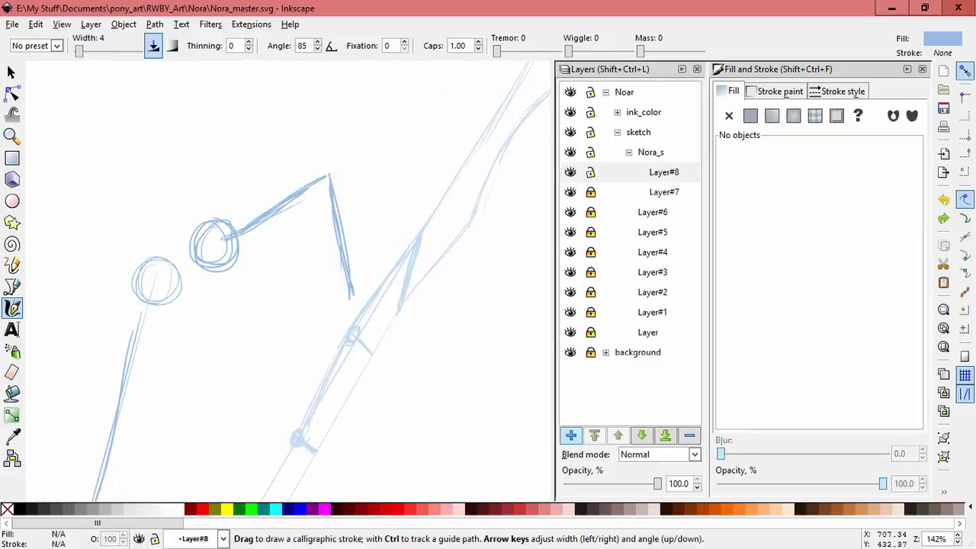
# - Lock Layer#8 and add a new layer above it for the boots
pyautogui.hotkey('shift', 'ctrl', 'n')
pyautogui.press('Return')
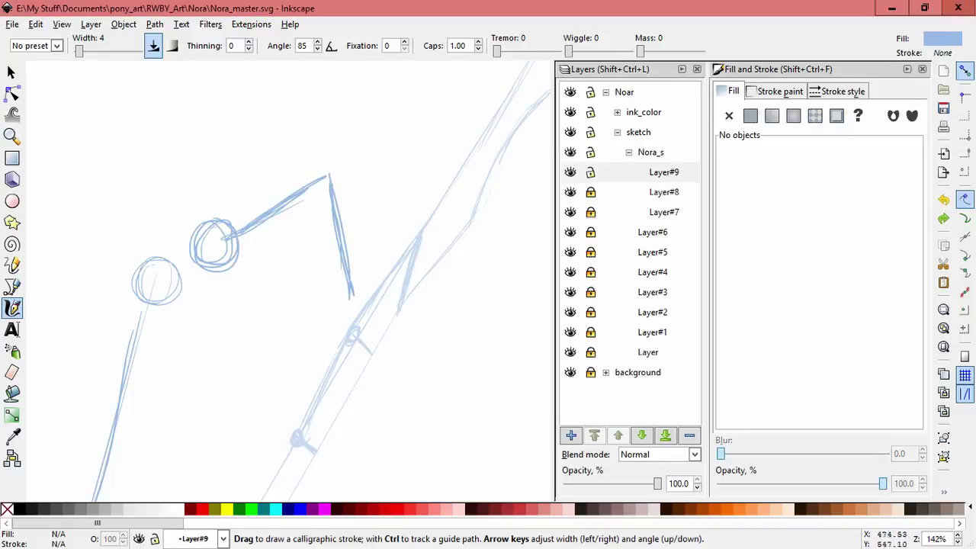
pyautogui.moveTo(377, 284); pyautogui.dragTo(356, 315)
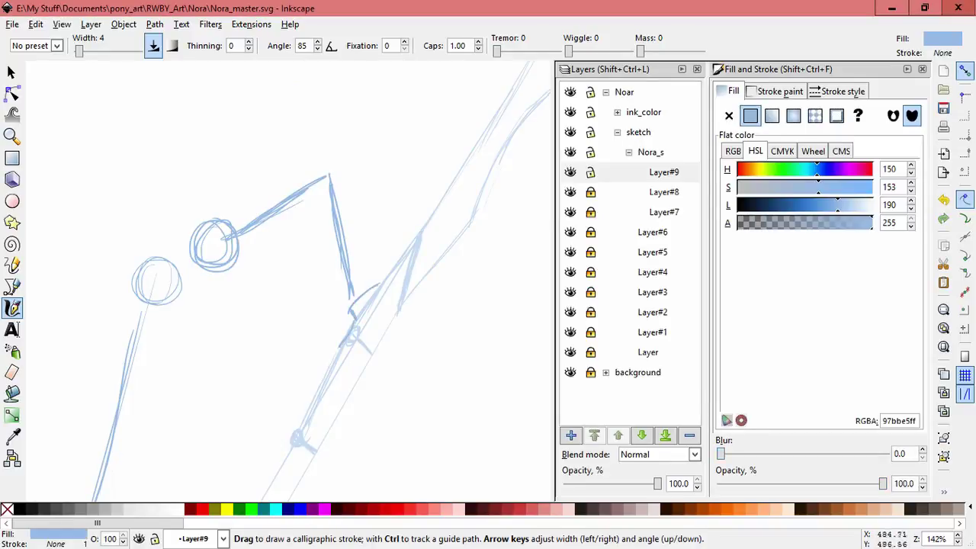
pyautogui.moveTo(317, 256); pyautogui.dragTo(336, 347)
pyautogui.hotkey('ctrl', 'z')
pyautogui.hotkey('ctrl', 'z')
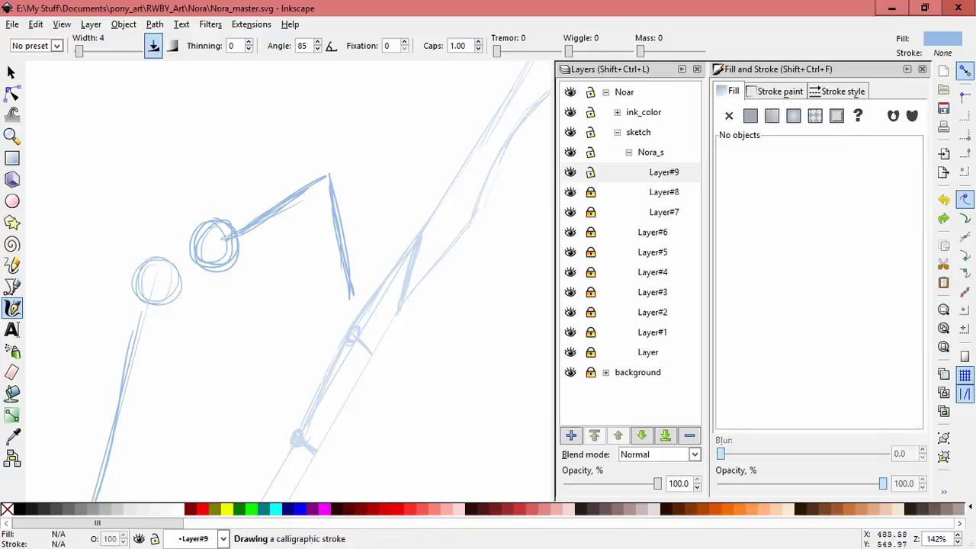
# - Outline the raised leg's boot around its guide line, with the foot resting on the hammer handle and a curved upper edge
pyautogui.moveTo(324, 264); pyautogui.dragTo(349, 344)
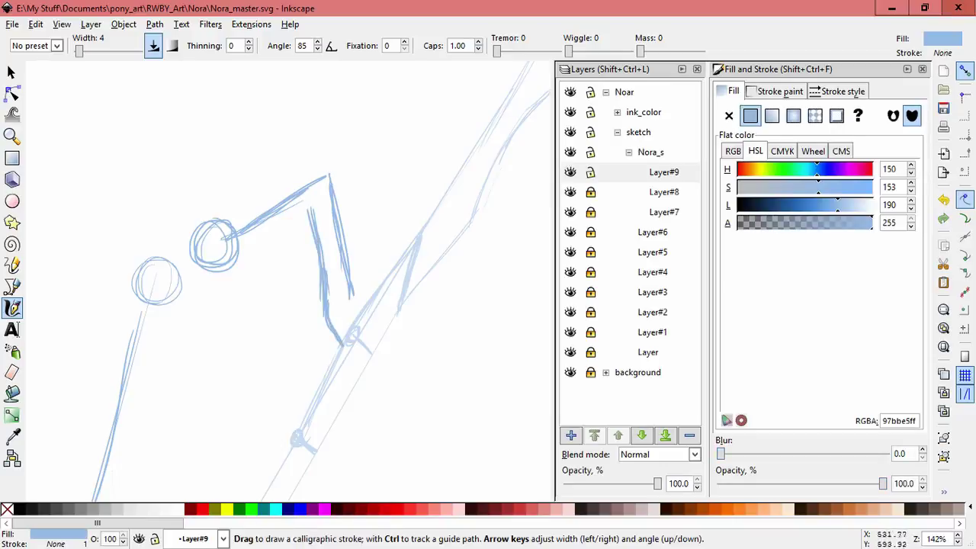
pyautogui.moveTo(347, 164)
pyautogui.mouseDown()
pyautogui.moveTo(371, 254)
pyautogui.moveTo(423, 225)
pyautogui.mouseUp()
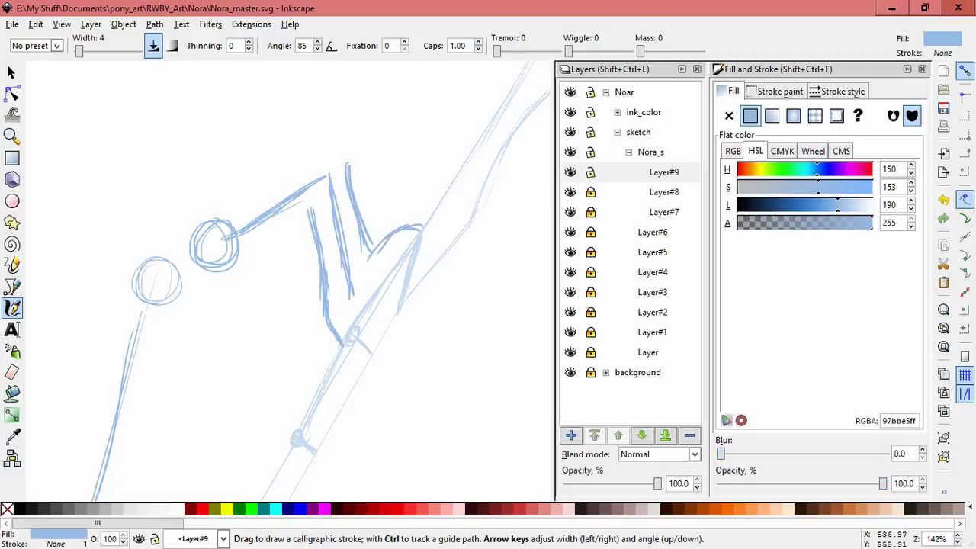
pyautogui.moveTo(312, 191); pyautogui.dragTo(356, 322)
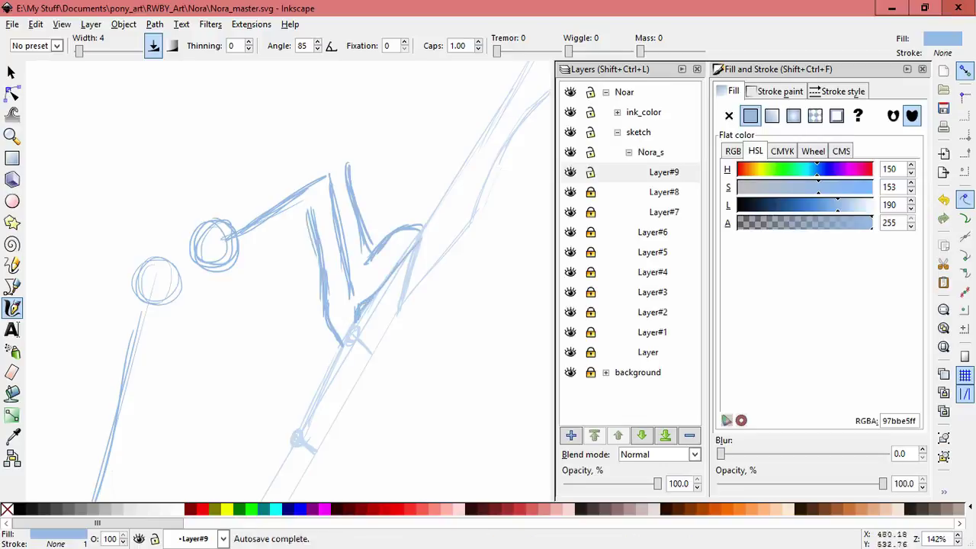
pyautogui.moveTo(317, 177); pyautogui.dragTo(352, 161)
# - Outline the standing leg's boot shaft around its guide line, from a curved upper rim down to the ankle circle
pyautogui.moveTo(305, 427); pyautogui.dragTo(462, 235)
pyautogui.moveTo(251, 225)
pyautogui.mouseDown()
pyautogui.moveTo(301, 220)
pyautogui.moveTo(273, 369)
pyautogui.mouseUp()
pyautogui.moveTo(303, 234); pyautogui.dragTo(279, 299)
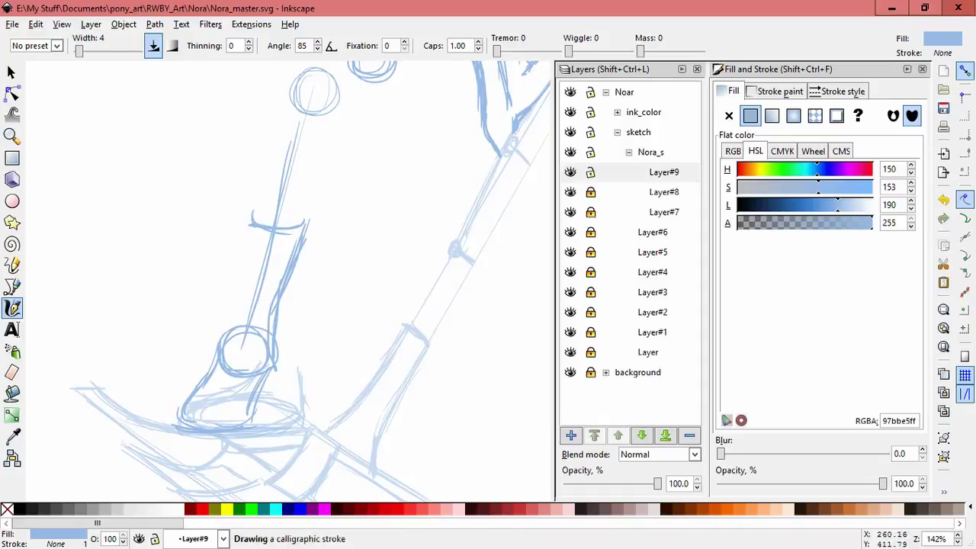
pyautogui.moveTo(252, 213); pyautogui.dragTo(226, 334)
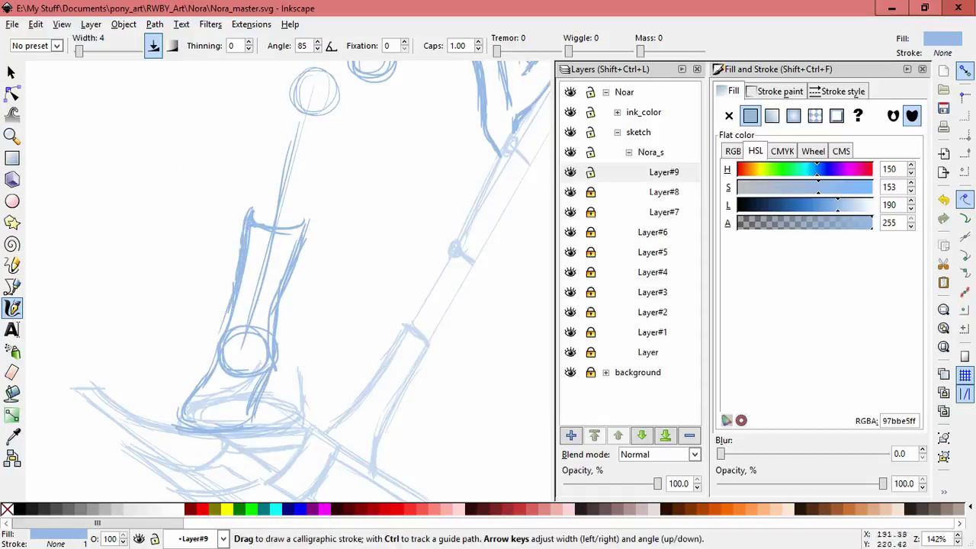
# - Unlock Layer#8 and slightly adjust the placement of the standing leg's boot shaft, ankle and foot strokes
pyautogui.press('-')
pyautogui.press('-')
pyautogui.press('s')
pyautogui.moveTo(222, 365)
pyautogui.mouseDown()
pyautogui.moveTo(338, 426)
pyautogui.moveTo(228, 309)
pyautogui.mouseUp()
pyautogui.moveTo(262, 310); pyautogui.dragTo(234, 301)
pyautogui.press('+')
pyautogui.moveTo(333, 370)
pyautogui.mouseDown()
pyautogui.moveTo(234, 344)
pyautogui.moveTo(228, 263)
pyautogui.mouseUp()
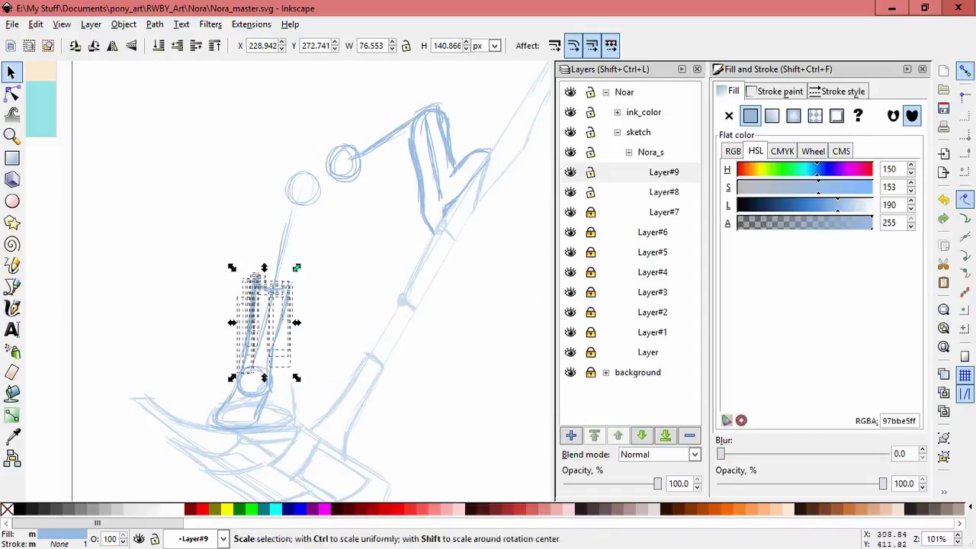
pyautogui.press('Escape')
pyautogui.moveTo(236, 393); pyautogui.dragTo(230, 393)
pyautogui.click(341, 266)
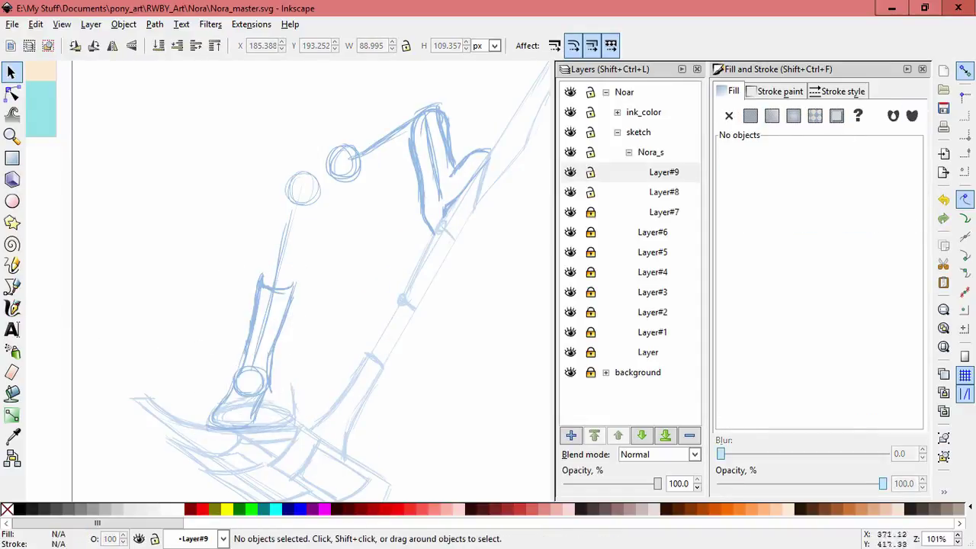
# - Lock Layer#8 again and nudge all of the raised leg's boot strokes slightly down along the hammer handle
pyautogui.press('-')
pyautogui.moveTo(357, 291); pyautogui.dragTo(425, 190)
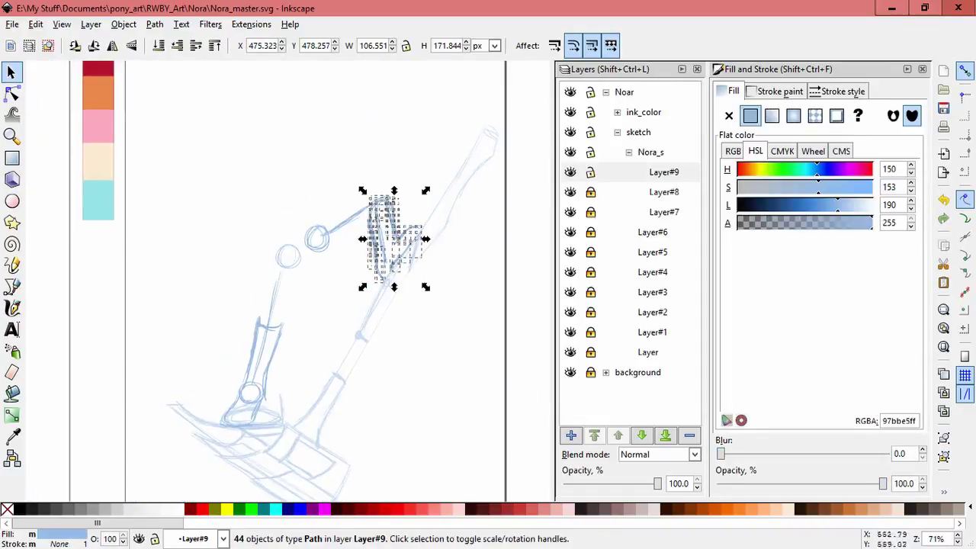
pyautogui.moveTo(415, 232); pyautogui.dragTo(411, 236)
pyautogui.click(487, 378)
# - Lock Layer#9 and add a new layer above it for more calligraphic sketching
pyautogui.press('c')
pyautogui.press('+')
pyautogui.press('+')
pyautogui.press('+')
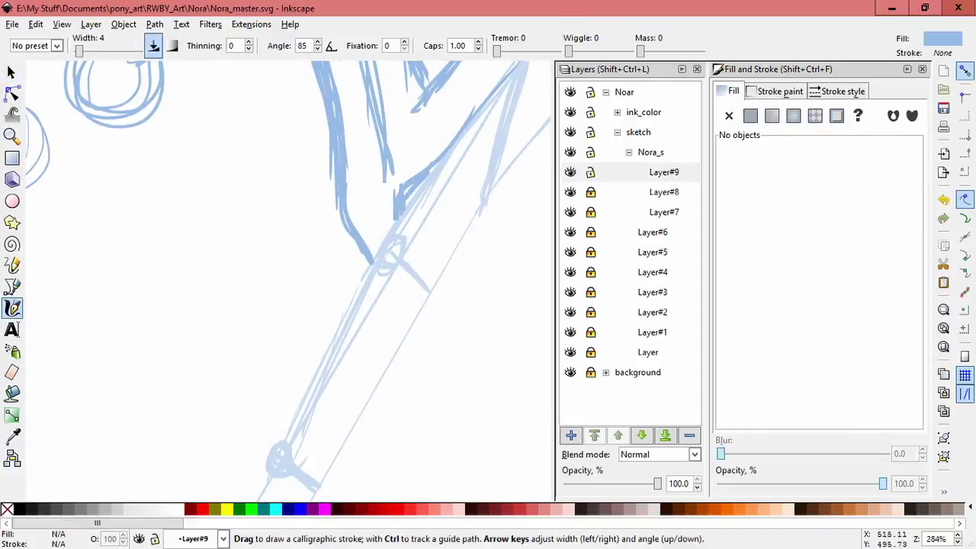
pyautogui.press('-')
pyautogui.press('-')
pyautogui.hotkey('ctrl', 'shift', 'n')
pyautogui.press('Return')
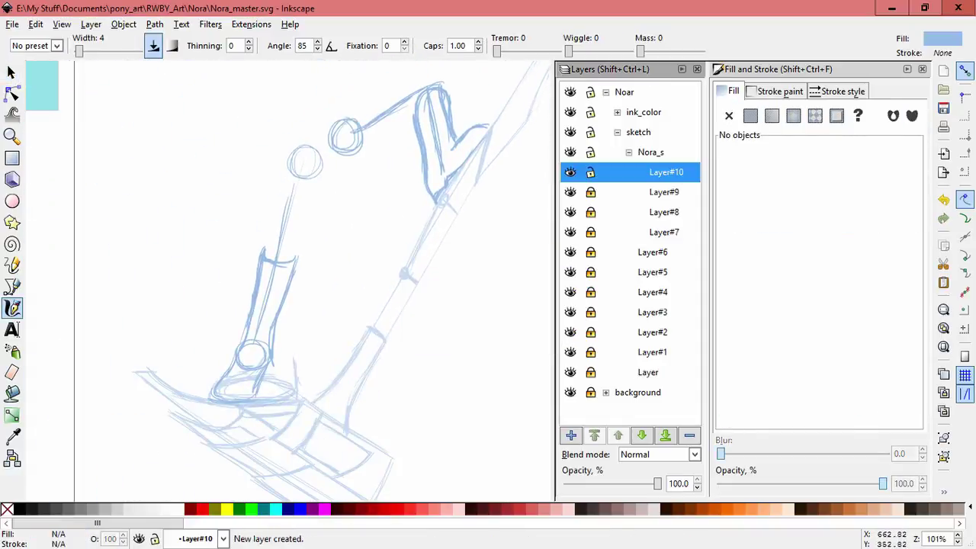
# - Sketch a rounded toe cap on the standing foot and touch up the strokes at its heel
pyautogui.press('+')
pyautogui.press('+')
pyautogui.press('+')
pyautogui.moveTo(169, 327); pyautogui.dragTo(152, 388)
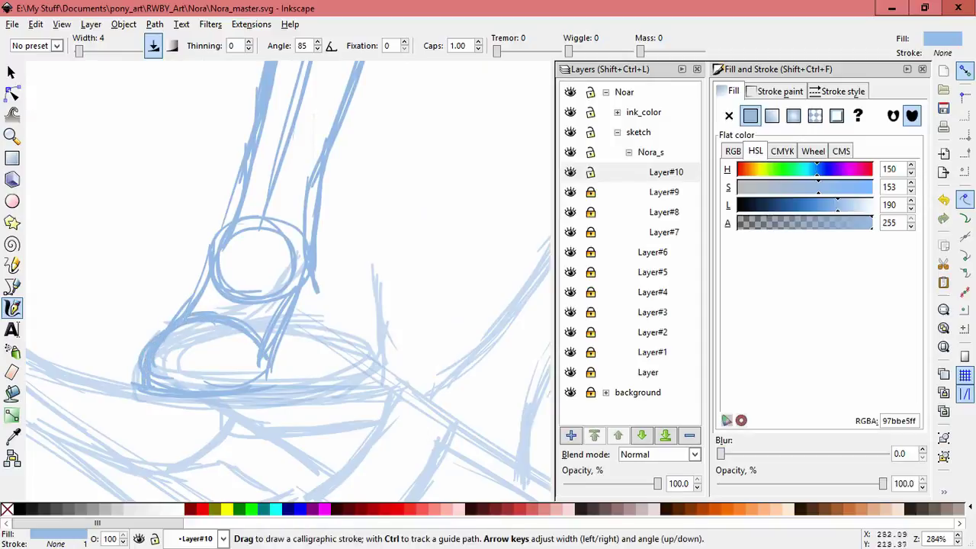
pyautogui.moveTo(298, 313)
pyautogui.mouseDown()
pyautogui.moveTo(343, 229)
pyautogui.moveTo(366, 153)
pyautogui.moveTo(389, 183)
pyautogui.moveTo(400, 176)
pyautogui.moveTo(380, 229)
pyautogui.moveTo(327, 282)
pyautogui.moveTo(289, 351)
pyautogui.mouseUp()
# - Lock Layer#10 and add a new layer above it for the boot details
pyautogui.scroll(-3, 289, 350)
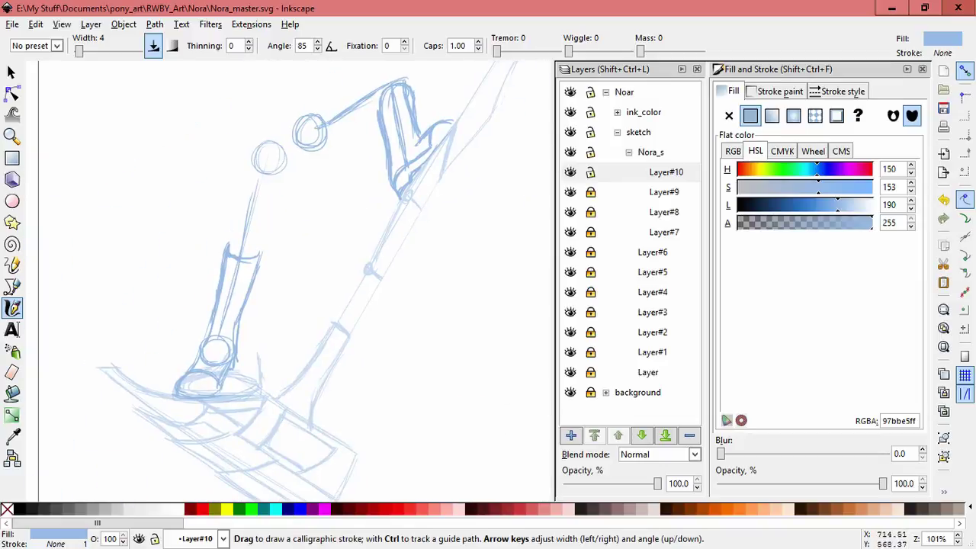
pyautogui.hotkey('shift', 'ctrl', 'n')
pyautogui.press('Return')
# - Draw a lengthwise line down the standing leg's boot, from its upper rim through the shaft and ankle circle
pyautogui.scroll(4, 212, 368)
pyautogui.moveTo(202, 331); pyautogui.dragTo(187, 353)
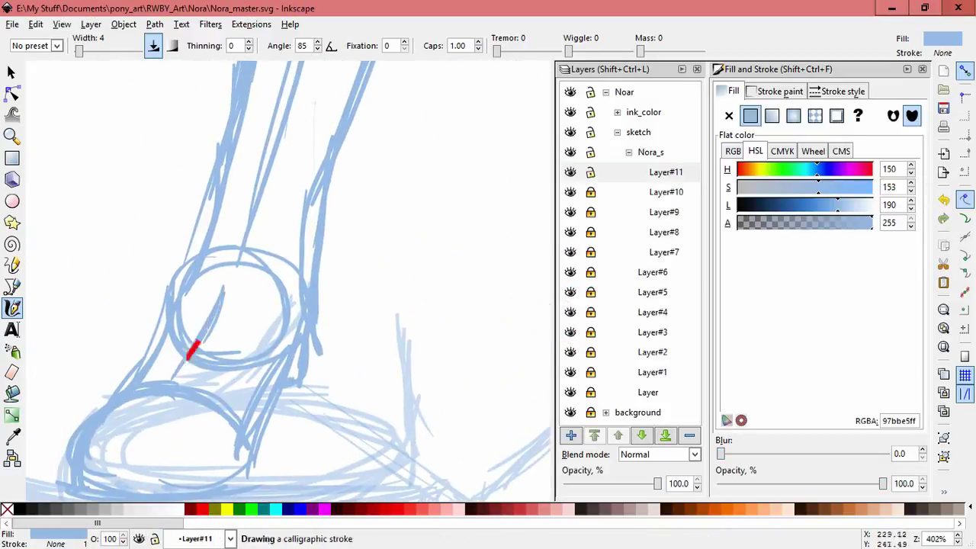
pyautogui.scroll(2, 274, 282)
pyautogui.moveTo(263, 167); pyautogui.dragTo(221, 329)
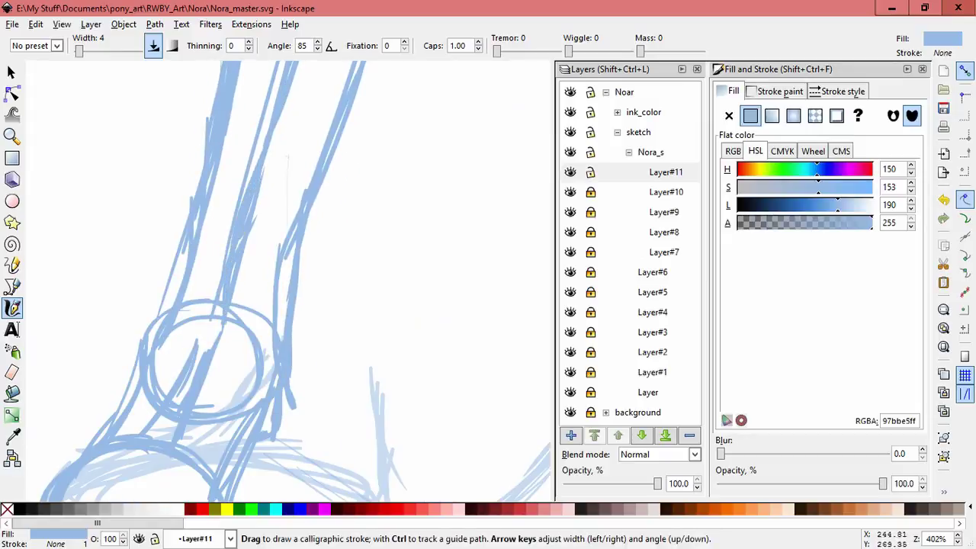
pyautogui.moveTo(229, 244); pyautogui.dragTo(195, 343)
pyautogui.scroll(2, 229, 305)
pyautogui.scroll(2, 228, 304)
pyautogui.moveTo(229, 209); pyautogui.dragTo(228, 251)
# - Add a matching lengthwise line along the shaft of the raised leg's boot
pyautogui.scroll(-2, 228, 251)
pyautogui.scroll(-2, 290, 282)
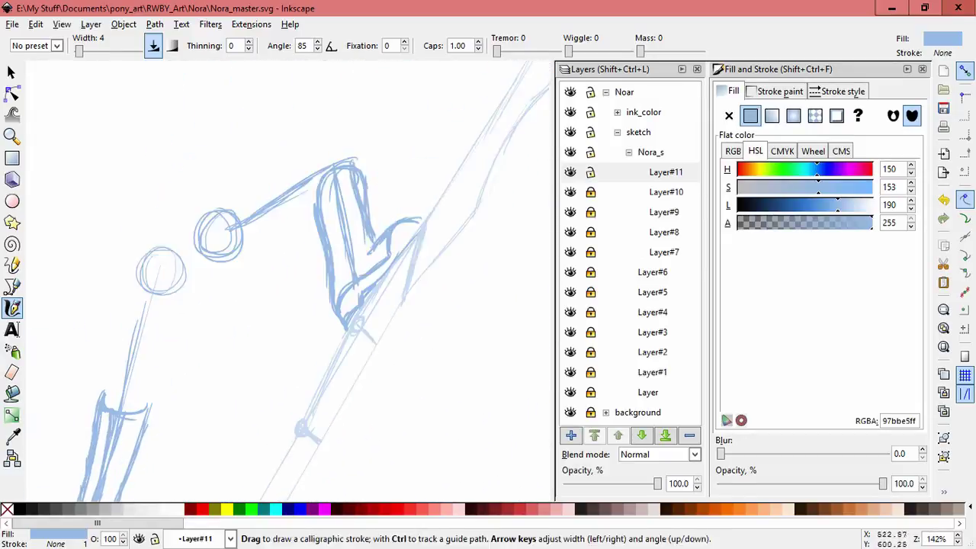
pyautogui.scroll(2, 311, 153)
pyautogui.moveTo(313, 151); pyautogui.dragTo(340, 301)
# - Lock Layer#11 and add a new layer above it for the leg outlines
pyautogui.scroll(-1, 328, 351)
pyautogui.scroll(-3, 289, 282)
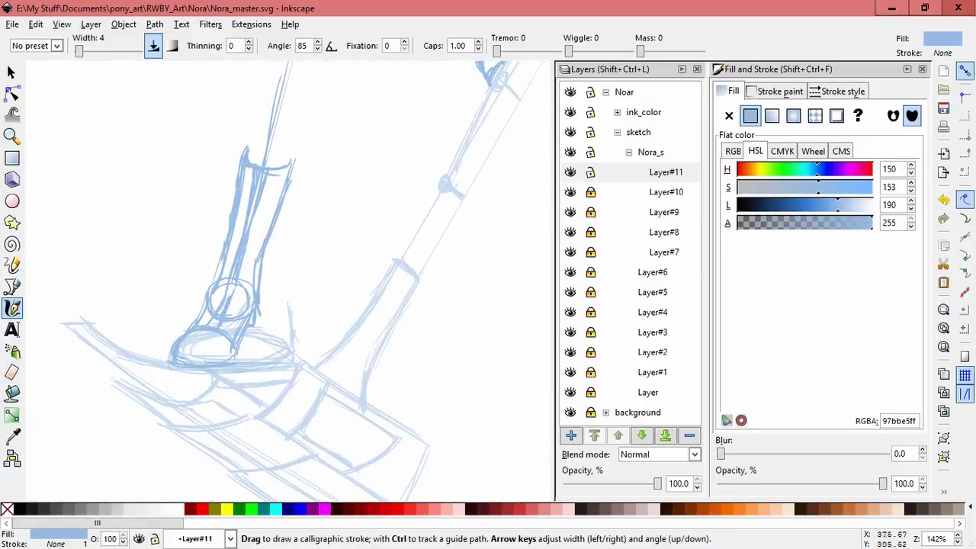
pyautogui.hotkey('ctrl', 'shift', 'n')
pyautogui.press('Return')
# - Outline both sides of the standing leg from the upper joint circle down to the boot's rim
pyautogui.scroll(2, 229, 320)
pyautogui.scroll(-3, 351, 427)
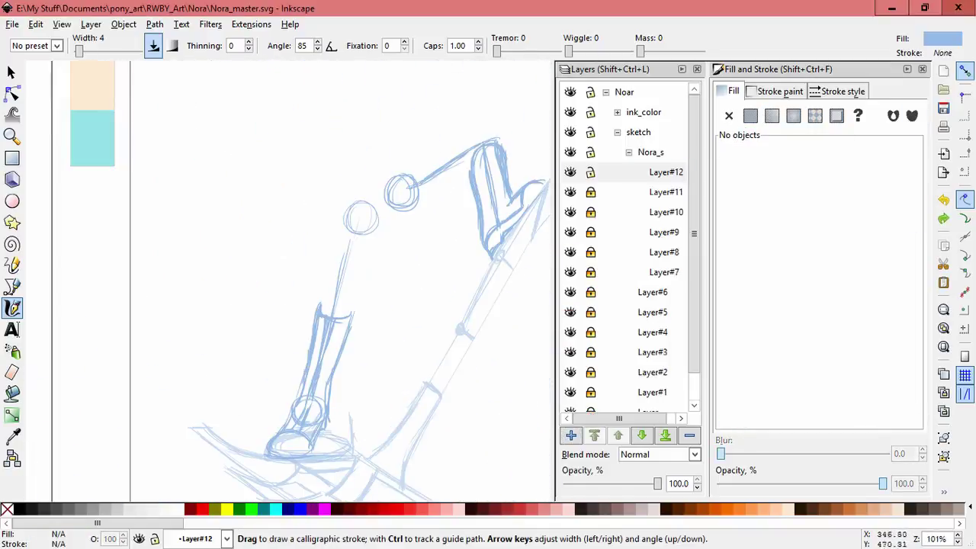
pyautogui.scroll(2, 340, 305)
pyautogui.moveTo(358, 267); pyautogui.dragTo(340, 332)
pyautogui.moveTo(332, 179); pyautogui.dragTo(293, 317)
pyautogui.moveTo(305, 259); pyautogui.dragTo(293, 332)
pyautogui.scroll(-1, 297, 328)
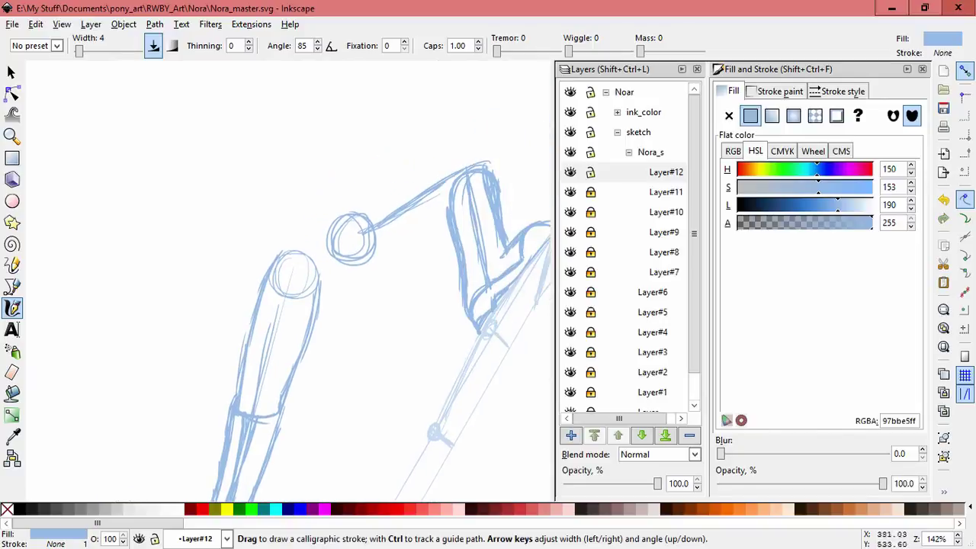
# - Outline the lower and upper edges of the raised leg's thigh between its joint circle and the bent knee
pyautogui.moveTo(395, 242); pyautogui.dragTo(340, 268)
pyautogui.moveTo(342, 192); pyautogui.dragTo(497, 172)
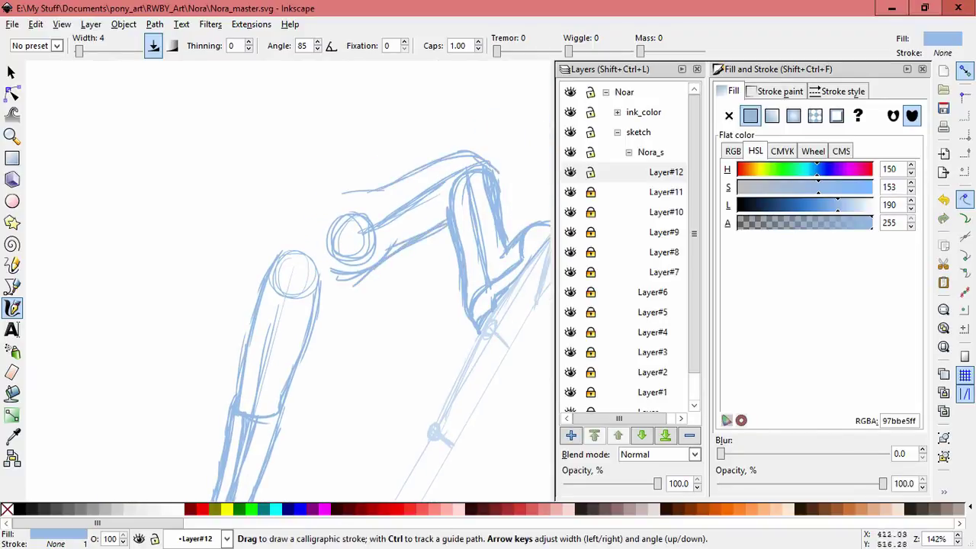
# - Undo the outline strokes along the upper and lower edges of the raised leg's thigh
pyautogui.scroll(1, 305, 305)
pyautogui.scroll(-2, 304, 305)
pyautogui.scroll(1, 305, 305)
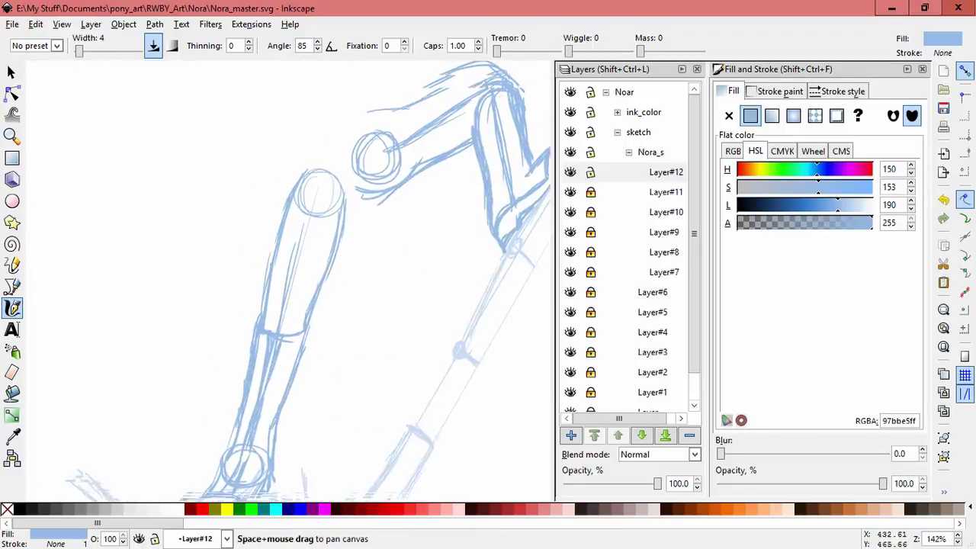
pyautogui.scroll(-2, 304, 305)
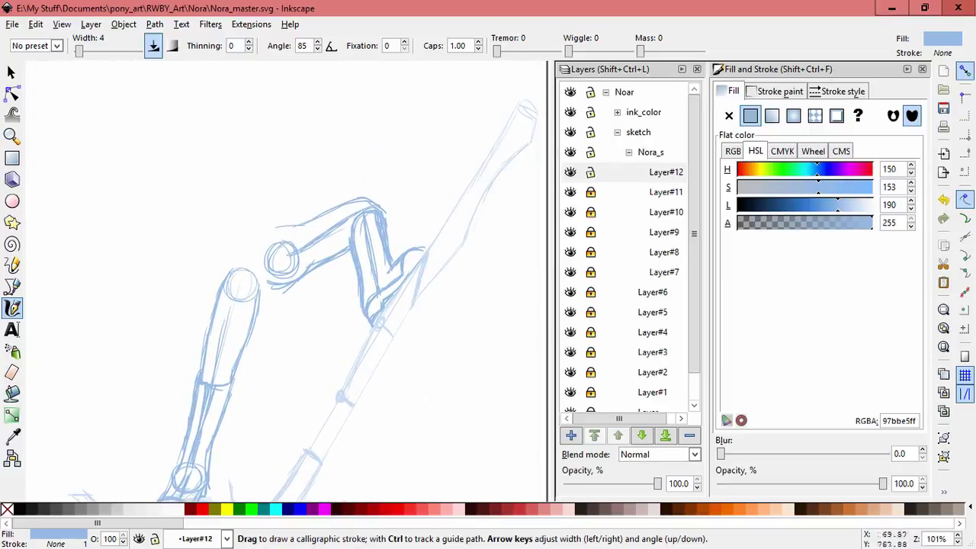
pyautogui.press('Escape')
pyautogui.hscroll(-3, 305, 305)
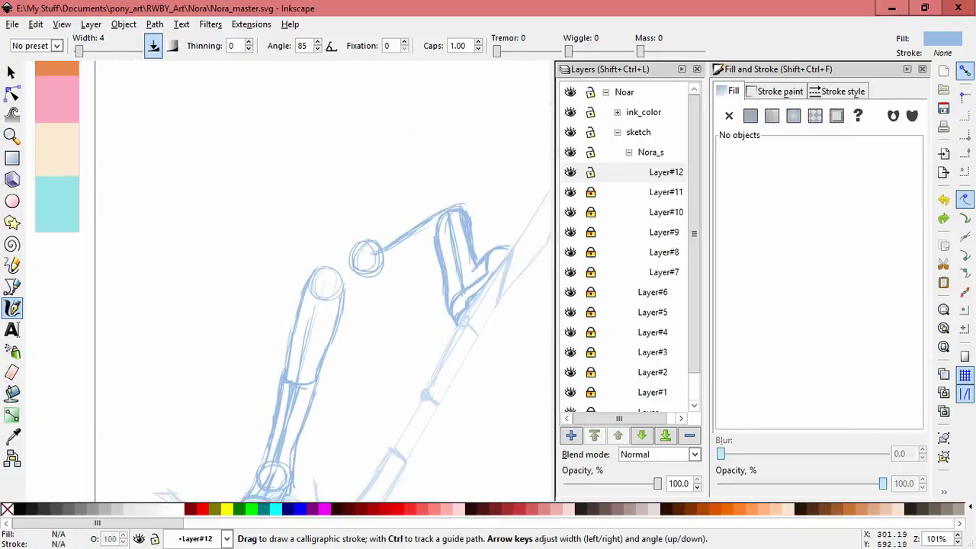
# - Check Layer#7 by toggling its visibility, and make Layer#8 the active, unlocked layer
pyautogui.scroll(-1, 625, 244)
pyautogui.click(663, 241)
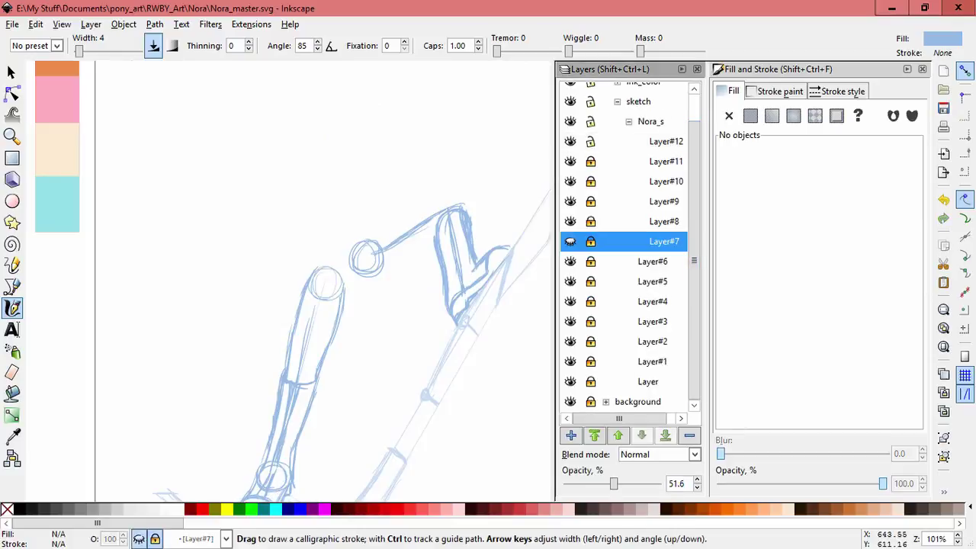
pyautogui.press('s')
pyautogui.scroll(-4, 305, 305)
pyautogui.hscroll(2, 305, 305)
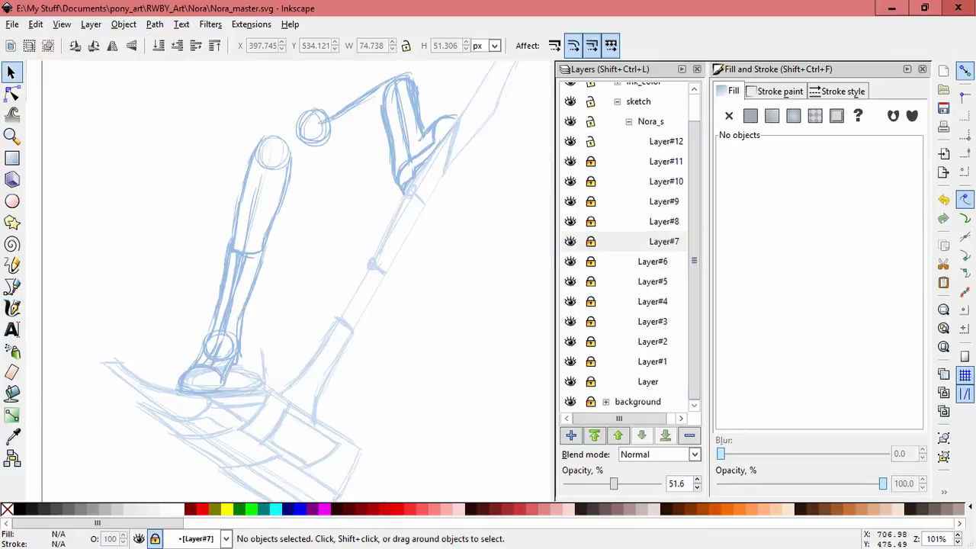
pyautogui.click(663, 241)
pyautogui.click(663, 221)
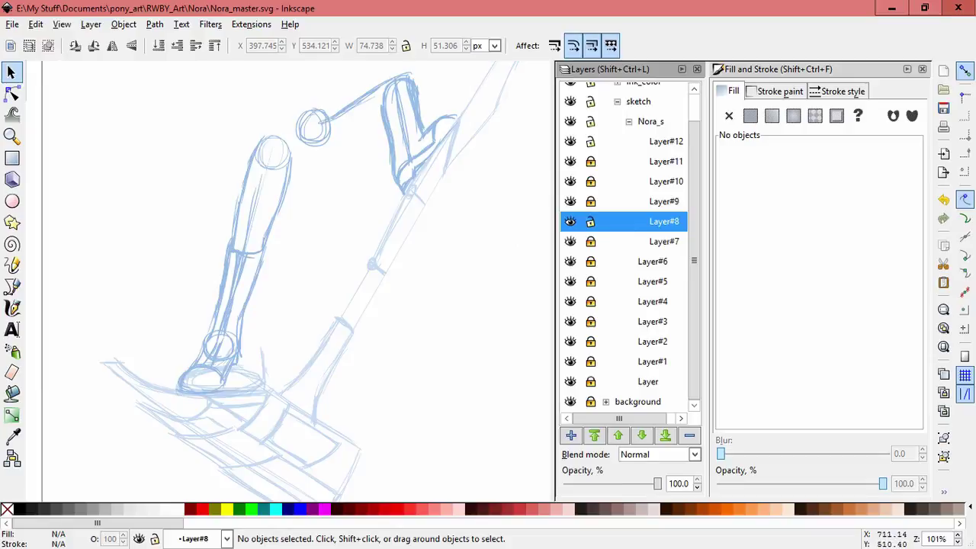
# - Try shifting the whole raised leg with the lower sketch layers unlocked, and relock all of them except Layer#8
pyautogui.moveTo(305, 267); pyautogui.dragTo(313, 308)
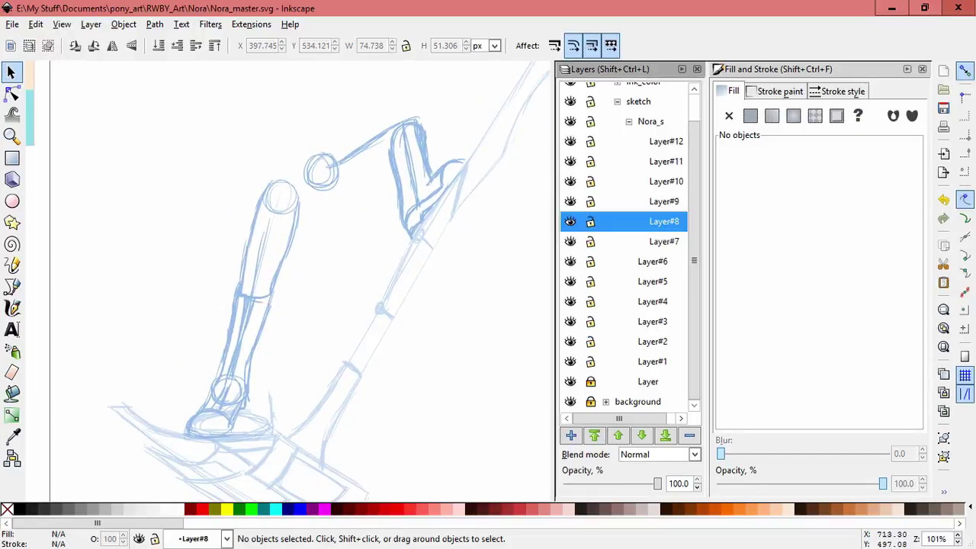
pyautogui.hotkey('ctrl', 'alt', 'a')
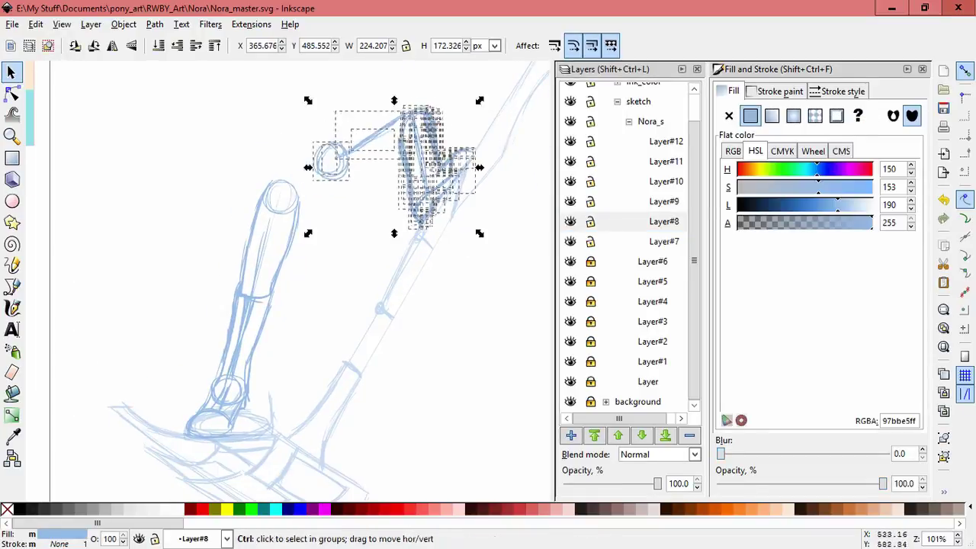
pyautogui.press('Escape')
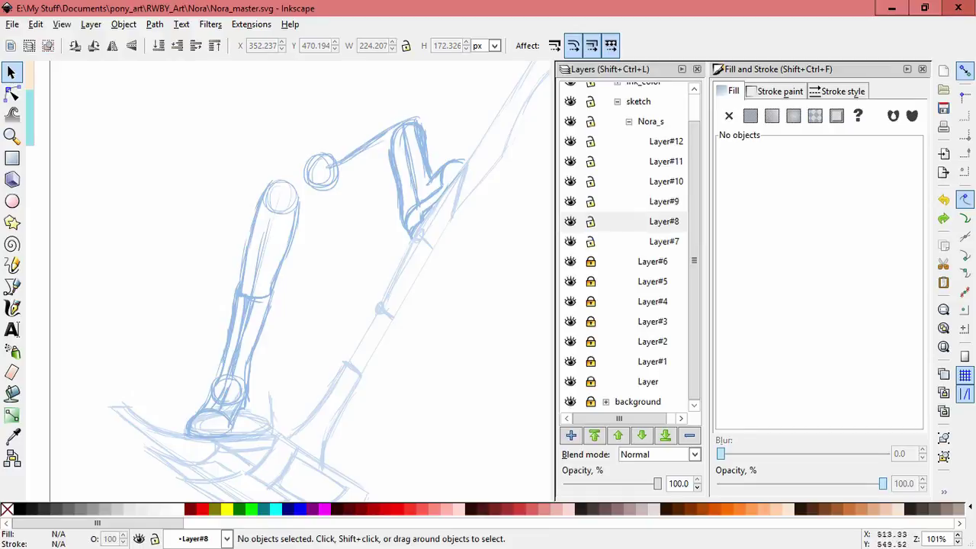
pyautogui.click(663, 221)
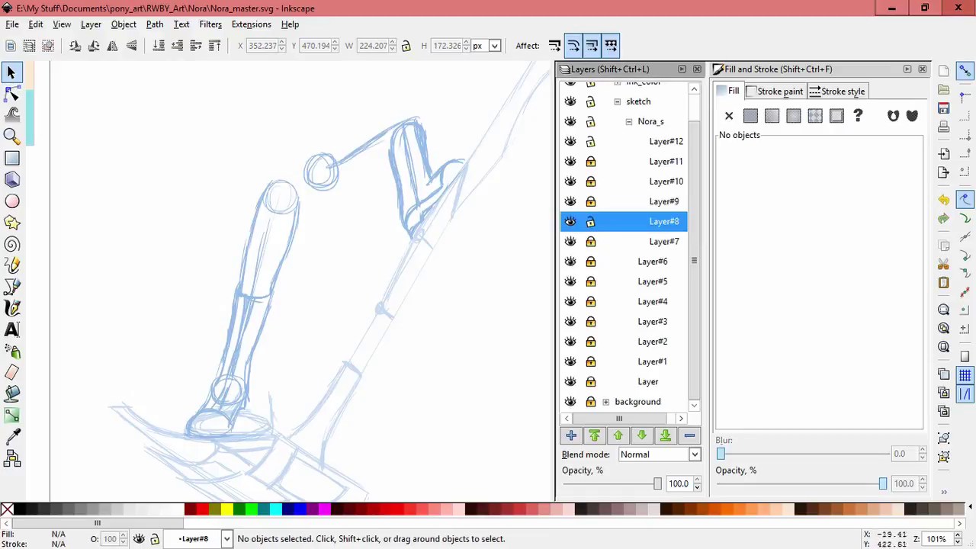
# - Draw the spine line, a slanted shoulder line and a bent arm of two segments ending in a hand circle beside the hip
pyautogui.press('c')
pyautogui.moveTo(305, 229); pyautogui.dragTo(356, 320)
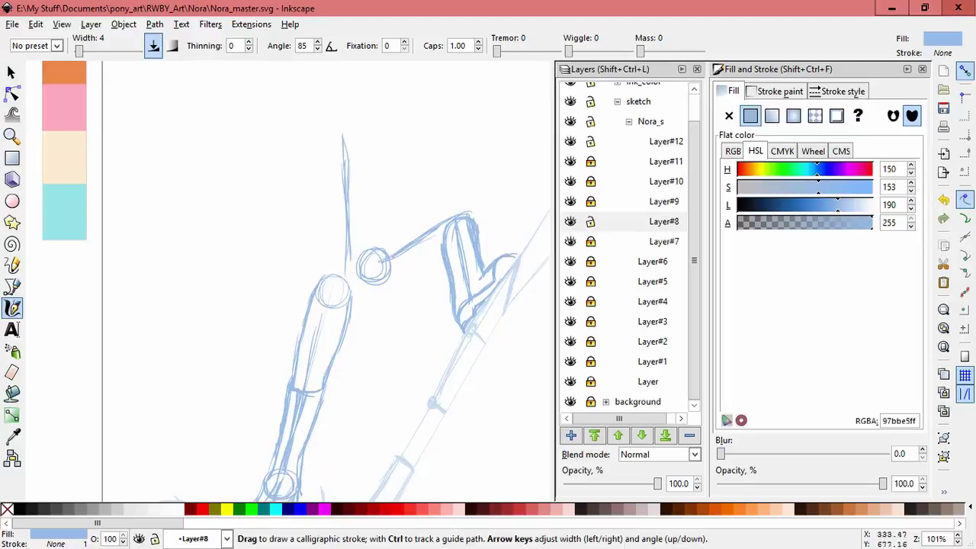
pyautogui.moveTo(379, 128)
pyautogui.mouseDown()
pyautogui.moveTo(303, 155)
pyautogui.moveTo(262, 221)
pyautogui.mouseUp()
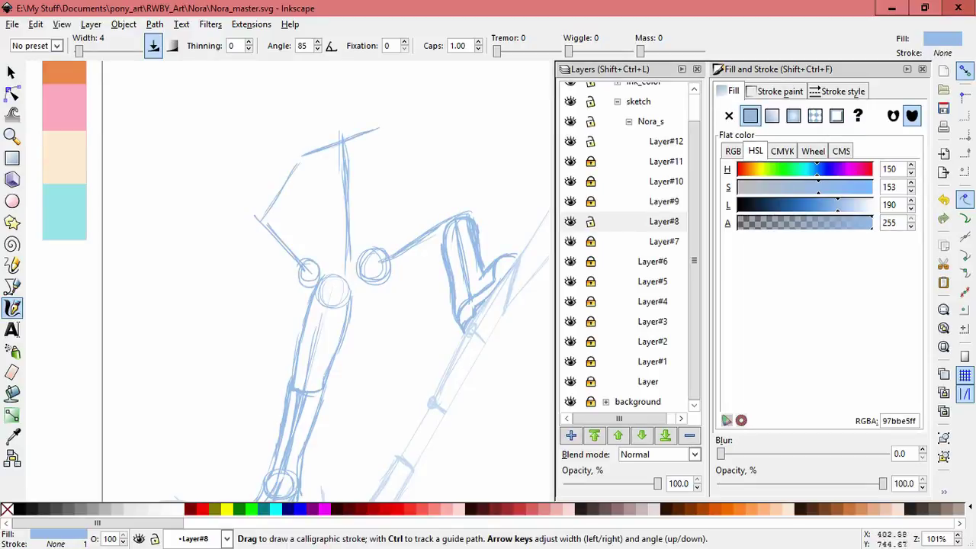
pyautogui.moveTo(381, 267); pyautogui.dragTo(282, 301)
pyautogui.moveTo(286, 161); pyautogui.dragTo(341, 189)
pyautogui.hotkey('ctrl', 'z')
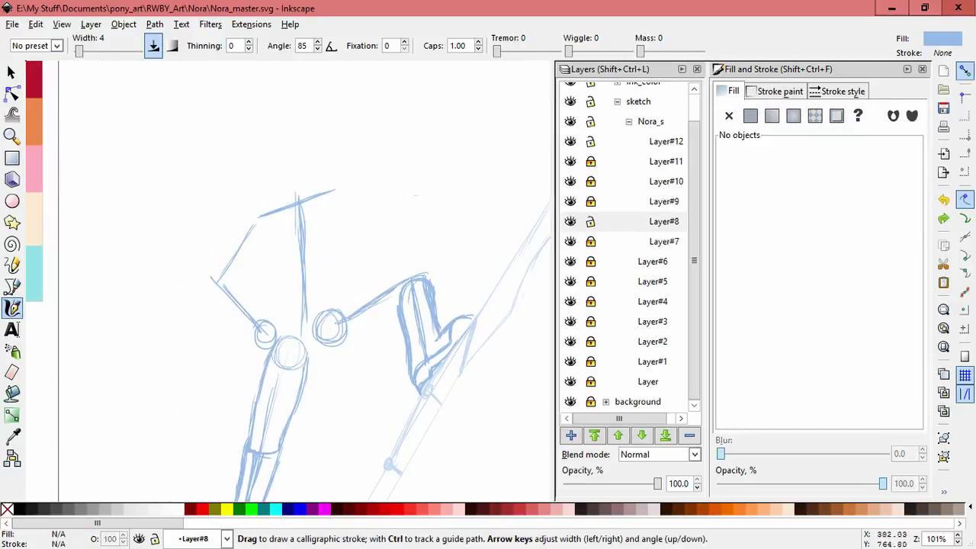
# - Circle both shoulder joints and draw the other arm's upper arm and forearm with a circle at the elbow
pyautogui.moveTo(343, 229)
pyautogui.mouseDown()
pyautogui.moveTo(350, 274)
pyautogui.moveTo(353, 227)
pyautogui.mouseUp()
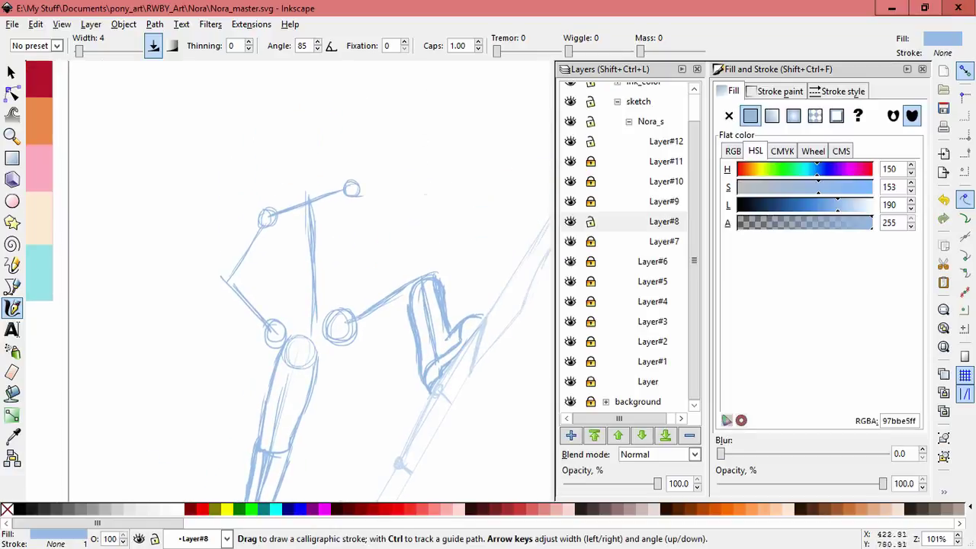
pyautogui.moveTo(355, 191)
pyautogui.mouseDown()
pyautogui.moveTo(408, 258)
pyautogui.moveTo(370, 306)
pyautogui.mouseUp()
pyautogui.press('Escape')
# - Select all the spine, shoulder and arm strokes and cut them from Layer#8
pyautogui.press('s')
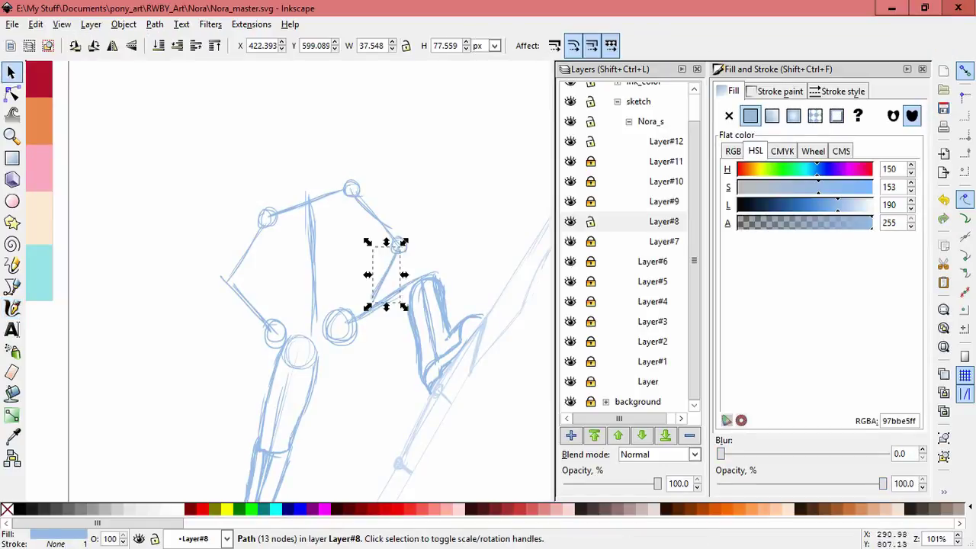
pyautogui.moveTo(228, 175)
pyautogui.mouseDown()
pyautogui.moveTo(427, 252)
pyautogui.moveTo(305, 343)
pyautogui.moveTo(351, 305)
pyautogui.mouseUp()
pyautogui.hotkey('ctrl', 'x')
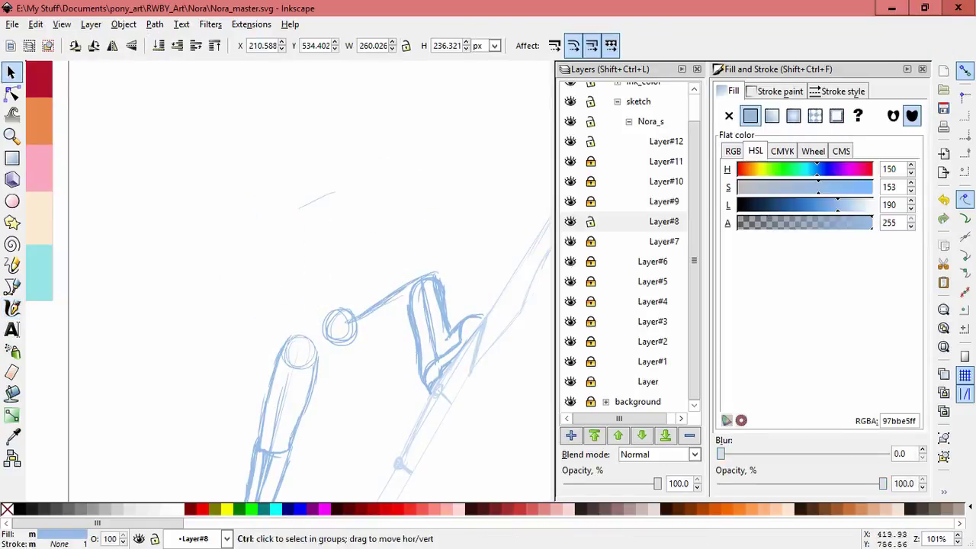
pyautogui.hotkey('ctrl', 'z')
pyautogui.moveTo(294, 160)
pyautogui.mouseDown()
pyautogui.moveTo(214, 225)
pyautogui.moveTo(199, 290)
pyautogui.moveTo(252, 355)
pyautogui.moveTo(282, 190)
pyautogui.moveTo(434, 229)
pyautogui.moveTo(320, 313)
pyautogui.mouseUp()
pyautogui.hotkey('ctrl', 'x')
pyautogui.hotkey('ctrl', 'z')
pyautogui.hotkey('ctrl', 'x')
# - Add a new layer above the locked Layer#8 and paste the torso and arm strokes onto it in place
pyautogui.hotkey('shift', 'ctrl', 'n')
pyautogui.press('Return')
pyautogui.hotkey('alt', 'e')
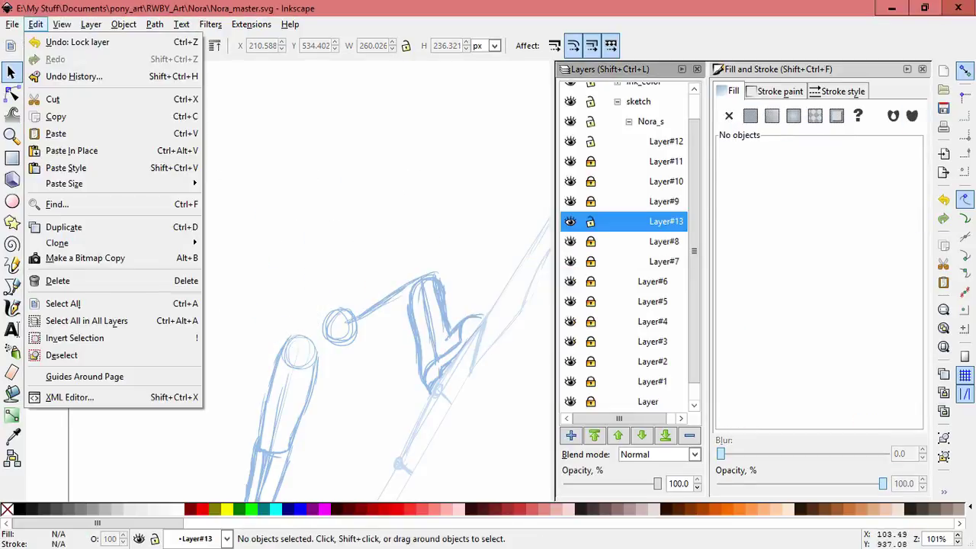
pyautogui.hotkey('ctrl', 'alt', 'v')
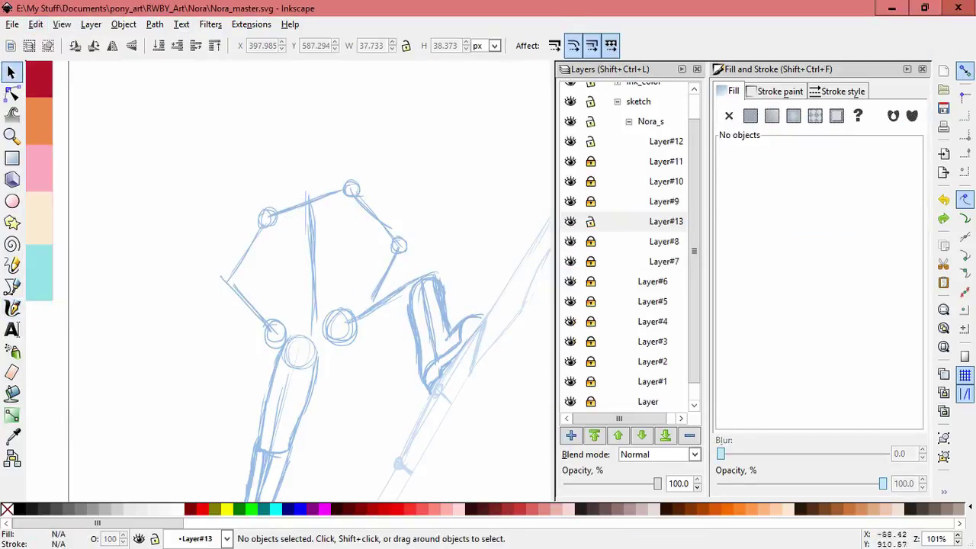
# - Replace the forearm above the raised leg with a line from the elbow circle to an oval hand near the raised thigh
pyautogui.hotkey('ctrl', 'z')
pyautogui.moveTo(397, 247); pyautogui.dragTo(358, 286)
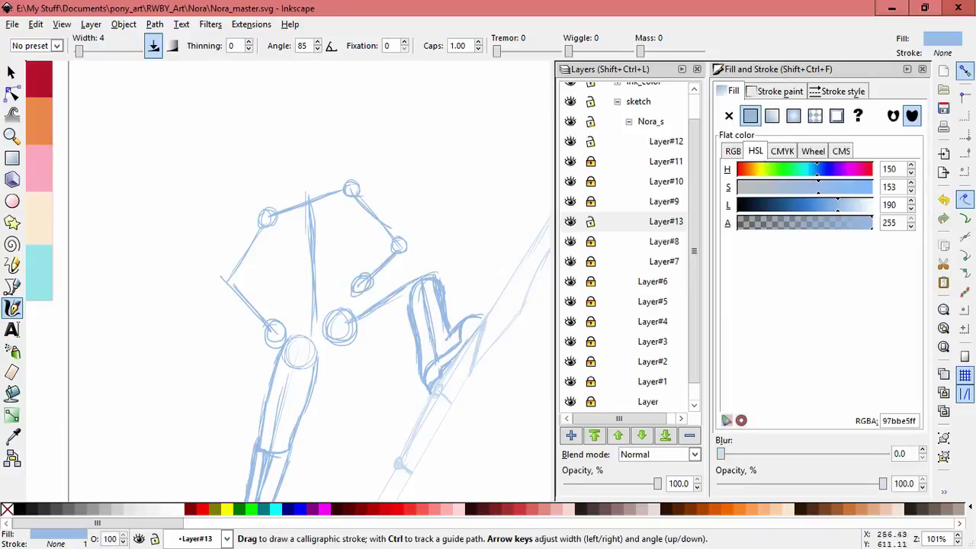
pyautogui.scroll(-6, 305, 282)
pyautogui.scroll(4, 305, 282)
pyautogui.scroll(-4, 305, 283)
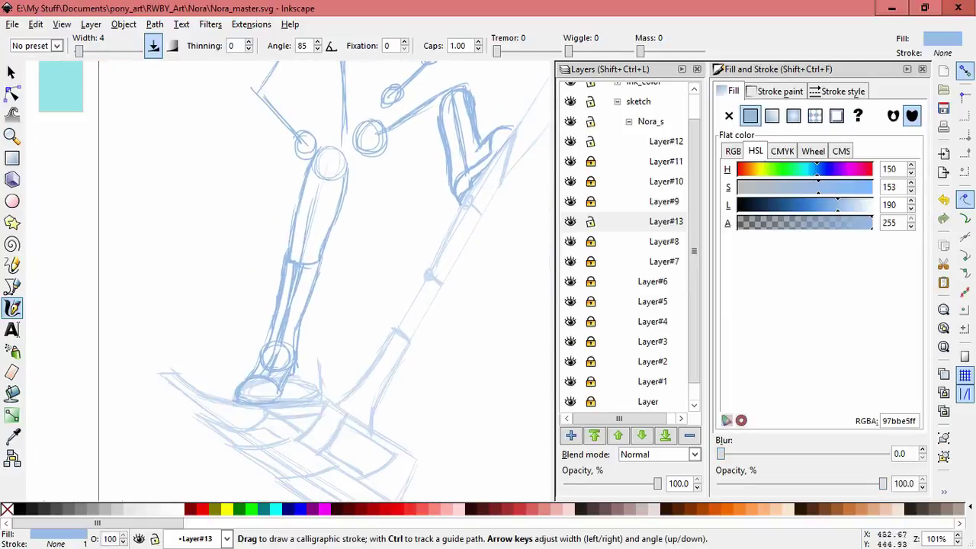
pyautogui.moveTo(305, 282)
pyautogui.mouseDown()
pyautogui.moveTo(348, 362)
pyautogui.moveTo(329, 377)
pyautogui.moveTo(318, 415)
pyautogui.mouseUp()
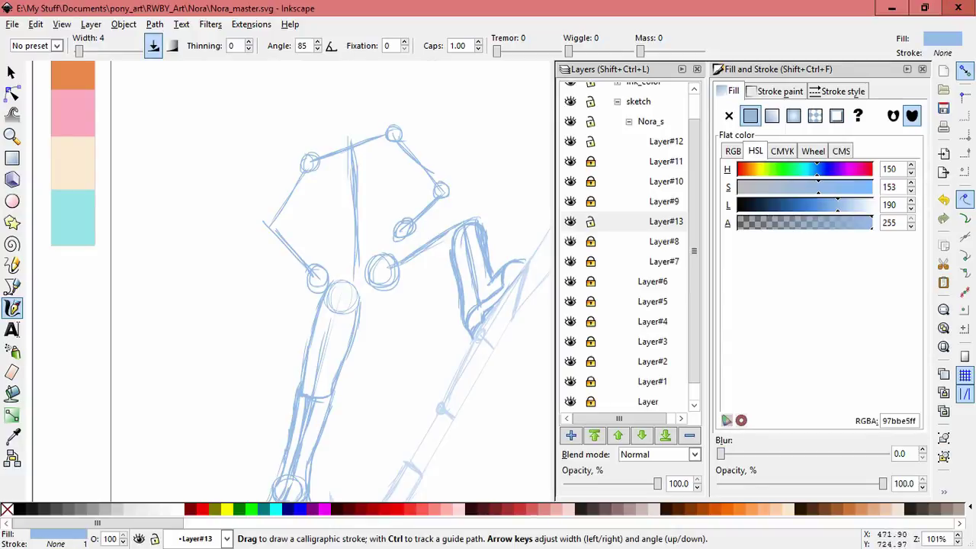
pyautogui.moveTo(319, 415); pyautogui.dragTo(346, 404)
# - Lock Layer#13 and make Layer#12 the active layer for the body outlines
pyautogui.click(590, 221)
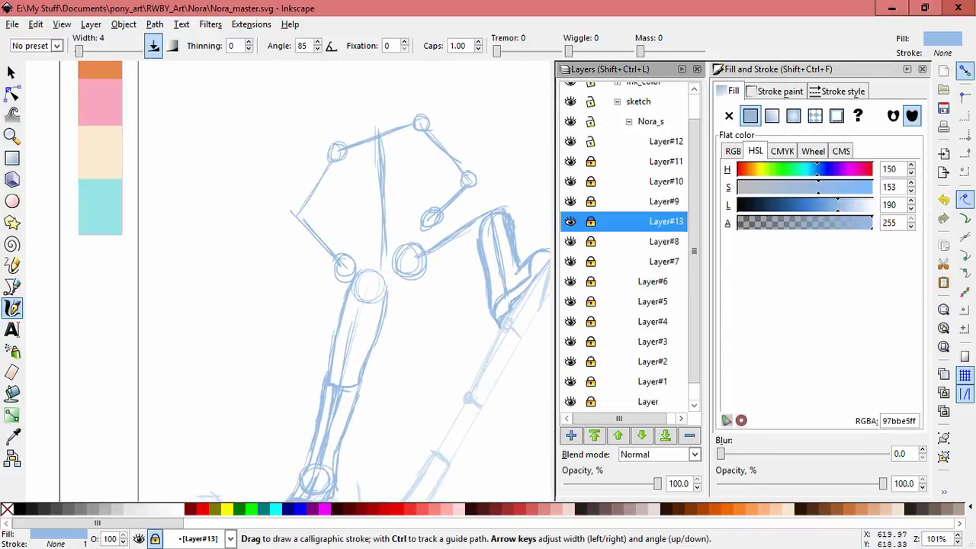
pyautogui.click(666, 141)
pyautogui.scroll(1, 400, 198)
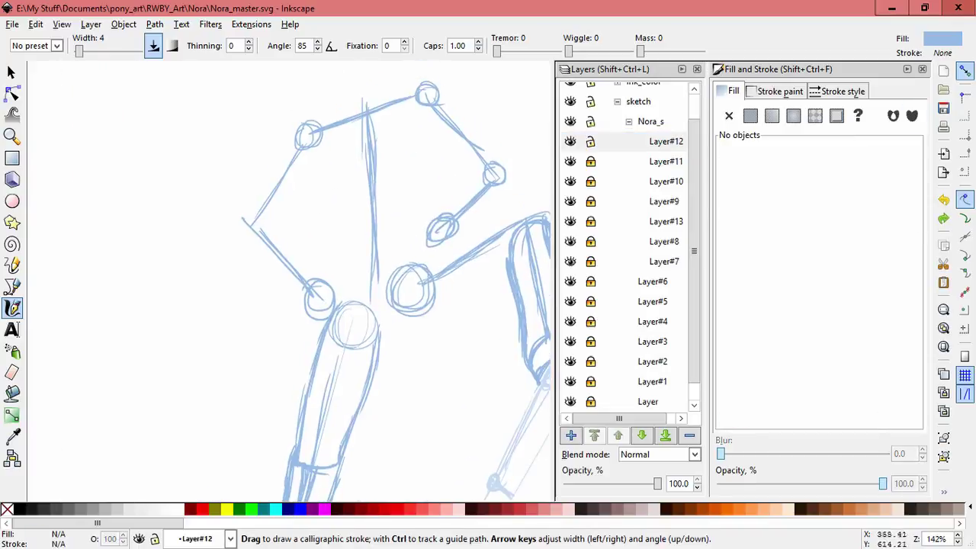
# - Try outlining both sides of the torso from the shoulder circles down toward the hips
pyautogui.moveTo(317, 157); pyautogui.dragTo(336, 309)
pyautogui.moveTo(428, 105)
pyautogui.mouseDown()
pyautogui.moveTo(444, 163)
pyautogui.moveTo(437, 230)
pyautogui.mouseUp()
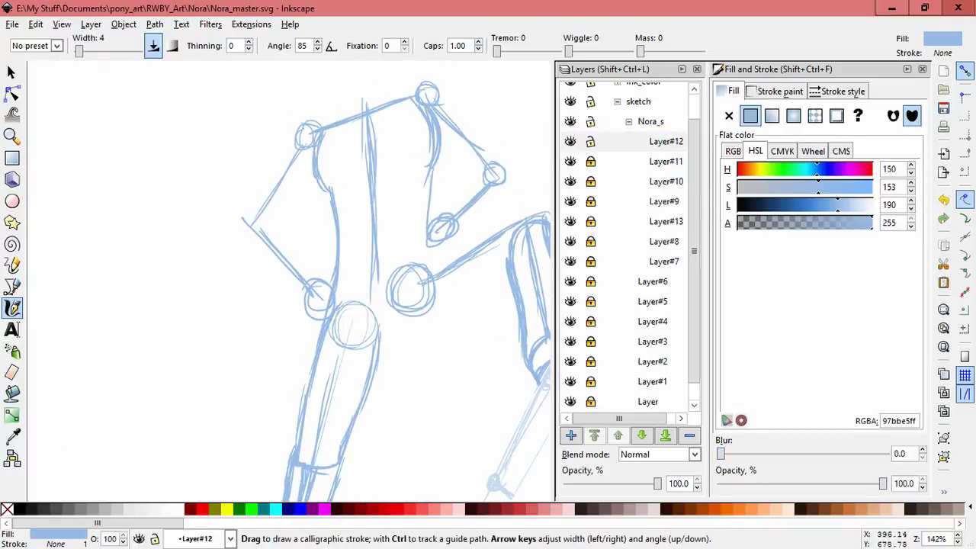
pyautogui.hotkey('ctrl', 'z')
pyautogui.hotkey('ctrl', 'z')
pyautogui.hotkey('ctrl', 'z')
pyautogui.hotkey('ctrl', 'z')
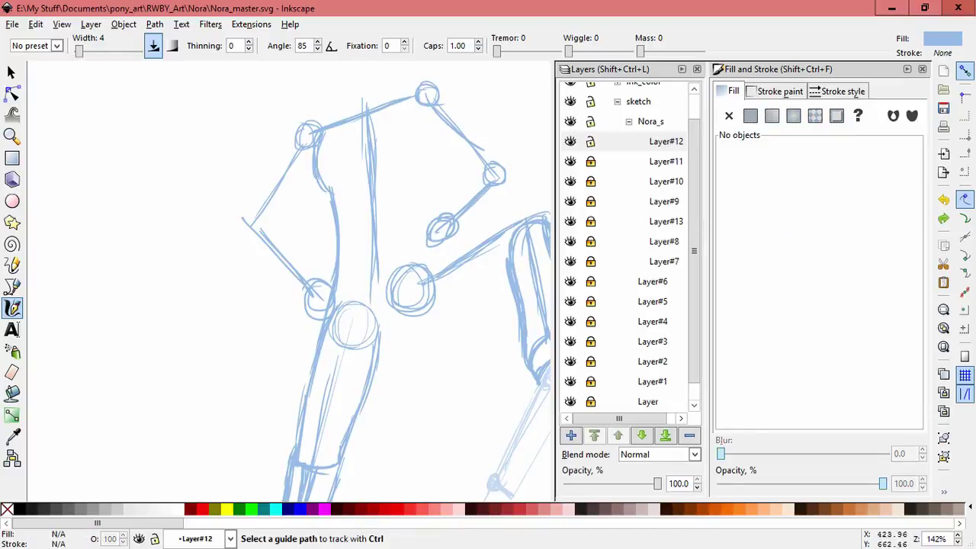
# - Unlock Layer#7 through Layer#11 while keeping Layer#13 locked
pyautogui.scroll(-5, 320, 282)
pyautogui.press('s')
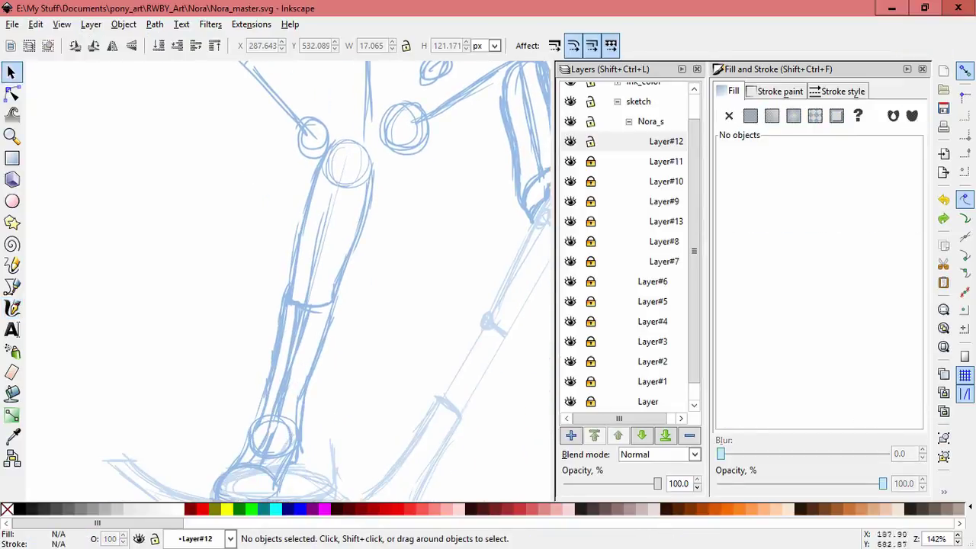
pyautogui.click(590, 161)
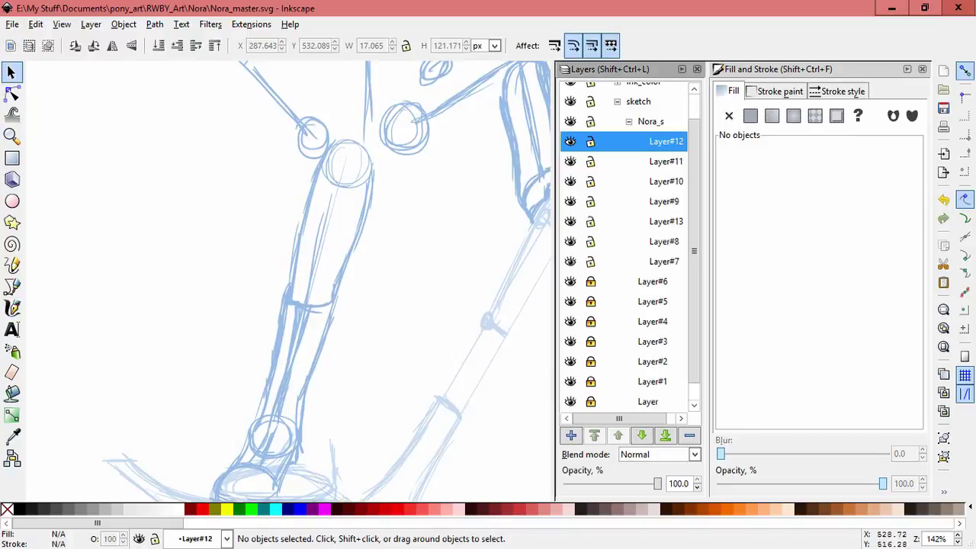
pyautogui.press('-')
pyautogui.press('-')
pyautogui.hotkey('ctrl', 'alt', 'a')
pyautogui.press('Escape')
pyautogui.click(590, 221)
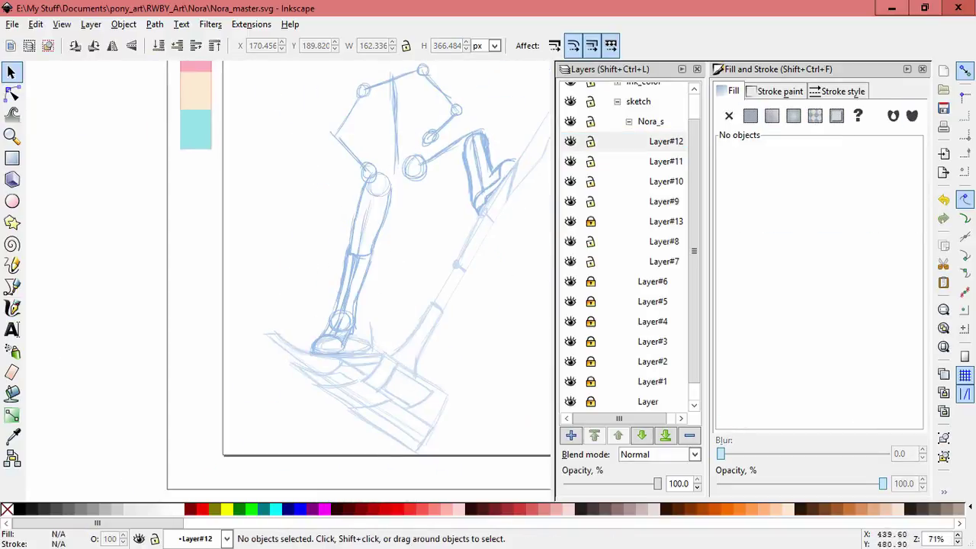
# - Select the standing leg with its boot and shift it slightly toward the hammer's handle
pyautogui.hotkey('ctrl', 'alt', 'a')
pyautogui.press('Escape')
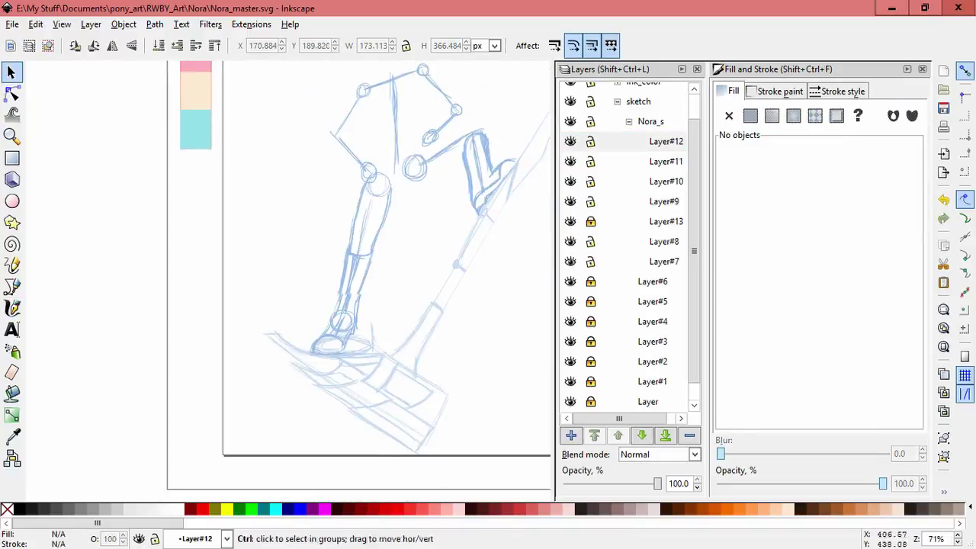
pyautogui.moveTo(296, 153); pyautogui.dragTo(396, 374)
pyautogui.moveTo(359, 259); pyautogui.dragTo(364, 259)
pyautogui.press('Escape')
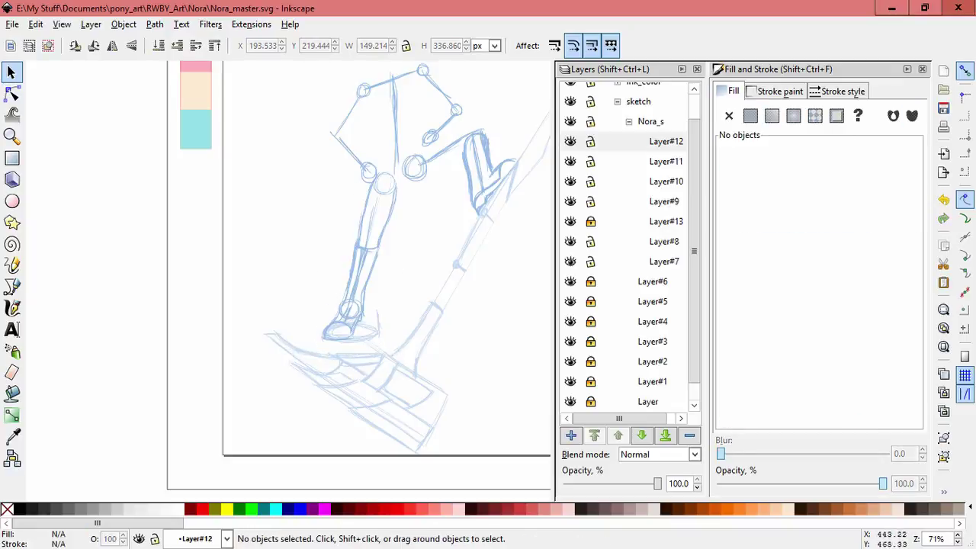
pyautogui.hotkey('ctrl', 'z')
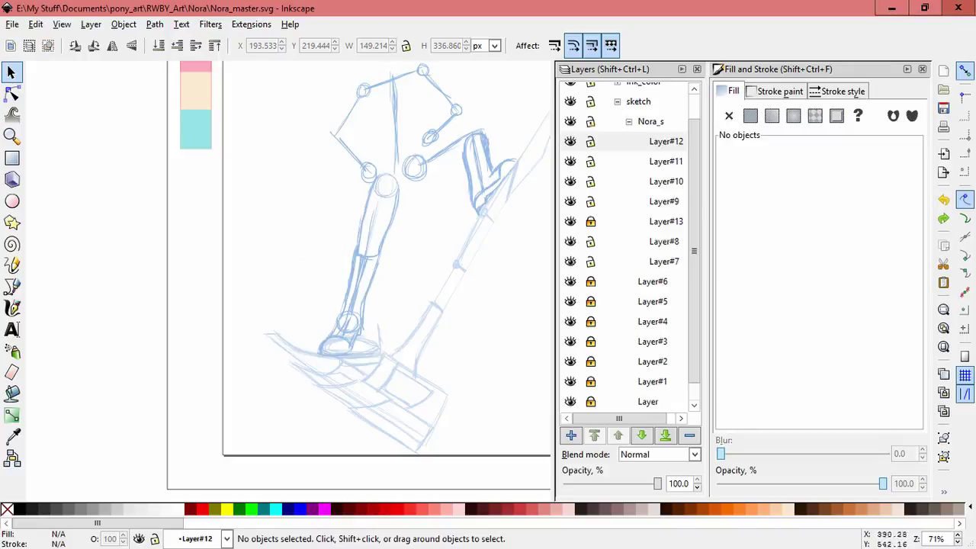
pyautogui.hotkey('ctrl', 'z')
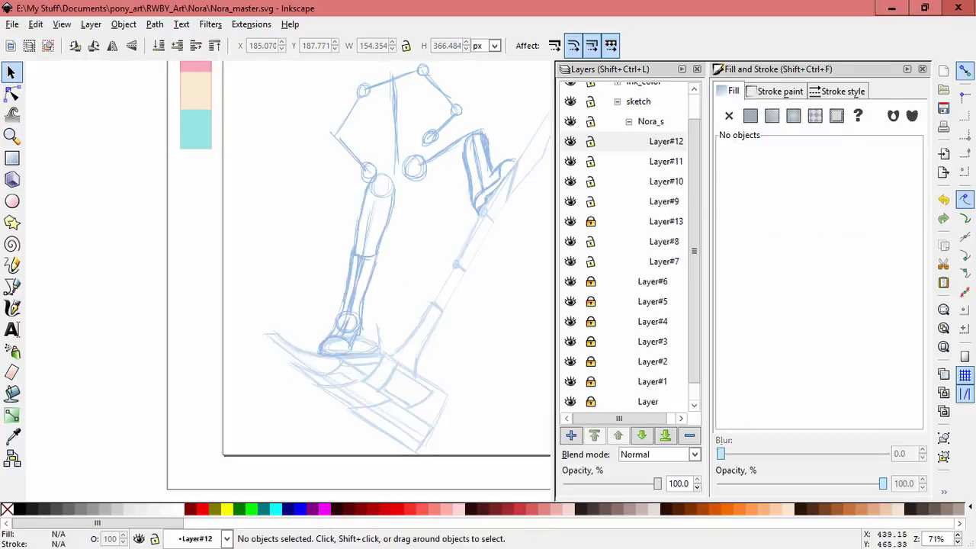
# - Lock the other leg layers again and make Layer#13 the active, unlocked layer
pyautogui.click(666, 141)
pyautogui.keyDown('shift'); pyautogui.click(590, 141); pyautogui.keyUp('shift')
pyautogui.click(570, 240)
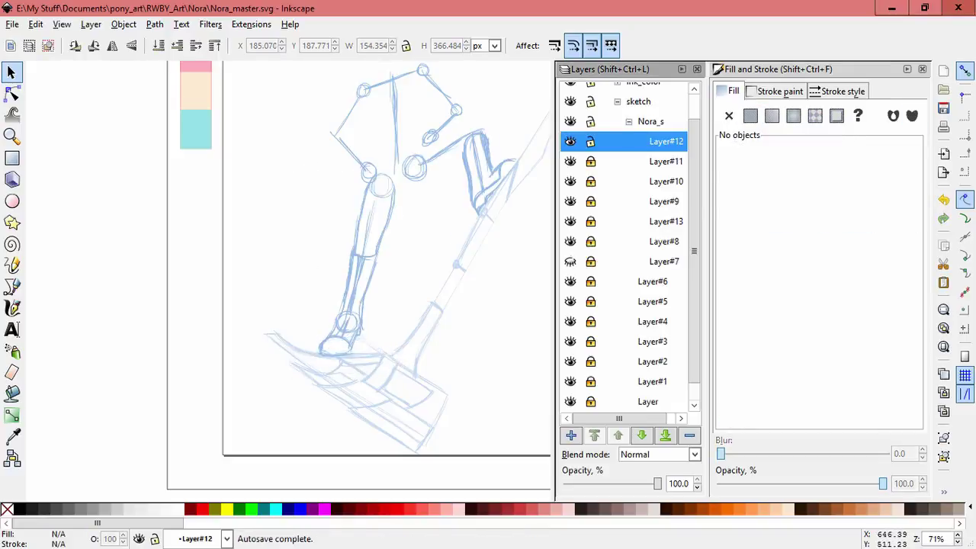
pyautogui.click(665, 222)
# - Enlarge the torso and arm skeleton to about 281 by 245 px and move it up and slightly away from the raised leg
pyautogui.hotkey('ctrl', 'a')
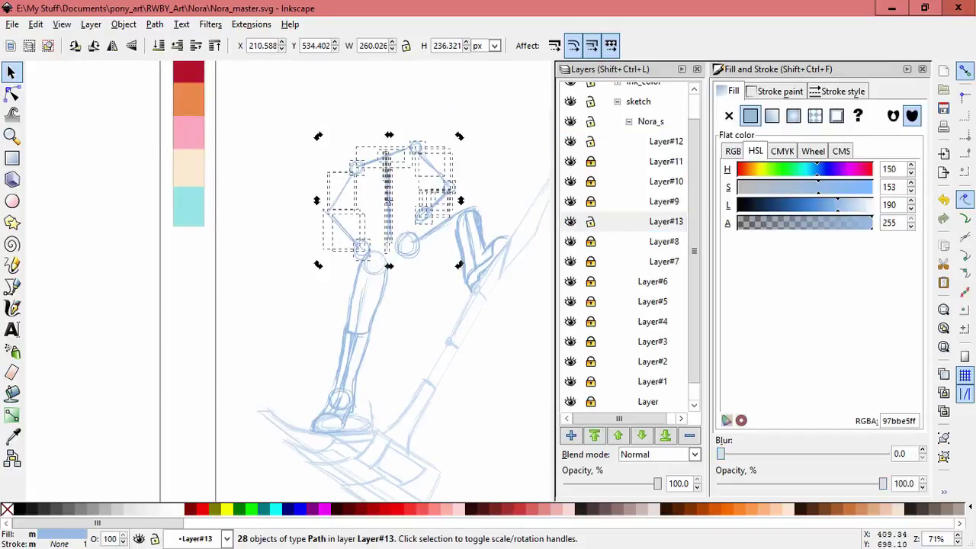
pyautogui.moveTo(455, 188); pyautogui.dragTo(456, 199)
pyautogui.press('Escape')
pyautogui.hotkey('ctrl', 'a')
pyautogui.moveTo(345, 139); pyautogui.dragTo(307, 134)
pyautogui.press('Escape')
pyautogui.press('Escape')
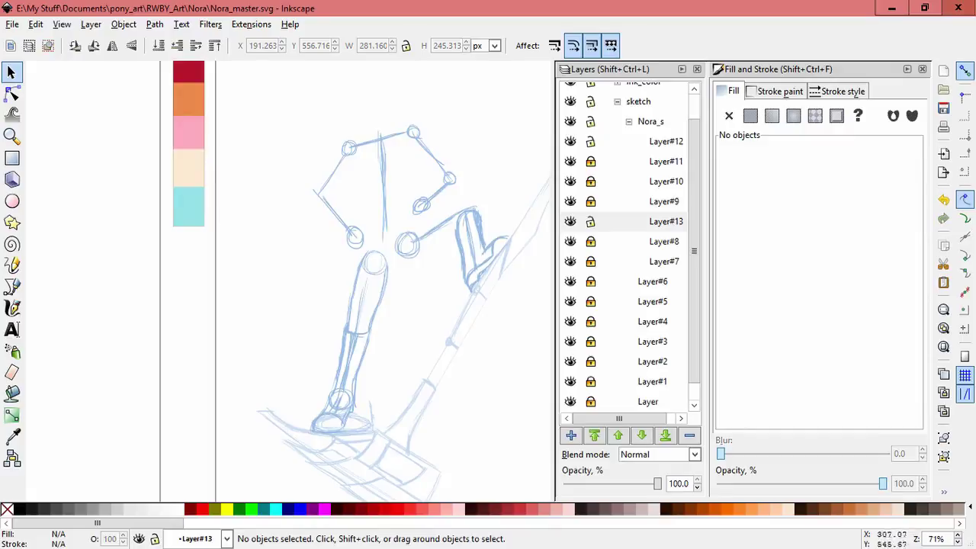
# - Try moving and shrinking the torso and arm skeleton on Layer#13, undoing the unwanted changes
pyautogui.hotkey('ctrl', 'alt', 'a')
pyautogui.press('Escape')
pyautogui.click(665, 221)
pyautogui.hotkey('ctrl', 'a')
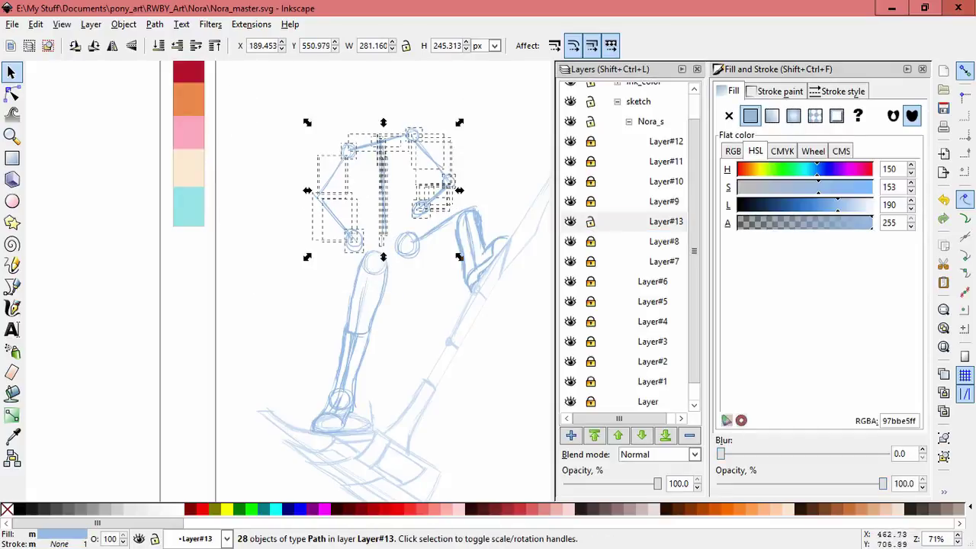
pyautogui.moveTo(456, 172); pyautogui.dragTo(463, 165)
pyautogui.press('Escape')
pyautogui.hotkey('ctrl', 'z')
pyautogui.hotkey('ctrl', 'z')
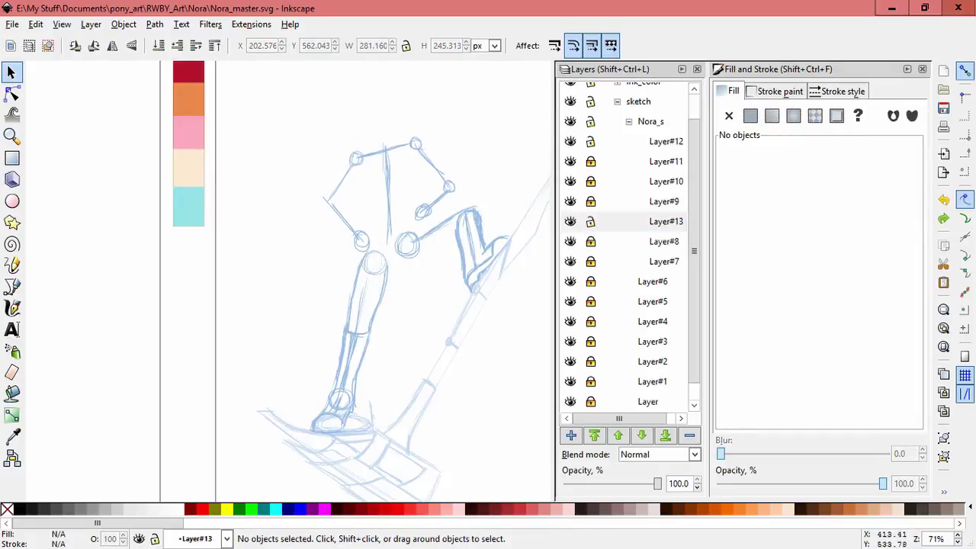
# - Try skewing the torso and arm skeleton, undo that, and leave the skeleton at about 278 by 242 px
pyautogui.hotkey('ctrl', 'a')
pyautogui.moveTo(358, 191); pyautogui.dragTo(349, 200)
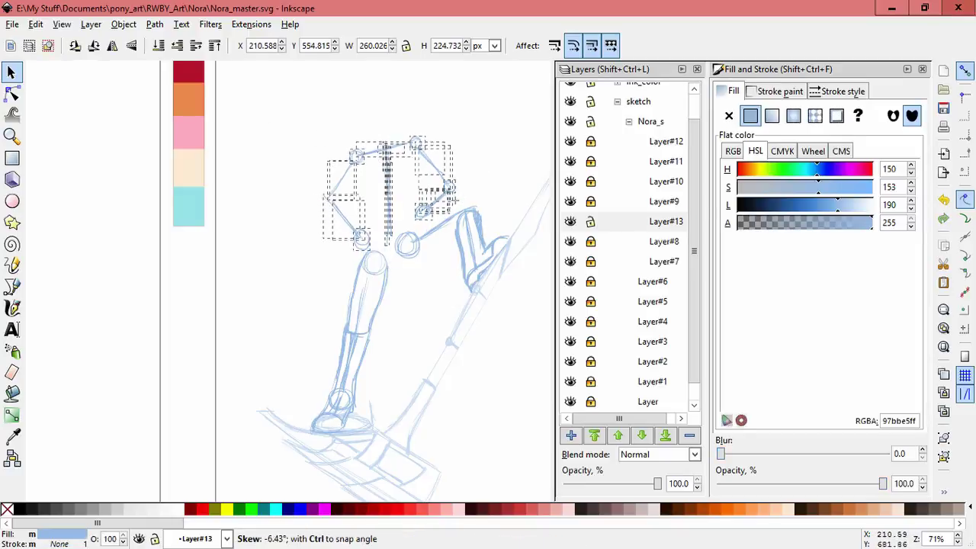
pyautogui.press('Escape')
pyautogui.hotkey('ctrl', 'a')
pyautogui.hotkey('ctrl', 'z')
pyautogui.press('Escape')
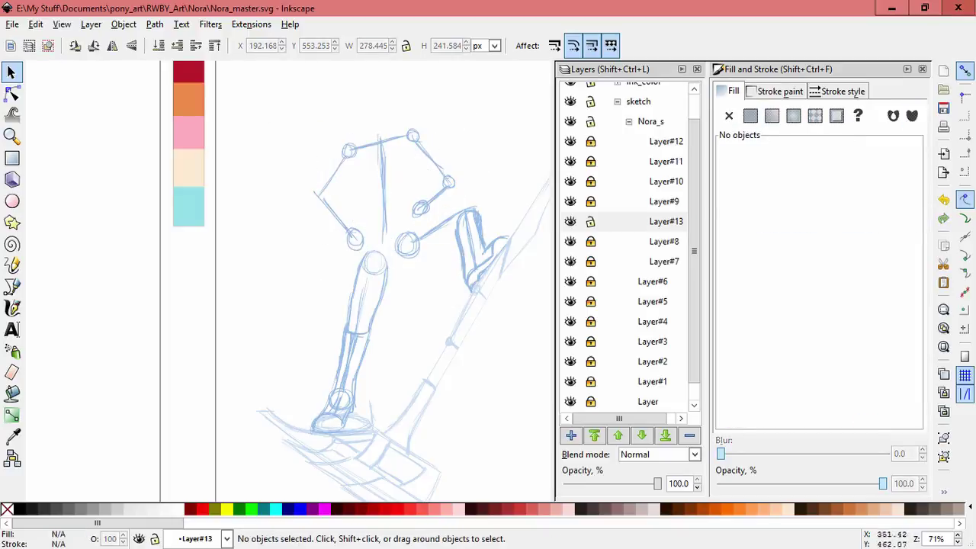
# - Lock Layer#13 and unlock Layer#8 through Layer#12
pyautogui.click(590, 221)
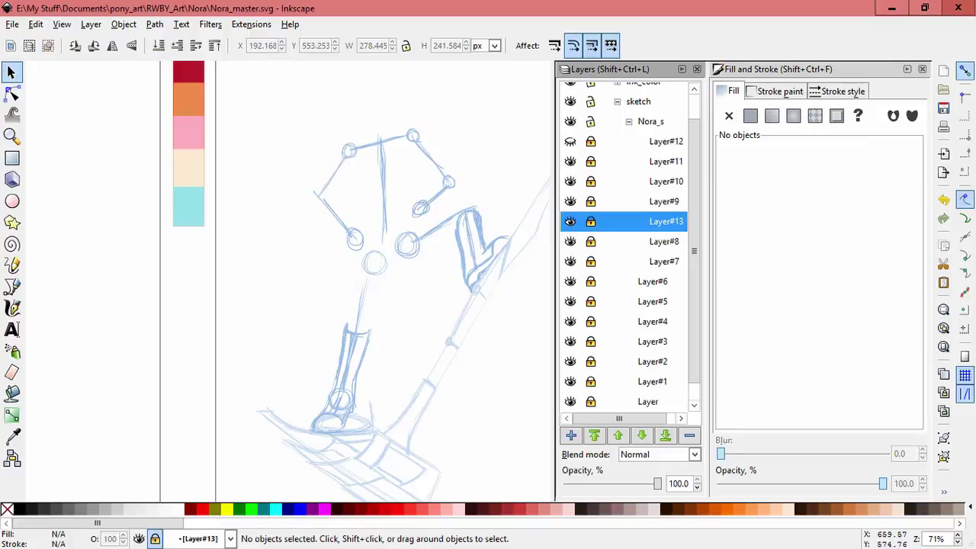
pyautogui.hotkey('ctrl', 'alt', 'a')
# - Try shifting the raised leg slightly up and toward the hammer's handle, and undo the move
pyautogui.moveTo(443, 244)
pyautogui.mouseDown()
pyautogui.moveTo(457, 229)
pyautogui.moveTo(450, 236)
pyautogui.mouseUp()
pyautogui.press('Escape')
pyautogui.press('Escape')
pyautogui.hotkey('ctrl', 'alt', 'a')
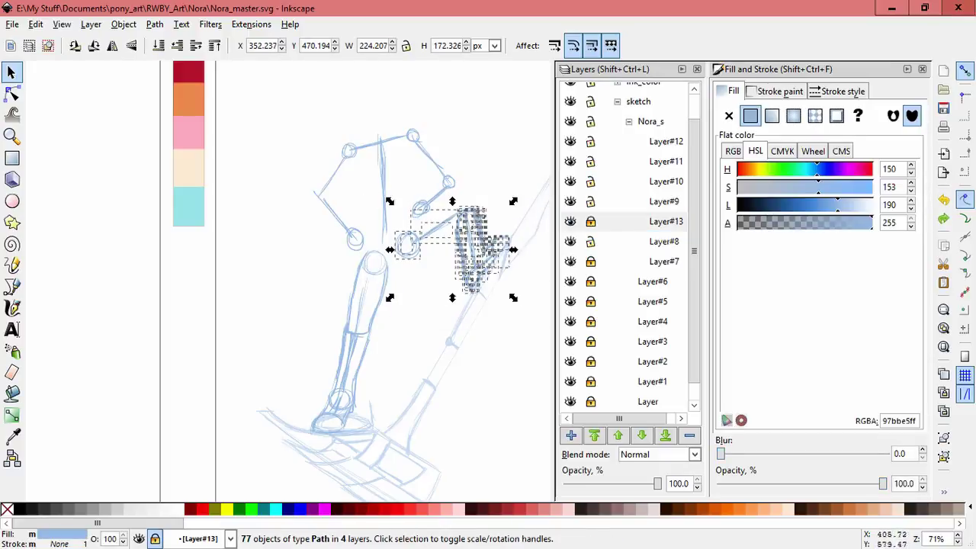
pyautogui.press('Escape')
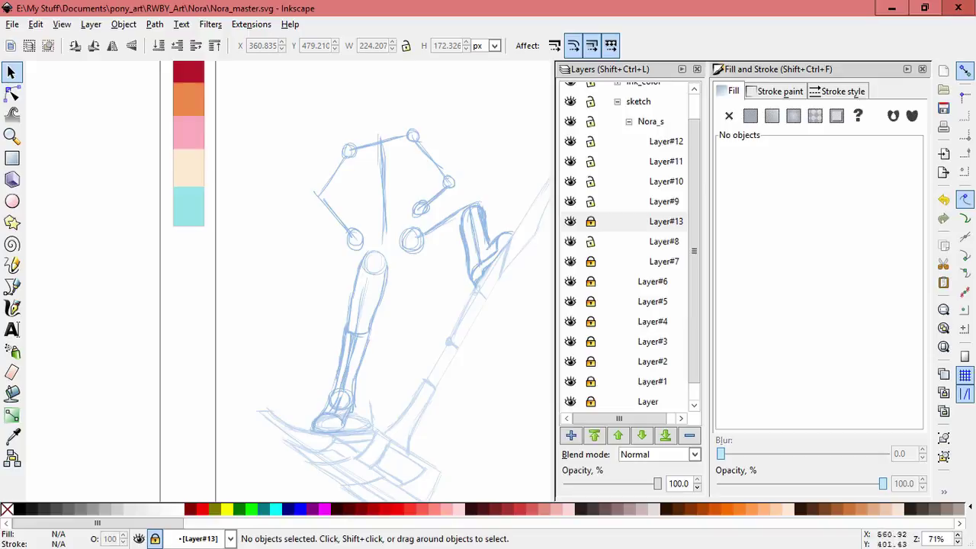
pyautogui.hotkey('ctrl', 'z')
# - Hide and show Layer#8 to check what it contains, and make it the active layer
pyautogui.press('5')
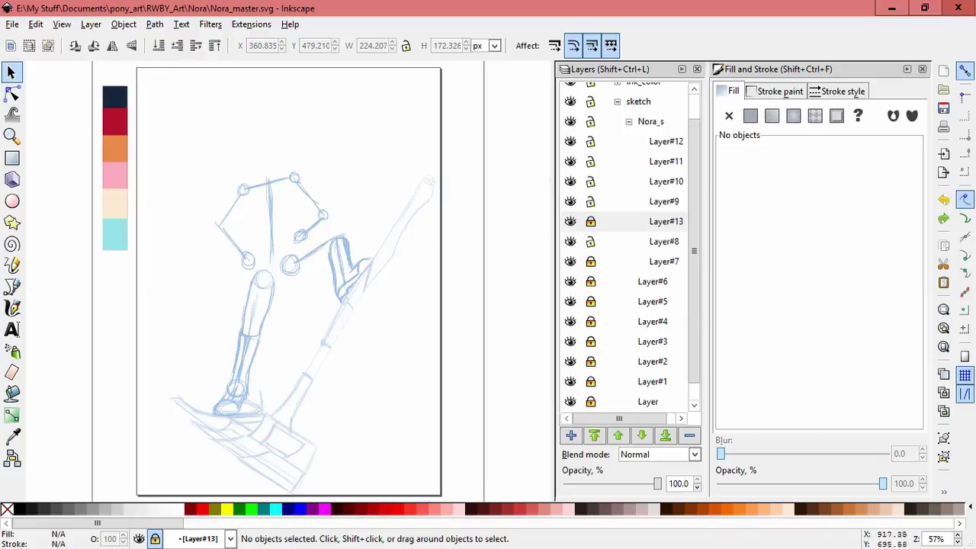
pyautogui.press('4')
pyautogui.press('z')
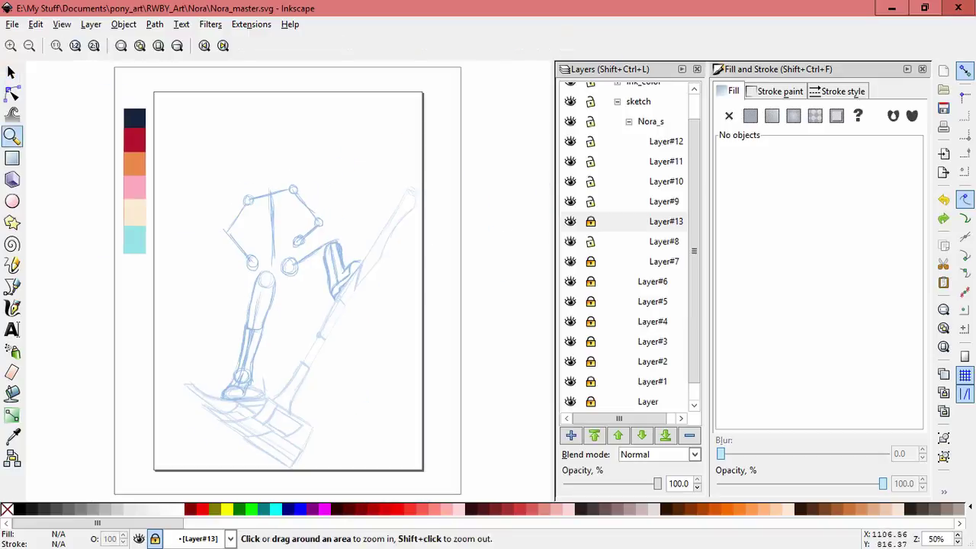
pyautogui.press('s')
pyautogui.click(570, 240)
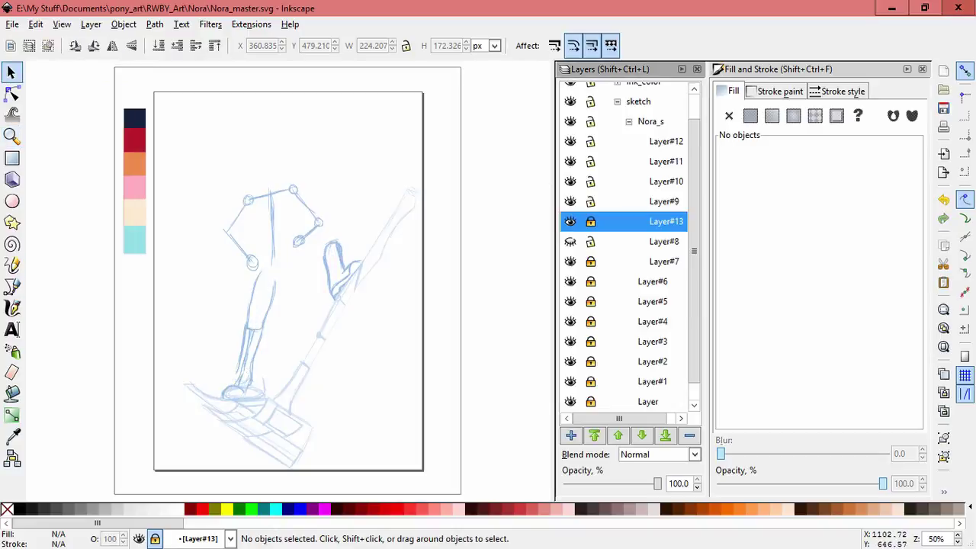
pyautogui.click(663, 241)
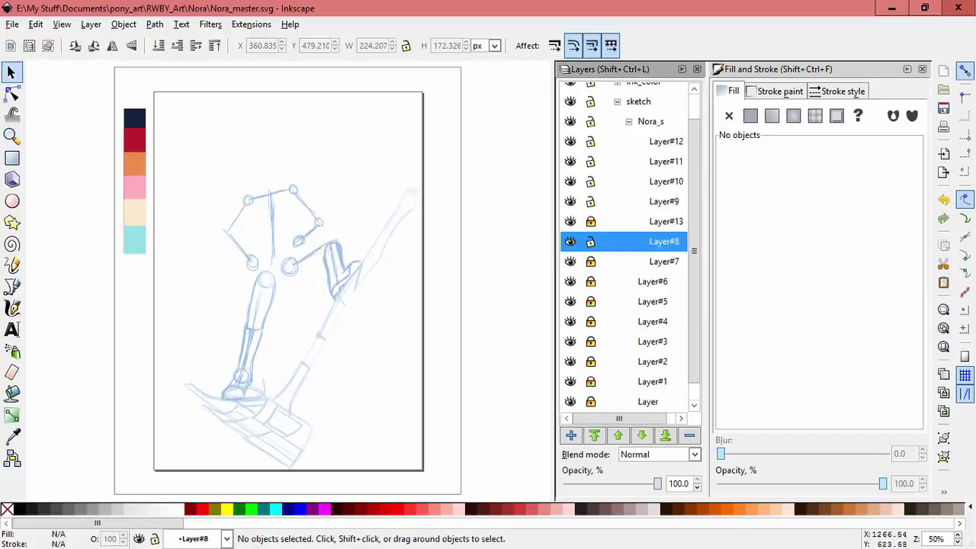
# - Delete the two strokes linking the raised leg's hip circle to its knee on Layer#8
pyautogui.scroll(2, 299, 244)
pyautogui.scroll(1, 349, 289)
pyautogui.moveTo(337, 200); pyautogui.dragTo(303, 286)
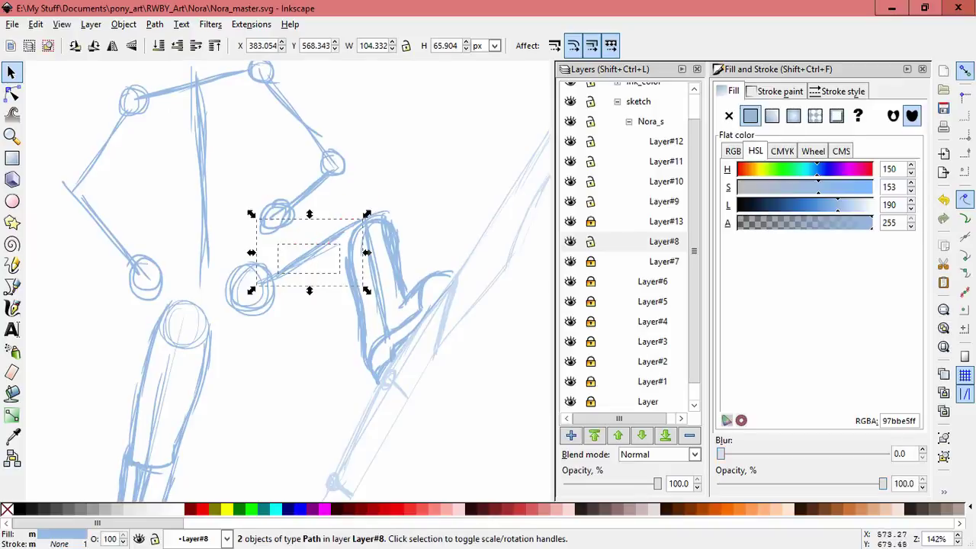
pyautogui.press('Delete')
# - Redraw the raised leg's thigh with calligraphic strokes from the hip circle over a higher knee and along its underside
pyautogui.press('c')
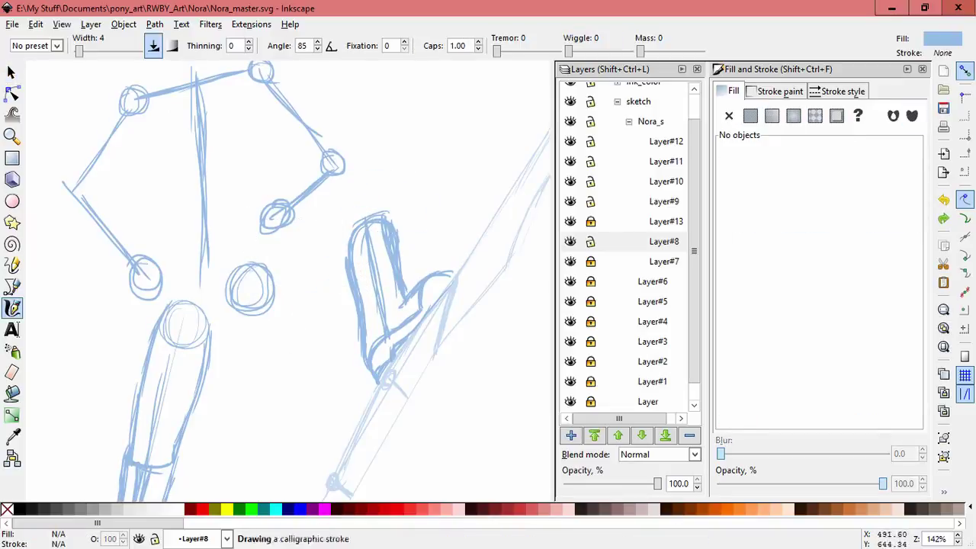
pyautogui.moveTo(336, 177); pyautogui.dragTo(288, 223)
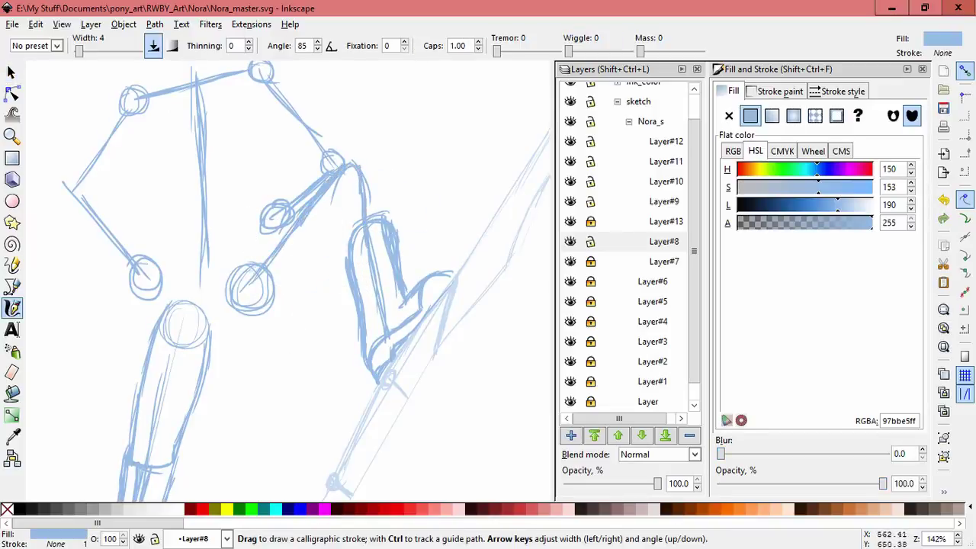
pyautogui.scroll(-2, 480, 131)
pyautogui.press('Escape')
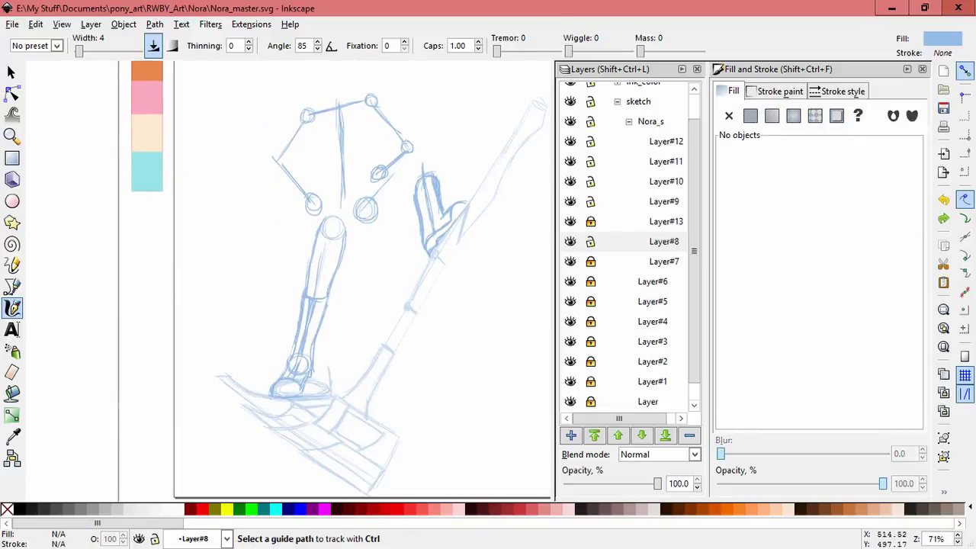
pyautogui.scroll(2, 435, 180)
pyautogui.moveTo(281, 207)
pyautogui.mouseDown()
pyautogui.moveTo(416, 133)
pyautogui.moveTo(433, 164)
pyautogui.mouseUp()
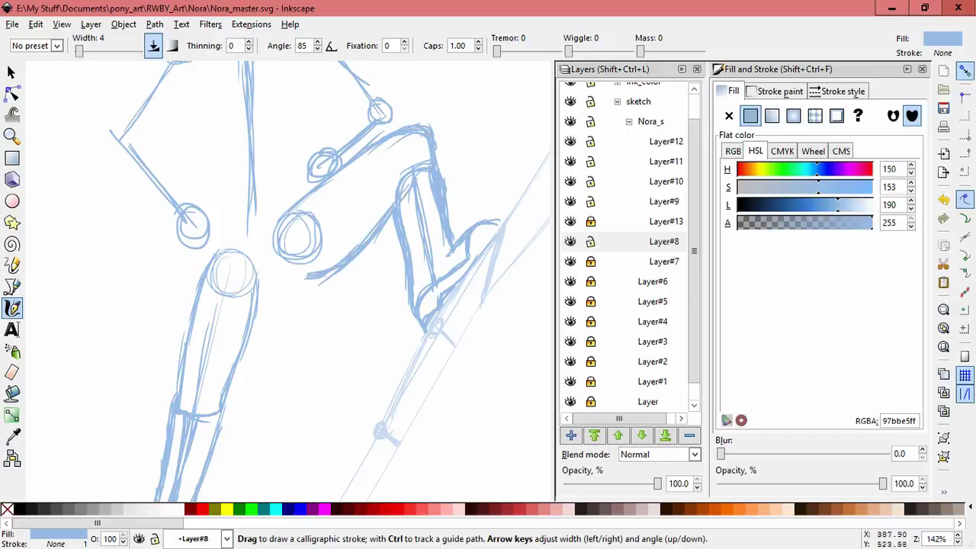
pyautogui.moveTo(343, 267); pyautogui.dragTo(389, 214)
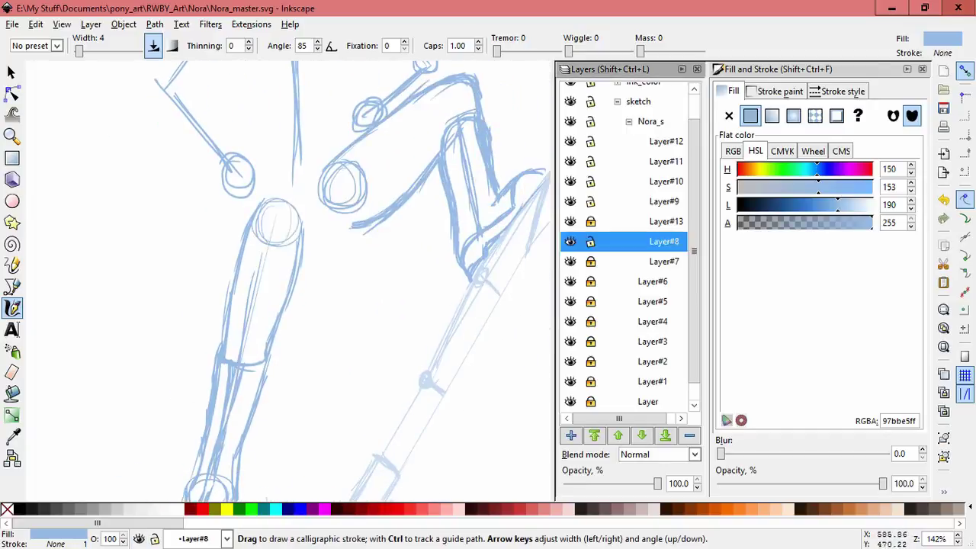
# - Undo the stray stroke and refine the raised leg's outline behind the knee with short calligraphic strokes
pyautogui.press('Escape')
pyautogui.scroll(-2, 289, 282)
pyautogui.moveTo(290, 282)
pyautogui.mouseDown()
pyautogui.moveTo(343, 195)
pyautogui.moveTo(354, 137)
pyautogui.moveTo(365, 259)
pyautogui.mouseUp()
pyautogui.scroll(3, 343, 195)
pyautogui.hotkey('ctrl', 'z')
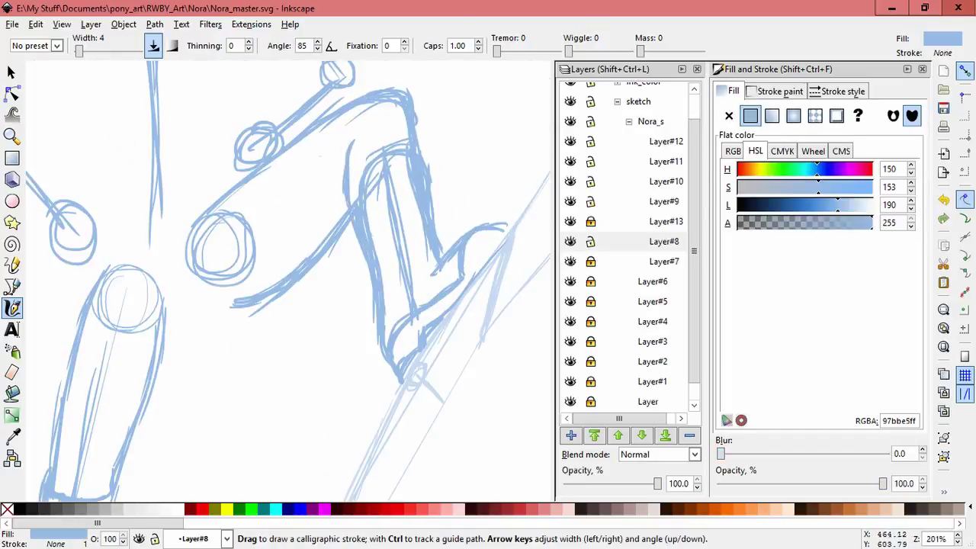
pyautogui.moveTo(345, 186)
pyautogui.mouseDown()
pyautogui.moveTo(366, 305)
pyautogui.moveTo(357, 175)
pyautogui.mouseUp()
pyautogui.scroll(-2, 355, 229)
pyautogui.moveTo(354, 229)
pyautogui.mouseDown()
pyautogui.moveTo(416, 298)
pyautogui.moveTo(416, 343)
pyautogui.moveTo(408, 328)
pyautogui.moveTo(421, 281)
pyautogui.moveTo(446, 308)
pyautogui.mouseUp()
# - Unlock Layer#7, select the whole standing leg with its boot and enlarge it to about 176 by 419 px
pyautogui.press('space')
pyautogui.moveTo(281, 184); pyautogui.dragTo(359, 442)
pyautogui.moveTo(320, 305); pyautogui.dragTo(291, 315)
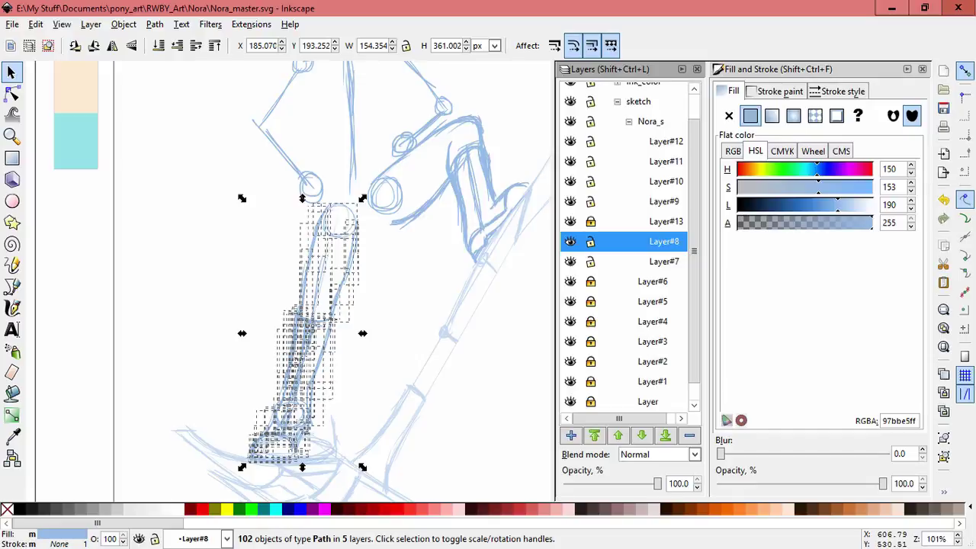
pyautogui.moveTo(228, 185); pyautogui.dragTo(366, 468)
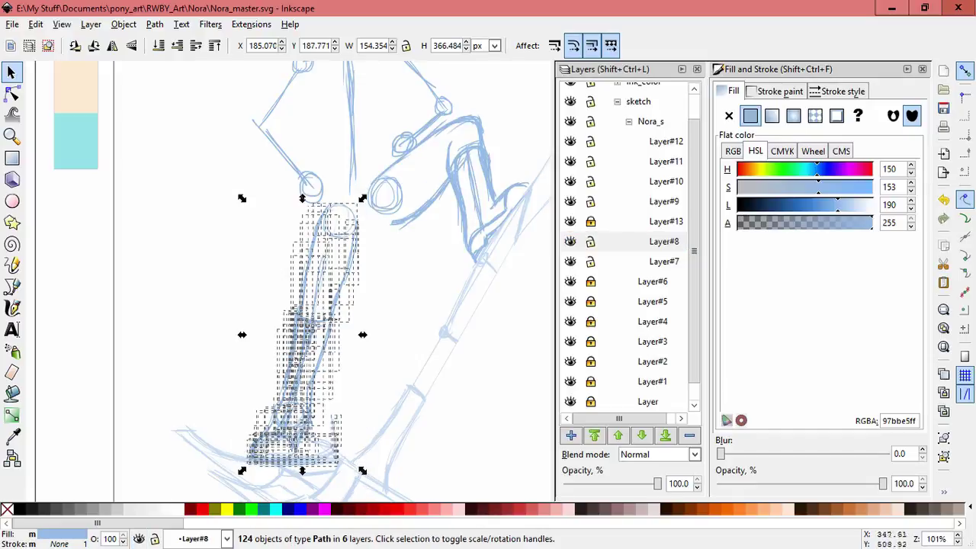
pyautogui.moveTo(241, 465); pyautogui.dragTo(218, 489)
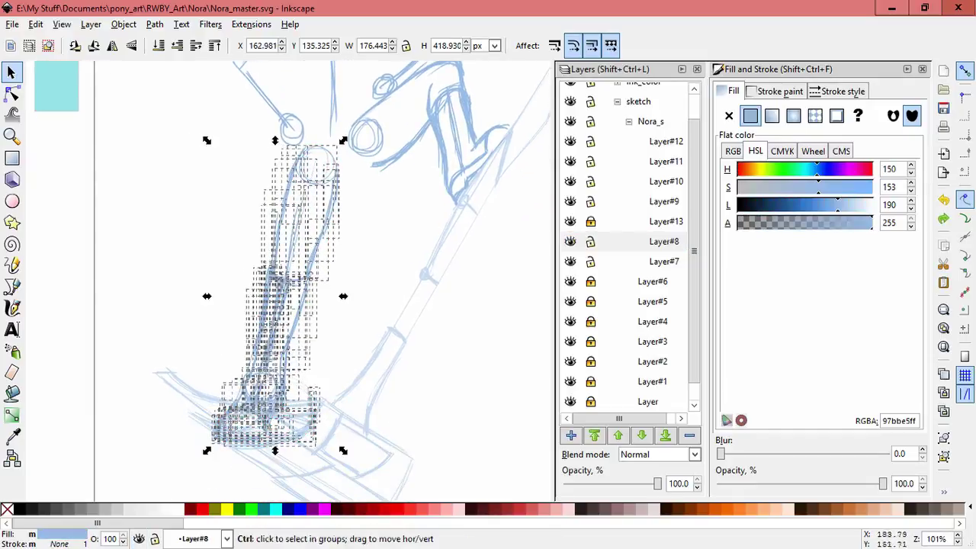
# - Rotate and reposition the enlarged standing leg beside the raised leg's hip, with overall bounds of about 182 by 409 px
pyautogui.moveTo(314, 231)
pyautogui.mouseDown()
pyautogui.moveTo(274, 190)
pyautogui.moveTo(289, 210)
pyautogui.moveTo(295, 294)
pyautogui.moveTo(284, 359)
pyautogui.moveTo(285, 290)
pyautogui.mouseUp()
pyautogui.press('Escape')
pyautogui.hotkey('ctrl', 'z')
pyautogui.press('Escape')
pyautogui.hotkey('ctrl', 'z')
pyautogui.moveTo(275, 343)
pyautogui.mouseDown()
pyautogui.moveTo(287, 355)
pyautogui.moveTo(308, 293)
pyautogui.moveTo(302, 375)
pyautogui.mouseUp()
pyautogui.press('Escape')
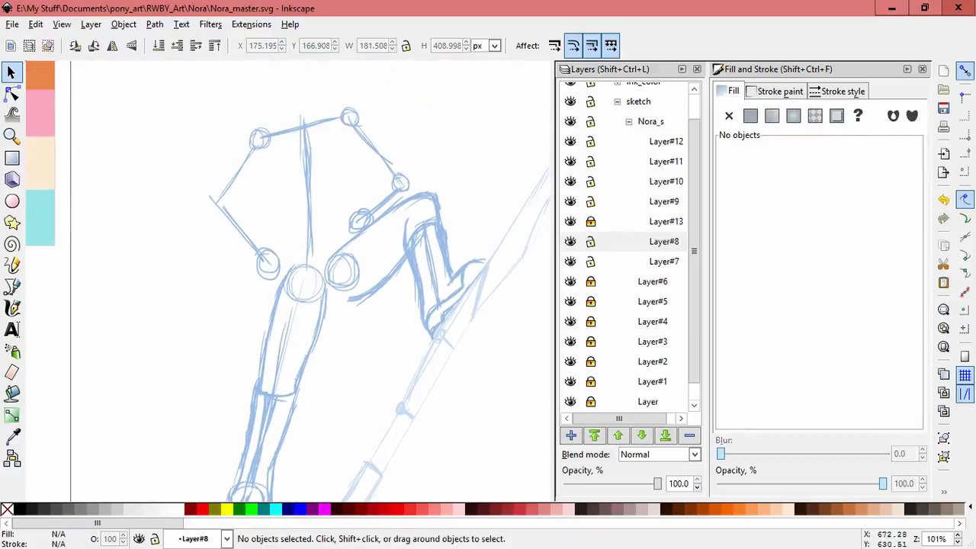
# - Lock the leg layers, unlock Layer#13 and move the torso and arm skeleton slightly up and toward the raised leg
pyautogui.click(590, 240)
pyautogui.click(590, 201)
pyautogui.hotkey('ctrl', 'alt', 'a')
pyautogui.hotkey('shift', 'Right')
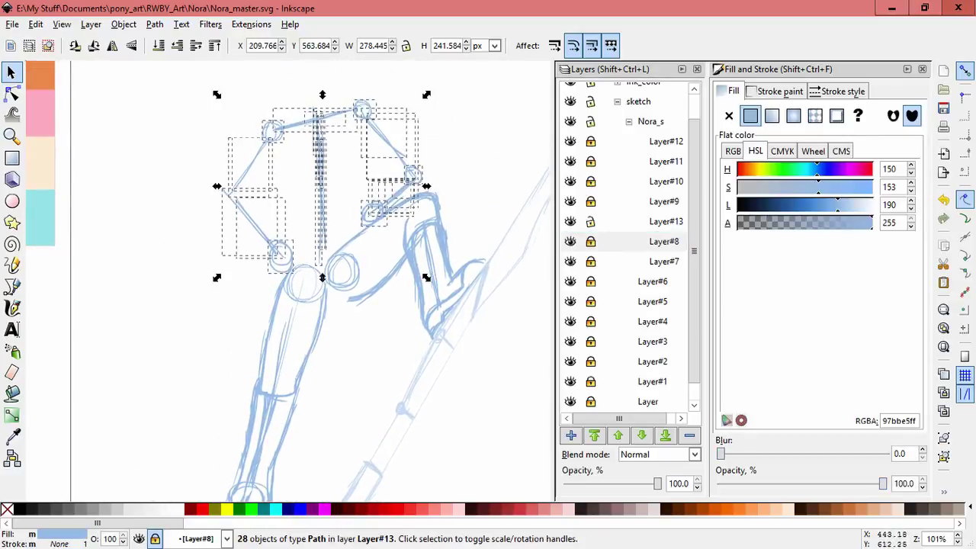
pyautogui.press('Escape')
# - Lock Layer#13 again and unlock Layer#7 through Layer#12
pyautogui.press('-')
pyautogui.hscroll(-3, 312, 282)
pyautogui.click(610, 241)
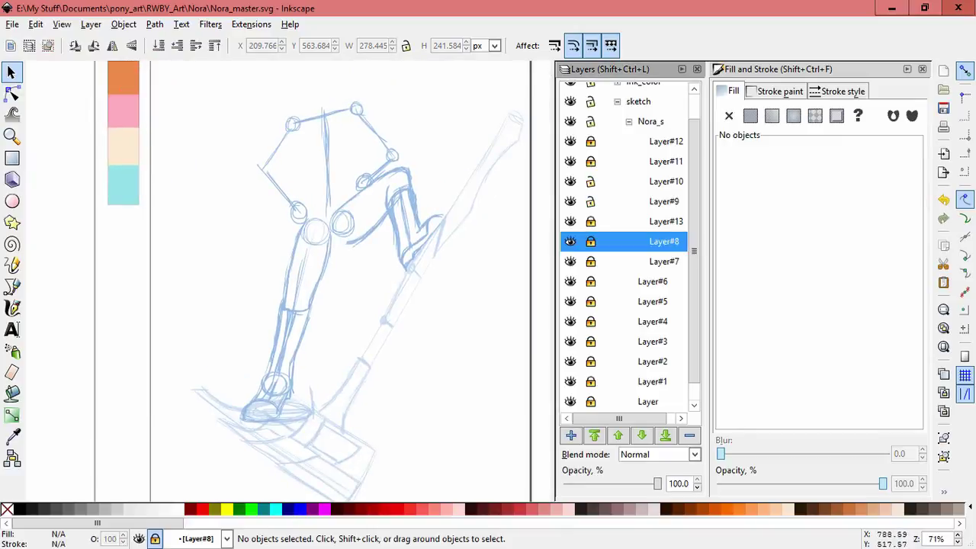
pyautogui.click(569, 241)
# - Select the whole raised leg and shift it slightly upward toward the torso skeleton
pyautogui.moveTo(480, 302); pyautogui.dragTo(326, 154)
pyautogui.moveTo(473, 290); pyautogui.dragTo(331, 160)
pyautogui.press('Escape')
pyautogui.moveTo(361, 271)
pyautogui.mouseDown()
pyautogui.moveTo(423, 228)
pyautogui.moveTo(390, 186)
pyautogui.mouseUp()
pyautogui.moveTo(373, 266); pyautogui.dragTo(309, 197)
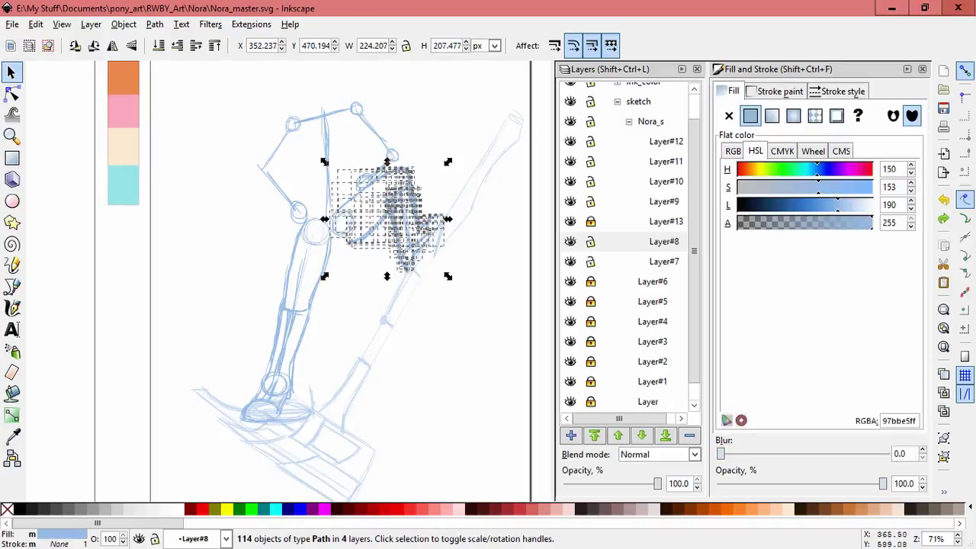
pyautogui.press('Escape')
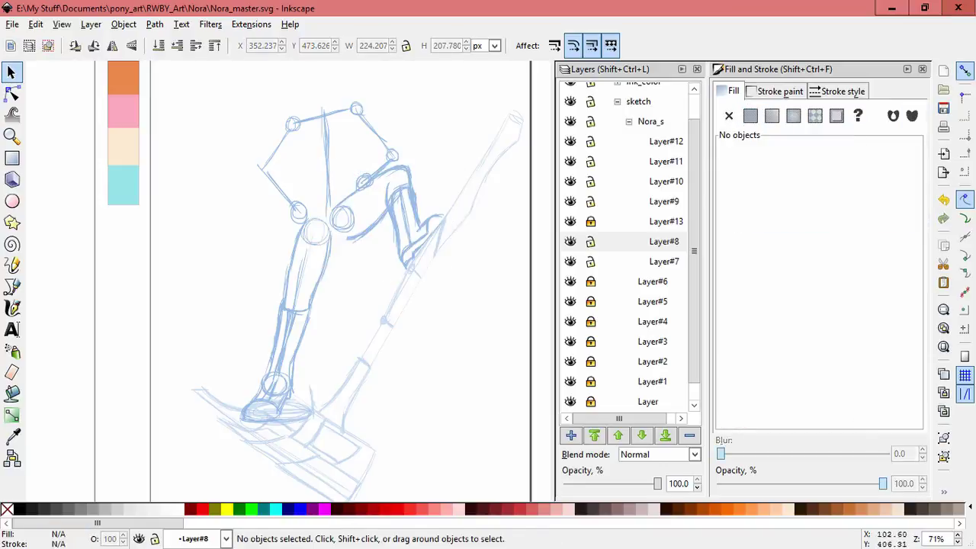
# - Add Layer#14 above Layer#12 for new calligraphic strokes and lock the other numbered layers
pyautogui.press('c')
pyautogui.hotkey('shift', 'ctrl', 'n')
pyautogui.press('Return')
# - Undo the red test stroke and pick the sketch's light blue as the calligraphy fill colour
pyautogui.moveTo(301, 229); pyautogui.dragTo(377, 286)
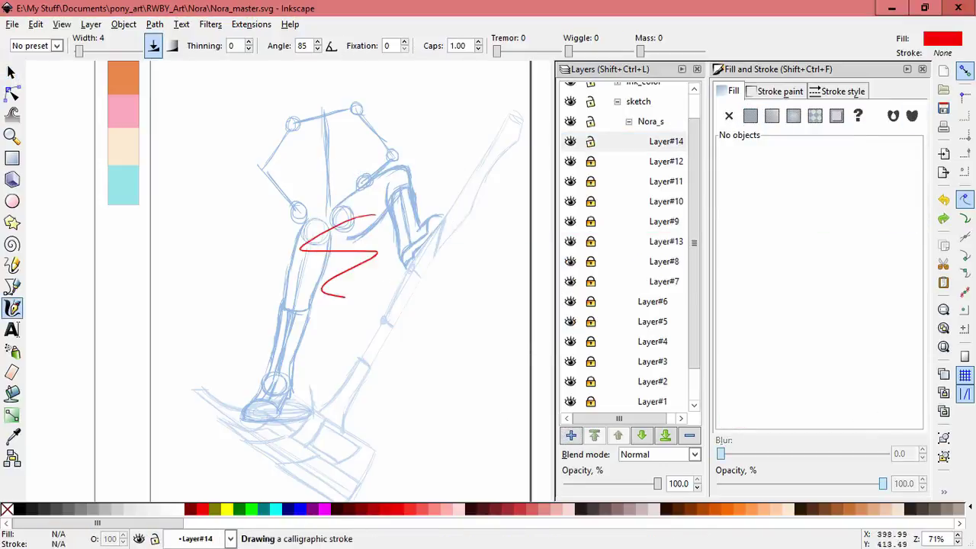
pyautogui.hotkey('ctrl', 'z')
pyautogui.press('d')
pyautogui.press('+')
pyautogui.press('+')
pyautogui.press('+')
pyautogui.press('+')
pyautogui.press('c')
pyautogui.press('-')
pyautogui.press('-')
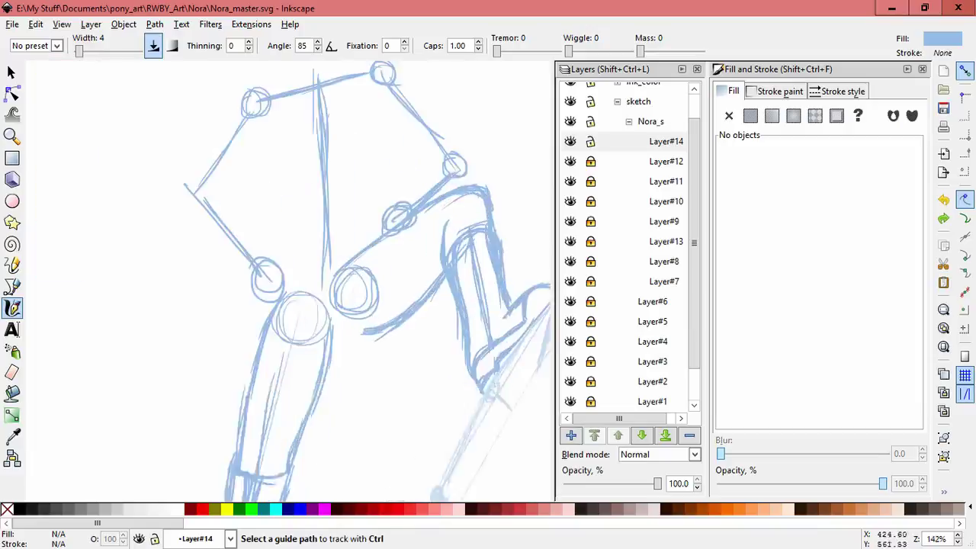
# - Outline both arms around the skeleton and join the two thighs at the crotch with calligraphic strokes on Layer#14
pyautogui.press('+')
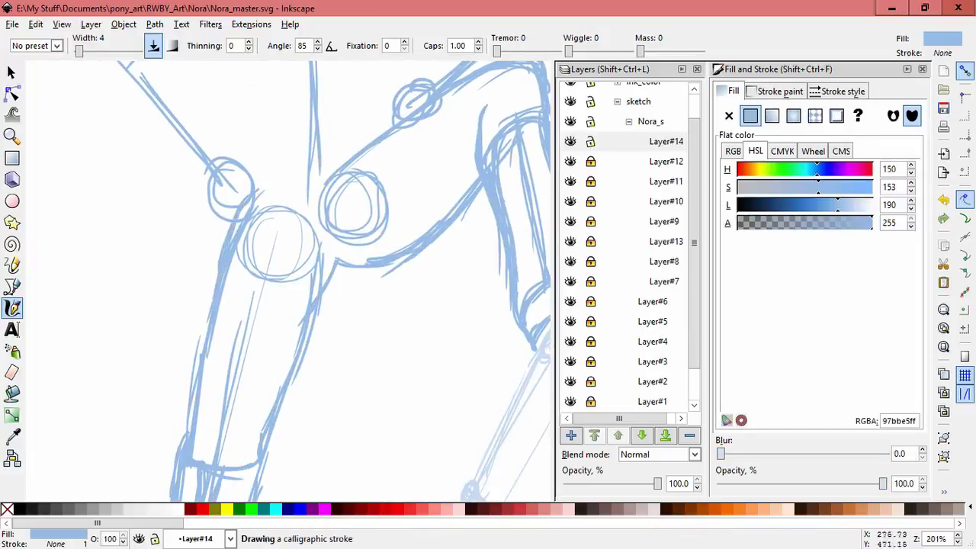
pyautogui.press('-')
pyautogui.press('-')
pyautogui.press('+')
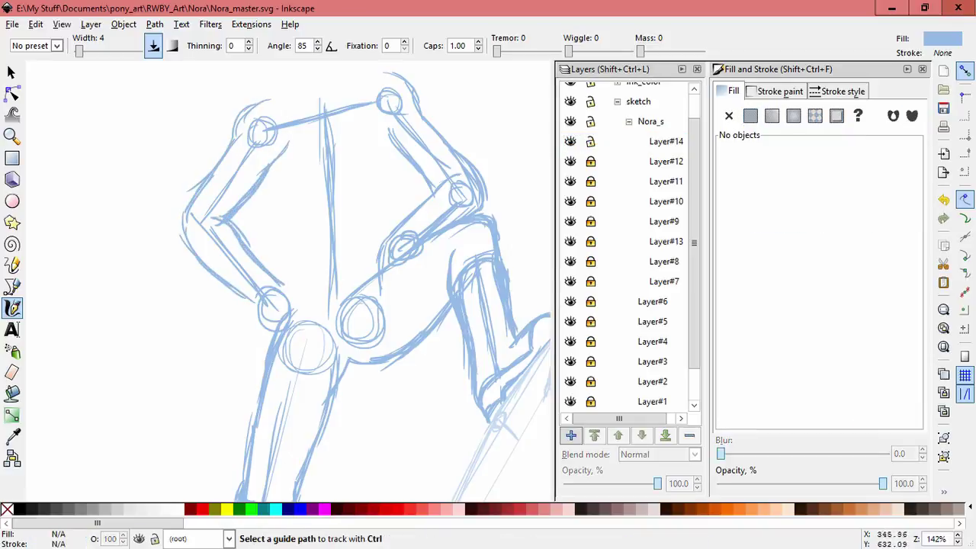
# - Draw the hand with its fingers resting over the standing leg's hip circle in calligraphic strokes
pyautogui.scroll(2, 293, 374)
pyautogui.moveTo(294, 373); pyautogui.dragTo(284, 370)
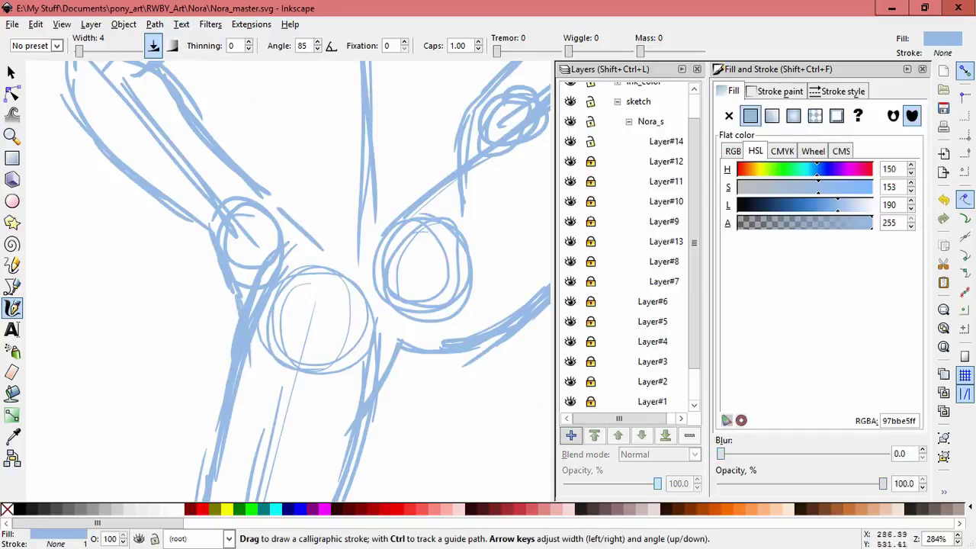
pyautogui.moveTo(271, 350); pyautogui.dragTo(276, 367)
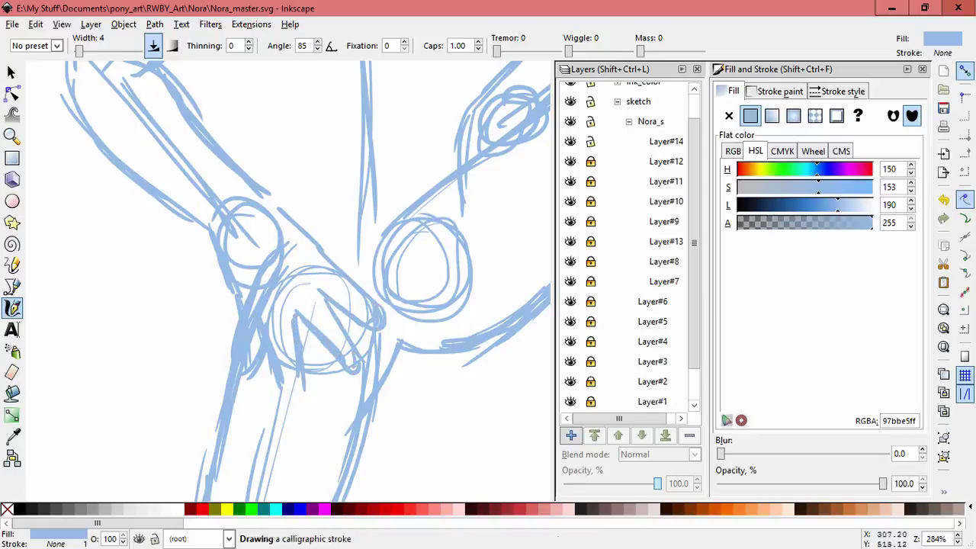
pyautogui.moveTo(305, 374); pyautogui.dragTo(359, 320)
pyautogui.press('Escape')
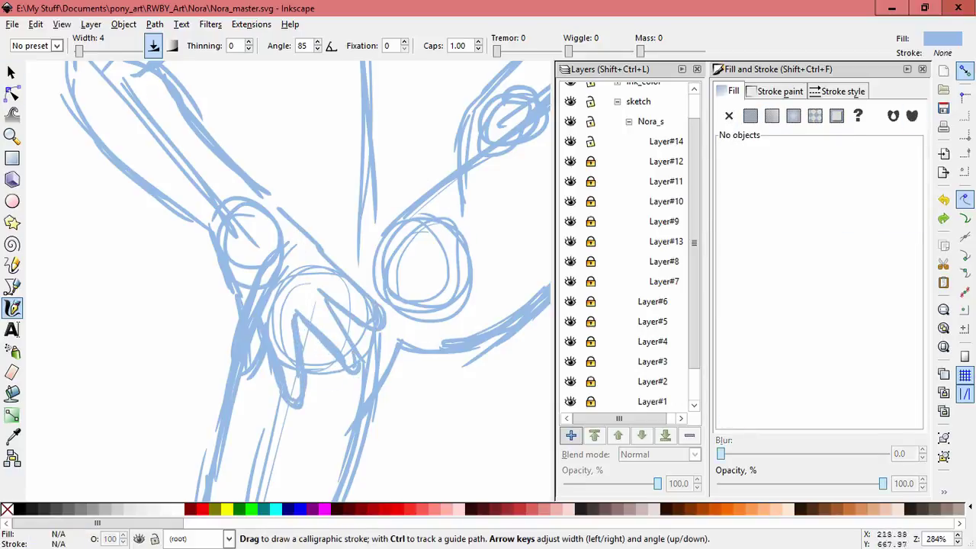
# - Delete the misplaced middle finger stroke of the hand on the hip and redraw the finger
pyautogui.press('space')
pyautogui.click(353, 366)
pyautogui.press('Delete')
pyautogui.press('space')
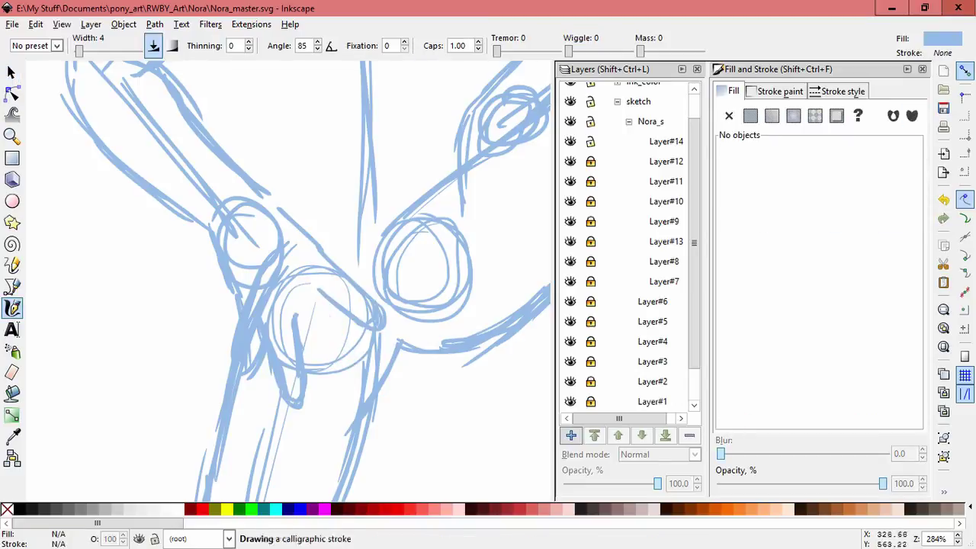
pyautogui.moveTo(319, 354); pyautogui.dragTo(293, 315)
pyautogui.hscroll(2, 456, 417)
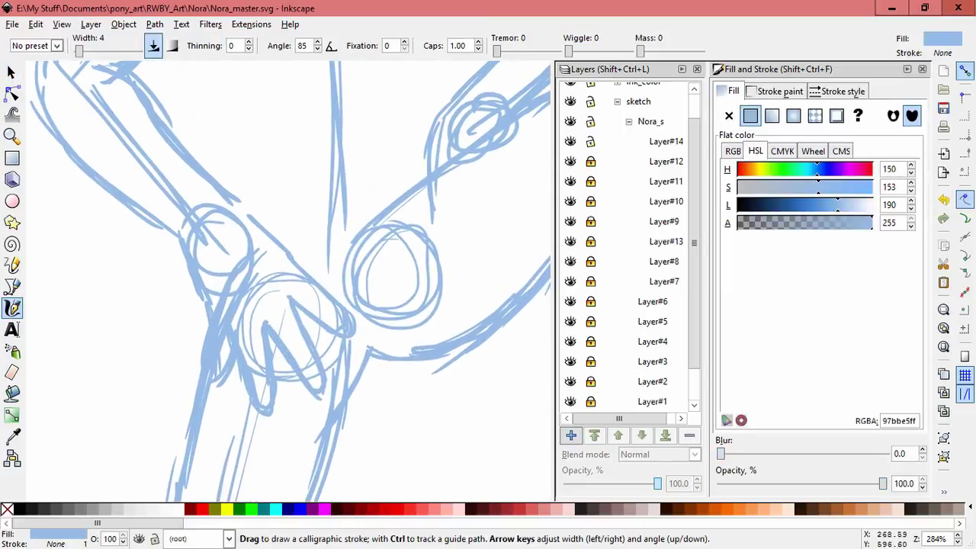
# - Try to skew and stretch the strokes of the hand resting over the standing leg's hip circle
pyautogui.press('space')
pyautogui.moveTo(175, 206); pyautogui.dragTo(482, 465)
pyautogui.moveTo(398, 462); pyautogui.dragTo(376, 435)
pyautogui.moveTo(174, 322); pyautogui.dragTo(173, 304)
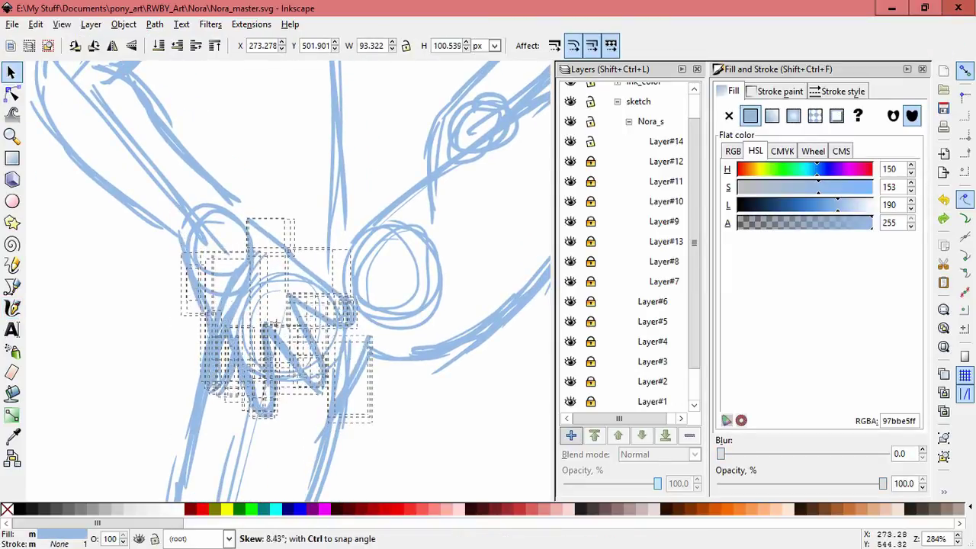
pyautogui.press('Escape')
pyautogui.click(252, 336)
pyautogui.moveTo(274, 434); pyautogui.dragTo(263, 412)
pyautogui.moveTo(268, 216); pyautogui.dragTo(269, 210)
pyautogui.press('Escape')
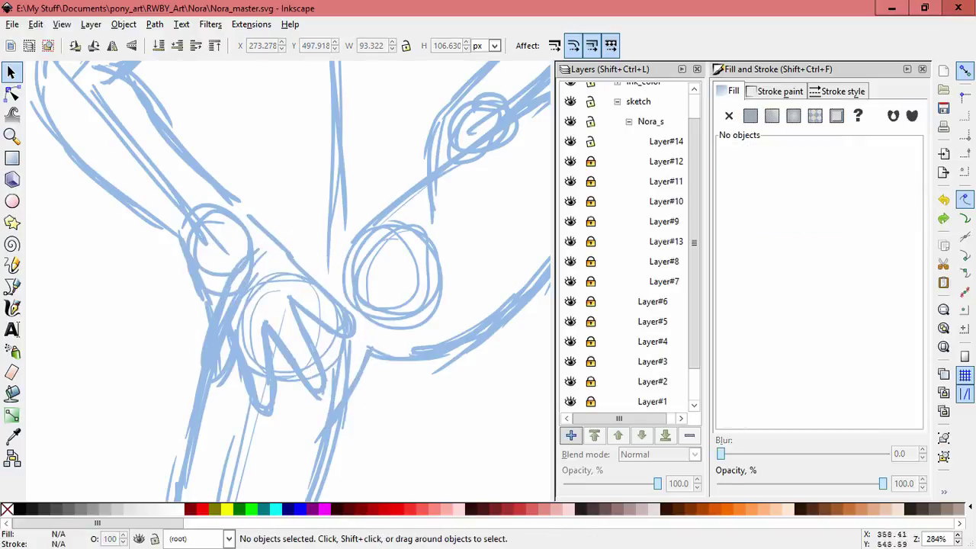
# - Delete the hand's finger strokes drawn over the standing leg's hip circle
pyautogui.moveTo(153, 217)
pyautogui.mouseDown()
pyautogui.moveTo(305, 320)
pyautogui.moveTo(320, 381)
pyautogui.moveTo(288, 330)
pyautogui.mouseUp()
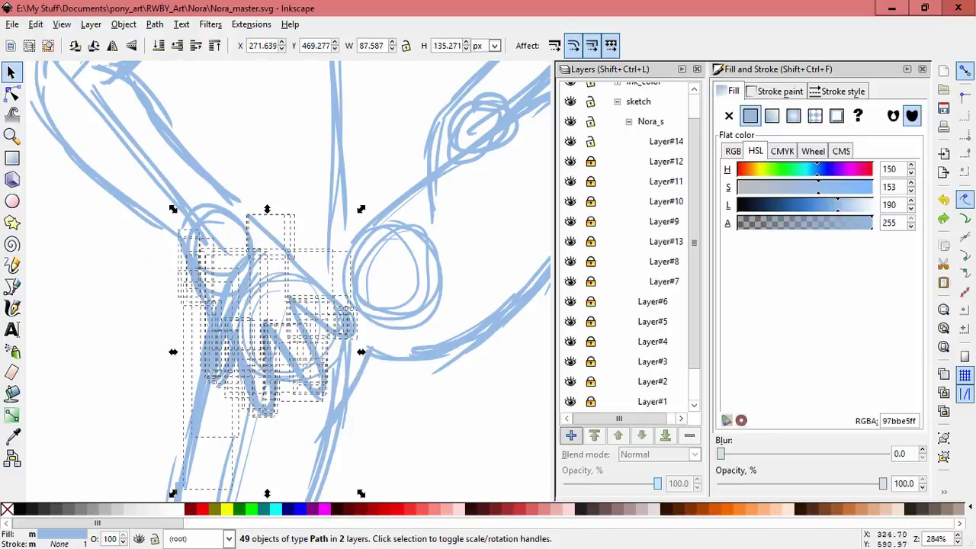
pyautogui.moveTo(268, 218); pyautogui.dragTo(266, 182)
pyautogui.click(265, 190)
pyautogui.press('Escape')
pyautogui.scroll(-3, 407, 319)
pyautogui.moveTo(315, 261); pyautogui.dragTo(409, 355)
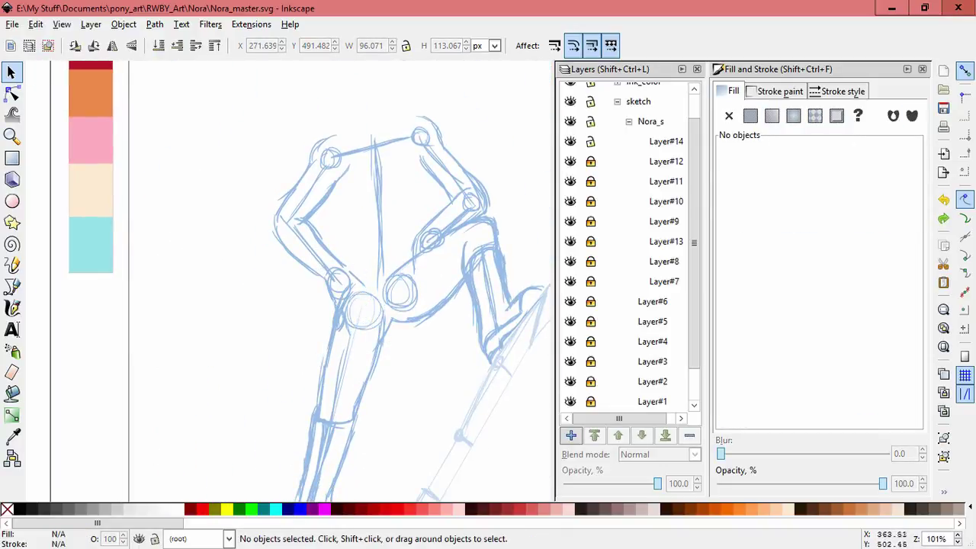
# - Redraw the hand at the standing leg's hip as a short, fingerless shape in calligraphic strokes
pyautogui.scroll(3, 376, 294)
pyautogui.press('c')
pyautogui.moveTo(250, 293); pyautogui.dragTo(261, 325)
pyautogui.scroll(-3, 261, 325)
pyautogui.scroll(-3, 305, 305)
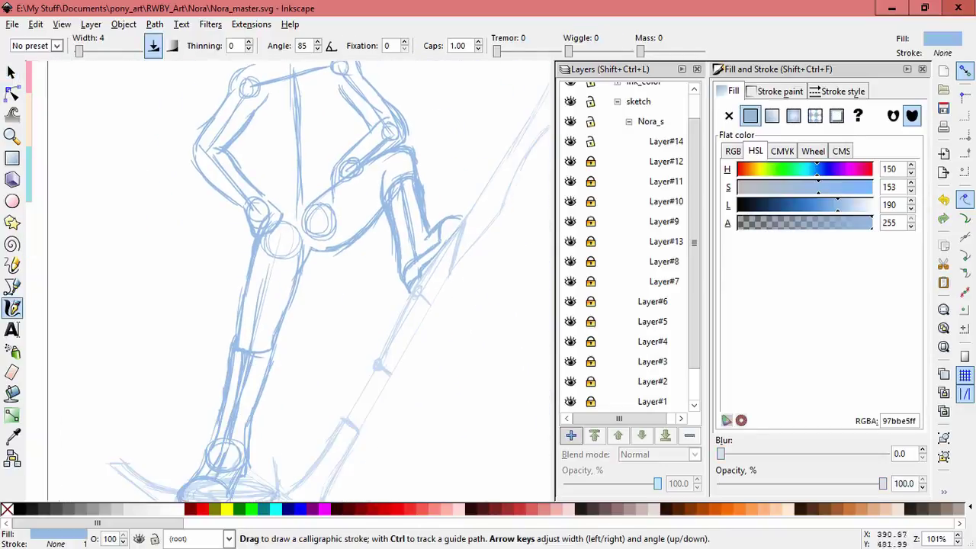
# - Draw the other hand with curled fingers below the wrist, beside the raised thigh, in calligraphic strokes
pyautogui.scroll(3, 416, 168)
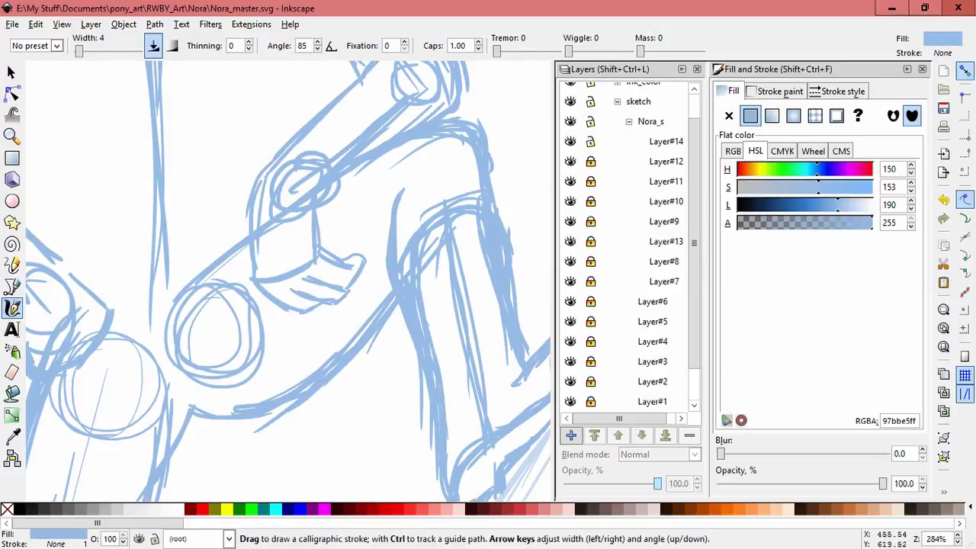
pyautogui.scroll(-2, 377, 404)
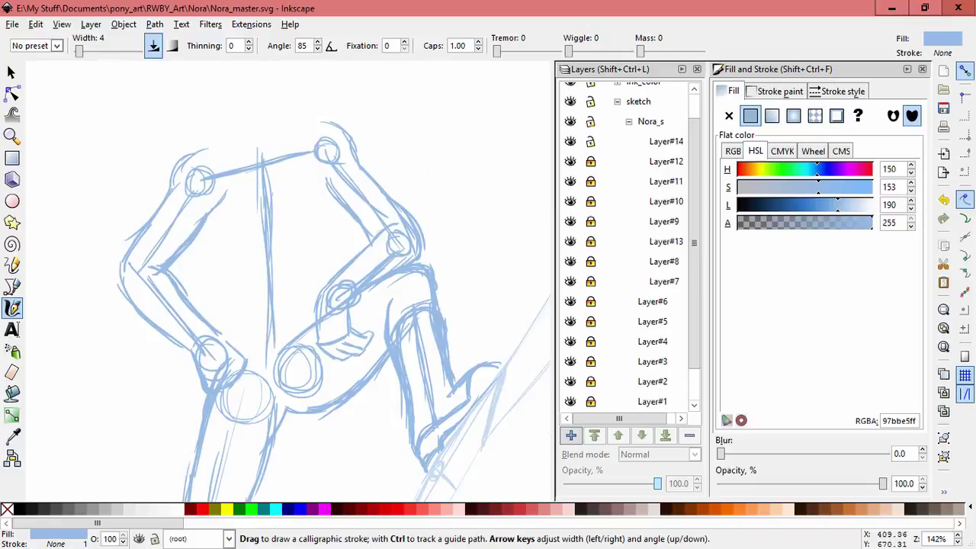
pyautogui.moveTo(382, 343); pyautogui.dragTo(367, 358)
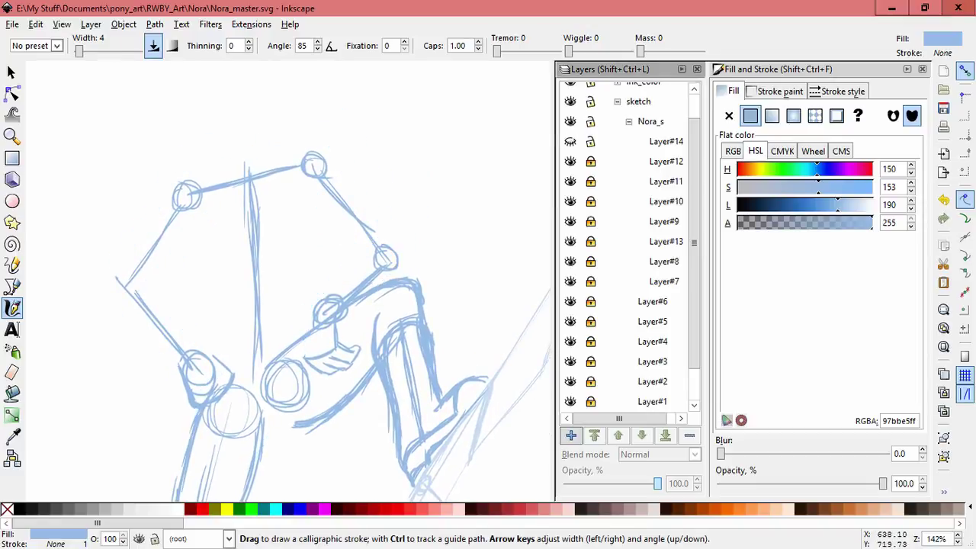
# - Move the strokes of the hand beside the raised thigh from the root into Layer#14, keeping their position
pyautogui.scroll(-2, 625, 244)
pyautogui.scroll(3, 625, 244)
pyautogui.press('s')
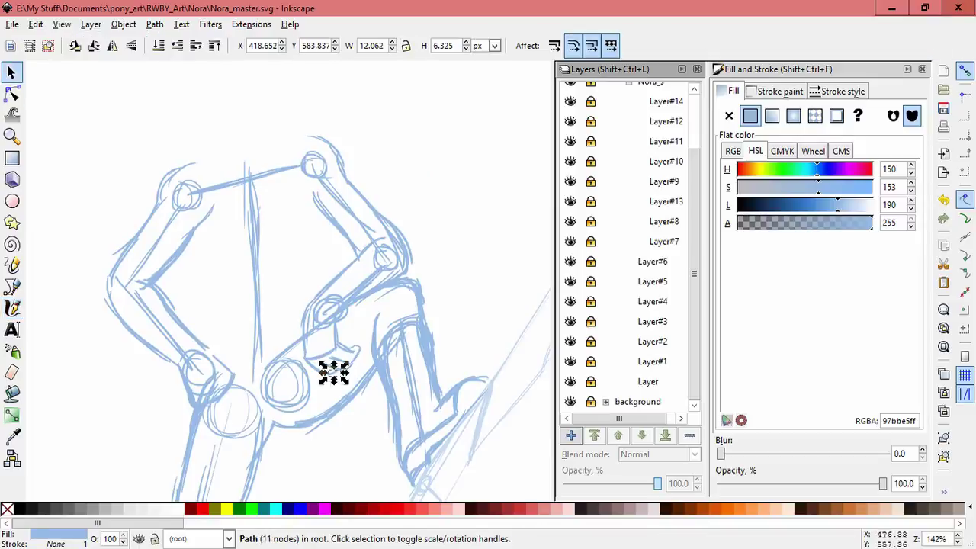
pyautogui.press('Escape')
pyautogui.click(665, 172)
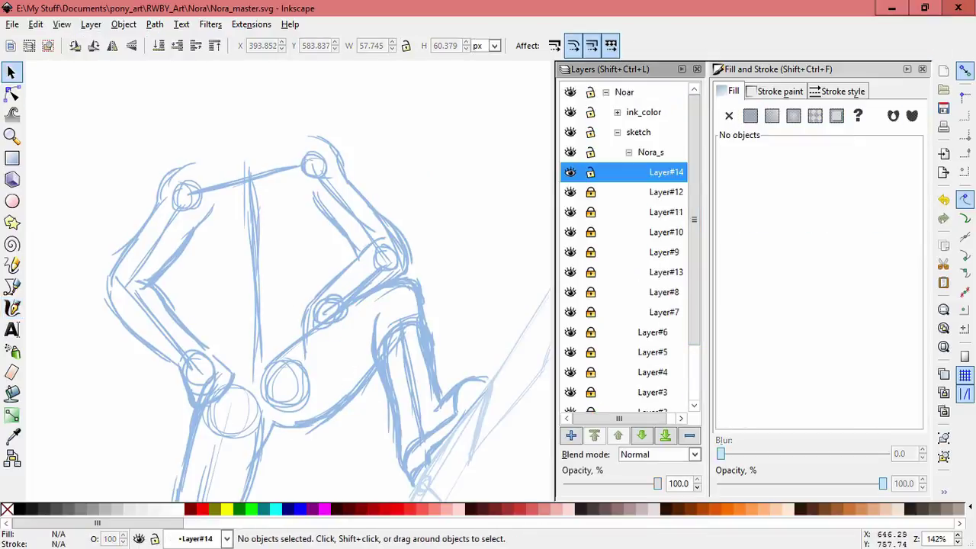
pyautogui.hotkey('ctrl', 'alt', 'v')
pyautogui.press('Escape')
# - Add a new layer above Layer#14 and draw both sides of the torso from the armpits to the hips
pyautogui.hotkey('shift', 'ctrl', 'n')
pyautogui.press('Return')
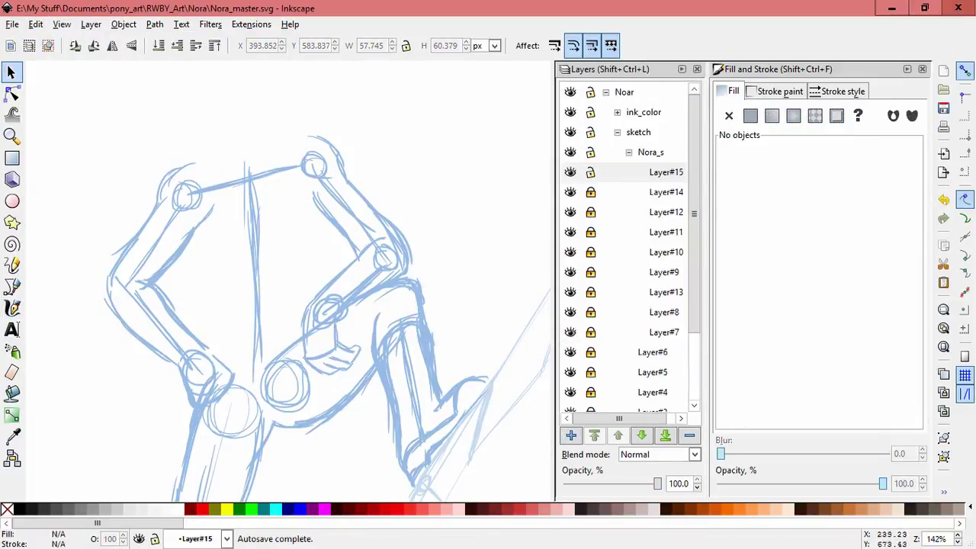
pyautogui.press('c')
pyautogui.moveTo(327, 166); pyautogui.dragTo(334, 236)
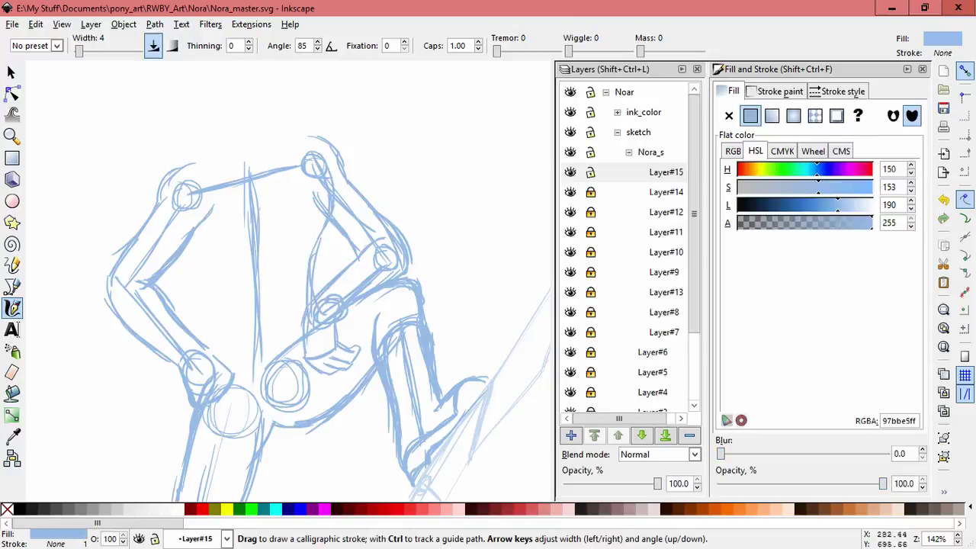
pyautogui.moveTo(198, 263); pyautogui.dragTo(190, 305)
pyautogui.scroll(-4, 190, 305)
pyautogui.moveTo(290, 281); pyautogui.dragTo(266, 337)
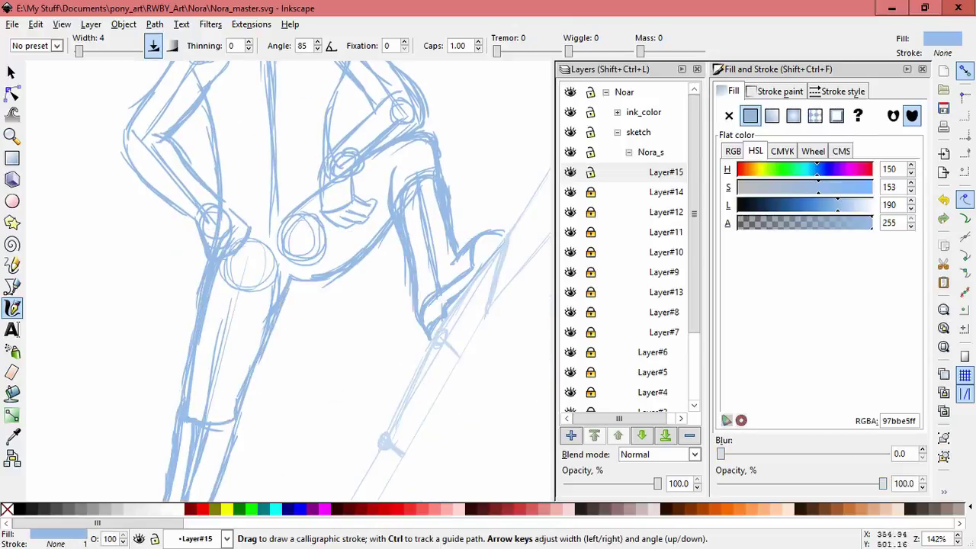
pyautogui.press('Escape')
pyautogui.press('-')
pyautogui.press('-')
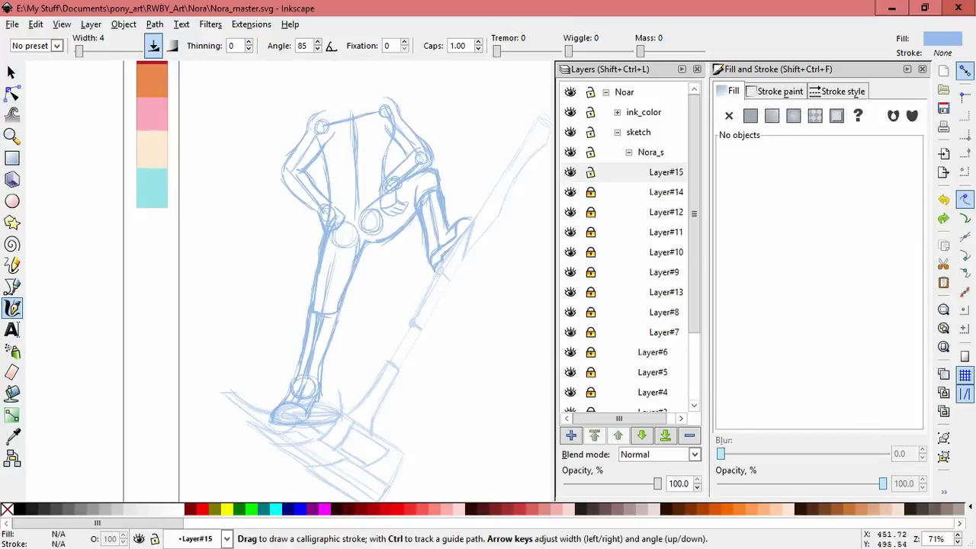
# - Add another layer above Layer#15 and sketch the bust curves across the chest in calligraphic strokes
pyautogui.scroll(1, 335, 282)
pyautogui.hotkey('ctrl', 'shift', 'n')
pyautogui.press('Return')
pyautogui.press('+')
pyautogui.press('+')
pyautogui.press('+')
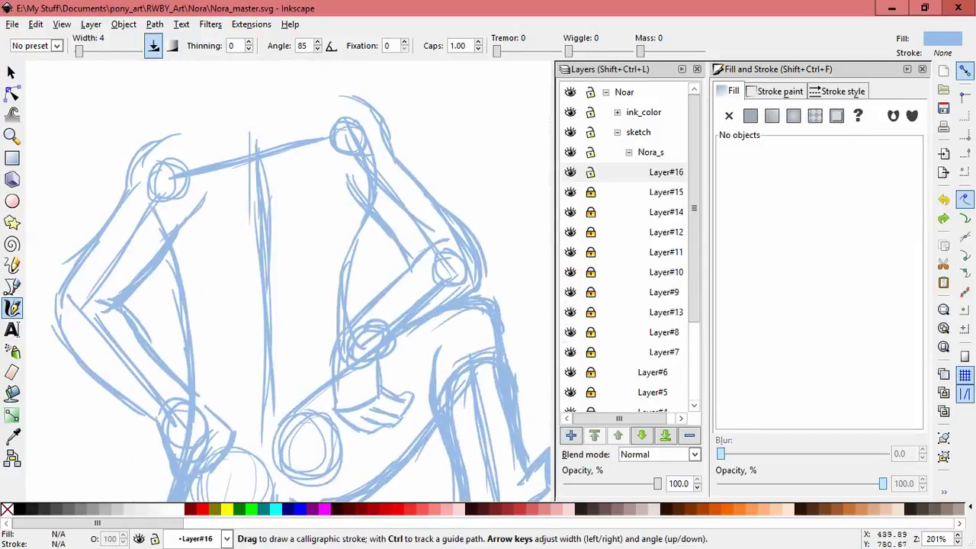
pyautogui.moveTo(379, 227)
pyautogui.mouseDown()
pyautogui.moveTo(320, 242)
pyautogui.moveTo(347, 252)
pyautogui.mouseUp()
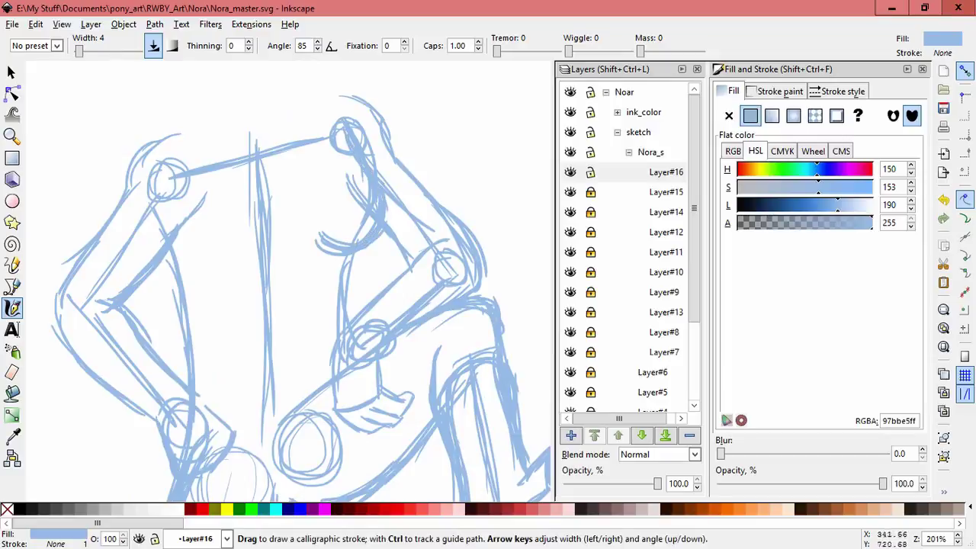
pyautogui.moveTo(227, 259); pyautogui.dragTo(309, 229)
pyautogui.press('-')
pyautogui.press('-')
pyautogui.press('-')
pyautogui.press('+')
pyautogui.press('+')
pyautogui.press('+')
pyautogui.scroll(3, 290, 282)
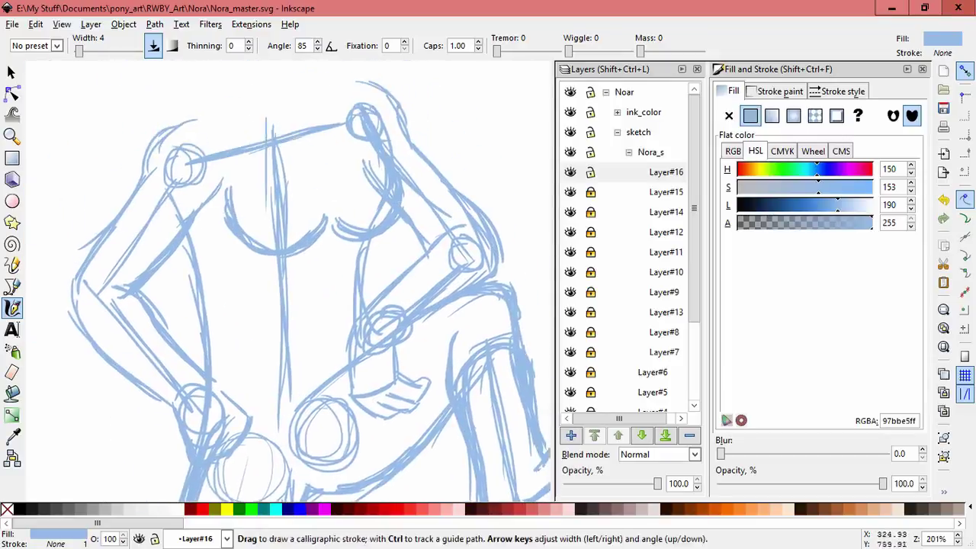
# - Draw the inner curve between the breasts upward to complete the bust outline
pyautogui.press('s')
pyautogui.hotkey('ctrl', 'a')
pyautogui.press('Escape')
pyautogui.press('c')
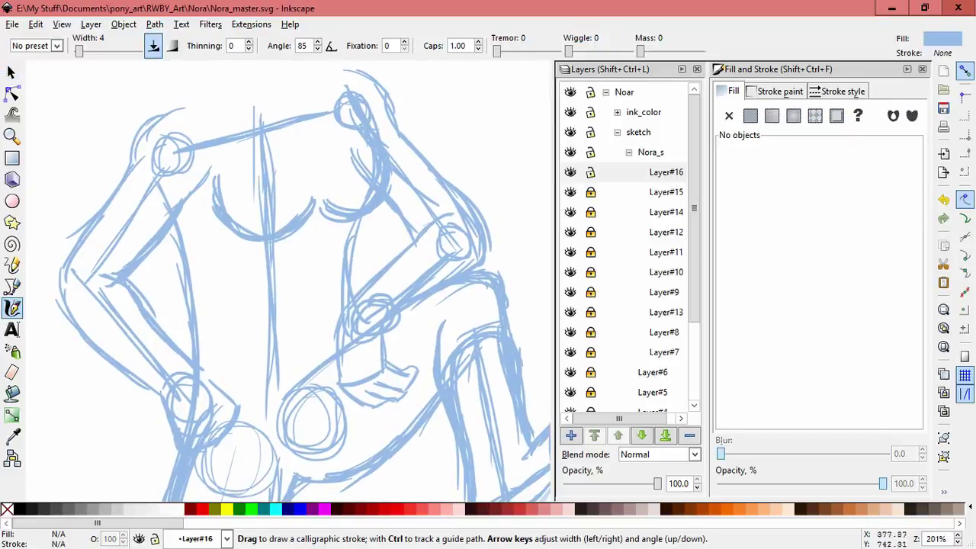
pyautogui.moveTo(321, 170); pyautogui.dragTo(320, 195)
pyautogui.press('-')
pyautogui.press('-')
pyautogui.press('-')
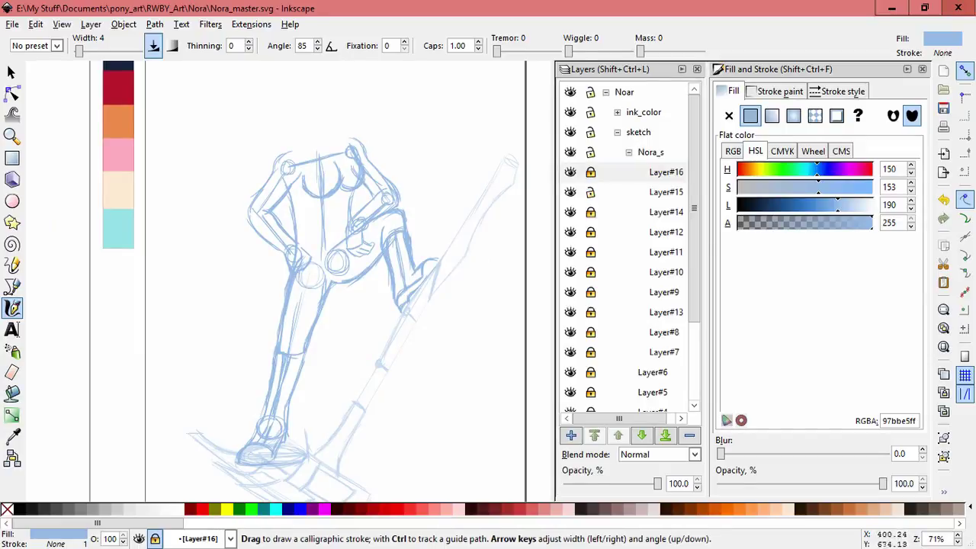
# - Cut the waist outline strokes on the standing-leg side from Layer#15
pyautogui.press('pagedown')
pyautogui.press('s')
pyautogui.press('+')
pyautogui.press('+')
pyautogui.moveTo(193, 104); pyautogui.dragTo(326, 347)
pyautogui.press('Escape')
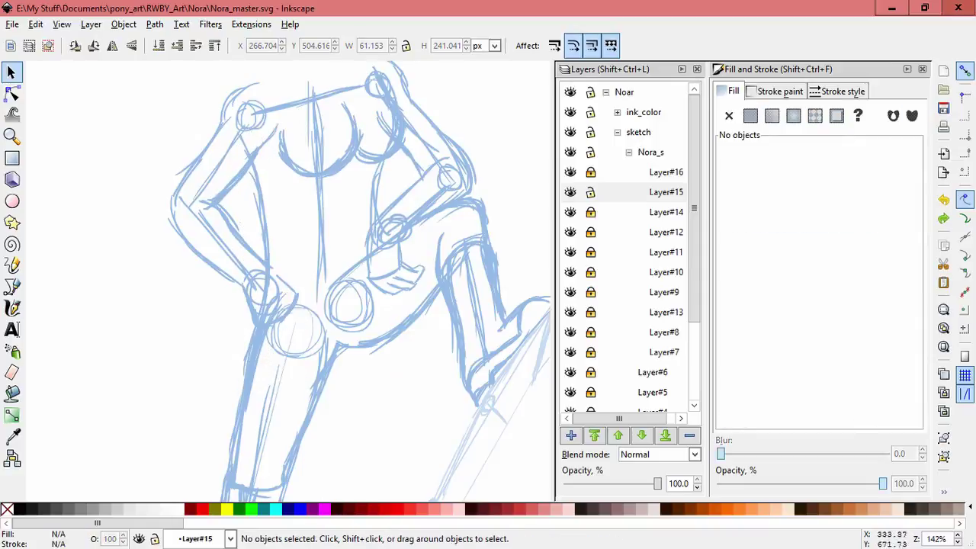
pyautogui.moveTo(246, 162); pyautogui.dragTo(279, 259)
pyautogui.press('Delete')
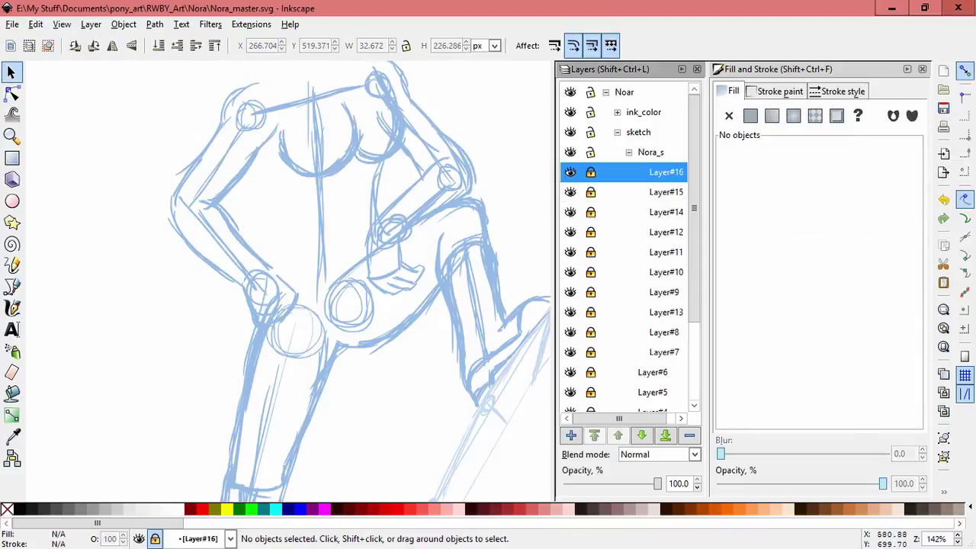
# - Add a new layer between Layer#16 and Layer#15, paste the waist strokes in place and shift them slightly inward and up
pyautogui.hotkey('ctrl', 'shift', 'n')
pyautogui.press('Return')
pyautogui.click(35, 23)
pyautogui.click(69, 147)
pyautogui.moveTo(251, 229); pyautogui.dragTo(259, 222)
pyautogui.press('Escape')
# - Move the strokes of the hand at the standing leg's hip from the root into Layer#14, keeping their position
pyautogui.moveTo(174, 93); pyautogui.dragTo(313, 367)
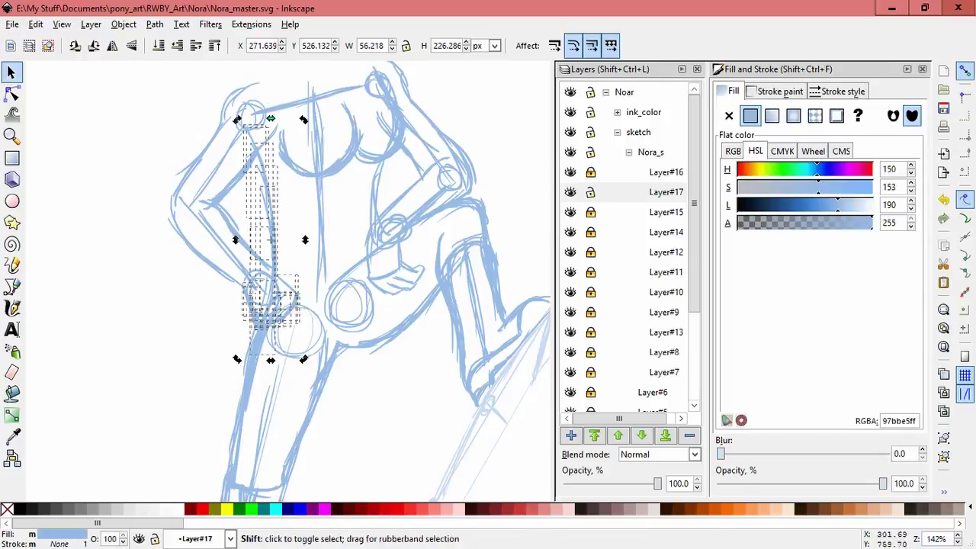
pyautogui.click(666, 192)
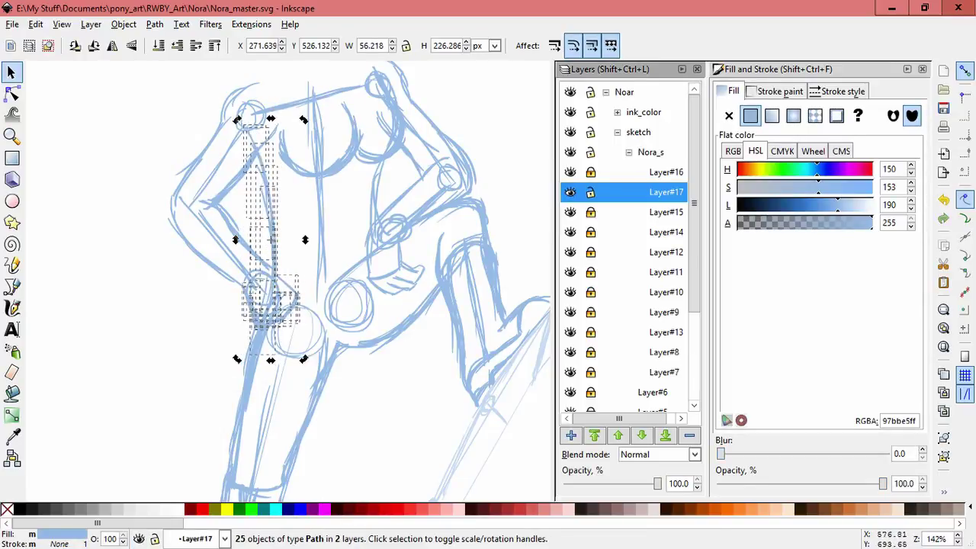
pyautogui.keyDown('ctrl'); pyautogui.click(665, 192); pyautogui.keyUp('ctrl')
pyautogui.click(666, 192)
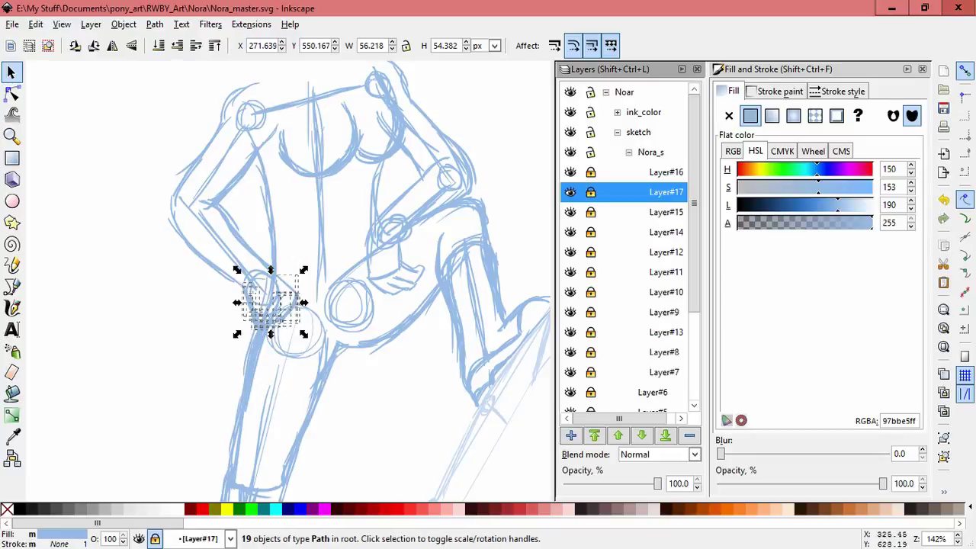
pyautogui.press('Escape')
pyautogui.press('Escape')
pyautogui.click(665, 232)
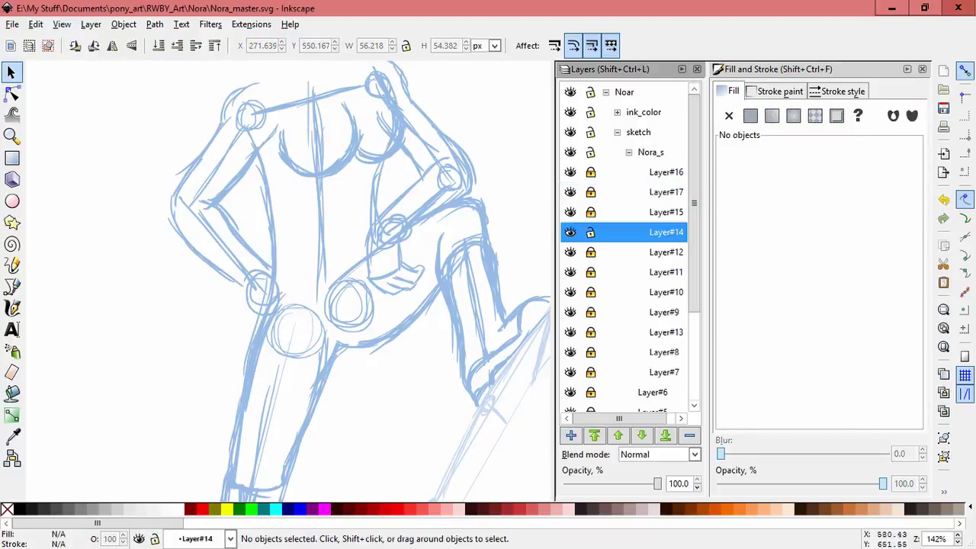
pyautogui.hotkey('ctrl', 'a')
# - Shorten the waist strokes on Layer#17 from their lower end so they stop near the hand, and save the drawing
pyautogui.click(260, 228)
pyautogui.moveTo(247, 355); pyautogui.dragTo(261, 326)
pyautogui.press('Escape')
pyautogui.press('Escape')
pyautogui.hotkey('ctrl', 'a')
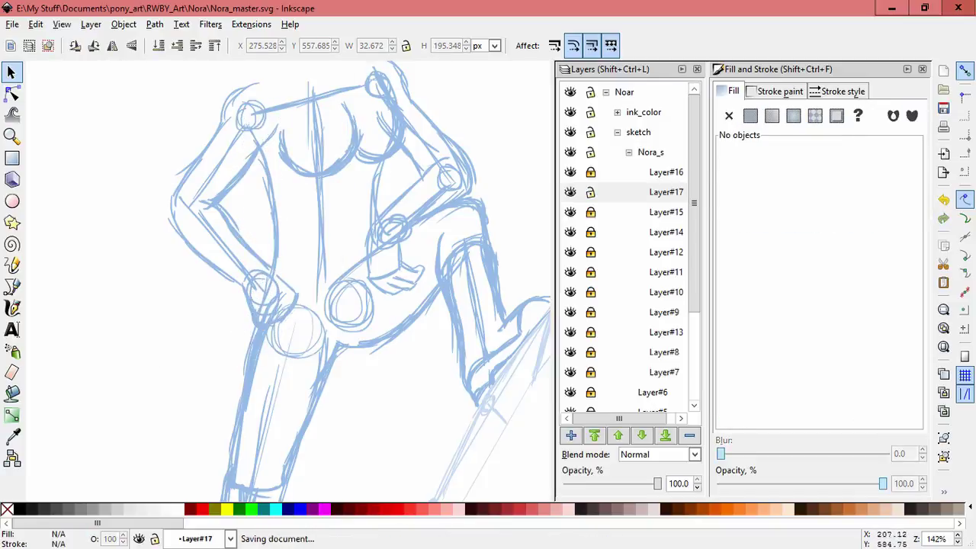
# - Unlock Layer#7 through Layer#17 and group the figure's torso, arm and standing-leg strokes into one object
pyautogui.press('-')
pyautogui.press('-')
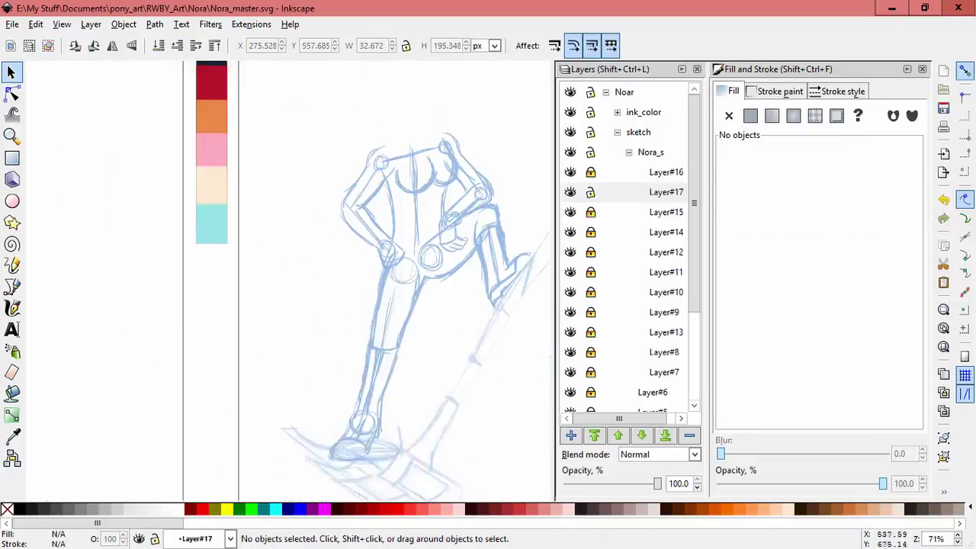
pyautogui.moveTo(590, 212); pyautogui.dragTo(590, 271)
pyautogui.moveTo(423, 98)
pyautogui.mouseDown()
pyautogui.moveTo(278, 160)
pyautogui.moveTo(305, 290)
pyautogui.moveTo(274, 358)
pyautogui.moveTo(305, 427)
pyautogui.moveTo(269, 436)
pyautogui.mouseUp()
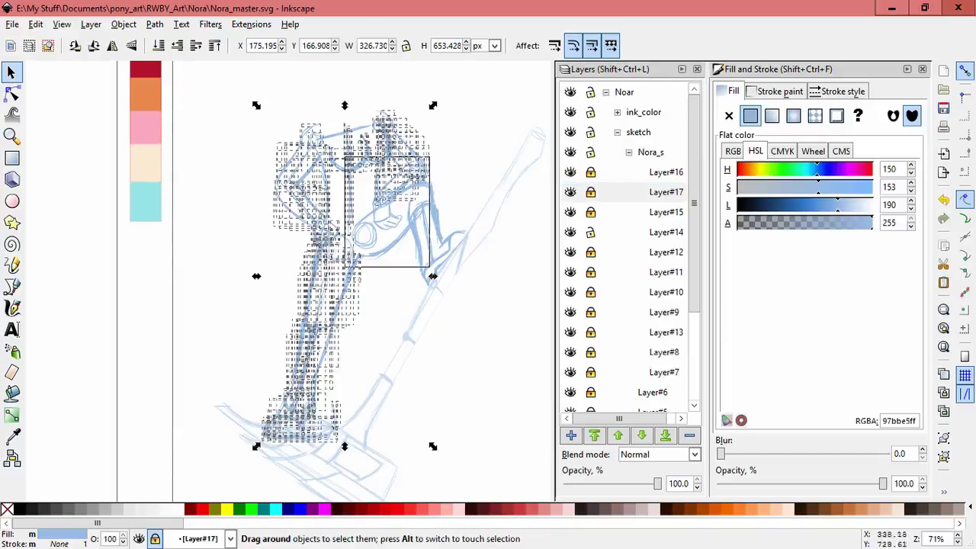
pyautogui.moveTo(370, 204); pyautogui.dragTo(441, 160)
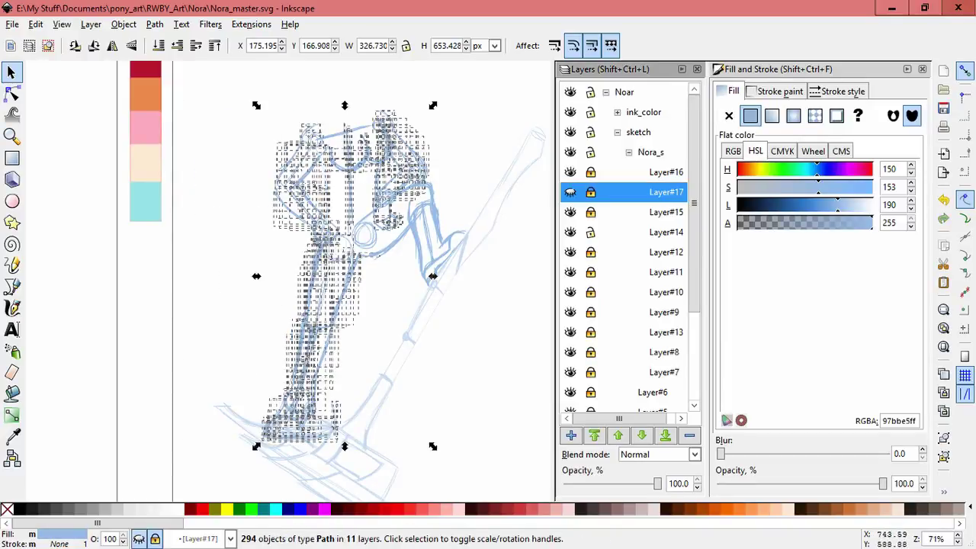
pyautogui.moveTo(244, 87); pyautogui.dragTo(448, 193)
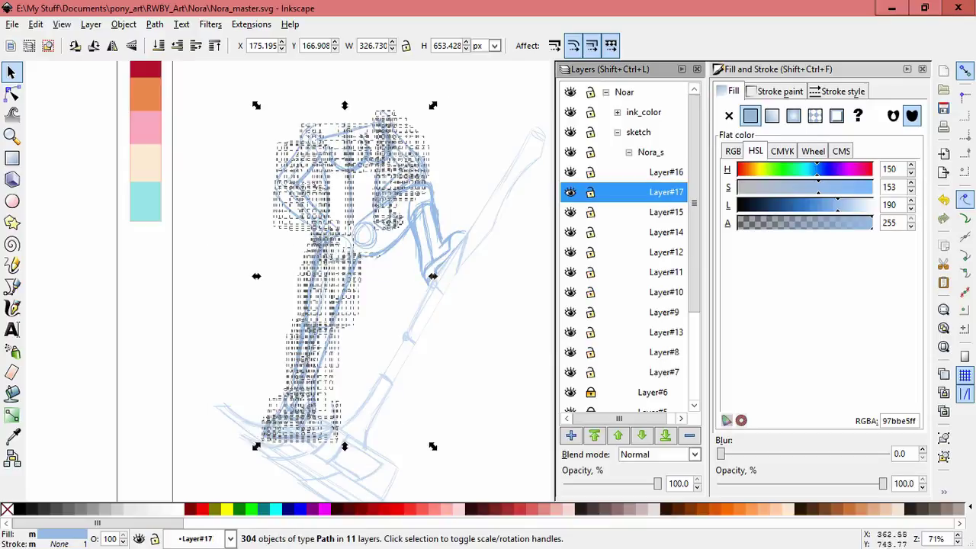
pyautogui.hotkey('ctrl', 'g')
# - Undo a trial shift of the grouped figure and ungroup it into separate strokes
pyautogui.moveTo(377, 149); pyautogui.dragTo(368, 150)
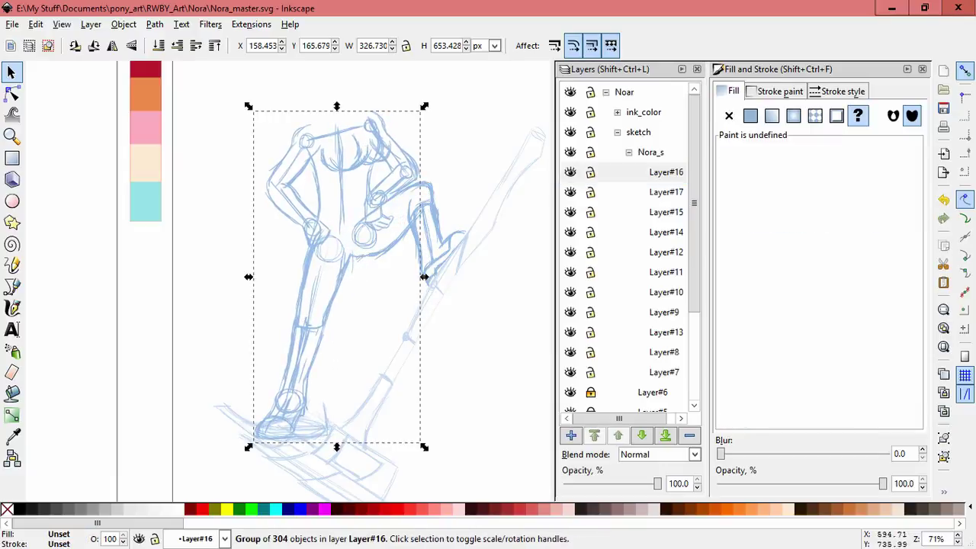
pyautogui.hotkey('ctrl', 'z')
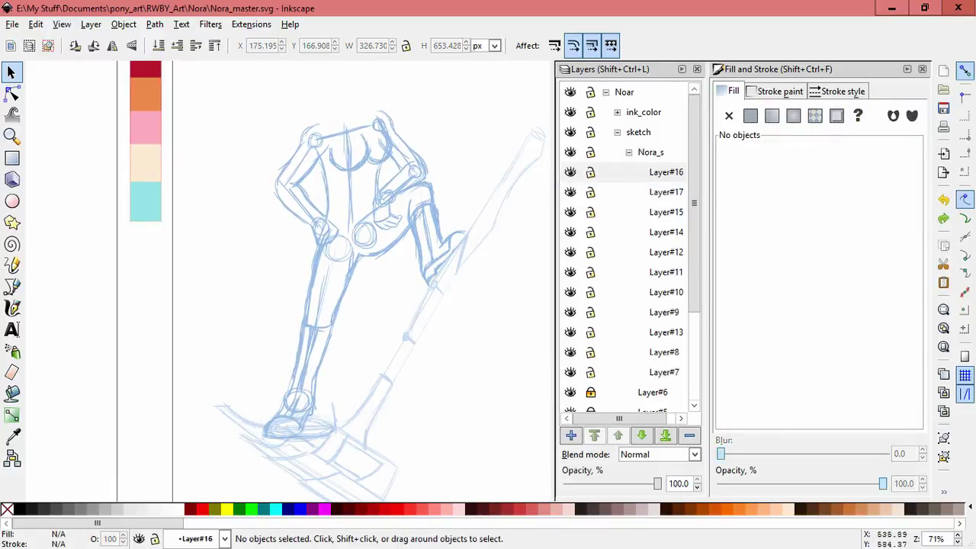
pyautogui.hotkey('ctrl', 'a')
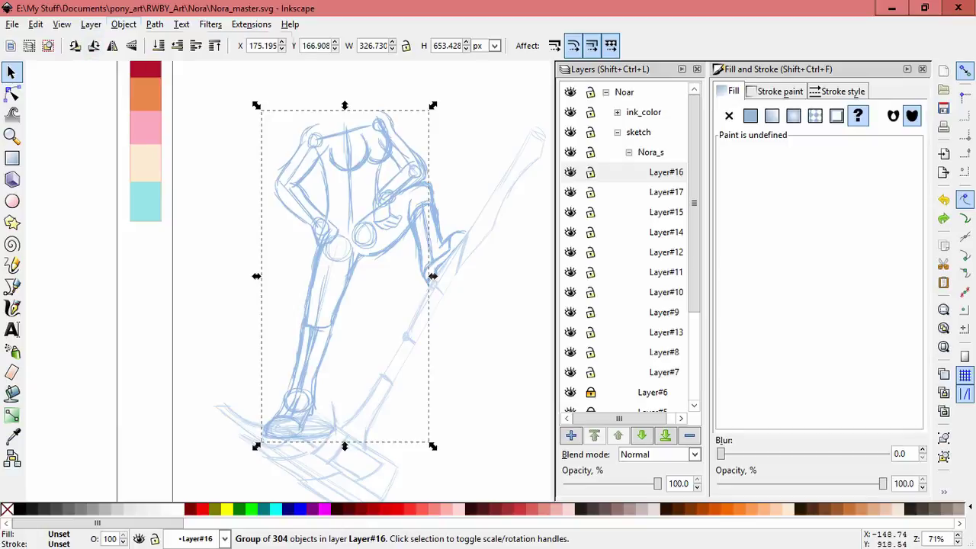
pyautogui.hotkey('ctrl', 'shift', 'g')
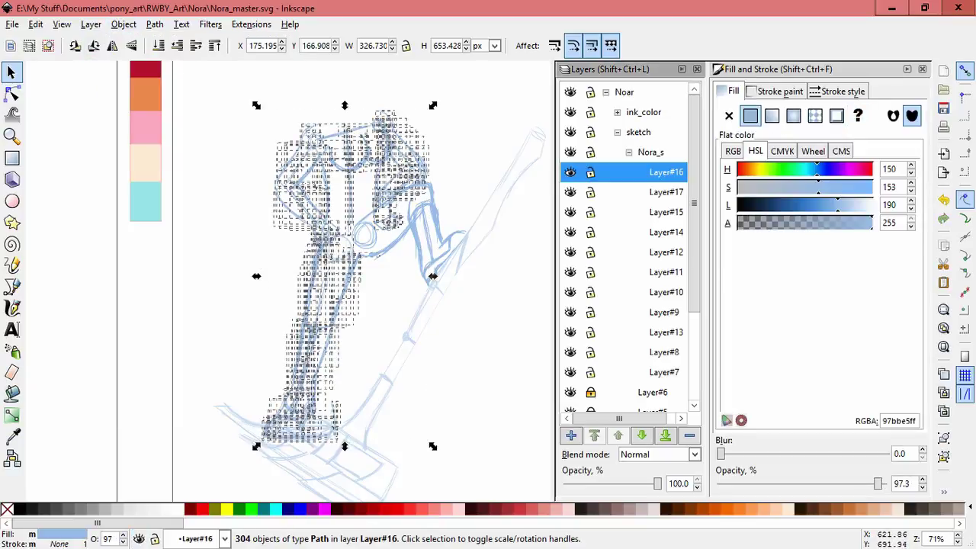
pyautogui.press('Escape')
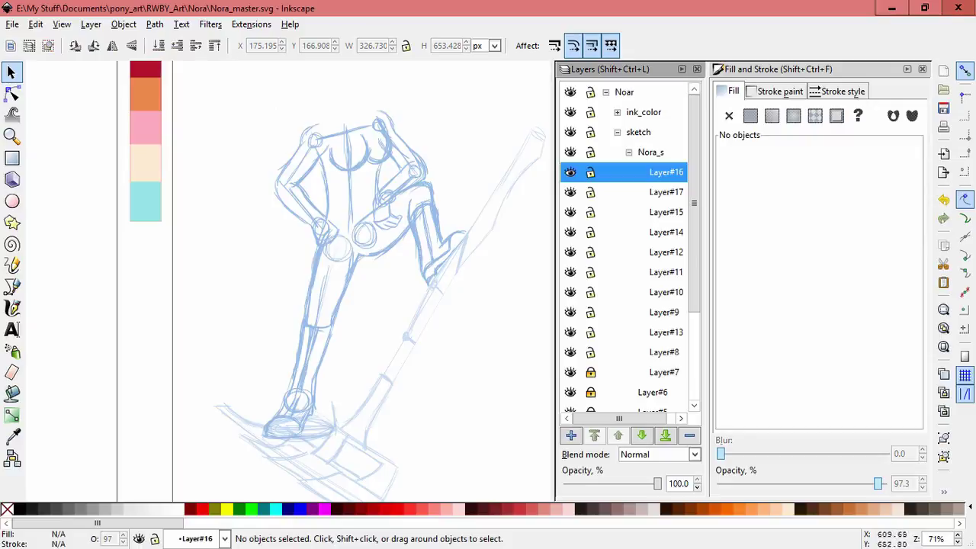
# - Lock Layer#7 through Layer#17 except Layer#16, and group the bust strokes on Layer#16 into one object
pyautogui.click(387, 160)
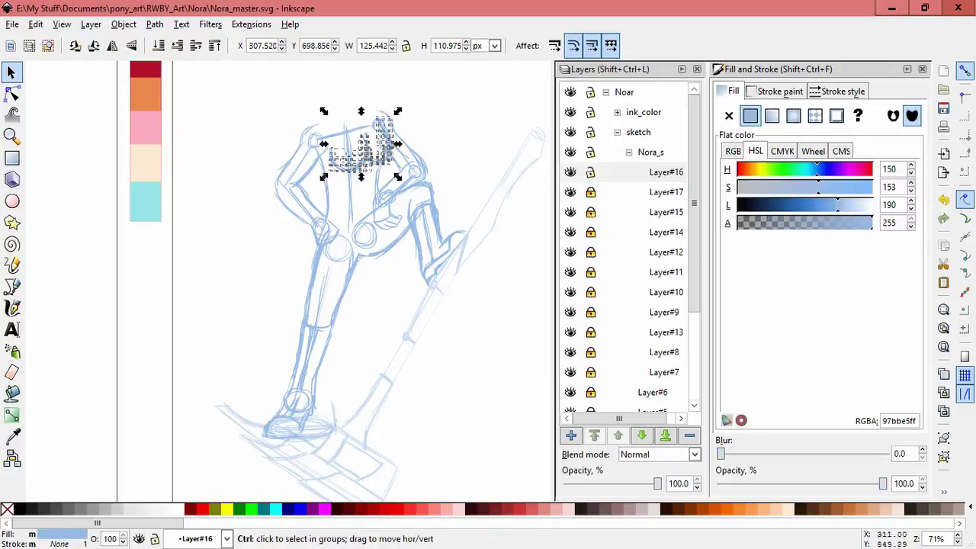
pyautogui.keyDown('ctrl'); pyautogui.click(361, 143); pyautogui.keyUp('ctrl')
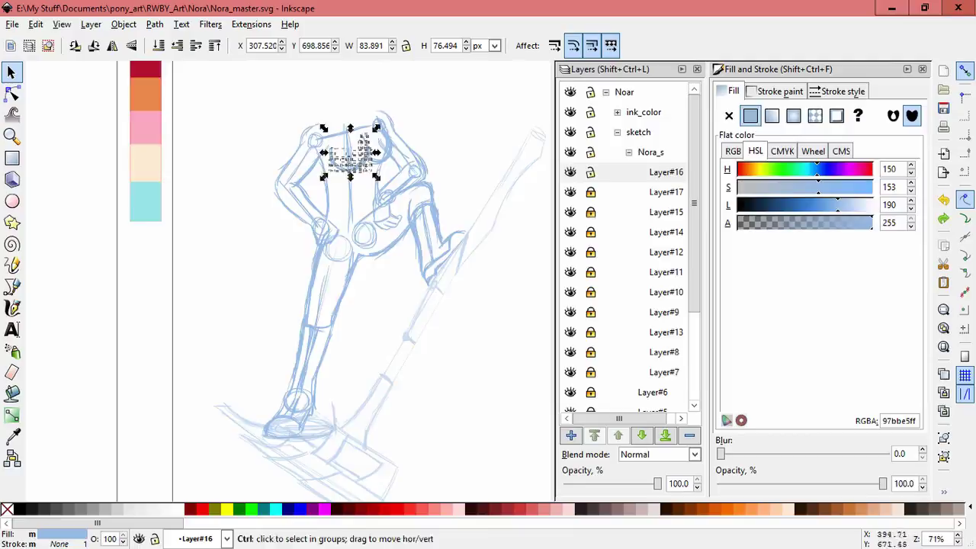
pyautogui.scroll(2, 361, 143)
pyautogui.moveTo(361, 143); pyautogui.dragTo(357, 138)
pyautogui.click(396, 160)
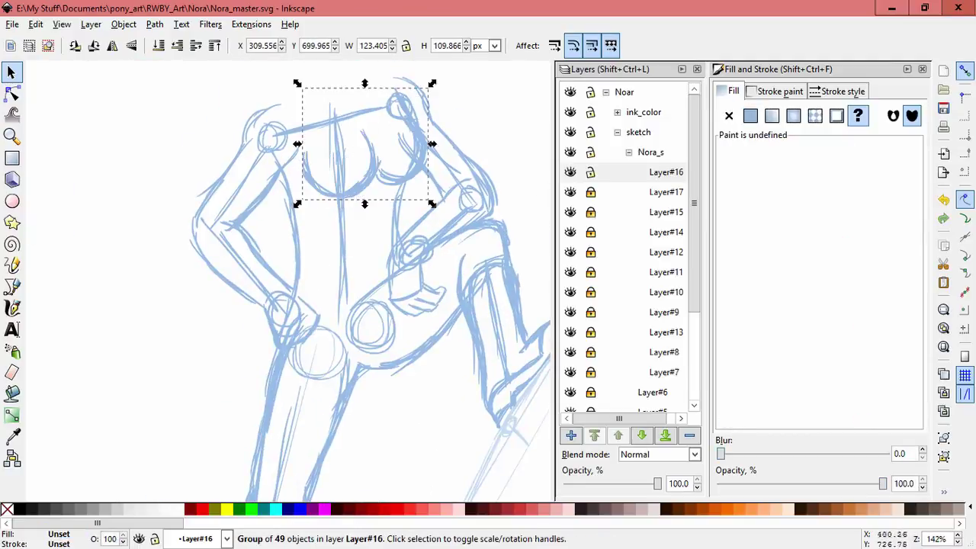
# - Hide and lock Layer#16, and group the strokes of each waist side on Layer#17 into its own object
pyautogui.click(590, 172)
pyautogui.click(590, 191)
pyautogui.hotkey('ctrl', 'alt', 'a')
pyautogui.hotkey('ctrl', 'g')
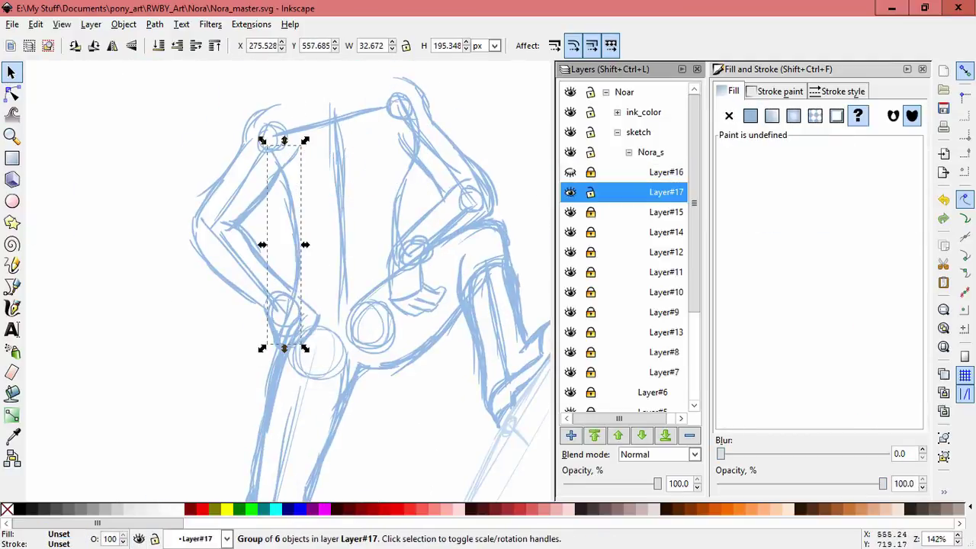
pyautogui.click(406, 179)
pyautogui.press('Escape')
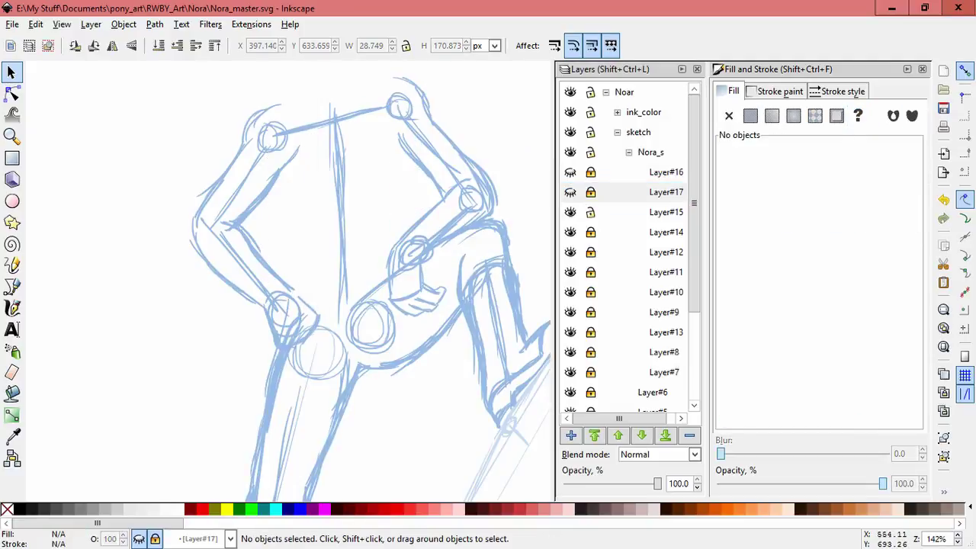
pyautogui.hotkey('ctrl', 'a')
pyautogui.scroll(4, 381, 229)
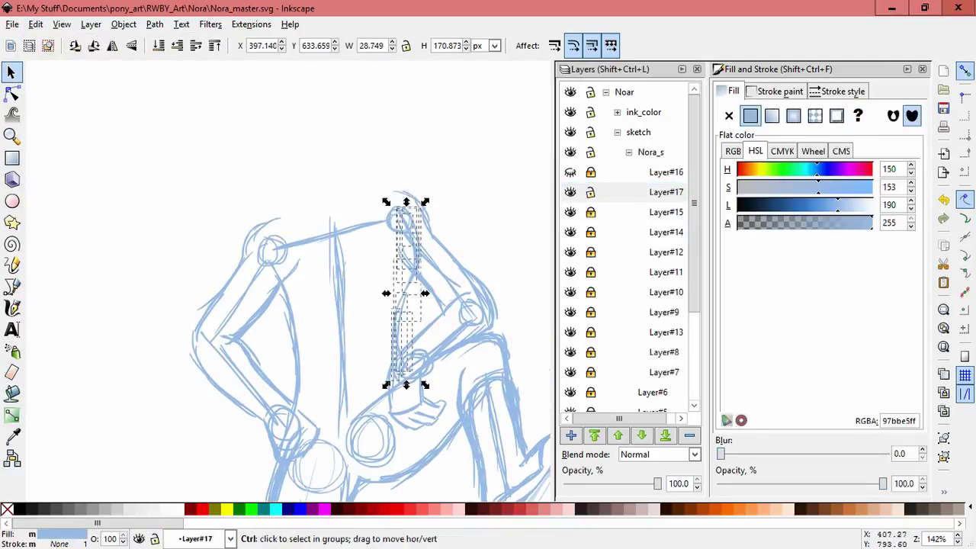
pyautogui.hotkey('ctrl', 'g')
pyautogui.scroll(-5, 382, 229)
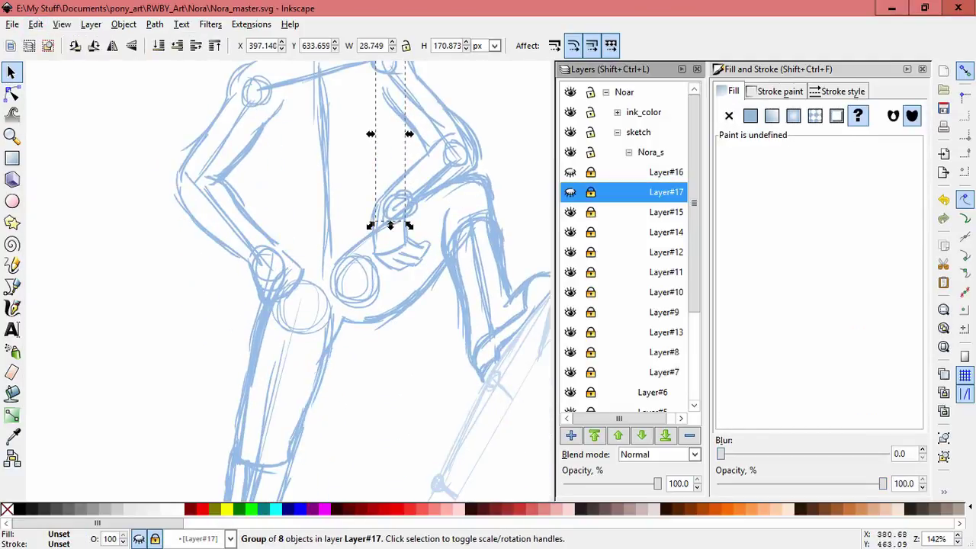
# - Hide and lock Layer#17, and group the standing leg's thigh strokes on Layer#15 into one object
pyautogui.click(665, 212)
pyautogui.scroll(-1, 335, 282)
pyautogui.click(590, 212)
pyautogui.hotkey('ctrl', 'a')
pyautogui.press('Escape')
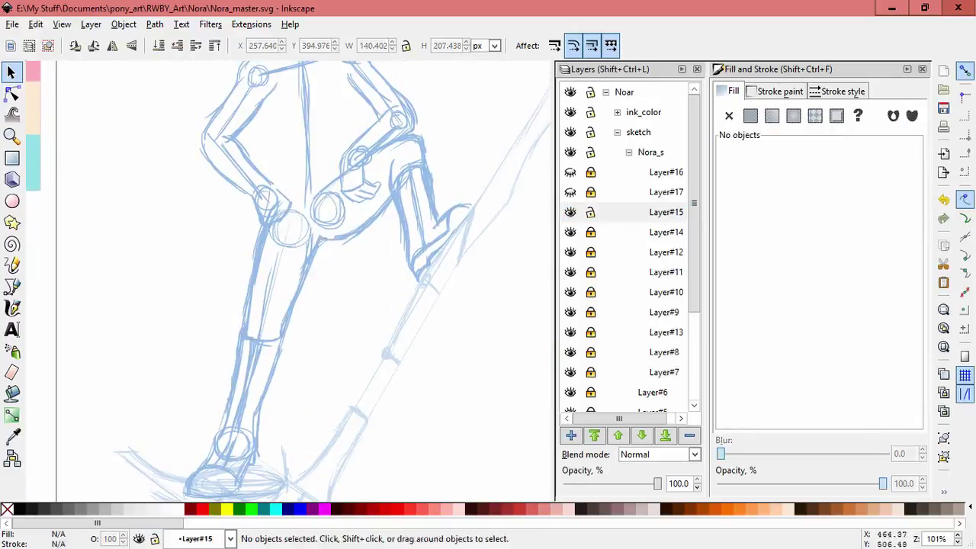
pyautogui.hotkey('ctrl', 'a')
pyautogui.press('Escape')
pyautogui.hotkey('ctrl', 'a')
pyautogui.hotkey('ctrl', 'g')
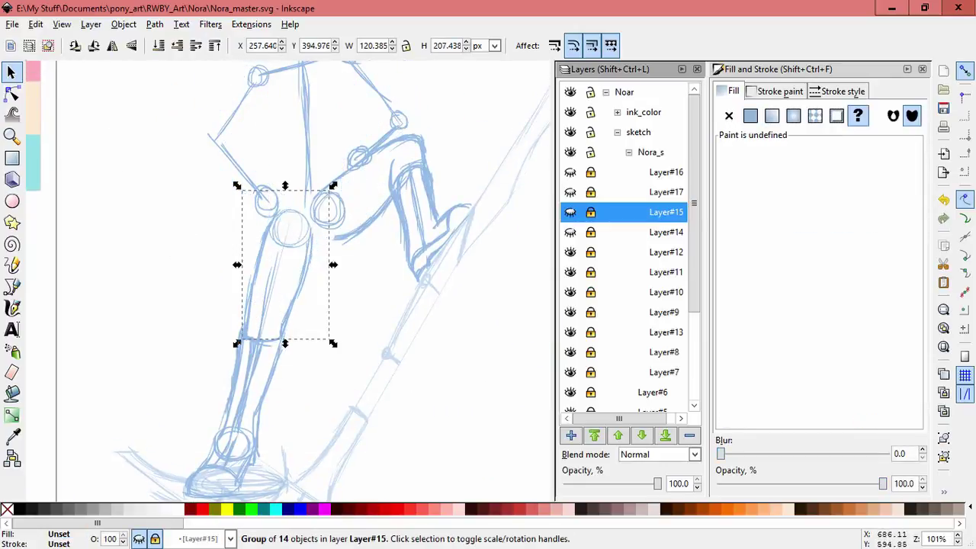
# - Hide and lock Layer#15, and group all arm, hand and hip strokes on Layer#14
pyautogui.click(590, 212)
pyautogui.scroll(3, 320, 282)
pyautogui.click(590, 232)
pyautogui.hotkey('ctrl', 'a')
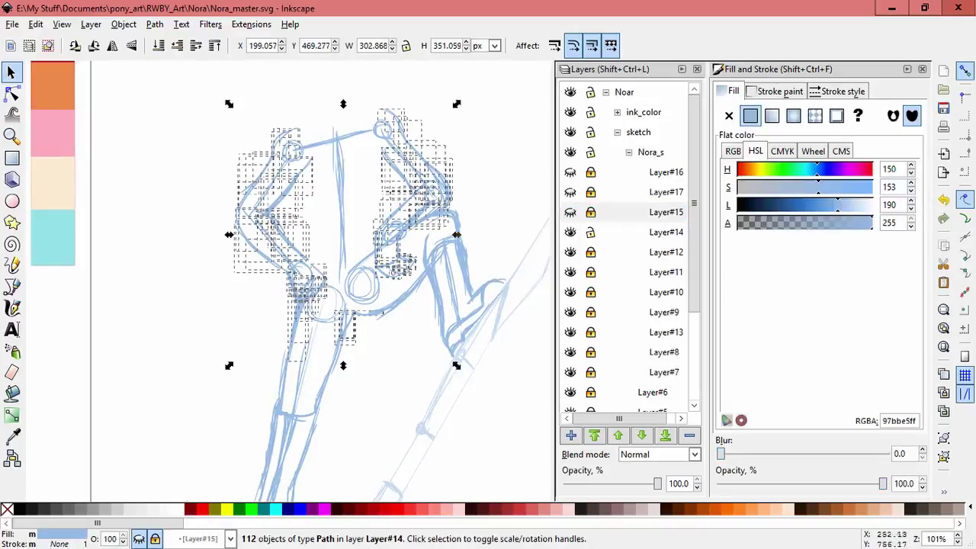
pyautogui.press('Escape')
pyautogui.hotkey('ctrl', 'a')
pyautogui.hotkey('ctrl', 'g')
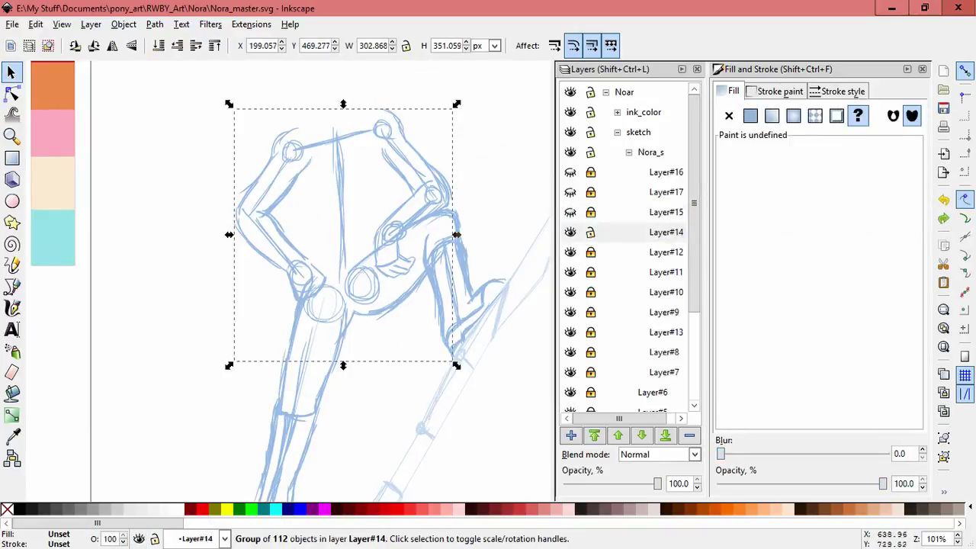
# - Regroup the arm, hand and hip strokes on Layer#14, leaving out the lowest strokes on the standing thigh
pyautogui.click(570, 232)
pyautogui.click(570, 232)
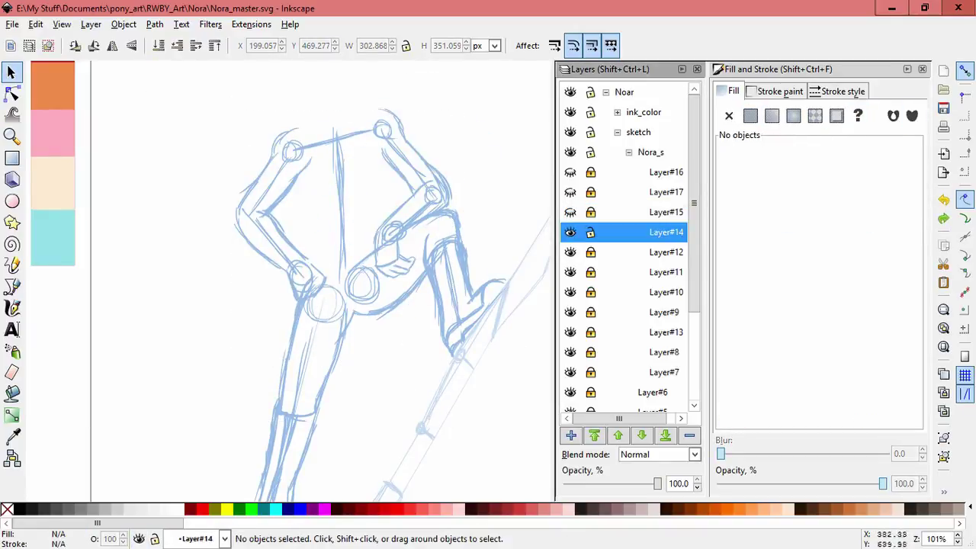
pyautogui.moveTo(218, 236); pyautogui.dragTo(343, 353)
pyautogui.moveTo(218, 91); pyautogui.dragTo(497, 272)
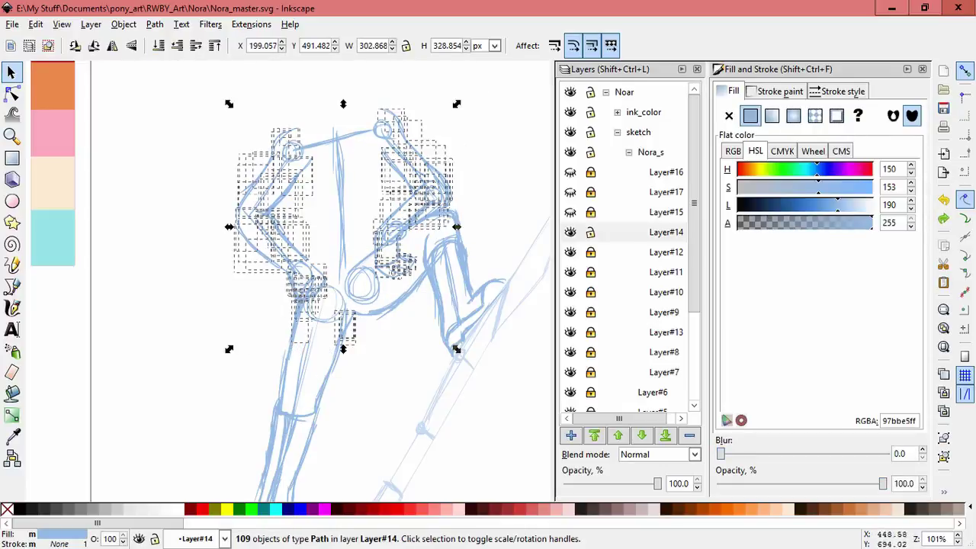
pyautogui.moveTo(320, 229)
pyautogui.mouseDown()
pyautogui.moveTo(254, 193)
pyautogui.moveTo(328, 235)
pyautogui.mouseUp()
pyautogui.press('Escape')
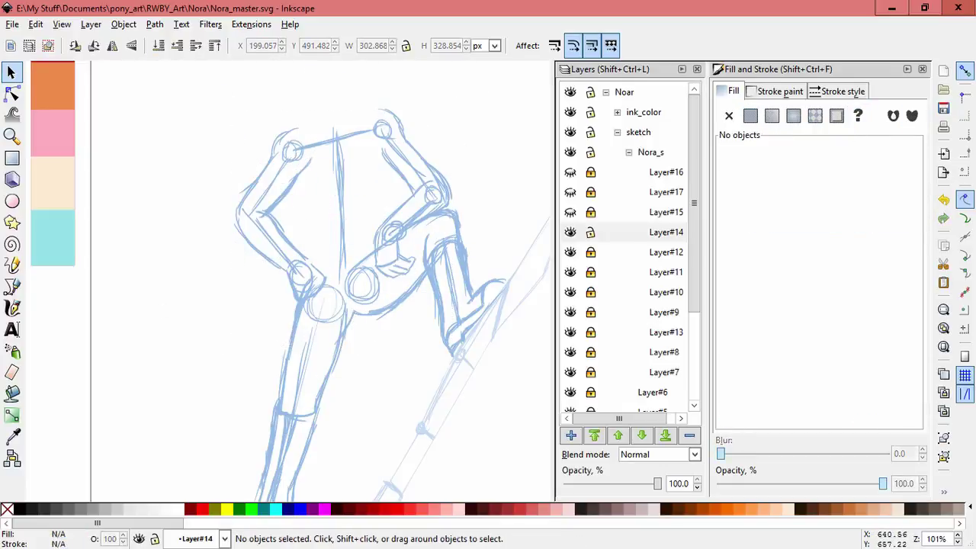
# - Hide and lock Layer#14, group the standing thigh's strokes on Layer#12, and hide that layer too
pyautogui.click(570, 231)
pyautogui.click(590, 251)
pyautogui.hotkey('ctrl', 'alt', 'a')
pyautogui.hotkey('ctrl', 'g')
pyautogui.click(570, 251)
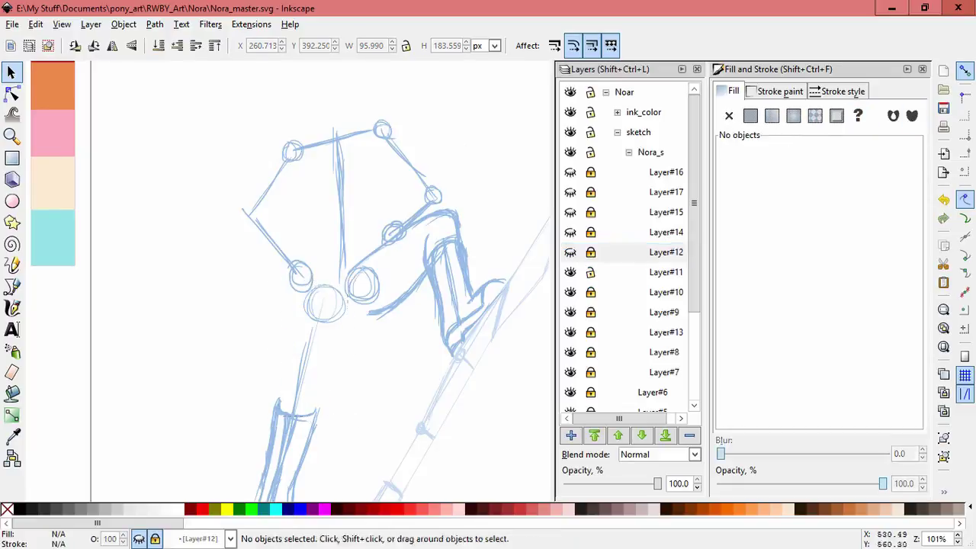
# - Hide and lock Layer#11, and group the standing foot's strokes on Layer#10 without those of the raised foot
pyautogui.scroll(-6, 328, 305)
pyautogui.moveTo(290, 206); pyautogui.dragTo(366, 366)
pyautogui.hotkey('ctrl', 'g')
pyautogui.keyDown('ctrl'); pyautogui.click(321, 358); pyautogui.keyUp('ctrl')
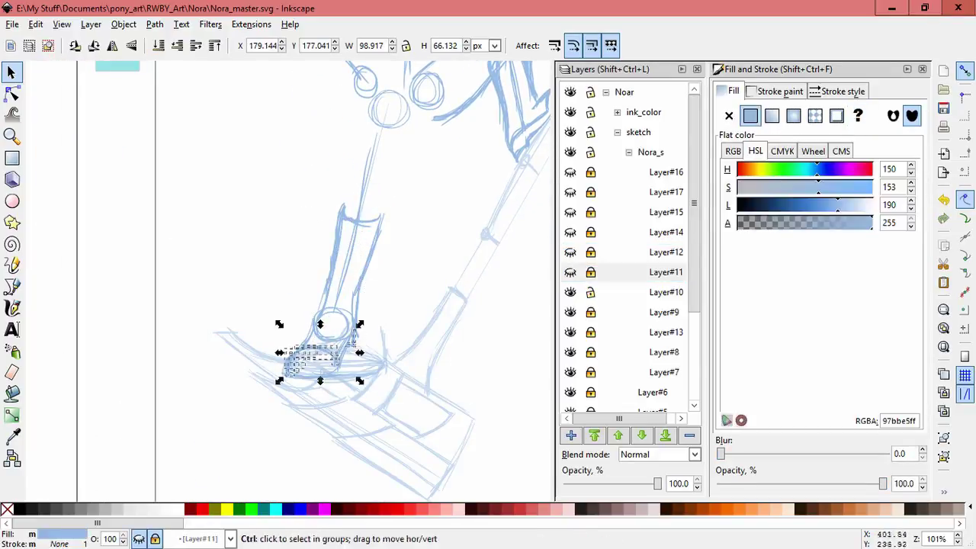
pyautogui.scroll(3, 327, 305)
pyautogui.press('Escape')
pyautogui.click(665, 292)
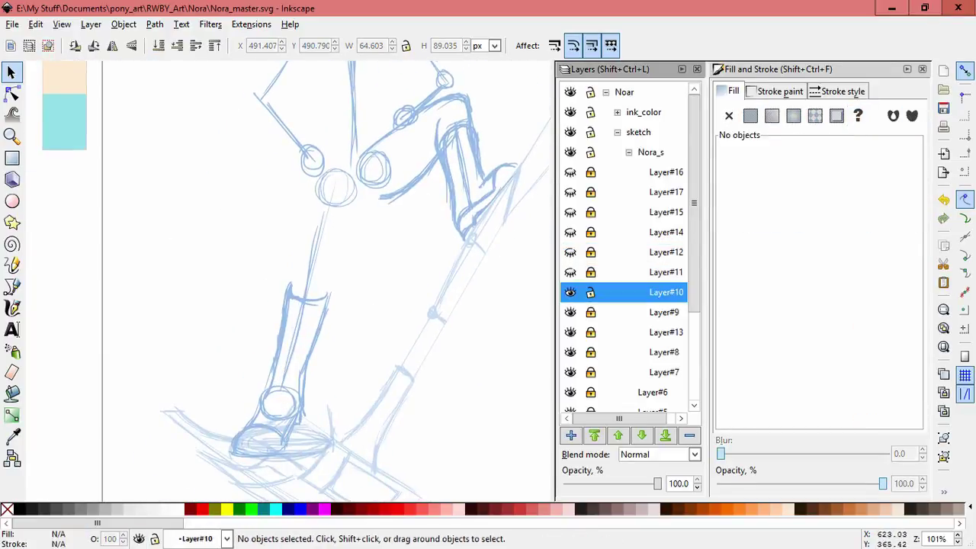
# - Hide and lock Layer#10, group the standing leg's lower-leg strokes on Layer#9, and hide that layer
pyautogui.click(590, 292)
pyautogui.click(297, 359)
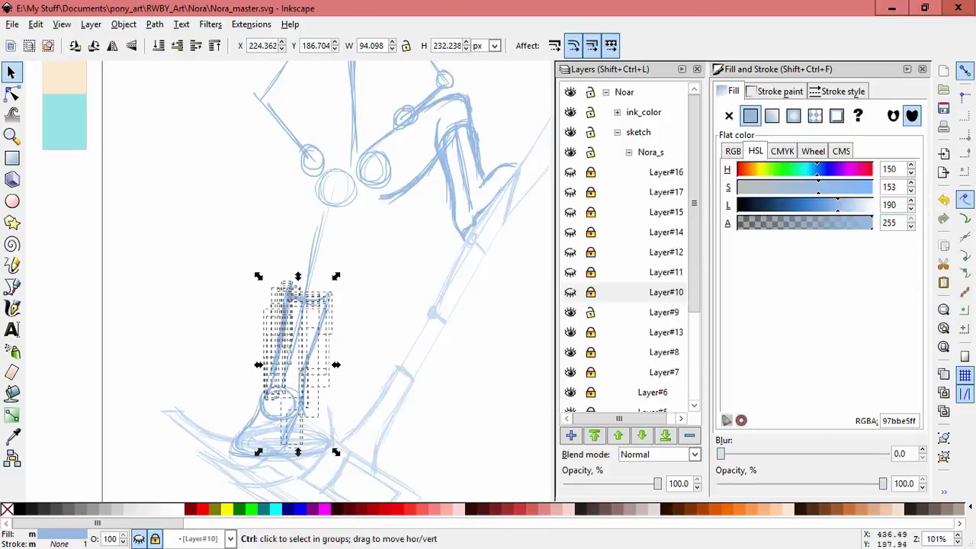
pyautogui.press('Escape')
pyautogui.moveTo(409, 105); pyautogui.dragTo(465, 220)
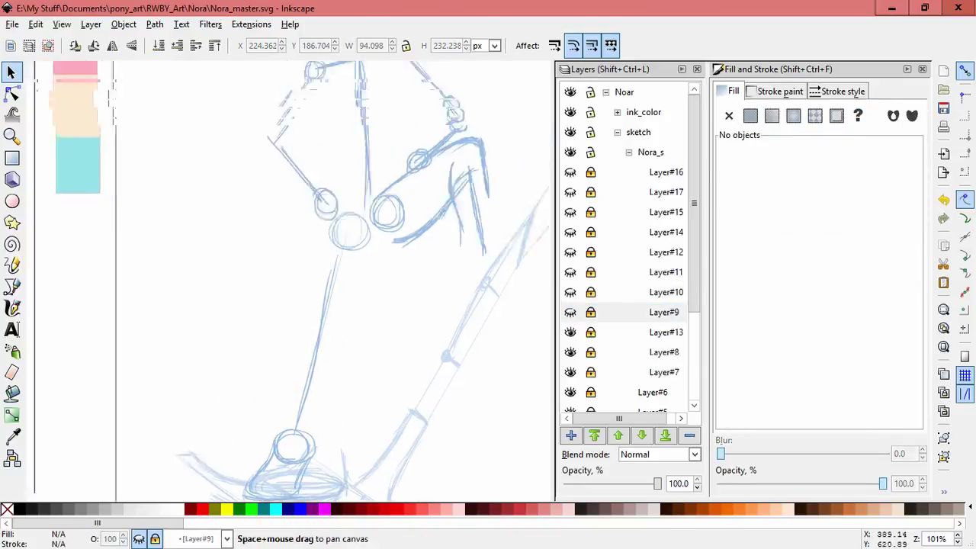
# - Group the arm, shoulder and spine construction strokes on Layer#13, and hide and lock the layer
pyautogui.press('Tab')
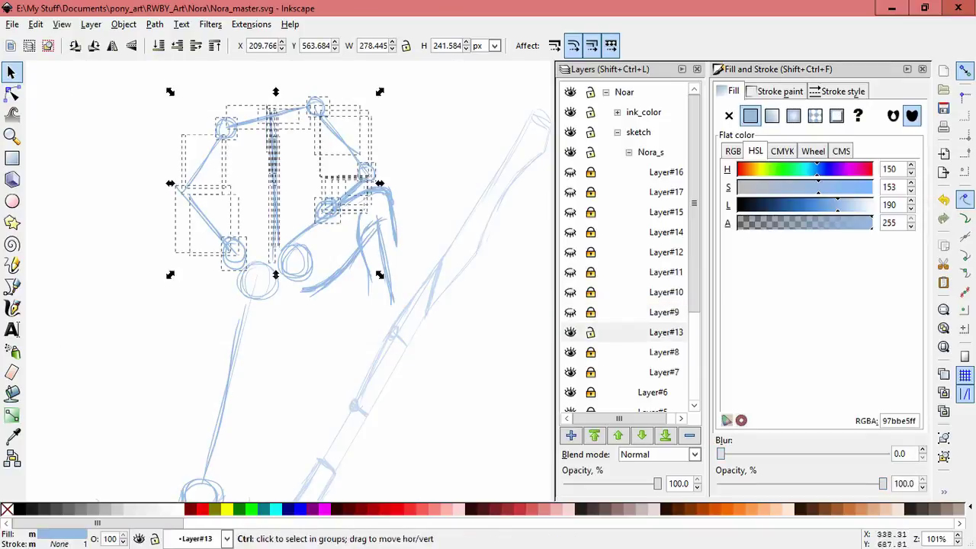
pyautogui.press('Escape')
pyautogui.scroll(-5, 290, 282)
pyautogui.click(570, 352)
# - Group the standing leg's construction strokes on Layer#8 and the foot strokes on Layer#7, and show all sketch layers again
pyautogui.click(590, 352)
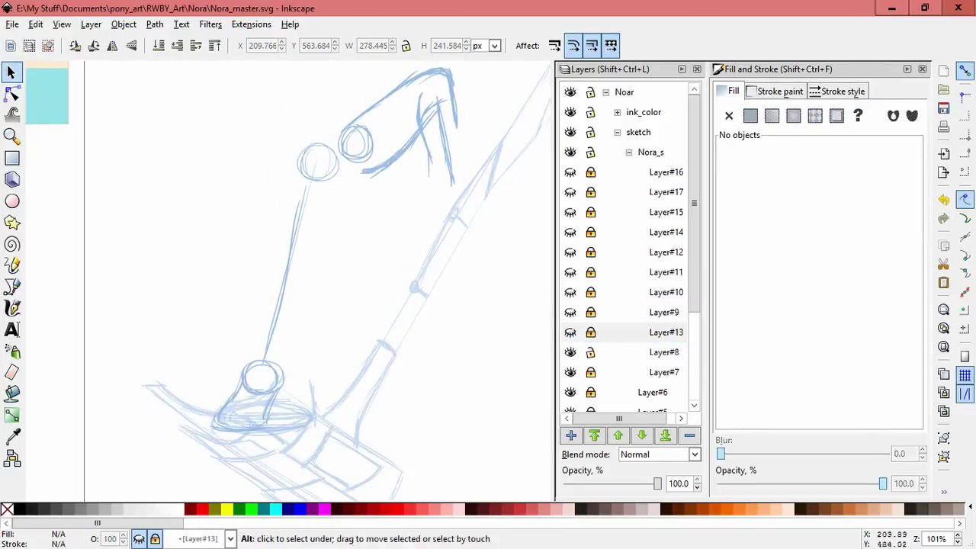
pyautogui.moveTo(320, 194); pyautogui.dragTo(293, 431)
pyautogui.moveTo(207, 424); pyautogui.dragTo(207, 424)
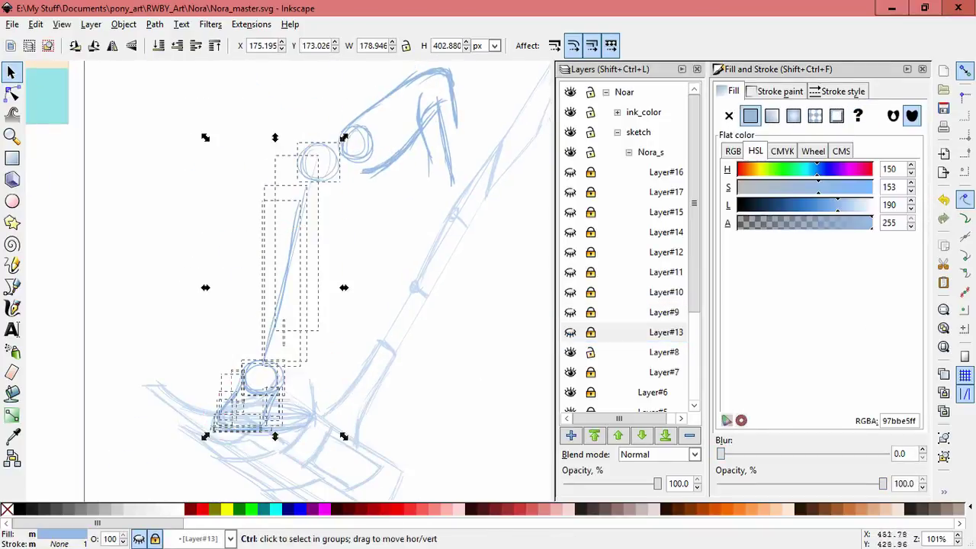
pyautogui.hotkey('ctrl', 'g')
pyautogui.hotkey('shift', 'pagedown')
pyautogui.hotkey('ctrl', 'shift', 'g')
pyautogui.hotkey('ctrl', 'g')
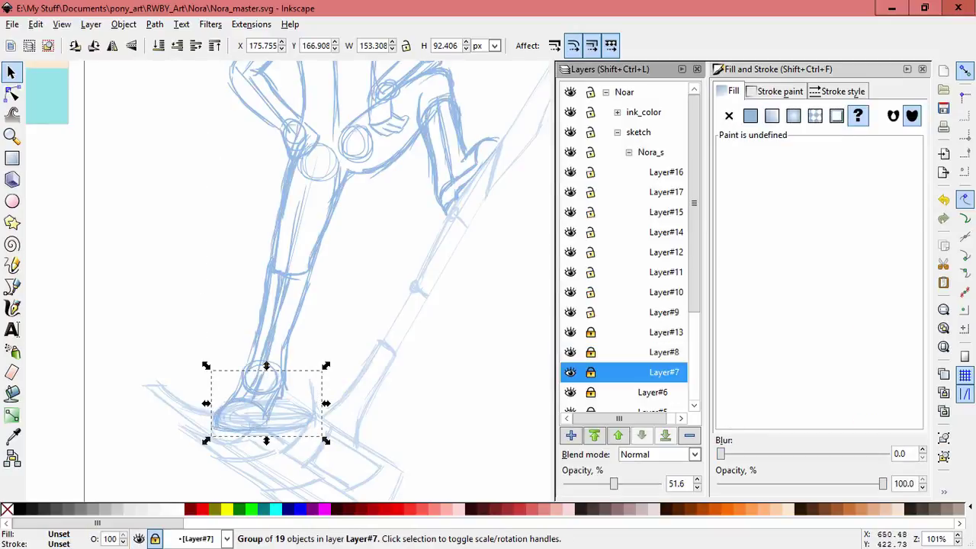
# - Unlock Layer#7, Layer#8 and Layer#13, and keep Layer#6 with the hammer strokes locked
pyautogui.press('Escape')
pyautogui.press('-')
pyautogui.press('-')
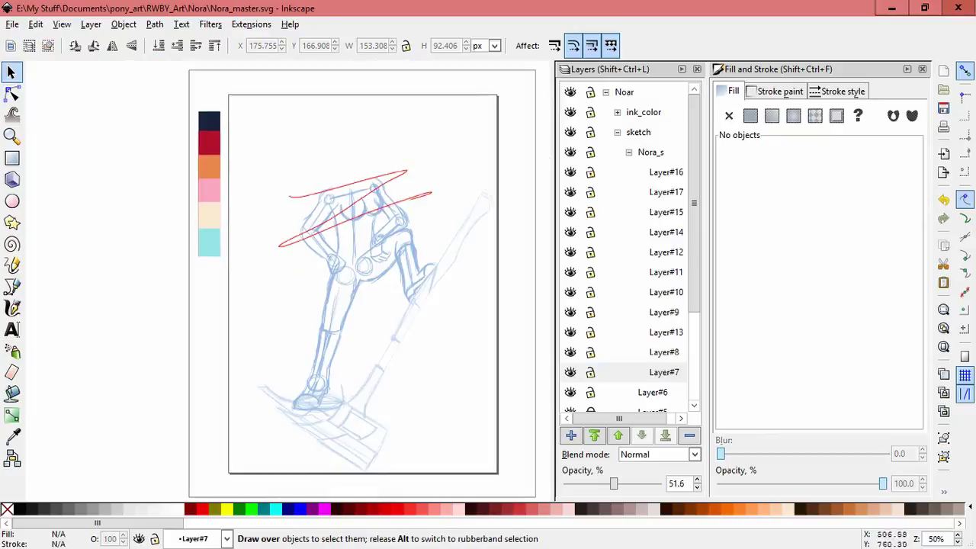
pyautogui.moveTo(314, 396); pyautogui.dragTo(373, 400)
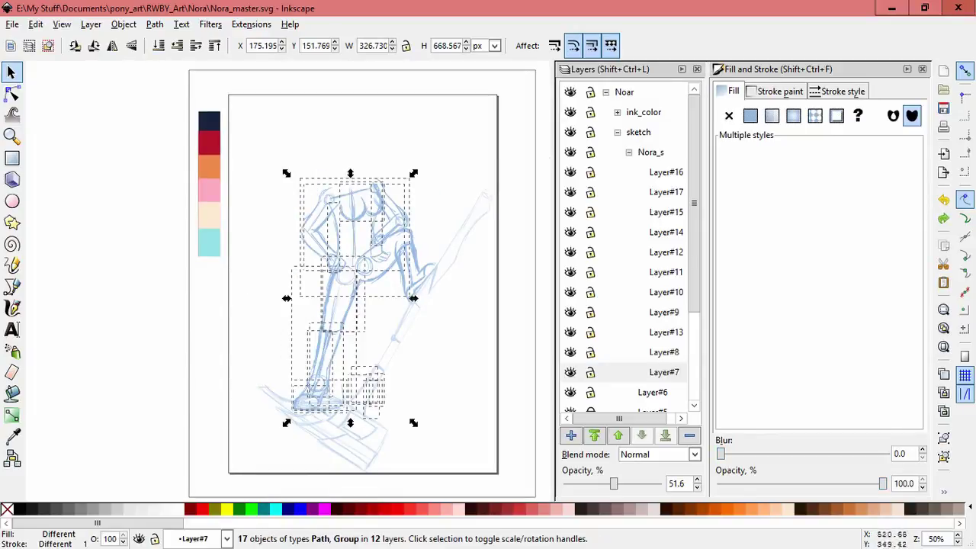
pyautogui.press('Escape')
pyautogui.scroll(-3, 625, 305)
pyautogui.click(664, 248)
# - Move the figure's torso, arms and standing leg together to about X 158, Y 152 px, leaving the raised leg in place
pyautogui.moveTo(251, 389); pyautogui.dragTo(427, 228)
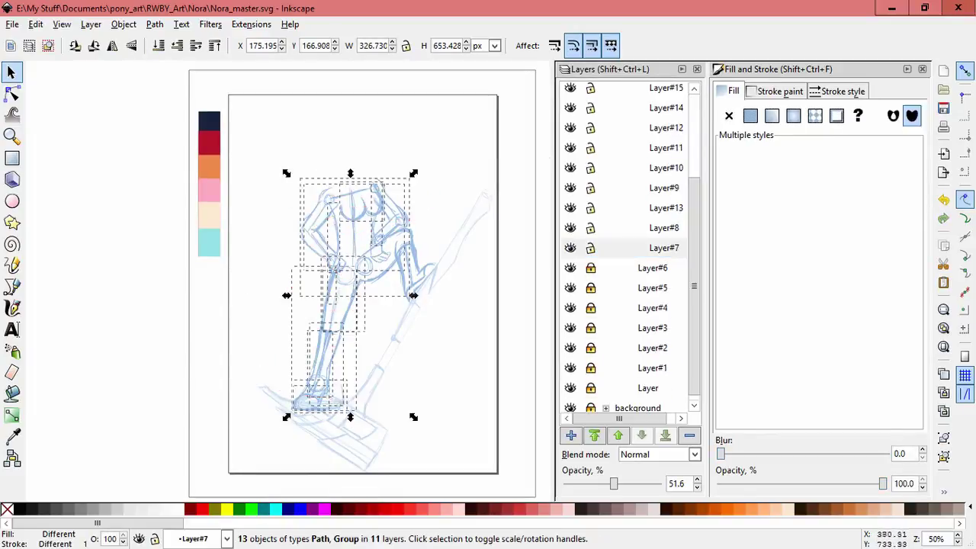
pyautogui.moveTo(249, 293)
pyautogui.mouseDown()
pyautogui.moveTo(185, 296)
pyautogui.moveTo(257, 295)
pyautogui.mouseUp()
pyautogui.press('+')
pyautogui.moveTo(381, 298); pyautogui.dragTo(379, 299)
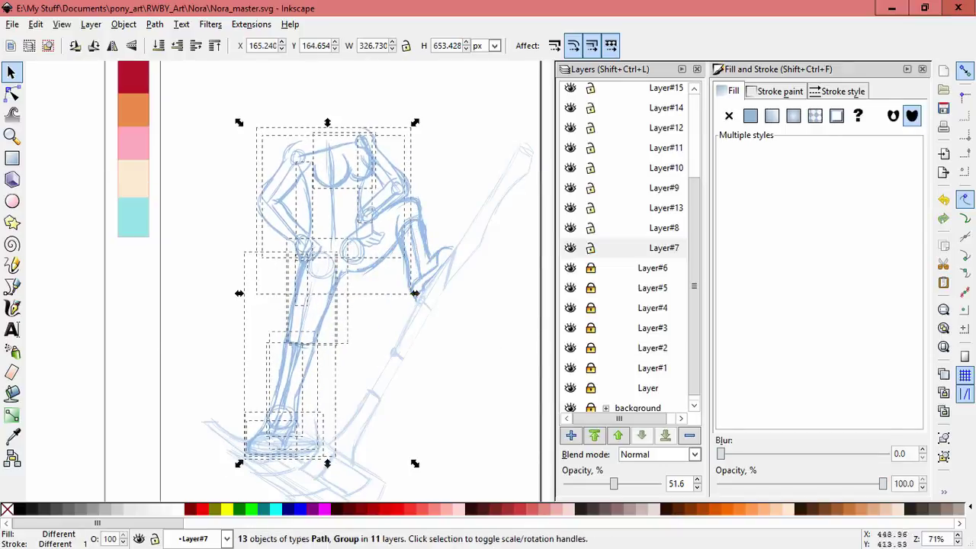
pyautogui.press('Escape')
pyautogui.press('-')
pyautogui.moveTo(251, 176); pyautogui.dragTo(321, 412)
pyautogui.moveTo(359, 200); pyautogui.dragTo(354, 206)
pyautogui.press('Escape')
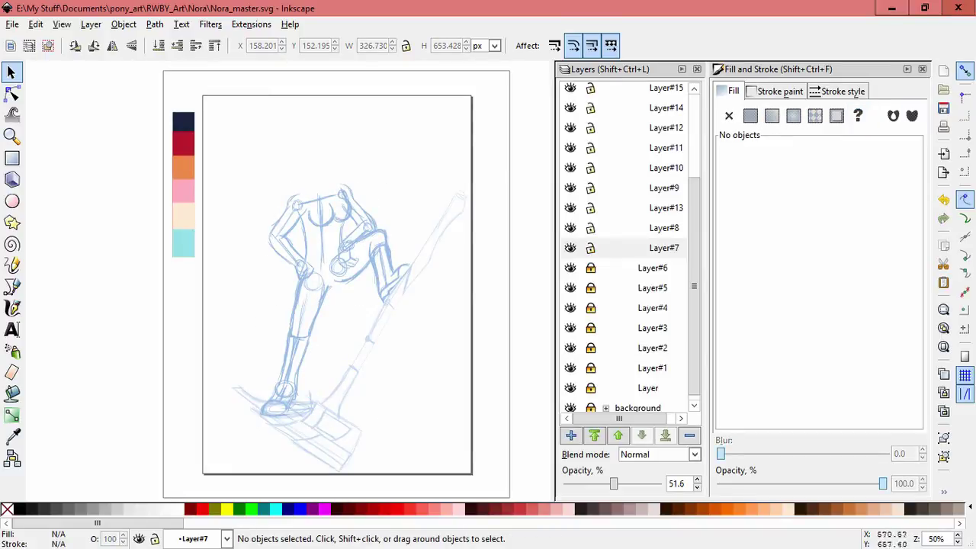
# - Scale the raised leg's strokes to about 212 by 197 px and move them to about X 357, Y 477 px
pyautogui.moveTo(419, 259); pyautogui.dragTo(263, 180)
pyautogui.click(348, 261)
pyautogui.moveTo(388, 307)
pyautogui.mouseDown()
pyautogui.moveTo(375, 289)
pyautogui.moveTo(410, 228)
pyautogui.mouseUp()
pyautogui.press('Escape')
pyautogui.click(381, 252)
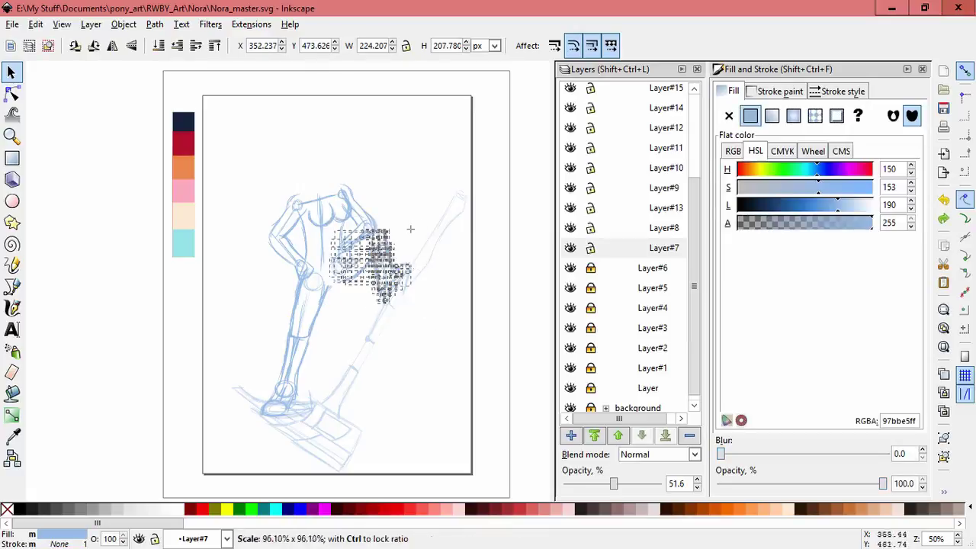
pyautogui.press('Escape')
pyautogui.click(381, 259)
pyautogui.moveTo(415, 290); pyautogui.dragTo(409, 300)
pyautogui.press('Escape')
pyautogui.click(381, 259)
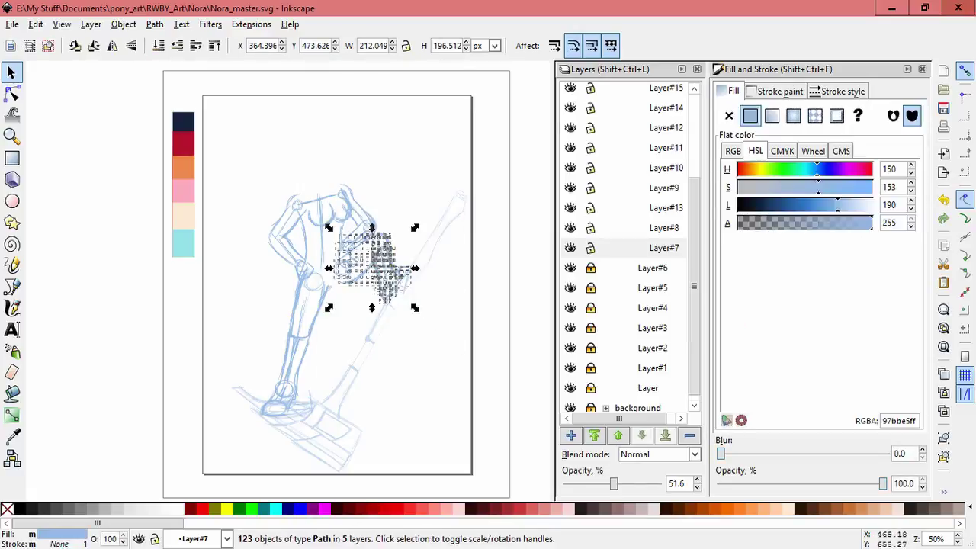
pyautogui.moveTo(381, 259); pyautogui.dragTo(378, 261)
pyautogui.press('Escape')
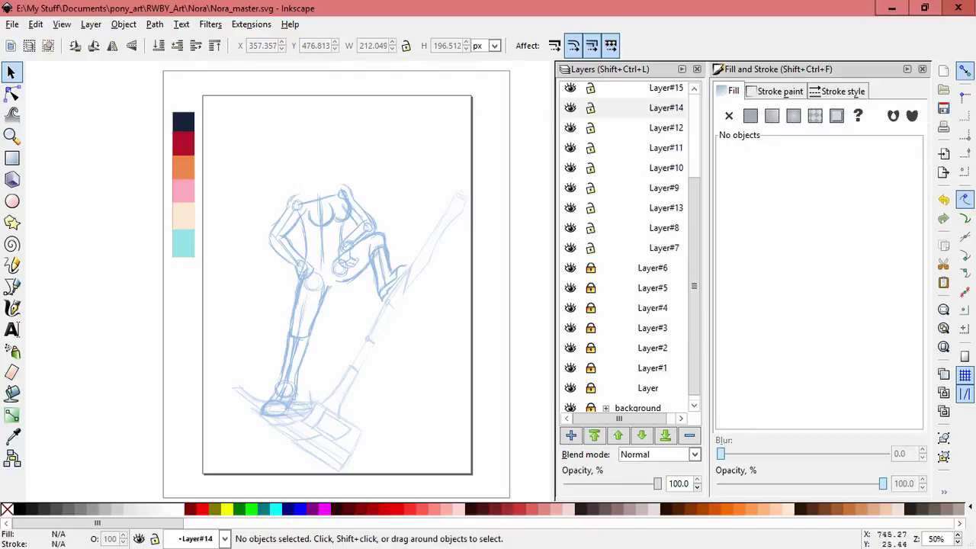
# - Move the whole figure, including the raised leg, to about X 183, Y 182 px on the hammer and save the drawing
pyautogui.hotkey('ctrl', 'alt', 'a')
pyautogui.scroll(5, 404, 293)
pyautogui.moveTo(190, 223); pyautogui.dragTo(186, 228)
pyautogui.scroll(-4, 186, 229)
pyautogui.moveTo(347, 269); pyautogui.dragTo(357, 283)
pyautogui.scroll(1, 358, 282)
pyautogui.press('Escape')
pyautogui.scroll(-3, 328, 290)
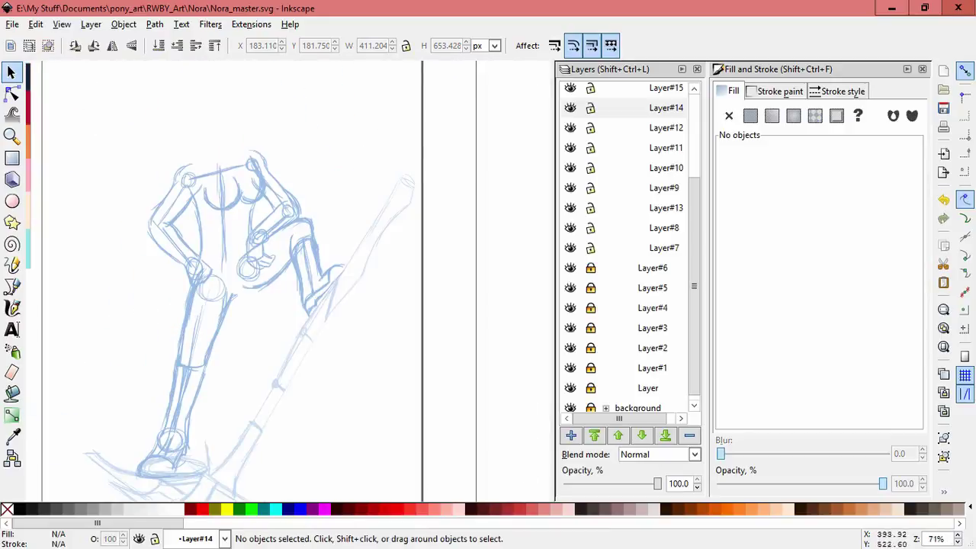
pyautogui.scroll(-2, 518, 183)
pyautogui.hotkey('ctrl', 's')
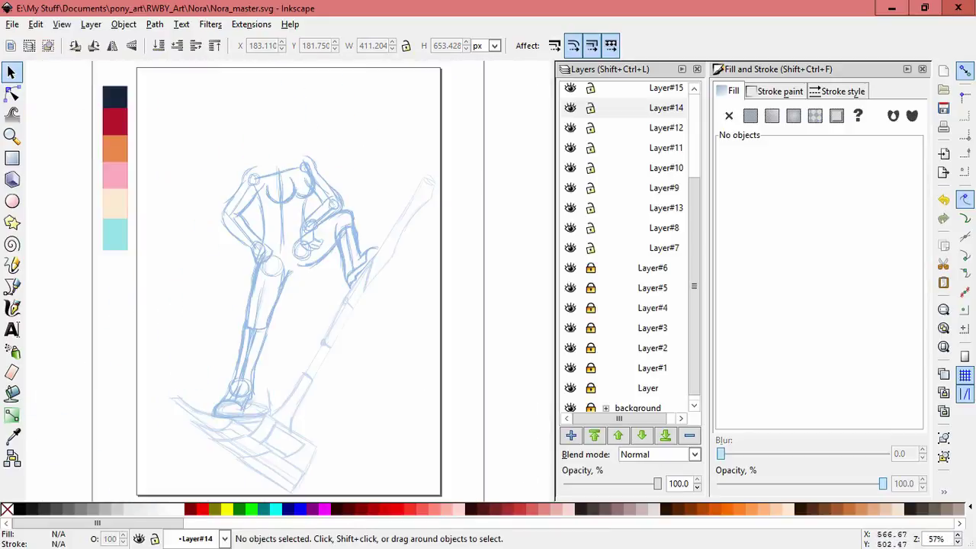
# - Keep only Layer#14 unlocked among the numbered body layers and ungroup its arm strokes into separate parts
pyautogui.press('-')
pyautogui.press('F3')
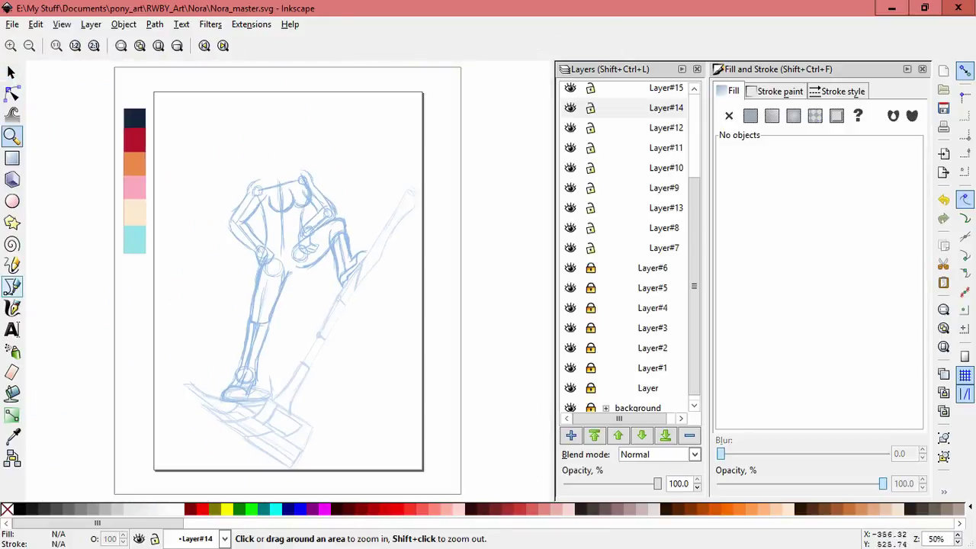
pyautogui.press('c')
pyautogui.press('+')
pyautogui.press('+')
pyautogui.click(666, 232)
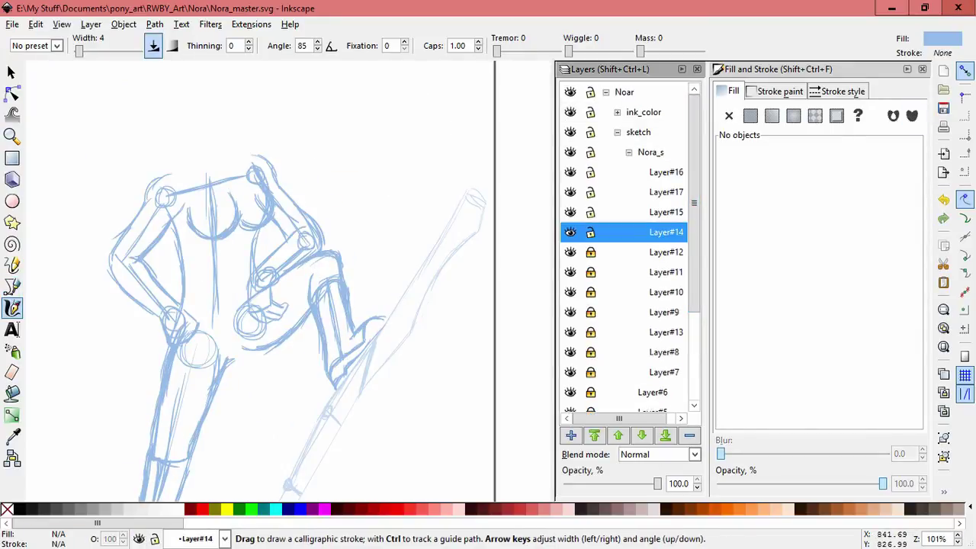
pyautogui.press('s')
pyautogui.click(154, 234)
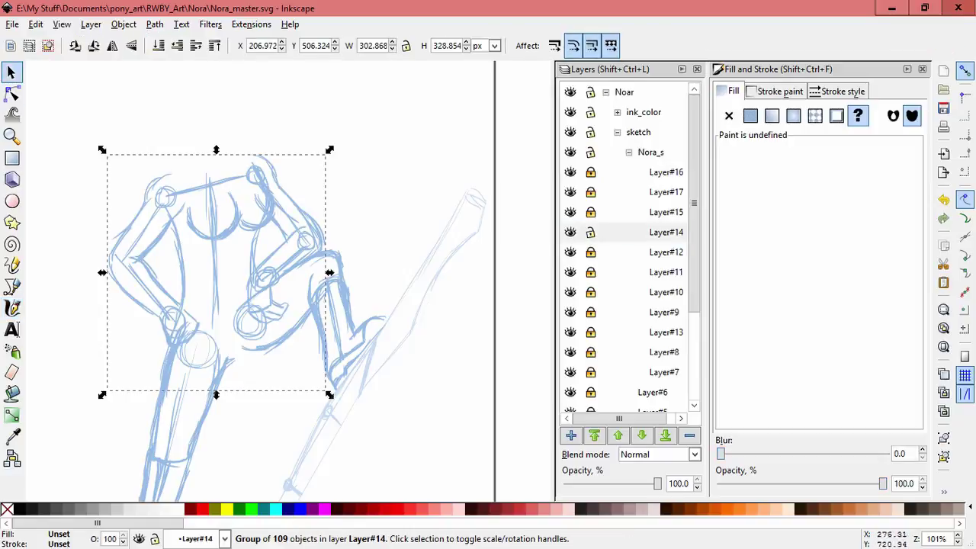
pyautogui.click(123, 24)
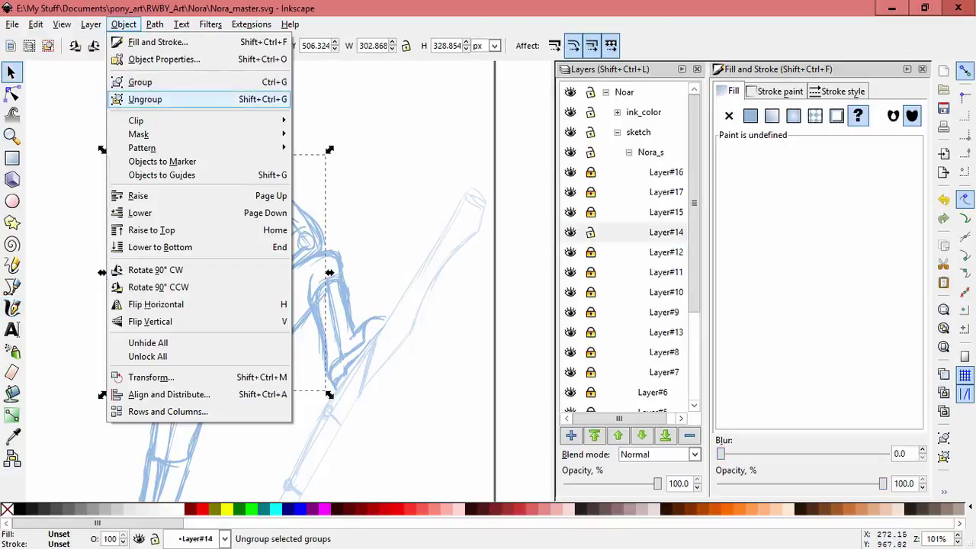
pyautogui.click(145, 98)
# - Resize the arm with its hand on the hip to about 162 by 292 px at X 212, Y 516 px
pyautogui.moveTo(166, 168); pyautogui.dragTo(170, 168)
pyautogui.click(401, 191)
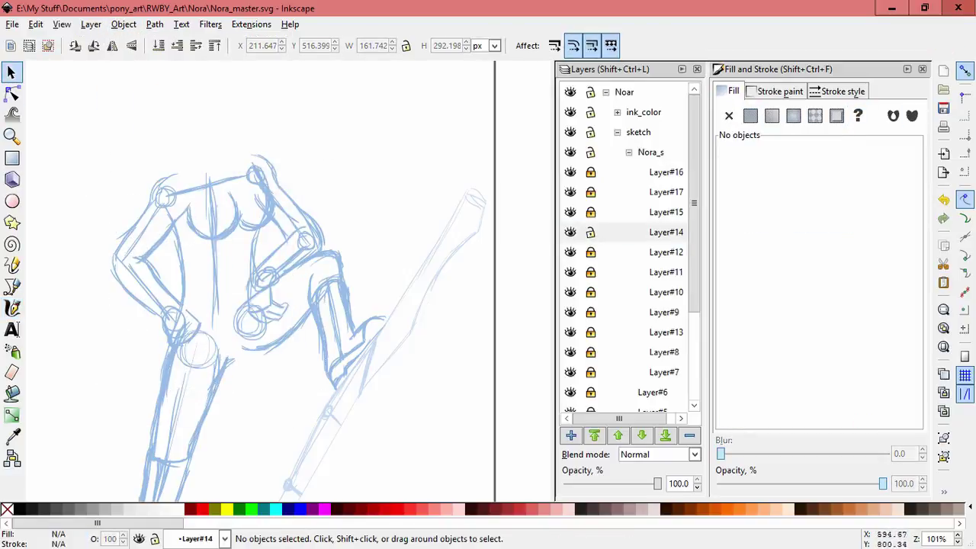
pyautogui.moveTo(400, 164); pyautogui.dragTo(419, 175)
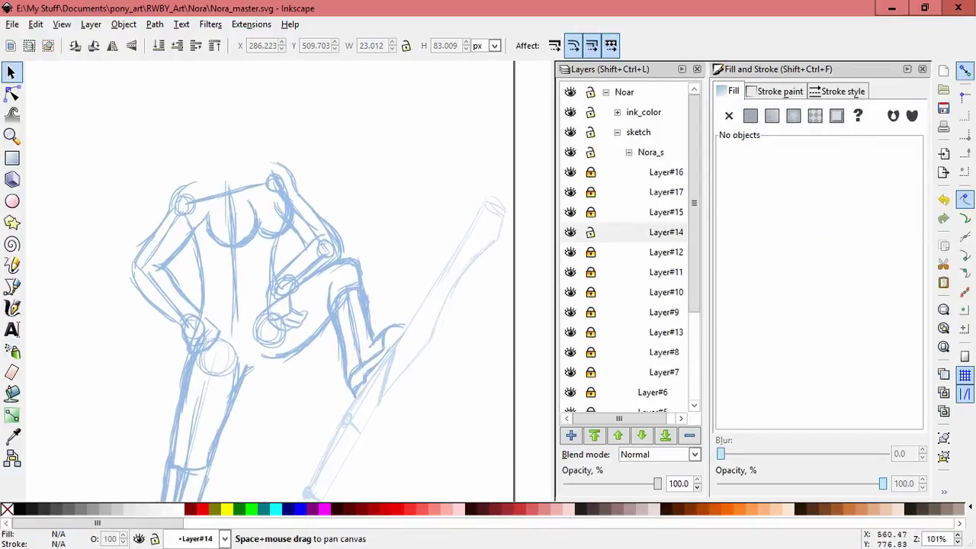
# - Skew the arm resting toward the raised knee slightly, to about 112 px wide, and save the drawing
pyautogui.moveTo(94, 157); pyautogui.dragTo(249, 338)
pyautogui.moveTo(218, 127); pyautogui.dragTo(385, 365)
pyautogui.click(301, 328)
pyautogui.moveTo(297, 359); pyautogui.dragTo(302, 359)
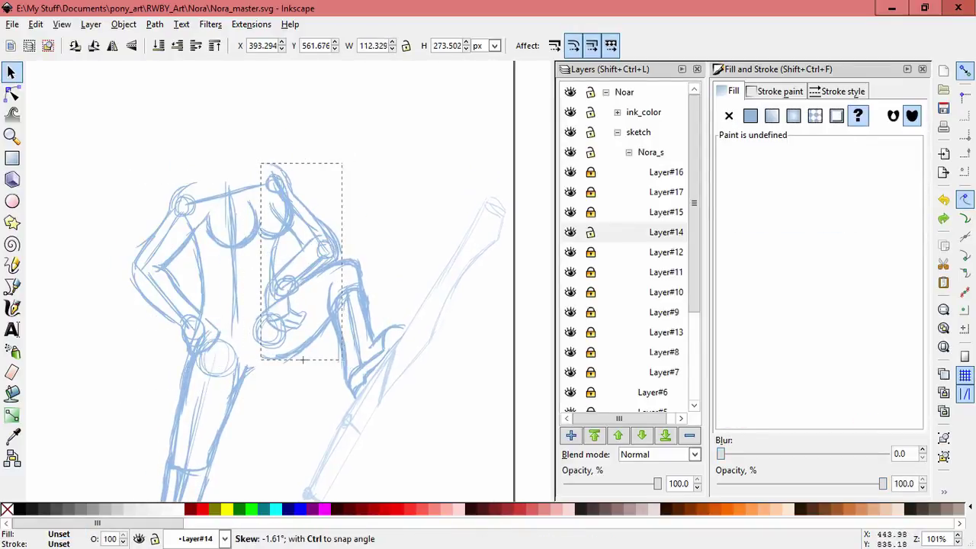
pyautogui.press('Escape')
pyautogui.hotkey('ctrl', 's')
# - In Layer#16, scale the chest strokes to about 109 by 101 px at X 324, Y 716 px and relock the layer
pyautogui.click(590, 231)
pyautogui.click(590, 172)
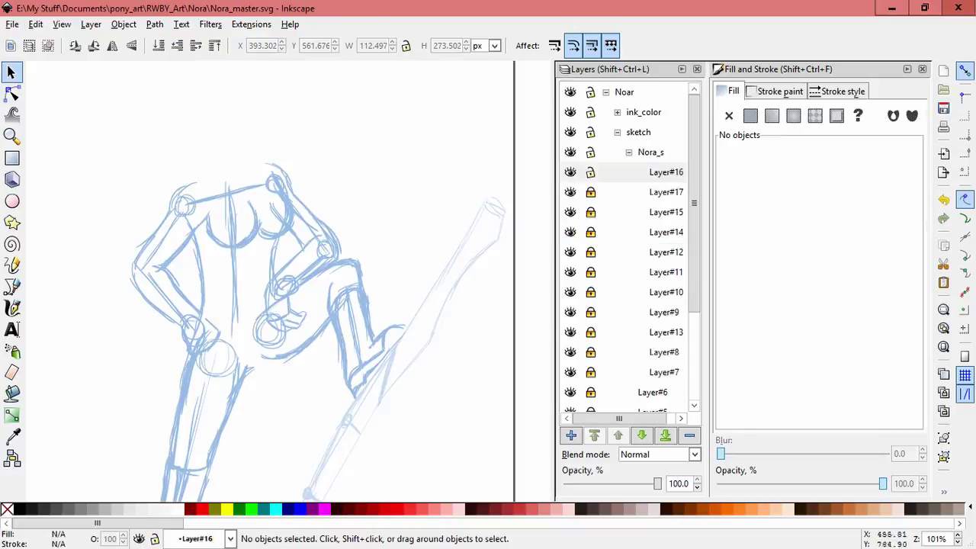
pyautogui.click(229, 228)
pyautogui.moveTo(200, 210); pyautogui.dragTo(203, 204)
pyautogui.click(244, 221)
pyautogui.moveTo(295, 257); pyautogui.dragTo(290, 248)
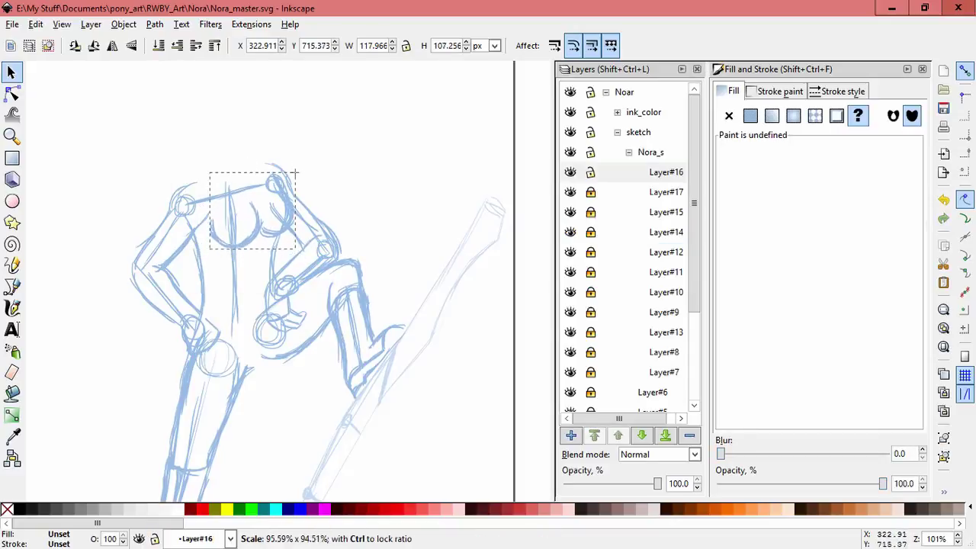
pyautogui.moveTo(252, 221); pyautogui.dragTo(274, 191)
pyautogui.press('Escape')
pyautogui.click(154, 538)
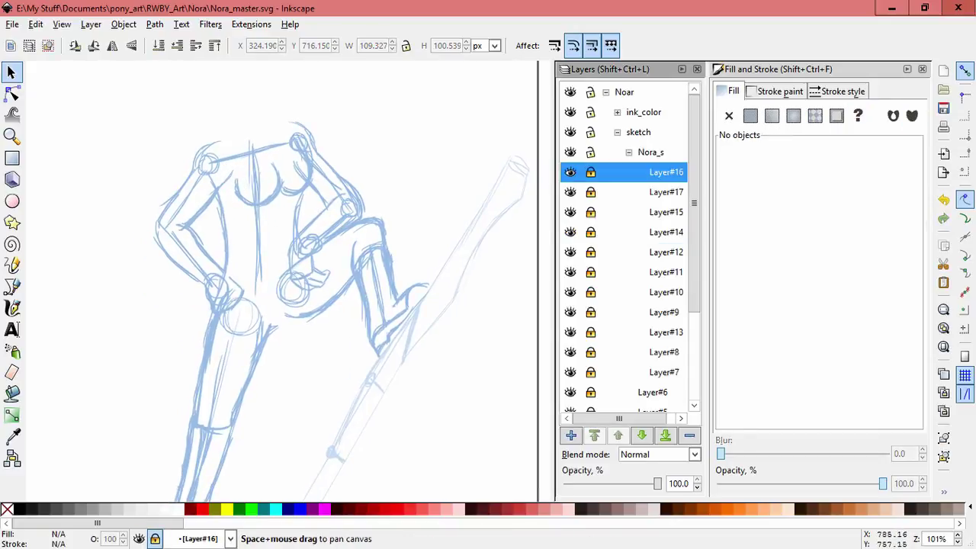
# - In Layer#17, widen the waist line beside the bent arm to about 42 px at X 277 px
pyautogui.scroll(3, 202, 256)
pyautogui.scroll(-1, 202, 256)
pyautogui.click(215, 240)
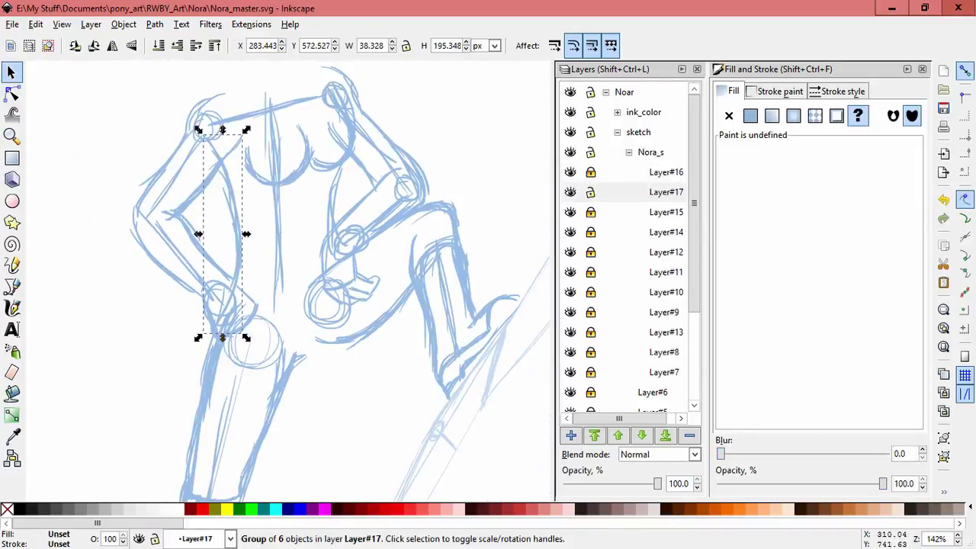
pyautogui.click(155, 538)
pyautogui.press('-')
pyautogui.press('-')
pyautogui.scroll(-1, 313, 280)
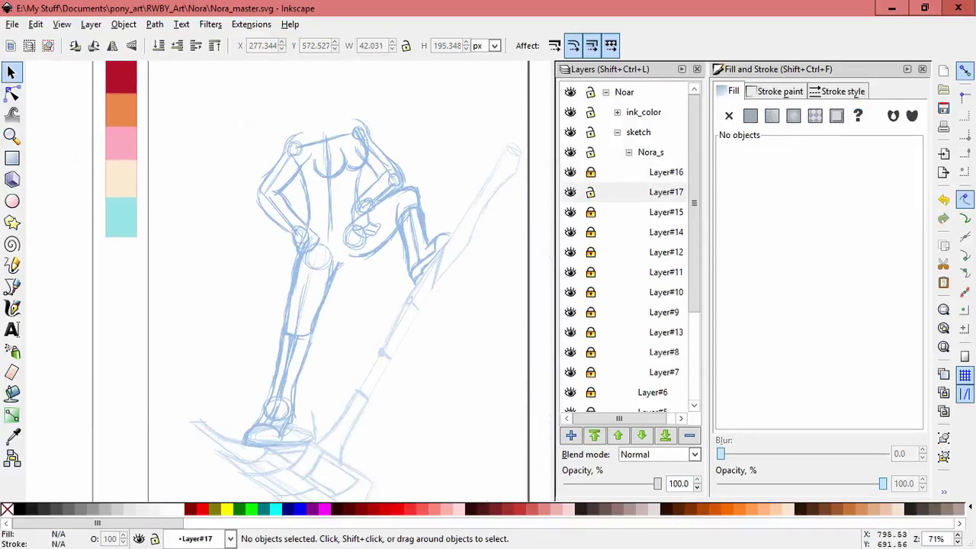
# - Lock Layer#17, unlock the leg layers and select all strokes of the standing leg
pyautogui.scroll(-2, 625, 251)
pyautogui.click(590, 285)
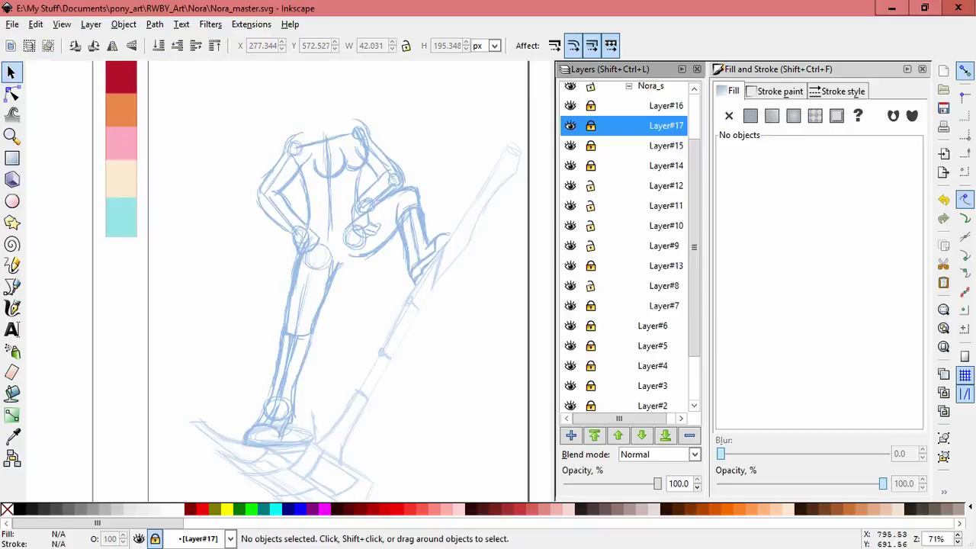
pyautogui.moveTo(228, 236); pyautogui.dragTo(381, 481)
pyautogui.moveTo(335, 179); pyautogui.dragTo(458, 294)
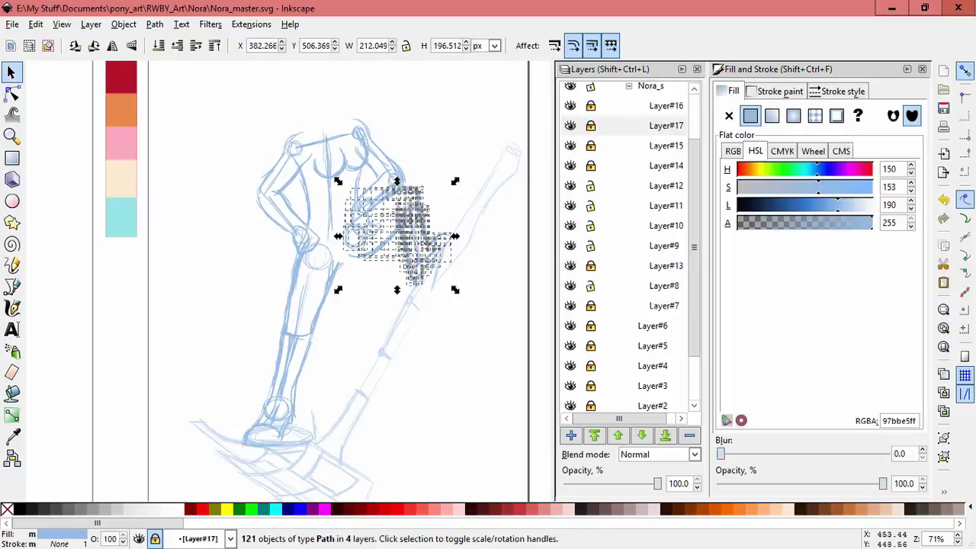
pyautogui.moveTo(242, 218)
pyautogui.mouseDown()
pyautogui.moveTo(342, 414)
pyautogui.moveTo(335, 404)
pyautogui.mouseUp()
pyautogui.click(309, 297)
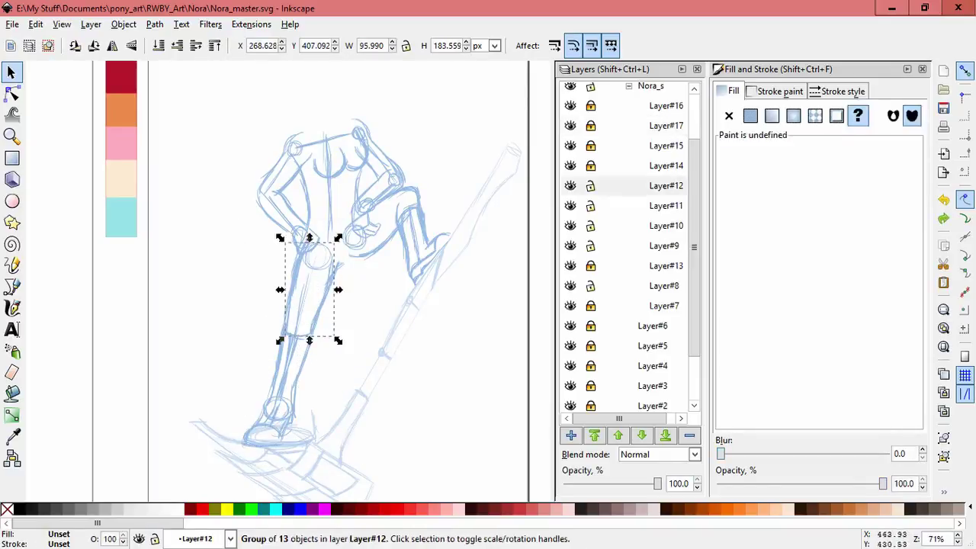
pyautogui.click(655, 186)
pyautogui.moveTo(229, 225); pyautogui.dragTo(354, 481)
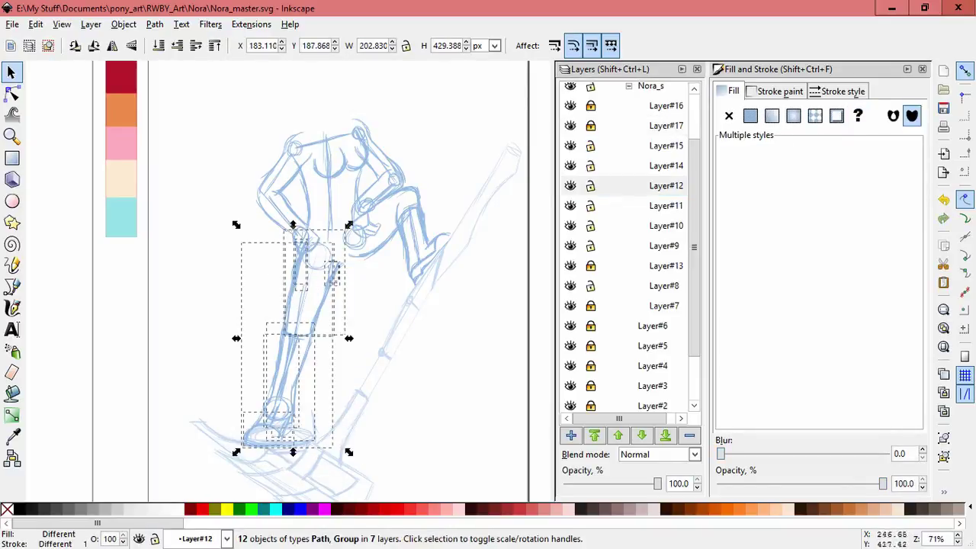
# - Try to slant the standing leg's strokes to about 197 px wide and undo the change
pyautogui.click(305, 343)
pyautogui.moveTo(313, 452); pyautogui.dragTo(288, 446)
pyautogui.press('Escape')
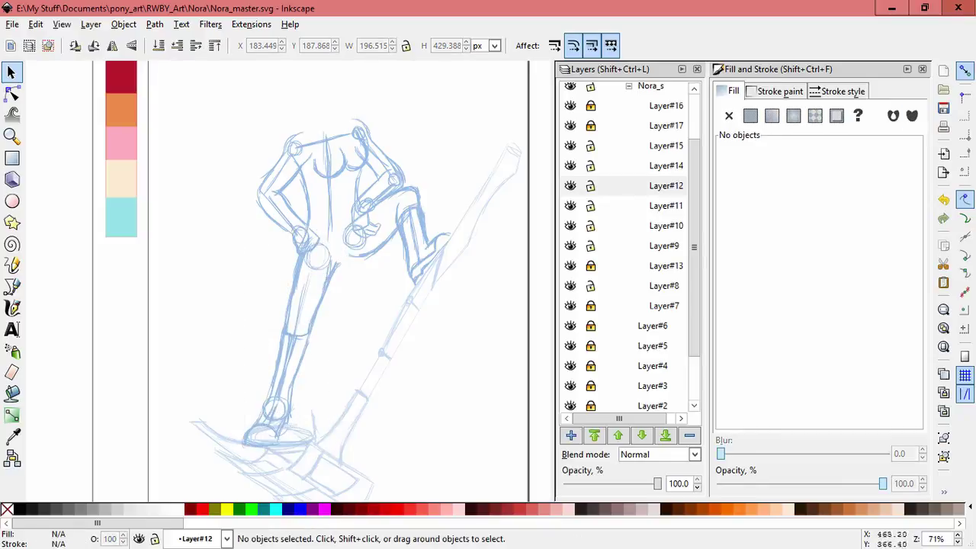
pyautogui.hotkey('ctrl', 'z')
# - Scale the standing leg's strokes to about 187 by 395 px and place them at about X 195, Y 222 px
pyautogui.moveTo(184, 215); pyautogui.dragTo(303, 441)
pyautogui.press('Escape')
pyautogui.moveTo(355, 225); pyautogui.dragTo(233, 443)
pyautogui.moveTo(305, 343); pyautogui.dragTo(303, 343)
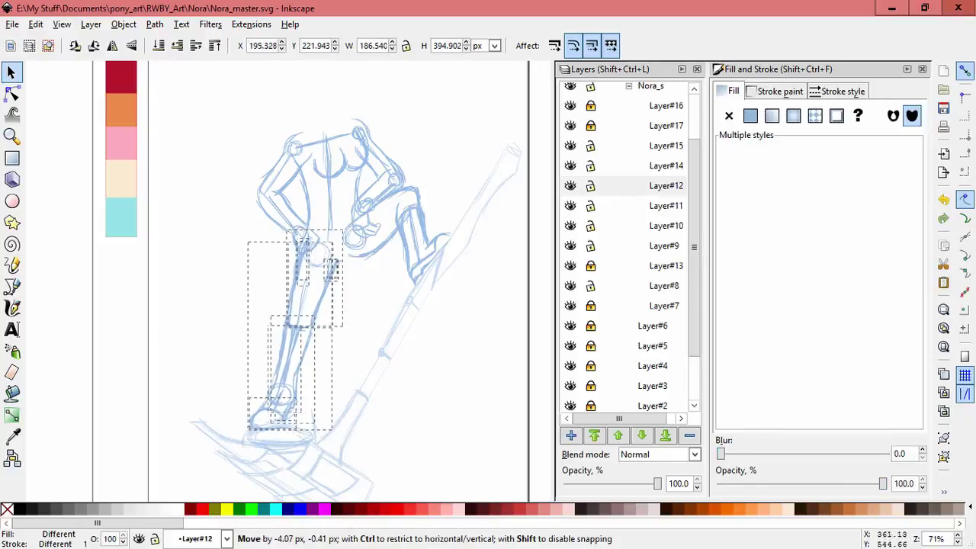
pyautogui.press('Escape')
# - Select the whole figure across its layers and move it to about X 178, Y 195 px on the hammer
pyautogui.click(665, 205)
pyautogui.hotkey('ctrl', 'alt', 'a')
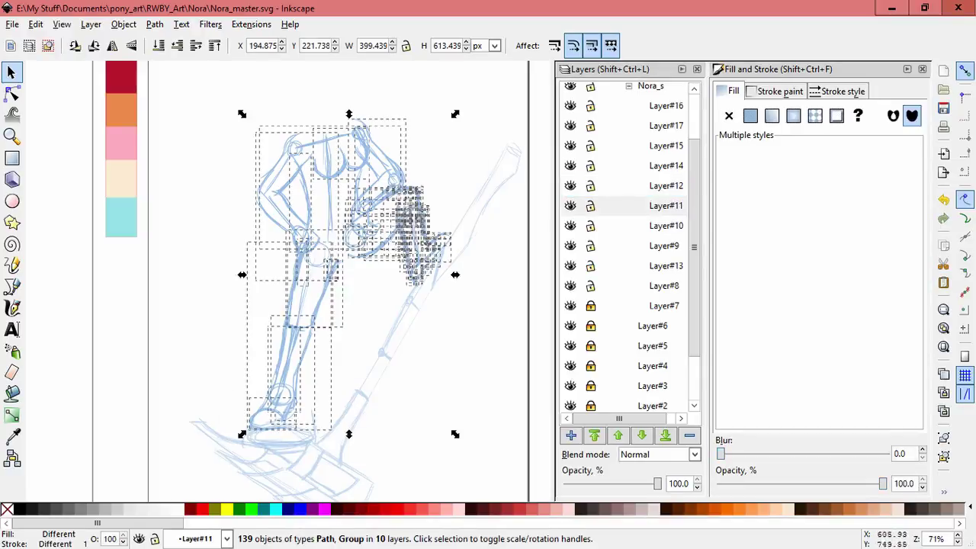
pyautogui.moveTo(294, 395); pyautogui.dragTo(290, 409)
pyautogui.scroll(2, 289, 409)
pyautogui.moveTo(436, 277); pyautogui.dragTo(426, 277)
pyautogui.press('Escape')
pyautogui.scroll(-2, 290, 282)
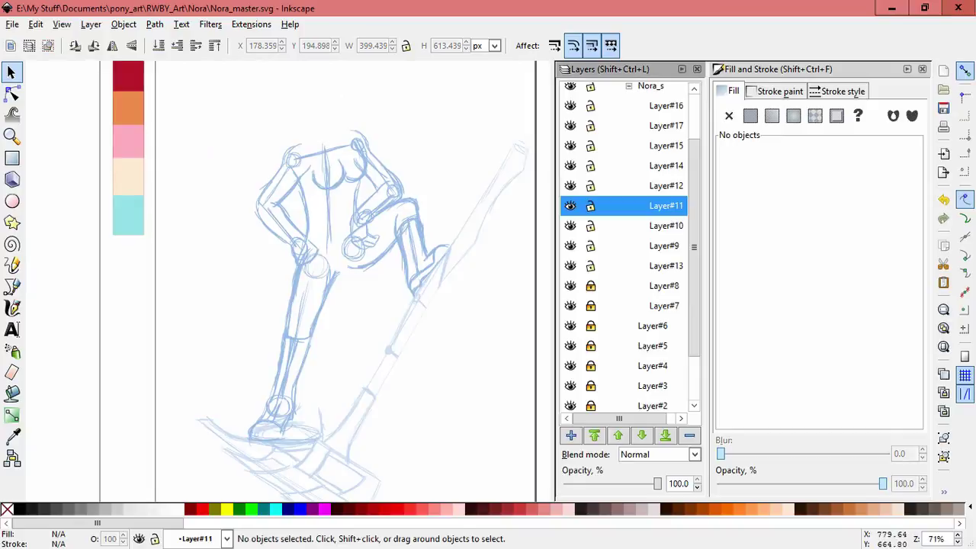
# - Add a layer named head above Layer#16 and create a sublayer inside it
pyautogui.scroll(1, 625, 251)
pyautogui.click(666, 165)
pyautogui.hotkey('shift', 'ctrl', 'n')
pyautogui.write('hea')
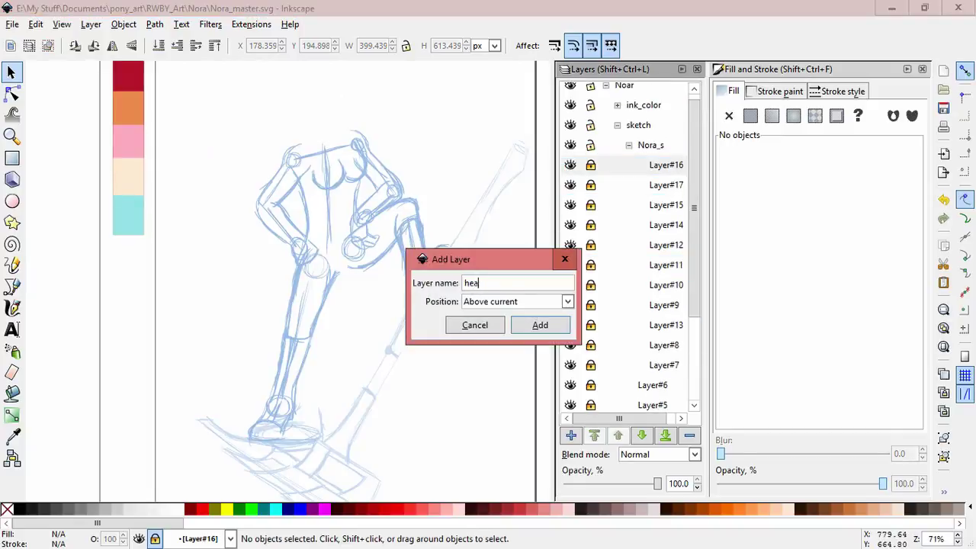
pyautogui.write('d')
pyautogui.press('Return')
pyautogui.hotkey('shift', 'ctrl', 'n')
pyautogui.press('Return')
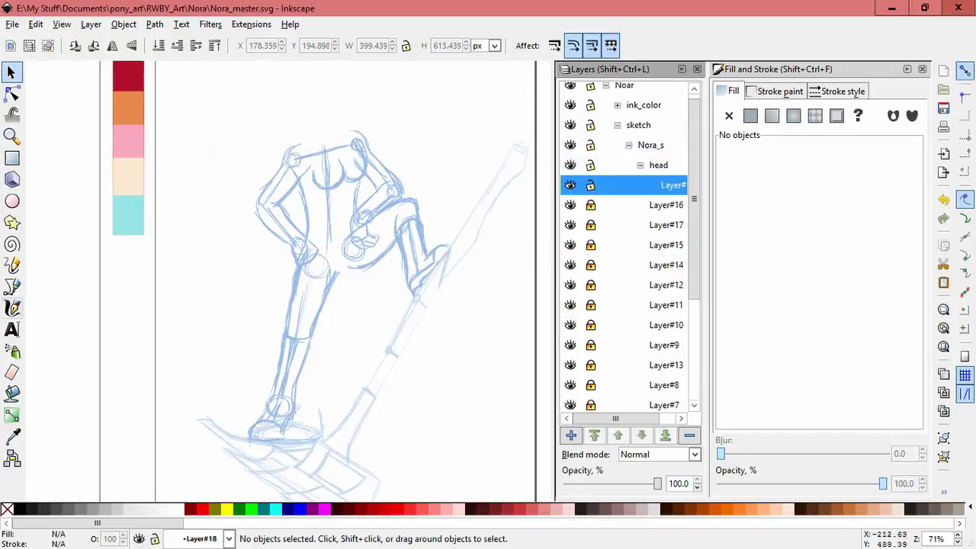
# - Add another layer inside head and draw the two neck lines rising from the shoulders with calligraphic strokes
pyautogui.press('c')
pyautogui.scroll(3, 340, 107)
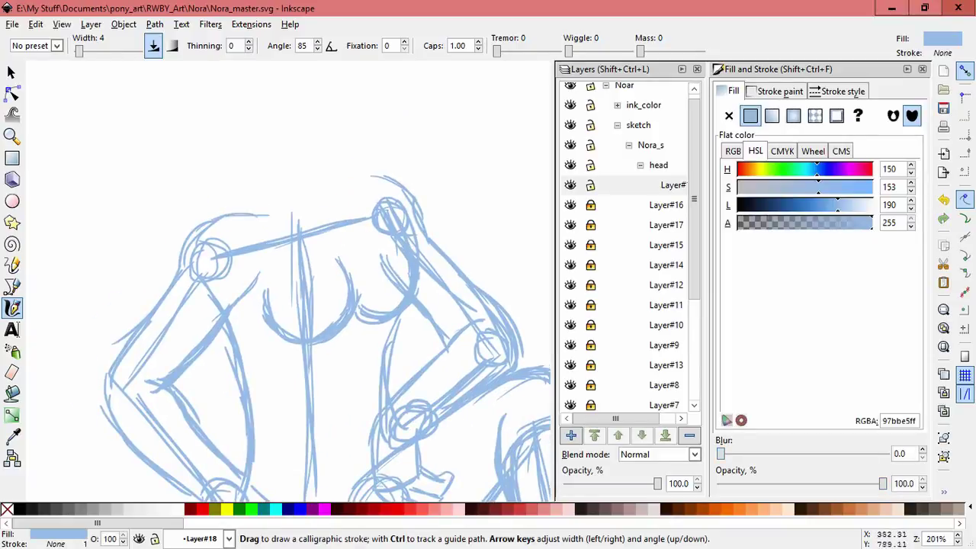
pyautogui.hotkey('shift', 'ctrl', 'n')
pyautogui.press('Return')
pyautogui.moveTo(273, 164); pyautogui.dragTo(252, 212)
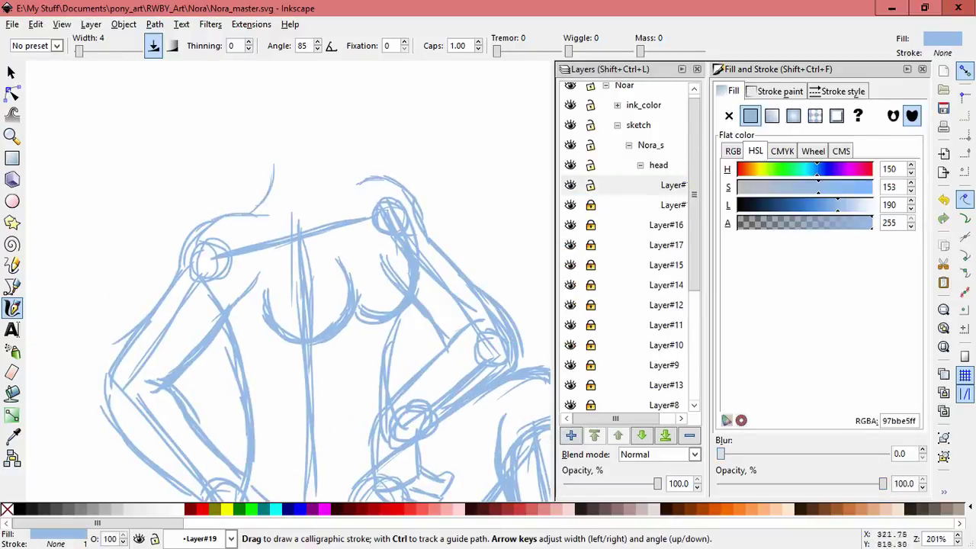
pyautogui.scroll(1, 322, 331)
pyautogui.press('Escape')
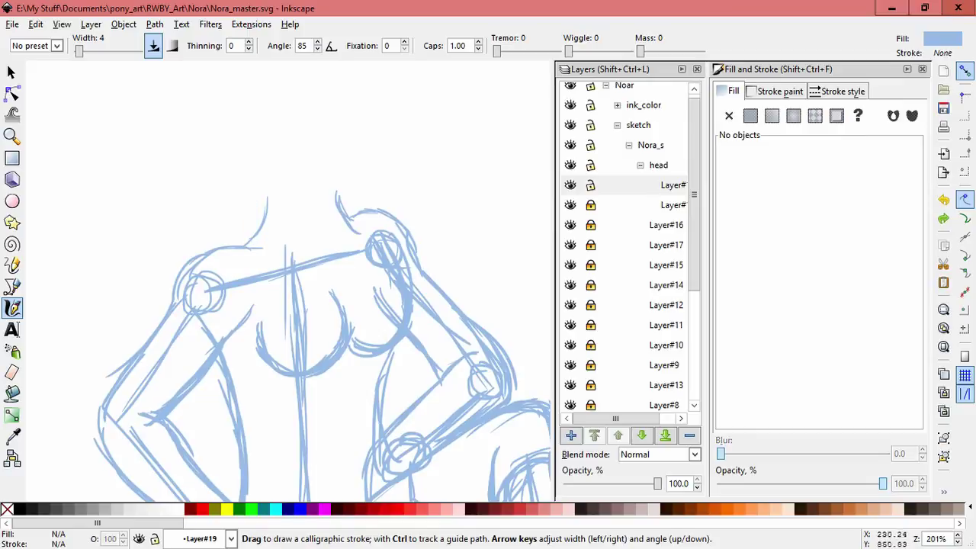
# - Adjust the neck strokes to about 88 by 40 px at X 292, Y 774 px
pyautogui.press('s')
pyautogui.hotkey('ctrl', 'a')
pyautogui.press('Escape')
pyautogui.hotkey('ctrl', 'a')
pyautogui.press('Escape')
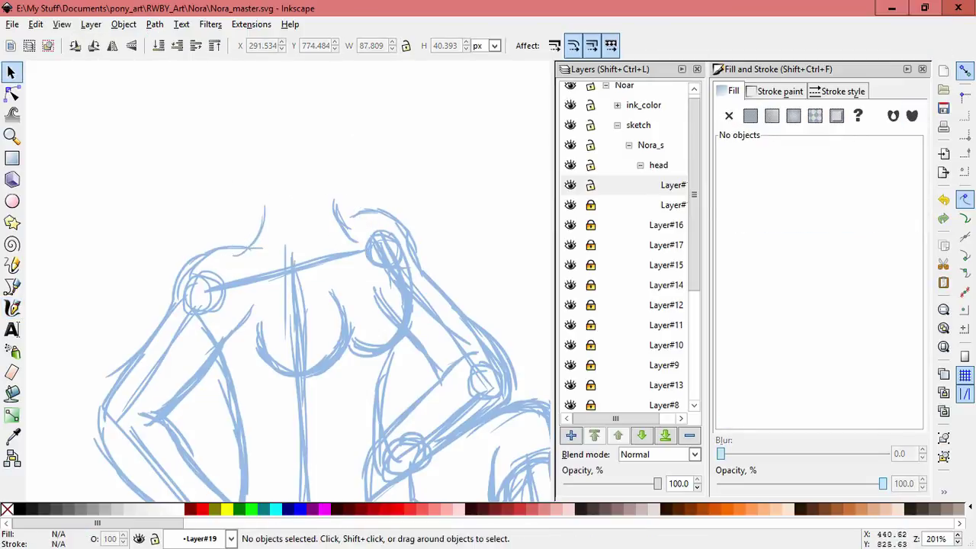
pyautogui.moveTo(295, 292); pyautogui.dragTo(283, 281)
# - Add a further layer inside head and draw a large oval for the head above the neck
pyautogui.hotkey('shift', 'ctrl', 'n')
pyautogui.press('Return')
pyautogui.press('c')
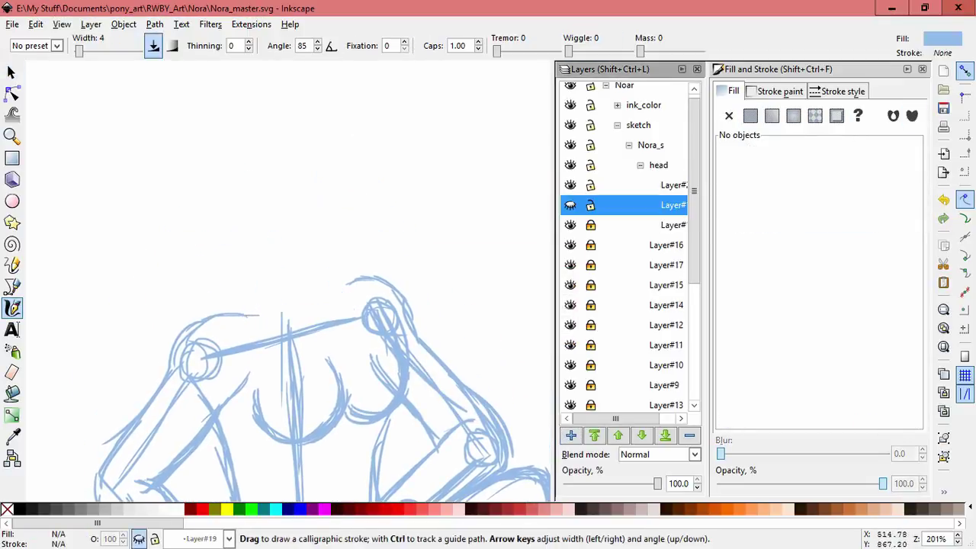
pyautogui.scroll(2, 314, 348)
pyautogui.moveTo(276, 131); pyautogui.dragTo(229, 229)
pyautogui.moveTo(235, 167); pyautogui.dragTo(231, 210)
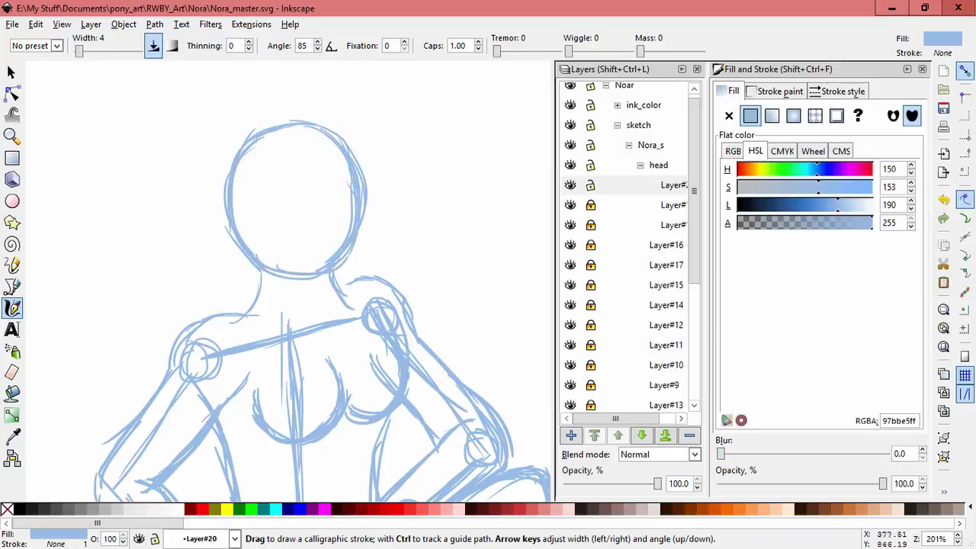
# - Group the head oval's strokes at about X 285, Y 813 px and set their layer's opacity to 50%
pyautogui.press('Escape')
pyautogui.press('s')
pyautogui.moveTo(412, 318)
pyautogui.mouseDown()
pyautogui.moveTo(226, 193)
pyautogui.moveTo(215, 110)
pyautogui.mouseUp()
pyautogui.hotkey('ctrl', 'g')
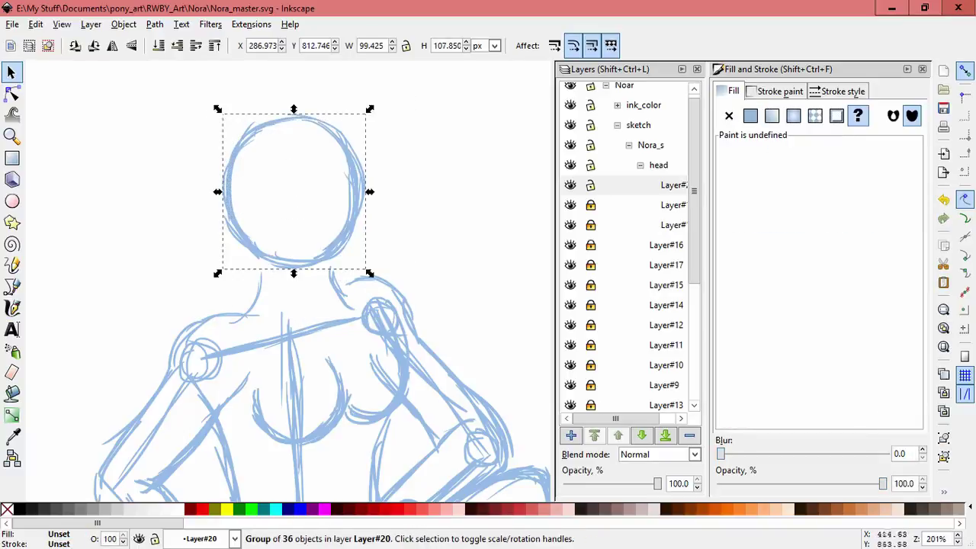
pyautogui.moveTo(658, 483); pyautogui.dragTo(620, 484)
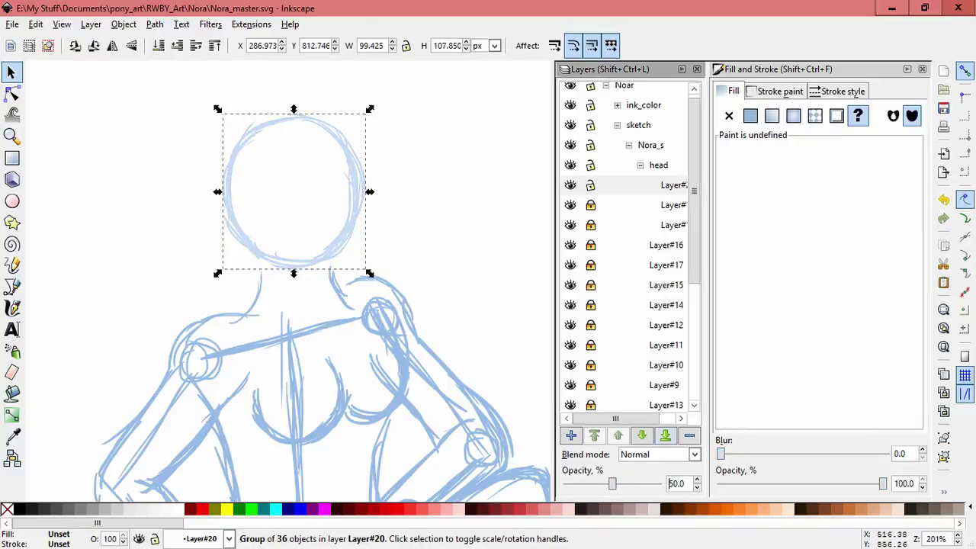
pyautogui.moveTo(242, 132); pyautogui.dragTo(242, 132)
# - Add a new layer above the oval and draw the face outline from the forehead along the cheek to the chin and jaw
pyautogui.hotkey('ctrl', 'shift', 'n')
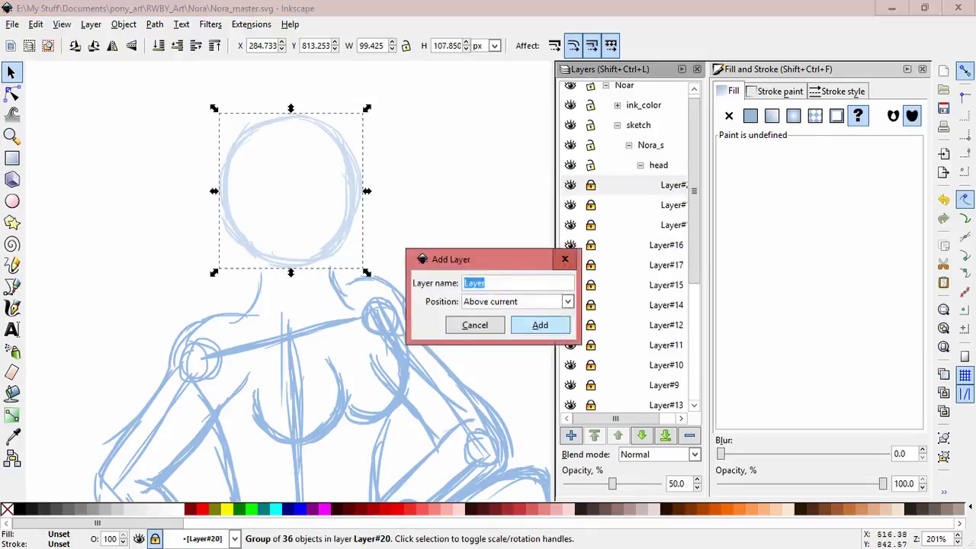
pyautogui.press('Return')
pyautogui.press('c')
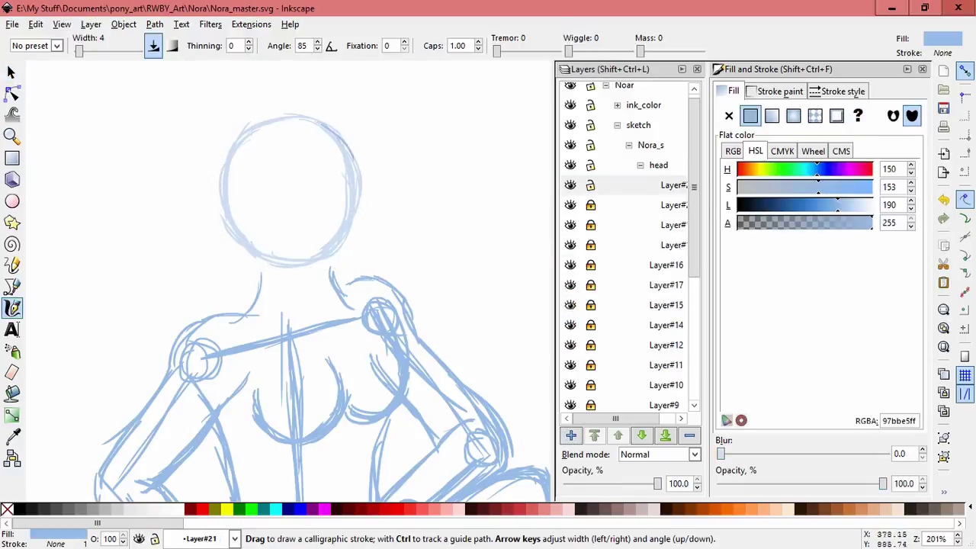
pyautogui.keyDown('ctrl'); pyautogui.scroll(1, 382, 183); pyautogui.keyUp('ctrl')
pyautogui.moveTo(352, 164); pyautogui.dragTo(343, 222)
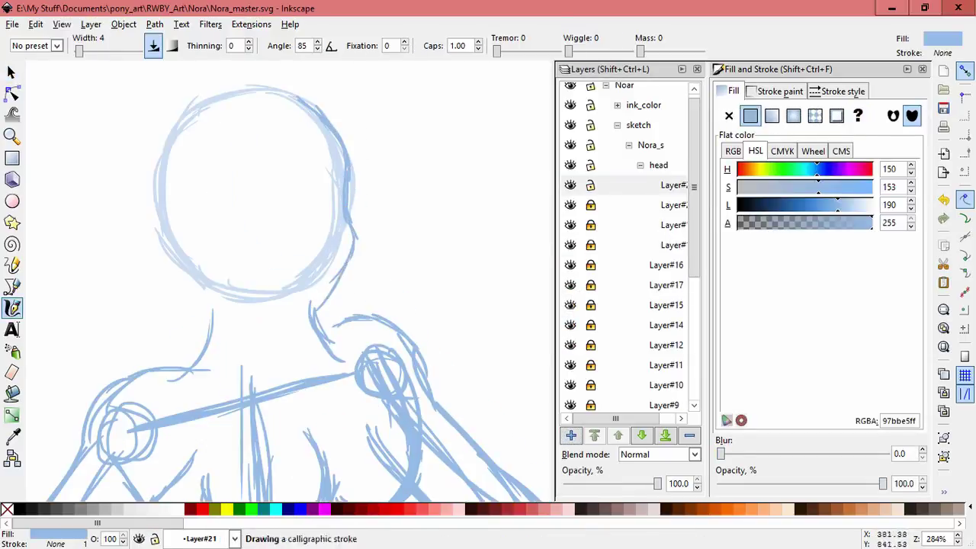
pyautogui.moveTo(312, 306); pyautogui.dragTo(306, 314)
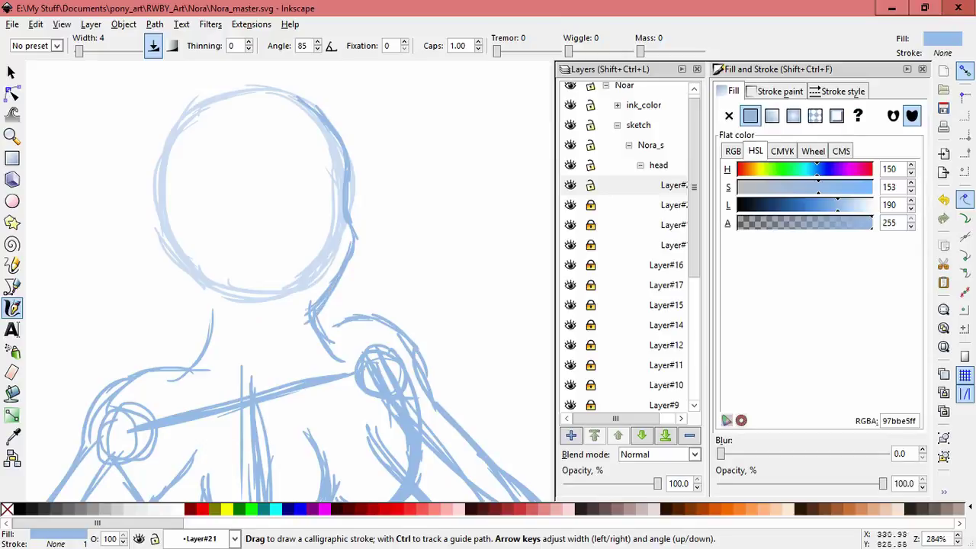
# - Shift all face outline strokes slightly outward to about X 319, Y 803 px
pyautogui.press('F1')
pyautogui.hotkey('ctrl', 'a')
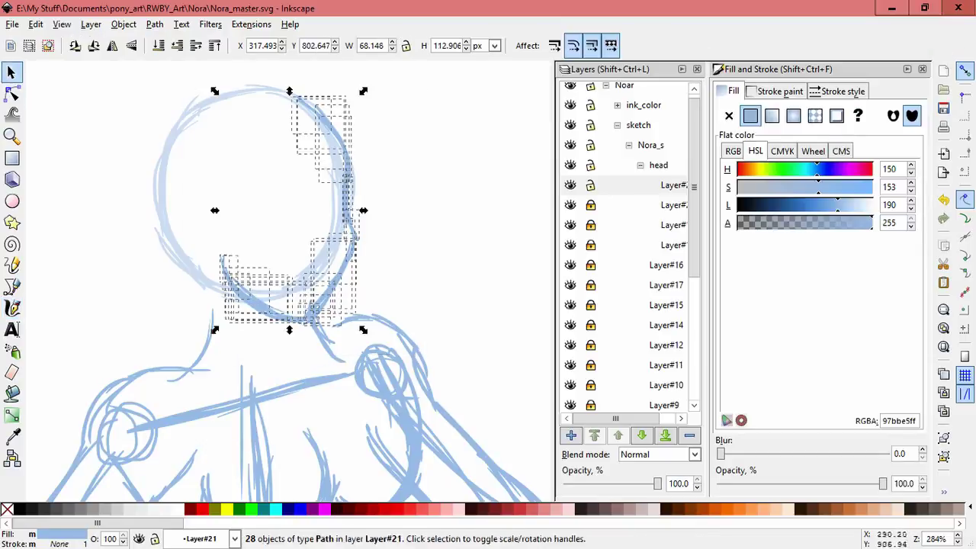
pyautogui.moveTo(335, 344)
pyautogui.mouseDown()
pyautogui.moveTo(221, 263)
pyautogui.moveTo(315, 329)
pyautogui.mouseUp()
pyautogui.click(233, 293)
pyautogui.press('Escape')
pyautogui.hotkey('ctrl', 'a')
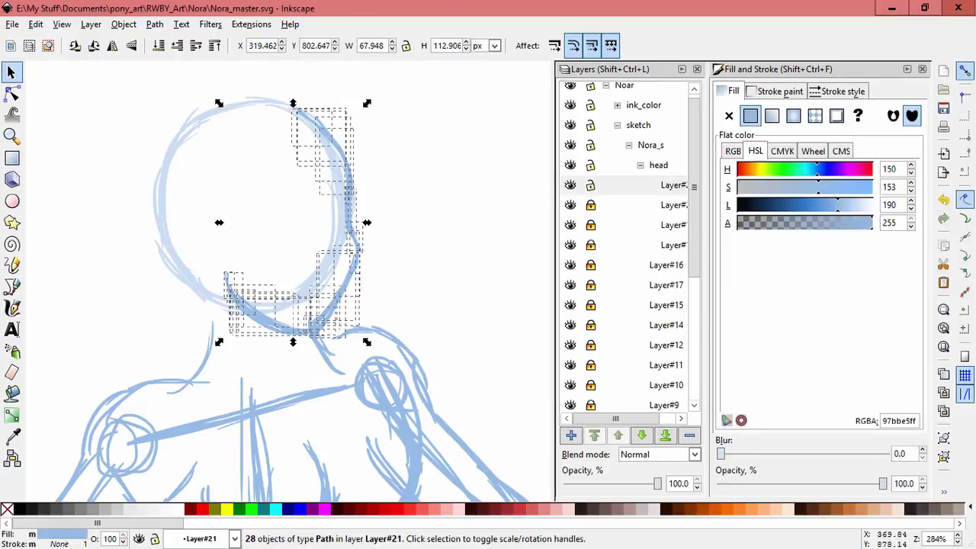
# - Draw the outline of the crown and the back of the head along the oval, running down into the neck
pyautogui.press('c')
pyautogui.moveTo(211, 112); pyautogui.dragTo(249, 99)
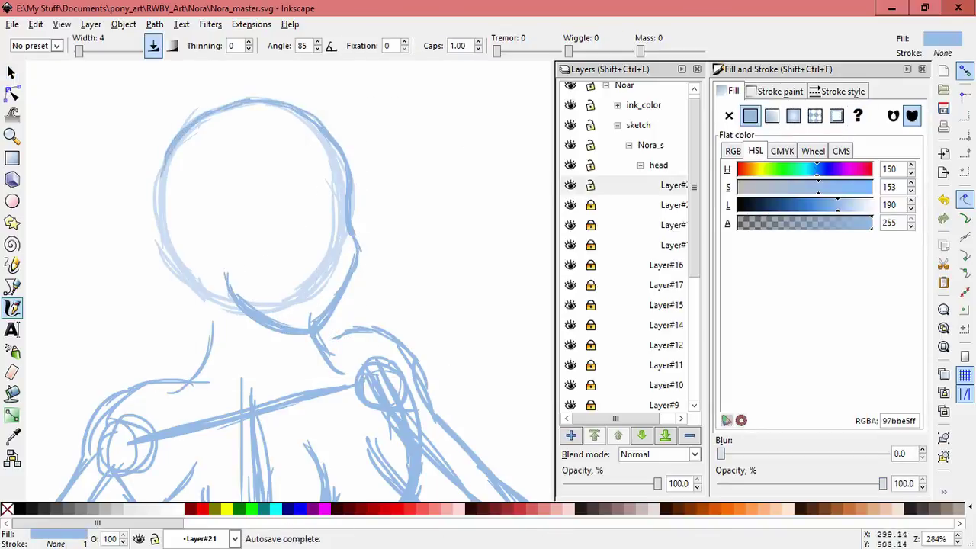
pyautogui.moveTo(165, 148); pyautogui.dragTo(191, 276)
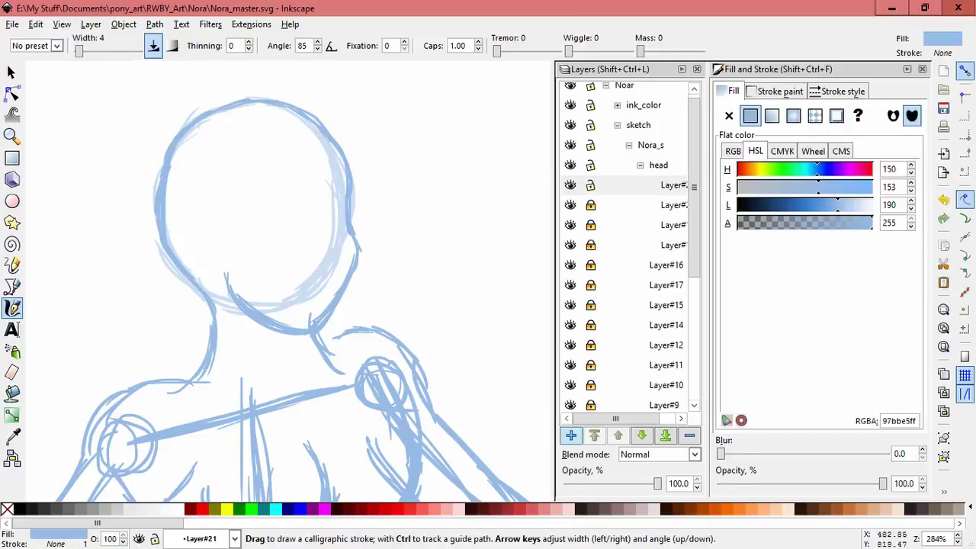
# - Add a new layer above the face outline and draw short nose strokes just inside the face edge
pyautogui.hotkey('ctrl', 'shift', 'n')
pyautogui.press('Return')
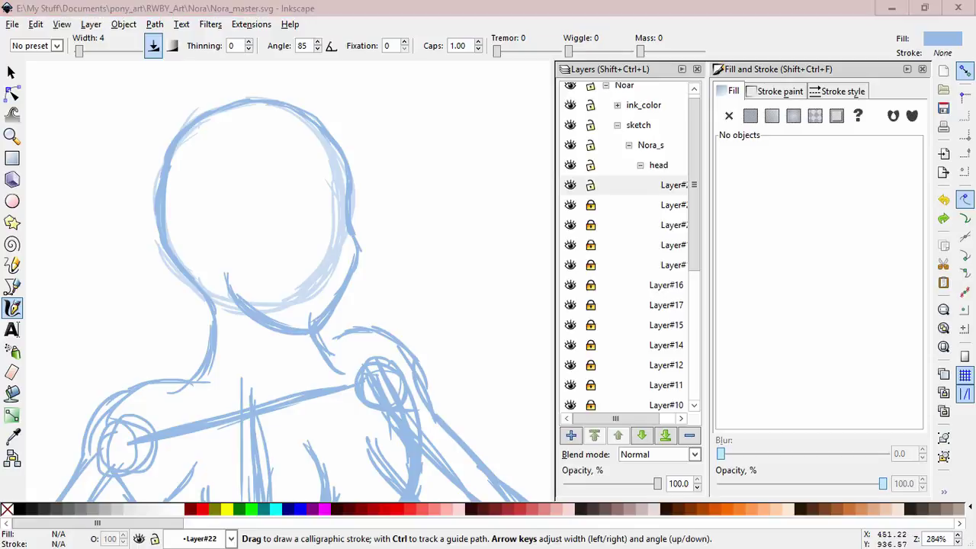
pyautogui.moveTo(374, 177); pyautogui.dragTo(401, 242)
pyautogui.hotkey('ctrl', 'z')
pyautogui.click(11, 72)
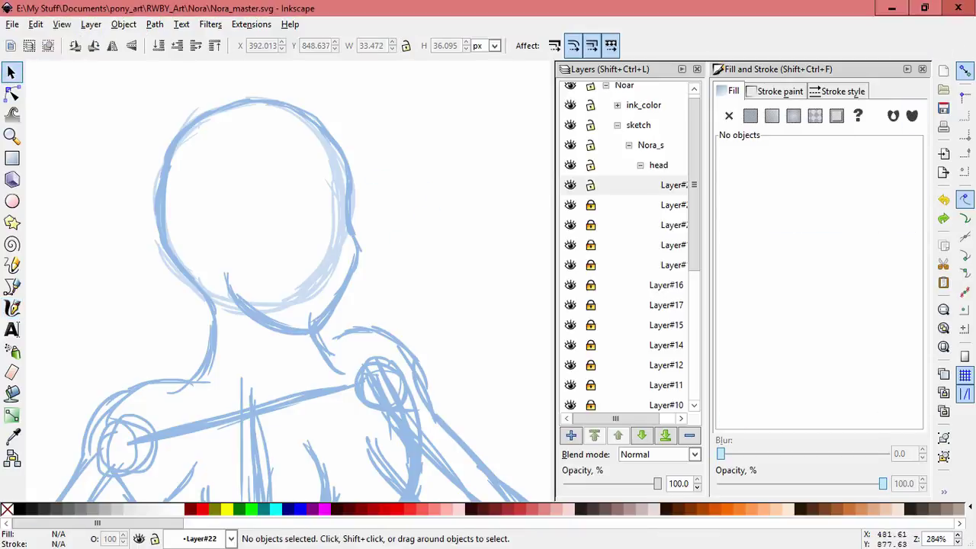
pyautogui.click(360, 333)
pyautogui.click(11, 308)
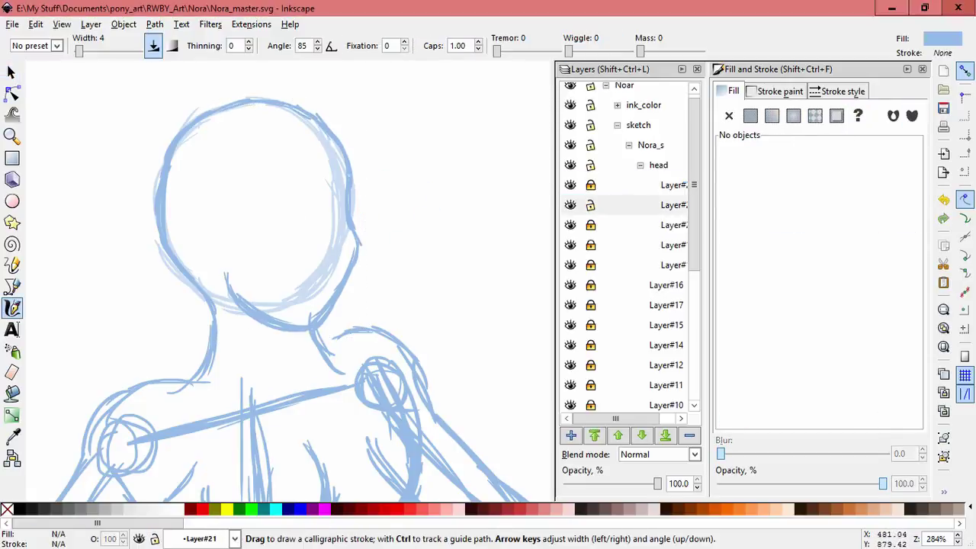
pyautogui.click(590, 204)
pyautogui.click(590, 184)
pyautogui.scroll(1, 355, 218)
pyautogui.moveTo(355, 218); pyautogui.dragTo(352, 255)
# - Add a layer named eyes inside head, with a further layer inside it
pyautogui.press('Escape')
pyautogui.hotkey('ctrl', 'shift', 'n')
pyautogui.write('eyes')
pyautogui.press('Return')
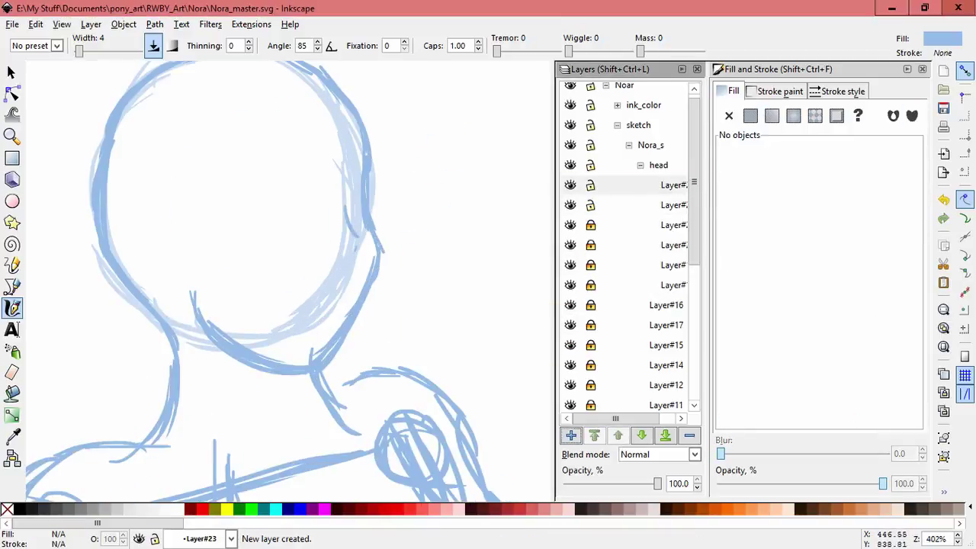
pyautogui.hotkey('ctrl', 'shift', 'n')
pyautogui.press('Return')
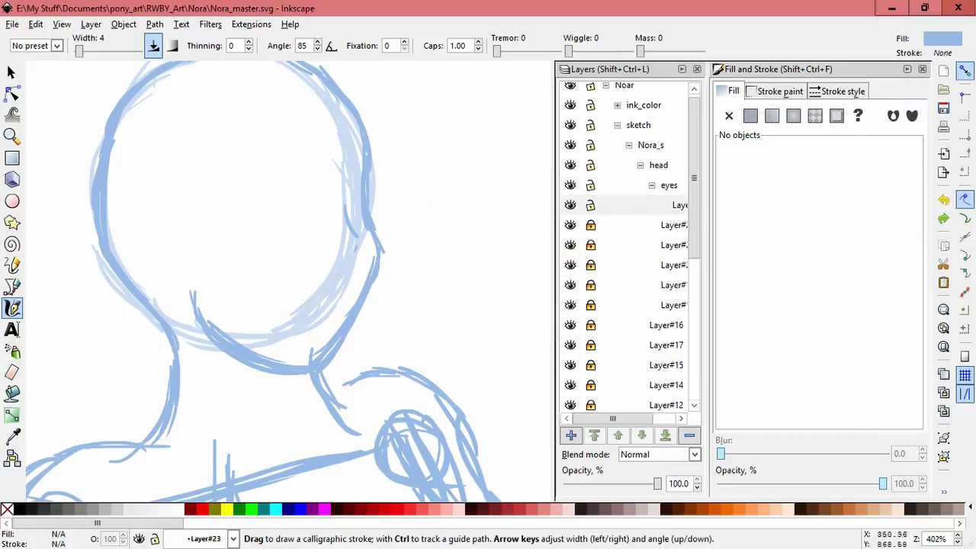
# - Move the two short nose strokes slightly inward from the face edge and return to the layer inside eyes
pyautogui.press('s')
pyautogui.moveTo(335, 198); pyautogui.dragTo(366, 260)
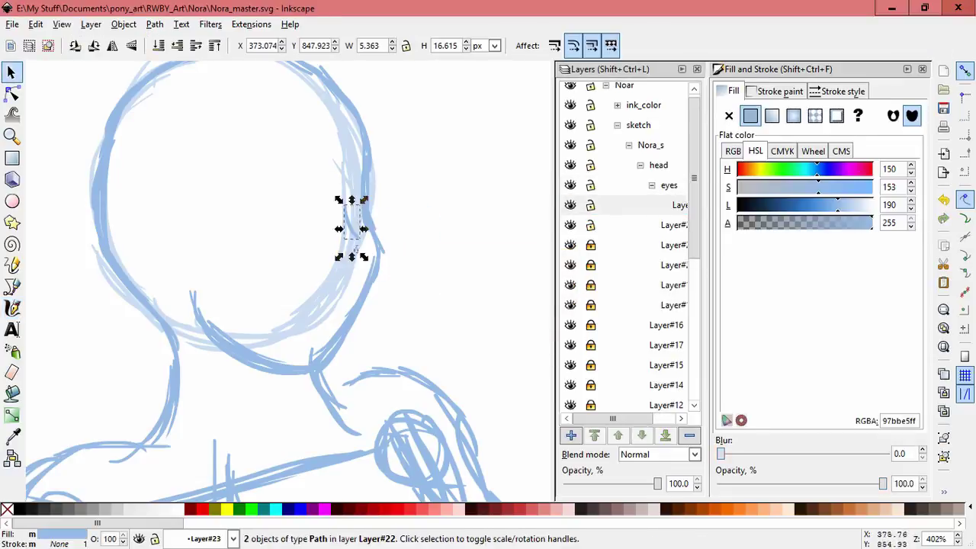
pyautogui.press('Escape')
pyautogui.click(670, 205)
pyautogui.press('c')
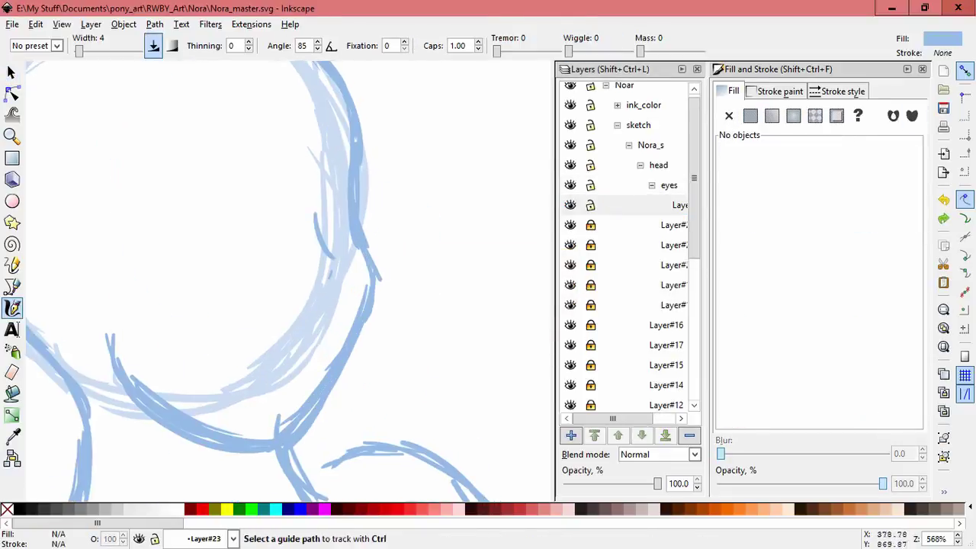
# - Draw the upper lash line and lower lid of the near eye and of the far eye at the face edge
pyautogui.scroll(1, 391, 202)
pyautogui.moveTo(335, 174); pyautogui.dragTo(359, 162)
pyautogui.hscroll(-2, 358, 162)
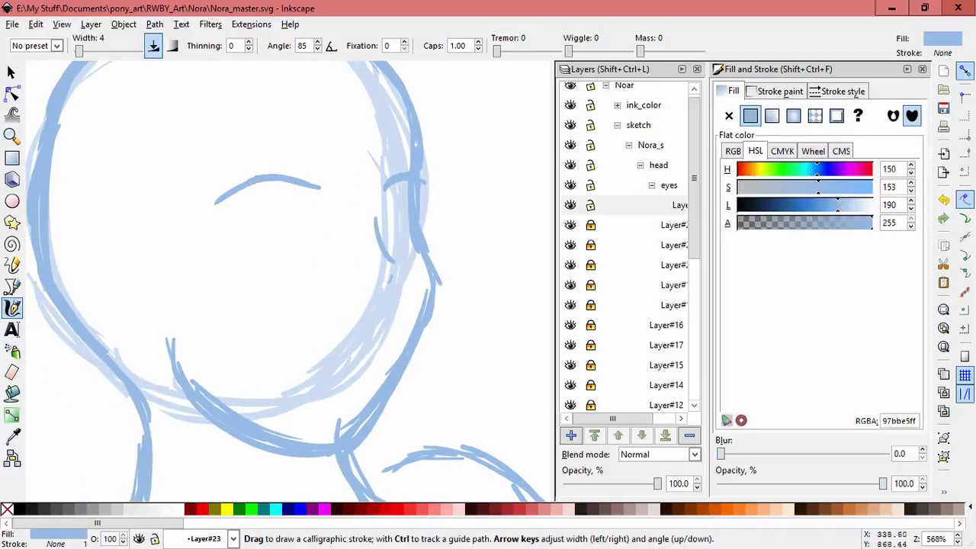
pyautogui.moveTo(324, 192)
pyautogui.mouseDown()
pyautogui.moveTo(255, 183)
pyautogui.moveTo(197, 202)
pyautogui.mouseUp()
pyautogui.moveTo(243, 276); pyautogui.dragTo(315, 268)
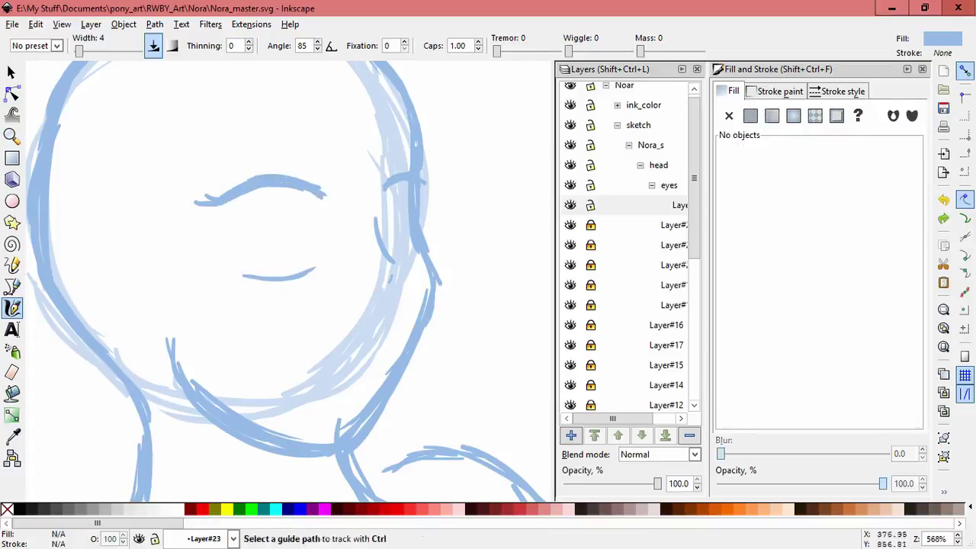
# - Add another layer inside eyes and draw the near eye's oval iris, pupil and small round highlight
pyautogui.hotkey('shift', 'ctrl', 'n')
pyautogui.press('Return')
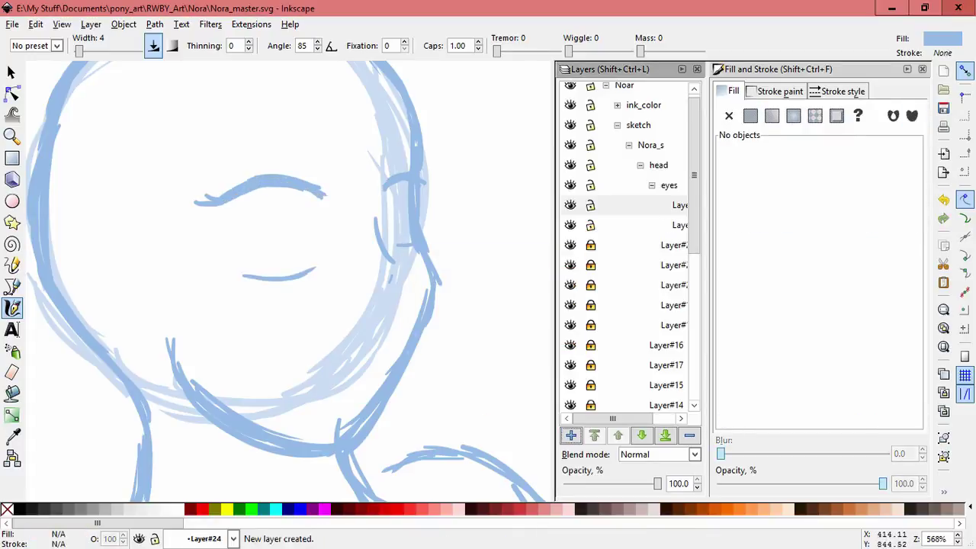
pyautogui.moveTo(255, 192)
pyautogui.mouseDown()
pyautogui.moveTo(253, 232)
pyautogui.moveTo(276, 273)
pyautogui.mouseUp()
pyautogui.moveTo(251, 238); pyautogui.dragTo(276, 278)
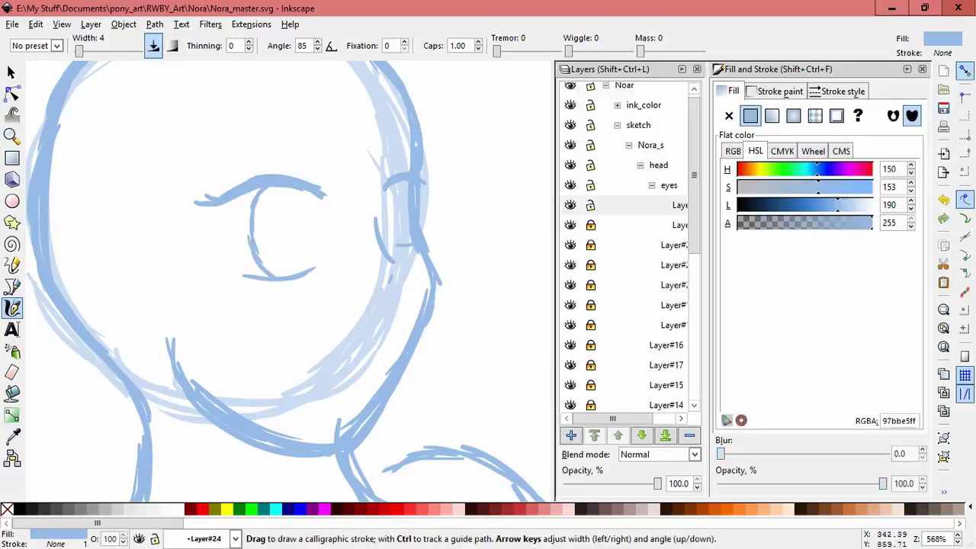
pyautogui.moveTo(249, 208); pyautogui.dragTo(274, 274)
pyautogui.moveTo(311, 195); pyautogui.dragTo(313, 214)
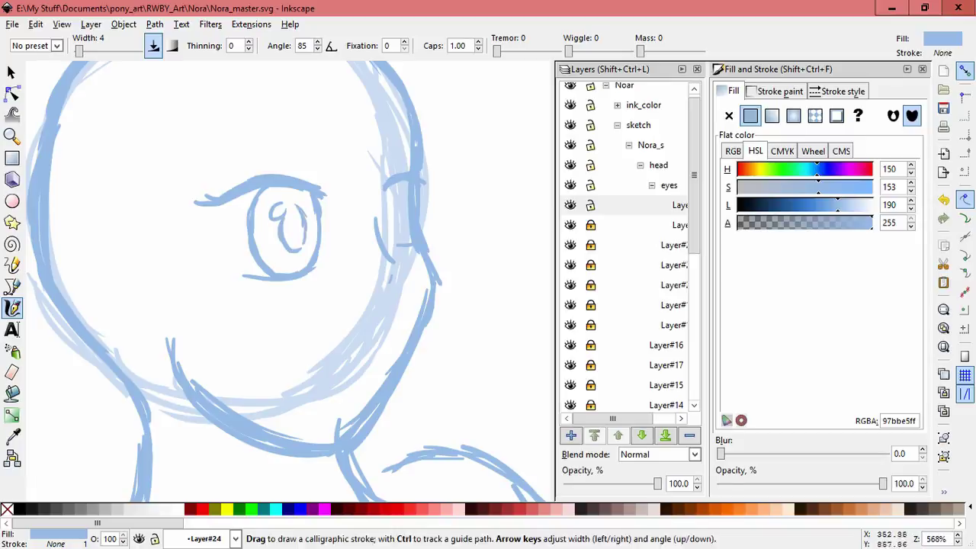
# - Draw the far eye's narrow iris and pupil, and undo a trial shading of the near pupil
pyautogui.keyDown('ctrl'); pyautogui.scroll(2, 420, 225); pyautogui.keyUp('ctrl')
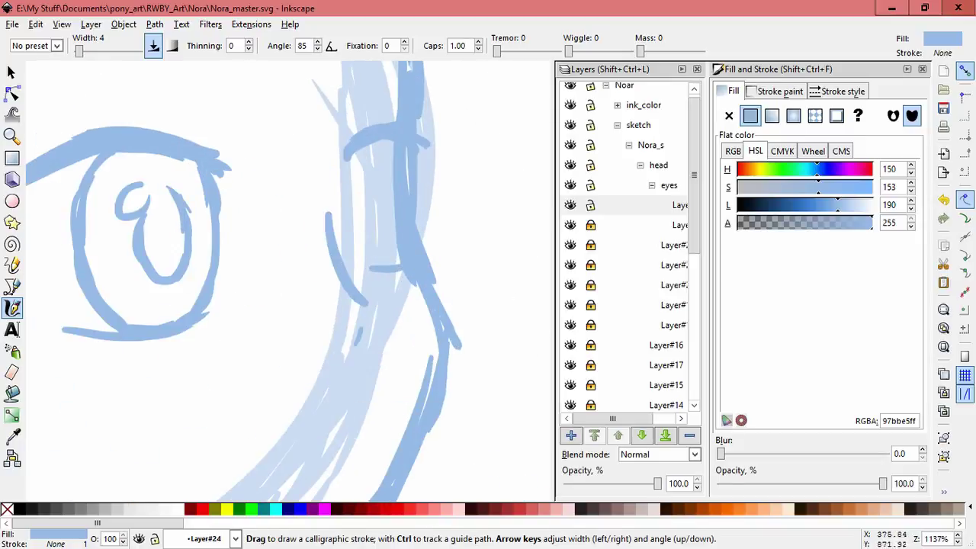
pyautogui.moveTo(392, 264); pyautogui.dragTo(380, 141)
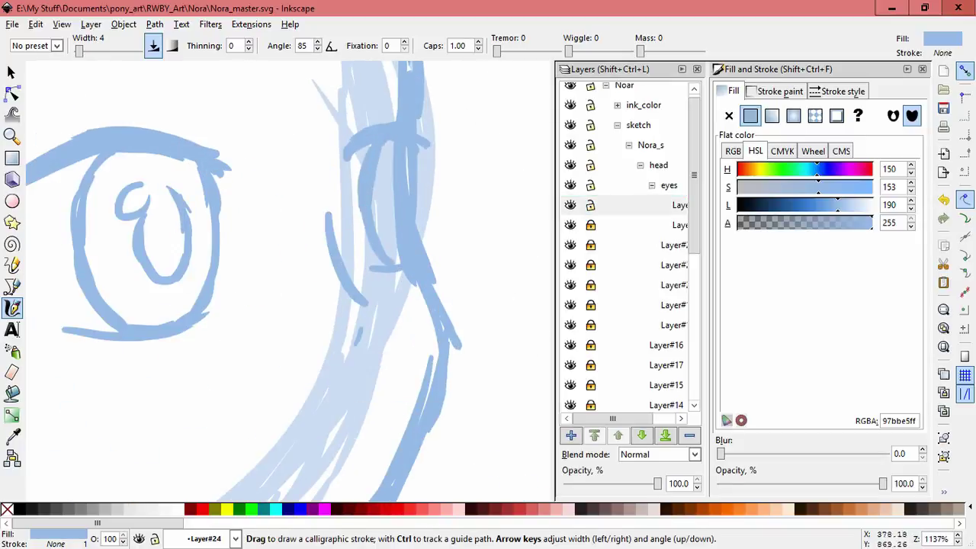
pyautogui.moveTo(387, 259); pyautogui.dragTo(395, 192)
pyautogui.moveTo(153, 242)
pyautogui.mouseDown()
pyautogui.moveTo(155, 199)
pyautogui.moveTo(172, 267)
pyautogui.mouseUp()
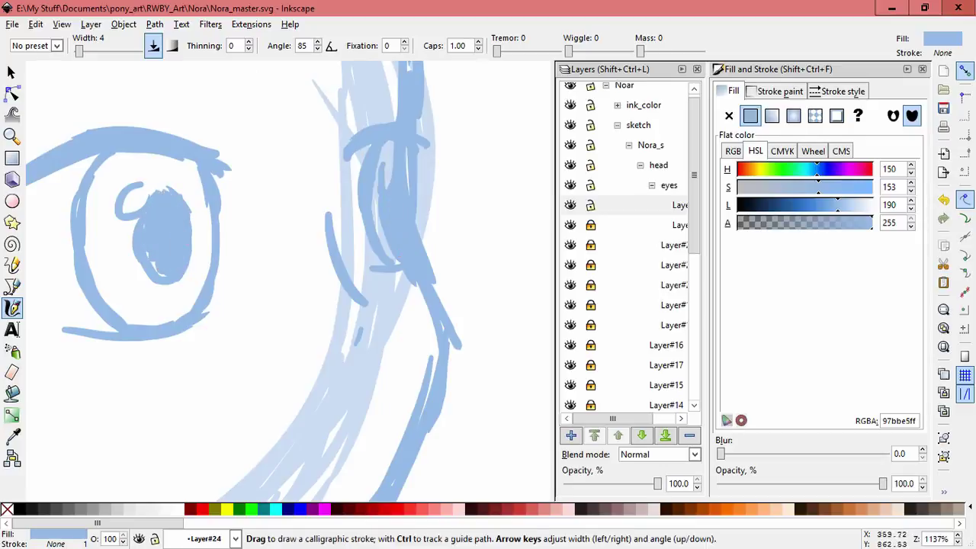
pyautogui.keyDown('ctrl'); pyautogui.scroll(-2, 370, 125); pyautogui.keyUp('ctrl')
pyautogui.hotkey('ctrl', 'z')
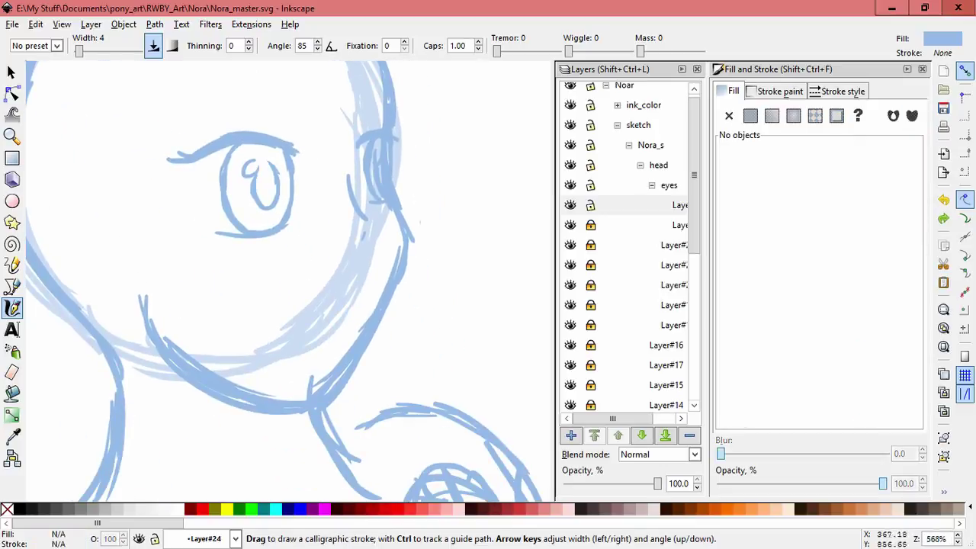
# - Add a new layer above the nose layer and sketch a first open smile below the near eye
pyautogui.scroll(-1, 284, 282)
pyautogui.hotkey('ctrl', 'shift', 'n')
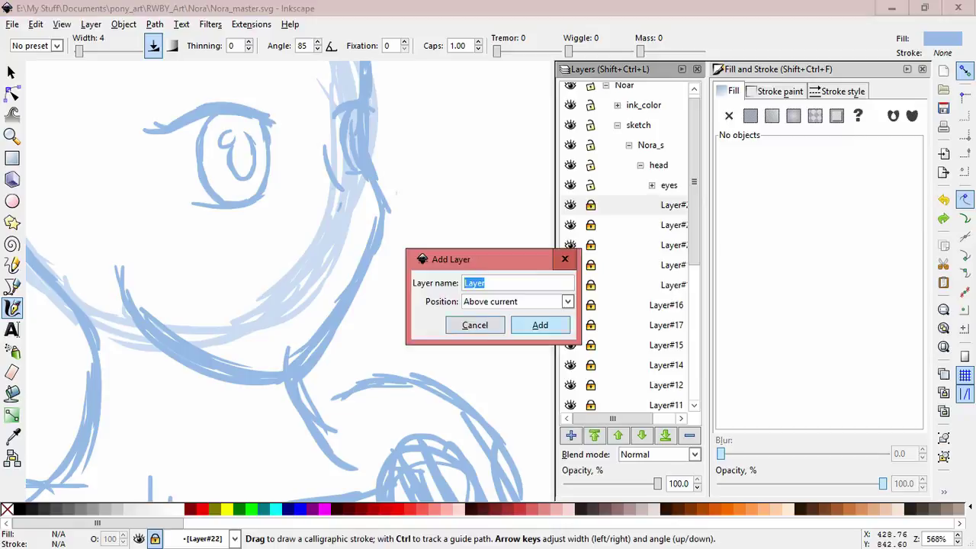
pyautogui.press('Return')
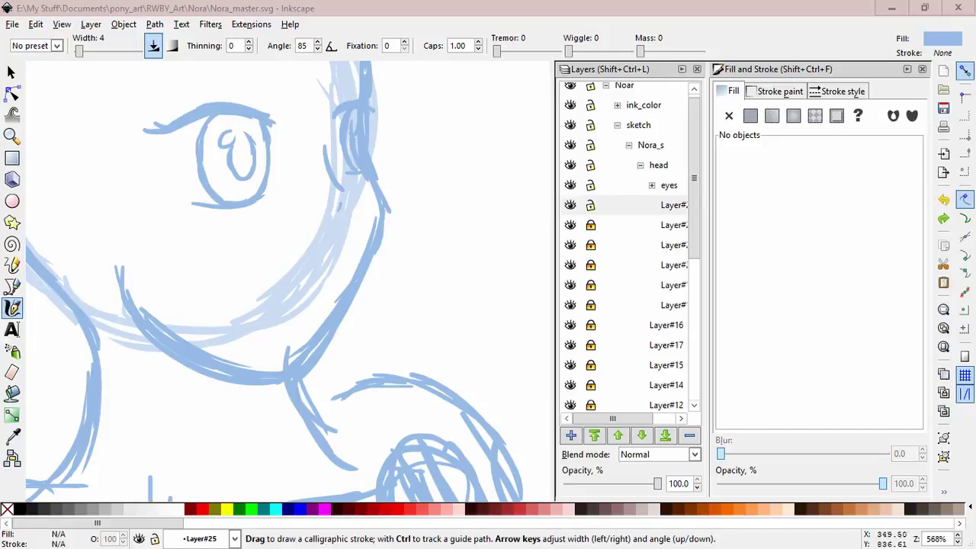
pyautogui.moveTo(245, 276)
pyautogui.mouseDown()
pyautogui.moveTo(338, 250)
pyautogui.moveTo(299, 254)
pyautogui.mouseUp()
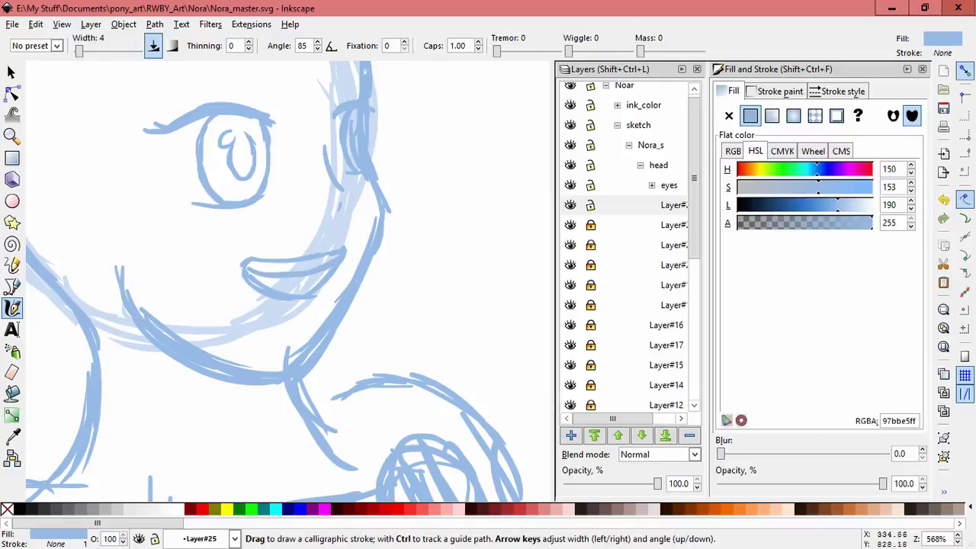
# - Redraw the open smile wider, with an upper lip line, a mouth corner, a lower lip curve and a teeth line
pyautogui.press('Escape')
pyautogui.scroll(2, 262, 281)
pyautogui.moveTo(262, 245); pyautogui.dragTo(284, 244)
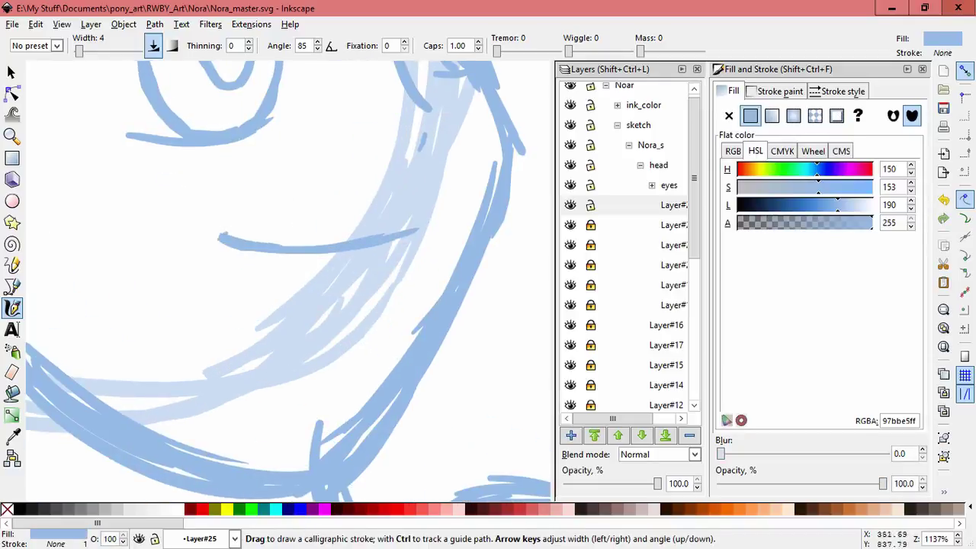
pyautogui.moveTo(222, 254)
pyautogui.mouseDown()
pyautogui.moveTo(355, 312)
pyautogui.moveTo(424, 229)
pyautogui.mouseUp()
pyautogui.moveTo(385, 275); pyautogui.dragTo(451, 206)
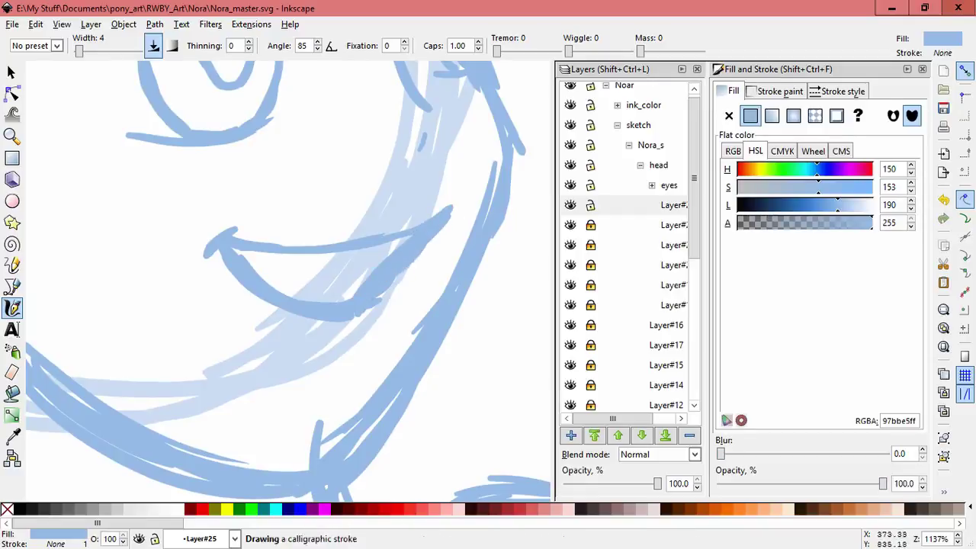
pyautogui.moveTo(232, 259); pyautogui.dragTo(365, 250)
# - Unlock the eye and nose layers, select the eye and mouth strokes together and scale them up slightly
pyautogui.scroll(-2, 259, 320)
pyautogui.press('s')
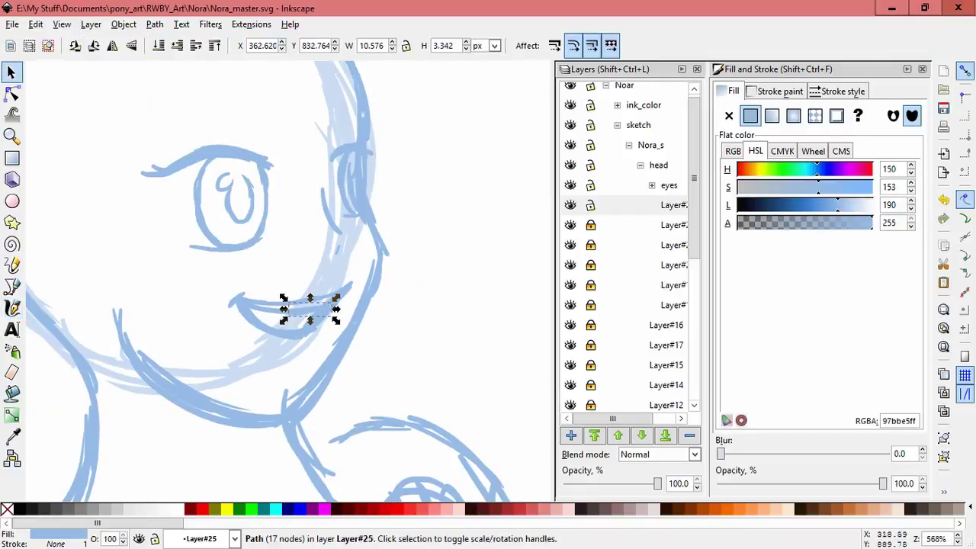
pyautogui.hotkey('ctrl', 'a')
pyautogui.hotkey('ctrl', 'alt', 'a')
pyautogui.click(590, 265)
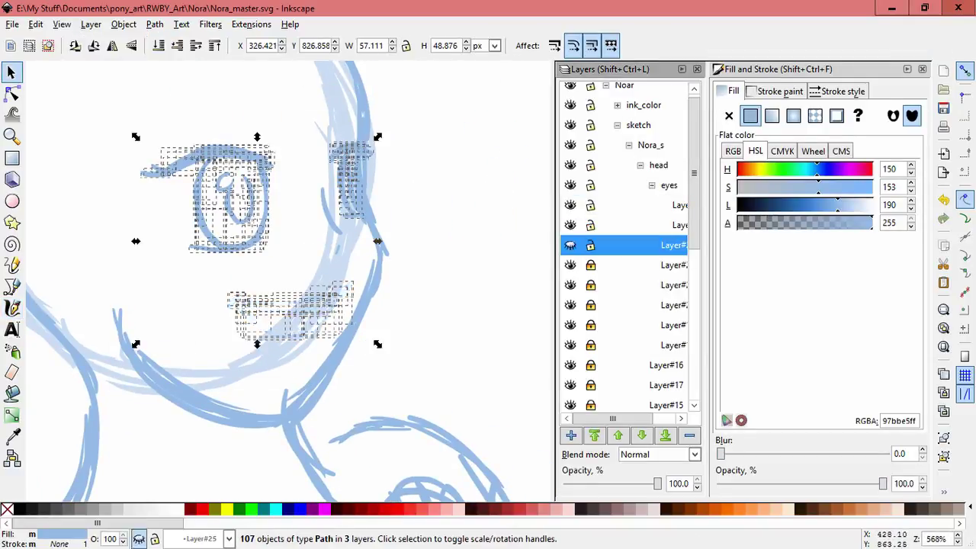
pyautogui.hotkey('ctrl', 'alt', 'a')
pyautogui.moveTo(136, 344); pyautogui.dragTo(107, 369)
pyautogui.press('Escape')
# - Move the mouth strokes to about X 345, Y 823 px and lock the mouth and nose layers
pyautogui.moveTo(229, 304); pyautogui.dragTo(254, 251)
pyautogui.click(377, 267)
pyautogui.moveTo(378, 267); pyautogui.dragTo(385, 260)
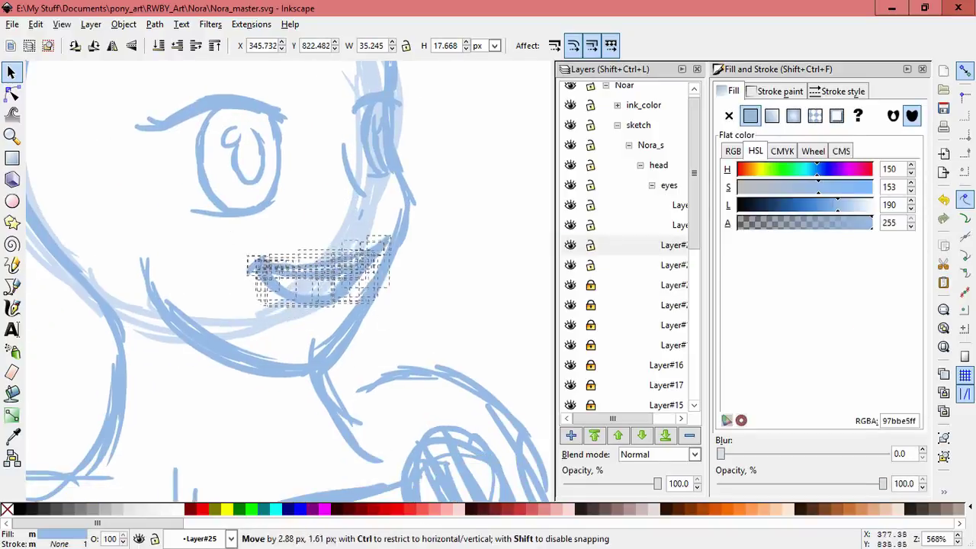
pyautogui.press('Escape')
pyautogui.scroll(-3, 288, 282)
pyautogui.scroll(3, 288, 282)
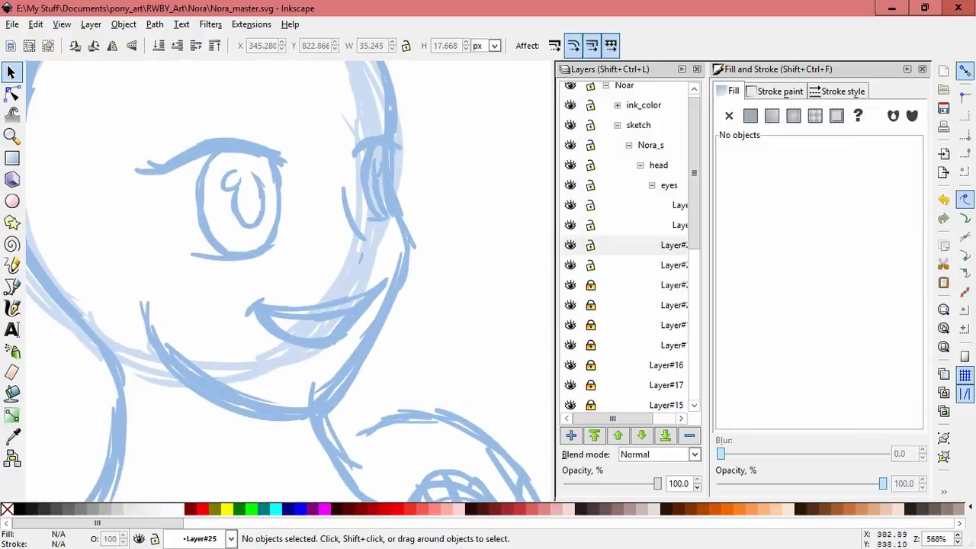
pyautogui.click(321, 312)
pyautogui.click(155, 538)
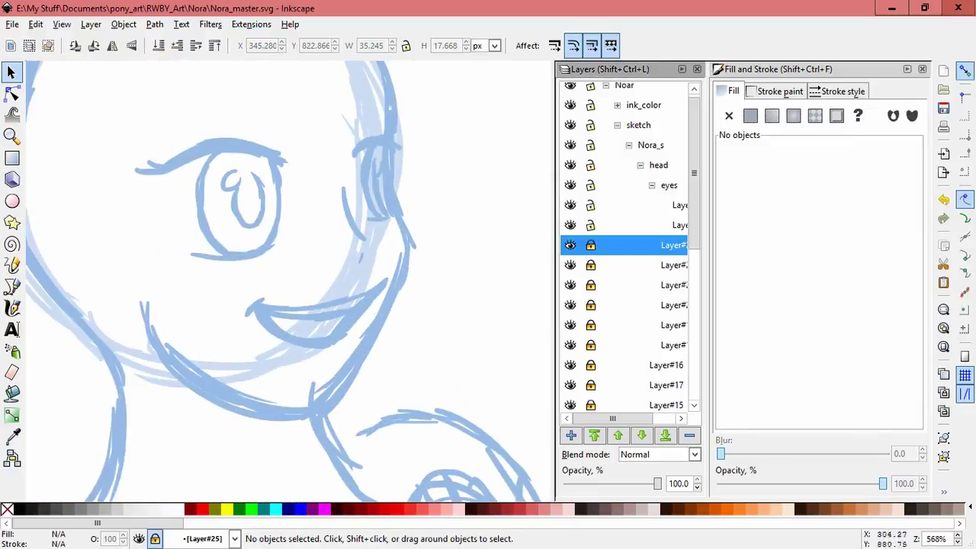
# - Scale both eyes down slightly and reposition the far eye at about X 373, Y 852 px
pyautogui.hotkey('ctrl', 'alt', 'a')
pyautogui.moveTo(127, 125); pyautogui.dragTo(145, 134)
pyautogui.press('Escape')
pyautogui.moveTo(114, 91); pyautogui.dragTo(343, 87)
pyautogui.press('Escape')
pyautogui.click(373, 183)
pyautogui.moveTo(378, 141); pyautogui.dragTo(367, 142)
pyautogui.press('Escape')
pyautogui.scroll(-1, 285, 281)
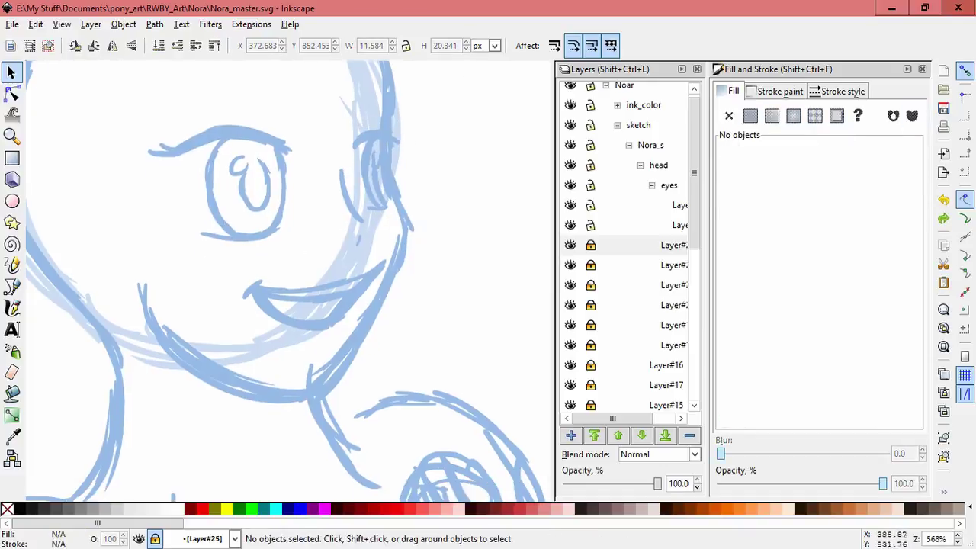
# - Lock the eye layers, unlock the mouth layer and skew all mouth strokes horizontally
pyautogui.moveTo(233, 255); pyautogui.dragTo(393, 340)
pyautogui.click(320, 301)
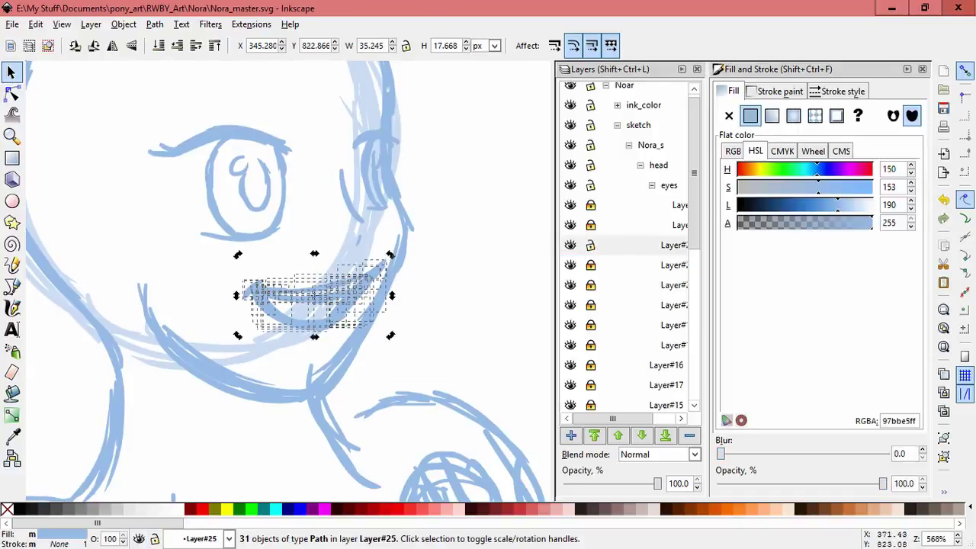
pyautogui.moveTo(314, 337); pyautogui.dragTo(326, 336)
pyautogui.press('Escape')
# - Delete the teeth line strokes from inside the mouth
pyautogui.keyDown('ctrl'); pyautogui.scroll(1, 400, 268); pyautogui.keyUp('ctrl')
pyautogui.click(328, 297)
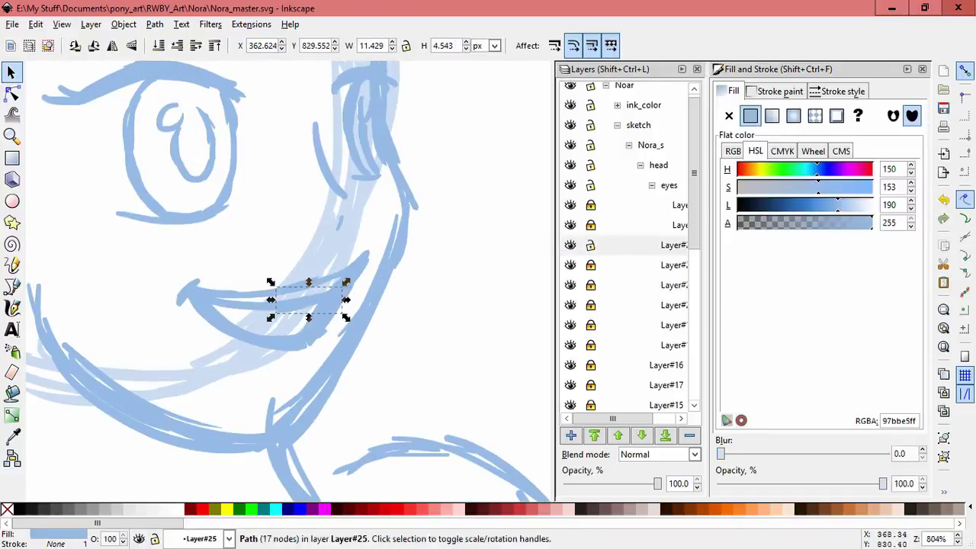
pyautogui.click(244, 305)
pyautogui.moveTo(251, 312); pyautogui.dragTo(437, 308)
pyautogui.hotkey('ctrl', 'z')
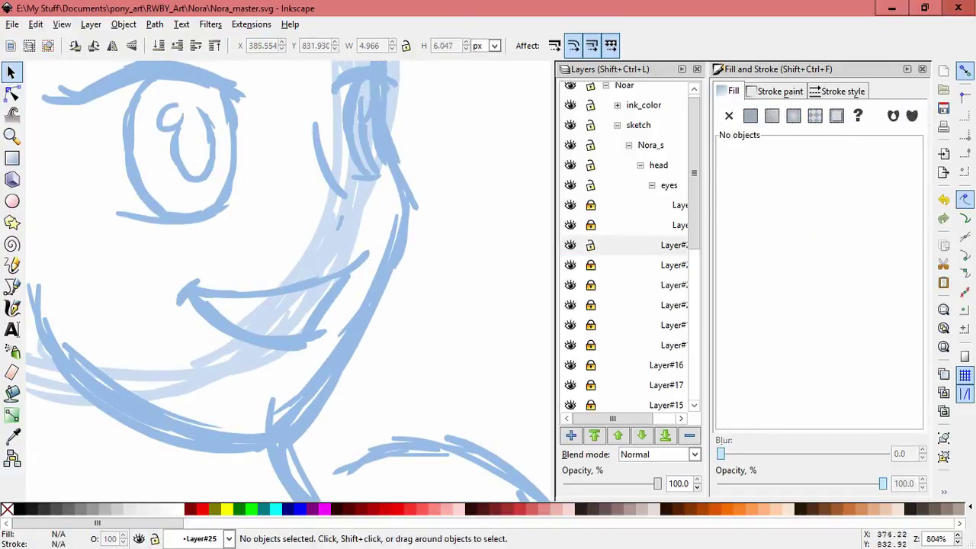
# - Delete the line closing the mouth's far side and raise the upper lip strokes slightly
pyautogui.moveTo(232, 324); pyautogui.dragTo(333, 369)
pyautogui.moveTo(422, 238); pyautogui.dragTo(183, 315)
pyautogui.moveTo(276, 302); pyautogui.dragTo(276, 293)
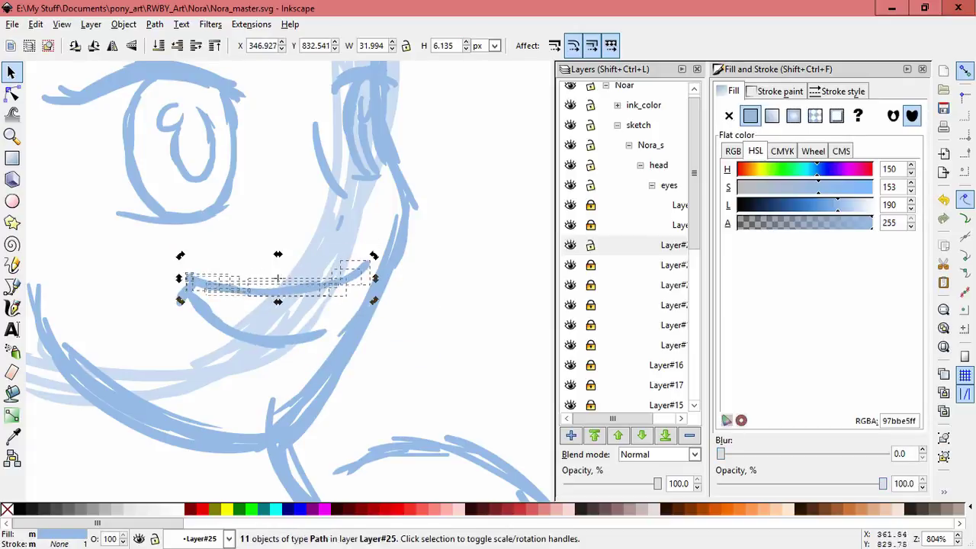
# - Reposition the short stroke at the mouth's near corner, up and away from the lips
pyautogui.moveTo(204, 305); pyautogui.dragTo(130, 305)
pyautogui.hotkey('ctrl', 'z')
pyautogui.click(251, 320)
pyautogui.moveTo(185, 273); pyautogui.dragTo(169, 268)
pyautogui.press('Escape')
# - Draw a short stroke closing the mouth's far corner and a teeth line across the inside of the mouth
pyautogui.press('c')
pyautogui.moveTo(358, 276)
pyautogui.mouseDown()
pyautogui.moveTo(324, 332)
pyautogui.moveTo(327, 306)
pyautogui.mouseUp()
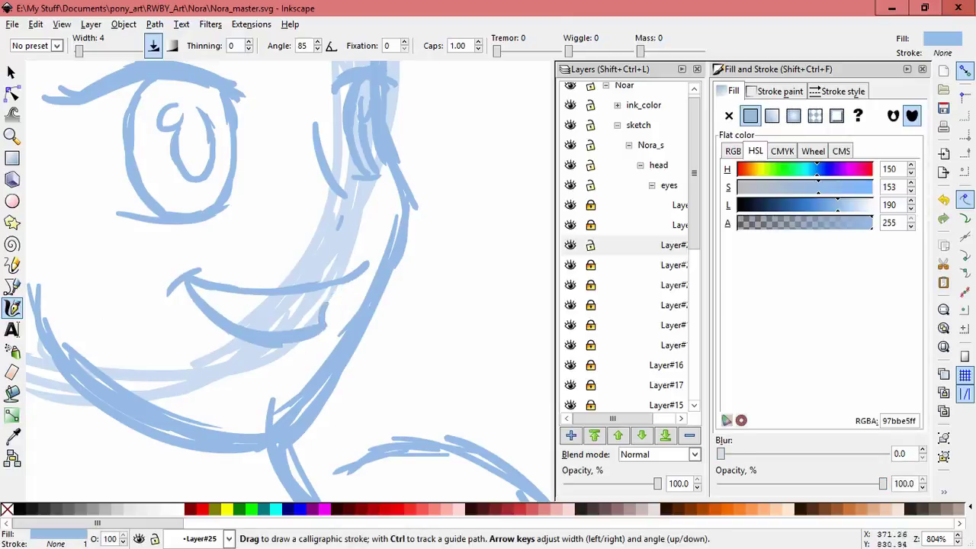
pyautogui.moveTo(205, 294); pyautogui.dragTo(286, 314)
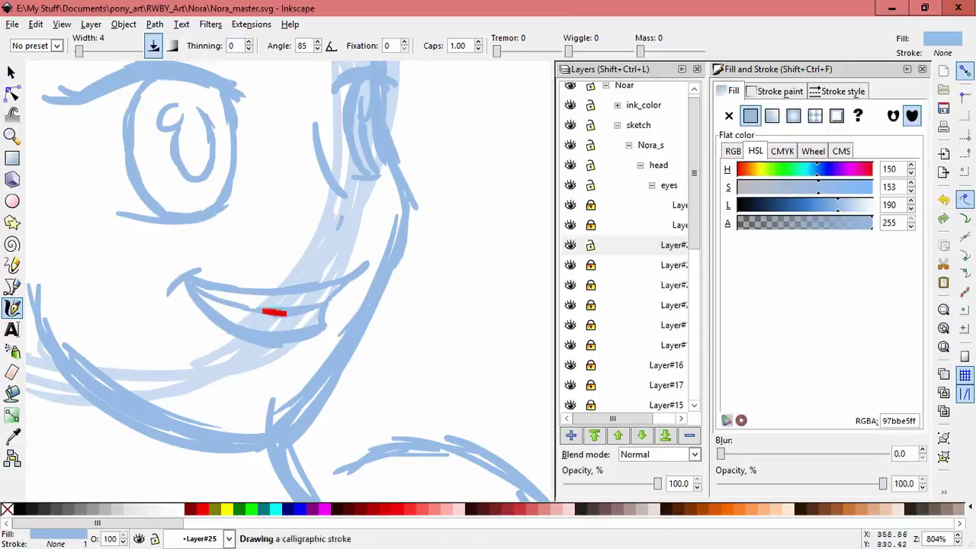
pyautogui.scroll(-2, 404, 284)
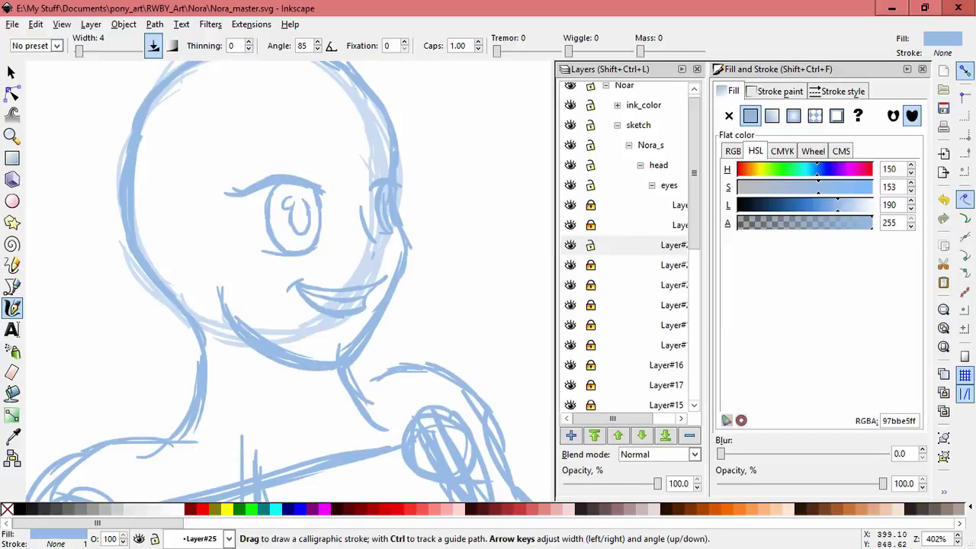
# - Fill the mouth's far corner with calligraphic strokes and redraw the teeth line from the near side
pyautogui.press('s')
pyautogui.scroll(2, 278, 282)
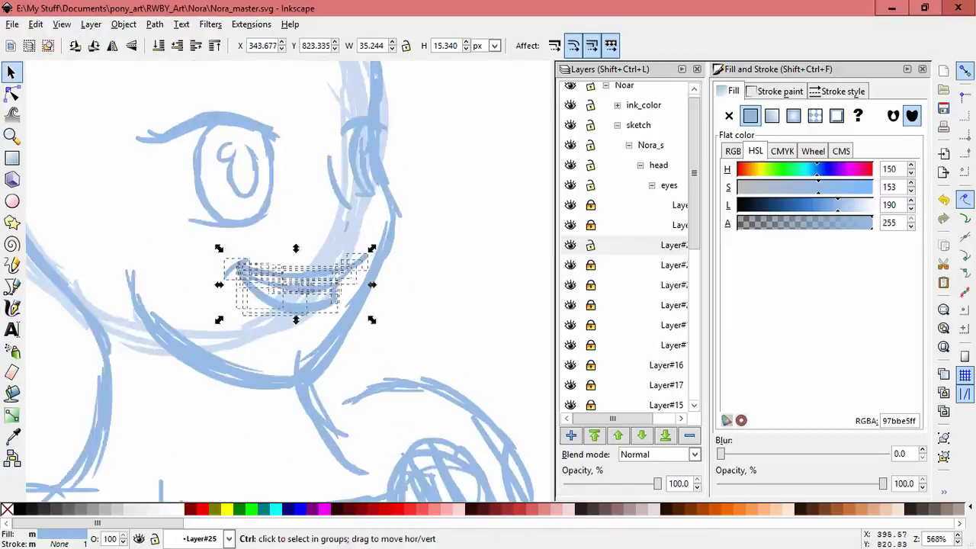
pyautogui.press('Escape')
pyautogui.click(12, 307)
pyautogui.moveTo(282, 269); pyautogui.dragTo(283, 270)
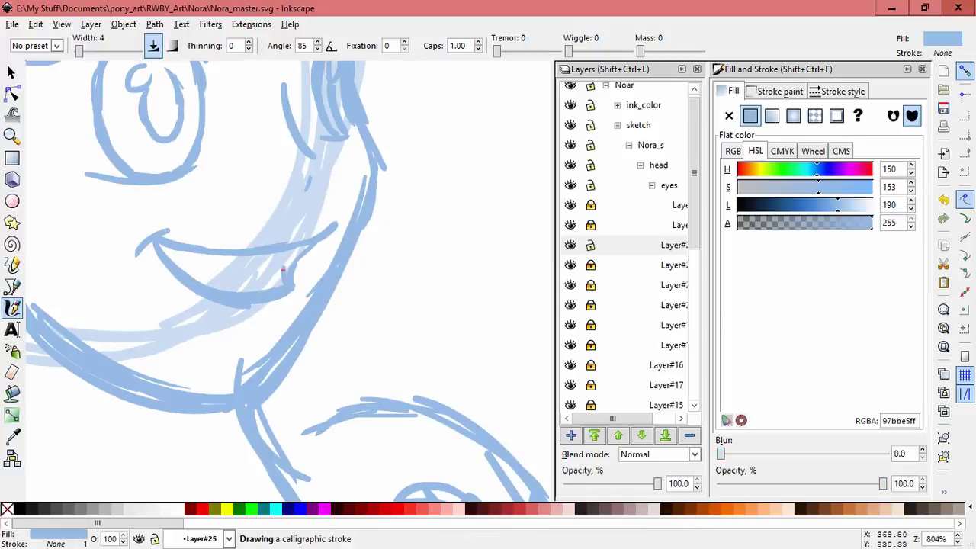
pyautogui.moveTo(165, 246); pyautogui.dragTo(248, 281)
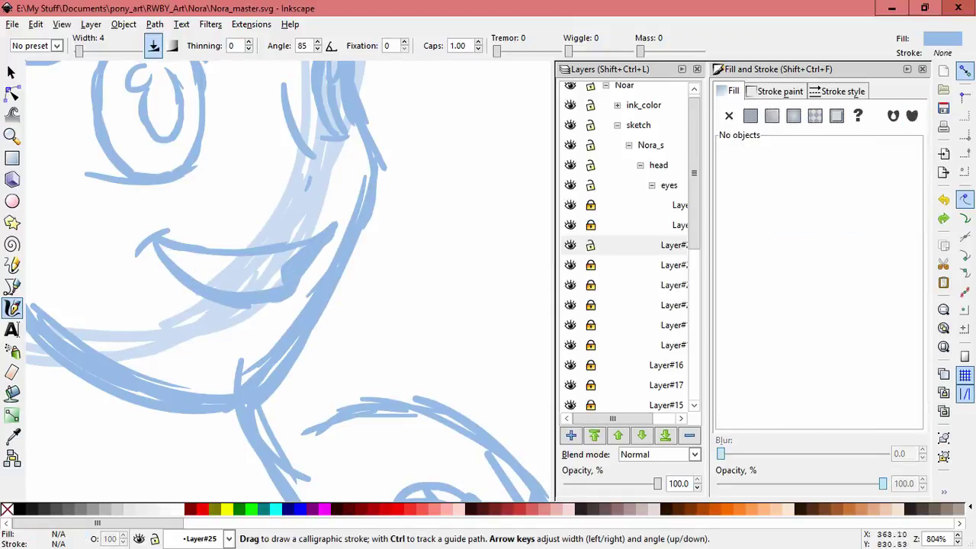
# - Reposition and stretch the teeth line inside the mouth, then delete it
pyautogui.press('s')
pyautogui.moveTo(195, 266); pyautogui.dragTo(176, 266)
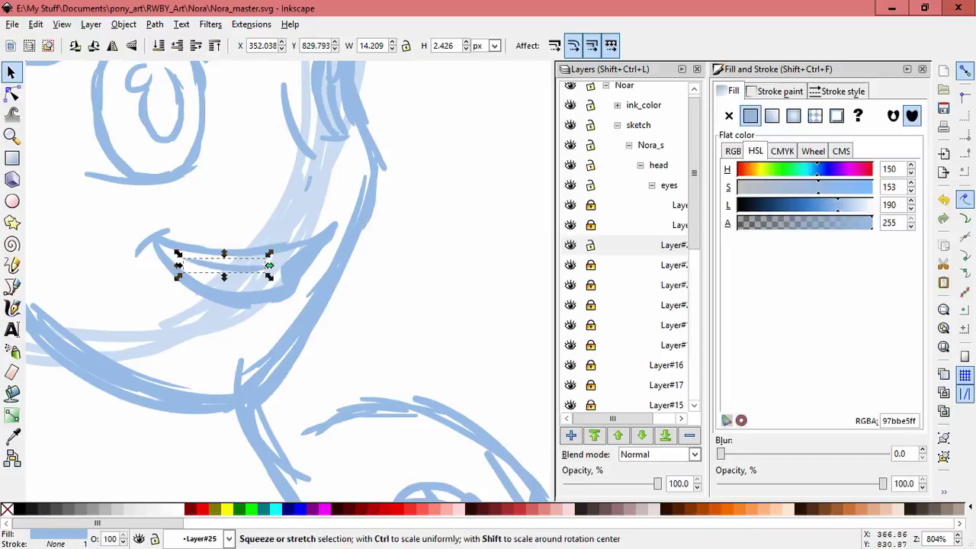
pyautogui.moveTo(271, 267); pyautogui.dragTo(277, 267)
pyautogui.click(306, 308)
pyautogui.click(229, 268)
pyautogui.press('Escape')
pyautogui.press('c')
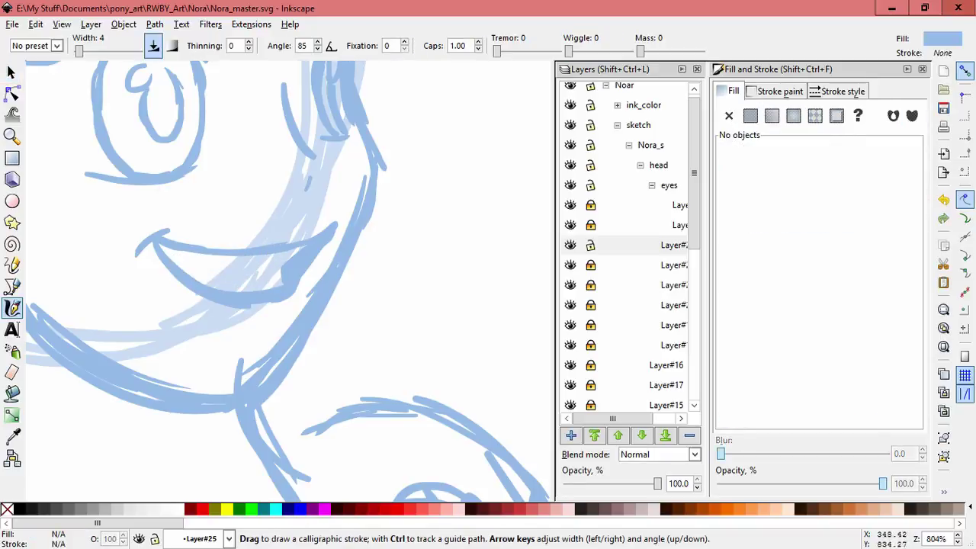
pyautogui.scroll(-2, 396, 358)
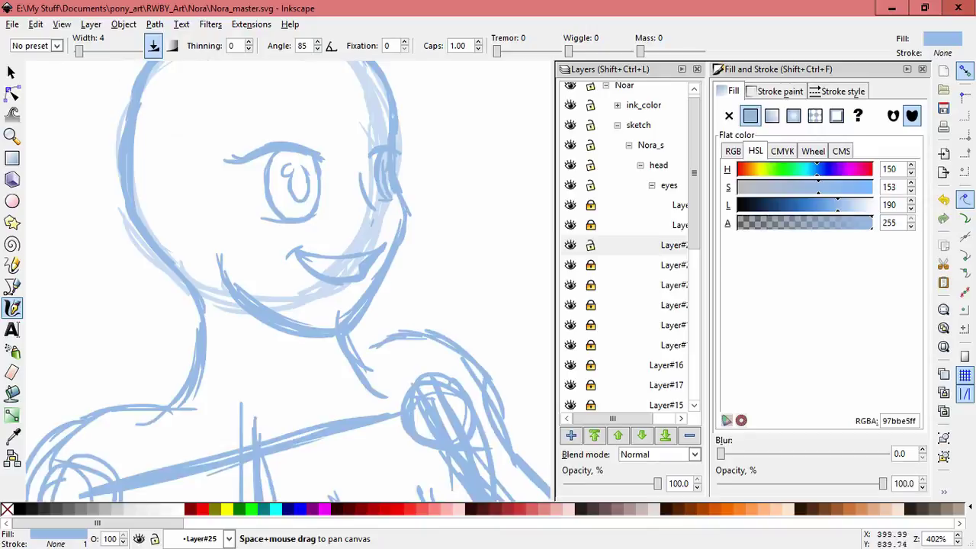
# - Lock the mouth layer, unlock the eye layers and move the near eye to about X 324, Y 845 px
pyautogui.press('s')
pyautogui.click(664, 245)
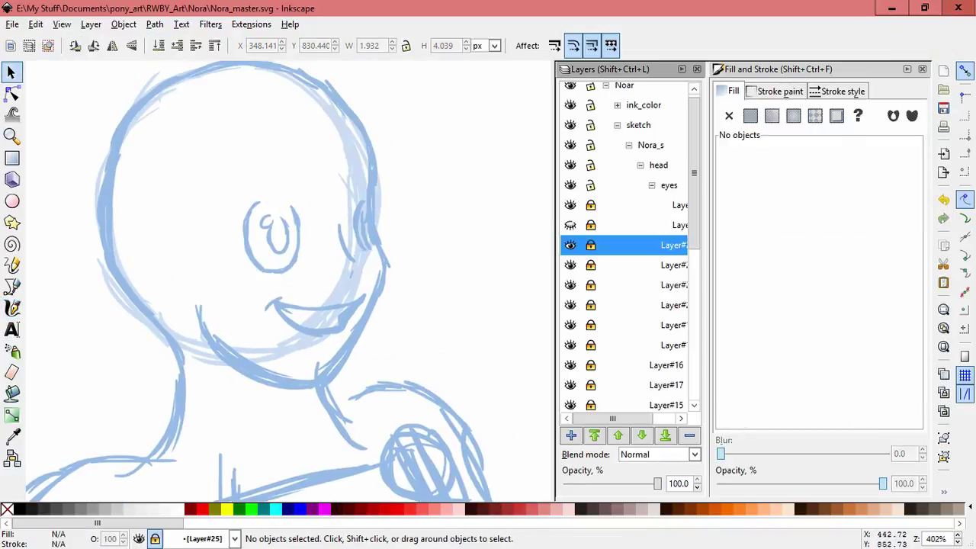
pyautogui.moveTo(267, 236); pyautogui.dragTo(273, 232)
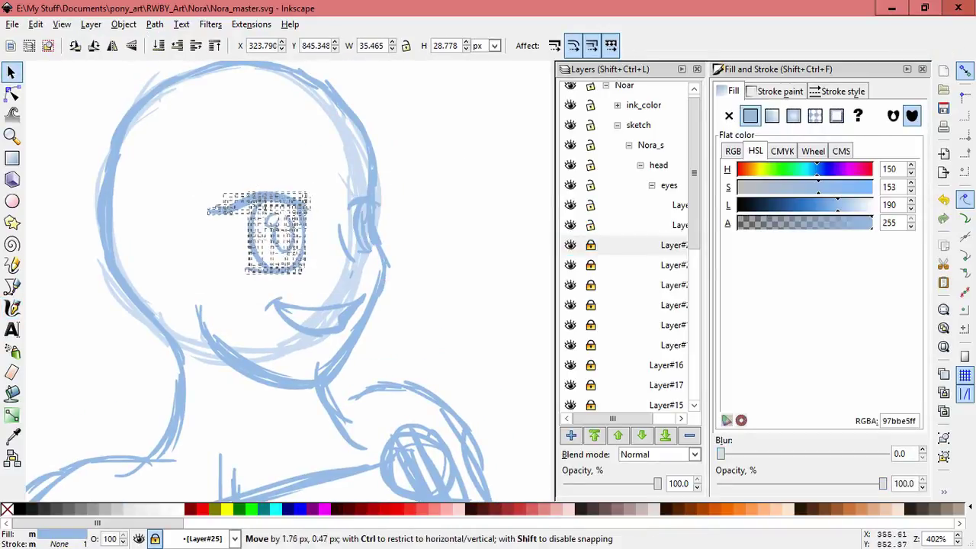
pyautogui.press('Escape')
# - Lock the iris layer and narrow the near eye's upper and lower lid strokes to about 32 px wide
pyautogui.click(571, 225)
pyautogui.click(570, 225)
pyautogui.click(590, 205)
pyautogui.click(278, 236)
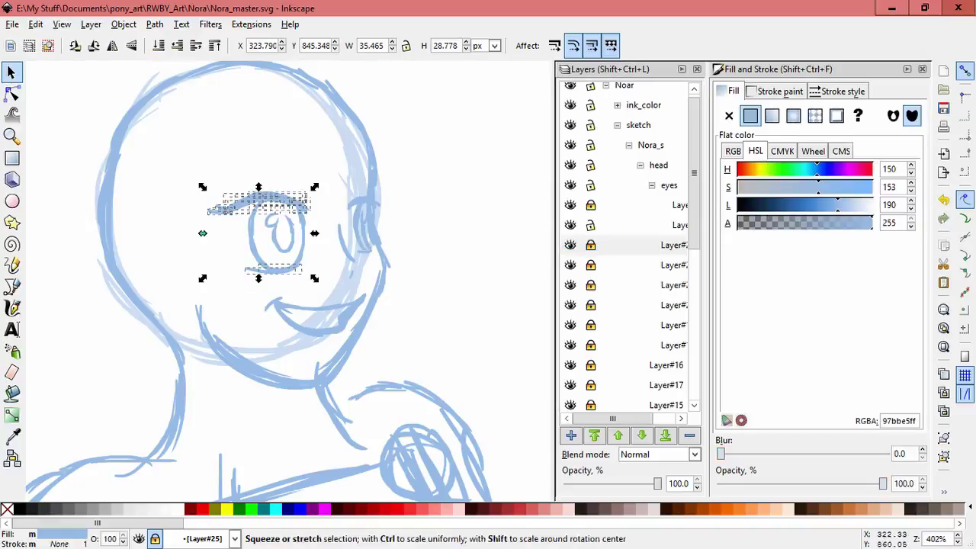
pyautogui.press('Escape')
# - Adjust the width and position of the far eye's lower lid stroke
pyautogui.click(364, 223)
pyautogui.scroll(1, 409, 200)
pyautogui.press('Escape')
pyautogui.click(351, 272)
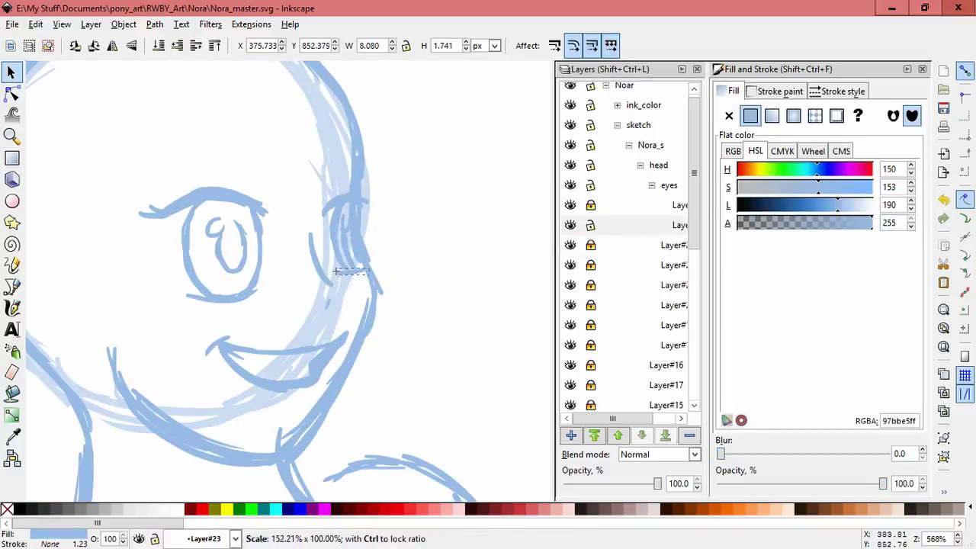
pyautogui.scroll(2, 381, 282)
pyautogui.press('Escape')
pyautogui.scroll(-3, 307, 261)
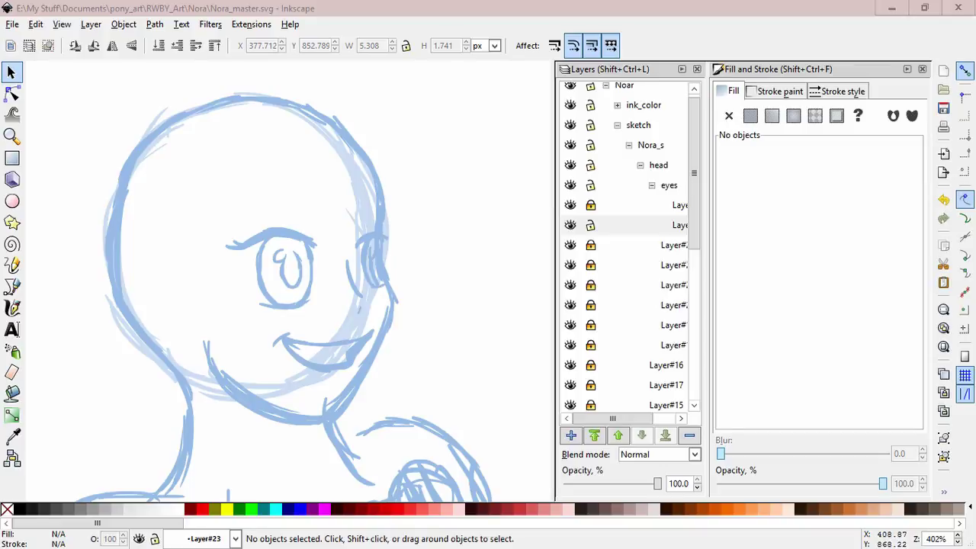
# - Reduce the height of both eyes together to about 24 px and lower them to about Y 848 px
pyautogui.hotkey('ctrl', 'a')
pyautogui.moveTo(305, 326); pyautogui.dragTo(305, 310)
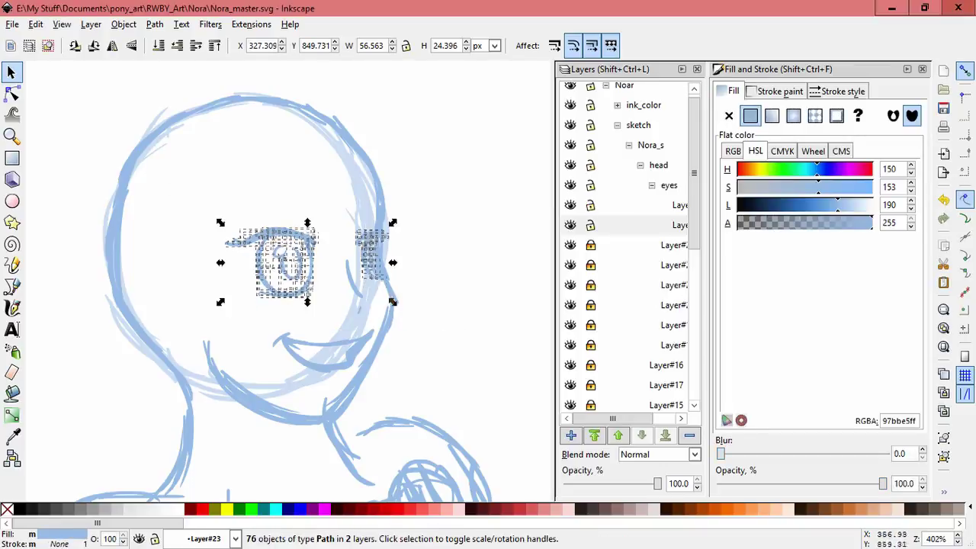
pyautogui.press('Escape')
pyautogui.scroll(-2, 262, 282)
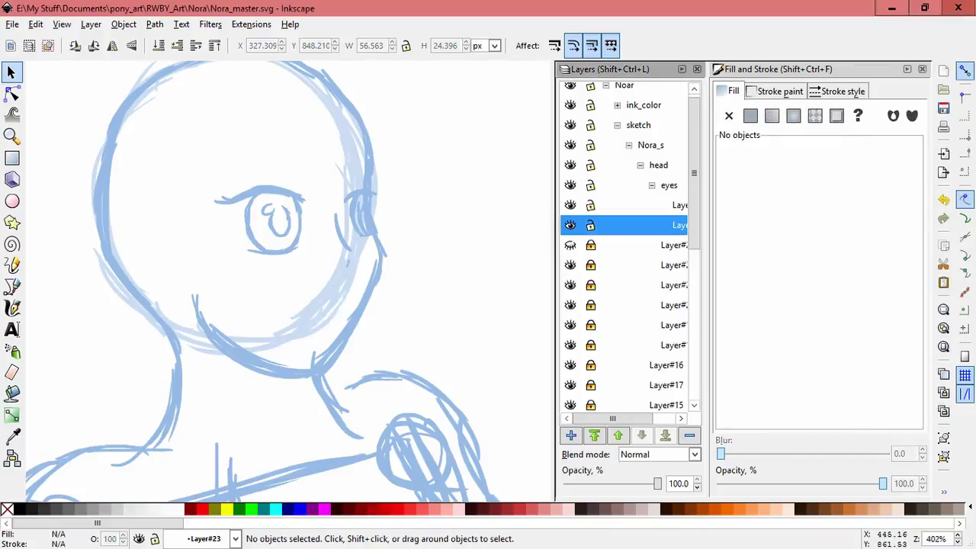
# - Lock the eye layers, unlock the mouth layer and delete the lower lip strokes
pyautogui.hotkey('ctrl', 'a')
pyautogui.press('Escape')
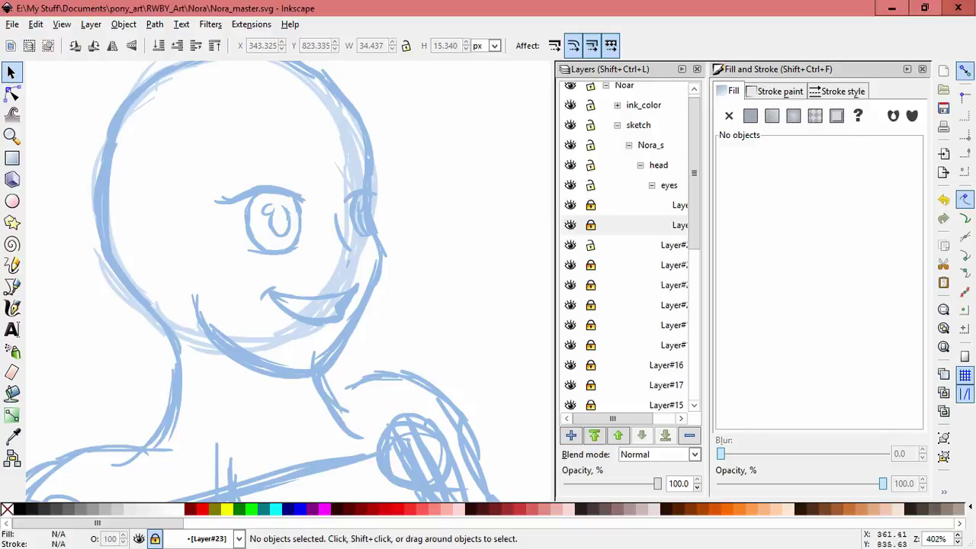
pyautogui.scroll(2, 316, 301)
pyautogui.click(315, 295)
pyautogui.press('Escape')
pyautogui.press('c')
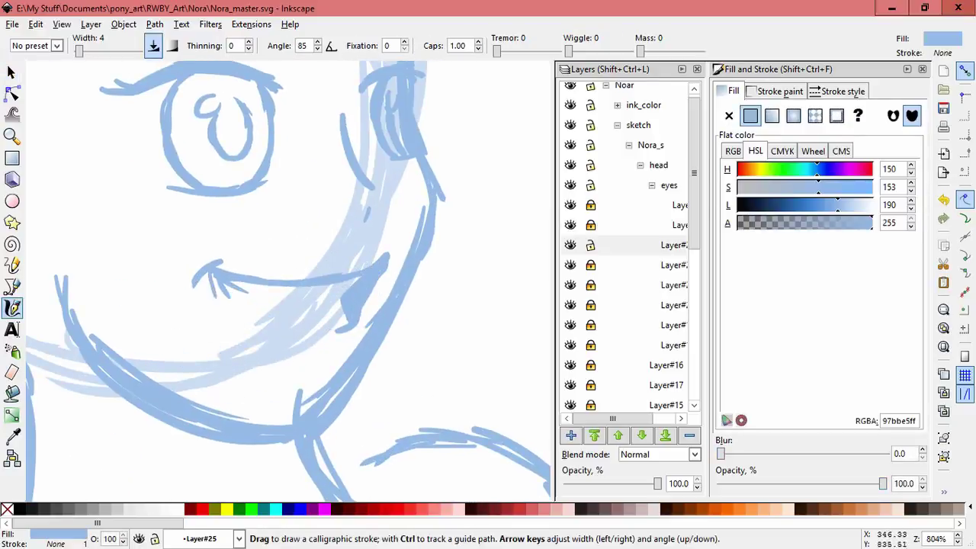
# - Redraw the lower lip with overlapping calligraphic strokes running from the near corner to the far corner
pyautogui.moveTo(206, 278); pyautogui.dragTo(316, 335)
pyautogui.moveTo(190, 339); pyautogui.dragTo(324, 369)
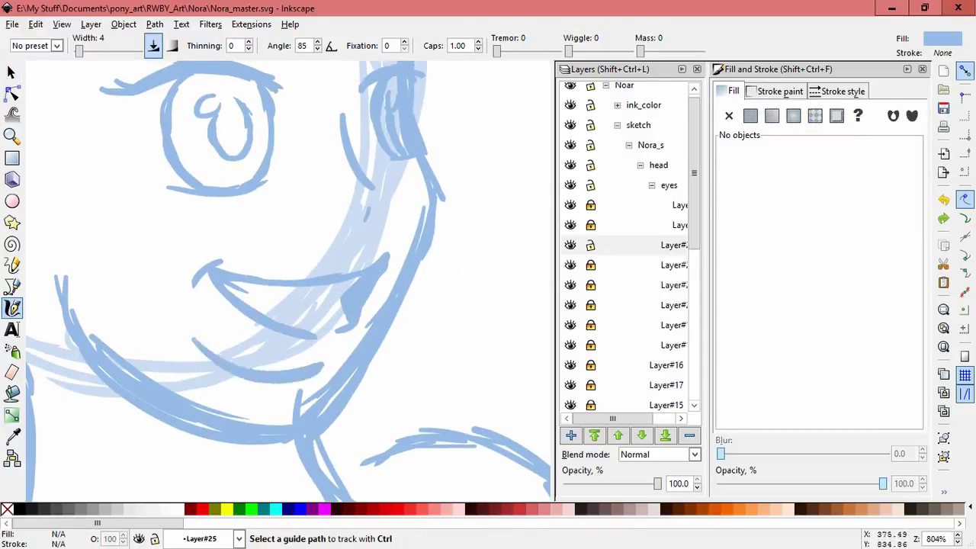
pyautogui.moveTo(268, 334); pyautogui.dragTo(349, 316)
pyautogui.moveTo(259, 308); pyautogui.dragTo(297, 296)
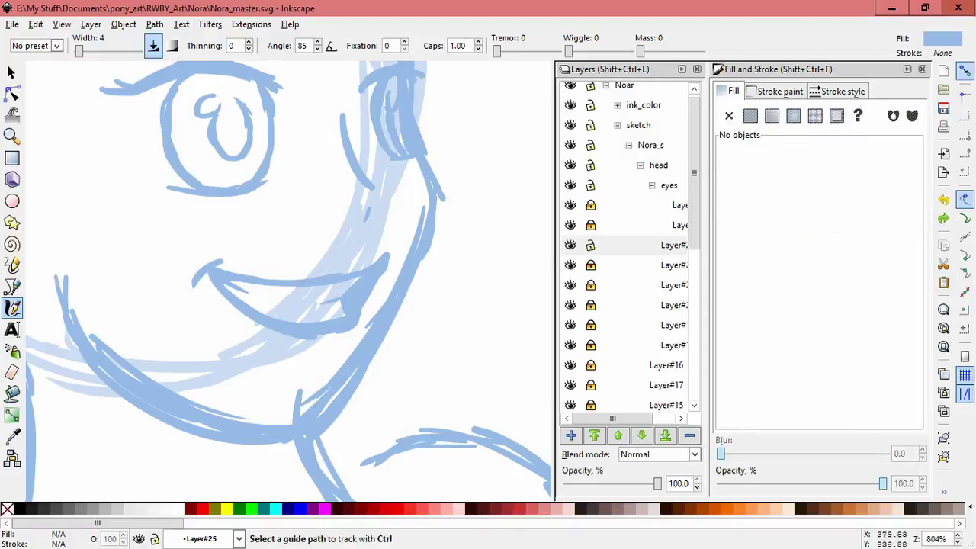
# - Delete all the strokes of the open mouth
pyautogui.press('s')
pyautogui.moveTo(130, 203)
pyautogui.mouseDown()
pyautogui.moveTo(370, 315)
pyautogui.moveTo(373, 343)
pyautogui.mouseUp()
pyautogui.press('Delete')
# - Draw a simple closed smile as a shallow curve with a small stroke at its near corner
pyautogui.click(13, 308)
pyautogui.moveTo(227, 285)
pyautogui.mouseDown()
pyautogui.moveTo(335, 282)
pyautogui.moveTo(267, 298)
pyautogui.mouseUp()
pyautogui.hotkey('ctrl', 'z')
pyautogui.moveTo(202, 276); pyautogui.dragTo(232, 288)
pyautogui.hotkey('ctrl', 'z')
pyautogui.hotkey('ctrl', 'shift', 'z')
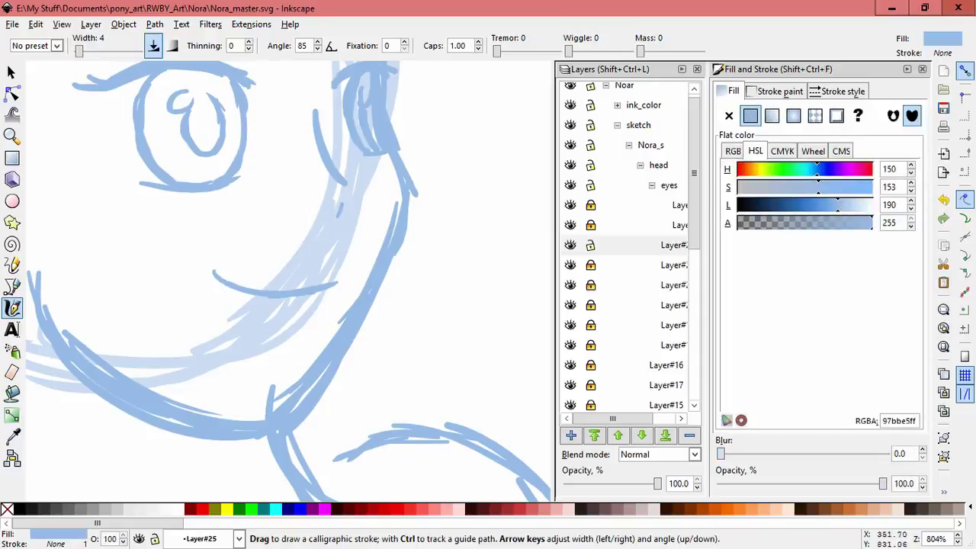
# - Skew the new smile strokes by about 6.9°, then delete them
pyautogui.press('s')
pyautogui.press('Escape')
pyautogui.moveTo(229, 283); pyautogui.dragTo(230, 283)
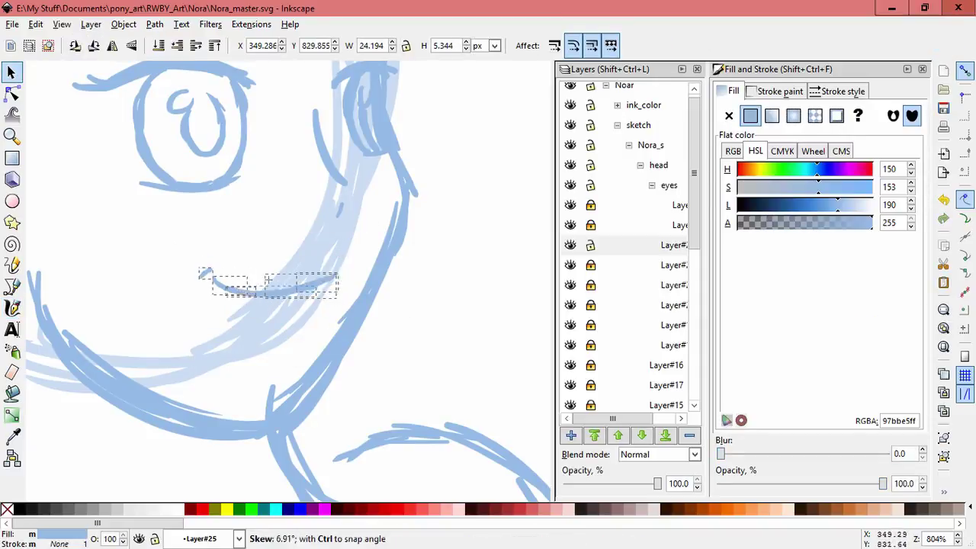
pyautogui.press('Escape')
# - Lock the mouth layer, unlock the lid layer and move the near eye's upper lash strokes to about X 329, Y 864 px
pyautogui.scroll(3, 290, 282)
pyautogui.moveTo(61, 74); pyautogui.dragTo(305, 159)
pyautogui.click(671, 225)
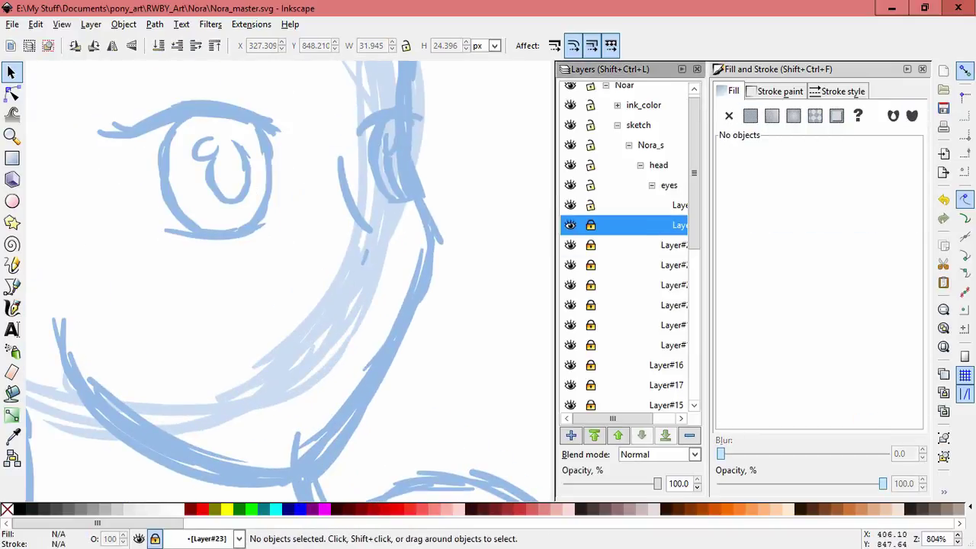
pyautogui.hotkey('ctrl', 'a')
pyautogui.moveTo(218, 113); pyautogui.dragTo(228, 117)
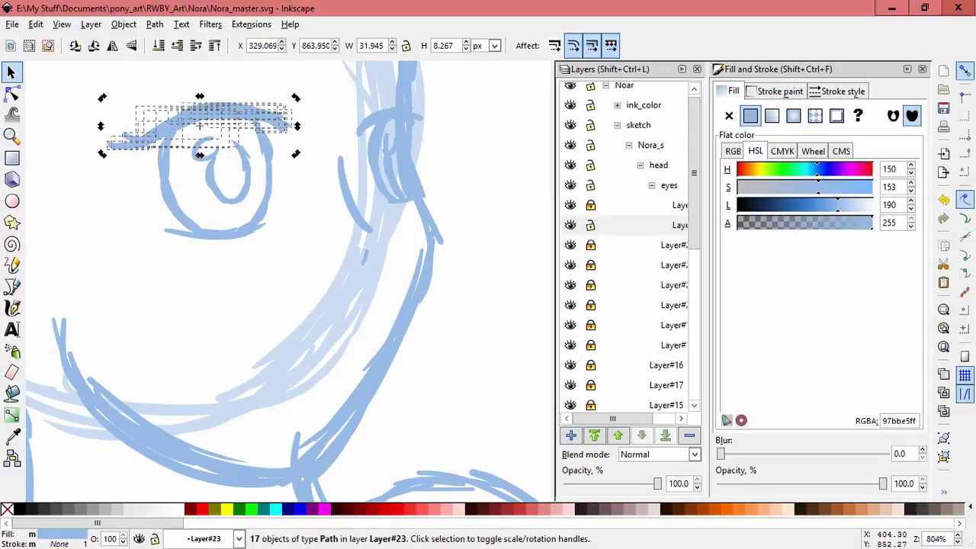
pyautogui.press('5')
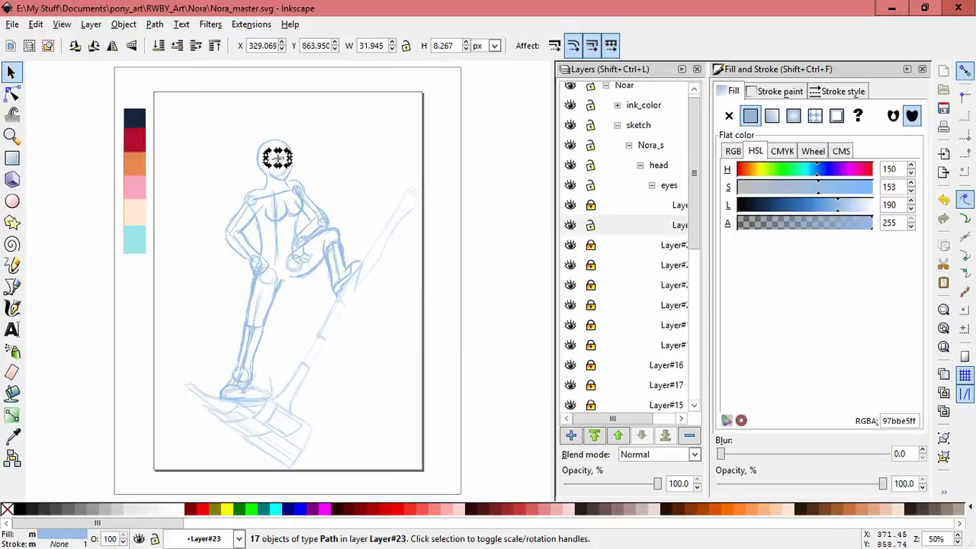
pyautogui.press('Escape')
pyautogui.press('z')
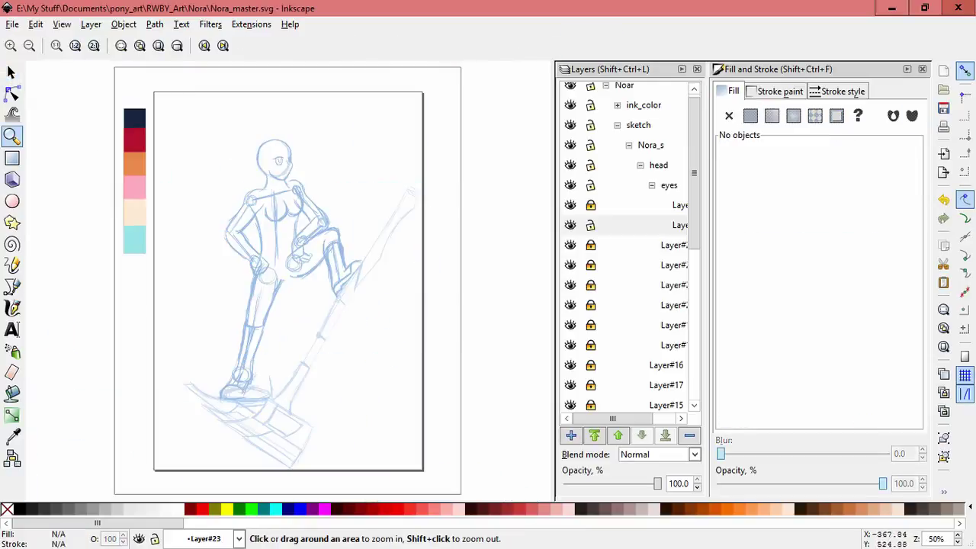
# - Draw a small mouth as one shallow curved stroke about 15 px wide between the nose and chin
pyautogui.press('c')
pyautogui.scroll(7, 282, 162)
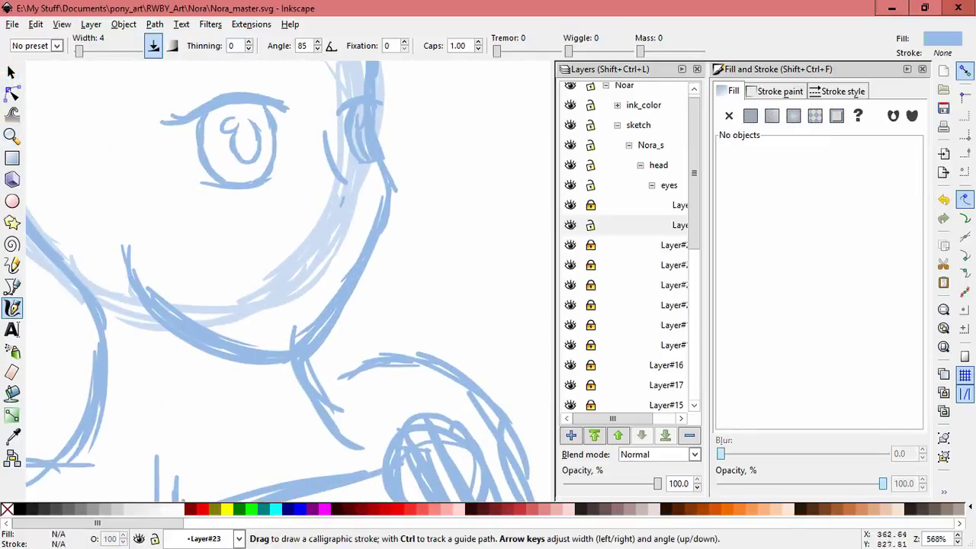
pyautogui.moveTo(293, 254); pyautogui.dragTo(349, 250)
pyautogui.press('s')
pyautogui.press('Escape')
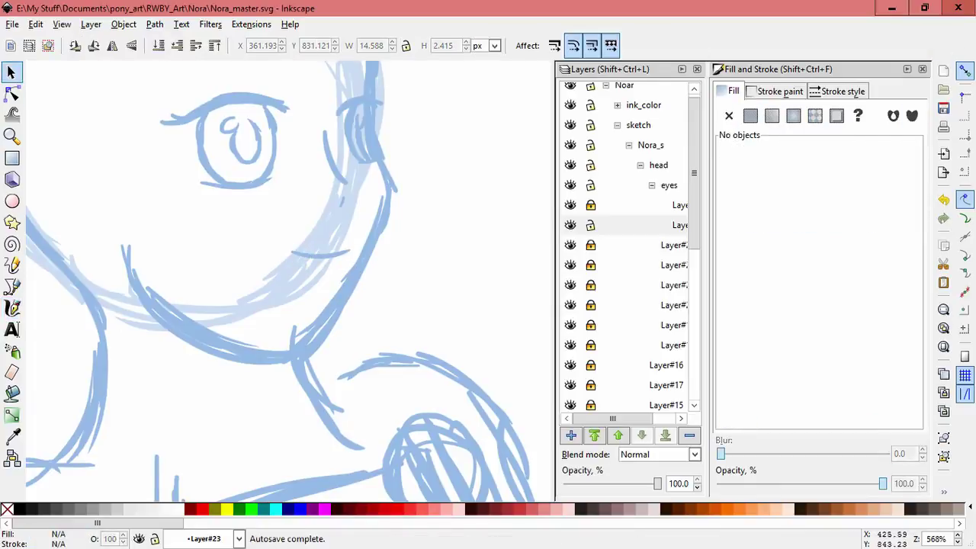
# - Unlock the jaw layer, reshape the jaw strokes slightly and delete the short upright strokes at the jaw's near end
pyautogui.click(590, 285)
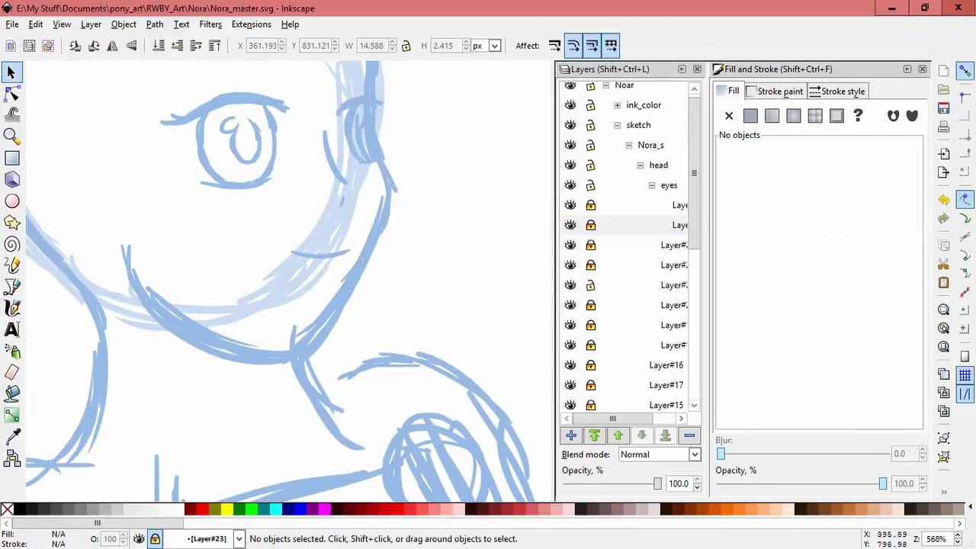
pyautogui.click(385, 244)
pyautogui.moveTo(140, 240); pyautogui.dragTo(453, 447)
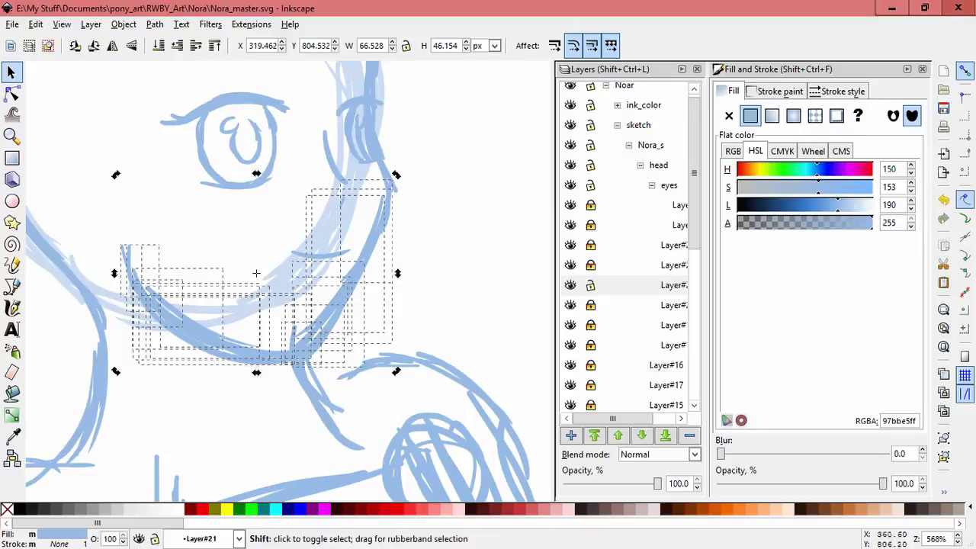
pyautogui.moveTo(256, 272); pyautogui.dragTo(251, 272)
pyautogui.press('Escape')
pyautogui.click(132, 256)
pyautogui.press('Delete')
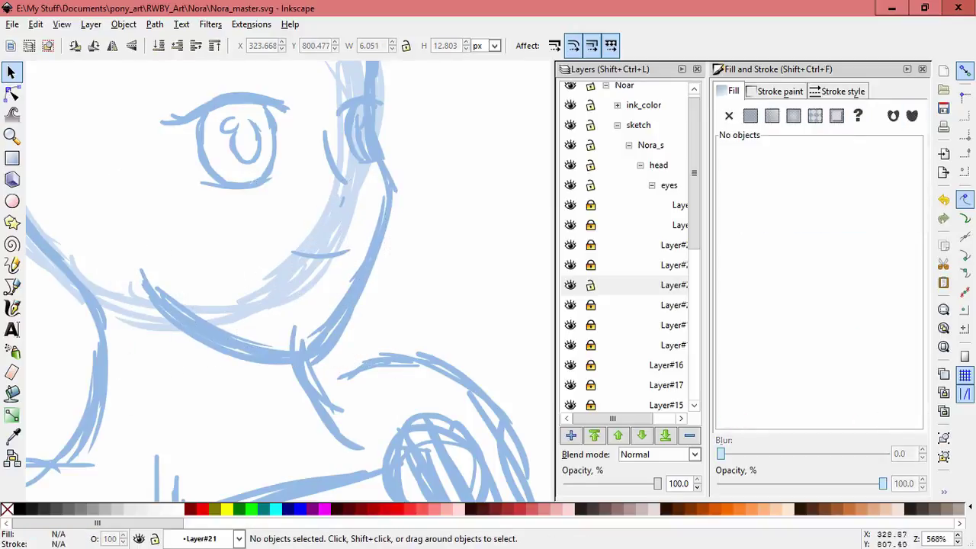
# - Unlock the remaining face layers and enlarge the eyes, nose, mouth and jaw together to about 62.5 × 78 px
pyautogui.scroll(-3, 305, 252)
pyautogui.scroll(1, 304, 251)
pyautogui.moveTo(187, 179); pyautogui.dragTo(366, 343)
pyautogui.moveTo(370, 169); pyautogui.dragTo(350, 165)
pyautogui.press('Escape')
pyautogui.scroll(2, 275, 275)
pyautogui.moveTo(205, 153); pyautogui.dragTo(412, 397)
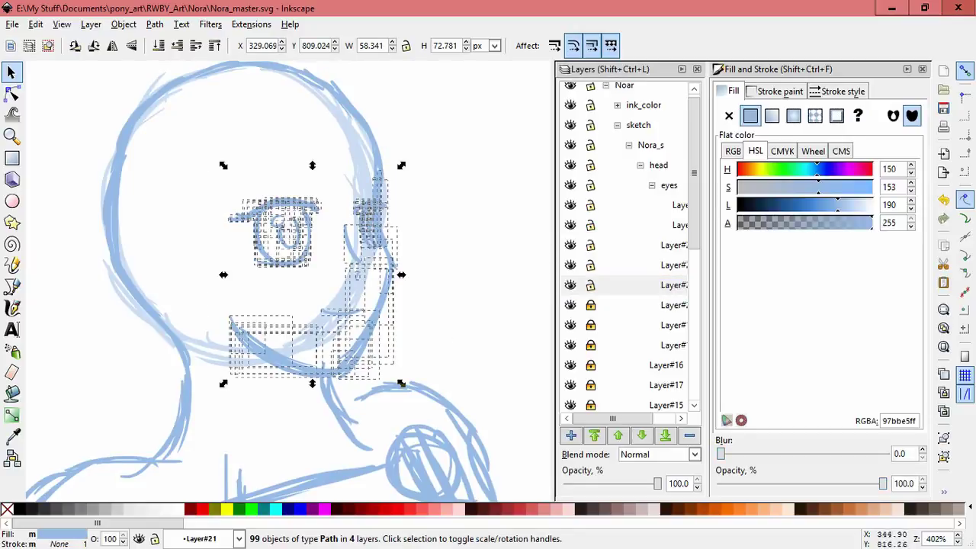
pyautogui.moveTo(385, 183); pyautogui.dragTo(395, 168)
pyautogui.press('Escape')
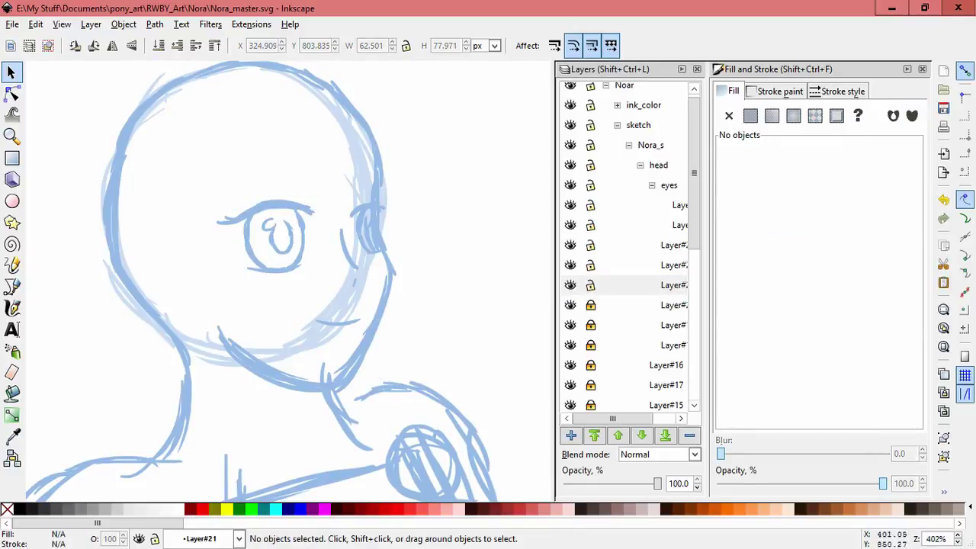
# - Lock the jaw layer and shrink the nose stroke to about 5.5 × 12 px
pyautogui.click(590, 284)
pyautogui.click(344, 252)
pyautogui.press('Escape')
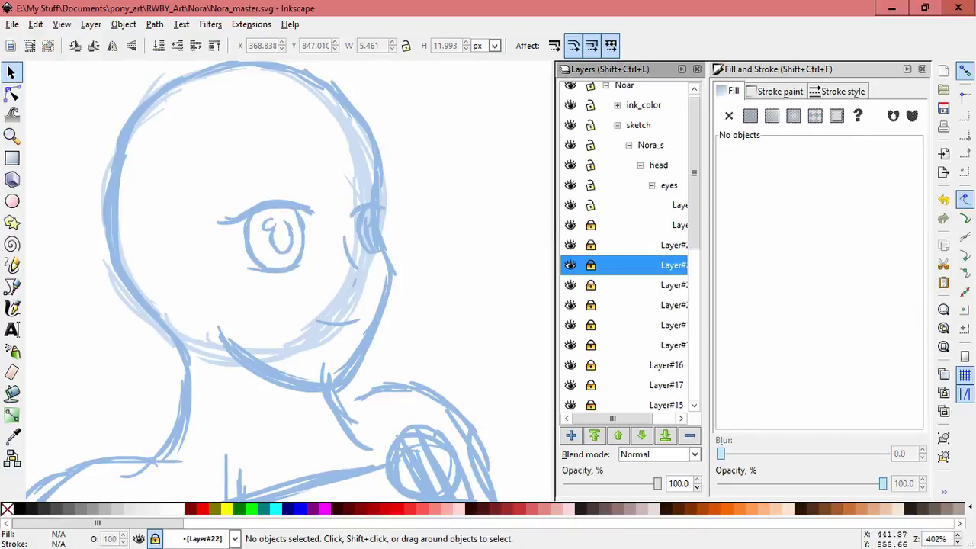
# - Lock the mouth and iris layers, unlock the lid layer and select the near eye's upper lash strokes
pyautogui.click(625, 225)
pyautogui.click(625, 244)
pyautogui.hotkey('ctrl', 'a')
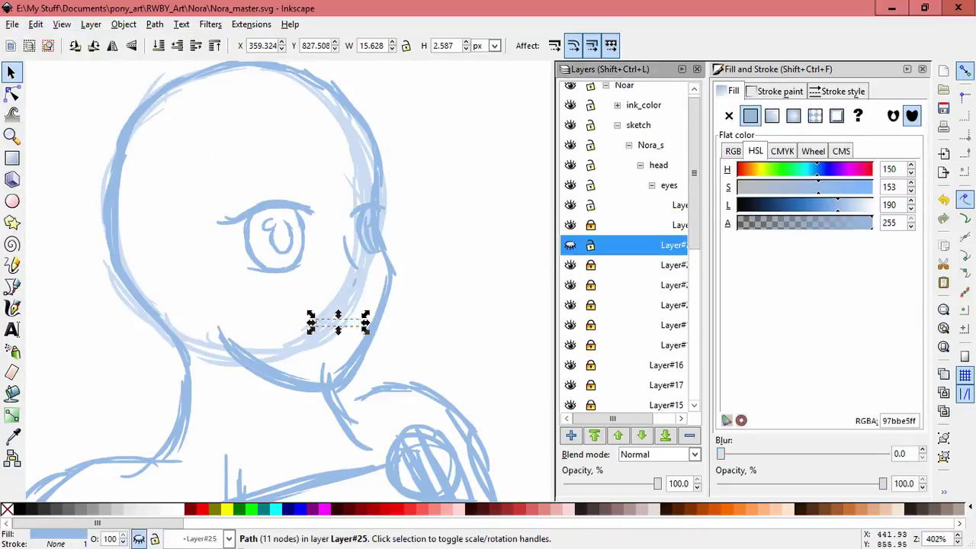
pyautogui.click(590, 245)
pyautogui.click(590, 225)
pyautogui.click(590, 205)
pyautogui.click(304, 207)
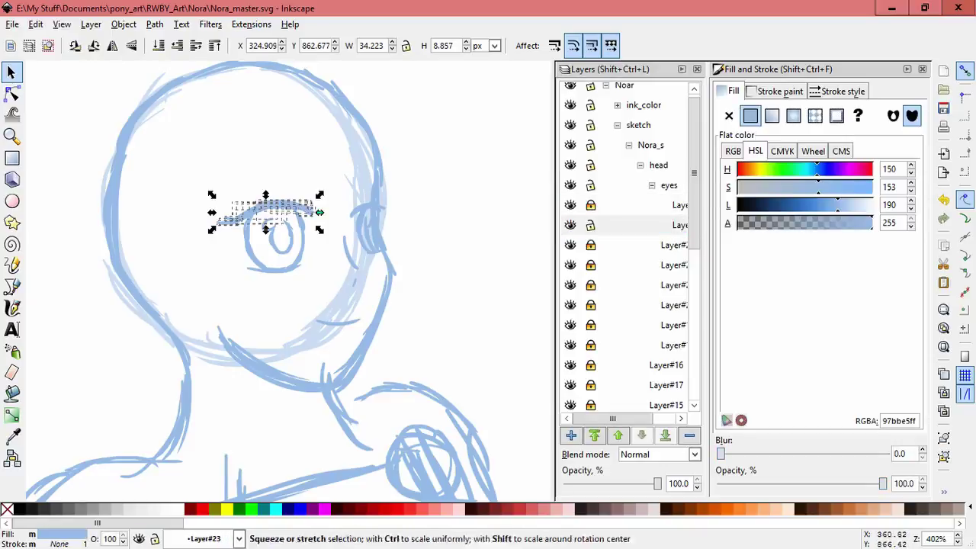
# - Lock Layer#23 and shrink the near eye's iris strokes to about 19.3 by 20.7 px
pyautogui.press('Escape')
pyautogui.click(590, 225)
pyautogui.click(279, 242)
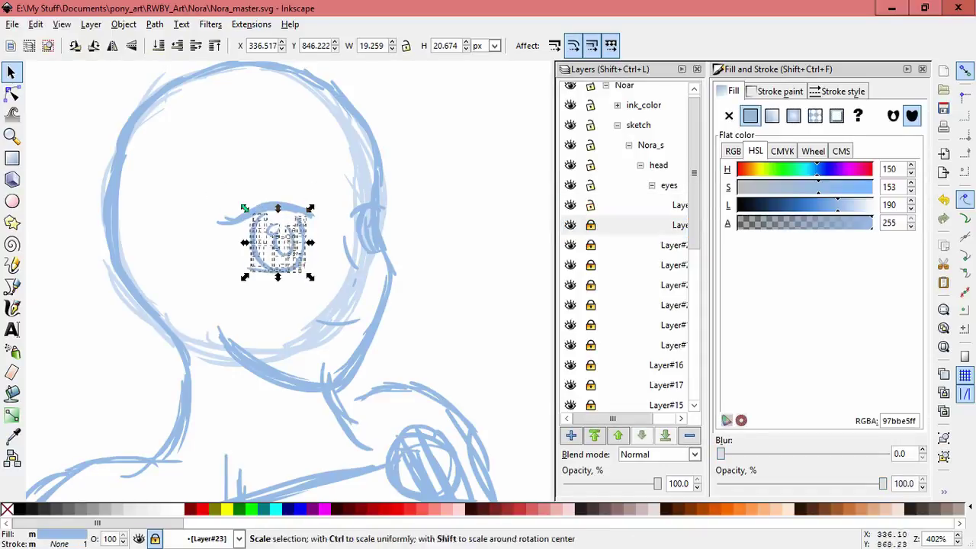
pyautogui.click(279, 242)
pyautogui.press('Escape')
# - Scale the far eye's iris strokes down to about 6.3 by 14.6 px and save the document
pyautogui.scroll(1, 373, 248)
pyautogui.click(366, 228)
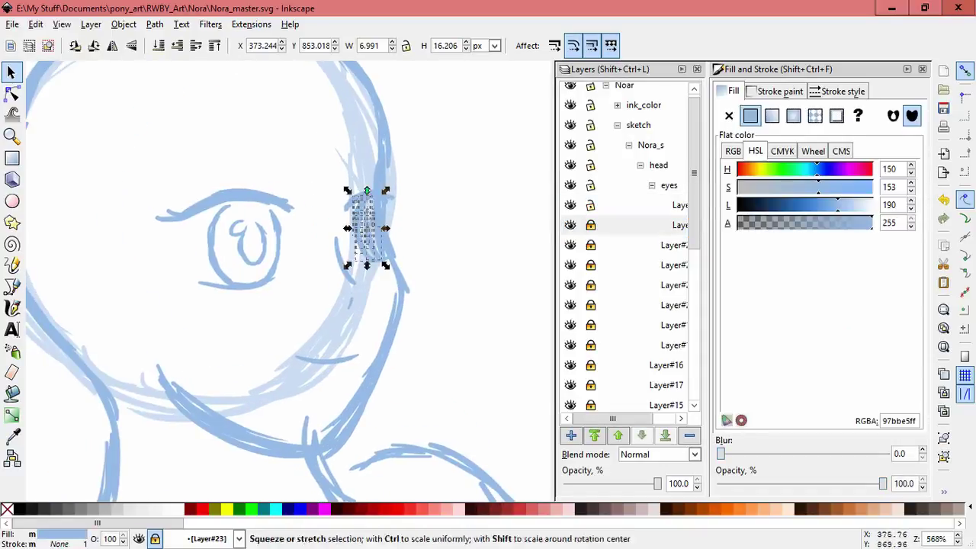
pyautogui.press('Escape')
pyautogui.moveTo(366, 229); pyautogui.dragTo(368, 230)
pyautogui.press('Escape')
pyautogui.scroll(-4, 381, 167)
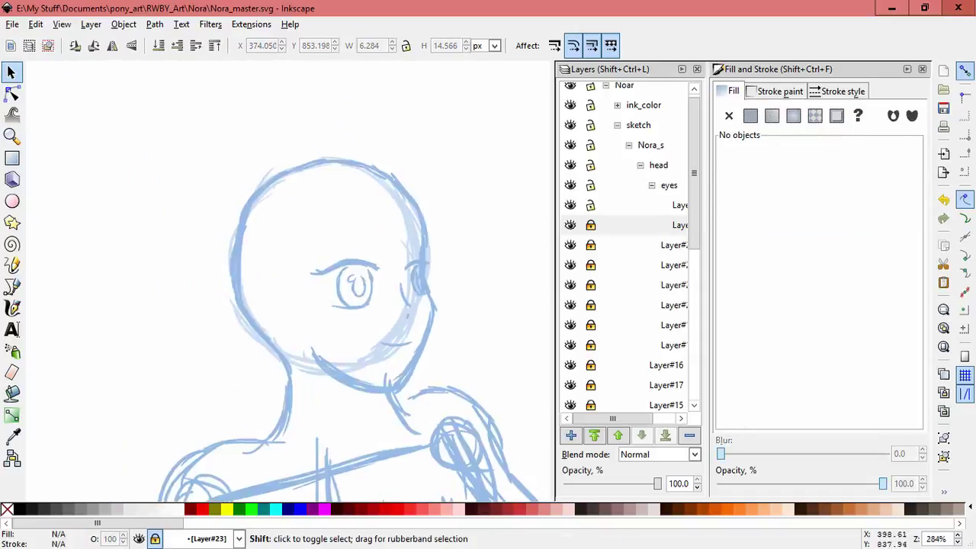
pyautogui.scroll(2, 384, 183)
pyautogui.hotkey('ctrl', 's')
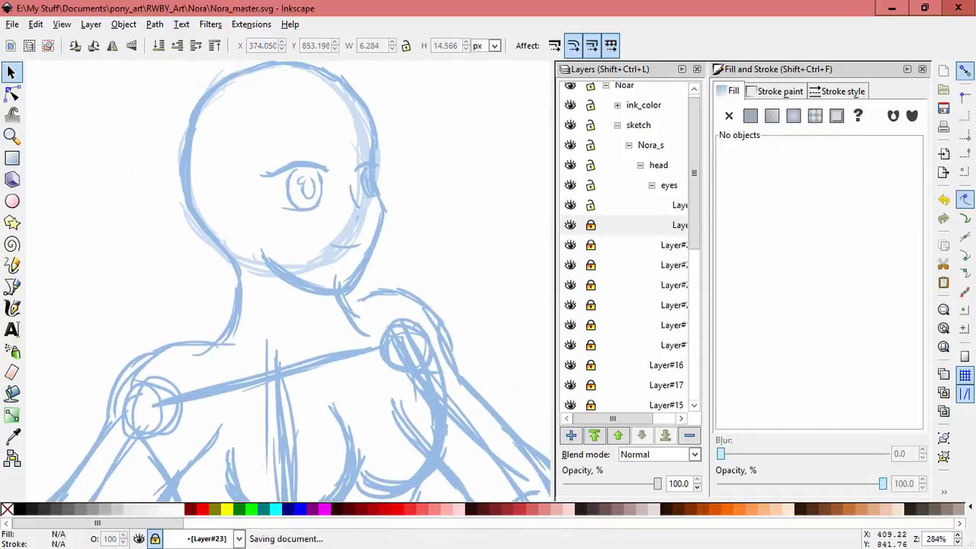
# - Collapse and lock the eyes layer group, and add a new layer above it inside the head layer
pyautogui.click(679, 225)
pyautogui.click(652, 185)
pyautogui.click(669, 185)
pyautogui.hotkey('shift', 'ctrl', 'n')
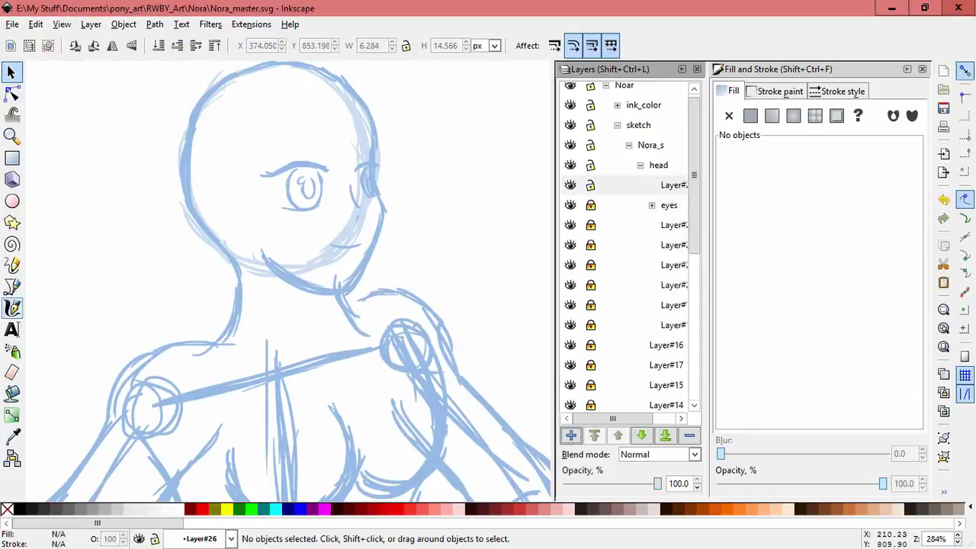
pyautogui.scroll(1, 385, 114)
pyautogui.moveTo(326, 118); pyautogui.dragTo(309, 268)
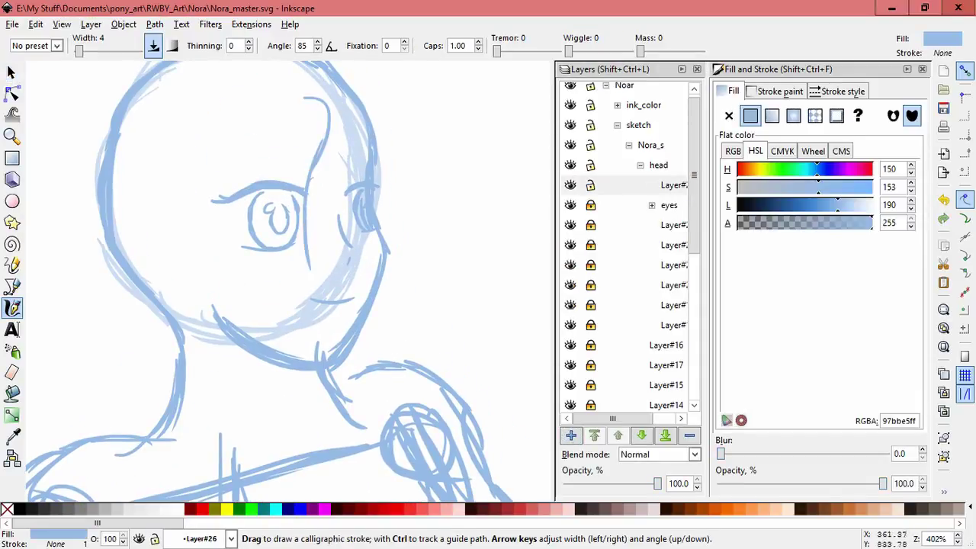
pyautogui.moveTo(255, 118); pyautogui.dragTo(264, 181)
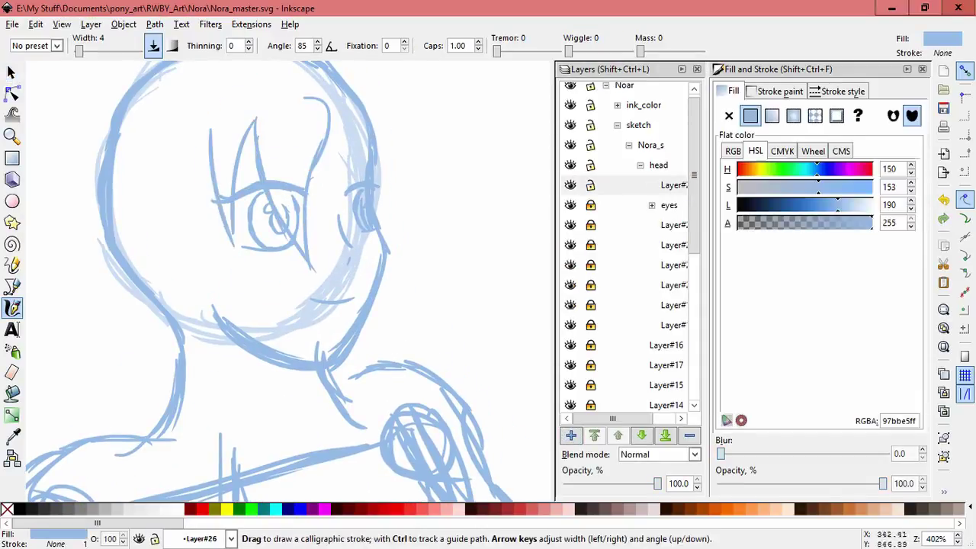
pyautogui.moveTo(236, 242); pyautogui.dragTo(185, 131)
pyautogui.hotkey('ctrl', 'z')
pyautogui.hotkey('ctrl', 'z')
pyautogui.hotkey('ctrl', 'z')
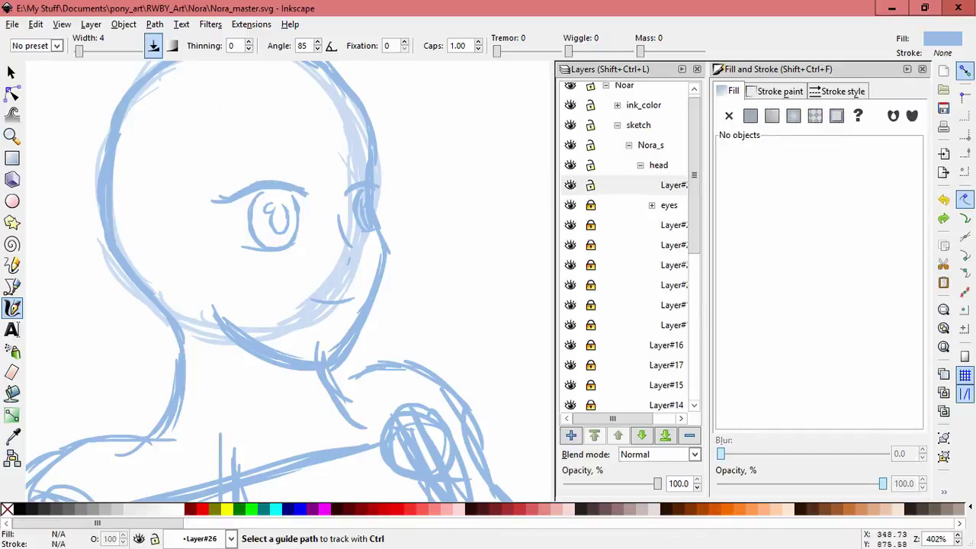
pyautogui.hotkey('alt', 'e')
pyautogui.press('Return')
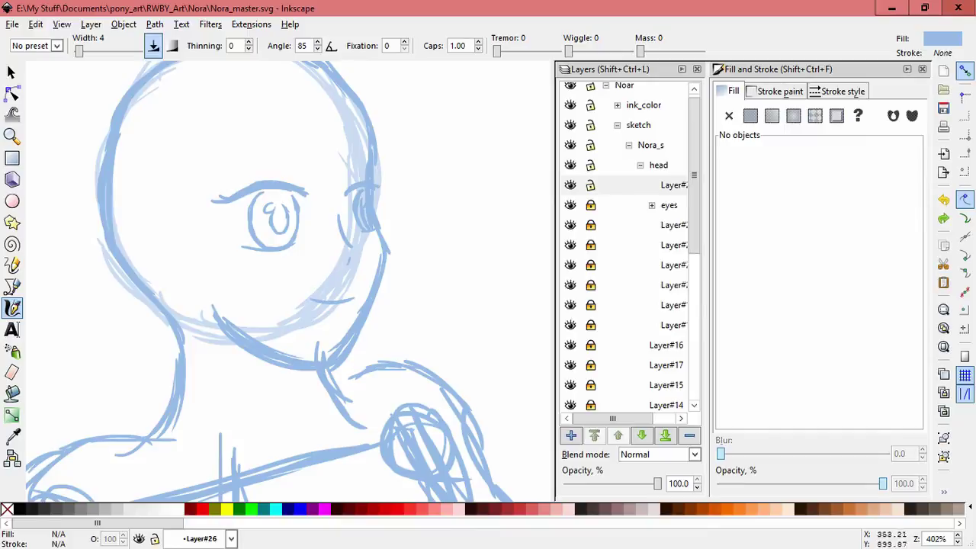
pyautogui.moveTo(244, 110); pyautogui.dragTo(308, 197)
pyautogui.moveTo(303, 109); pyautogui.dragTo(302, 157)
pyautogui.hotkey('ctrl', 'z')
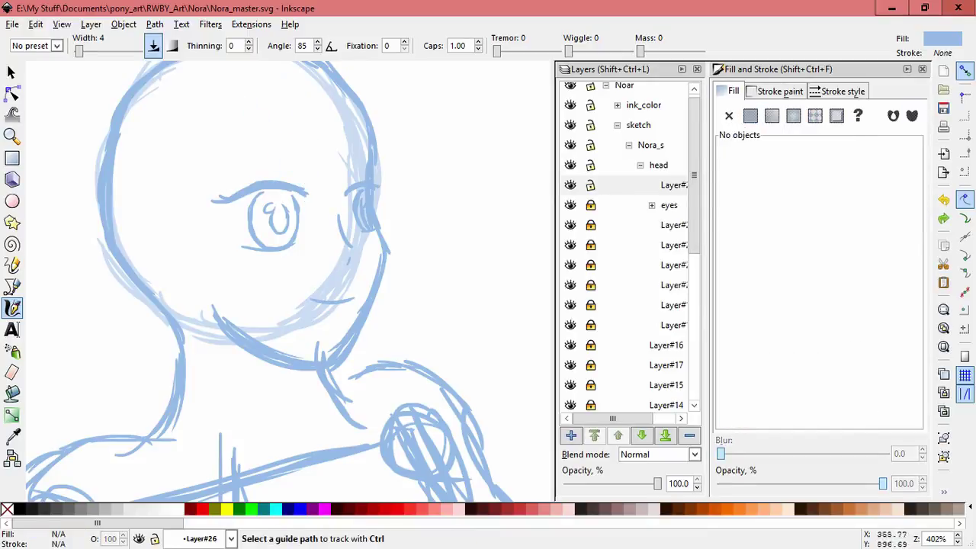
# - Sketch the first curved bang strands from the forehead down to the inner corner of the near eye
pyautogui.moveTo(318, 122); pyautogui.dragTo(304, 229)
pyautogui.moveTo(284, 149); pyautogui.dragTo(287, 174)
pyautogui.scroll(2, 289, 282)
pyautogui.hscroll(-2, 290, 282)
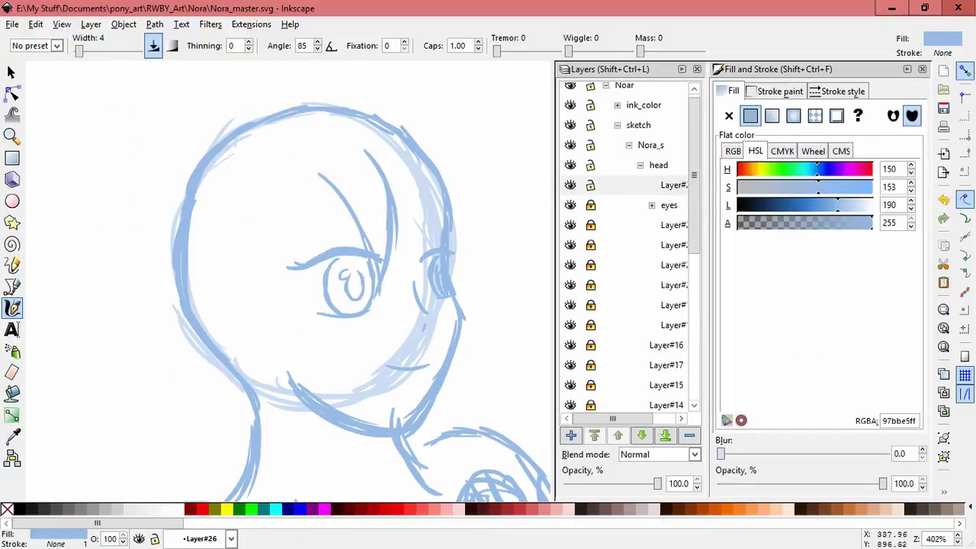
pyautogui.hotkey('ctrl', 'z')
# - Sketch the outer hair outline around the crown and back of the head, with a back flick and loose locks at the nape
pyautogui.moveTo(327, 100); pyautogui.dragTo(174, 174)
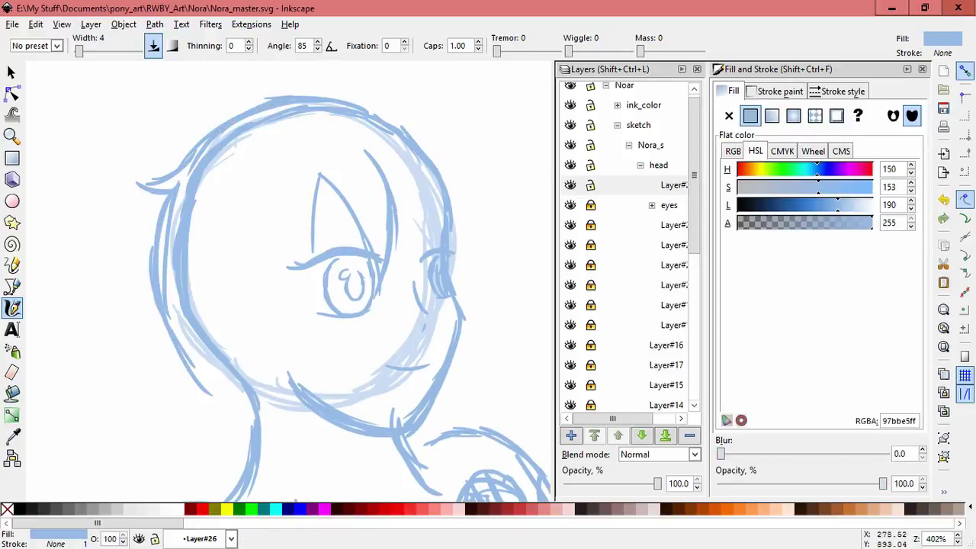
pyautogui.scroll(-2, 290, 282)
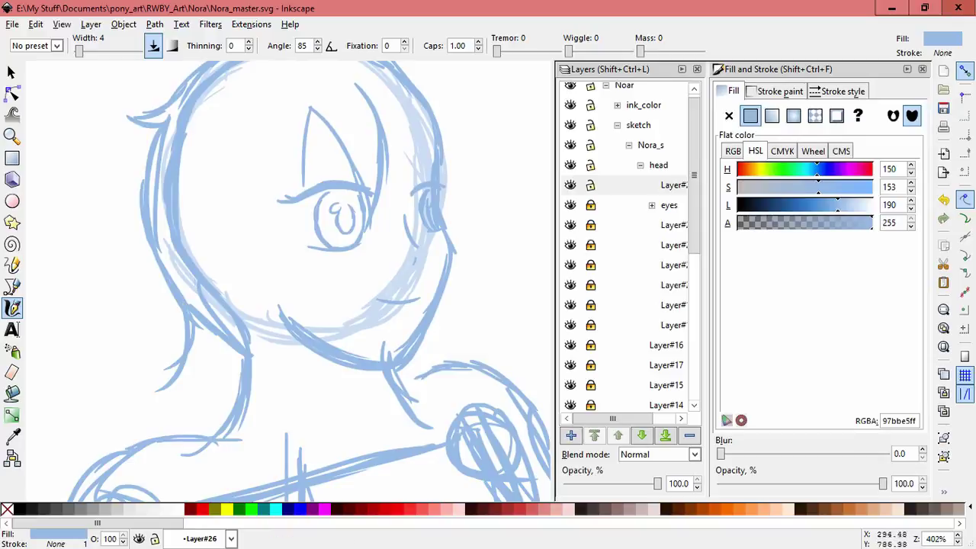
pyautogui.moveTo(290, 282); pyautogui.dragTo(241, 289)
pyautogui.press('Escape')
# - Expand the eyes layer group and unlock its two sublayers, toggling the upper one's visibility
pyautogui.click(651, 205)
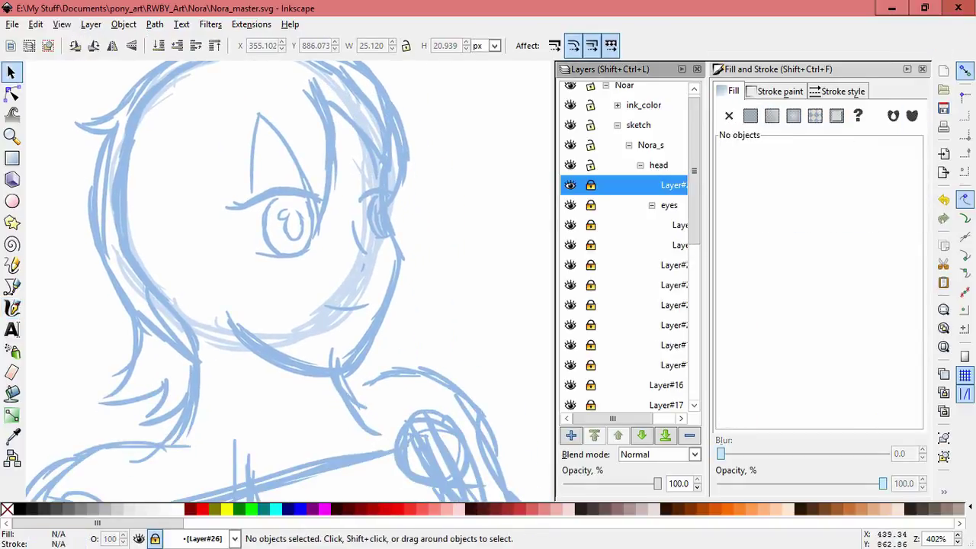
pyautogui.click(571, 225)
pyautogui.click(570, 225)
pyautogui.click(590, 225)
pyautogui.click(591, 245)
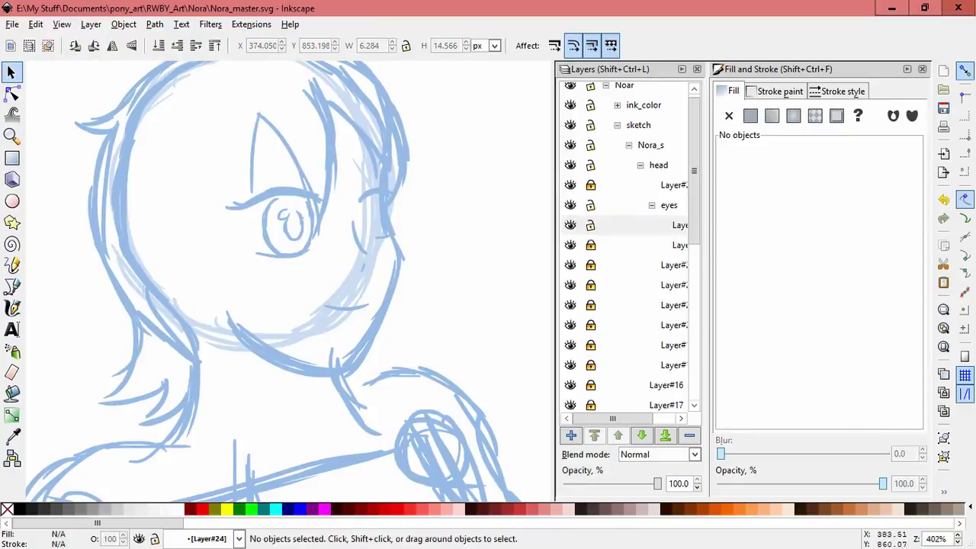
# - Redraw the far eye's iris on Layer#23 with calligraphic strokes and lock that layer
pyautogui.scroll(1, 356, 191)
pyautogui.press('c')
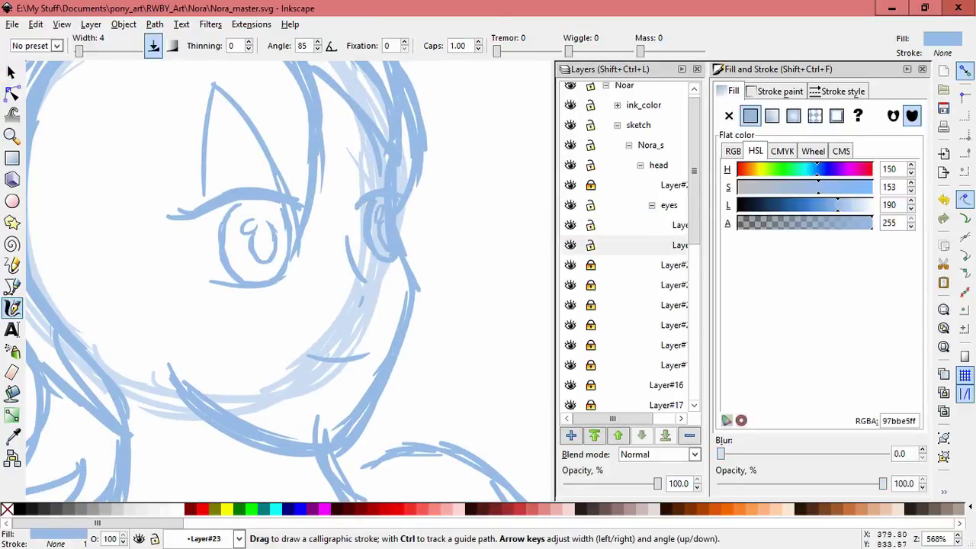
pyautogui.press('s')
pyautogui.moveTo(353, 244); pyautogui.dragTo(424, 249)
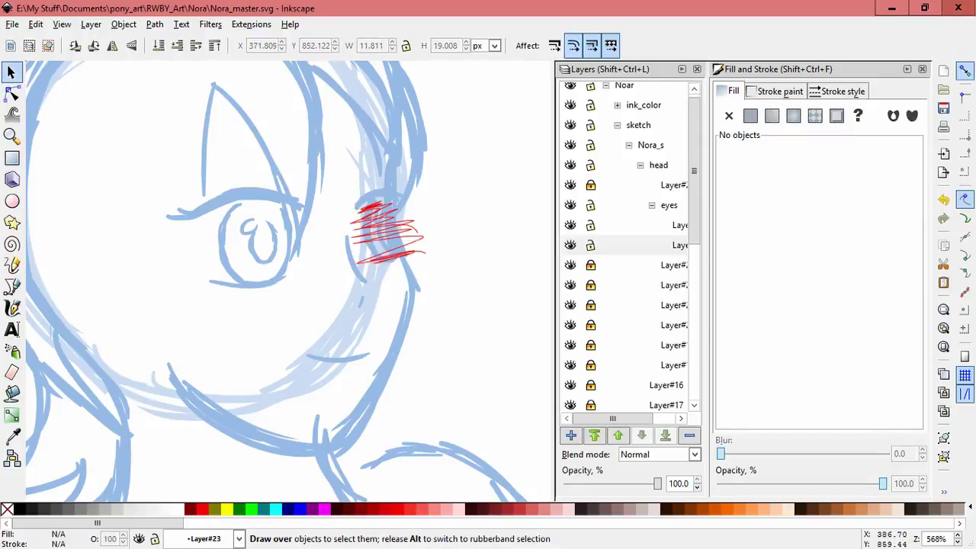
pyautogui.click(590, 245)
pyautogui.click(671, 225)
pyautogui.click(35, 23)
pyautogui.press('Escape')
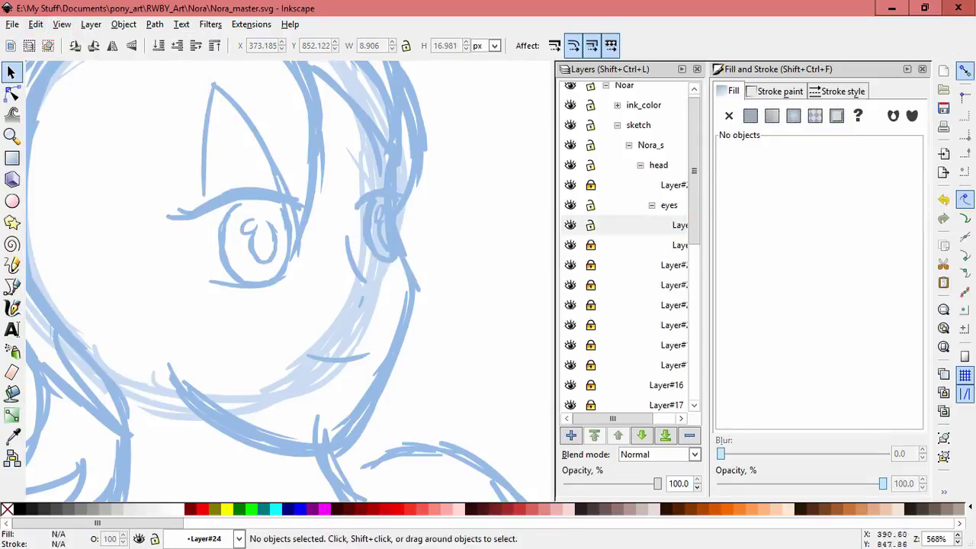
# - Lock Layer#24, draw a short stroke under the far eye on Layer#23, and collapse the eyes group
pyautogui.press('Tab')
pyautogui.press('pagedown')
pyautogui.press('c')
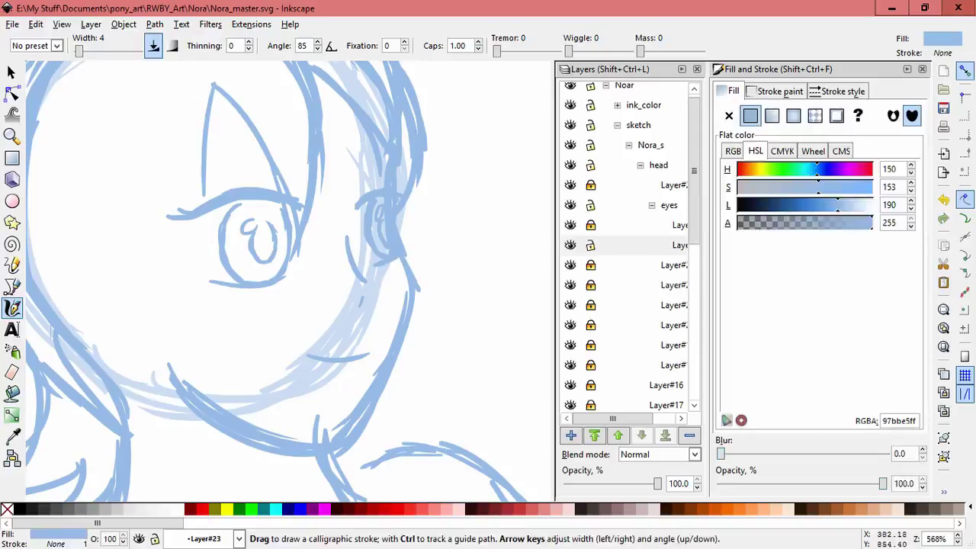
pyautogui.press('Escape')
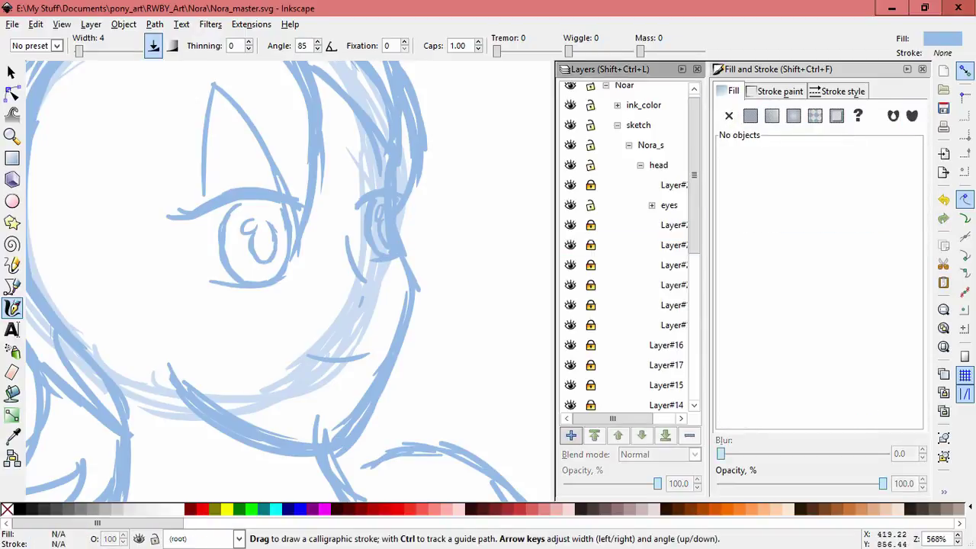
# - Add a new layer below the eyes group and sketch the near ear's outline and inner folds on it
pyautogui.hotkey('shift', 'ctrl', 'n')
pyautogui.press('Return')
pyautogui.moveTo(381, 275); pyautogui.dragTo(496, 310)
pyautogui.moveTo(231, 240); pyautogui.dragTo(233, 339)
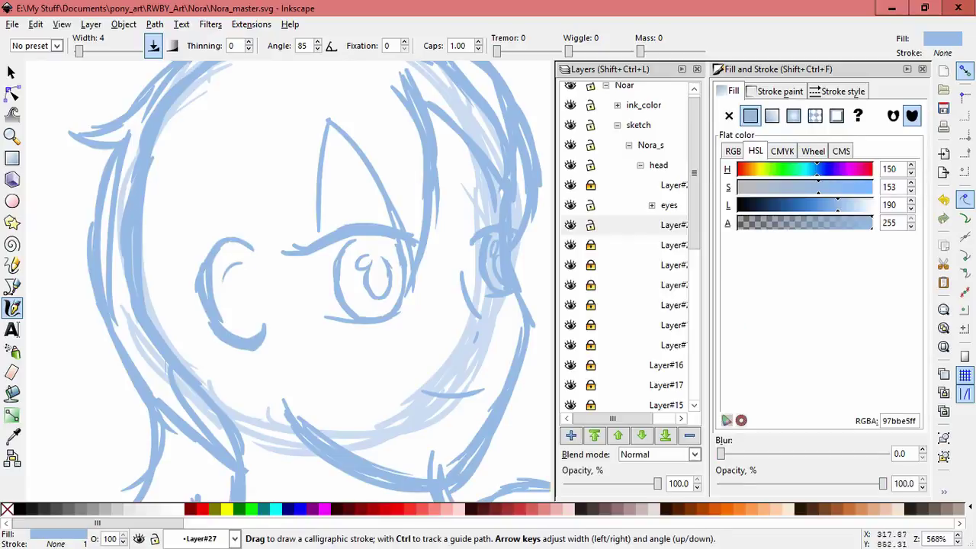
pyautogui.moveTo(252, 307); pyautogui.dragTo(246, 326)
# - Enlarge the whole ear sketch slightly and discard the stray curved stroke behind it
pyautogui.press('s')
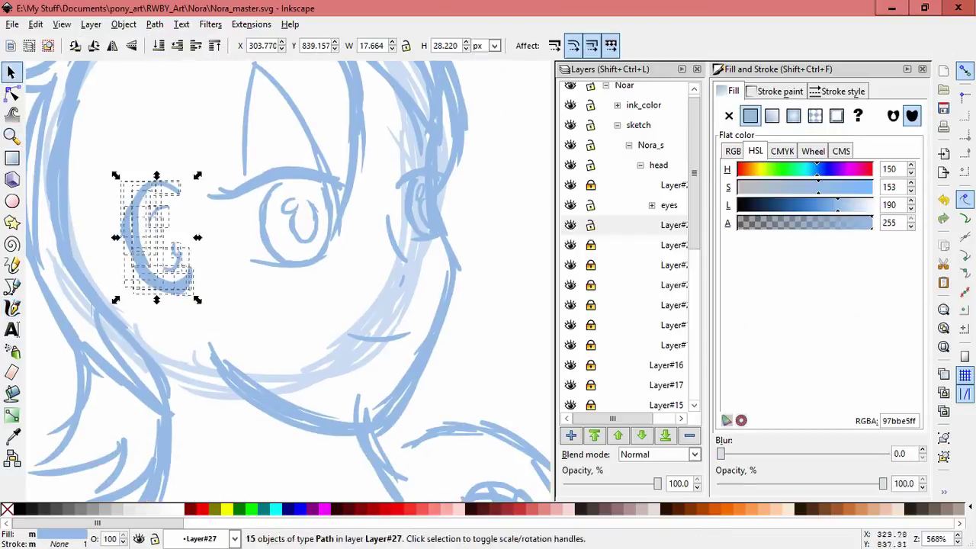
pyautogui.moveTo(153, 289); pyautogui.dragTo(148, 287)
pyautogui.press('Escape')
pyautogui.click(156, 313)
pyautogui.press('Tab')
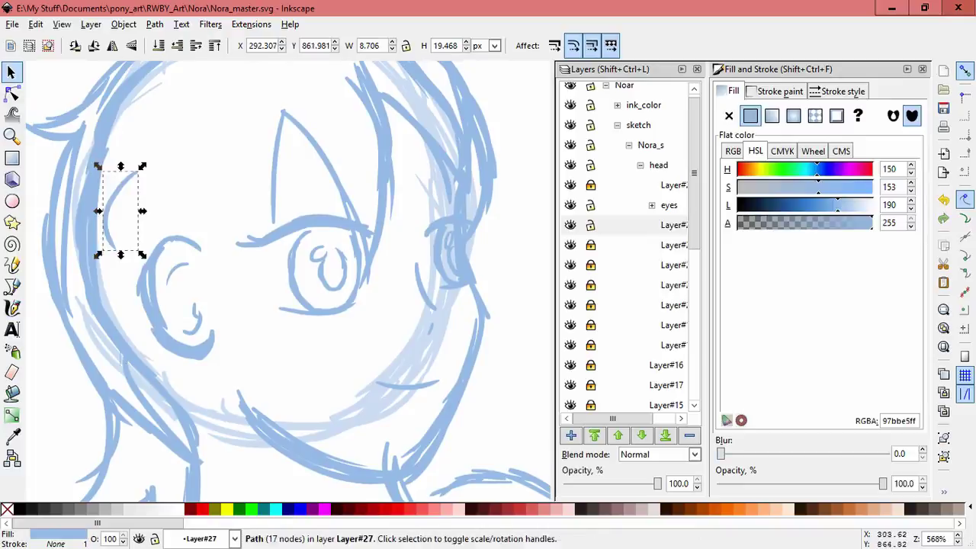
pyautogui.press('Escape')
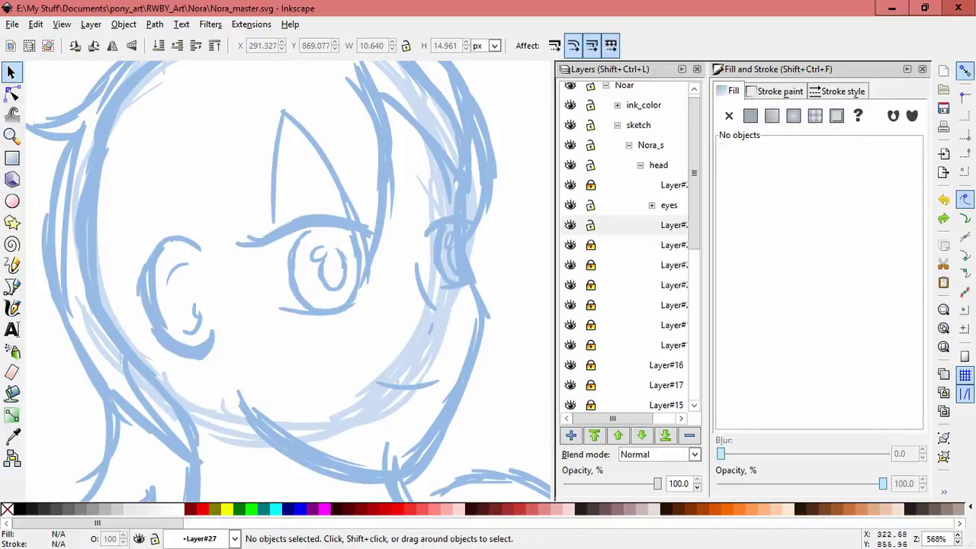
# - Delete the thick strokes on the ear's upper back edge and redraw that edge as a thinner curve
pyautogui.click(232, 269)
pyautogui.moveTo(185, 244); pyautogui.dragTo(163, 305)
pyautogui.click(148, 286)
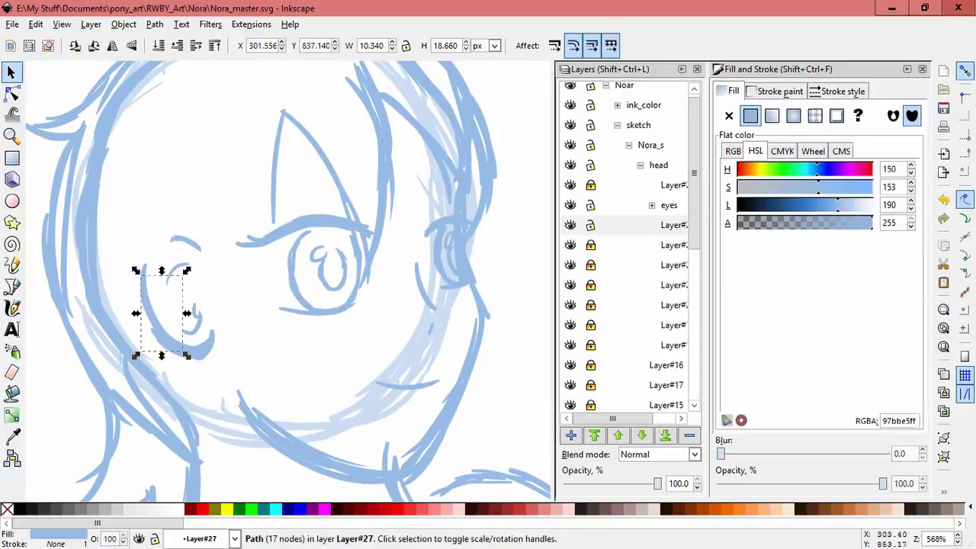
pyautogui.press('c')
pyautogui.moveTo(163, 239); pyautogui.dragTo(147, 280)
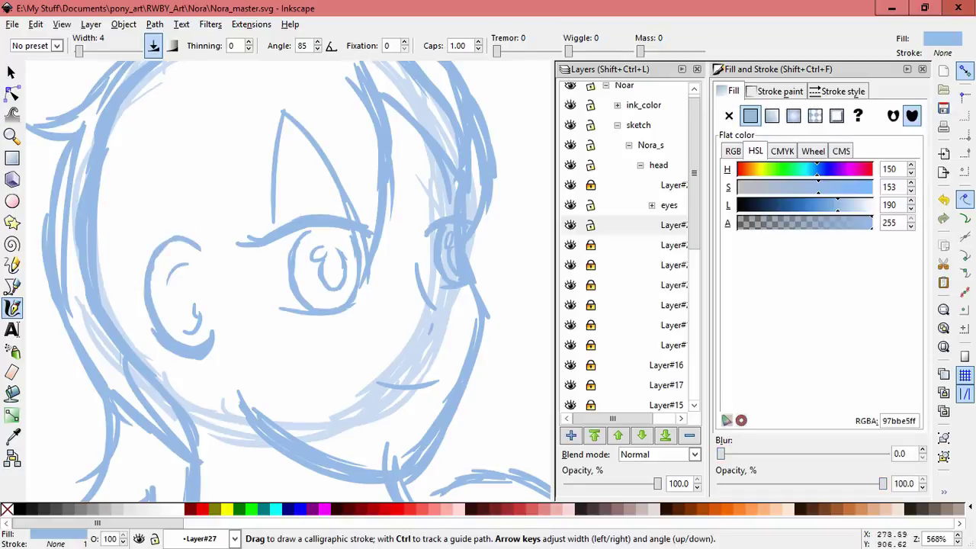
# - Stretch the ear sketch to about 18.3 by 32.3 px and lock its layer
pyautogui.click(11, 71)
pyautogui.moveTo(137, 228); pyautogui.dragTo(218, 363)
pyautogui.click(625, 224)
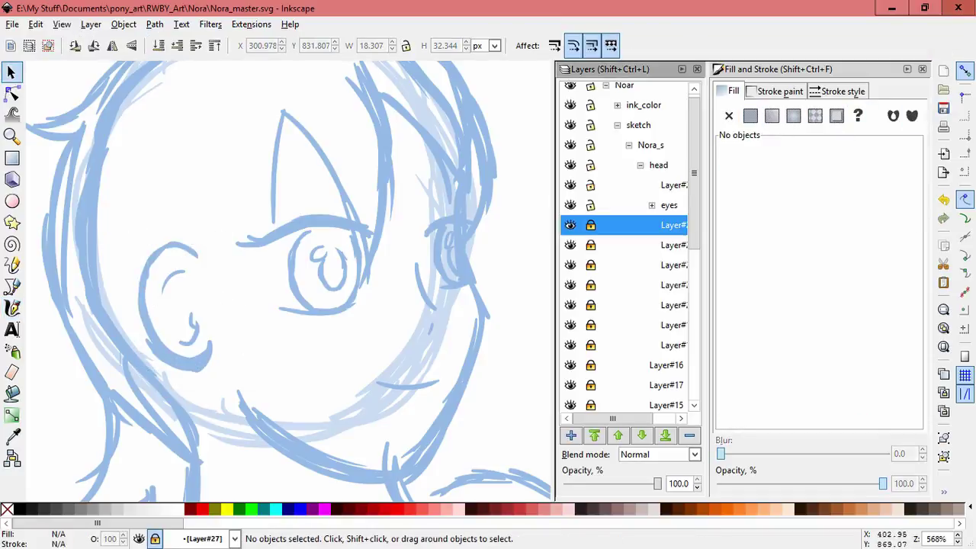
pyautogui.scroll(-3, 288, 282)
pyautogui.press('c')
pyautogui.scroll(3, 288, 282)
pyautogui.moveTo(259, 164); pyautogui.dragTo(274, 221)
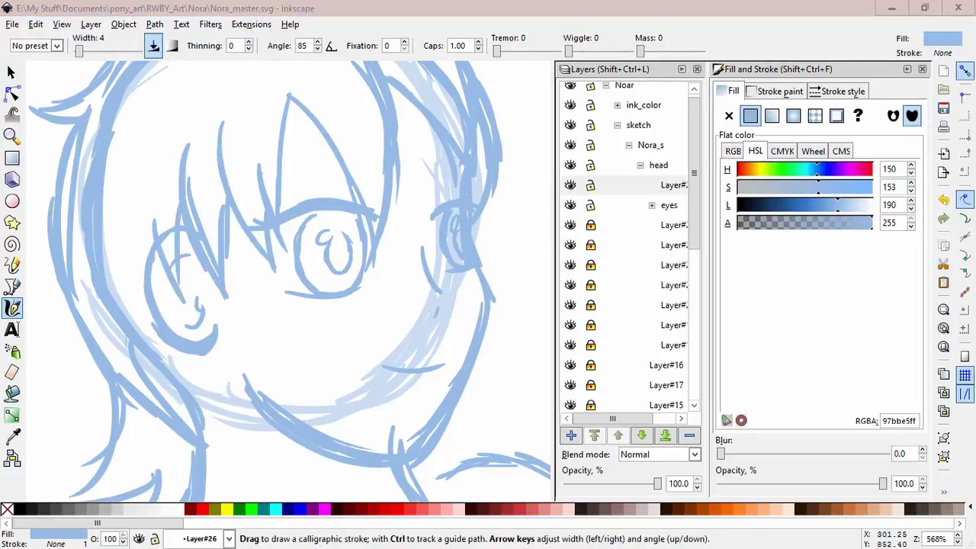
pyautogui.hotkey('ctrl', 'z')
pyautogui.hotkey('ctrl', 'z')
pyautogui.hotkey('ctrl', 'z')
pyautogui.hotkey('ctrl', 'z')
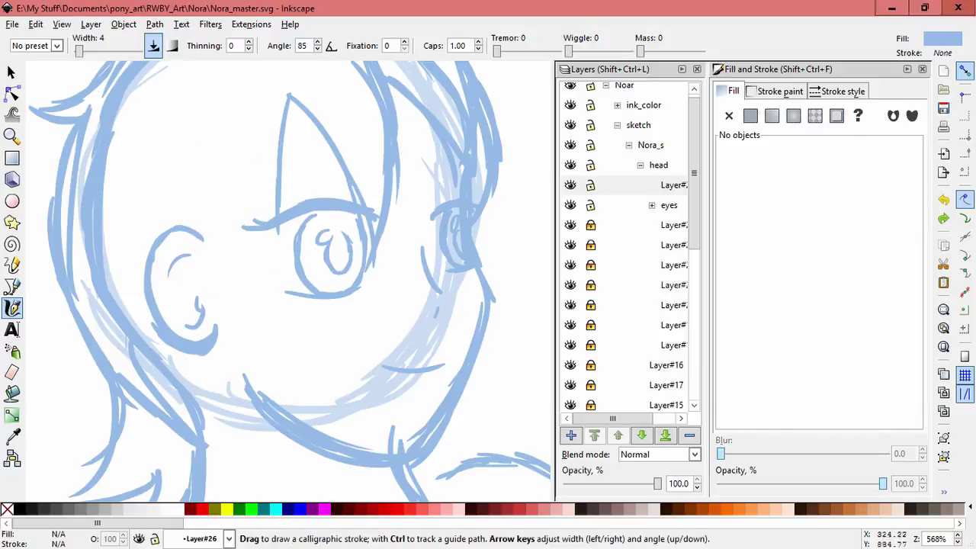
# - Sketch pointed bang strands beside the near eye and side locks falling over the ear on the hair layer
pyautogui.moveTo(151, 183); pyautogui.dragTo(194, 317)
pyautogui.moveTo(226, 160)
pyautogui.mouseDown()
pyautogui.moveTo(244, 366)
pyautogui.moveTo(252, 294)
pyautogui.moveTo(175, 381)
pyautogui.mouseUp()
pyautogui.moveTo(305, 228); pyautogui.dragTo(255, 354)
pyautogui.moveTo(183, 175); pyautogui.dragTo(209, 274)
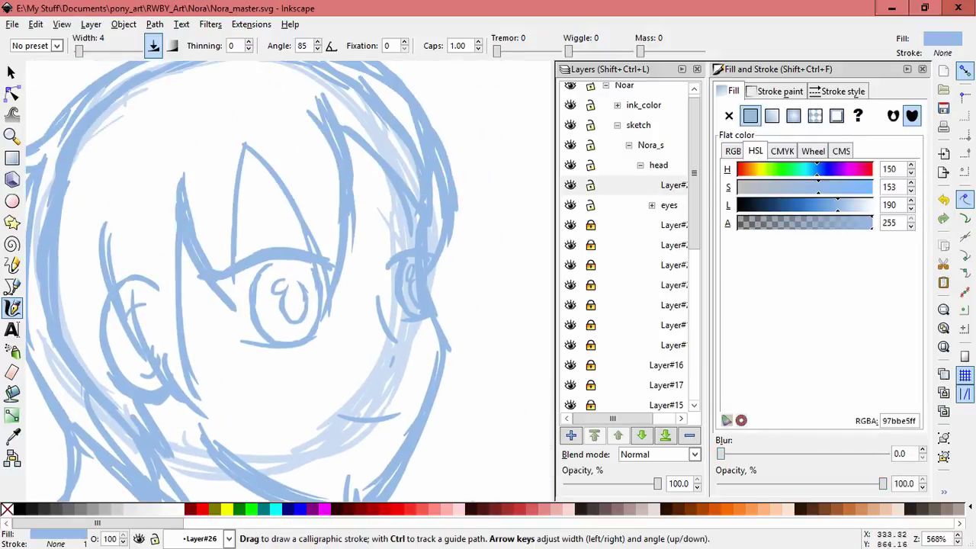
pyautogui.moveTo(267, 282); pyautogui.dragTo(167, 328)
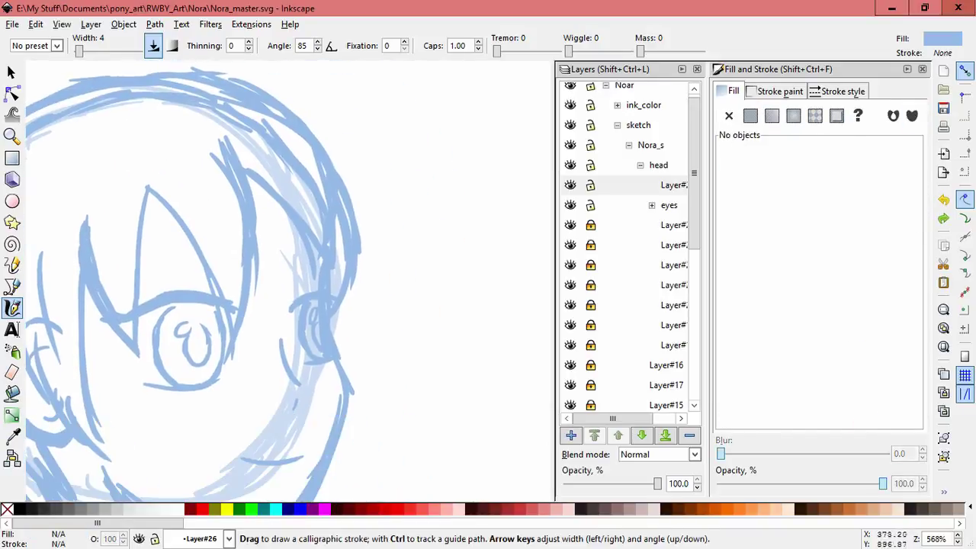
pyautogui.moveTo(293, 152); pyautogui.dragTo(241, 204)
pyautogui.press('-')
pyautogui.press('-')
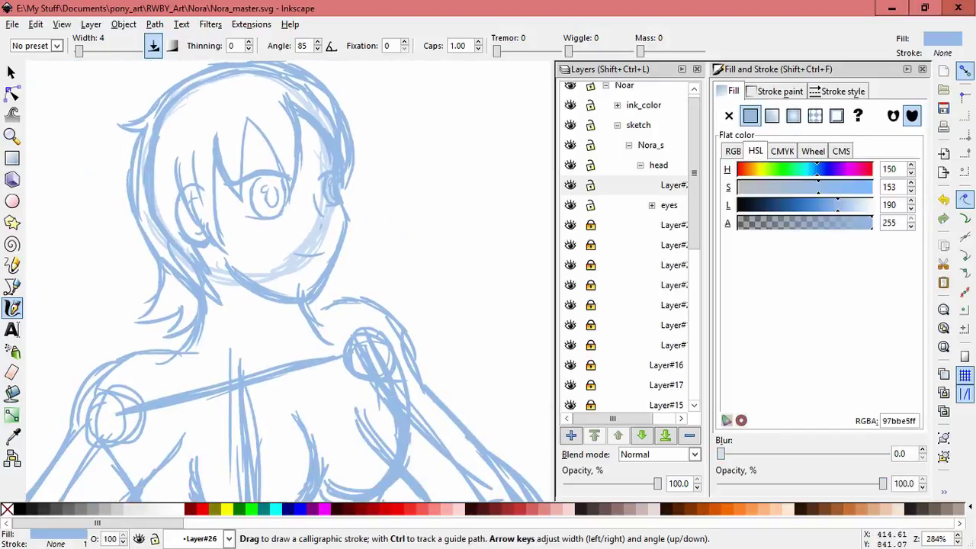
# - Lock the hair layer and flatten the strokes of both eyes to about 24.1 px high
pyautogui.click(590, 185)
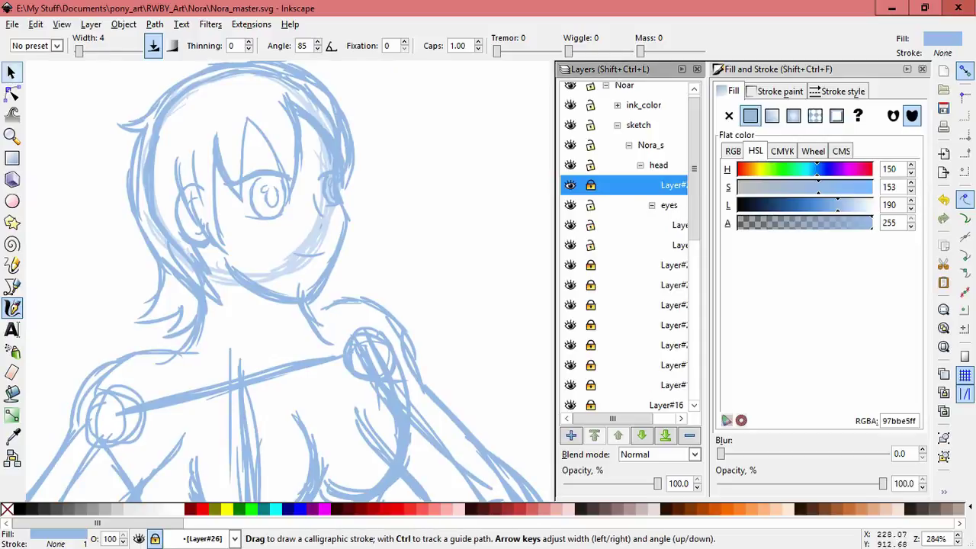
pyautogui.press('s')
pyautogui.moveTo(213, 141); pyautogui.dragTo(352, 229)
pyautogui.press('+')
pyautogui.press('+')
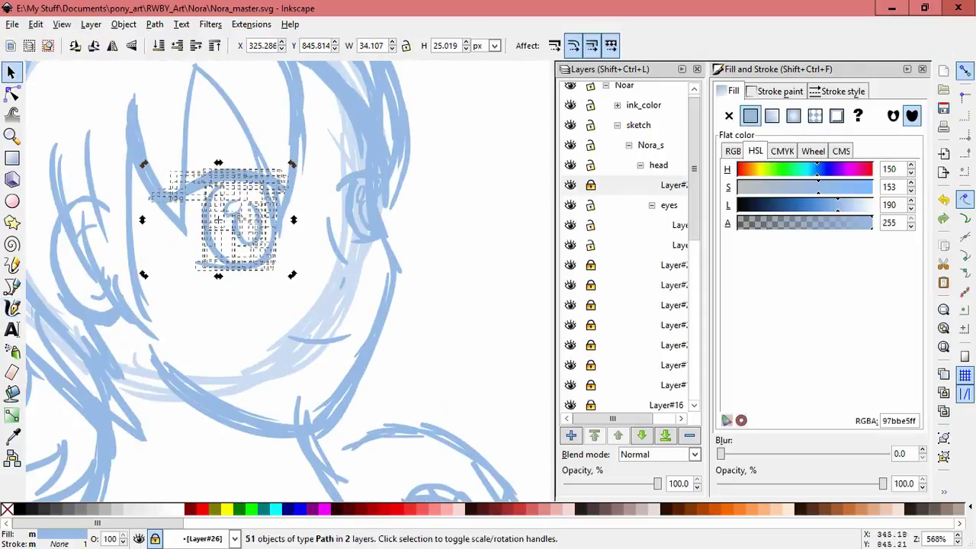
pyautogui.moveTo(292, 275); pyautogui.dragTo(401, 272)
pyautogui.press('Escape')
pyautogui.press('-')
pyautogui.press('-')
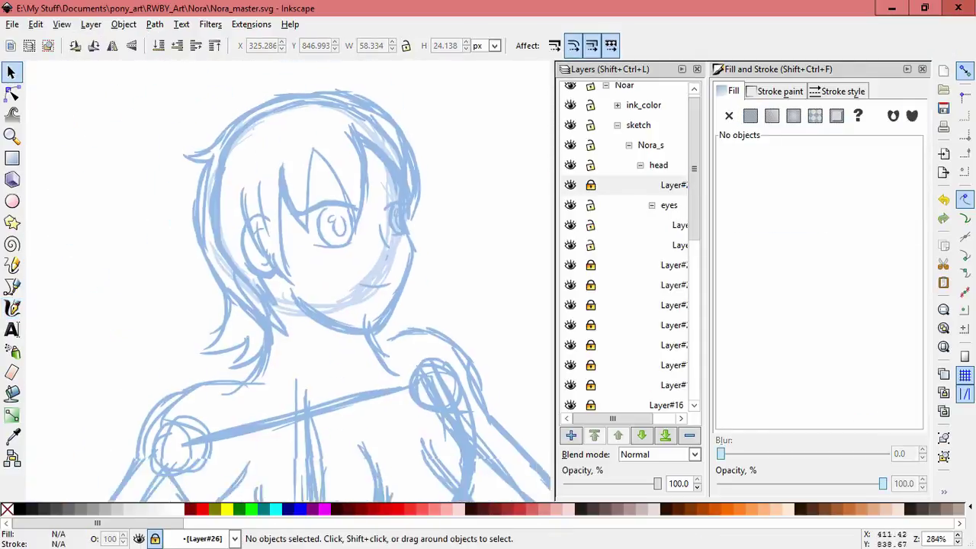
# - Resize the strokes of both eyes to about 60.3 by 24.9 px, then lock and collapse the eyes layer
pyautogui.press('+')
pyautogui.hotkey('ctrl', 'z')
pyautogui.press('Escape')
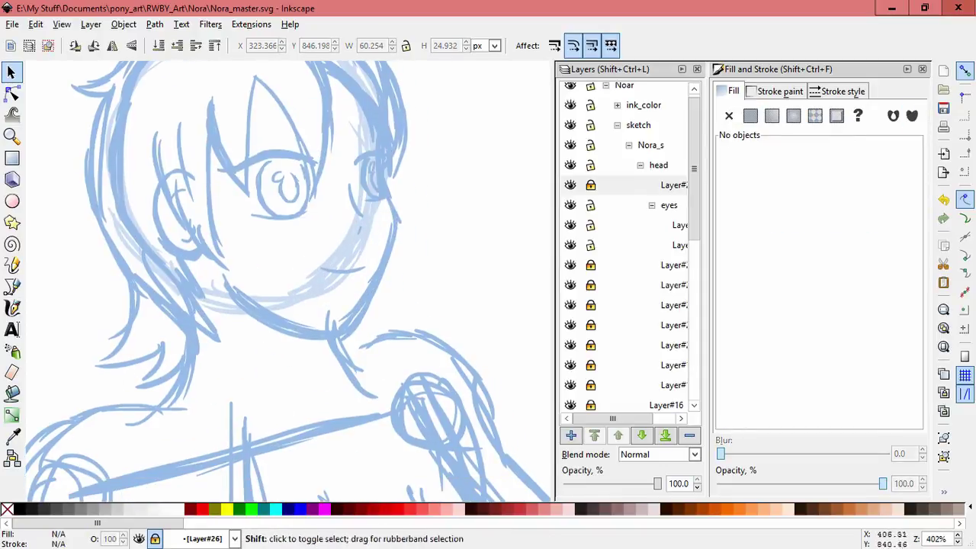
pyautogui.press('-')
pyautogui.press('-')
pyautogui.press('+')
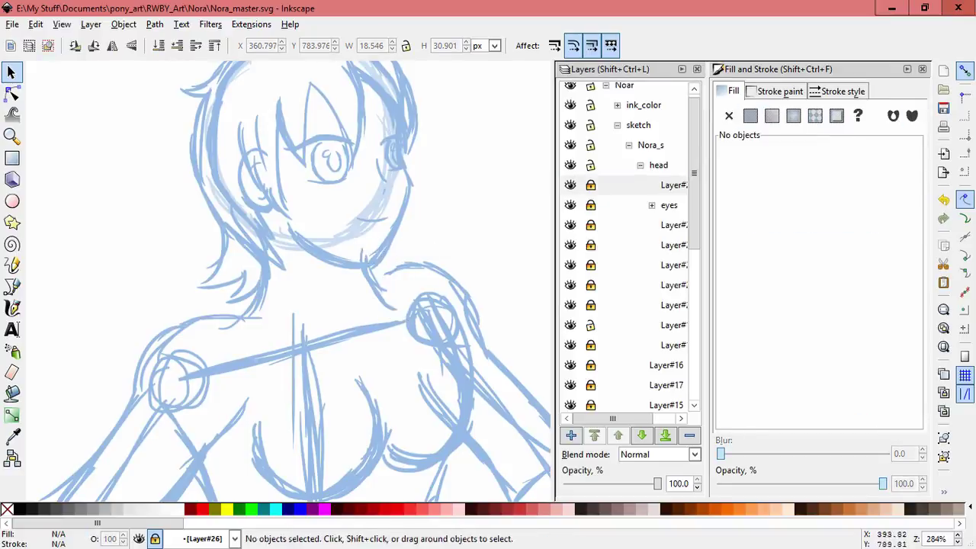
# - Replace the front neck line with a curve running from under the chin to the far shoulder on Layer#19, and lock that layer
pyautogui.press('ctrl')
pyautogui.scroll(1, 488, 233)
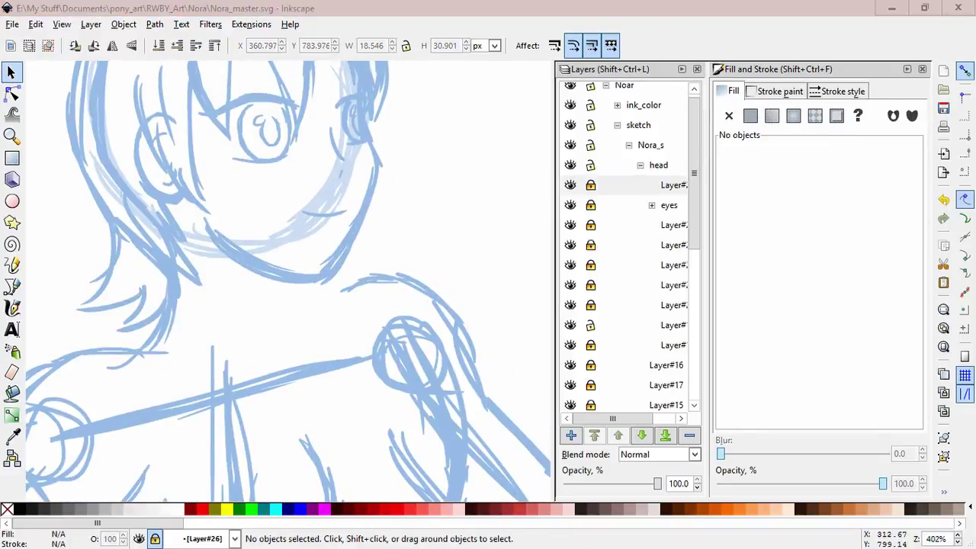
pyautogui.press('c')
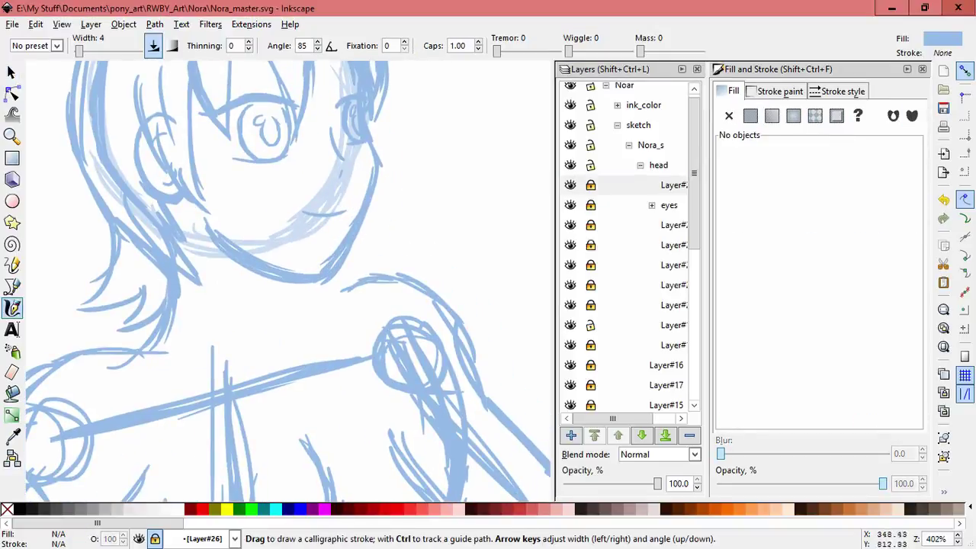
pyautogui.click(671, 325)
pyautogui.moveTo(301, 280); pyautogui.dragTo(311, 312)
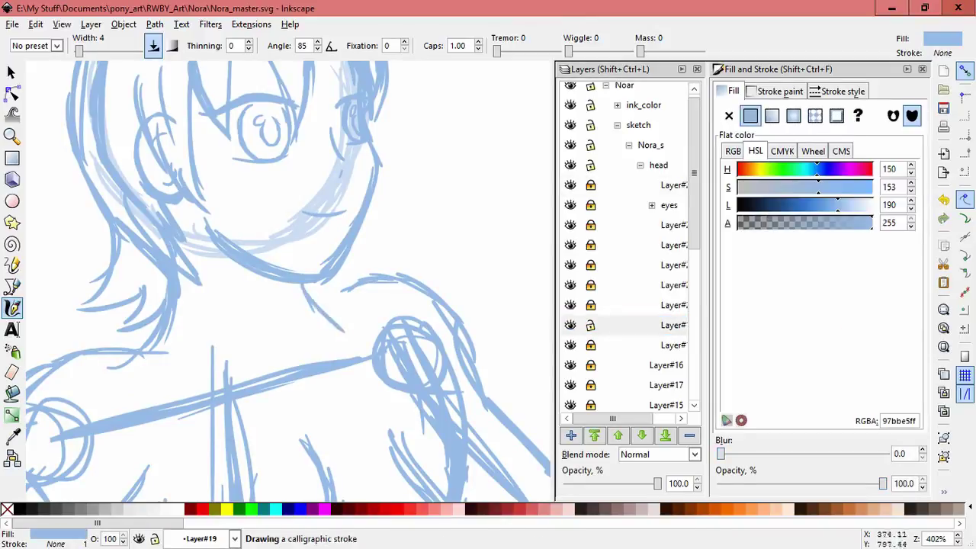
pyautogui.scroll(2, 288, 282)
pyautogui.scroll(-1, 288, 282)
pyautogui.scroll(-3, 288, 282)
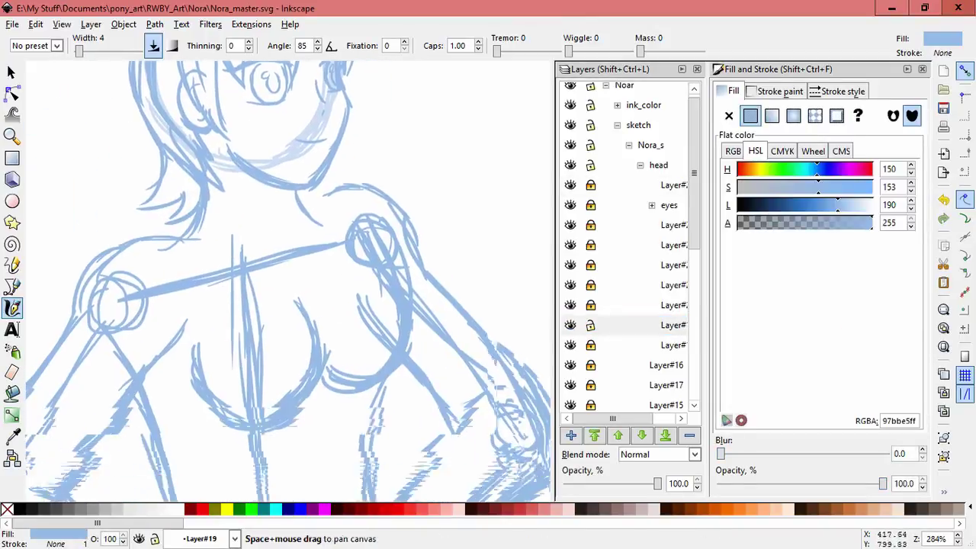
pyautogui.press('s')
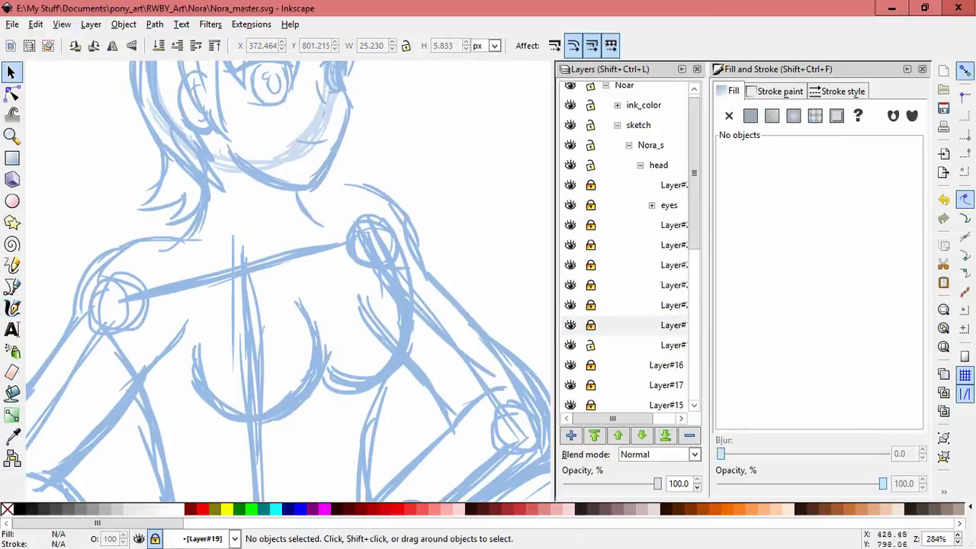
pyautogui.click(671, 325)
# - Unlock Layer#14, which holds the arm and shoulder outlines, and flatten the strokes along the top of the far shoulder
pyautogui.scroll(-3, 610, 305)
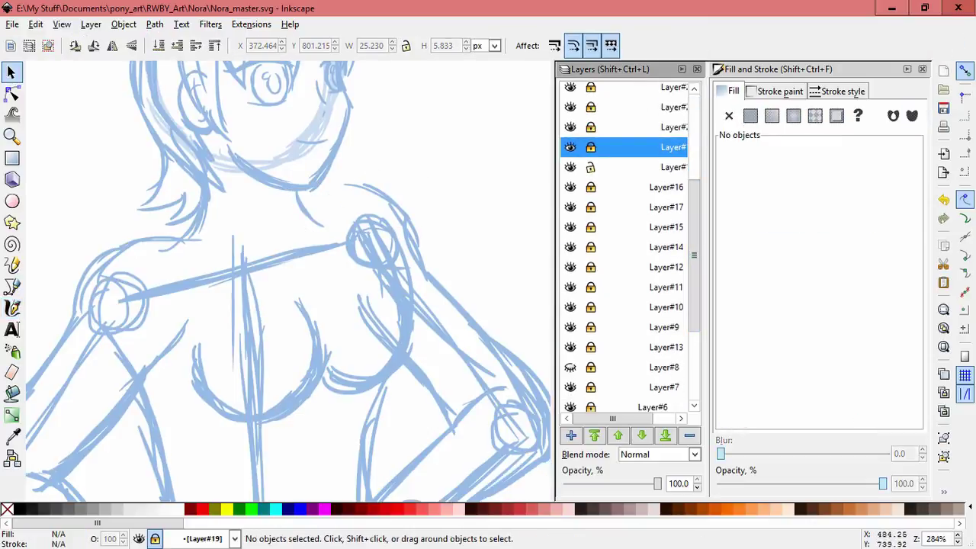
pyautogui.scroll(-3, 625, 244)
pyautogui.press('pagedown')
pyautogui.press('pagedown')
pyautogui.press('pagedown')
pyautogui.press('pagedown')
pyautogui.press('pagedown')
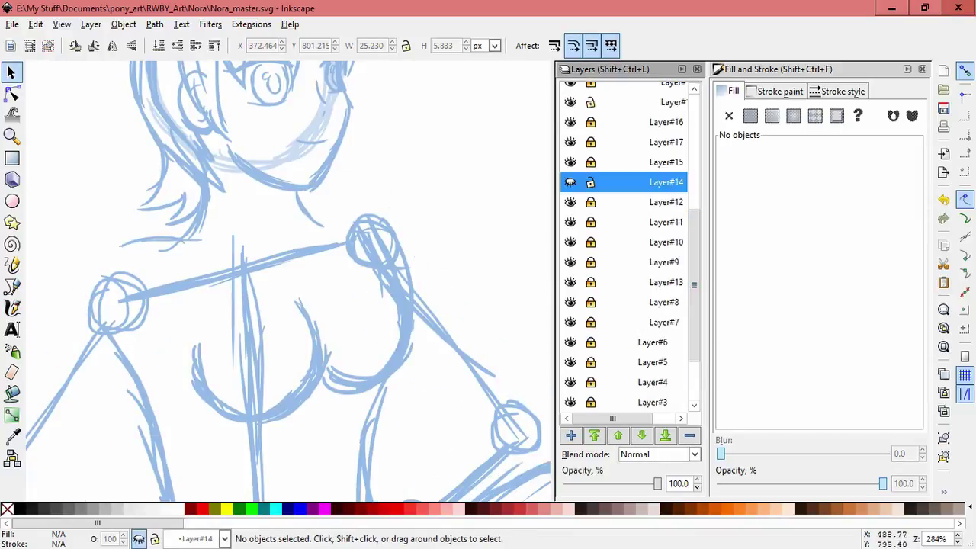
pyautogui.hotkey('ctrl', 'a')
pyautogui.hotkey('alt', 'p')
pyautogui.press('Escape')
pyautogui.moveTo(337, 161); pyautogui.dragTo(457, 245)
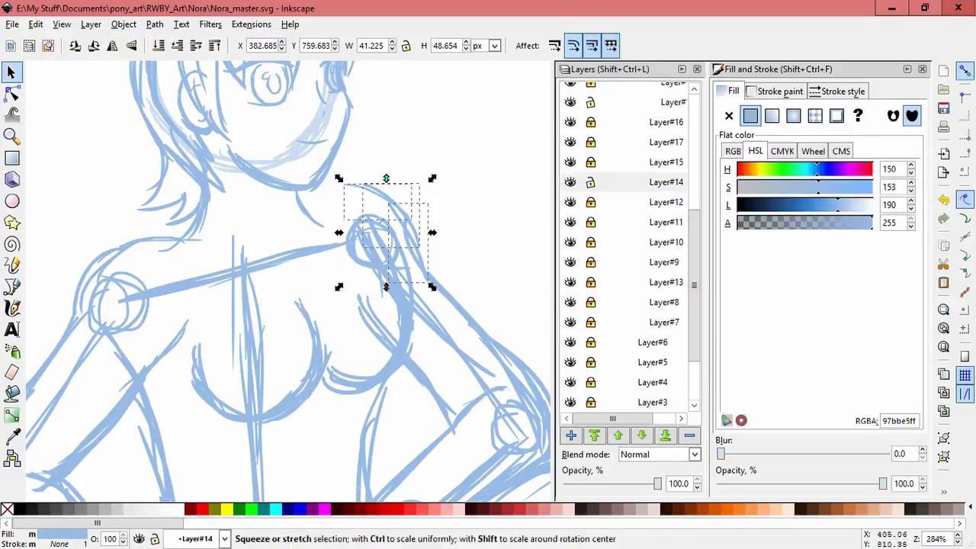
pyautogui.press('Escape')
# - Sketch a short stroke joining the far shoulder's top to the neck and lock Layer#14
pyautogui.press('c')
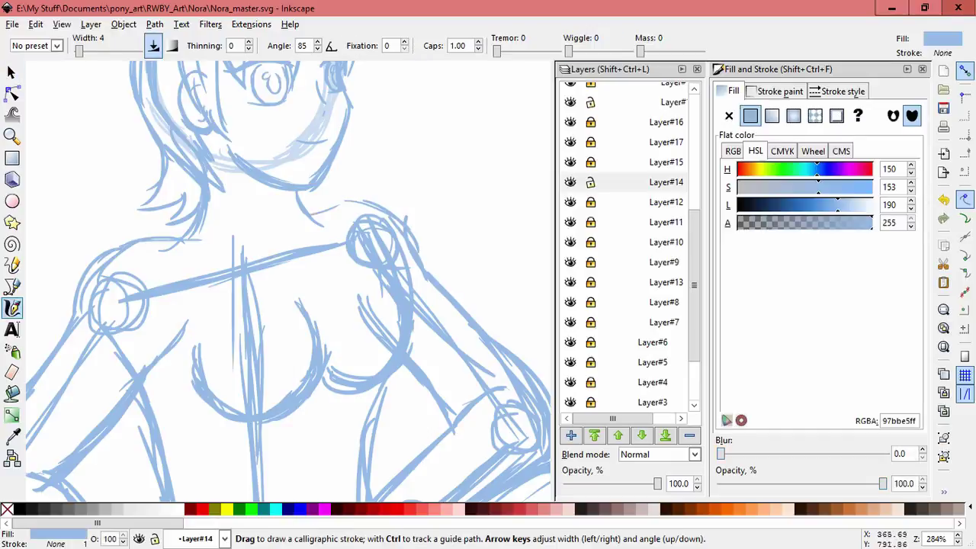
pyautogui.moveTo(372, 200); pyautogui.dragTo(322, 212)
pyautogui.scroll(-3, 427, 332)
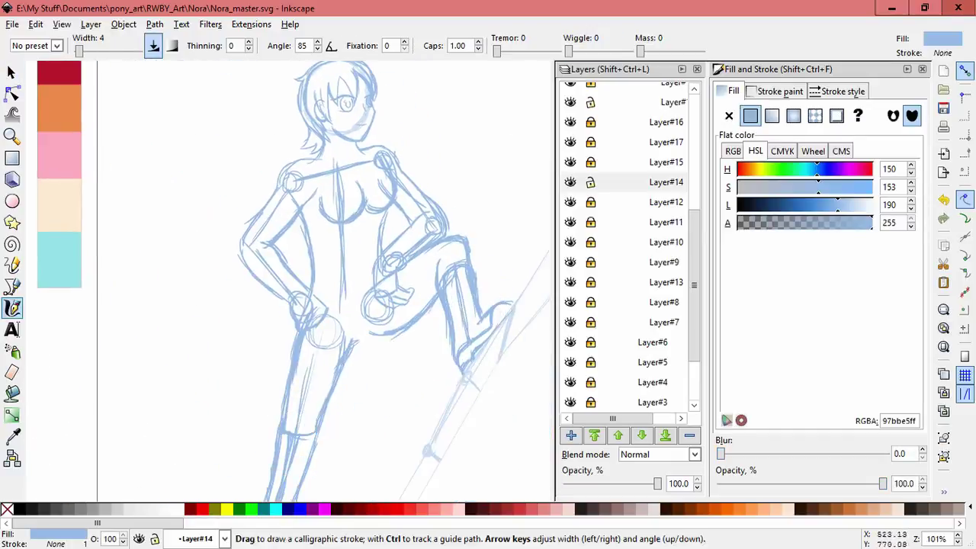
pyautogui.scroll(2, 427, 332)
pyautogui.press('Escape')
pyautogui.press('s')
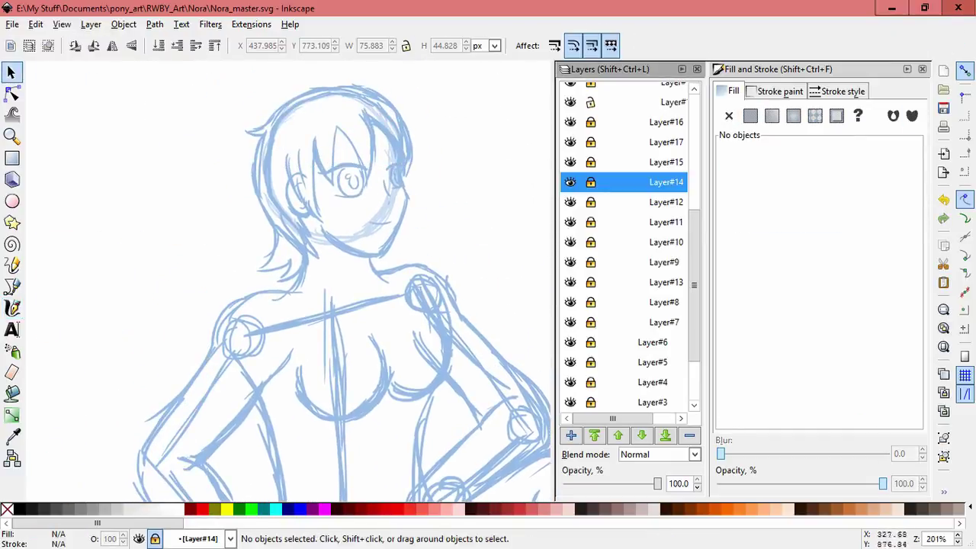
# - Rework the near side of the neck on Layer#21 and add small collarbone marks above the chest line
pyautogui.click(670, 208)
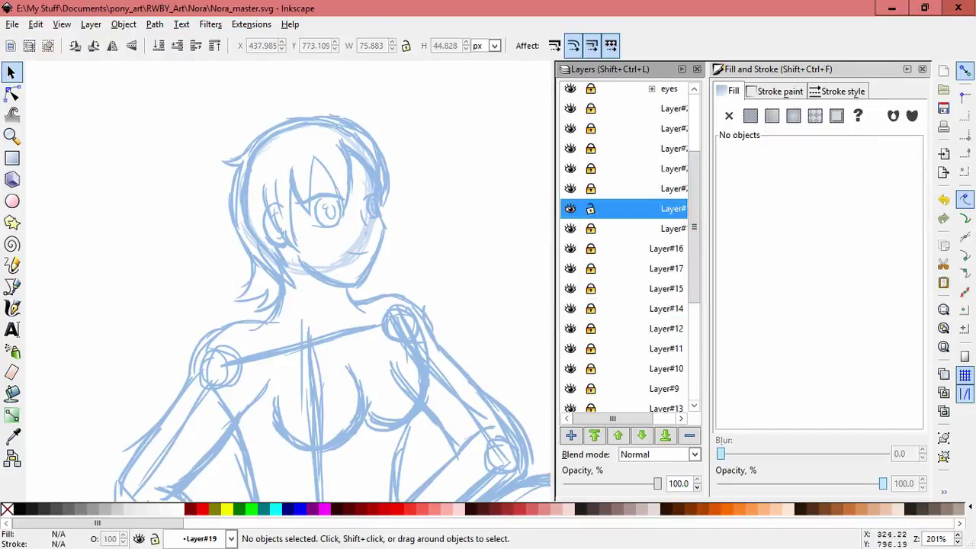
pyautogui.click(671, 168)
pyautogui.scroll(1, 300, 303)
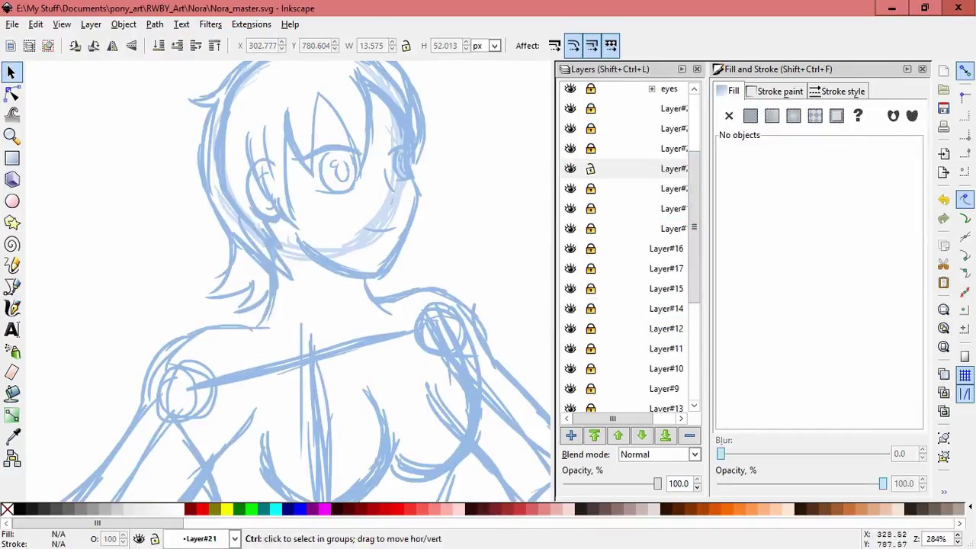
pyautogui.press('c')
pyautogui.press('Escape')
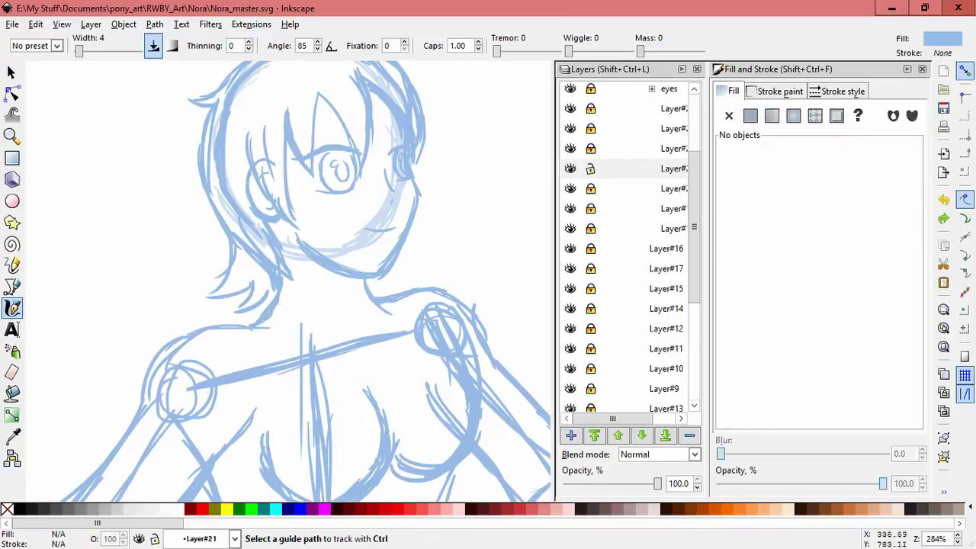
pyautogui.moveTo(248, 324); pyautogui.dragTo(191, 275)
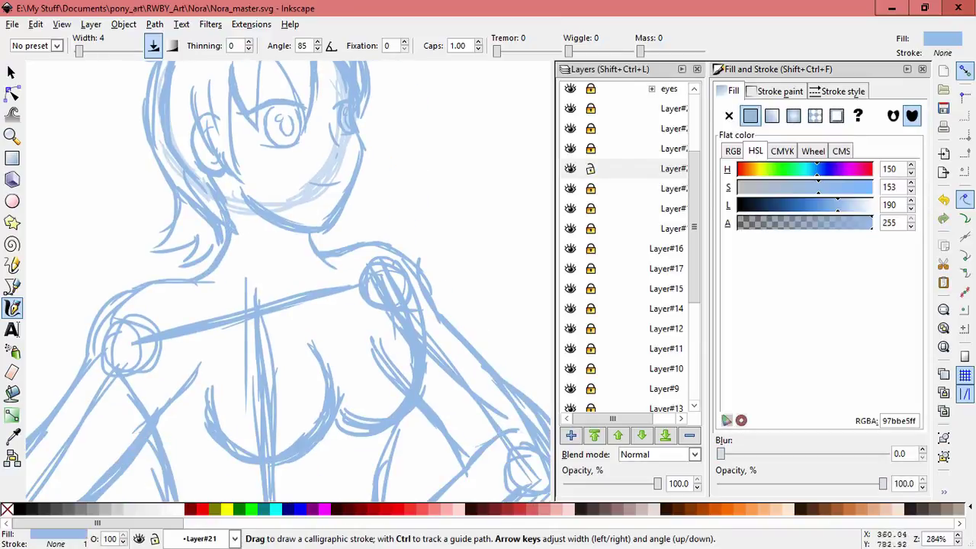
pyautogui.moveTo(302, 283); pyautogui.dragTo(323, 282)
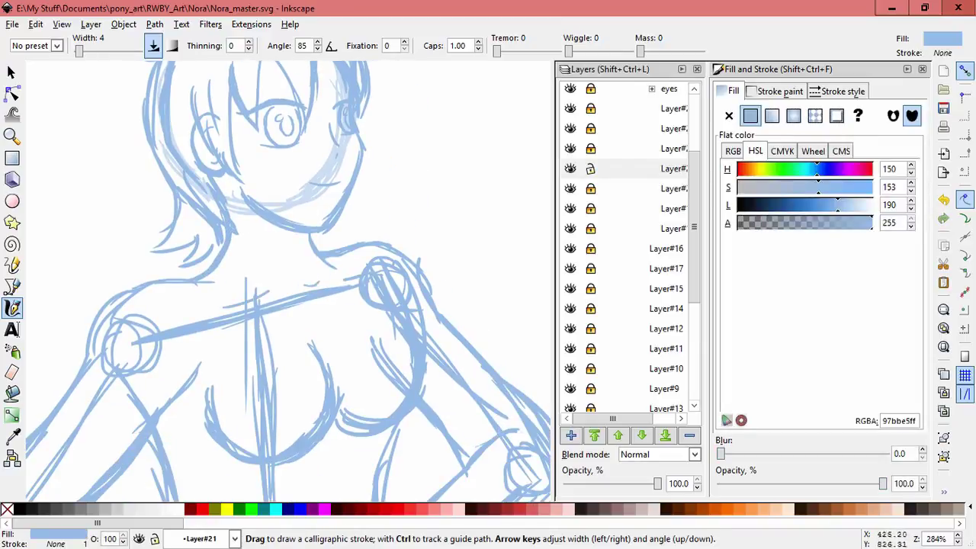
# - Add a layer named cloths above Nora_s and create a new sublayer inside it
pyautogui.scroll(-2, 381, 112)
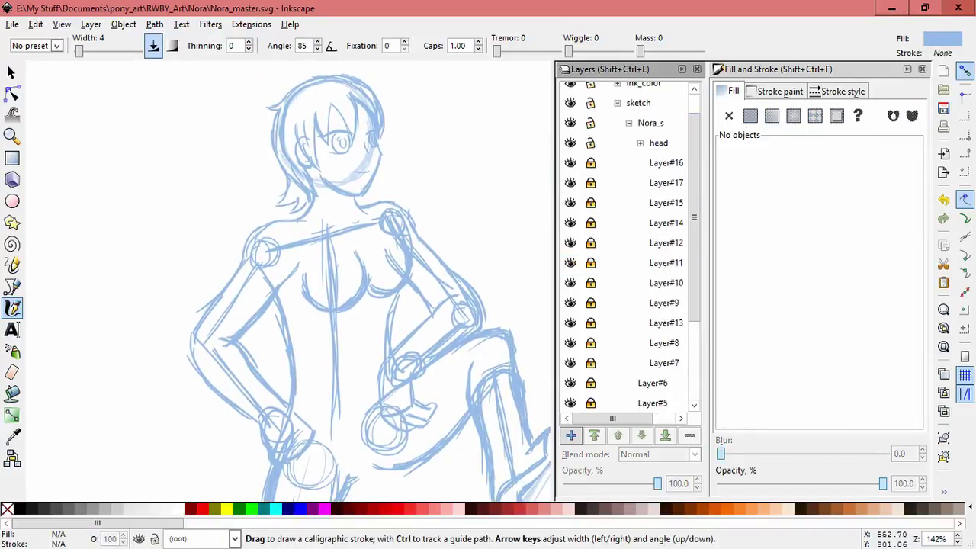
pyautogui.click(651, 151)
pyautogui.hotkey('ctrl', 'shift', 'n')
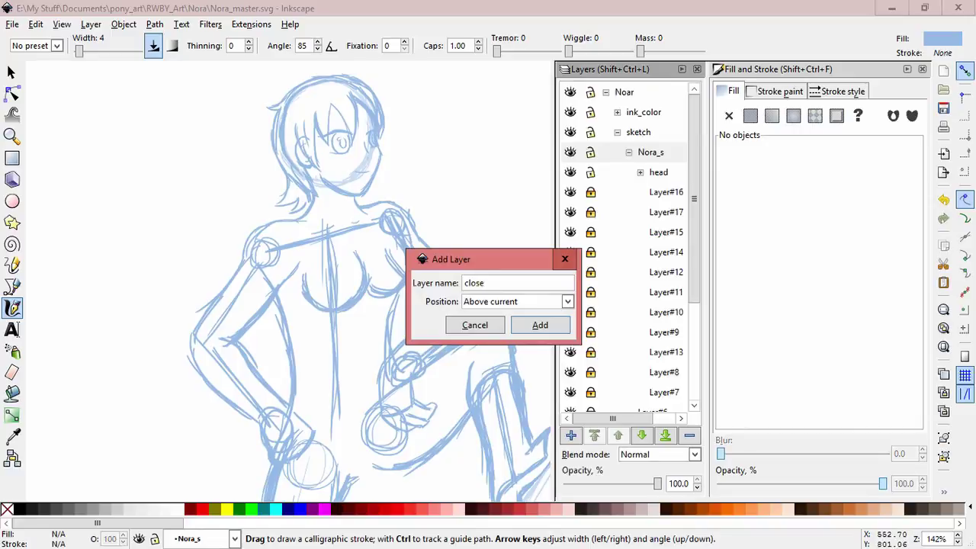
pyautogui.write('cloths')
pyautogui.press('Return')
pyautogui.hotkey('ctrl', 'shift', 'n')
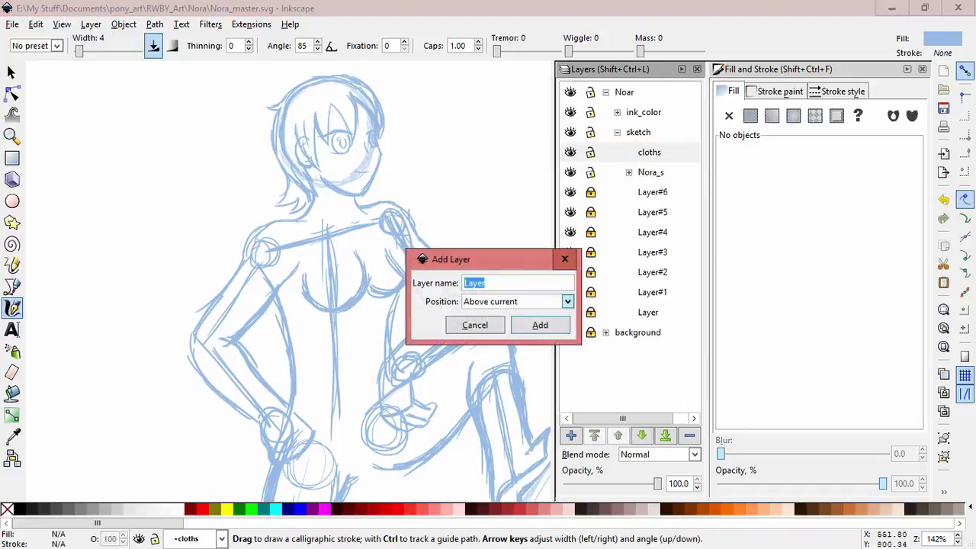
pyautogui.press('Tab')
pyautogui.press('Down')
pyautogui.press('Down')
pyautogui.press('Return')
# - Pick the dark navy swatch beside the figure as the calligraphy colour (16233cff) and undo the trial stroke
pyautogui.moveTo(229, 229); pyautogui.dragTo(435, 191)
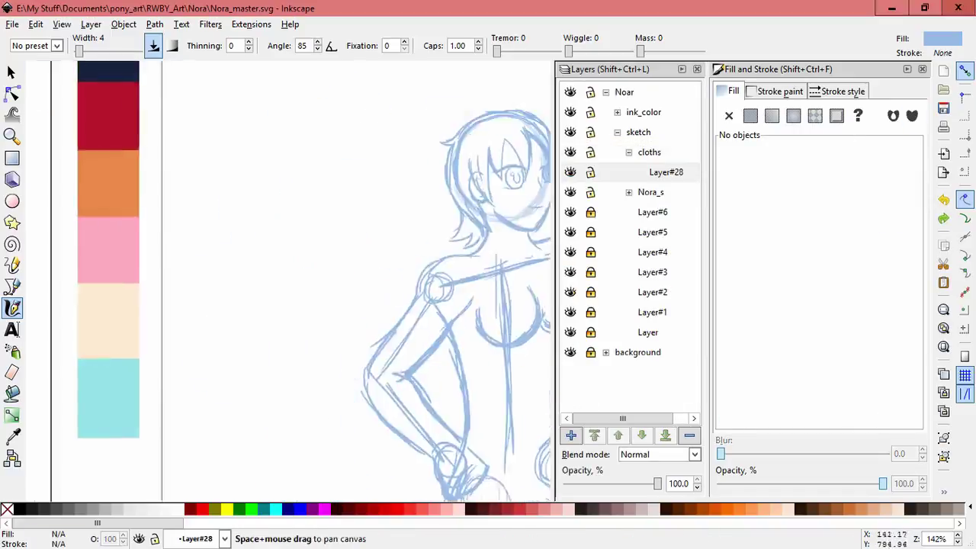
pyautogui.press('d')
pyautogui.click(144, 124)
pyautogui.press('d')
pyautogui.moveTo(434, 252); pyautogui.dragTo(252, 173)
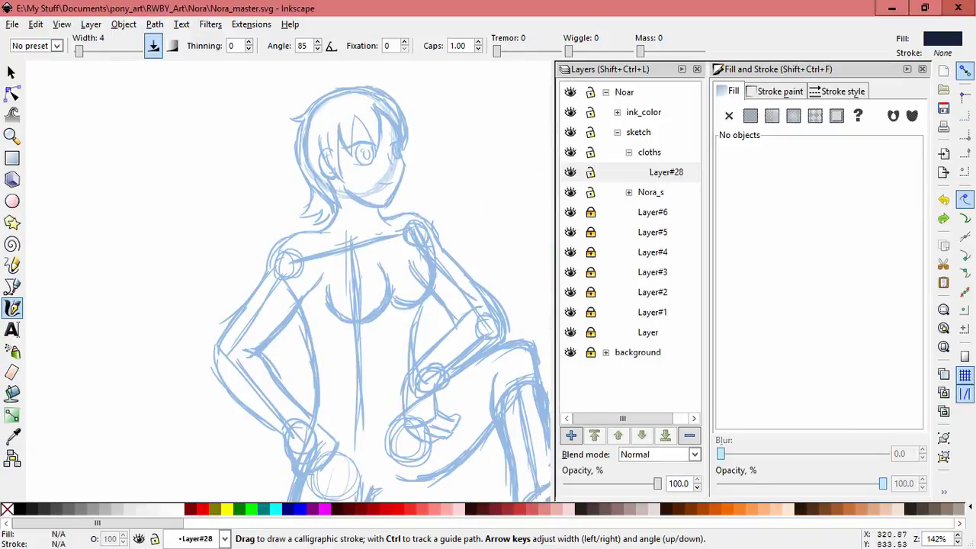
pyautogui.moveTo(370, 250); pyautogui.dragTo(392, 282)
pyautogui.hotkey('ctrl', 'z')
# - Outline the near half of an open jacket in navy, with its collar, curved front edge, lower hem and side seam
pyautogui.scroll(2, 366, 253)
pyautogui.moveTo(305, 162); pyautogui.dragTo(256, 214)
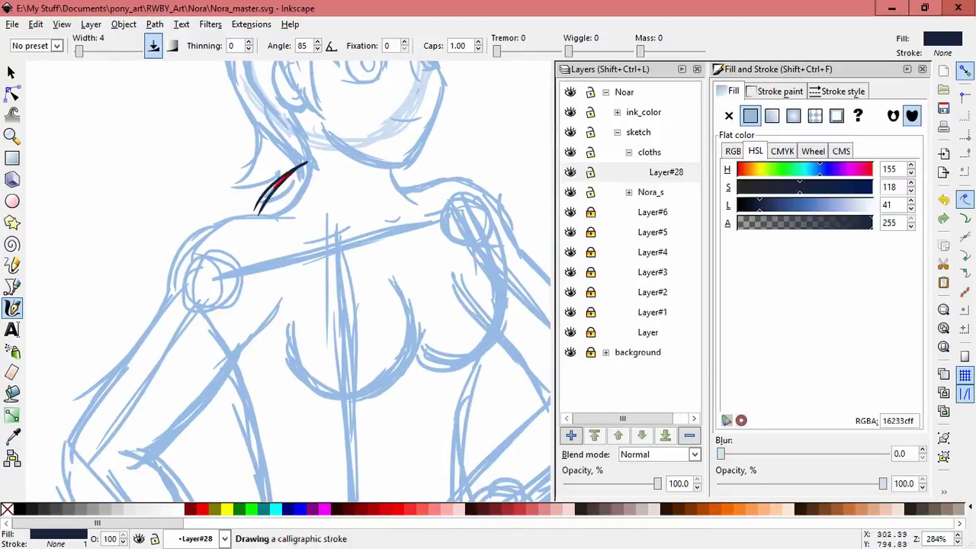
pyautogui.moveTo(406, 164); pyautogui.dragTo(451, 178)
pyautogui.moveTo(263, 213)
pyautogui.mouseDown()
pyautogui.moveTo(383, 291)
pyautogui.moveTo(389, 419)
pyautogui.mouseUp()
pyautogui.scroll(-5, 389, 419)
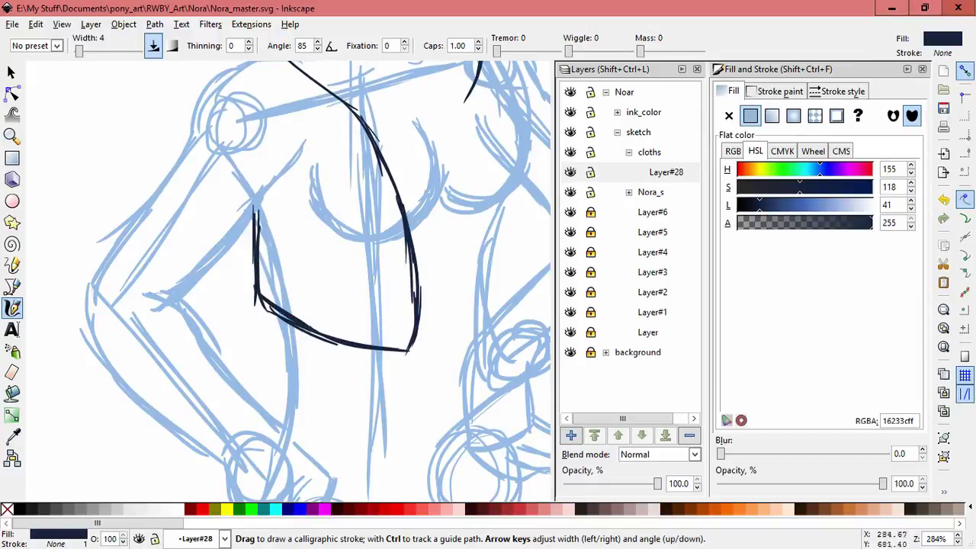
pyautogui.moveTo(251, 290); pyautogui.dragTo(187, 358)
# - Outline the far half of the jacket from the collar over the shoulder down to a pointed hem
pyautogui.moveTo(404, 179); pyautogui.dragTo(430, 275)
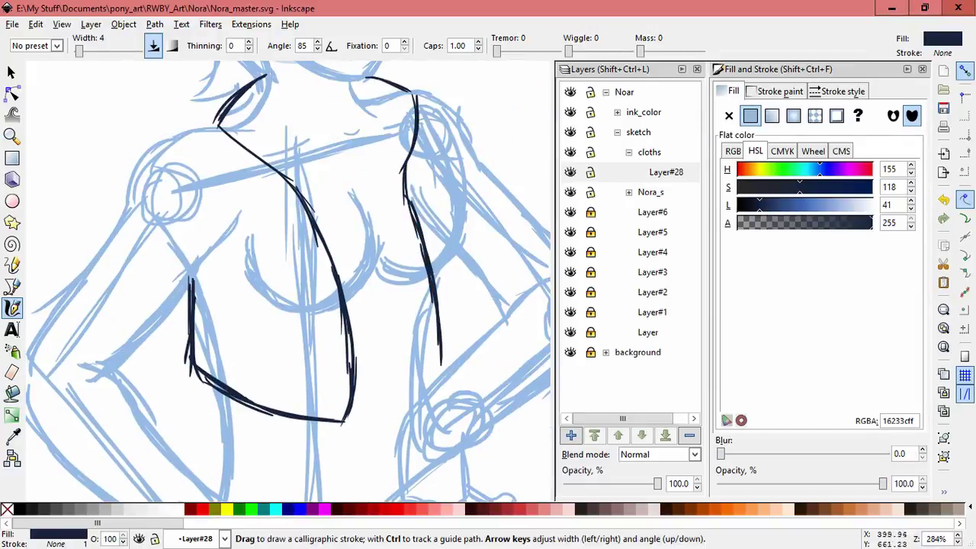
pyautogui.moveTo(424, 338); pyautogui.dragTo(440, 385)
pyautogui.moveTo(460, 255)
pyautogui.mouseDown()
pyautogui.moveTo(440, 389)
pyautogui.moveTo(540, 412)
pyautogui.mouseUp()
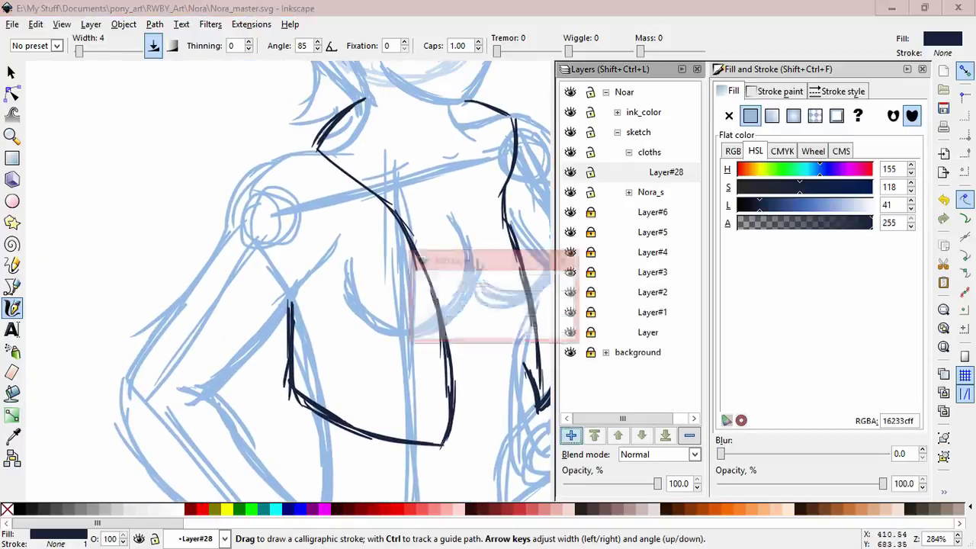
# - Add a sublayer above Layer#28 in cloths and outline both short sleeves from the shoulders toward the elbows
pyautogui.moveTo(254, 158); pyautogui.dragTo(312, 148)
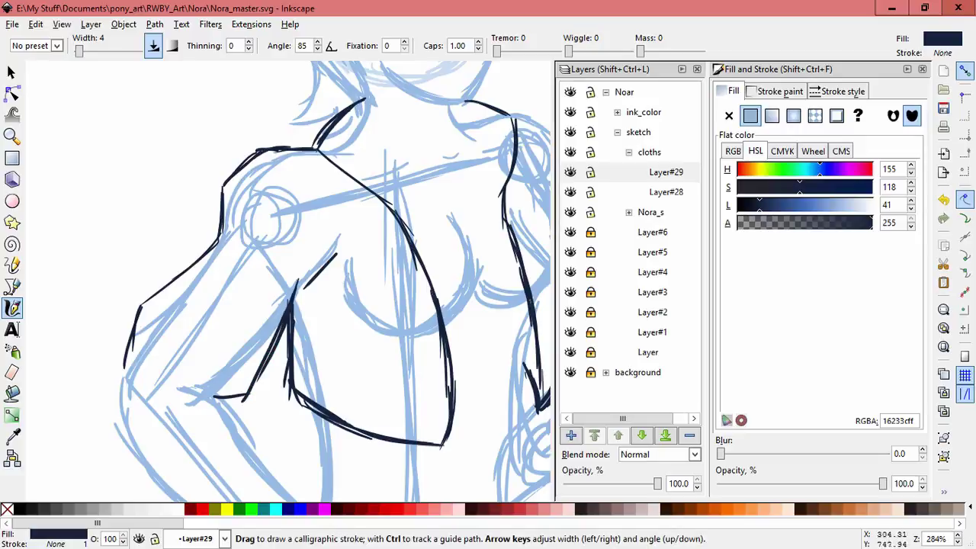
pyautogui.moveTo(343, 228); pyautogui.dragTo(183, 298)
pyautogui.moveTo(357, 175)
pyautogui.mouseDown()
pyautogui.moveTo(411, 203)
pyautogui.moveTo(320, 154)
pyautogui.mouseUp()
pyautogui.moveTo(325, 186); pyautogui.dragTo(397, 248)
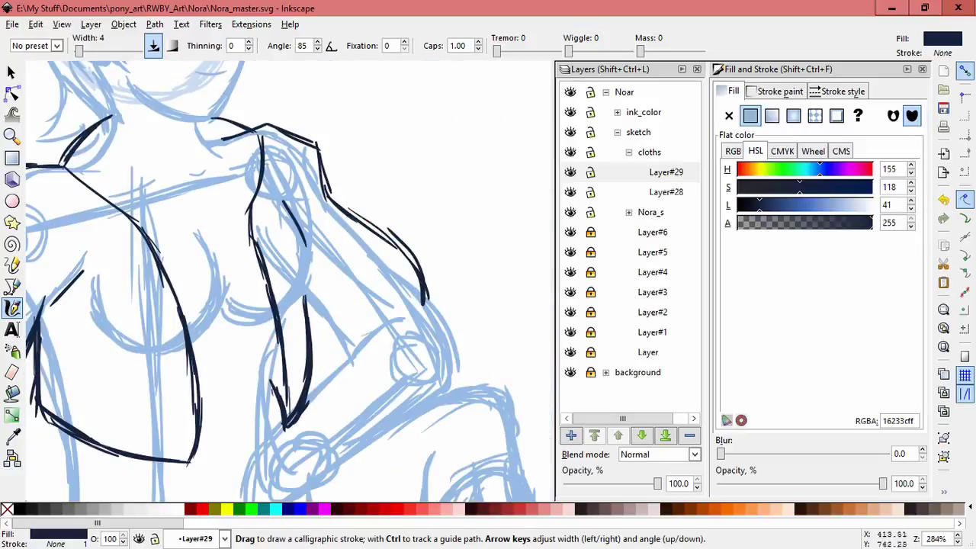
pyautogui.moveTo(307, 252); pyautogui.dragTo(311, 299)
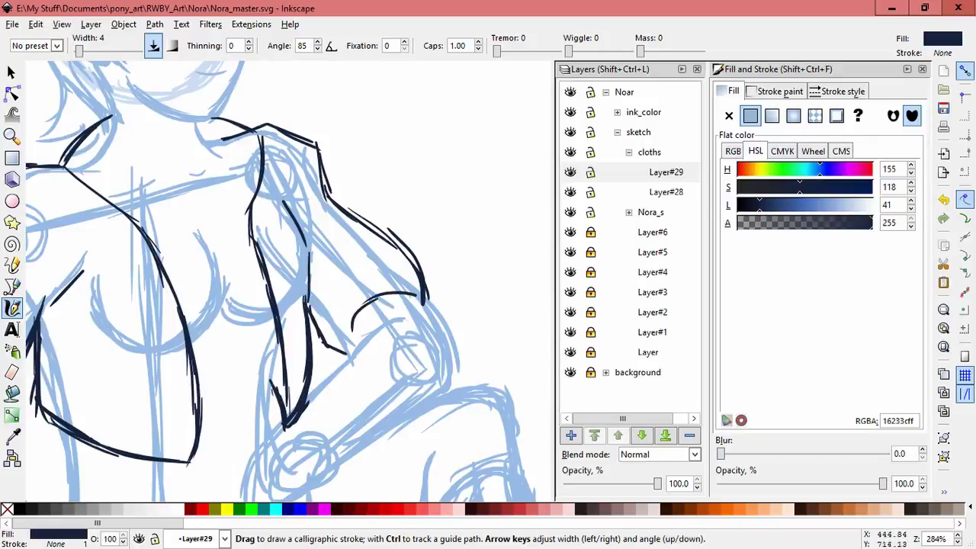
# - Draw paired curved cuff lines across the lower ends of both sleeves near the elbows
pyautogui.moveTo(228, 305); pyautogui.dragTo(435, 255)
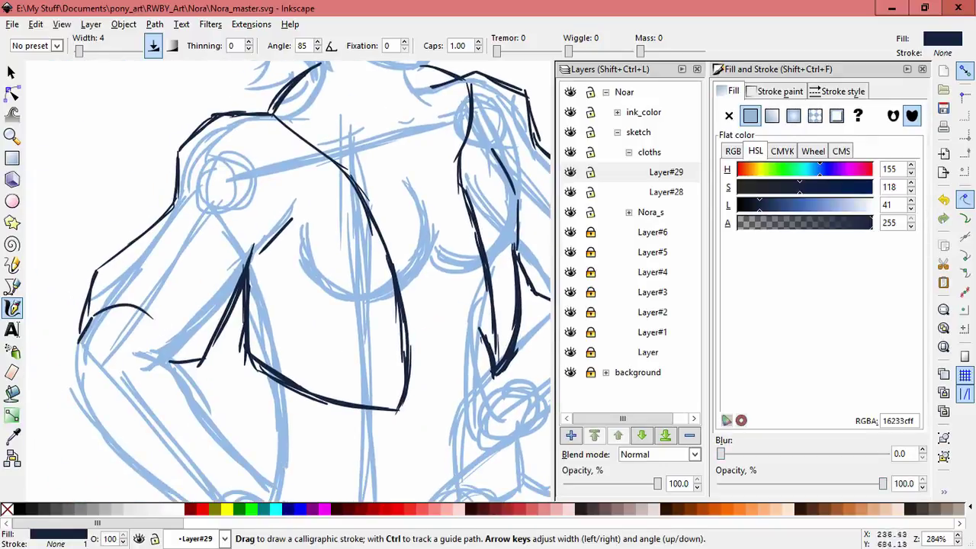
pyautogui.moveTo(92, 343); pyautogui.dragTo(175, 374)
pyautogui.moveTo(427, 282); pyautogui.dragTo(217, 290)
pyautogui.moveTo(385, 276); pyautogui.dragTo(444, 304)
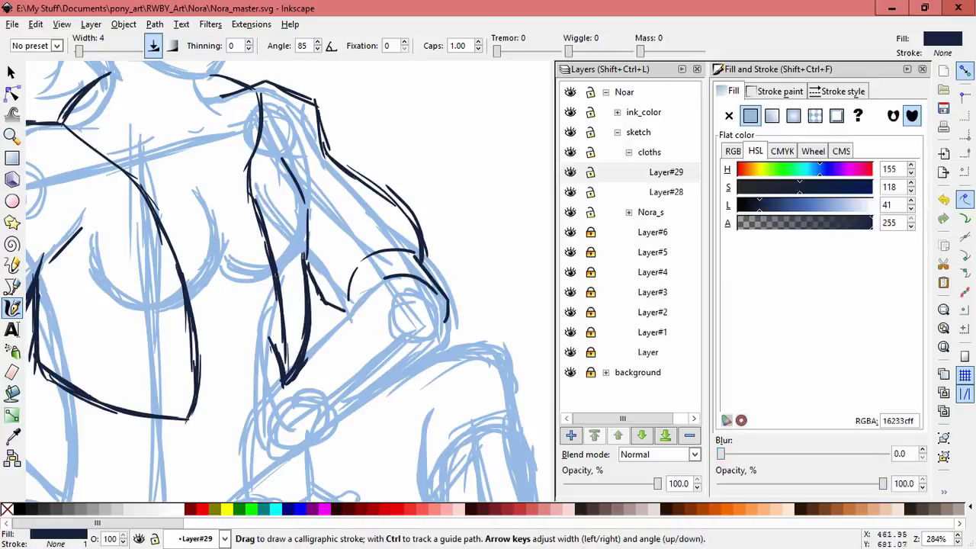
pyautogui.moveTo(335, 320)
pyautogui.mouseDown()
pyautogui.moveTo(436, 256)
pyautogui.moveTo(444, 293)
pyautogui.mouseUp()
pyautogui.moveTo(391, 383); pyautogui.dragTo(414, 474)
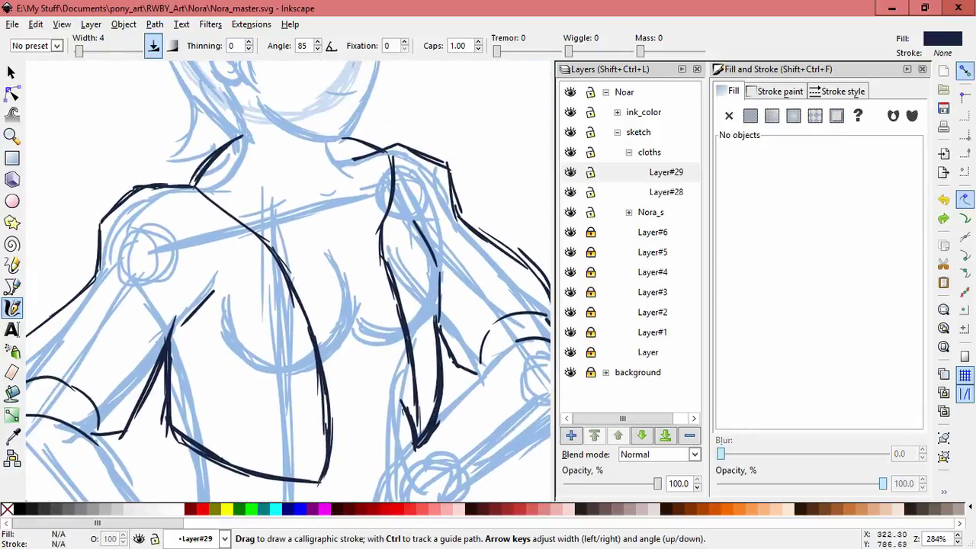
# - Draw a second line along both front edges of the jacket to form its trim
pyautogui.moveTo(248, 200)
pyautogui.mouseDown()
pyautogui.moveTo(312, 309)
pyautogui.moveTo(332, 415)
pyautogui.mouseUp()
pyautogui.moveTo(336, 157); pyautogui.dragTo(405, 381)
pyautogui.moveTo(366, 252)
pyautogui.mouseDown()
pyautogui.moveTo(412, 404)
pyautogui.moveTo(456, 436)
pyautogui.mouseUp()
pyautogui.scroll(-3, 288, 282)
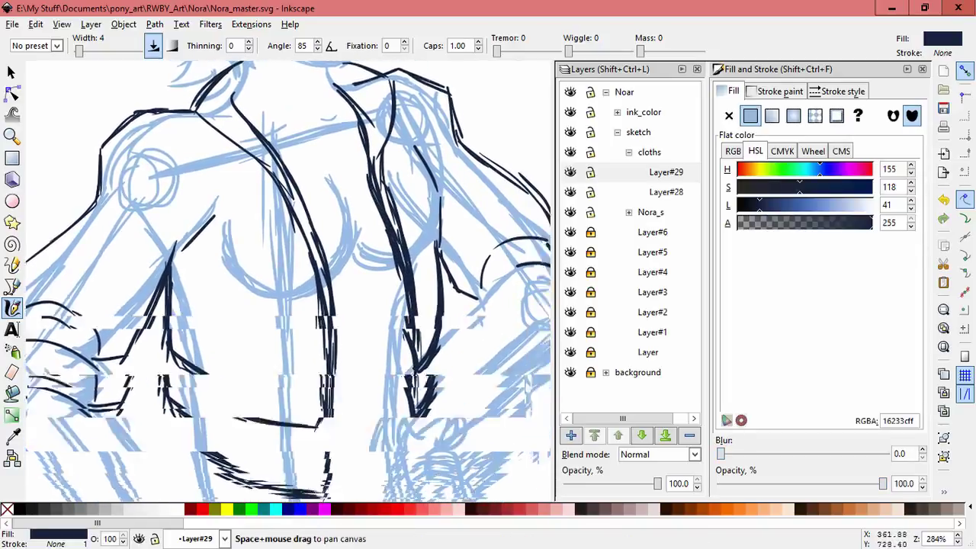
pyautogui.scroll(2, 270, 194)
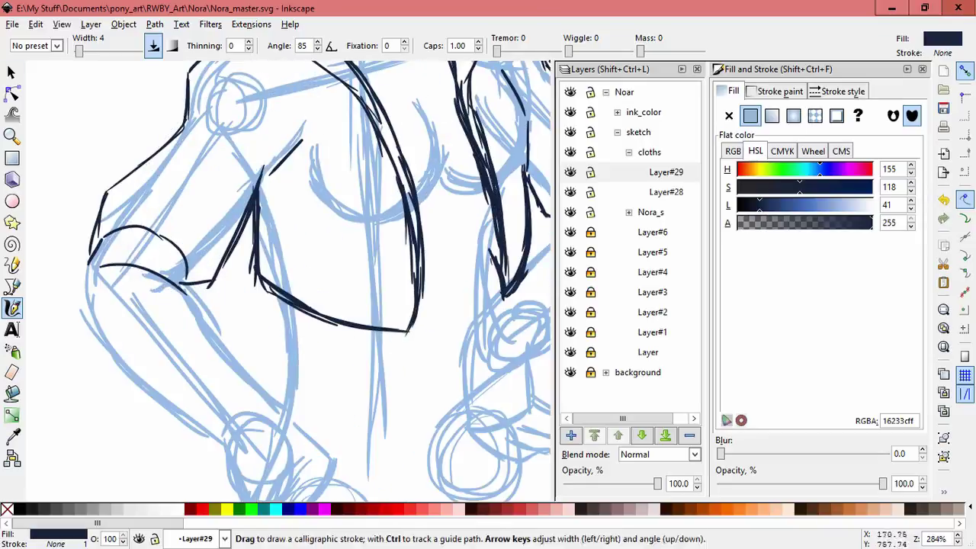
# - Delete the stray strokes below the near sleeve, lock Layer#28 and redraw the sleeve's underside on Layer#29
pyautogui.press('space')
pyautogui.moveTo(269, 180)
pyautogui.mouseDown()
pyautogui.moveTo(217, 326)
pyautogui.moveTo(280, 352)
pyautogui.moveTo(276, 365)
pyautogui.mouseUp()
pyautogui.press('Escape')
pyautogui.press('space')
pyautogui.press('Escape')
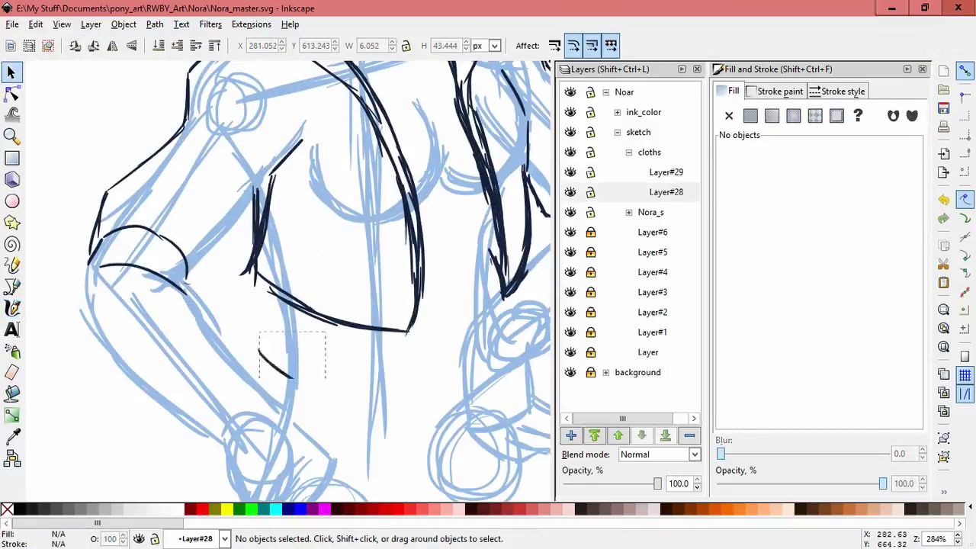
pyautogui.click(590, 191)
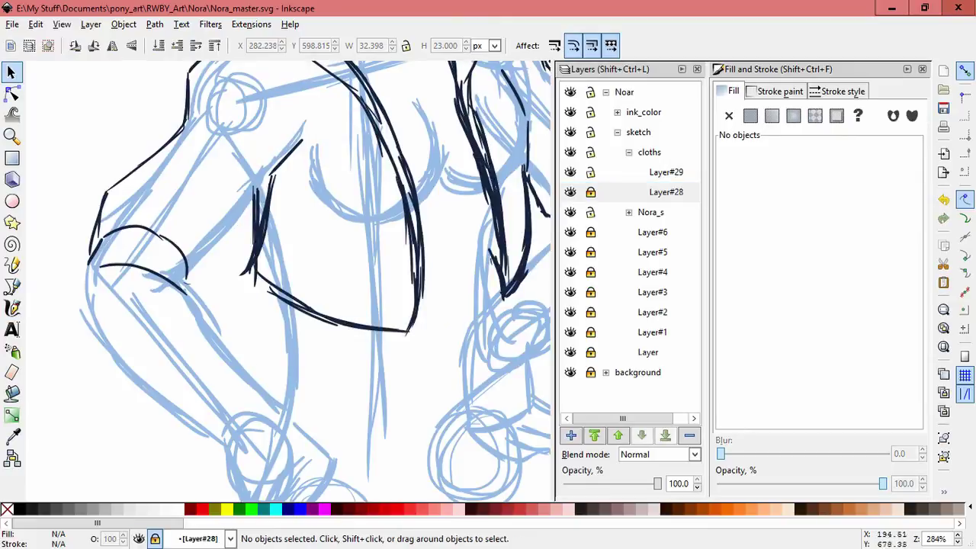
pyautogui.press('c')
pyautogui.click(666, 172)
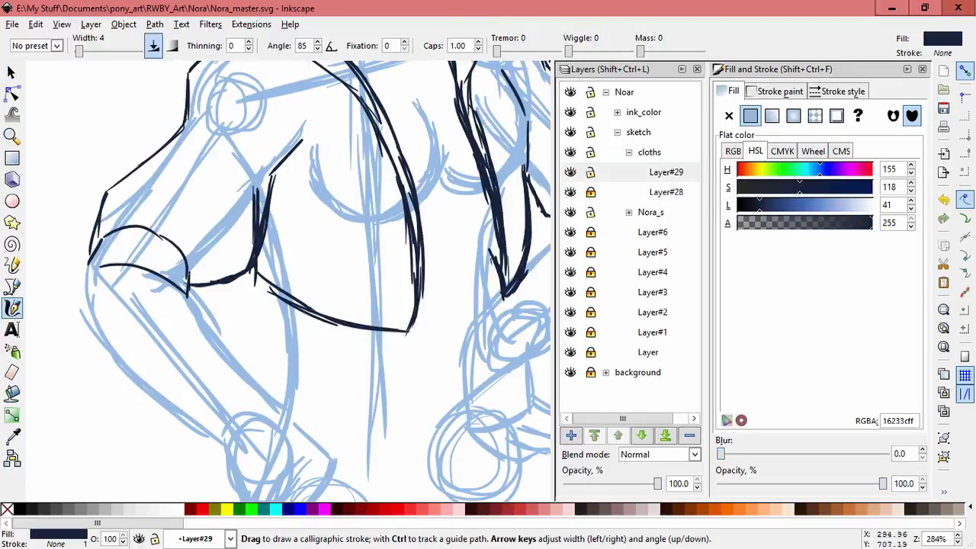
# - Remove doubled trim strokes along the jacket's front edges, switching the locks between Layer#28 and Layer#29
pyautogui.press('space')
pyautogui.moveTo(351, 228)
pyautogui.mouseDown()
pyautogui.moveTo(198, 343)
pyautogui.moveTo(229, 290)
pyautogui.moveTo(191, 320)
pyautogui.moveTo(184, 292)
pyautogui.mouseUp()
pyautogui.press('s')
pyautogui.click(333, 320)
pyautogui.press('Escape')
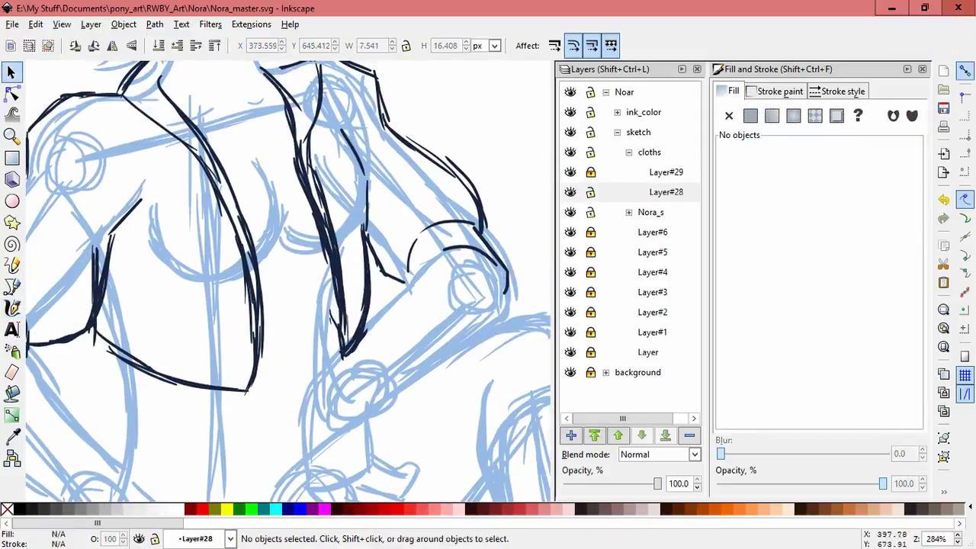
pyautogui.moveTo(296, 97); pyautogui.dragTo(304, 158)
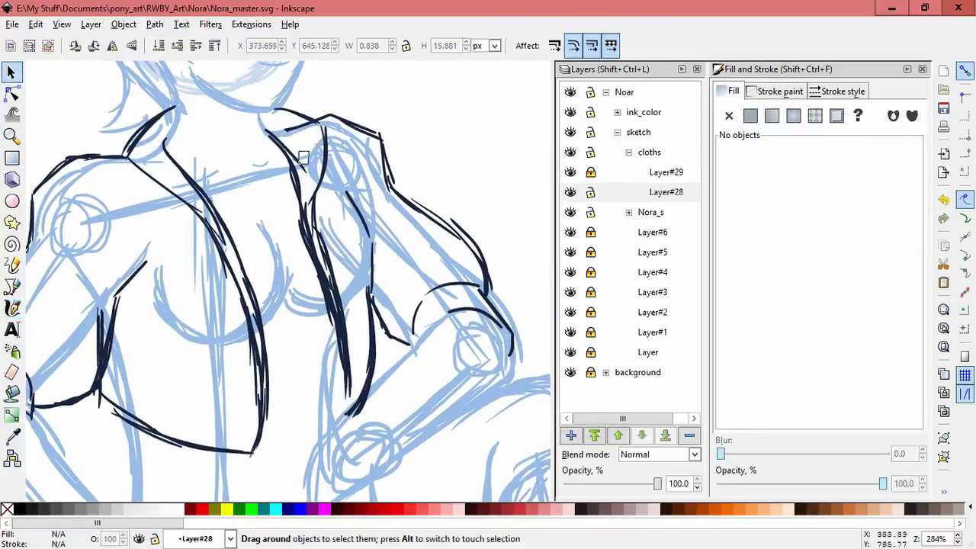
pyautogui.click(590, 172)
pyautogui.click(590, 192)
pyautogui.click(666, 171)
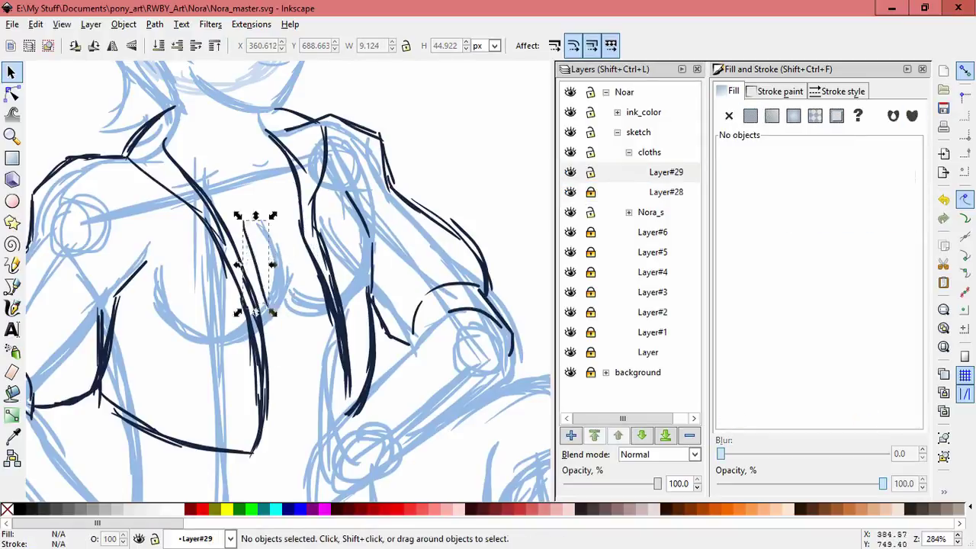
pyautogui.hotkey('ctrl', 'z')
pyautogui.press('c')
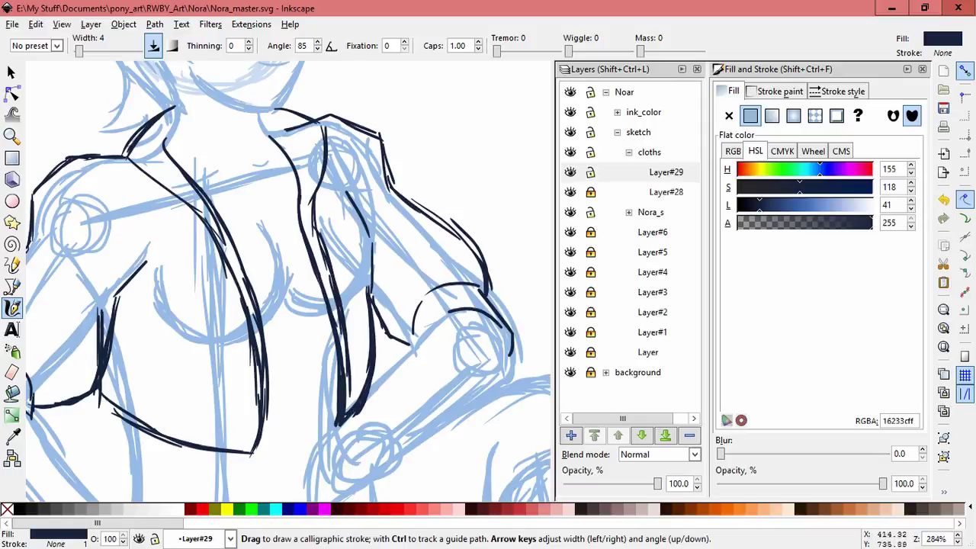
# - Delete the remaining front-edge and lower hem strokes of both jacket halves
pyautogui.scroll(-1, 363, 249)
pyautogui.press('s')
pyautogui.moveTo(314, 314); pyautogui.dragTo(434, 436)
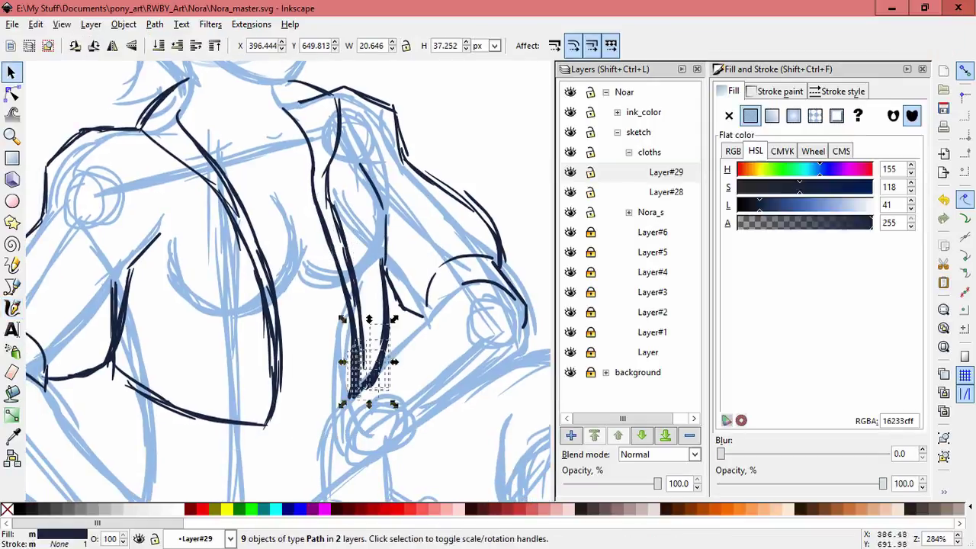
pyautogui.click(334, 217)
pyautogui.press('Delete')
pyautogui.press('Delete')
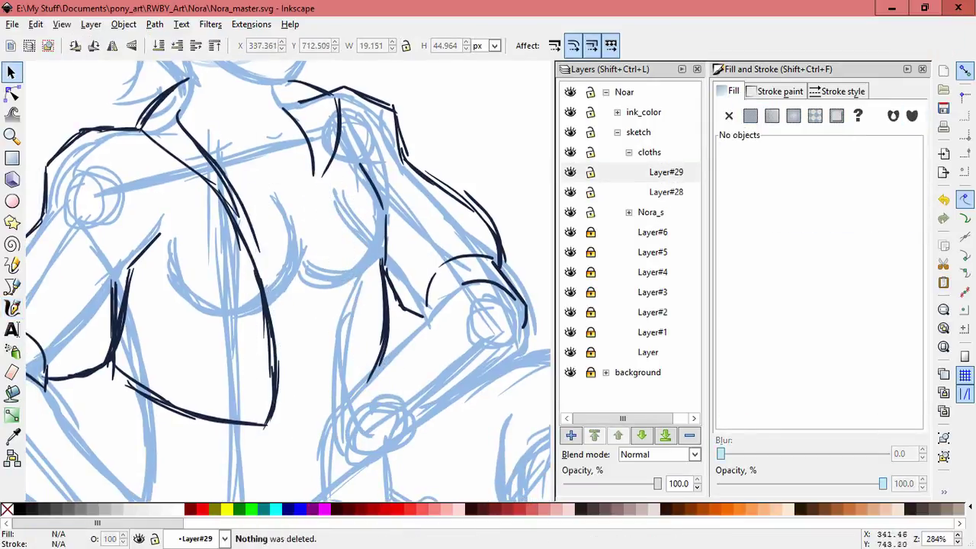
pyautogui.click(267, 359)
pyautogui.press('Delete')
pyautogui.scroll(-1, 287, 280)
pyautogui.click(187, 352)
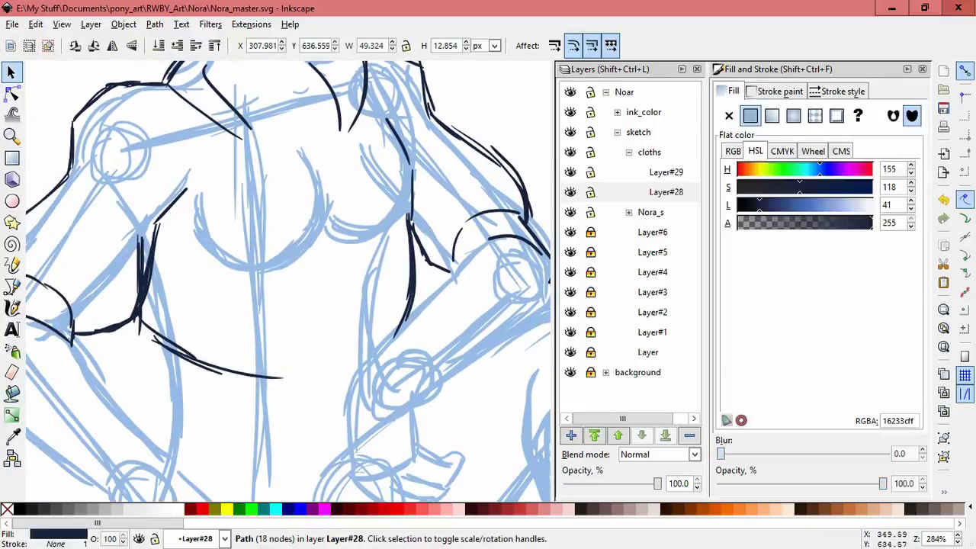
pyautogui.press('Delete')
# - Redraw both front edges of the jacket on Layer#28, curving the near half down to a pointed hem
pyautogui.press('c')
pyautogui.moveTo(246, 139); pyautogui.dragTo(285, 238)
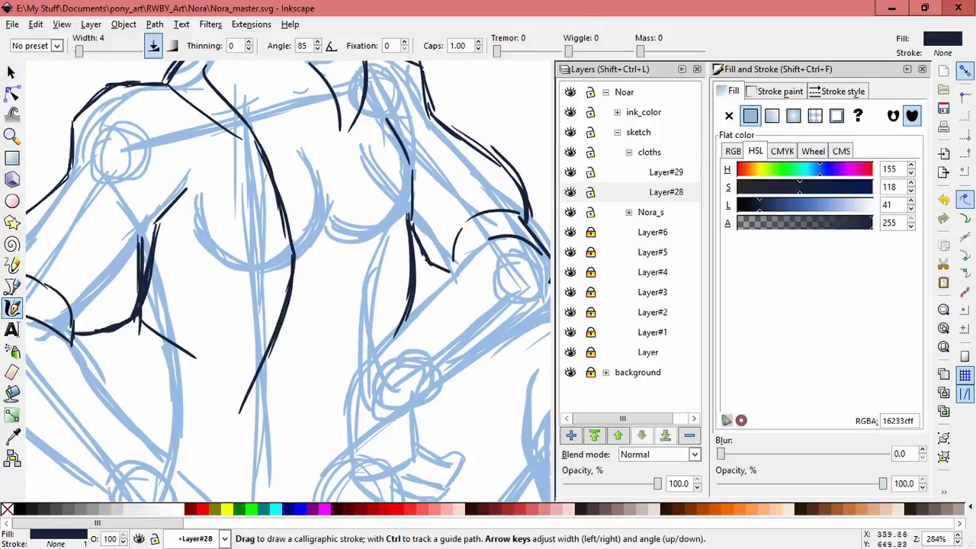
pyautogui.scroll(1, 288, 282)
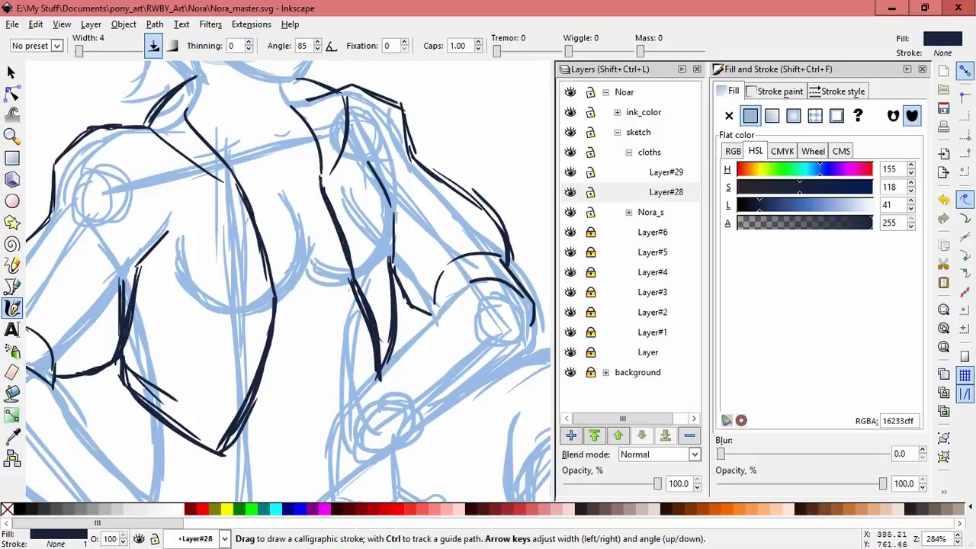
# - Remove the old collar strokes and redraw the jacket's collar lines on both sides of the neck
pyautogui.scroll(1, 288, 282)
pyautogui.press('s')
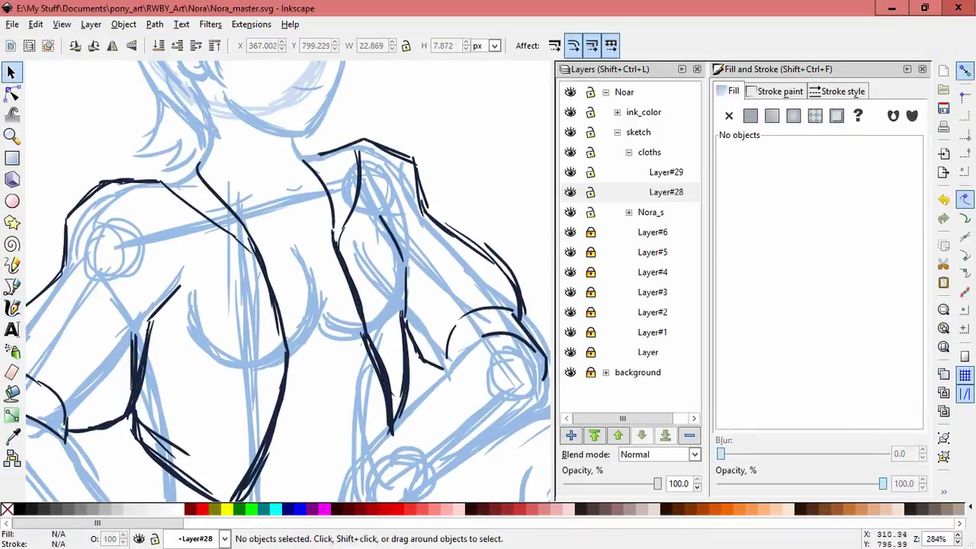
pyautogui.press('c')
pyautogui.moveTo(149, 183)
pyautogui.mouseDown()
pyautogui.moveTo(206, 121)
pyautogui.moveTo(171, 141)
pyautogui.mouseUp()
pyautogui.press('Escape')
pyautogui.scroll(-1, 288, 282)
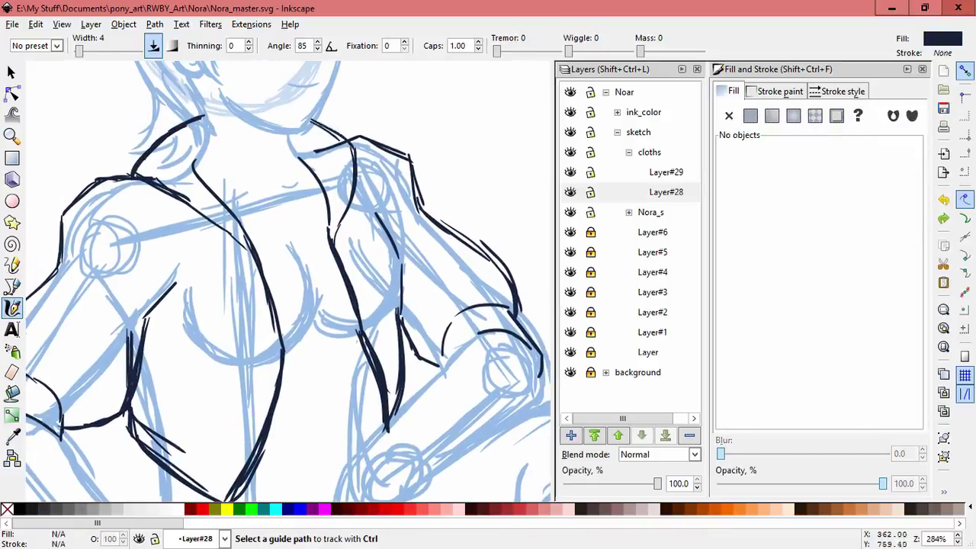
pyautogui.moveTo(152, 173); pyautogui.dragTo(204, 130)
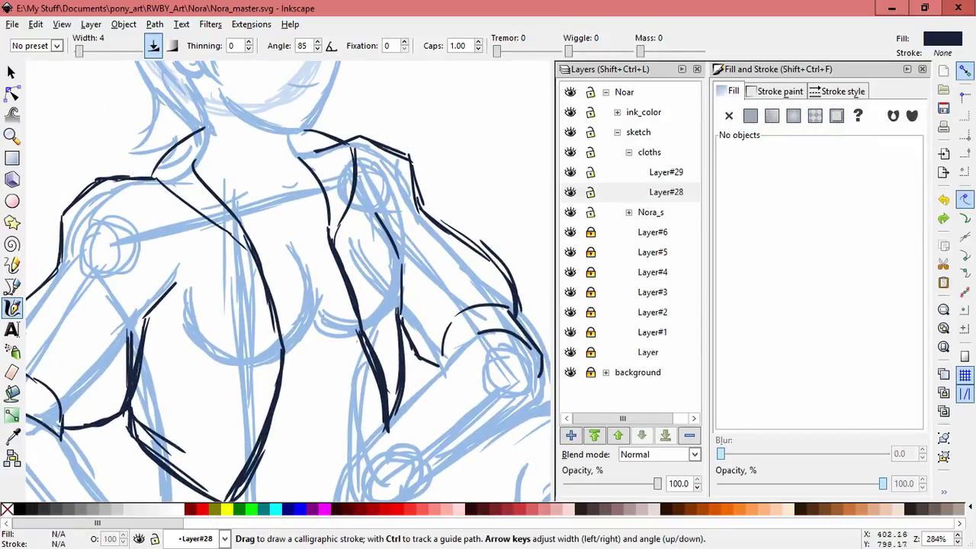
# - Add a sublayer above Layer#29 and draw a heart shape on the chest between the jacket fronts
pyautogui.moveTo(290, 320)
pyautogui.mouseDown()
pyautogui.moveTo(294, 255)
pyautogui.moveTo(317, 205)
pyautogui.mouseUp()
pyautogui.click(666, 171)
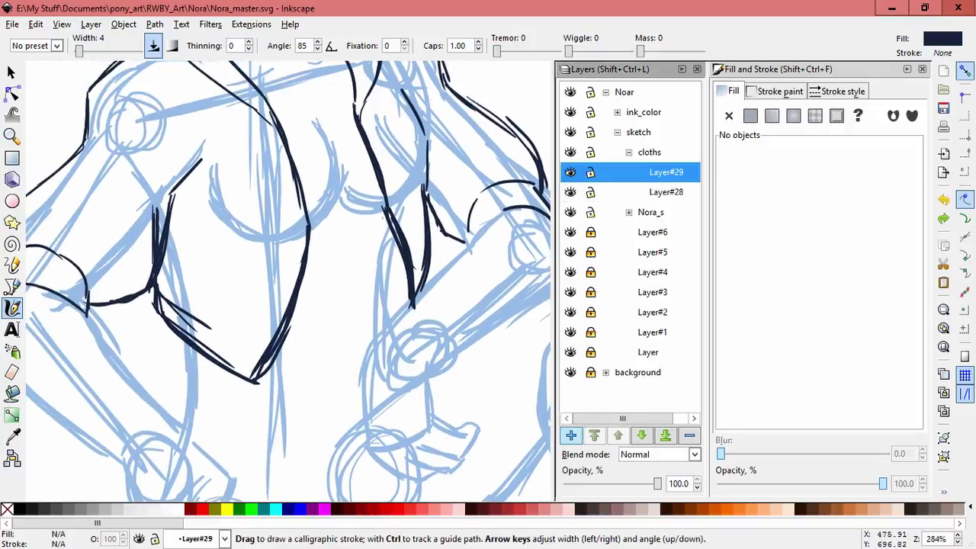
pyautogui.hotkey('ctrl', 'shift', 'n')
pyautogui.press('Return')
pyautogui.scroll(1, 298, 99)
pyautogui.moveTo(320, 150)
pyautogui.mouseDown()
pyautogui.moveTo(353, 228)
pyautogui.moveTo(377, 177)
pyautogui.moveTo(357, 230)
pyautogui.mouseUp()
pyautogui.moveTo(370, 191); pyautogui.dragTo(394, 201)
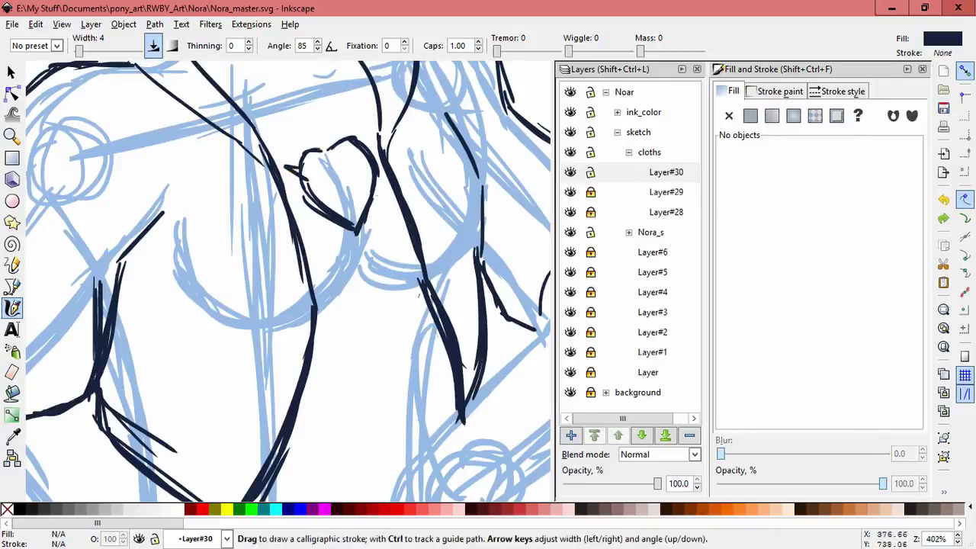
# - Draw the top's neckline around the neck and its side and curved lower hem between the jacket fronts
pyautogui.moveTo(229, 77); pyautogui.dragTo(297, 202)
pyautogui.moveTo(272, 147)
pyautogui.mouseDown()
pyautogui.moveTo(260, 185)
pyautogui.moveTo(393, 152)
pyautogui.mouseUp()
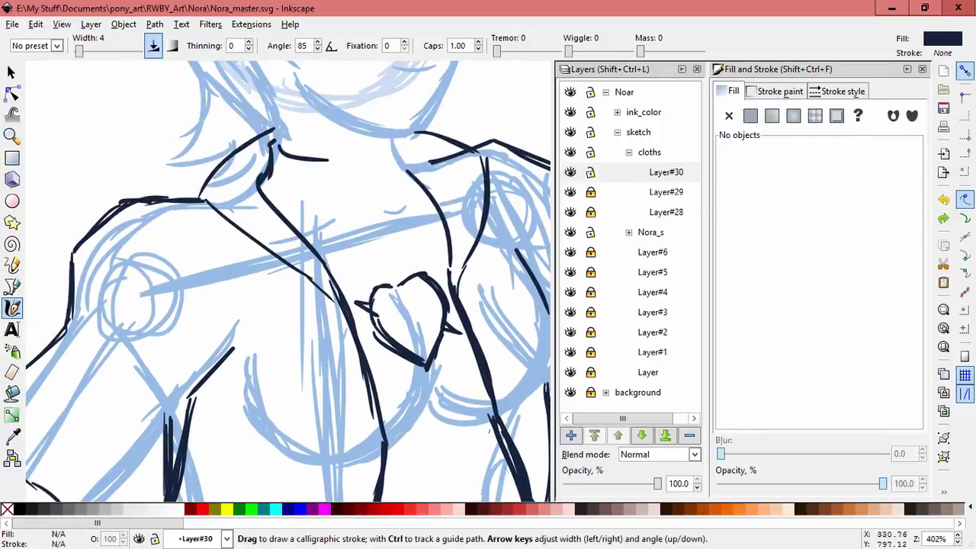
pyautogui.moveTo(488, 432); pyautogui.dragTo(458, 240)
pyautogui.moveTo(388, 199)
pyautogui.mouseDown()
pyautogui.moveTo(435, 229)
pyautogui.moveTo(474, 159)
pyautogui.mouseUp()
pyautogui.moveTo(480, 256); pyautogui.dragTo(343, 304)
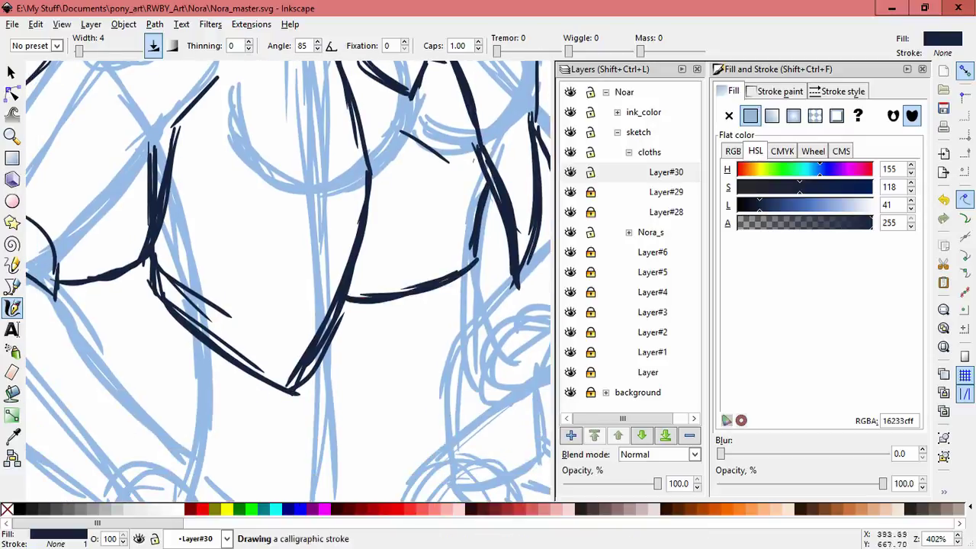
# - Add a sublayer above Layer#30 and draw the belt's near edge and a double-framed rectangular buckle at the waist
pyautogui.press('-')
pyautogui.press('-')
pyautogui.press('-')
pyautogui.hotkey('ctrl', 'shift', 'n')
pyautogui.press('Return')
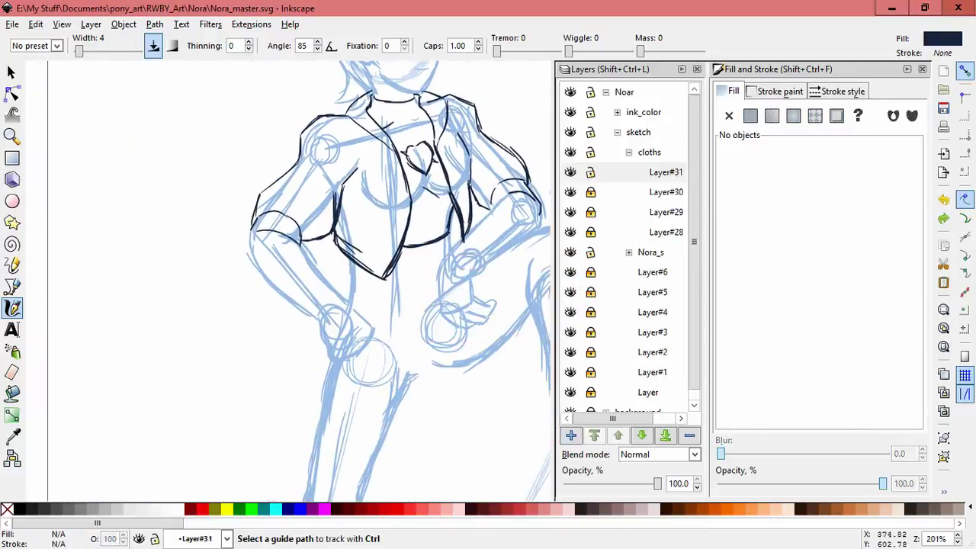
pyautogui.scroll(2, 408, 322)
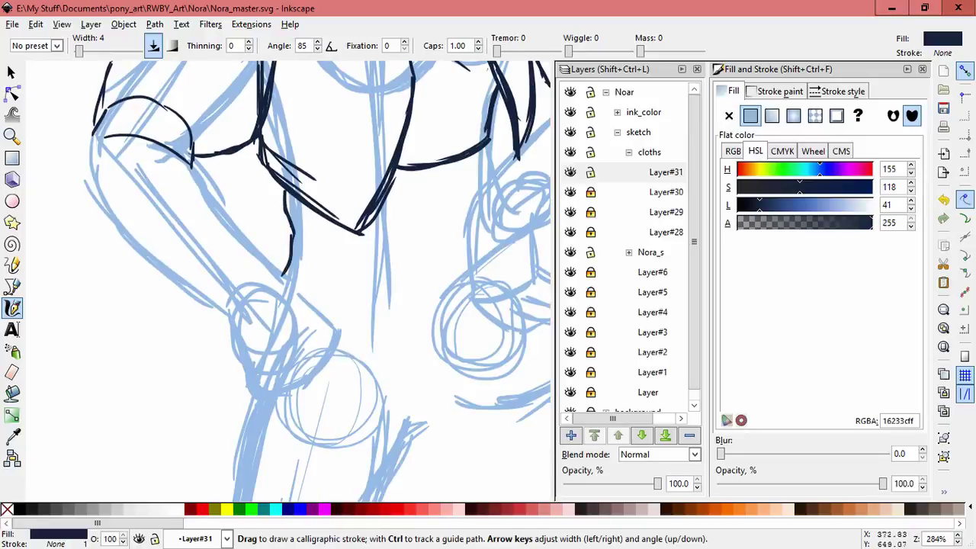
pyautogui.moveTo(396, 186)
pyautogui.mouseDown()
pyautogui.moveTo(401, 268)
pyautogui.moveTo(458, 166)
pyautogui.moveTo(472, 200)
pyautogui.moveTo(401, 269)
pyautogui.moveTo(467, 238)
pyautogui.moveTo(460, 180)
pyautogui.mouseUp()
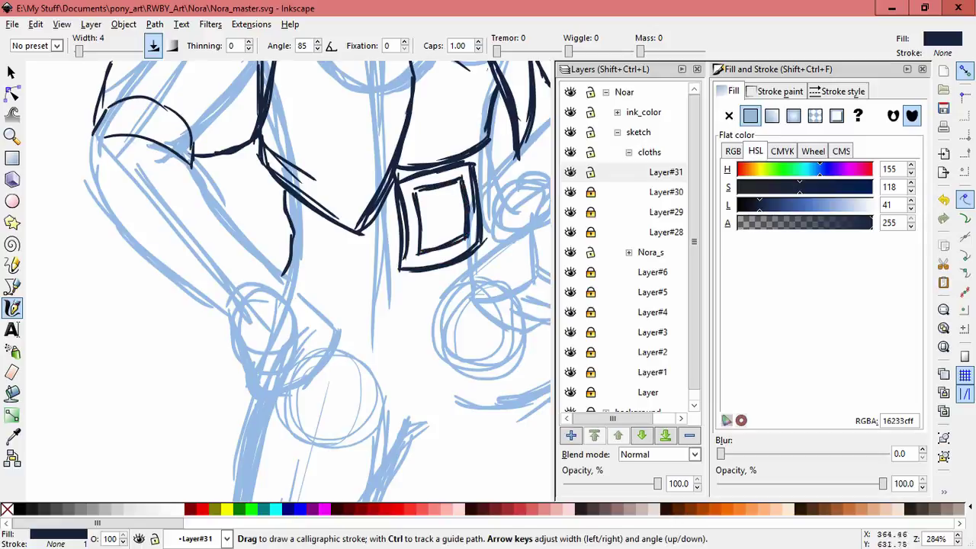
# - Add a sublayer above Layer#31 and draw the buckle's prong, the belt's lower edge and two belt holes
pyautogui.hotkey('ctrl', 'shift', 'n')
pyautogui.press('Return')
pyautogui.moveTo(433, 214); pyautogui.dragTo(424, 220)
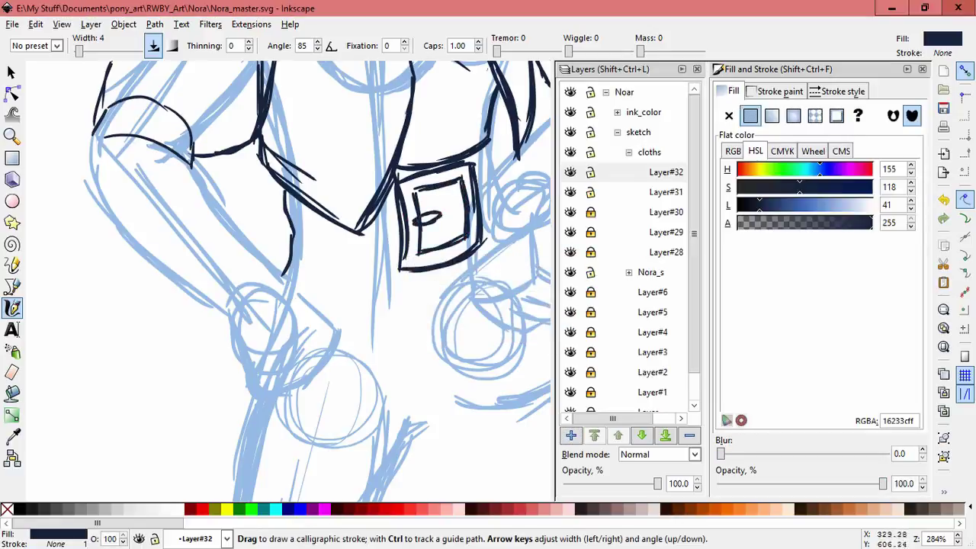
pyautogui.moveTo(293, 264); pyautogui.dragTo(401, 268)
pyautogui.moveTo(313, 220)
pyautogui.mouseDown()
pyautogui.moveTo(308, 240)
pyautogui.moveTo(313, 226)
pyautogui.moveTo(360, 238)
pyautogui.mouseUp()
pyautogui.moveTo(359, 233); pyautogui.dragTo(357, 242)
pyautogui.scroll(1, 305, 282)
pyautogui.hscroll(2, 305, 282)
pyautogui.scroll(-3, 305, 282)
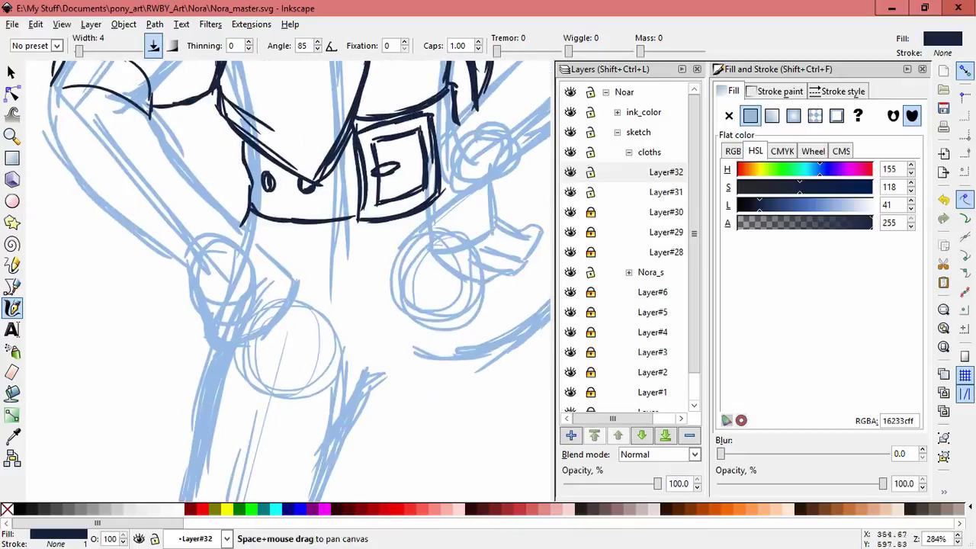
# - Add a sublayer above Layer#32 and draw the skirt's long side edges down from the belt
pyautogui.hotkey('shift', 'ctrl', 'n')
pyautogui.press('Return')
pyautogui.scroll(-3, 289, 282)
pyautogui.moveTo(283, 163); pyautogui.dragTo(229, 272)
pyautogui.moveTo(289, 187)
pyautogui.mouseDown()
pyautogui.moveTo(198, 362)
pyautogui.moveTo(232, 411)
pyautogui.mouseUp()
pyautogui.moveTo(381, 228); pyautogui.dragTo(252, 335)
pyautogui.moveTo(381, 211); pyautogui.dragTo(360, 408)
# - Draw the skirt's curved hem across the thighs and extend its far edge up toward the hip
pyautogui.scroll(-6, 360, 408)
pyautogui.hscroll(-3, 359, 407)
pyautogui.moveTo(438, 221)
pyautogui.mouseDown()
pyautogui.moveTo(392, 273)
pyautogui.moveTo(277, 340)
pyautogui.mouseUp()
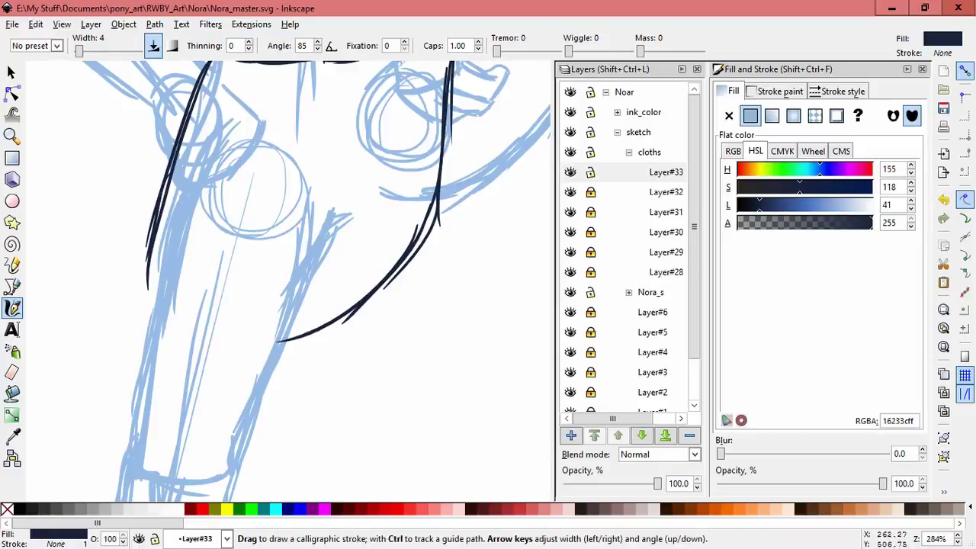
pyautogui.moveTo(393, 268); pyautogui.dragTo(152, 342)
pyautogui.scroll(2, 152, 342)
pyautogui.hscroll(4, 152, 341)
pyautogui.moveTo(372, 151); pyautogui.dragTo(339, 202)
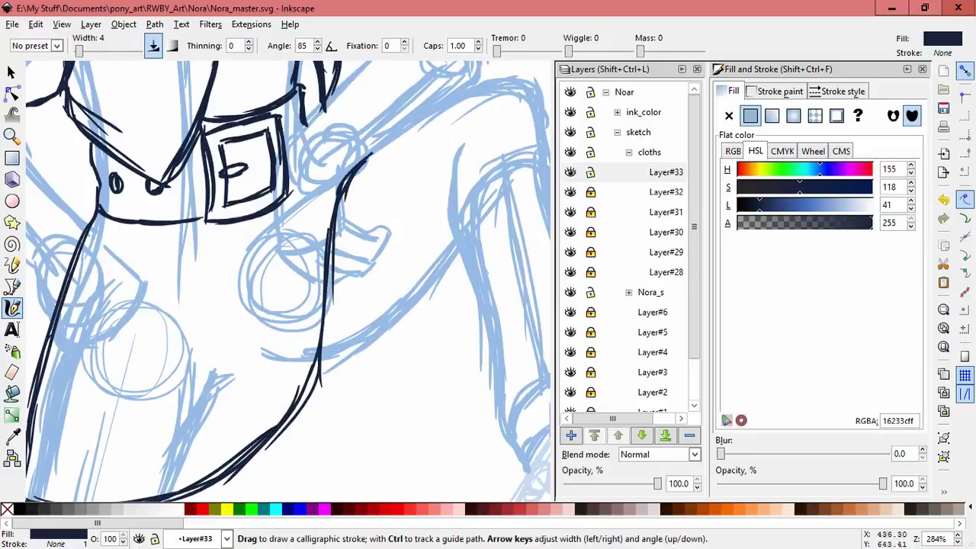
# - Lower Layer#33's opacity to 44.4% and add a new sublayer above it
pyautogui.hscroll(-4, 339, 202)
pyautogui.click(607, 483)
pyautogui.hotkey('ctrl', 'shift', 'n')
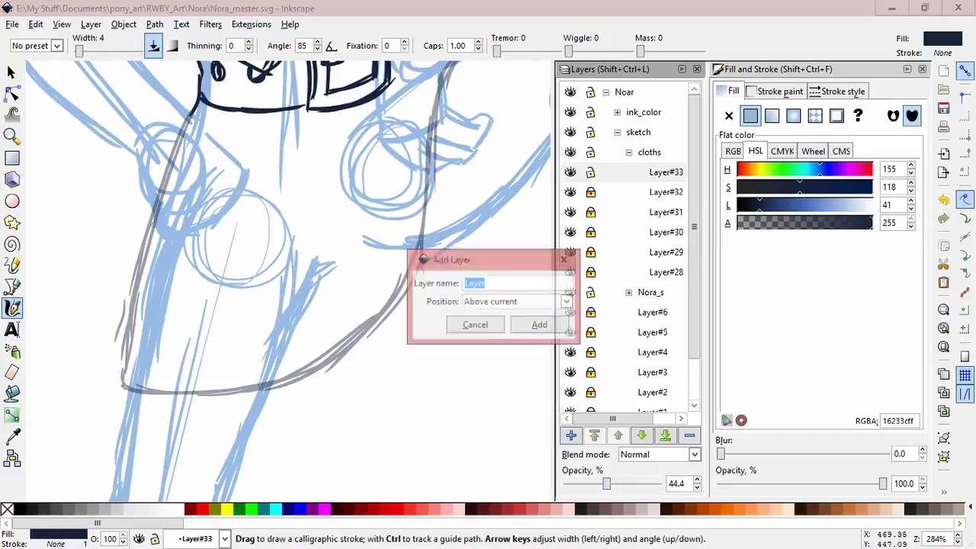
pyautogui.press('Return')
# - Sample the pink palette swatch as the fill color for calligraphic strokes
pyautogui.hscroll(-8, 289, 282)
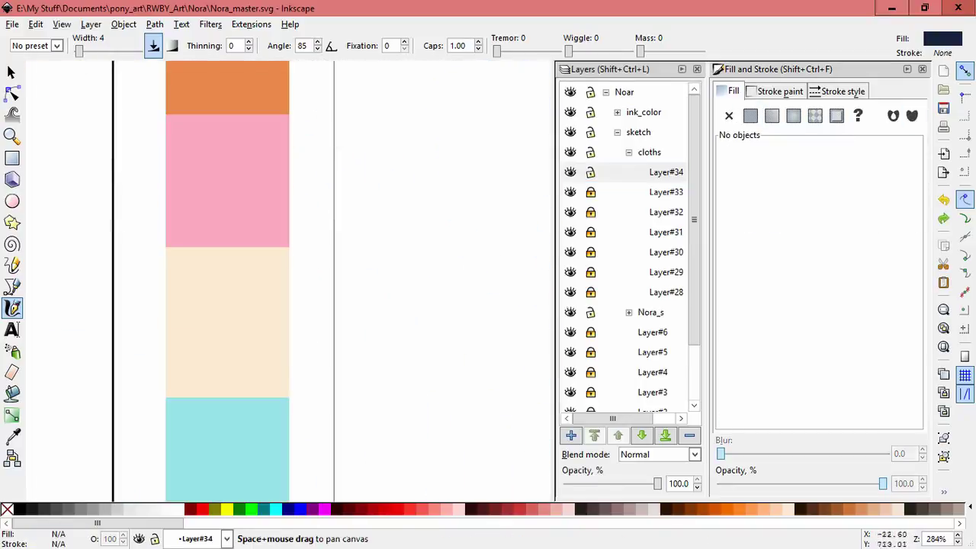
pyautogui.press('d')
pyautogui.press('c')
pyautogui.hscroll(8, 289, 282)
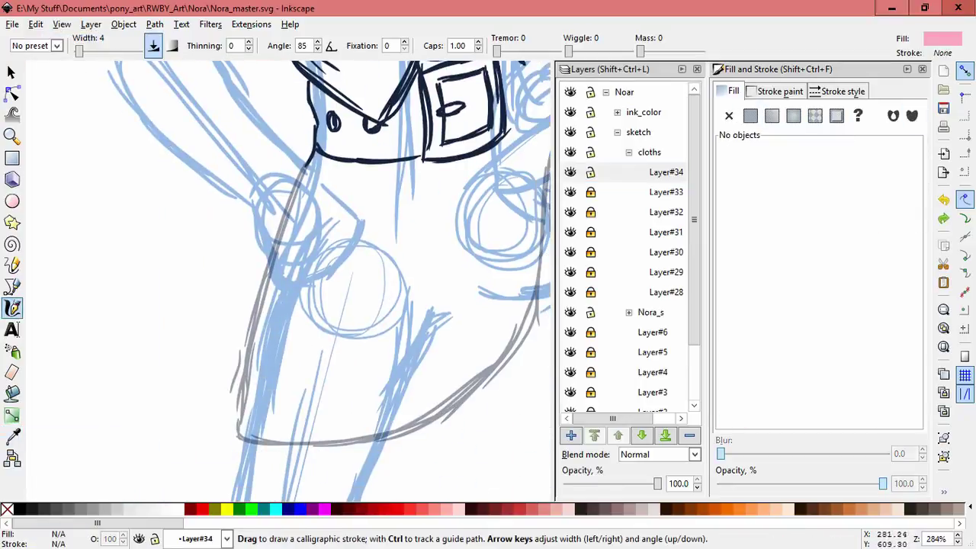
# - Unlock Layer#31 and Layer#32 and try to select the belt strokes on both sides of the buckle
pyautogui.press('s')
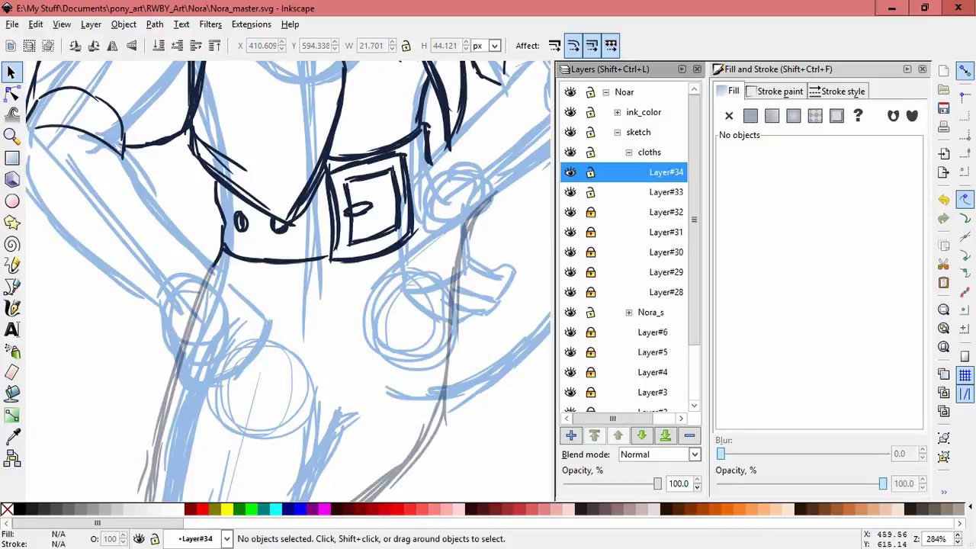
pyautogui.moveTo(153, 98); pyautogui.dragTo(435, 272)
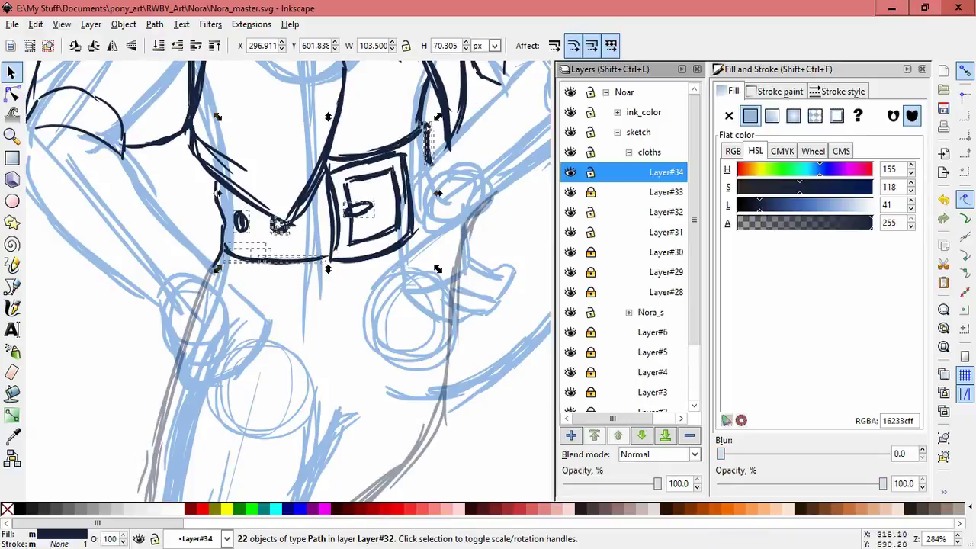
pyautogui.press('Escape')
pyautogui.moveTo(212, 217); pyautogui.dragTo(315, 263)
pyautogui.moveTo(461, 163); pyautogui.dragTo(333, 148)
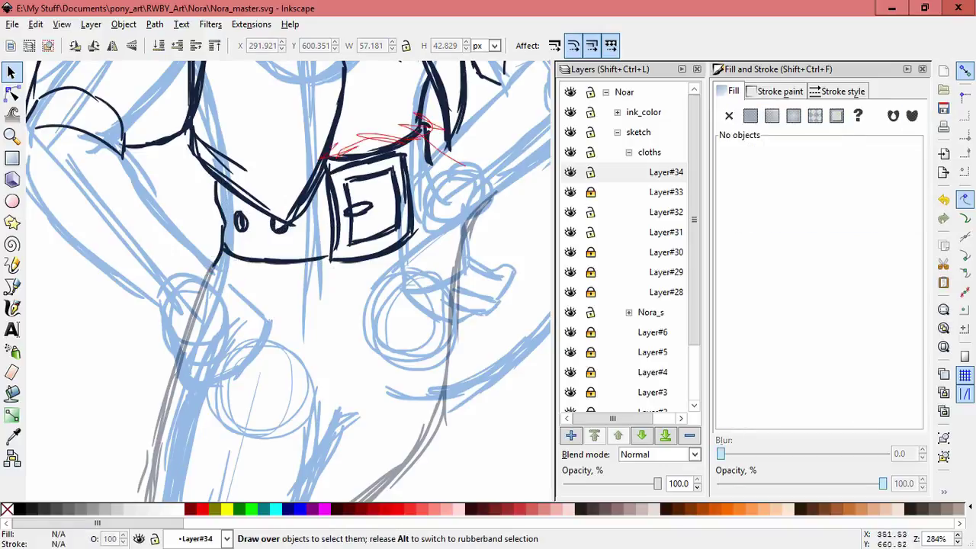
pyautogui.moveTo(427, 130); pyautogui.dragTo(431, 134)
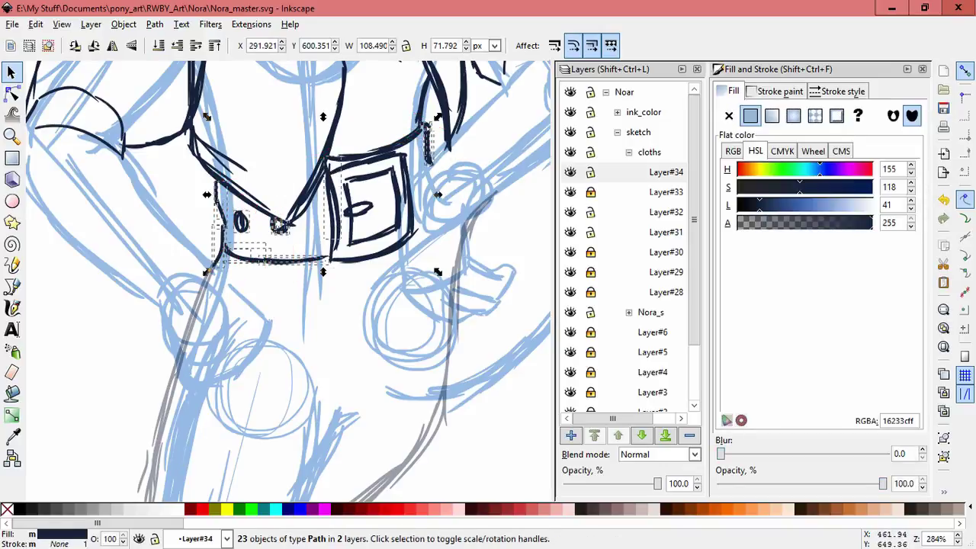
pyautogui.moveTo(251, 160)
pyautogui.mouseDown()
pyautogui.moveTo(221, 251)
pyautogui.moveTo(261, 270)
pyautogui.mouseUp()
pyautogui.moveTo(293, 183); pyautogui.dragTo(202, 255)
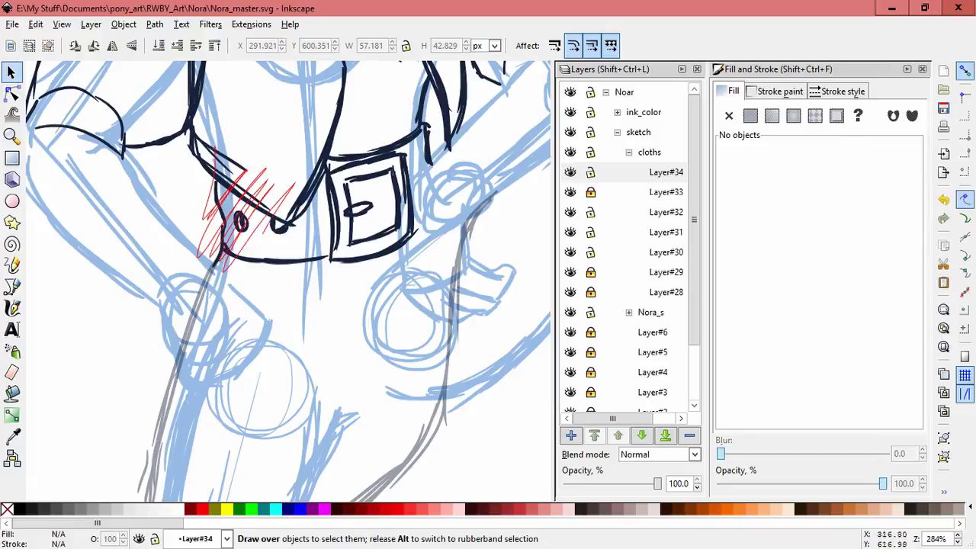
pyautogui.moveTo(436, 135); pyautogui.dragTo(272, 288)
pyautogui.press('Escape')
pyautogui.moveTo(201, 193)
pyautogui.mouseDown()
pyautogui.moveTo(255, 149)
pyautogui.moveTo(383, 97)
pyautogui.mouseUp()
pyautogui.click(364, 200)
pyautogui.press('Escape')
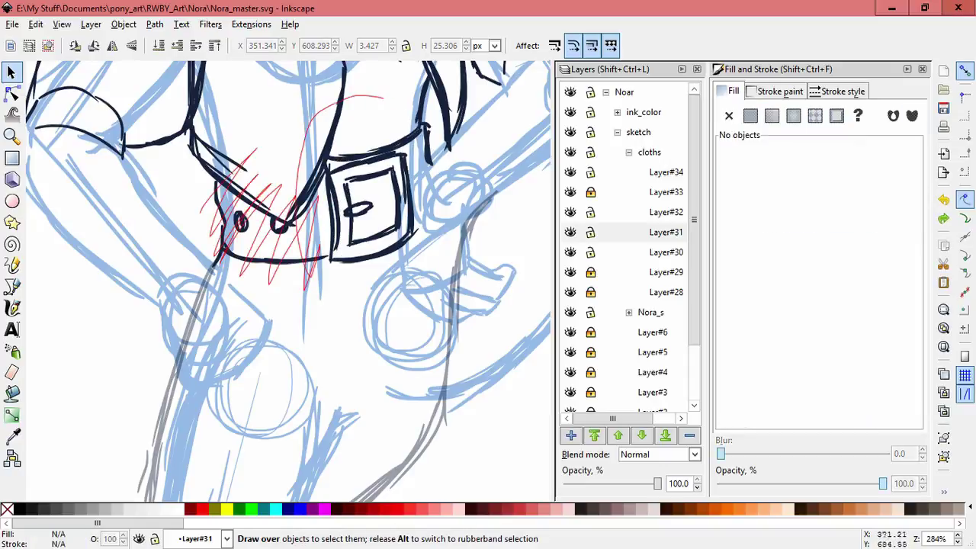
pyautogui.moveTo(377, 131); pyautogui.dragTo(328, 160)
pyautogui.press('Escape')
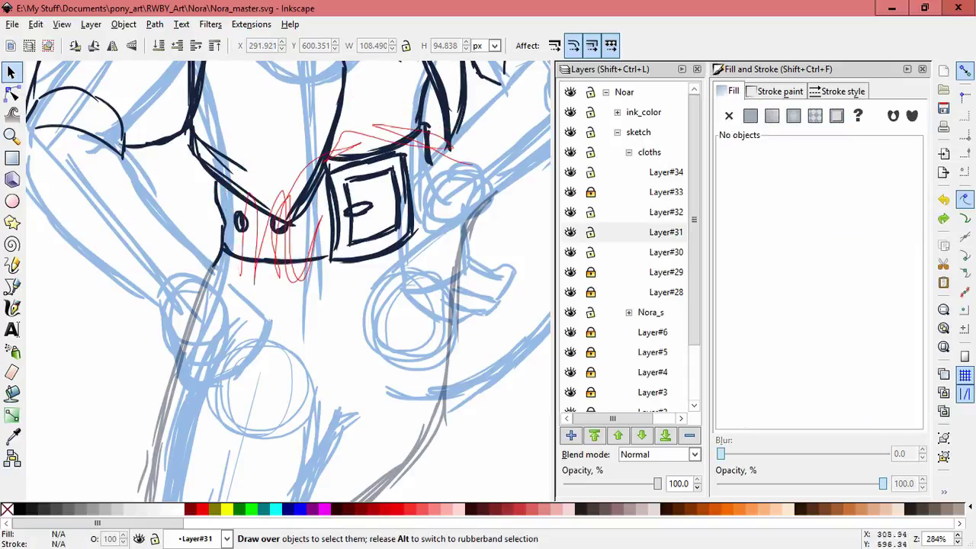
pyautogui.moveTo(186, 197); pyautogui.dragTo(187, 200)
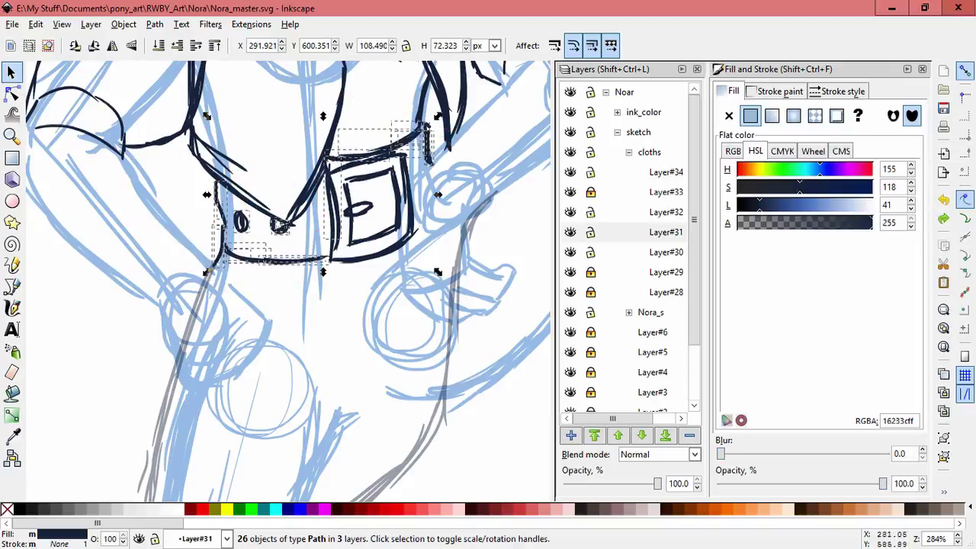
pyautogui.click(266, 244)
pyautogui.press('Escape')
pyautogui.moveTo(335, 193); pyautogui.dragTo(375, 169)
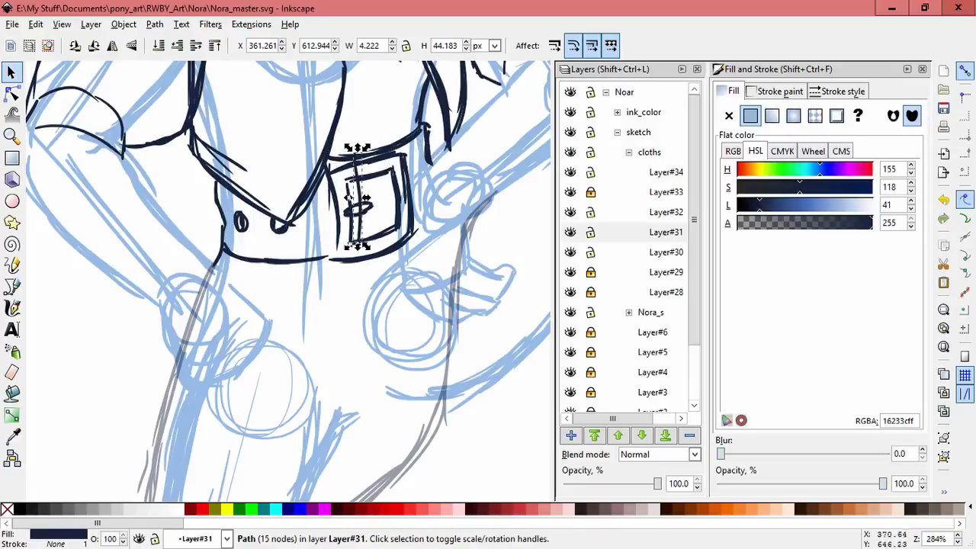
pyautogui.press('Escape')
# - Move the buckle's prong strokes from Layer#32 onto a new layer above Layer#31, pasted in place
pyautogui.scroll(1, 425, 185)
pyautogui.scroll(-2, 425, 185)
pyautogui.scroll(1, 337, 281)
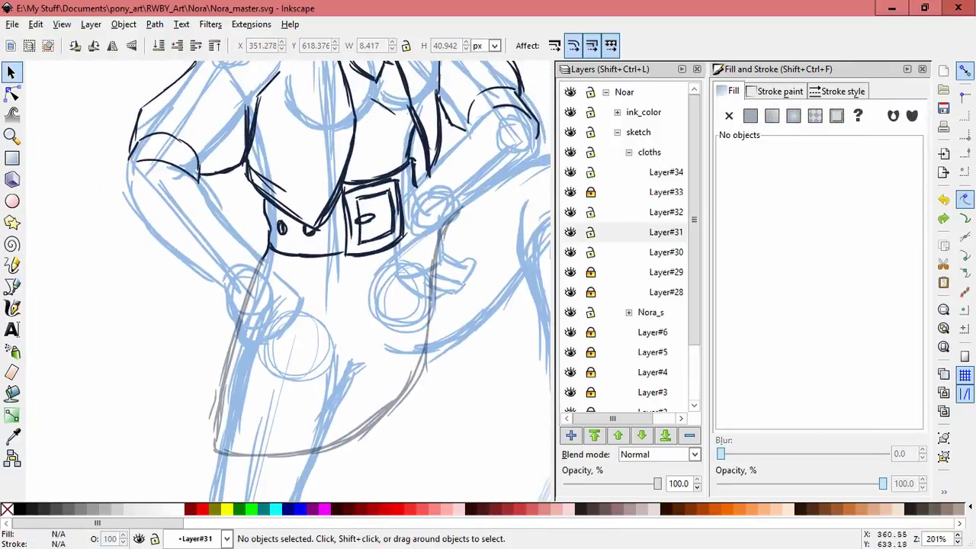
pyautogui.scroll(1, 398, 191)
pyautogui.click(343, 223)
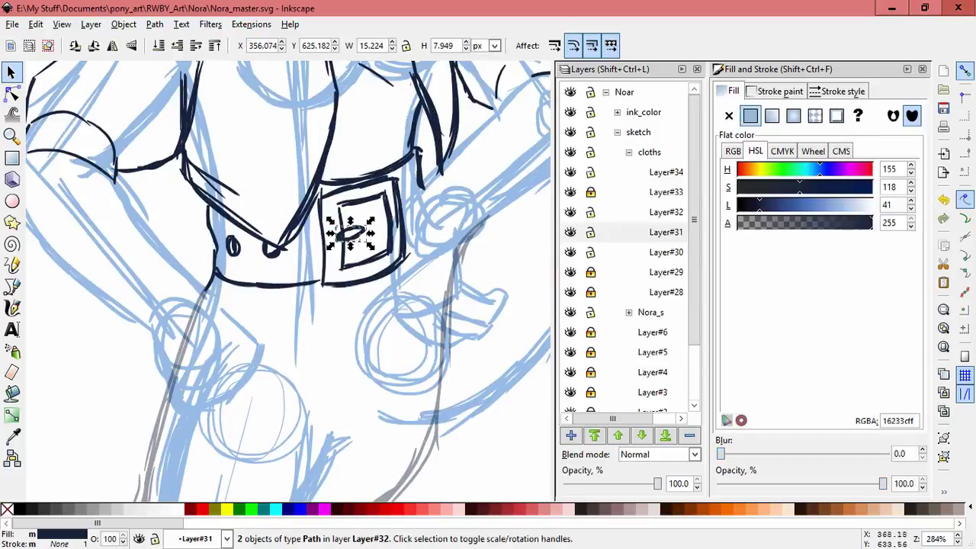
pyautogui.press('Escape')
pyautogui.click(570, 434)
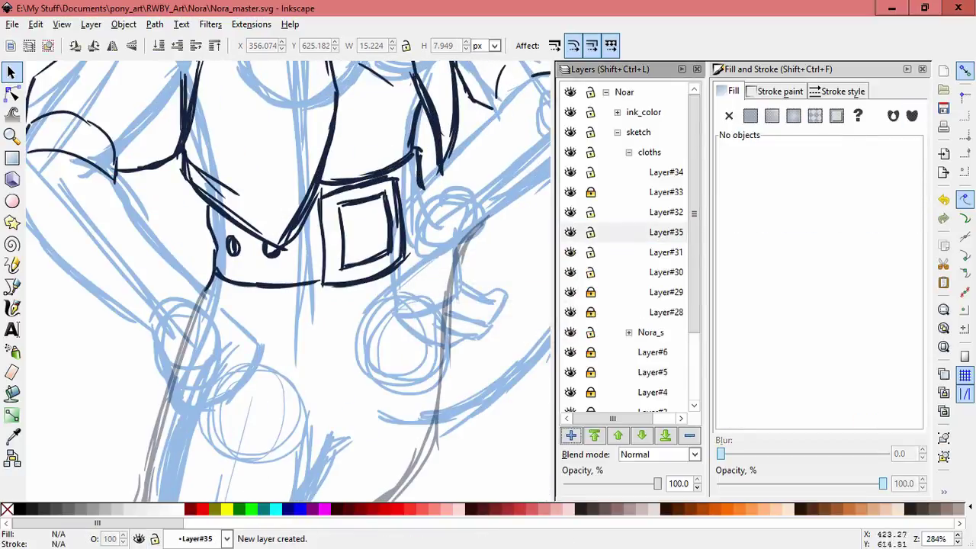
pyautogui.click(36, 23)
pyautogui.click(48, 148)
# - Transfer the belt's short side-edge strokes from Layer#31 to Layer#32, pasted in place
pyautogui.hotkey('shift', 'pagedown')
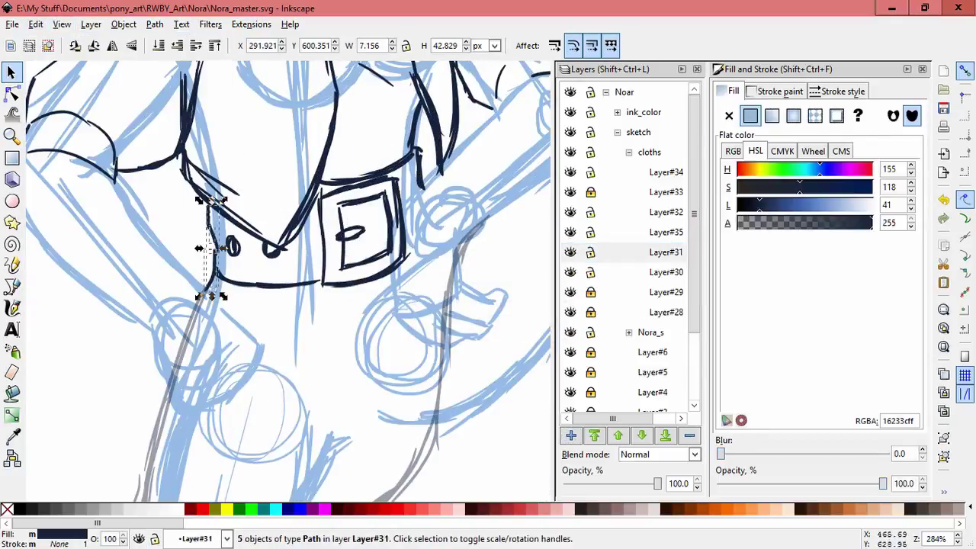
pyautogui.press('Escape')
pyautogui.click(665, 212)
pyautogui.click(36, 23)
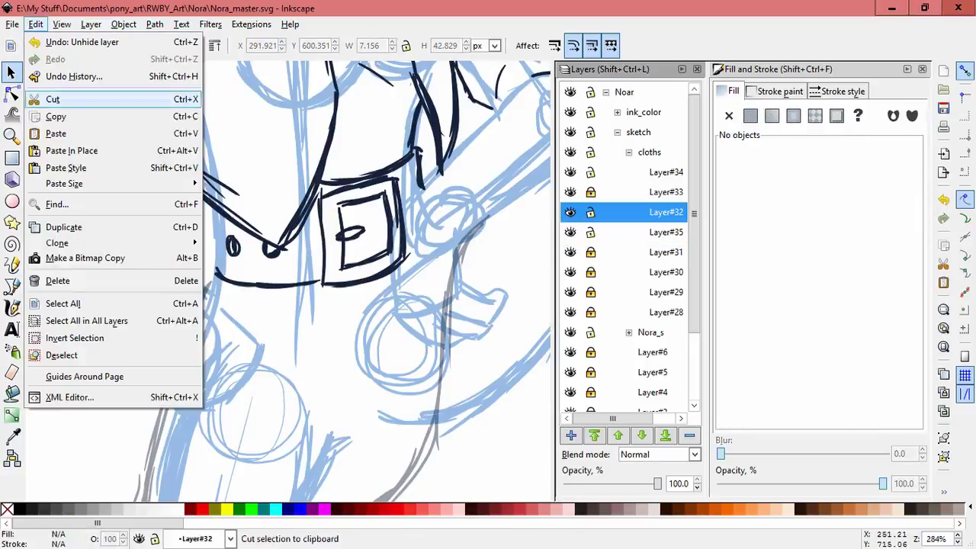
pyautogui.click(48, 148)
pyautogui.press('Escape')
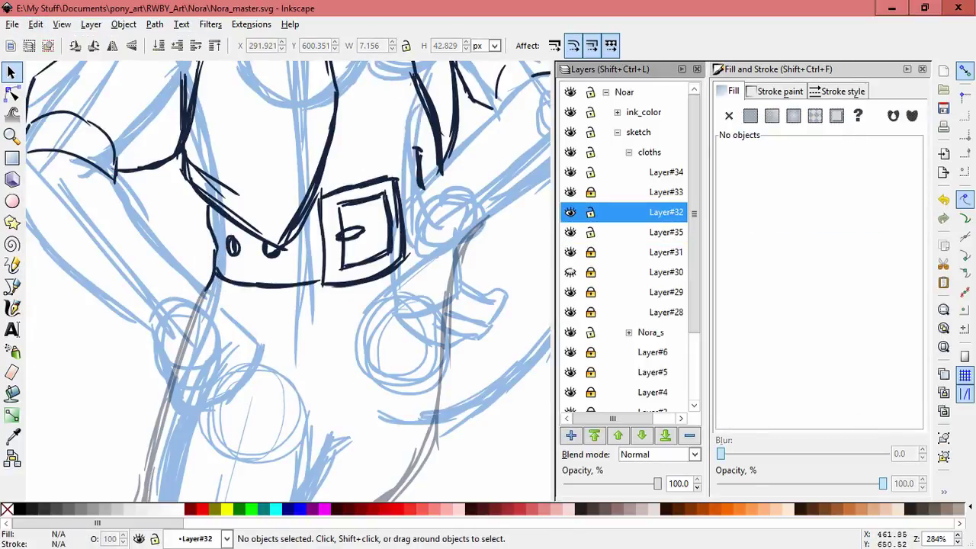
# - Transfer the belt's upper edge strokes above the buckle from Layer#30 to Layer#32, pasted in place
pyautogui.click(666, 272)
pyautogui.click(570, 212)
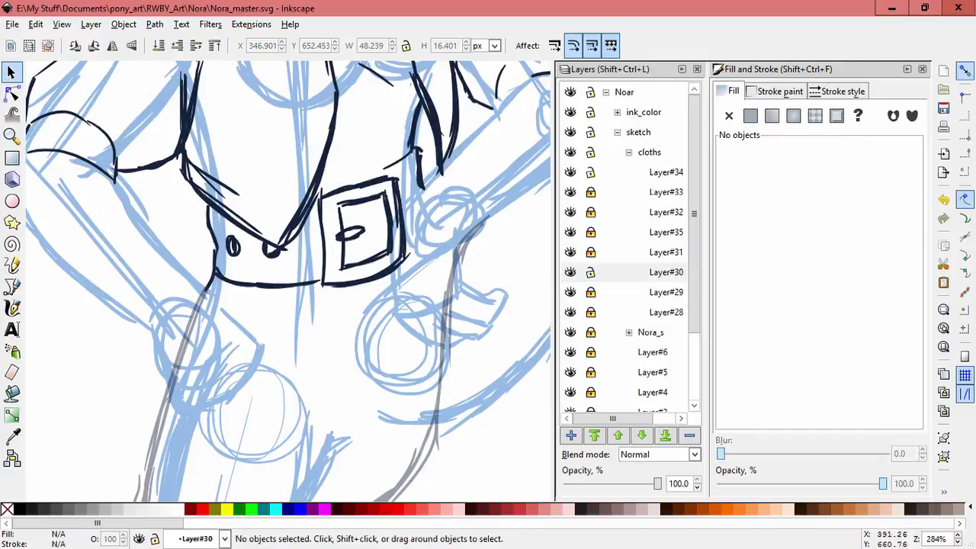
pyautogui.click(571, 212)
pyautogui.click(666, 212)
pyautogui.click(36, 24)
pyautogui.click(53, 294)
pyautogui.press('Escape')
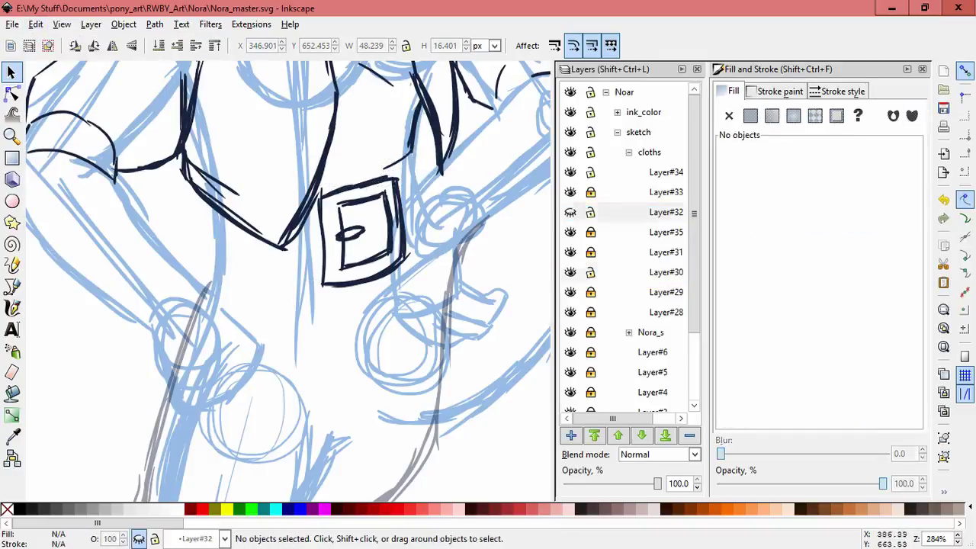
pyautogui.click(665, 272)
pyautogui.click(666, 212)
pyautogui.hotkey('ctrl', 'alt', 'v')
# - Recolor all belt strokes on Layer#32 with the pink palette swatch, deepened to fc85a6ff
pyautogui.hotkey('ctrl', 'a')
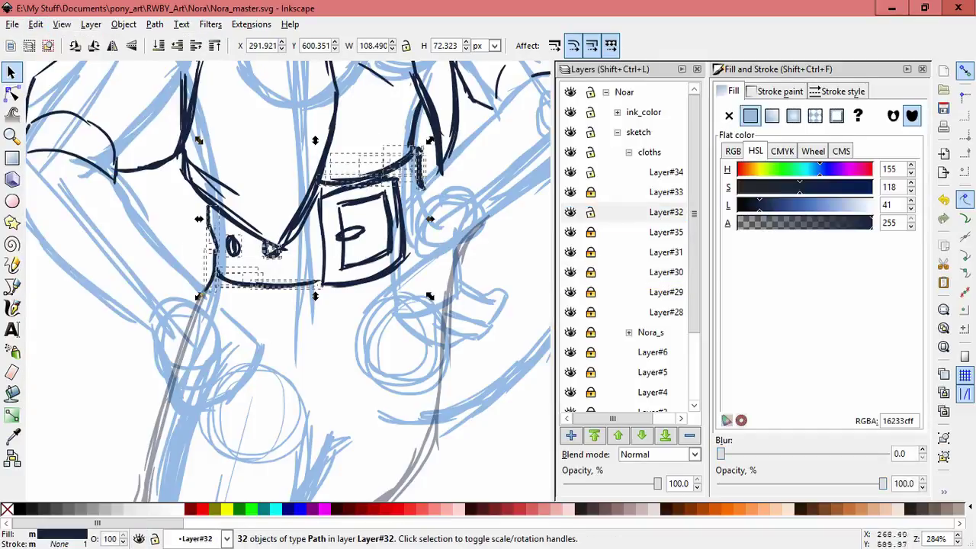
pyautogui.moveTo(202, 223); pyautogui.dragTo(541, 296)
pyautogui.press('d')
pyautogui.click(141, 152)
pyautogui.press('c')
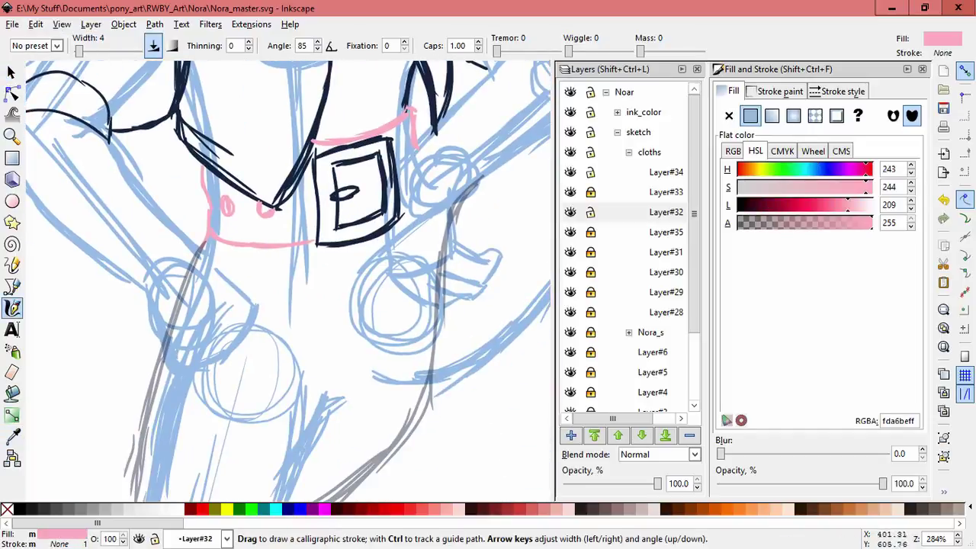
pyautogui.press('Escape')
# - Draw the skirt's long near-side edge in pink on Layer#34, from the belt down outside the gray guide, and begin the pleat lines
pyautogui.click(665, 171)
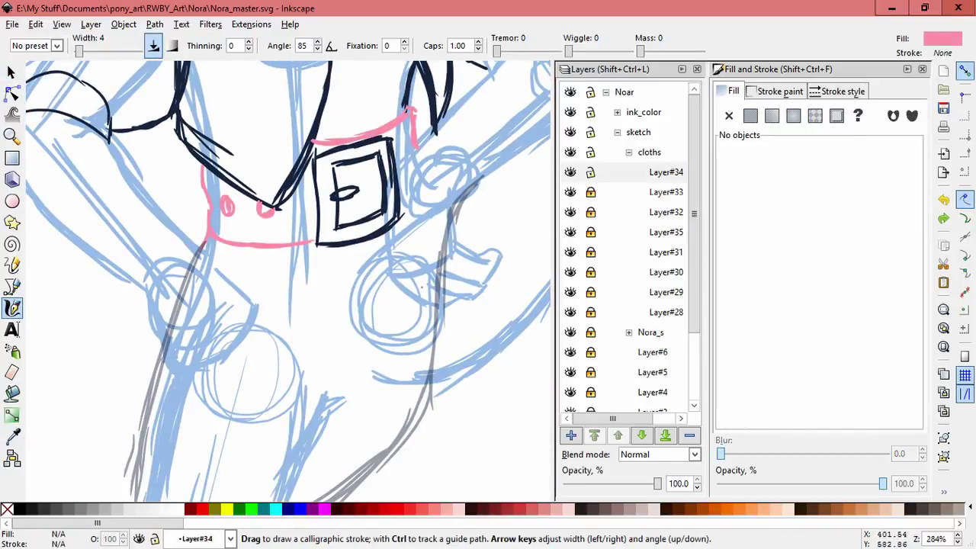
pyautogui.moveTo(546, 198); pyautogui.dragTo(545, 99)
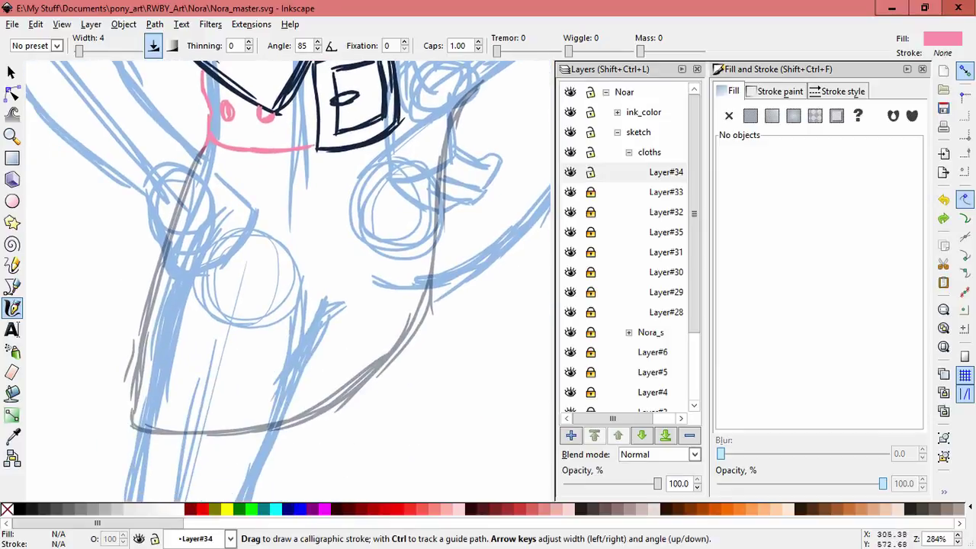
pyautogui.moveTo(202, 149); pyautogui.dragTo(166, 233)
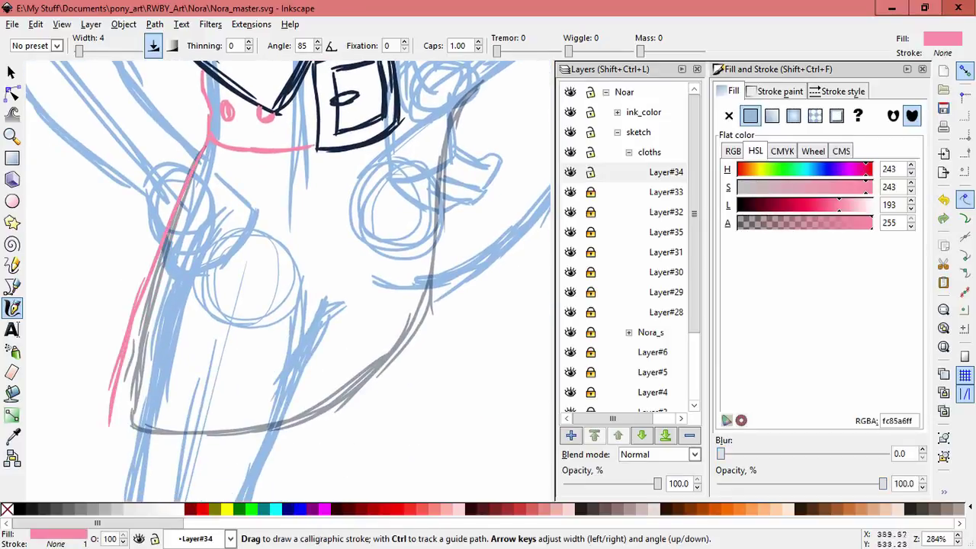
pyautogui.hscroll(2, 287, 281)
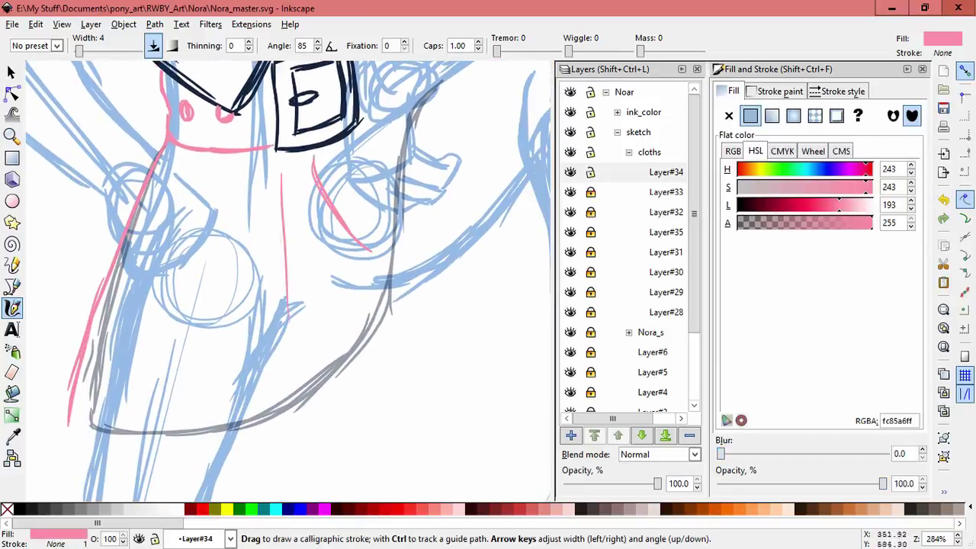
# - Draw the skirt's stepped lower hem and the long vertical pleat lines across the standing thigh in pink
pyautogui.scroll(-2, 287, 282)
pyautogui.moveTo(65, 364); pyautogui.dragTo(164, 397)
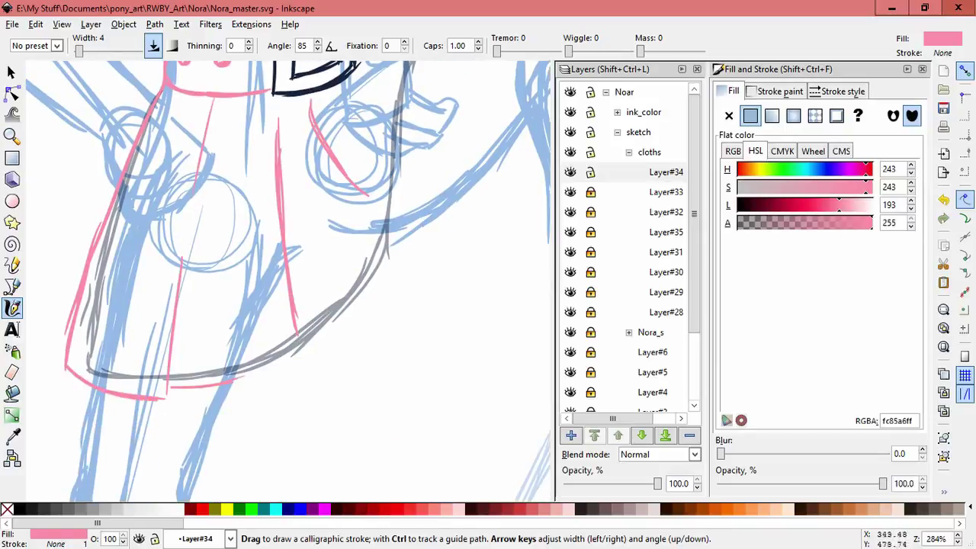
pyautogui.moveTo(244, 115); pyautogui.dragTo(251, 369)
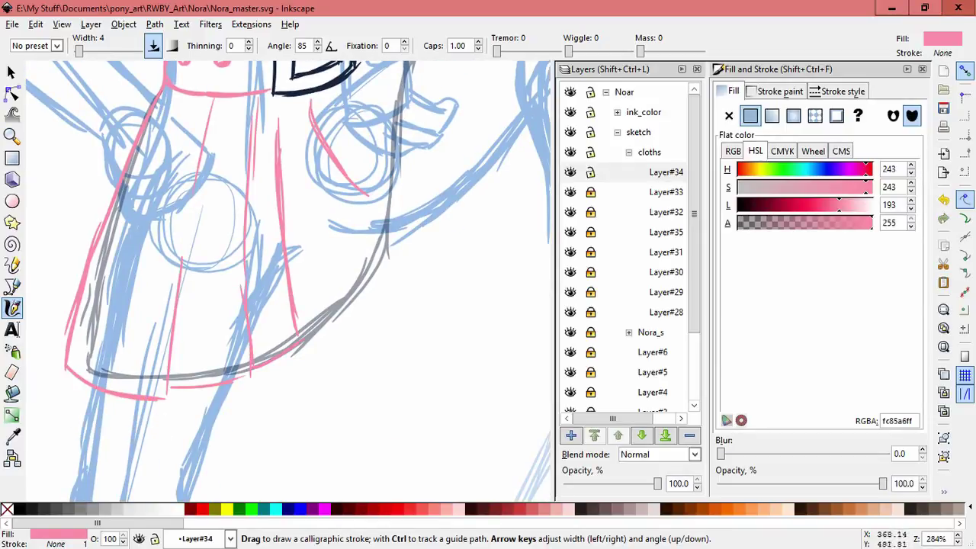
pyautogui.press('Escape')
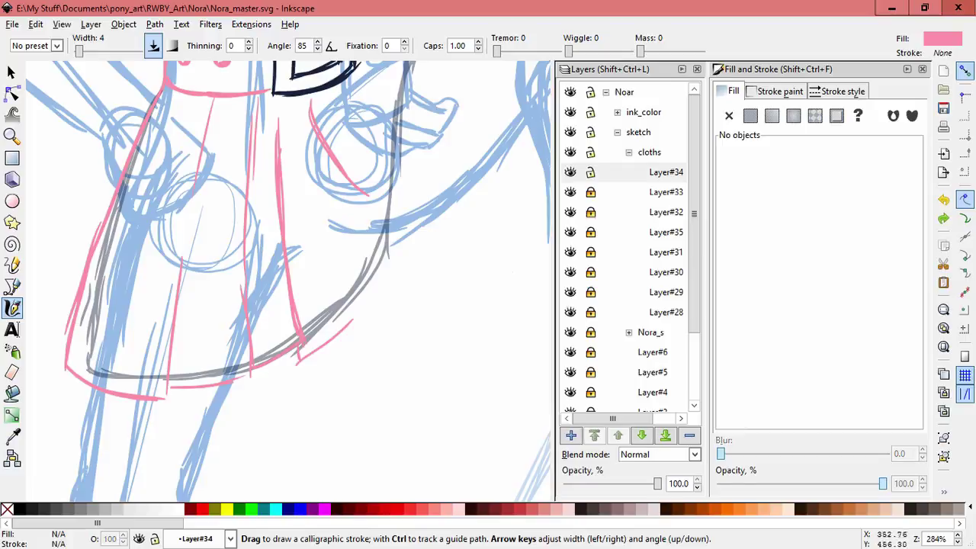
pyautogui.hotkey('ctrl', 'z')
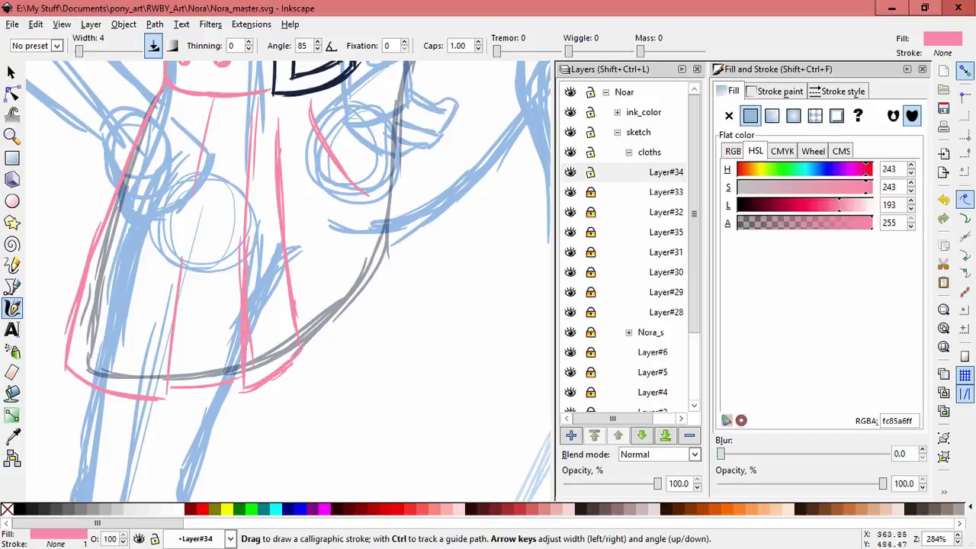
# - Continue the pink hem up toward the raised leg and draw the skirt's far-side edge and fold near the hip
pyautogui.scroll(3, 290, 282)
pyautogui.hscroll(2, 289, 282)
pyautogui.moveTo(351, 270); pyautogui.dragTo(353, 222)
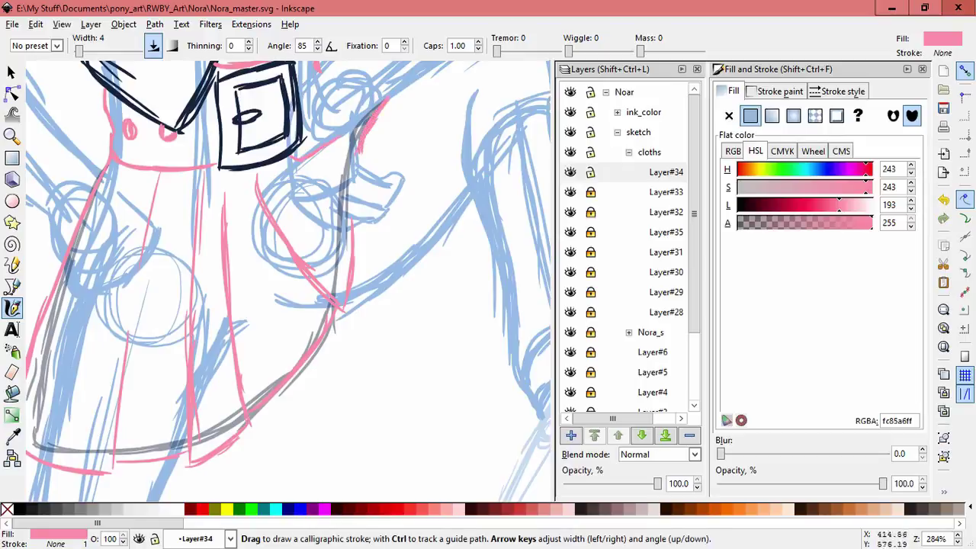
# - Lengthen the skirt strokes to about 192 by 224 px and hide the gray guide on Layer#33
pyautogui.scroll(-4, 396, 256)
pyautogui.scroll(2, 393, 285)
pyautogui.press('space')
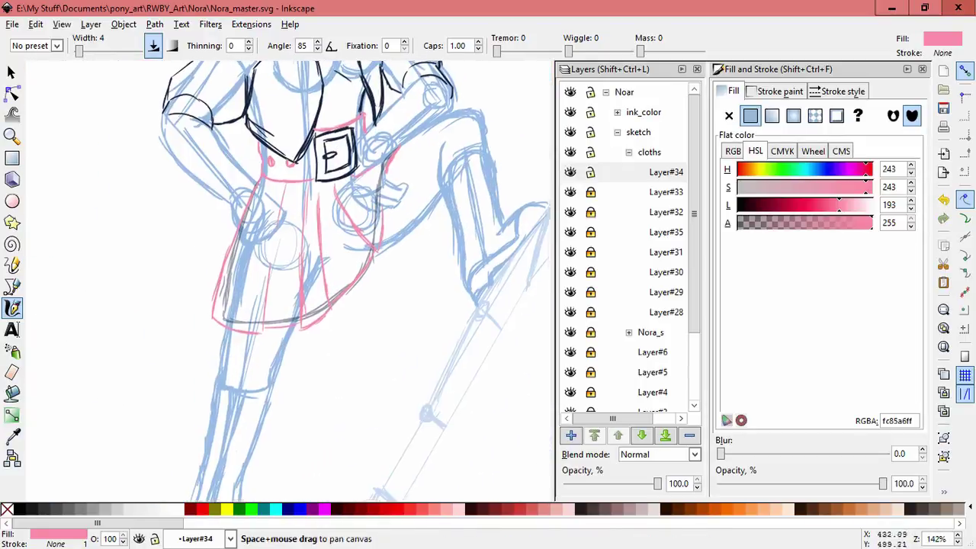
pyautogui.moveTo(196, 211); pyautogui.dragTo(466, 370)
pyautogui.moveTo(378, 336); pyautogui.dragTo(387, 375)
pyautogui.press('Escape')
pyautogui.scroll(-2, 370, 328)
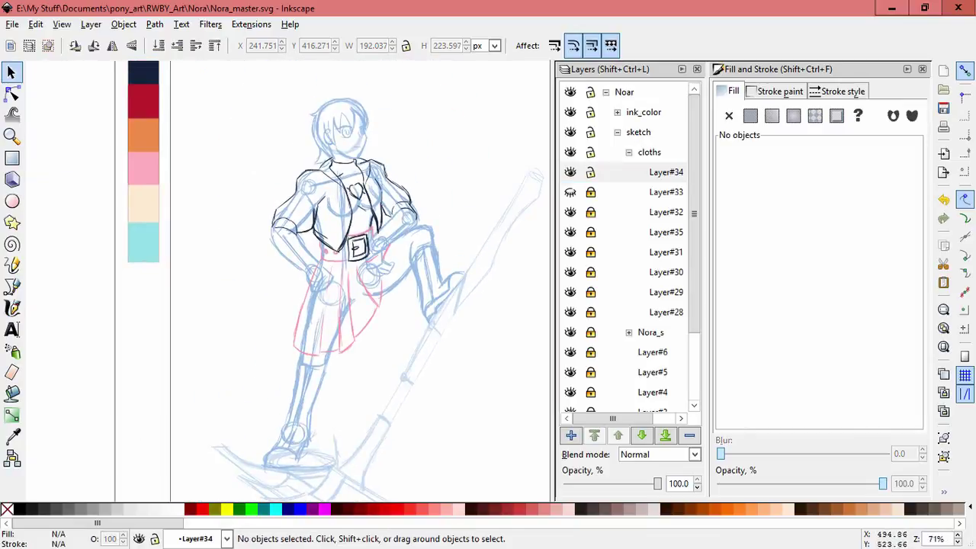
# - Narrow the belt buckle and adjust its position on the belt
pyautogui.scroll(3, 396, 262)
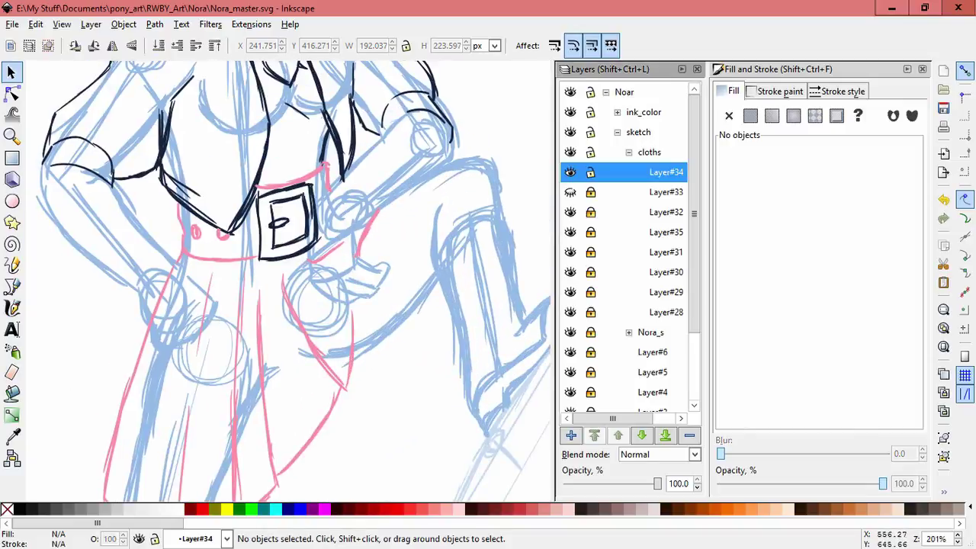
pyautogui.moveTo(242, 166); pyautogui.dragTo(344, 268)
pyautogui.moveTo(343, 220); pyautogui.dragTo(322, 220)
pyautogui.moveTo(290, 221); pyautogui.dragTo(283, 224)
pyautogui.press('Escape')
pyautogui.scroll(-2, 293, 282)
pyautogui.click(602, 172)
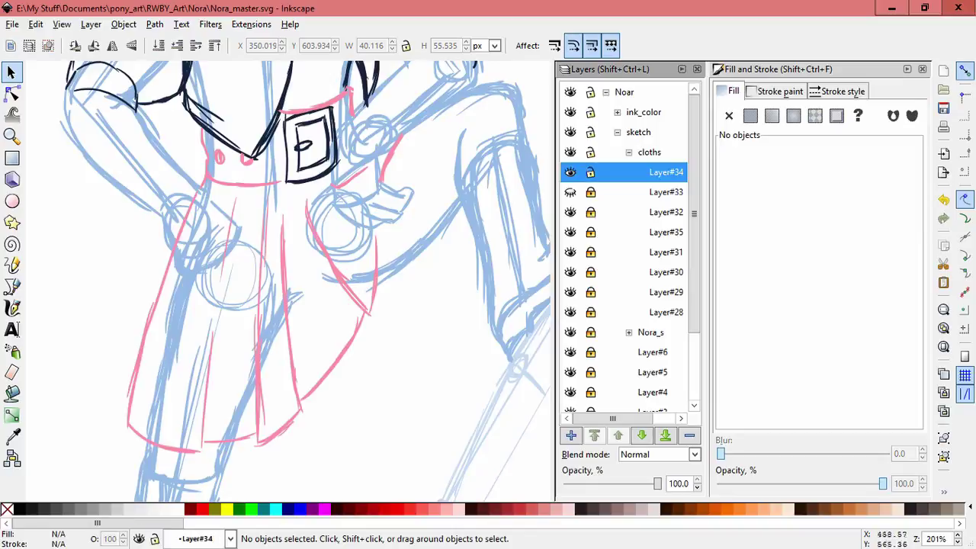
# - Extend the pleat line beneath the buckle up to its bottom edge and reposition the middle pleat strokes closer to the belt
pyautogui.hotkey('ctrl', 'a')
pyautogui.moveTo(294, 213); pyautogui.dragTo(370, 324)
pyautogui.press('Escape')
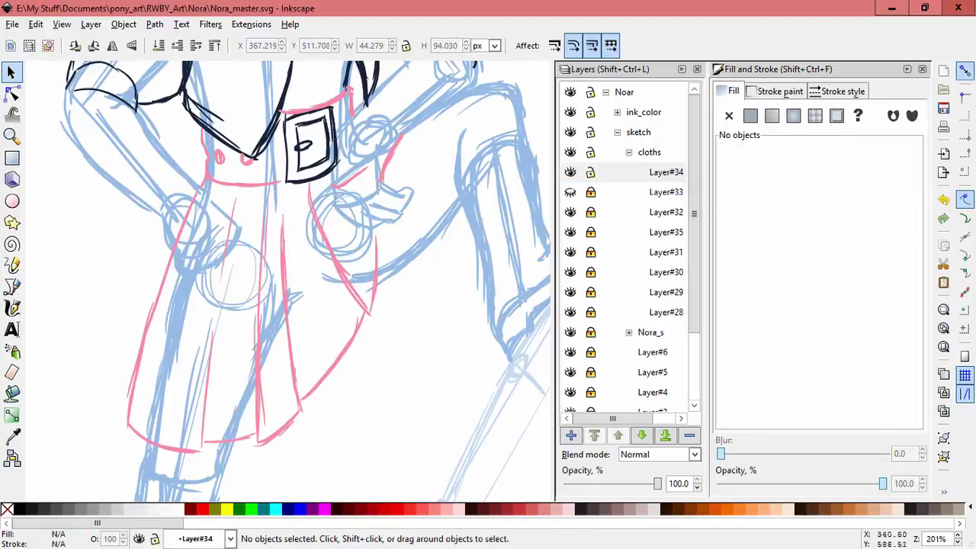
pyautogui.moveTo(309, 412)
pyautogui.mouseDown()
pyautogui.moveTo(259, 206)
pyautogui.moveTo(281, 222)
pyautogui.moveTo(298, 404)
pyautogui.mouseUp()
pyautogui.click(291, 321)
pyautogui.moveTo(296, 353); pyautogui.dragTo(300, 336)
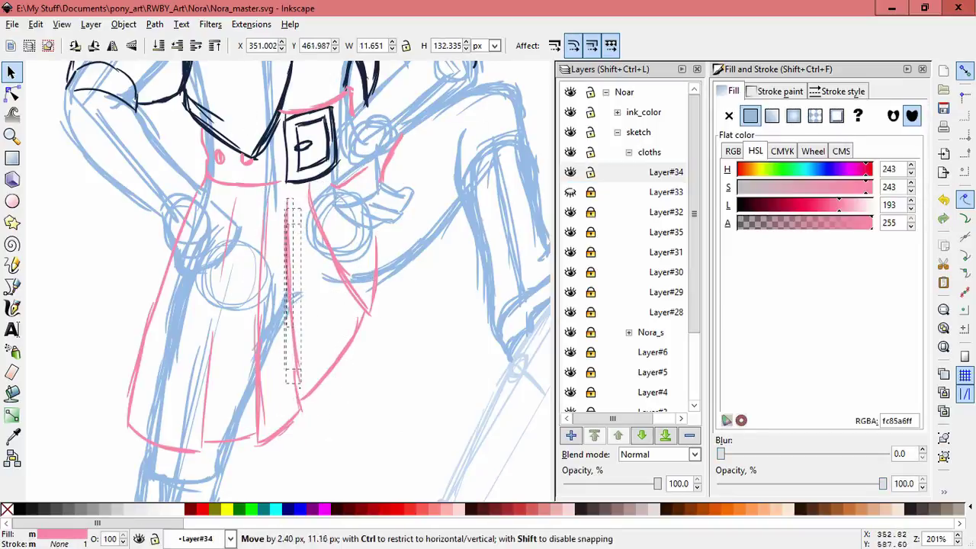
pyautogui.click(300, 336)
pyautogui.press('Escape')
# - Scale all skirt strokes on Layer#34 to about 207 by 230 px, fit the page in view and save the drawing
pyautogui.scroll(-3, 403, 317)
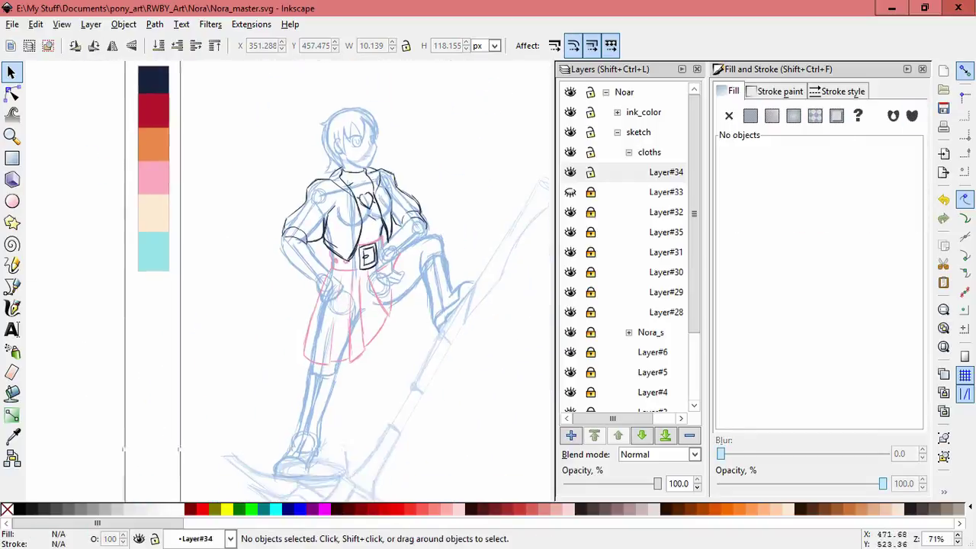
pyautogui.hotkey('ctrl', 'a')
pyautogui.moveTo(316, 297); pyautogui.dragTo(302, 297)
pyautogui.moveTo(347, 305); pyautogui.dragTo(352, 298)
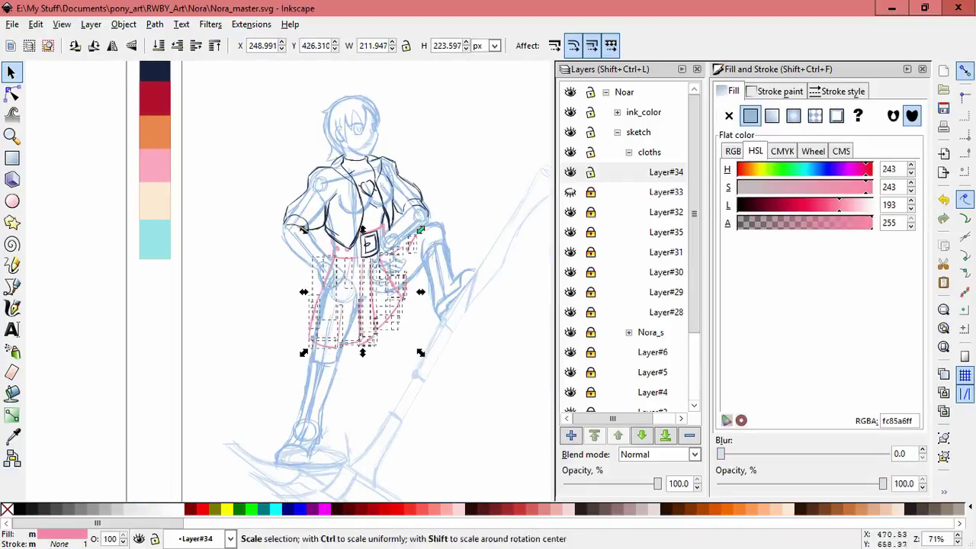
pyautogui.click(280, 355)
pyautogui.press('5')
pyautogui.hotkey('ctrl', 's')
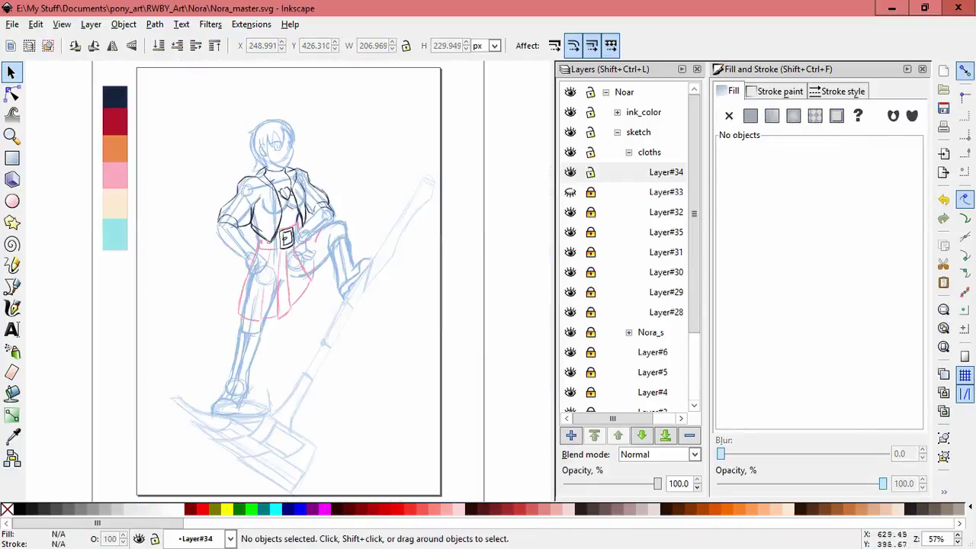
# - Inspect the belt and skirt up close and save the drawing
pyautogui.scroll(4, 314, 247)
pyautogui.press('c')
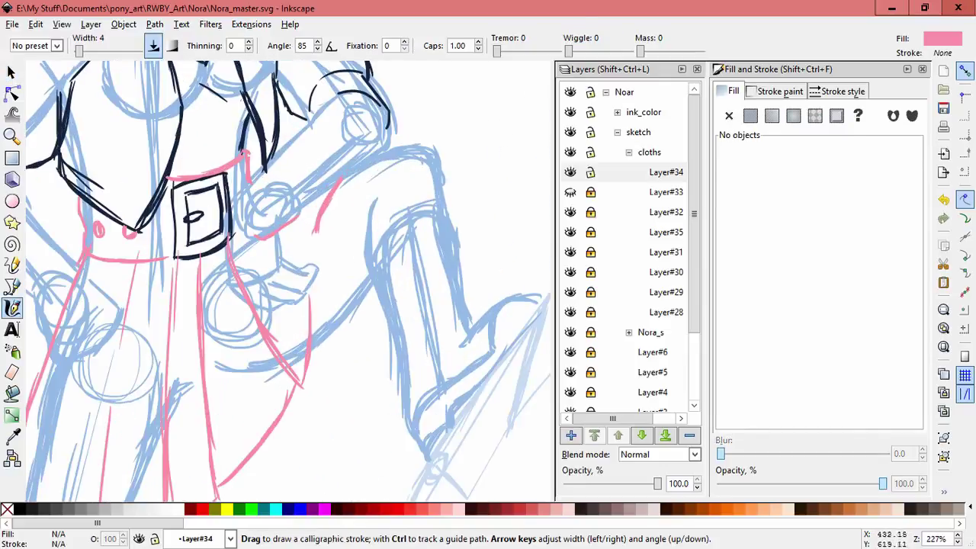
pyautogui.scroll(-4, 310, 250)
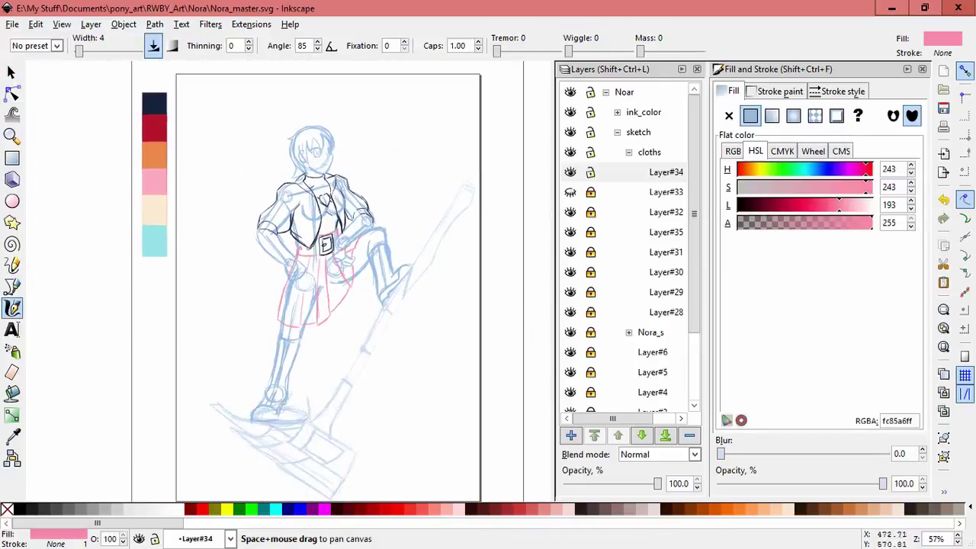
pyautogui.hotkey('ctrl', 's')
pyautogui.press('z')
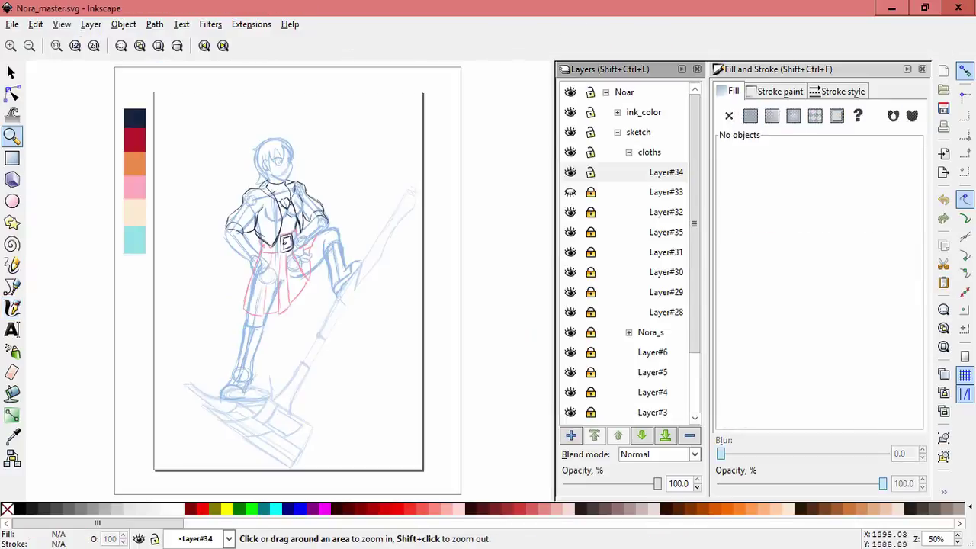
# - Shorten the skirt's pleat and hem strokes below the waist to about 188 by 167 px
pyautogui.press('c')
pyautogui.press('s')
pyautogui.scroll(1, 278, 281)
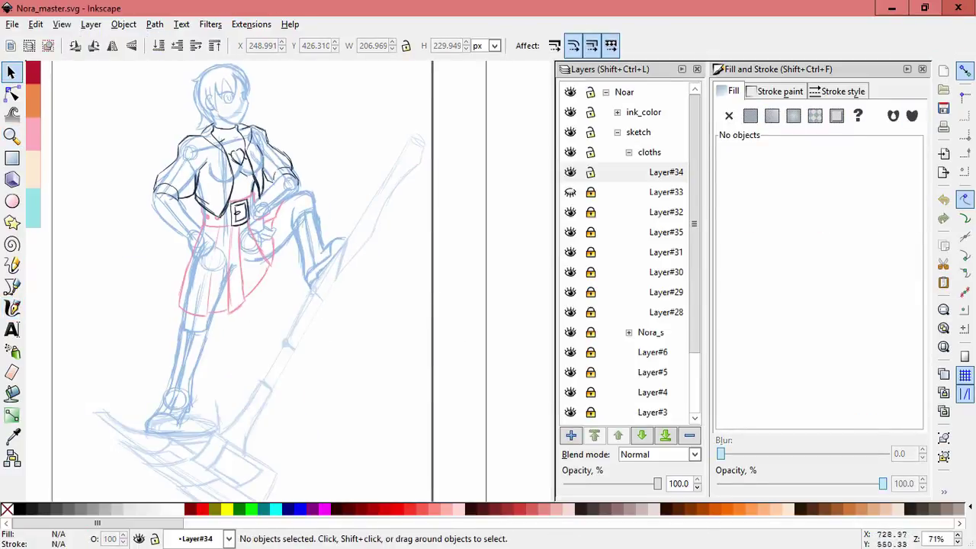
pyautogui.scroll(1, 426, 267)
pyautogui.click(289, 286)
pyautogui.click(453, 268)
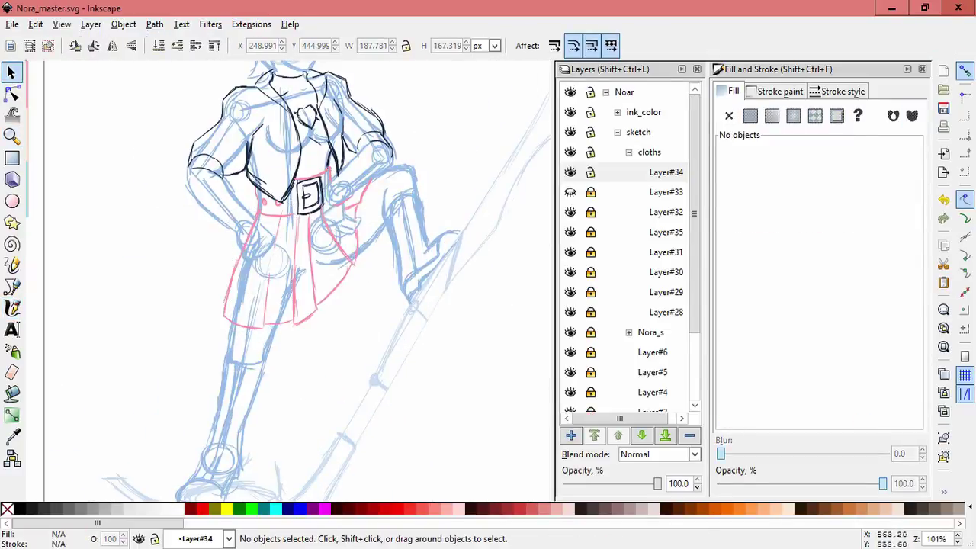
pyautogui.scroll(3, 305, 282)
pyautogui.scroll(-1, 305, 282)
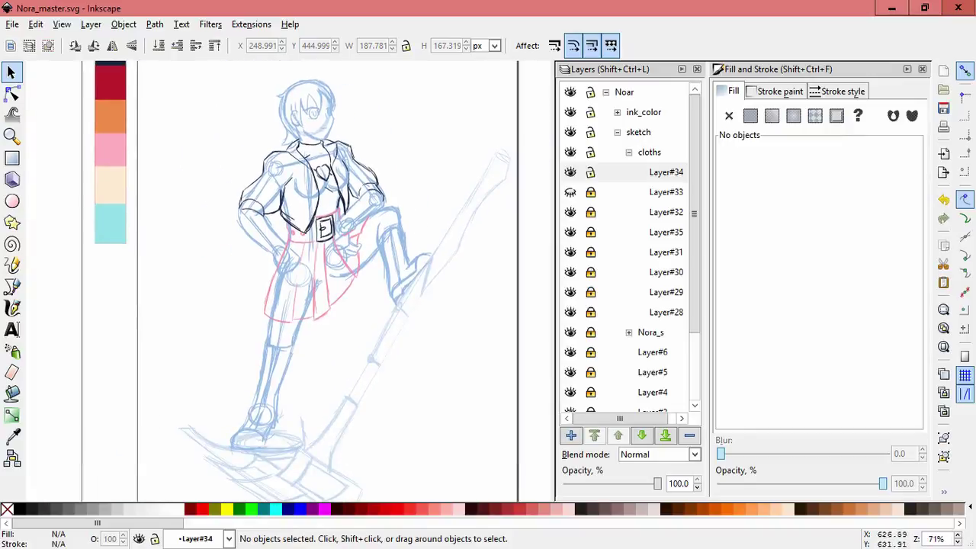
# - Unlock Layer#21 in the Nora_s head group, check the far edge stroke of the face outline and lock the layer again
pyautogui.scroll(2, 320, 229)
pyautogui.click(628, 151)
pyautogui.click(628, 172)
pyautogui.scroll(-3, 625, 267)
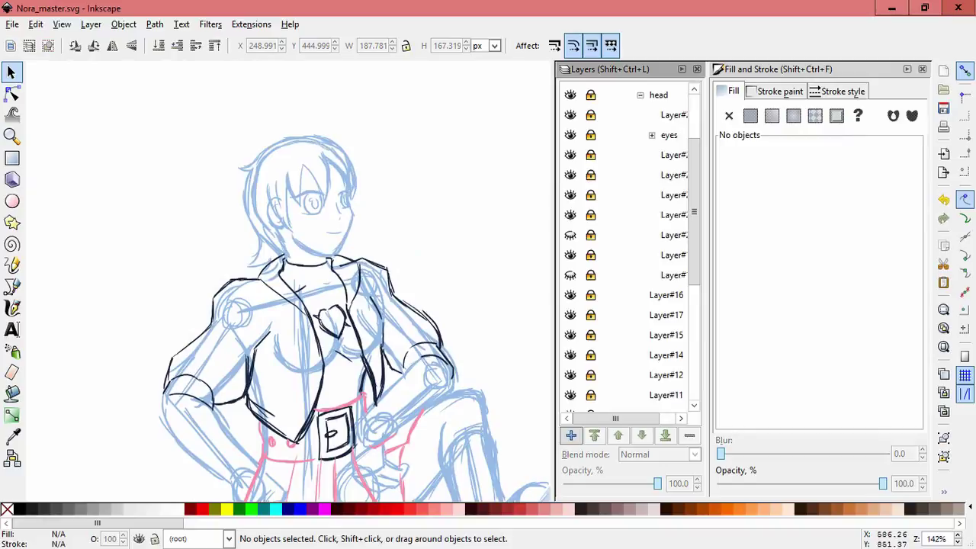
pyautogui.click(625, 215)
pyautogui.scroll(3, 625, 252)
pyautogui.scroll(-2, 625, 252)
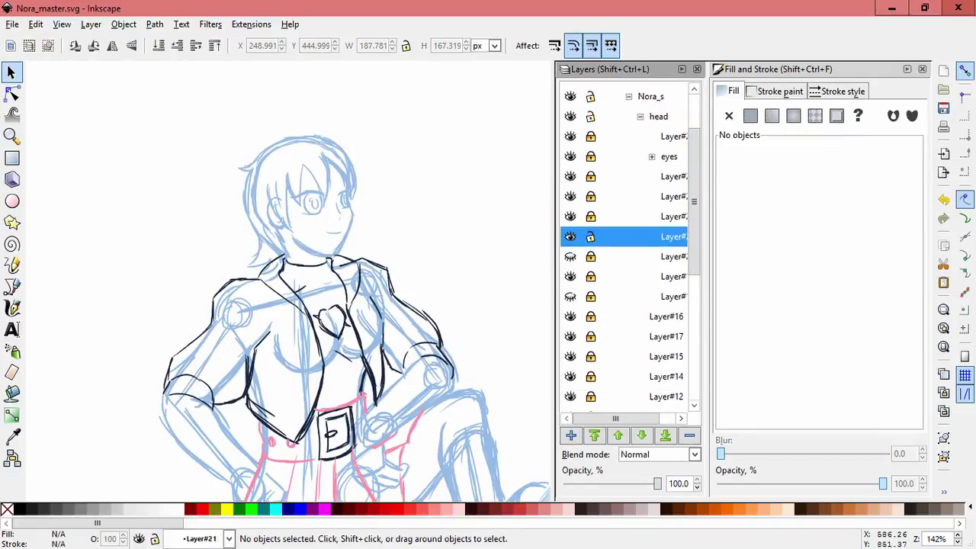
pyautogui.scroll(1, 385, 267)
pyautogui.moveTo(257, 203); pyautogui.dragTo(382, 239)
pyautogui.press('Escape')
pyautogui.click(590, 236)
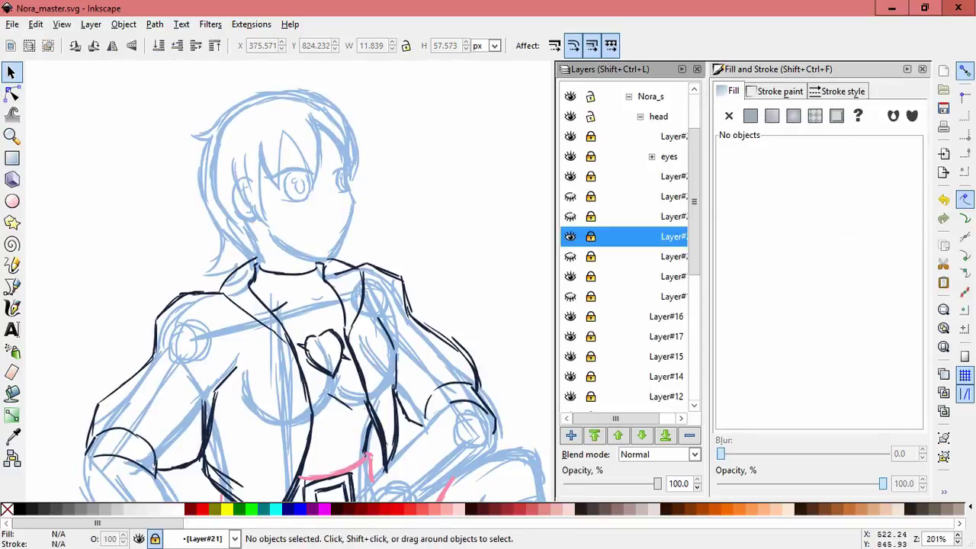
# - Make the eyes layer current and lock the two lower head layers, keeping them visible
pyautogui.click(668, 157)
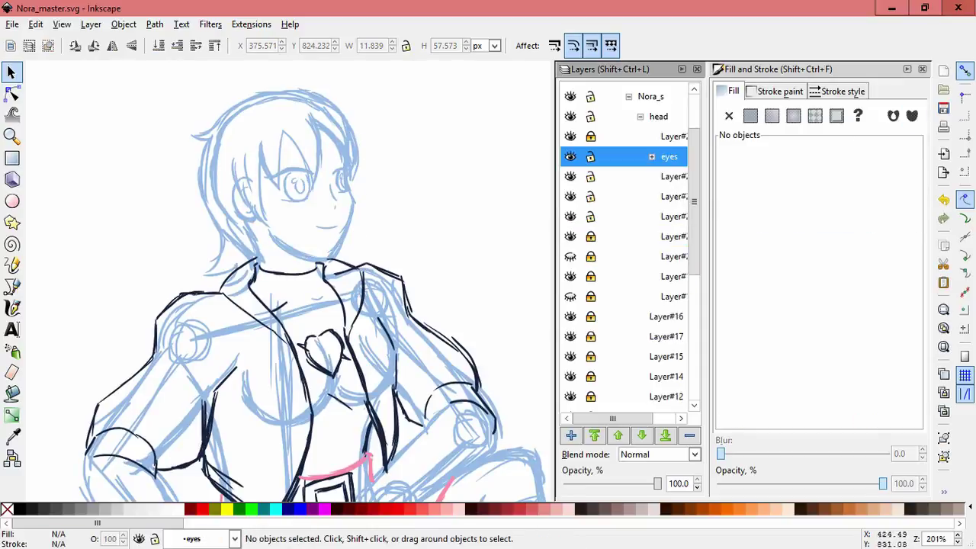
pyautogui.click(590, 216)
pyautogui.click(590, 196)
pyautogui.click(570, 196)
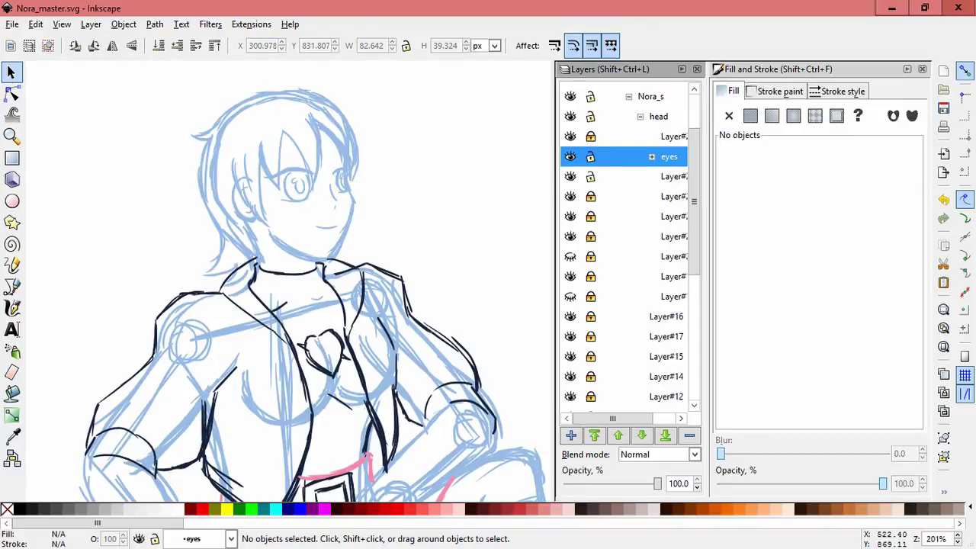
# - Add a new layer above the eyes layer and cover stray sketch lines around the hair and ear with white calligraphic strokes
pyautogui.hotkey('shift', 'ctrl', 'n')
pyautogui.press('Return')
pyautogui.press('c')
pyautogui.scroll(2, 245, 143)
pyautogui.moveTo(191, 205)
pyautogui.mouseDown()
pyautogui.moveTo(236, 320)
pyautogui.moveTo(217, 91)
pyautogui.mouseUp()
pyautogui.hotkey('ctrl', 'z')
pyautogui.scroll(2, 305, 229)
pyautogui.moveTo(222, 138); pyautogui.dragTo(235, 135)
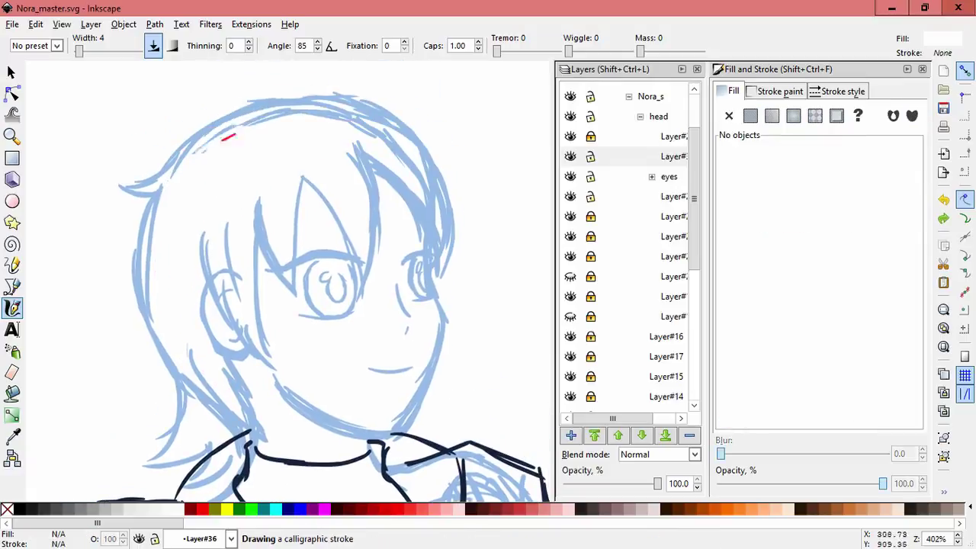
pyautogui.moveTo(395, 148); pyautogui.dragTo(430, 209)
pyautogui.scroll(-2, 304, 228)
pyautogui.moveTo(220, 239); pyautogui.dragTo(222, 241)
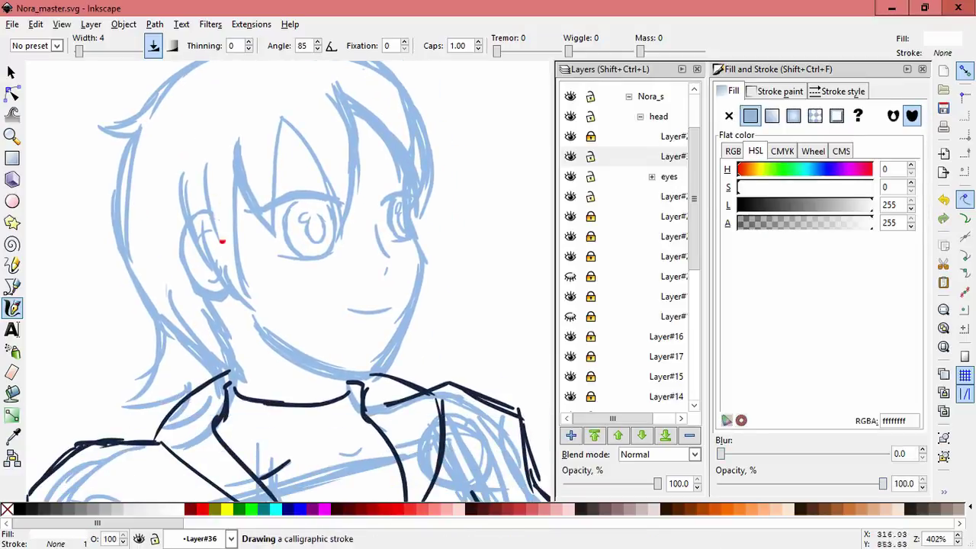
# - Add a new layer inside the eyes group and draw an eyebrow above the near eye in the sketch blue 97bbe5ff
pyautogui.scroll(-2, 305, 229)
pyautogui.scroll(-2, 304, 228)
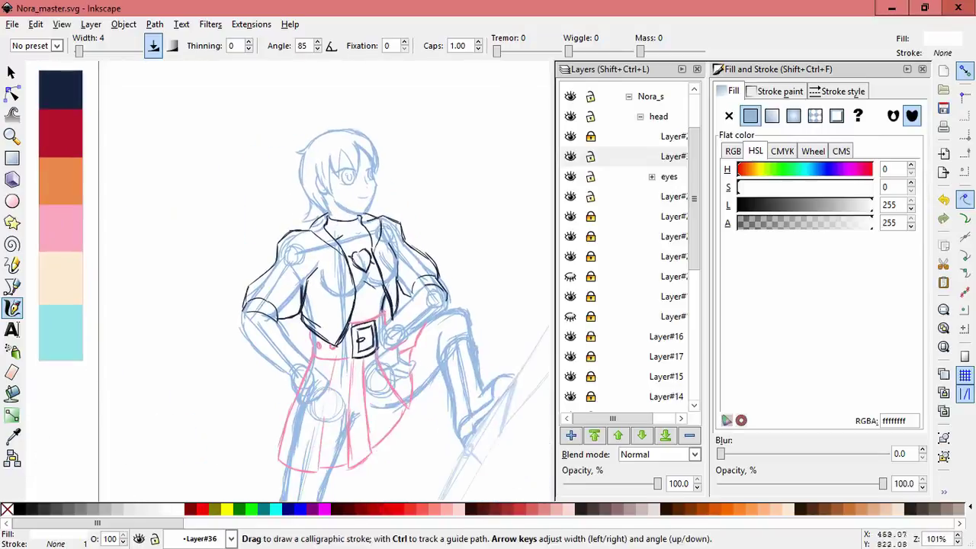
pyautogui.scroll(2, 305, 229)
pyautogui.scroll(3, 370, 149)
pyautogui.click(570, 435)
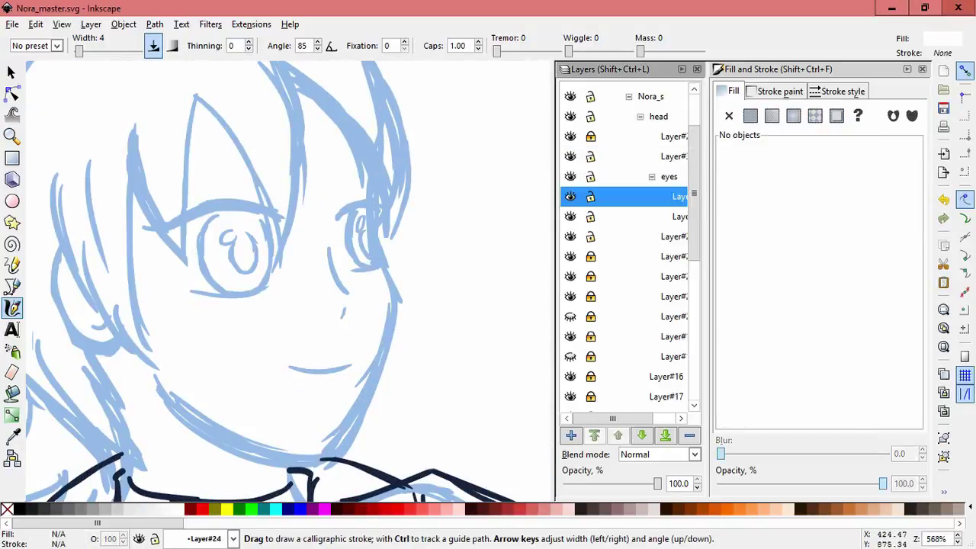
pyautogui.press('Return')
pyautogui.press('d')
pyautogui.click(201, 244)
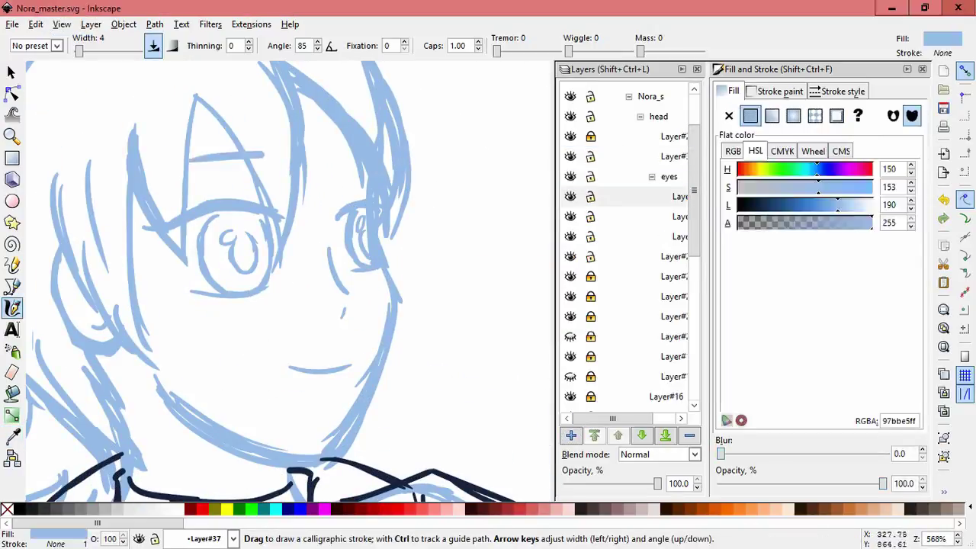
# - Lower the near eyebrow toward the eye and thin its stroke with the Tweak tool
pyautogui.press('s')
pyautogui.press('Tab')
pyautogui.press('Tab')
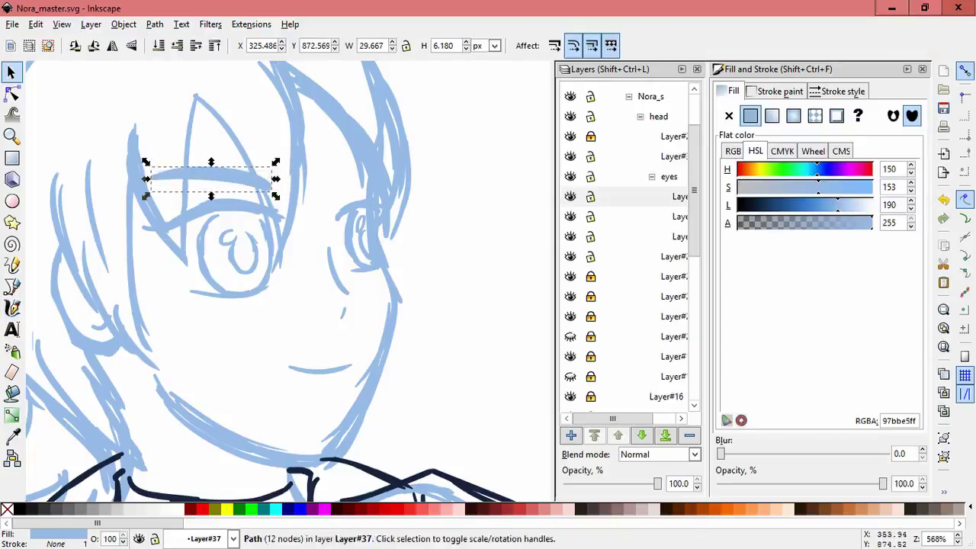
pyautogui.press('Tab')
pyautogui.press('Tab')
pyautogui.press('Escape')
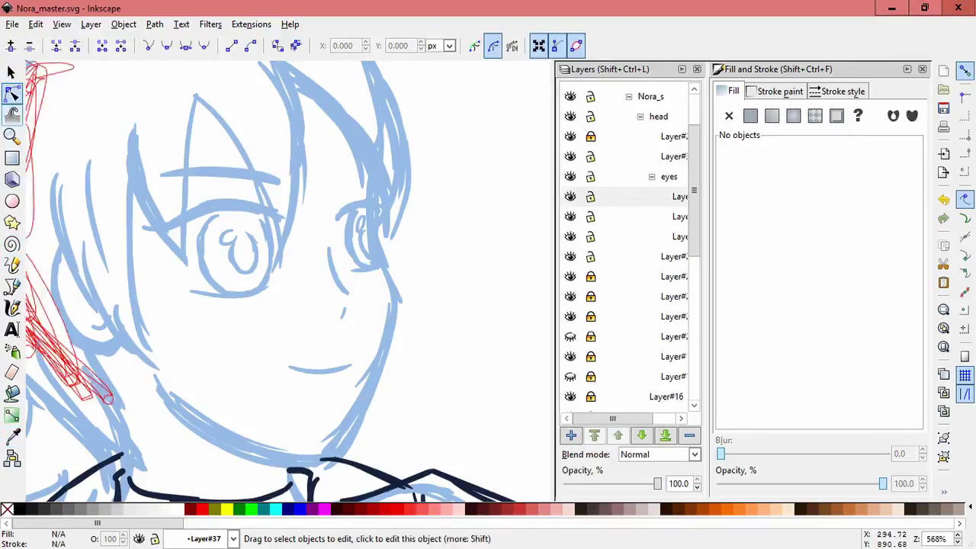
pyautogui.press('w')
pyautogui.press('space')
pyautogui.click(228, 177)
pyautogui.press('space')
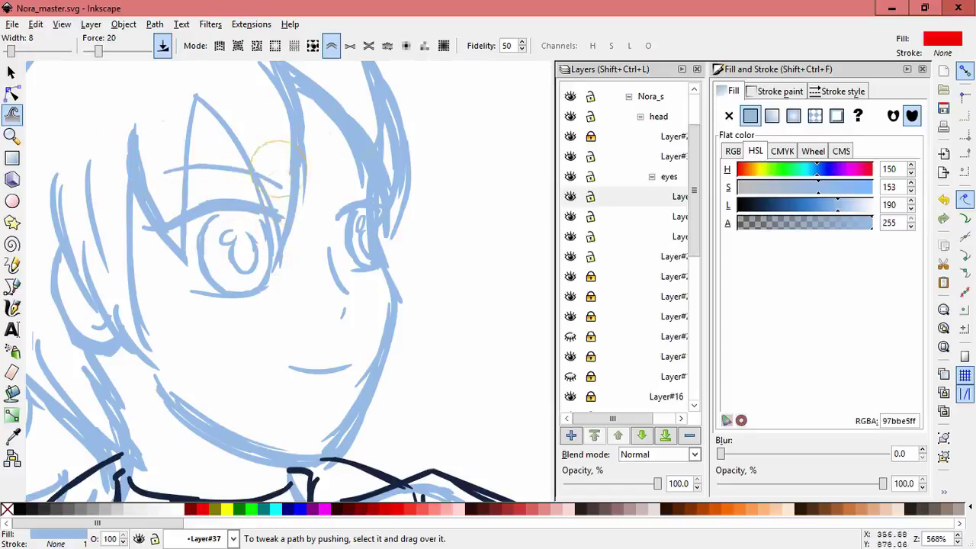
# - Tilt and reposition the thinned eyebrow over the near eye at about 28 by 6 px
pyautogui.press('space')
pyautogui.click(244, 164)
pyautogui.moveTo(224, 160); pyautogui.dragTo(228, 160)
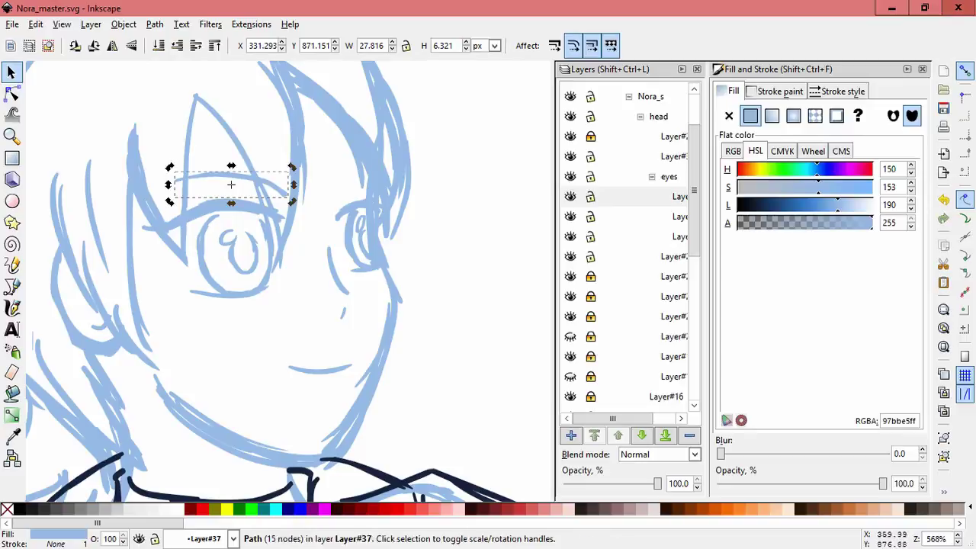
# - Place a narrow eyebrow of about 10 by 4 px above the far eye and nudge it slightly upward
pyautogui.moveTo(231, 185); pyautogui.dragTo(390, 177)
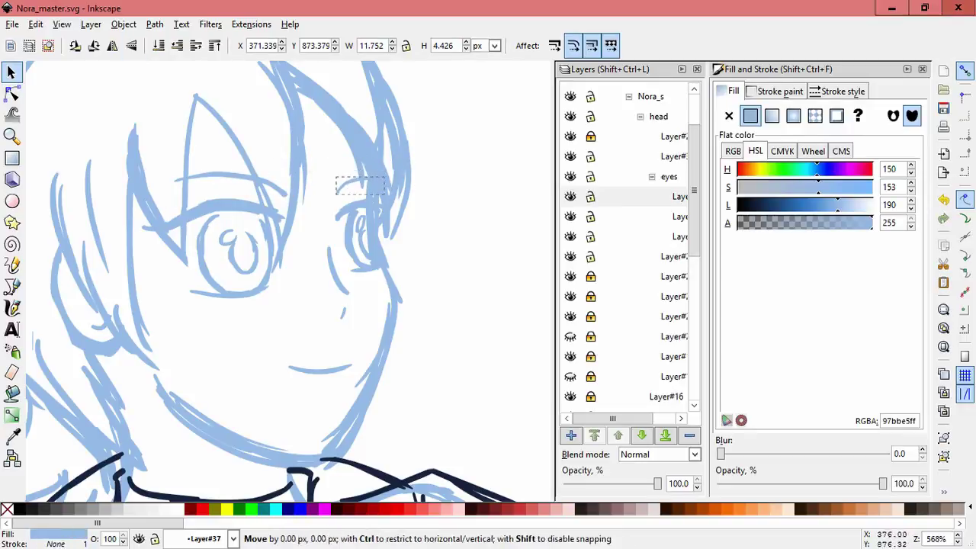
pyautogui.press('Escape')
pyautogui.scroll(-4, 418, 160)
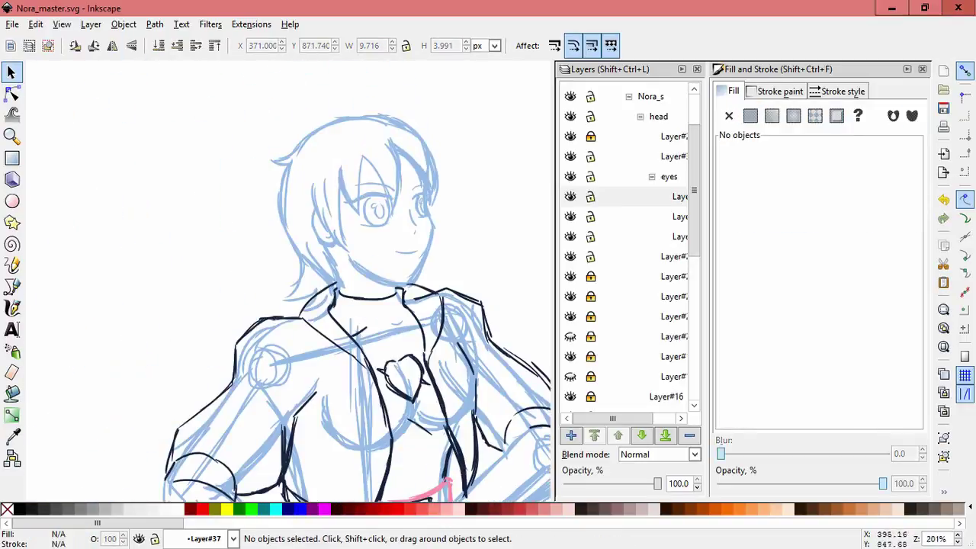
pyautogui.scroll(4, 418, 160)
pyautogui.moveTo(415, 166)
pyautogui.mouseDown()
pyautogui.moveTo(406, 166)
pyautogui.moveTo(417, 159)
pyautogui.mouseUp()
pyautogui.press('Escape')
# - Toggle Layer#8's visibility to check which leg and arm construction strokes it contains
pyautogui.scroll(-4, 418, 159)
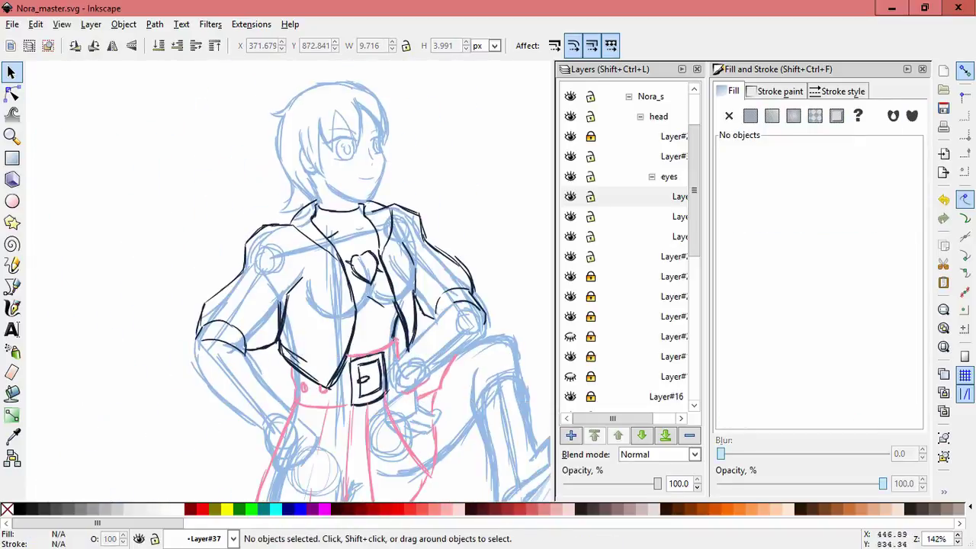
pyautogui.scroll(-5, 625, 244)
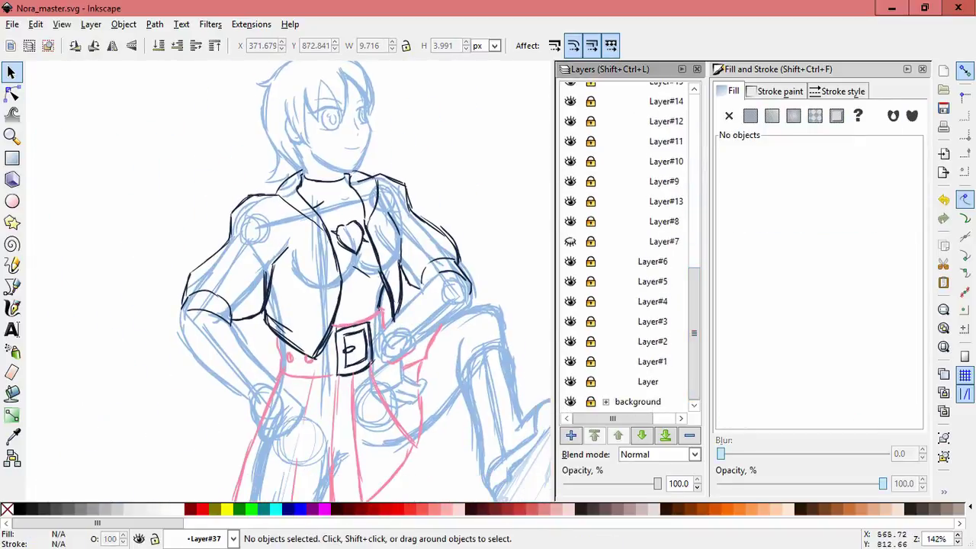
pyautogui.click(570, 221)
pyautogui.scroll(-10, 343, 304)
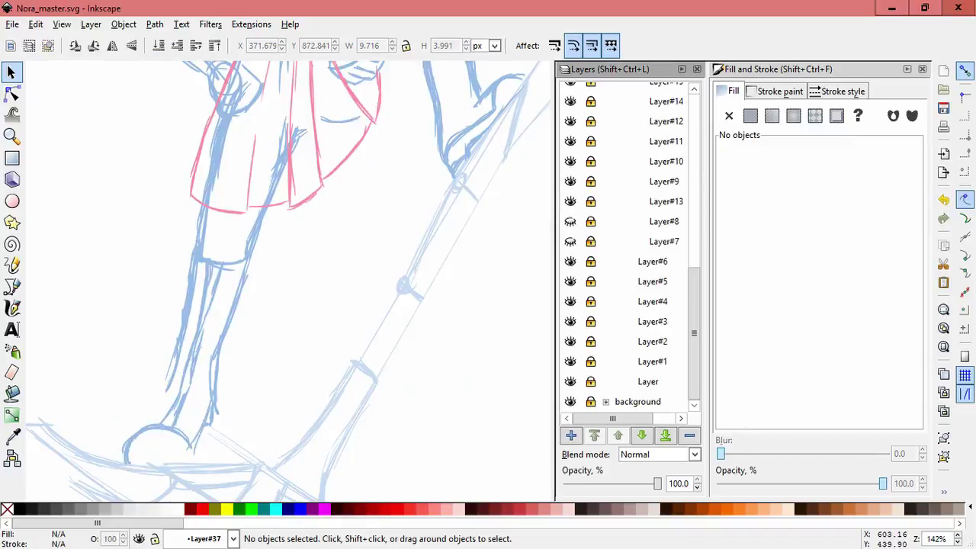
pyautogui.click(570, 221)
pyautogui.click(570, 221)
pyautogui.click(570, 221)
pyautogui.click(570, 221)
pyautogui.click(570, 221)
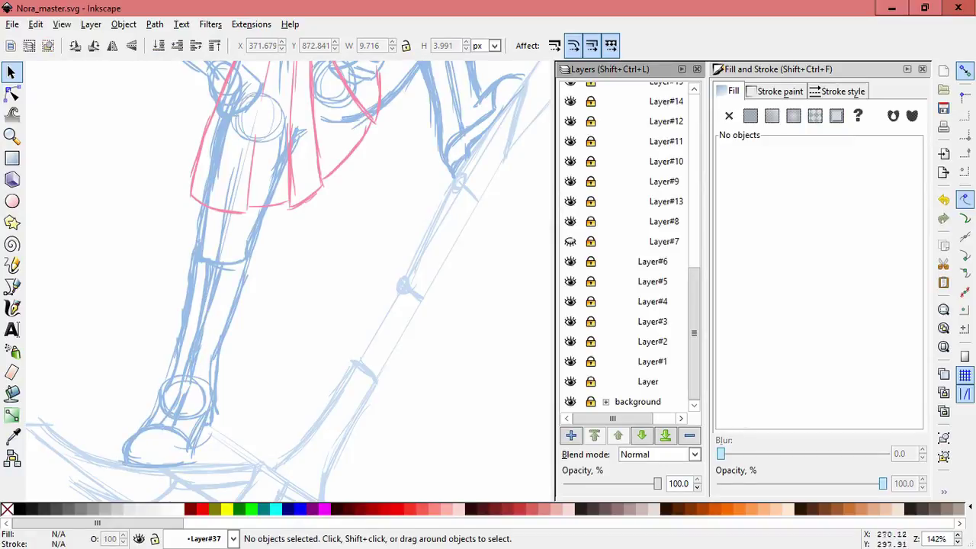
# - Unlock Layer#8 and ungroup its construction strokes
pyautogui.moveTo(162, 397); pyautogui.dragTo(276, 396)
pyautogui.hotkey('ctrl', 'z')
pyautogui.click(124, 25)
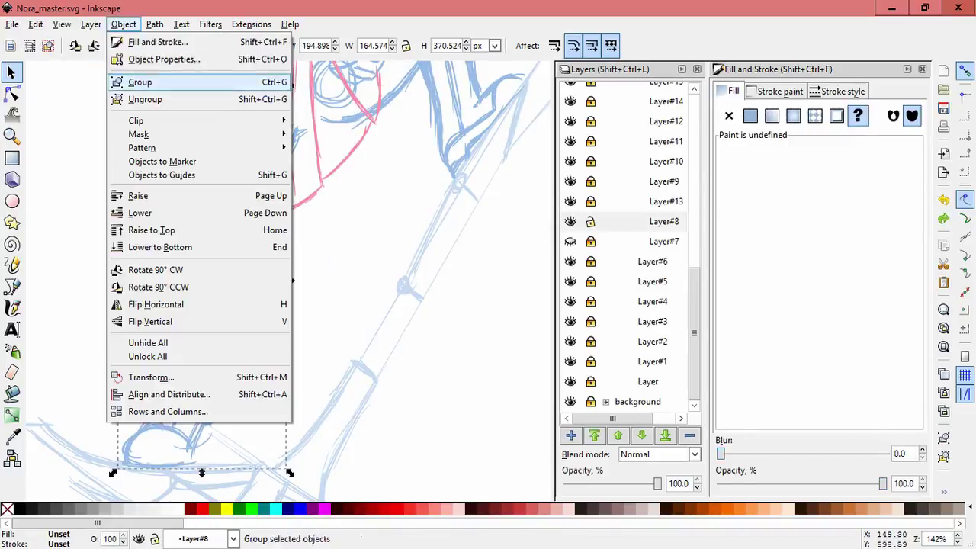
pyautogui.click(153, 99)
pyautogui.moveTo(153, 396)
pyautogui.mouseDown()
pyautogui.moveTo(276, 355)
pyautogui.moveTo(154, 397)
pyautogui.mouseUp()
pyautogui.keyDown('shift'); pyautogui.click(214, 267); pyautogui.keyUp('shift')
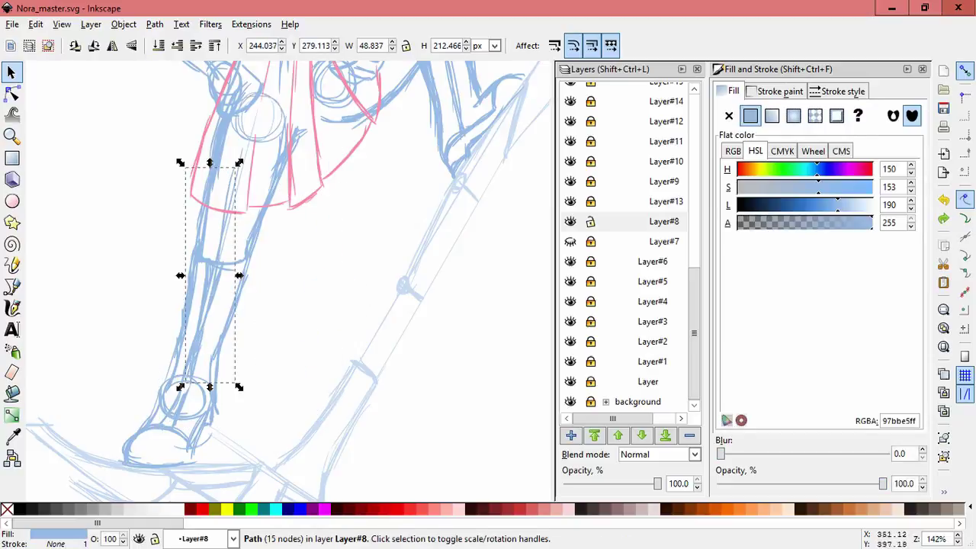
pyautogui.keyDown('shift'); pyautogui.click(192, 157); pyautogui.keyUp('shift')
pyautogui.press('Escape')
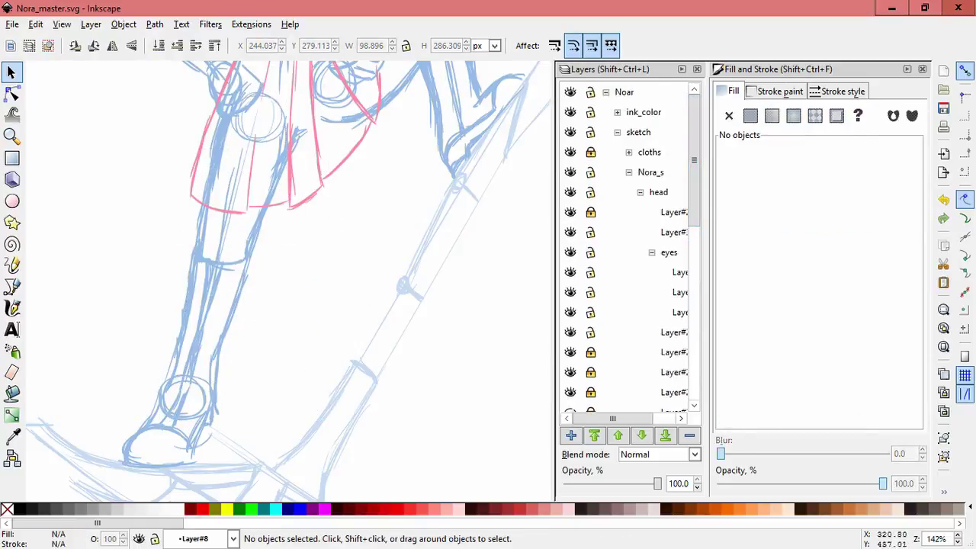
pyautogui.click(233, 130)
pyautogui.press('Escape')
# - Move the standing leg's center lines and thigh circle from Layer#8 onto a new layer above it, keeping their position
pyautogui.moveTo(143, 163); pyautogui.dragTo(283, 234)
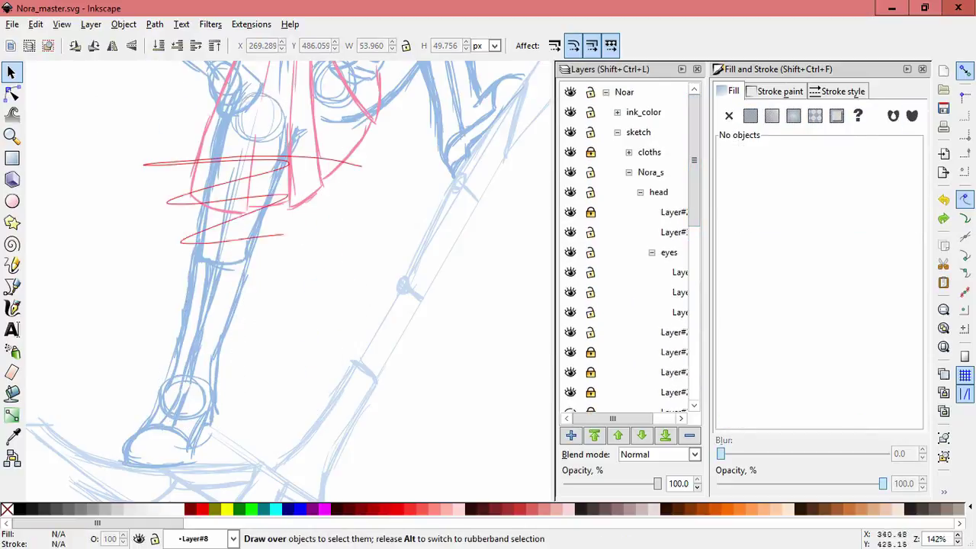
pyautogui.moveTo(141, 354); pyautogui.dragTo(143, 352)
pyautogui.moveTo(198, 305); pyautogui.dragTo(320, 316)
pyautogui.hotkey('ctrl', 'z')
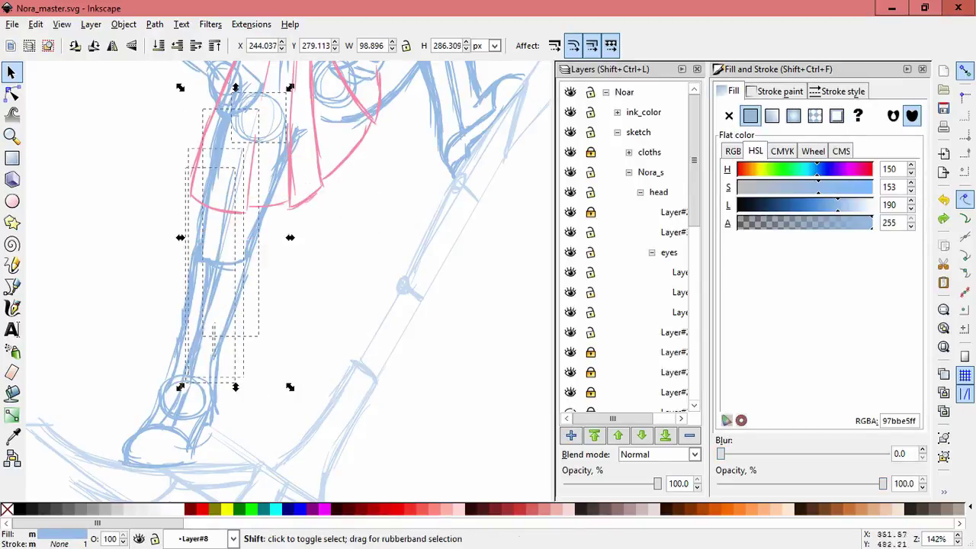
pyautogui.press('Escape')
pyautogui.hotkey('ctrl', 'shift', 'n')
pyautogui.press('Return')
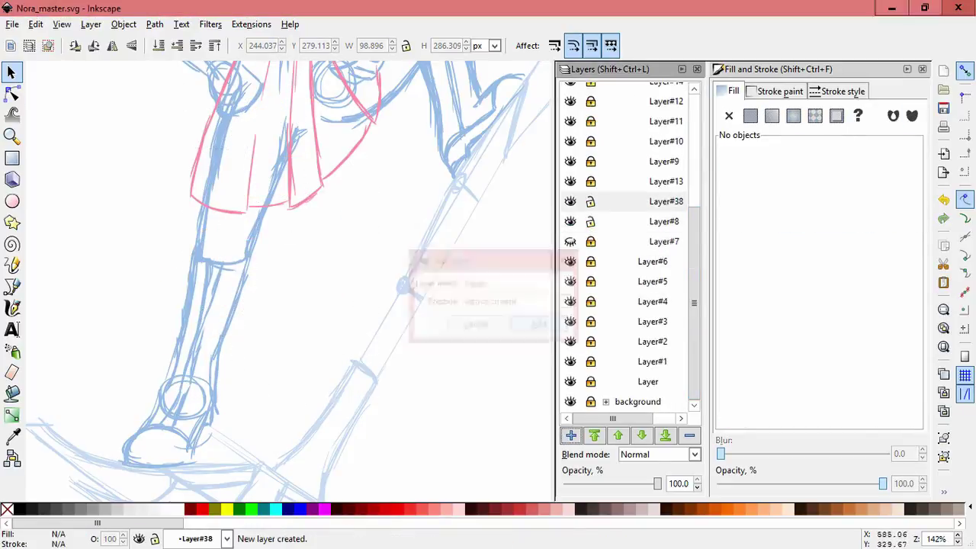
pyautogui.hotkey('ctrl', 'alt', 'v')
pyautogui.press('Escape')
# - Clear the raised leg's circle construction strokes from Layer#8 and hide the layer directly above it
pyautogui.press('Tab')
pyautogui.press('Escape')
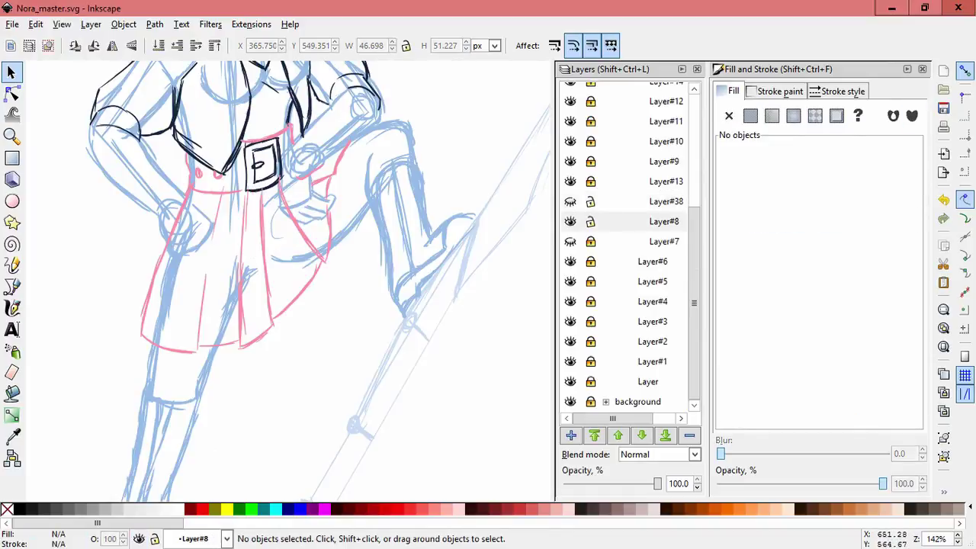
pyautogui.press('Tab')
pyautogui.press('Escape')
pyautogui.press('Tab')
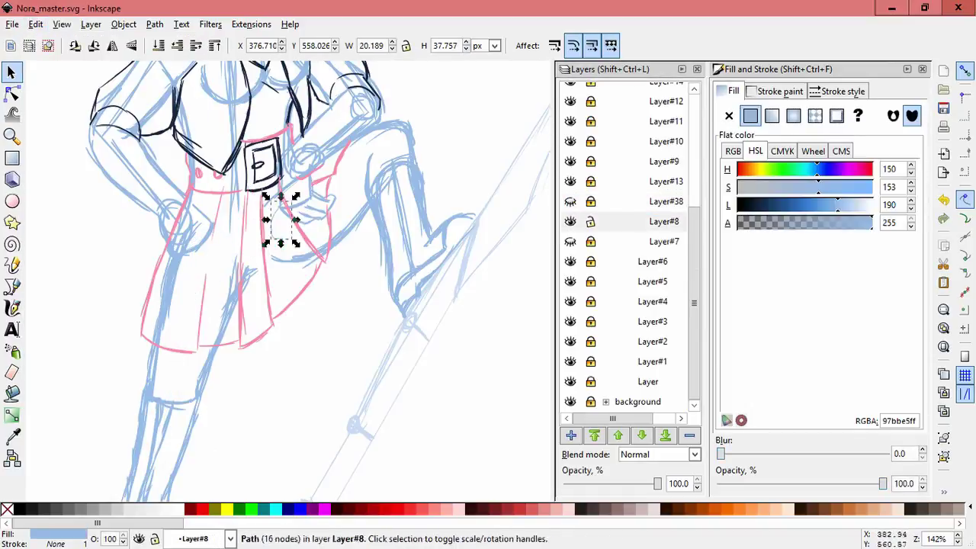
pyautogui.press('Escape')
pyautogui.press('Up')
pyautogui.press('Down')
# - Add a new layer directly above Layer#8 and make it the active layer for calligraphy strokes
pyautogui.hotkey('ctrl', 'shift', 'n')
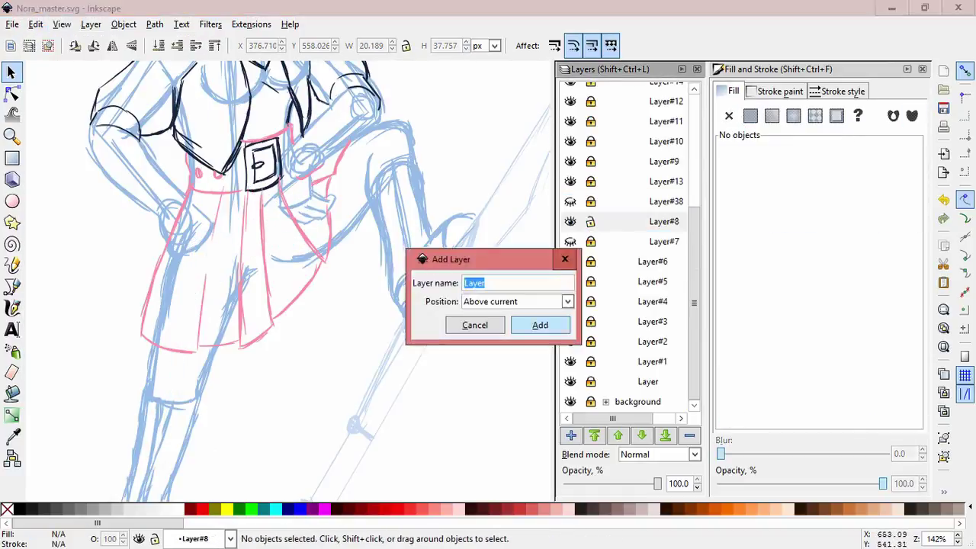
pyautogui.press('Return')
pyautogui.press('c')
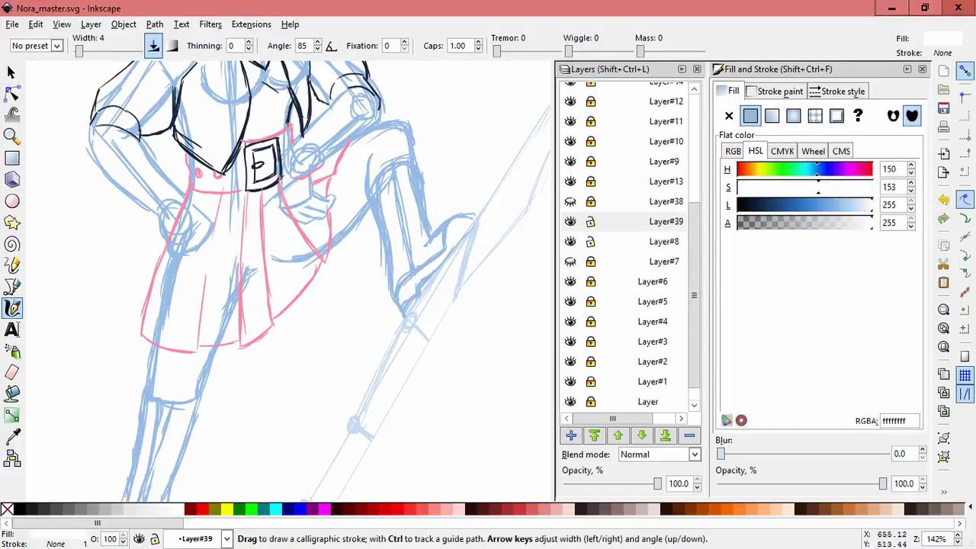
pyautogui.click(579, 222)
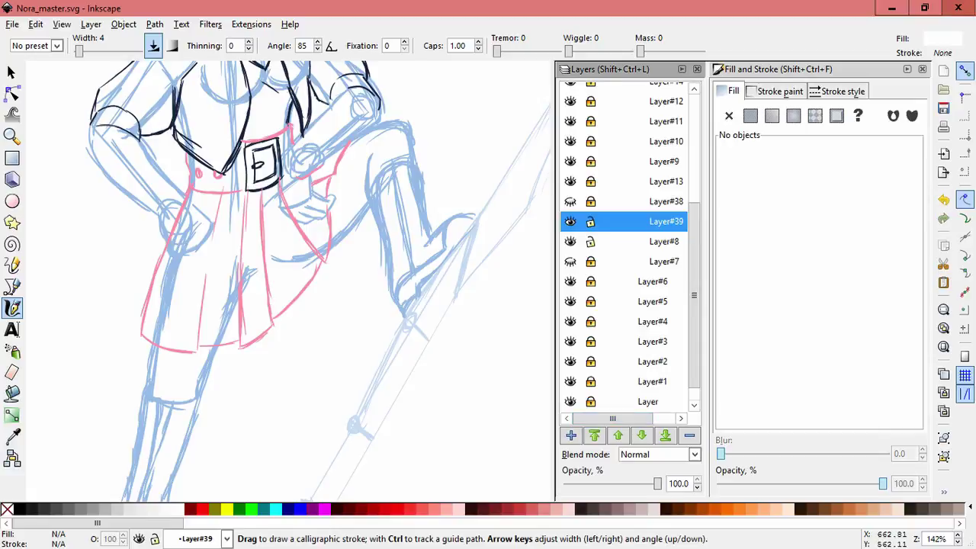
pyautogui.hotkey('ctrl', 'z')
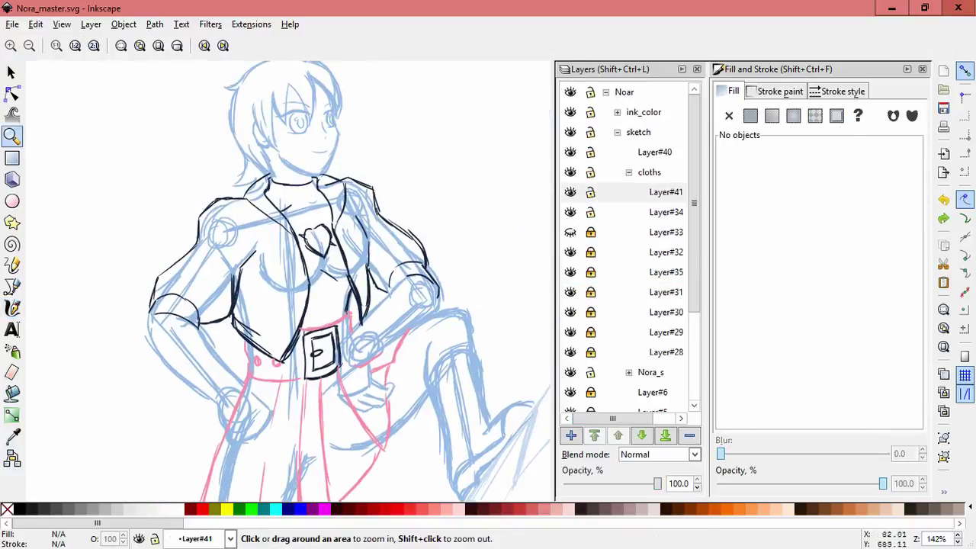
# - Outline the raised leg's boot, from the cuff at the knee to the toe and heel, on Layer#41 in dark navy 16233cff
pyautogui.moveTo(229, 305); pyautogui.dragTo(534, 320)
pyautogui.press('d')
pyautogui.click(185, 122)
pyautogui.moveTo(381, 305); pyautogui.dragTo(488, 228)
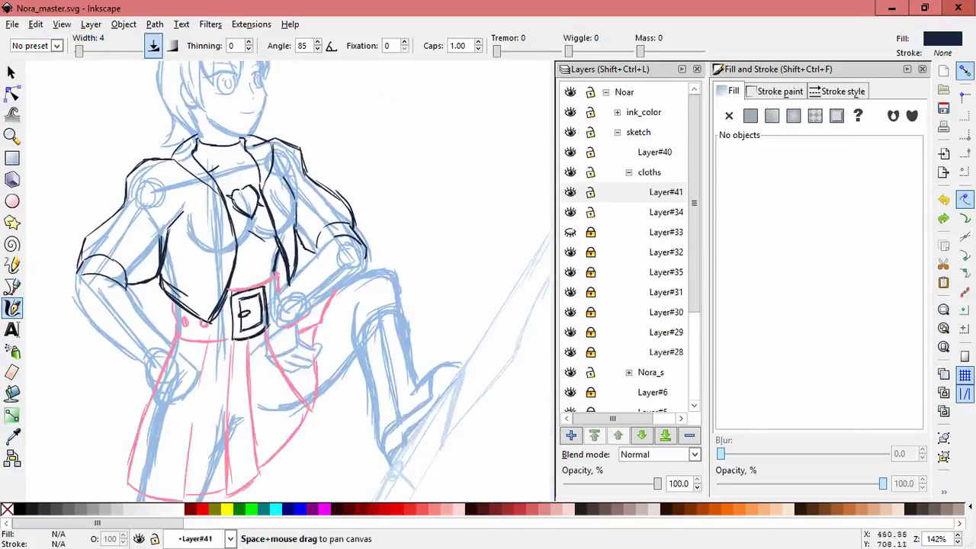
pyautogui.scroll(2, 305, 267)
pyautogui.moveTo(305, 266); pyautogui.dragTo(396, 190)
pyautogui.moveTo(250, 230)
pyautogui.mouseDown()
pyautogui.moveTo(299, 174)
pyautogui.moveTo(355, 183)
pyautogui.mouseUp()
pyautogui.moveTo(392, 288)
pyautogui.mouseDown()
pyautogui.moveTo(359, 296)
pyautogui.moveTo(436, 264)
pyautogui.moveTo(353, 356)
pyautogui.mouseUp()
pyautogui.scroll(-1, 304, 282)
pyautogui.hscroll(-1, 305, 282)
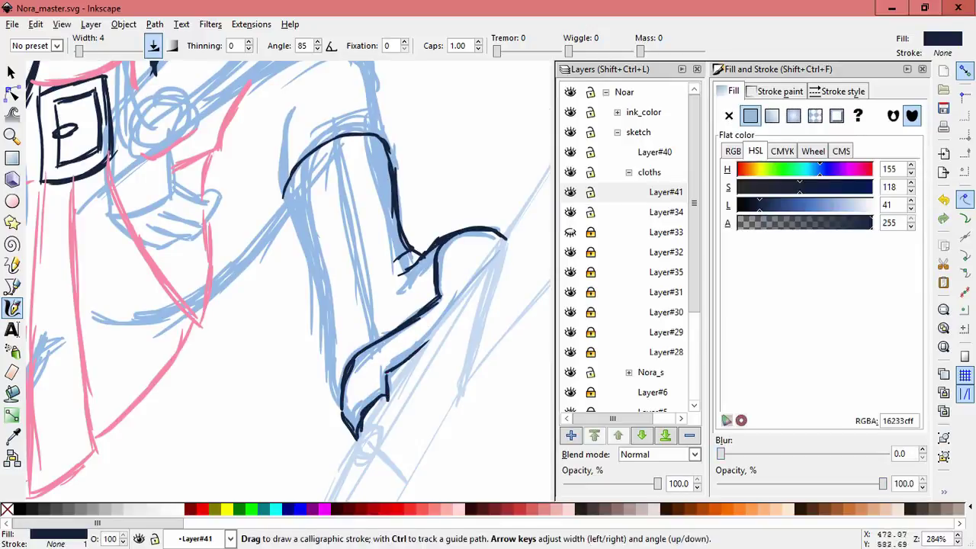
pyautogui.moveTo(289, 223); pyautogui.dragTo(322, 314)
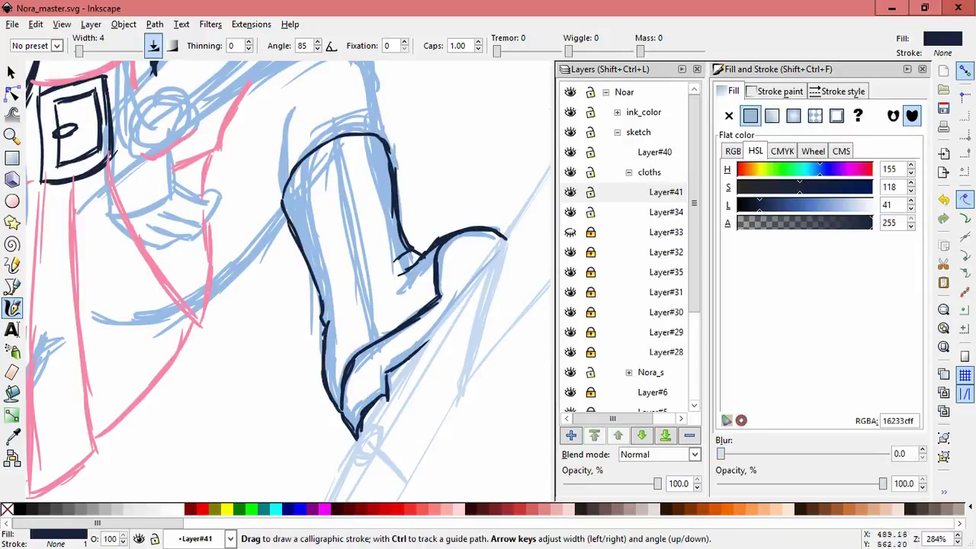
# - Draw the standing leg's boot cuff, back edge with an ankle fold, heel and sole in dark navy
pyautogui.scroll(1, 290, 282)
pyautogui.scroll(-2, 290, 282)
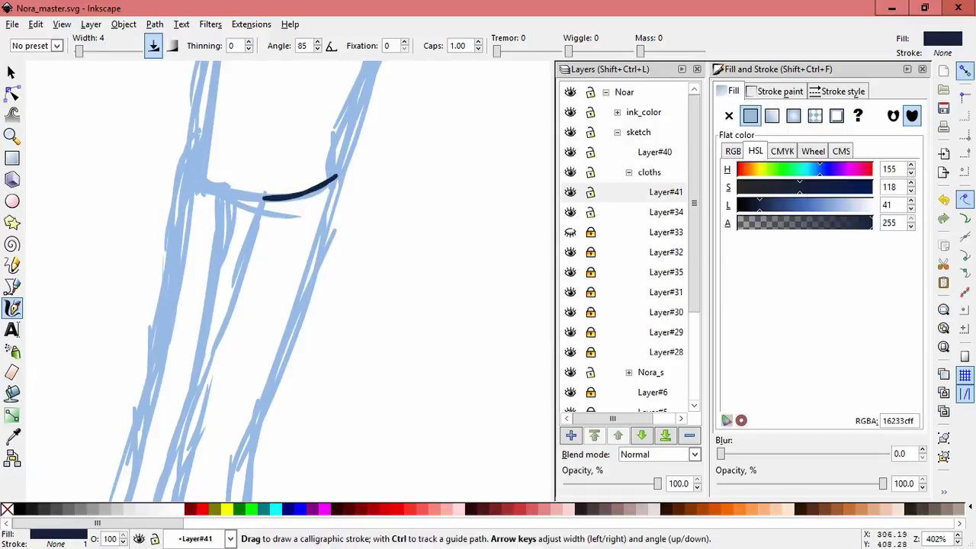
pyautogui.scroll(-6, 320, 229)
pyautogui.moveTo(336, 177)
pyautogui.mouseDown()
pyautogui.moveTo(343, 207)
pyautogui.moveTo(295, 272)
pyautogui.moveTo(316, 221)
pyautogui.mouseUp()
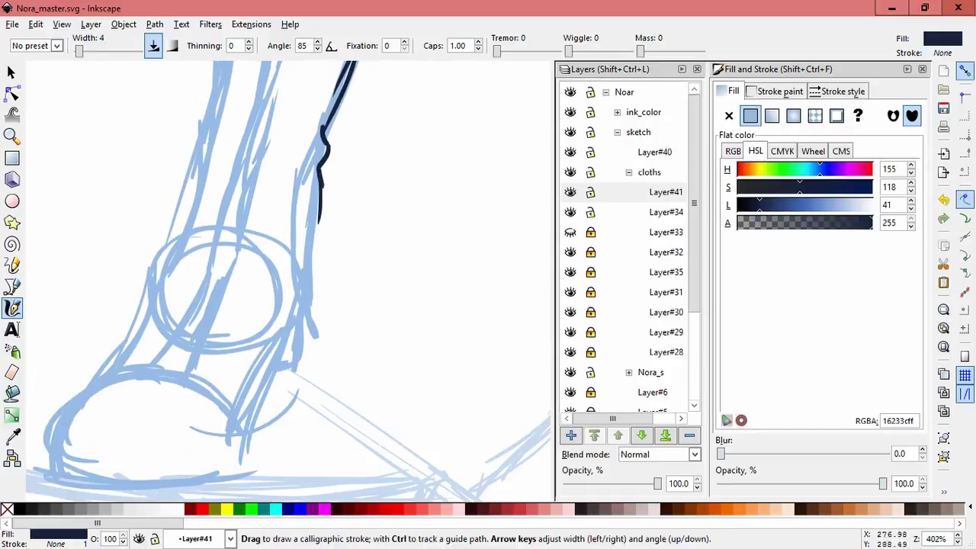
pyautogui.moveTo(304, 352)
pyautogui.mouseDown()
pyautogui.moveTo(272, 370)
pyautogui.moveTo(295, 409)
pyautogui.mouseUp()
pyautogui.scroll(-1, 289, 282)
pyautogui.hscroll(-1, 289, 282)
pyautogui.scroll(-1, 289, 282)
pyautogui.hscroll(-1, 290, 282)
pyautogui.moveTo(145, 379)
pyautogui.mouseDown()
pyautogui.moveTo(257, 397)
pyautogui.moveTo(353, 373)
pyautogui.mouseUp()
pyautogui.moveTo(215, 254); pyautogui.dragTo(176, 292)
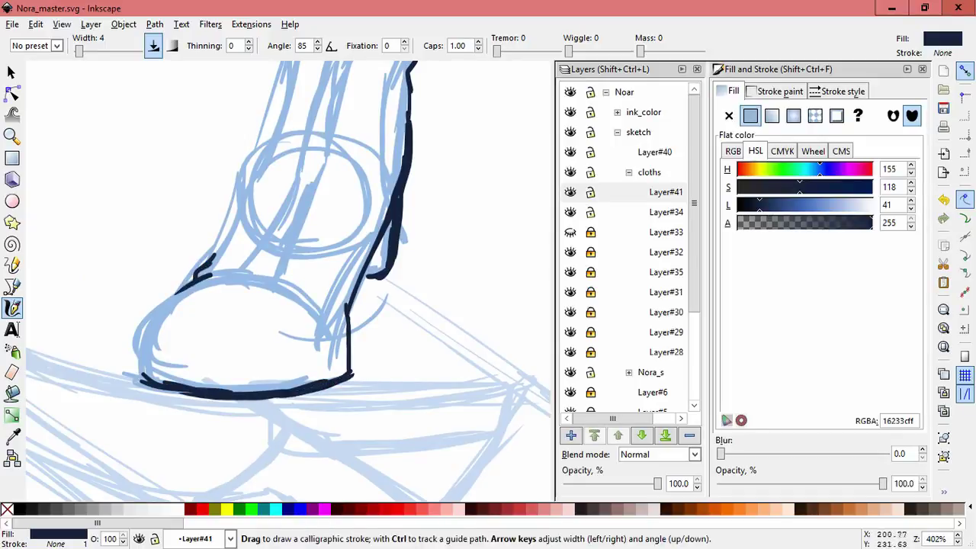
# - Outline the standing boot's rounded toe cap and its front ankle edge with a fold, and thicken the line above the heel
pyautogui.scroll(3, 305, 343)
pyautogui.hscroll(1, 305, 343)
pyautogui.moveTo(299, 392); pyautogui.dragTo(361, 257)
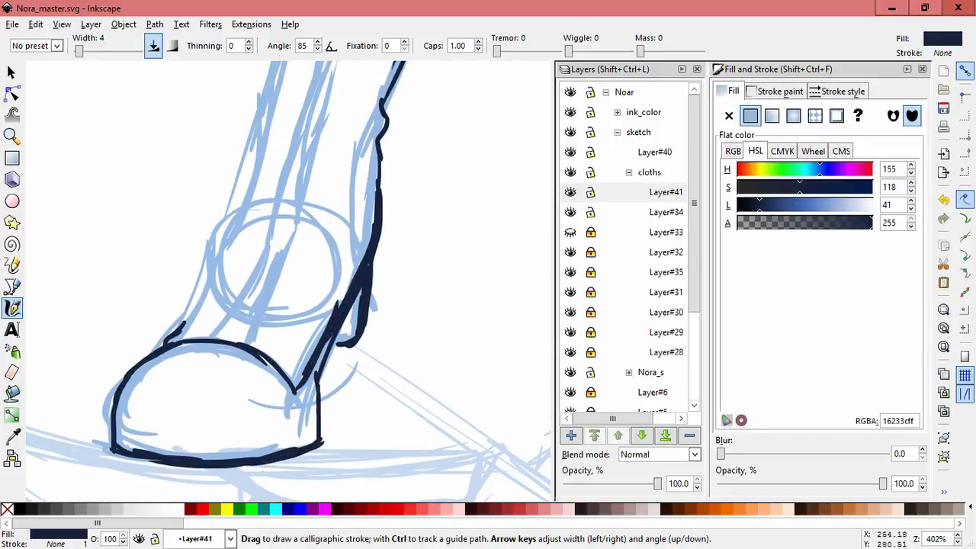
pyautogui.scroll(1, 305, 343)
pyautogui.scroll(1, 305, 343)
pyautogui.moveTo(263, 163); pyautogui.dragTo(244, 207)
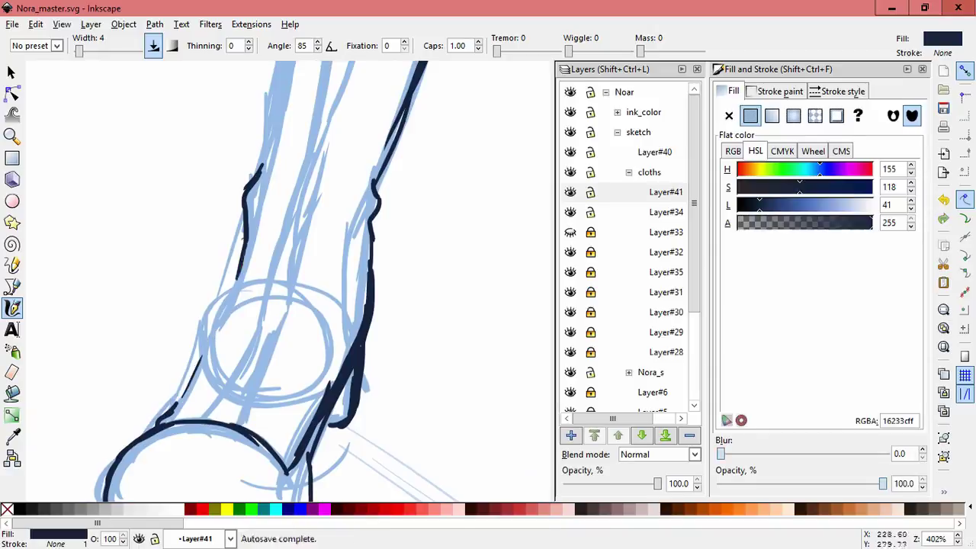
pyautogui.moveTo(248, 246); pyautogui.dragTo(142, 433)
# - Draw the front edge of the standing boot's shaft and the two lacing-strip lines from the cuff to the toe cap
pyautogui.scroll(6, 289, 282)
pyautogui.hscroll(1, 289, 282)
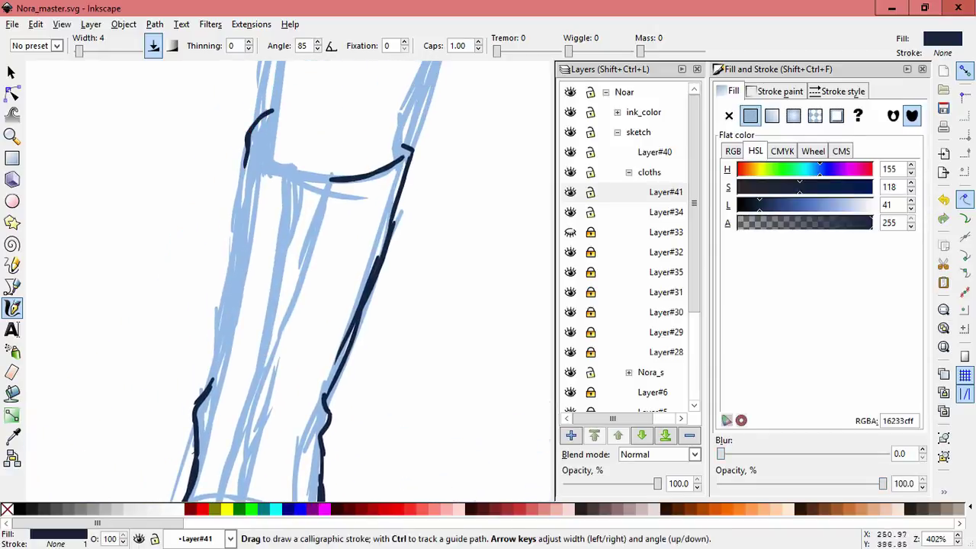
pyautogui.moveTo(249, 165); pyautogui.dragTo(219, 355)
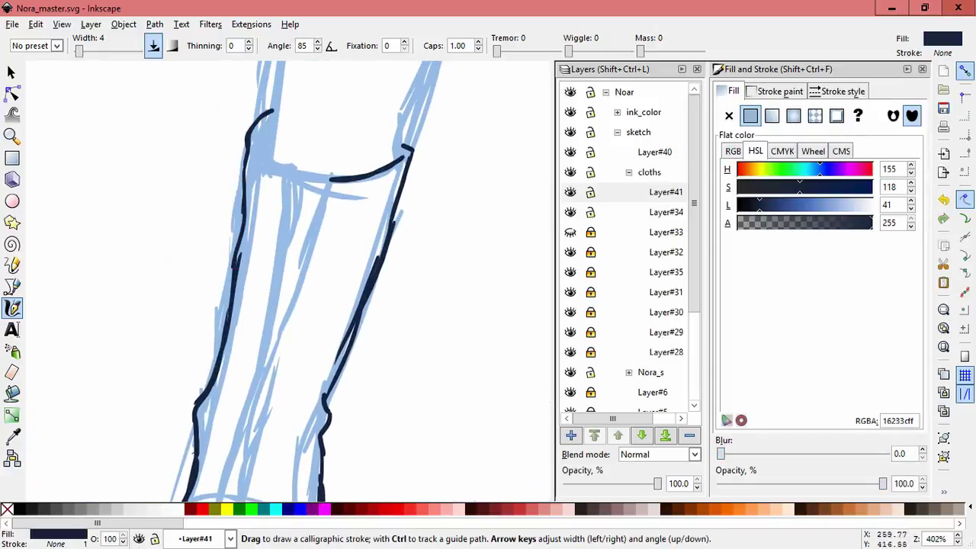
pyautogui.moveTo(262, 129)
pyautogui.mouseDown()
pyautogui.moveTo(282, 244)
pyautogui.moveTo(278, 345)
pyautogui.mouseUp()
pyautogui.scroll(-3, 278, 344)
pyautogui.hscroll(-1, 277, 345)
pyautogui.scroll(-3, 290, 282)
pyautogui.hscroll(-1, 290, 282)
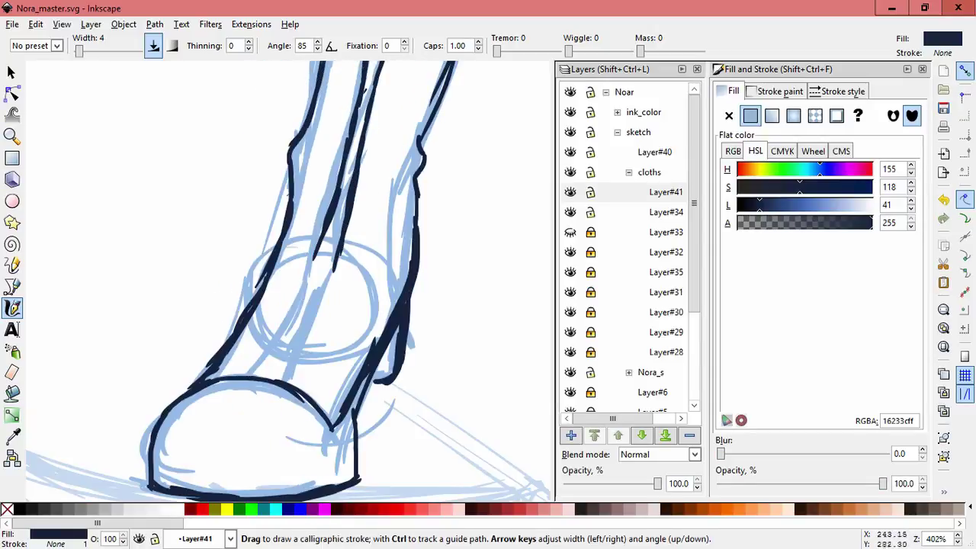
pyautogui.scroll(8, 290, 282)
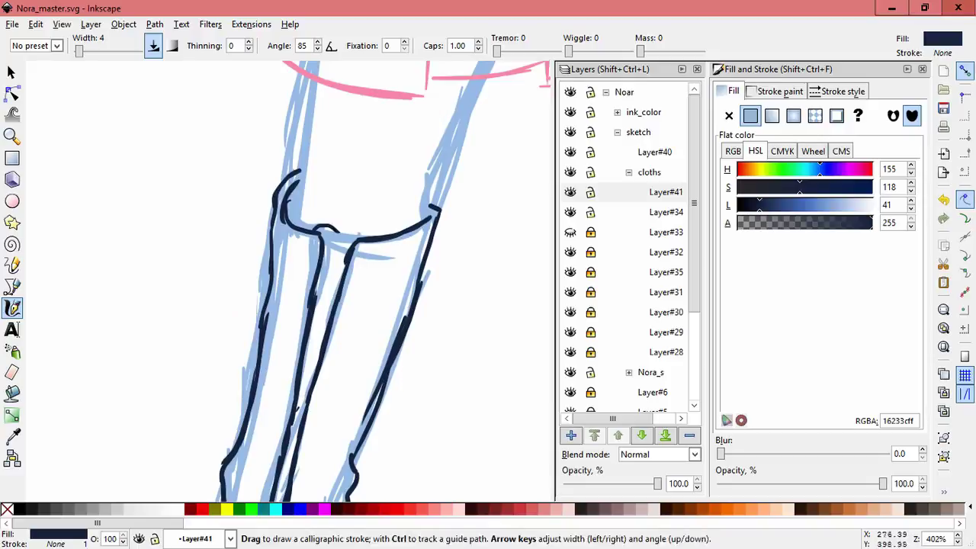
pyautogui.scroll(-3, 305, 282)
pyautogui.scroll(5, 305, 282)
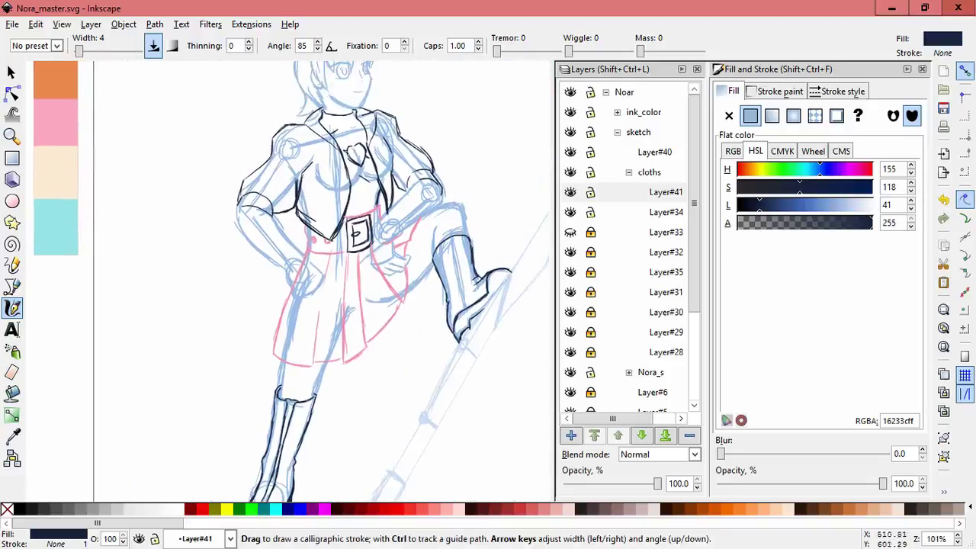
# - Select the upper shaft strokes of the raised boot and scale them slightly
pyautogui.press('F1')
pyautogui.moveTo(324, 187); pyautogui.dragTo(482, 316)
pyautogui.moveTo(369, 198); pyautogui.dragTo(470, 311)
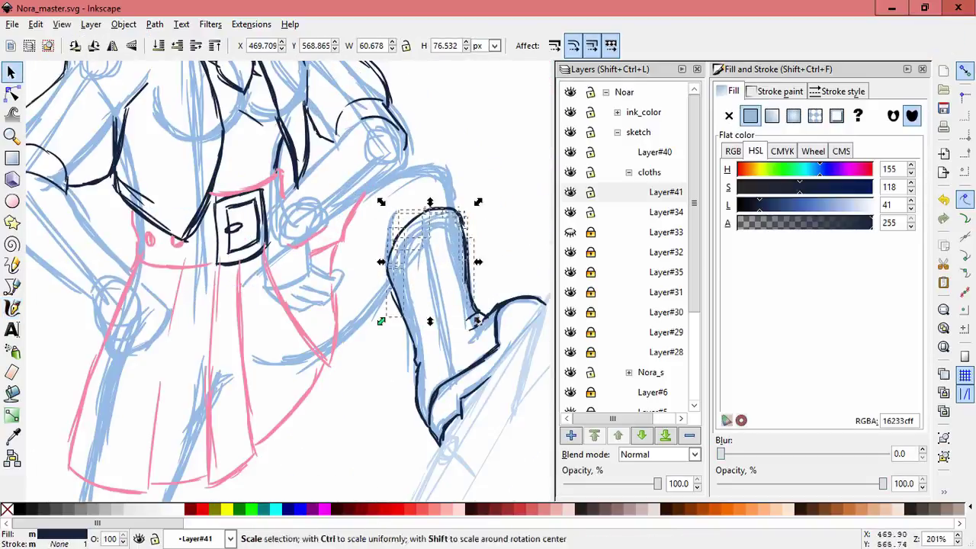
pyautogui.moveTo(466, 225); pyautogui.dragTo(452, 219)
pyautogui.press('Escape')
# - Add a new layer above Layer#41 and draw the inner lacing-strip line along the raised boot's shin on it
pyautogui.press('+')
pyautogui.hotkey('ctrl', 'shift', 'n')
pyautogui.press('Return')
pyautogui.hotkey('ctrl', 'F6')
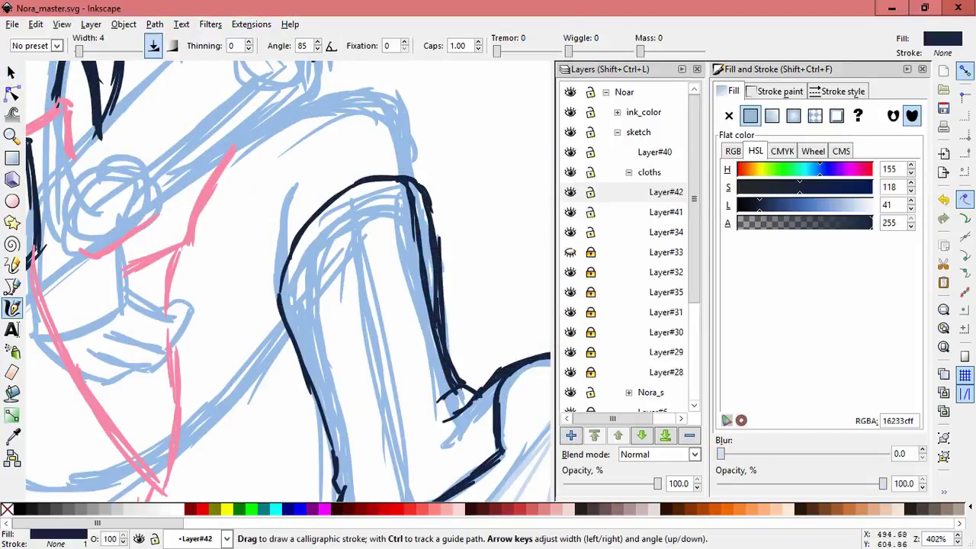
pyautogui.press('-')
pyautogui.press('-')
pyautogui.press('-')
# - Add another layer above Layer#42 and set the stroke colour to light pink fda6beff by sampling it from the canvas
pyautogui.hotkey('ctrl', 'shift', 'n')
pyautogui.press('Return')
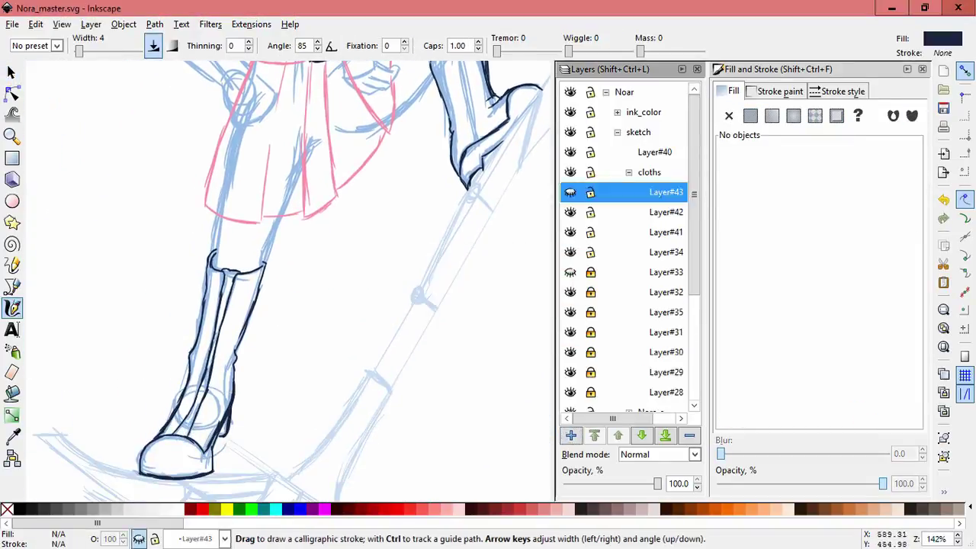
pyautogui.moveTo(289, 228); pyautogui.dragTo(549, 496)
pyautogui.press('d')
pyautogui.click(211, 219)
pyautogui.press('d')
pyautogui.moveTo(211, 219); pyautogui.dragTo(79, 96)
# - Draw pink criss-cross laces over the lacing strip on the standing boot's shaft, starting at the cuff
pyautogui.press('+')
pyautogui.press('+')
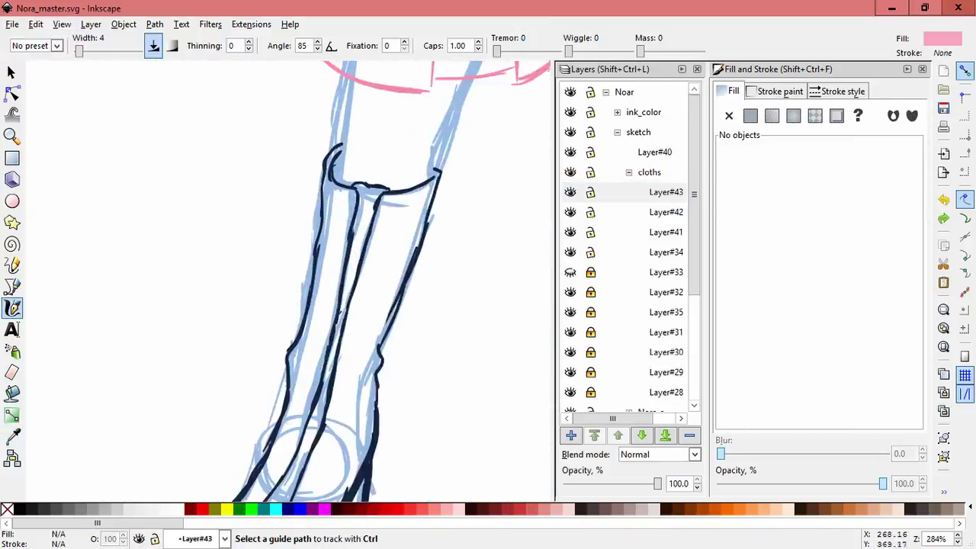
pyautogui.press('+')
pyautogui.press('+')
pyautogui.moveTo(342, 141); pyautogui.dragTo(394, 207)
pyautogui.moveTo(415, 151); pyautogui.dragTo(329, 197)
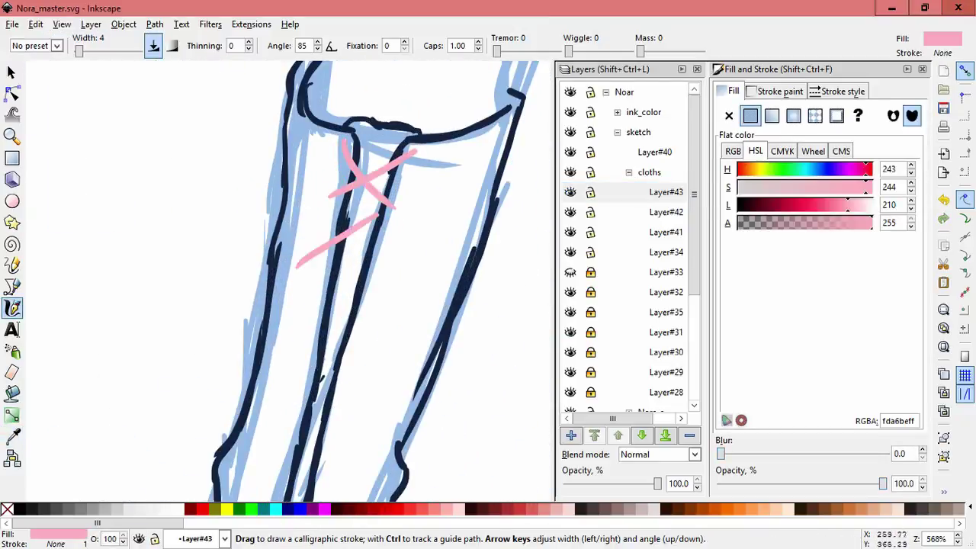
pyautogui.click(381, 214)
pyautogui.moveTo(381, 214)
pyautogui.mouseDown()
pyautogui.moveTo(381, 114)
pyautogui.moveTo(381, 168)
pyautogui.mouseUp()
pyautogui.moveTo(335, 305); pyautogui.dragTo(374, 156)
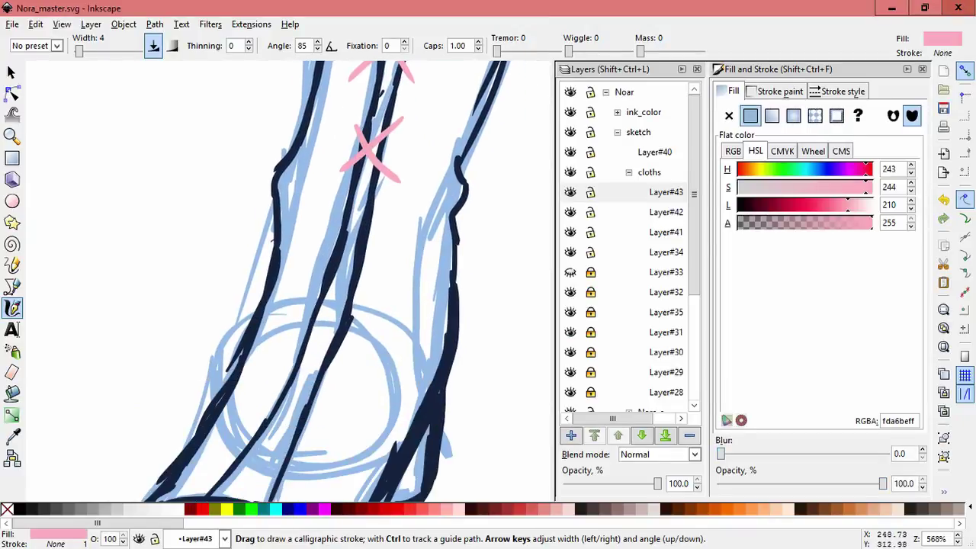
pyautogui.moveTo(335, 228); pyautogui.dragTo(305, 434)
pyautogui.moveTo(369, 187); pyautogui.dragTo(294, 229)
pyautogui.moveTo(358, 236); pyautogui.dragTo(278, 290)
# - Continue the standing boot's pink criss-cross laces down past the ankle towards the toe cap
pyautogui.scroll(-3, 336, 266)
pyautogui.moveTo(339, 190); pyautogui.dragTo(305, 236)
pyautogui.scroll(-2, 335, 267)
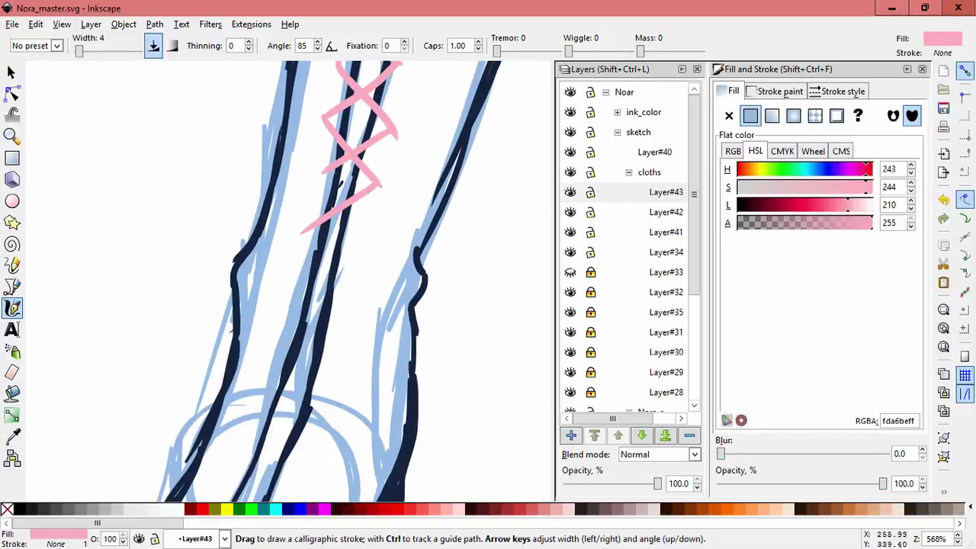
pyautogui.scroll(-2, 336, 267)
pyautogui.moveTo(401, 183); pyautogui.dragTo(336, 221)
pyautogui.scroll(-2, 335, 267)
pyautogui.scroll(-2, 335, 267)
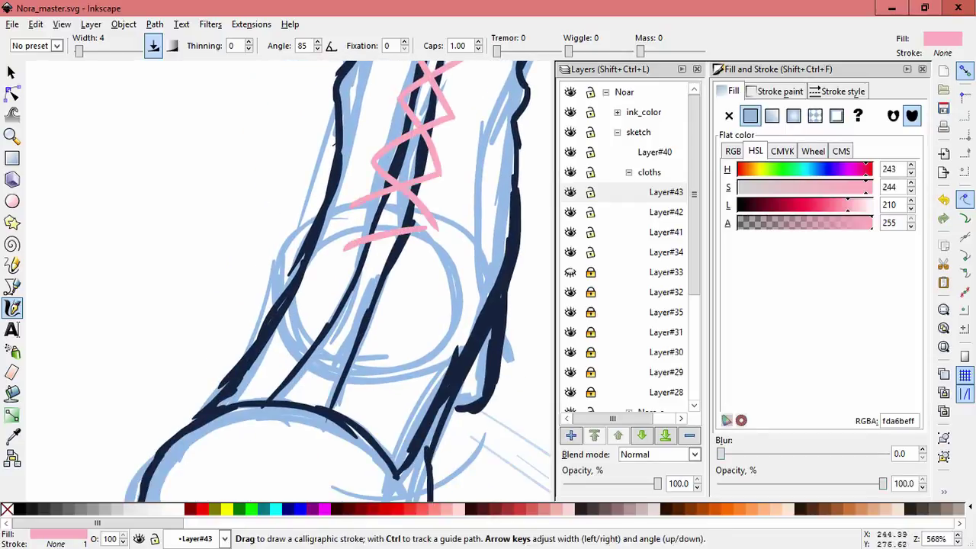
pyautogui.scroll(-2, 335, 266)
pyautogui.moveTo(343, 164)
pyautogui.mouseDown()
pyautogui.moveTo(416, 181)
pyautogui.moveTo(328, 202)
pyautogui.mouseUp()
pyautogui.moveTo(397, 229); pyautogui.dragTo(309, 243)
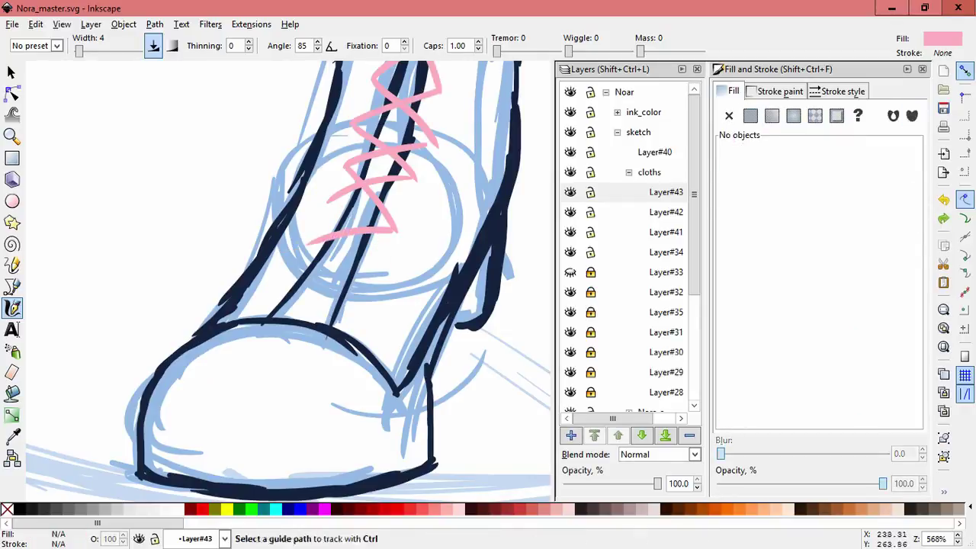
pyautogui.moveTo(377, 266); pyautogui.dragTo(286, 274)
# - Draw pink criss-cross laces down the shin side of the raised boot, from the knee to the ankle
pyautogui.scroll(-5, 289, 282)
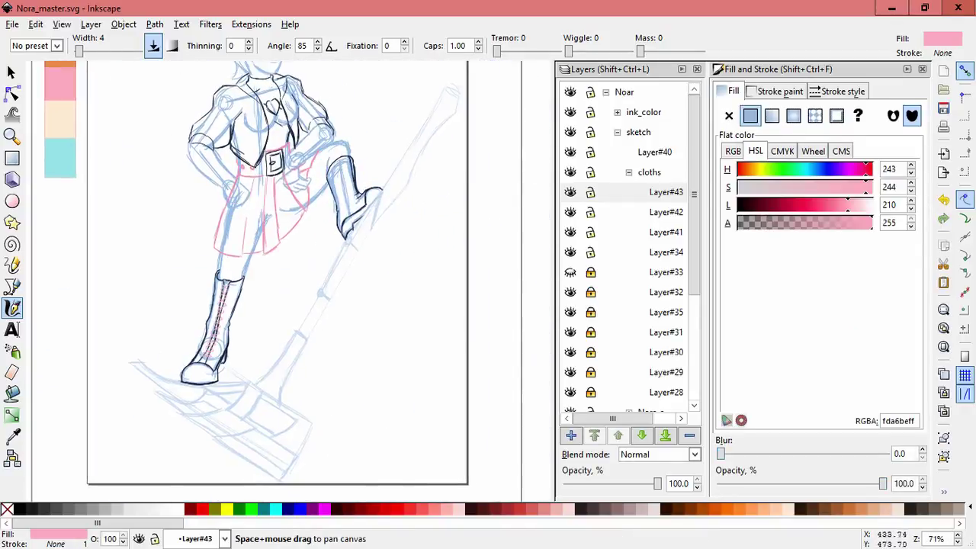
pyautogui.scroll(5, 411, 252)
pyautogui.moveTo(289, 114); pyautogui.dragTo(327, 162)
pyautogui.moveTo(318, 122); pyautogui.dragTo(297, 162)
pyautogui.moveTo(325, 177)
pyautogui.mouseDown()
pyautogui.moveTo(339, 210)
pyautogui.moveTo(320, 200)
pyautogui.moveTo(305, 229)
pyautogui.moveTo(340, 228)
pyautogui.mouseUp()
pyautogui.moveTo(336, 229); pyautogui.dragTo(301, 251)
pyautogui.moveTo(305, 251); pyautogui.dragTo(347, 292)
pyautogui.moveTo(341, 246); pyautogui.dragTo(314, 281)
pyautogui.moveTo(314, 279); pyautogui.dragTo(341, 311)
pyautogui.moveTo(341, 309)
pyautogui.mouseDown()
pyautogui.moveTo(318, 343)
pyautogui.moveTo(364, 372)
pyautogui.mouseUp()
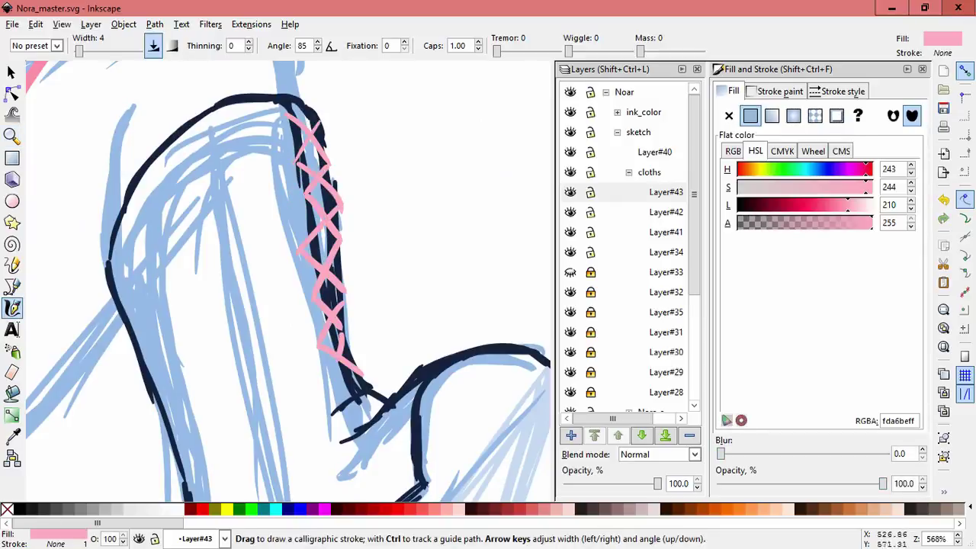
# - Switch to Layer#40 and draw the hair strands at the nape of the neck in dark navy 16233cff
pyautogui.scroll(-7, 290, 282)
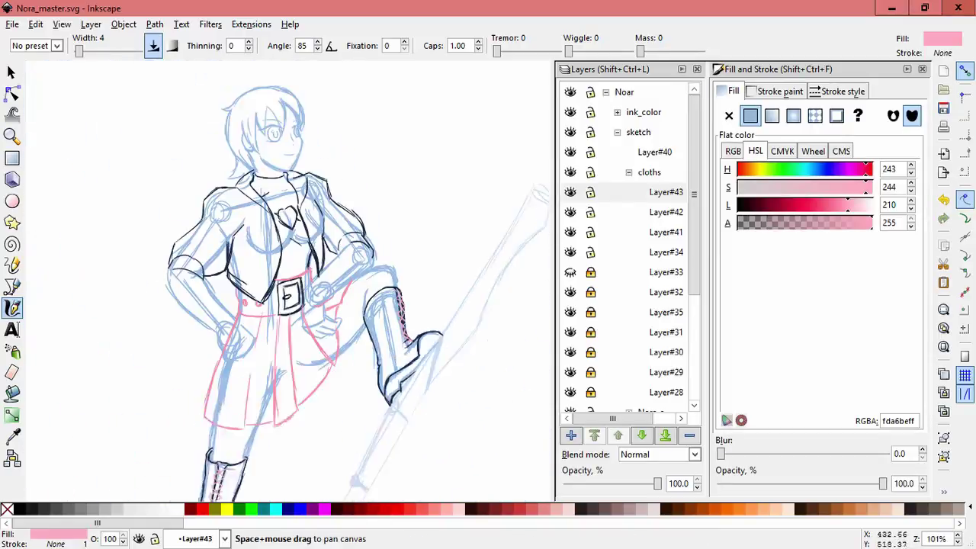
pyautogui.scroll(2, 289, 282)
pyautogui.click(654, 151)
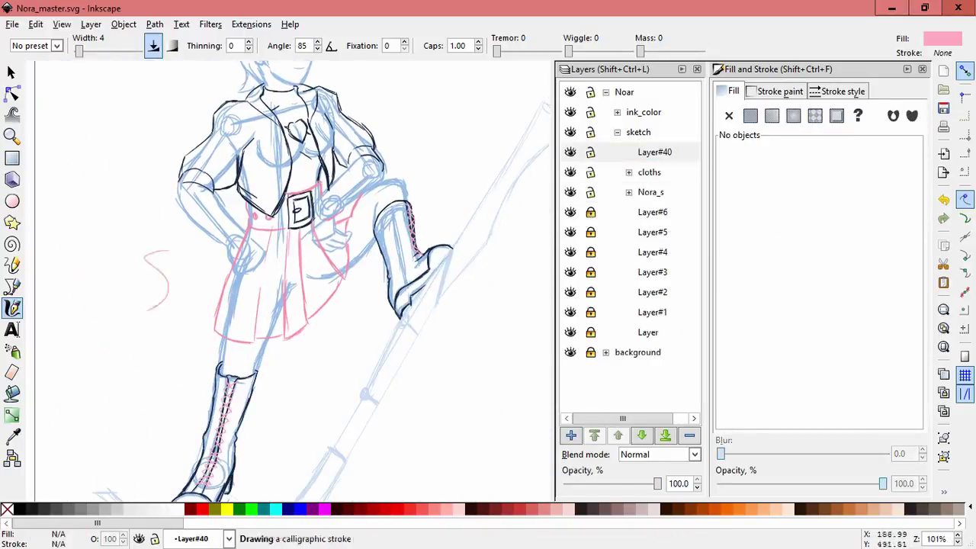
pyautogui.scroll(5, 289, 282)
pyautogui.hscroll(-4, 289, 282)
pyautogui.scroll(4, 457, 226)
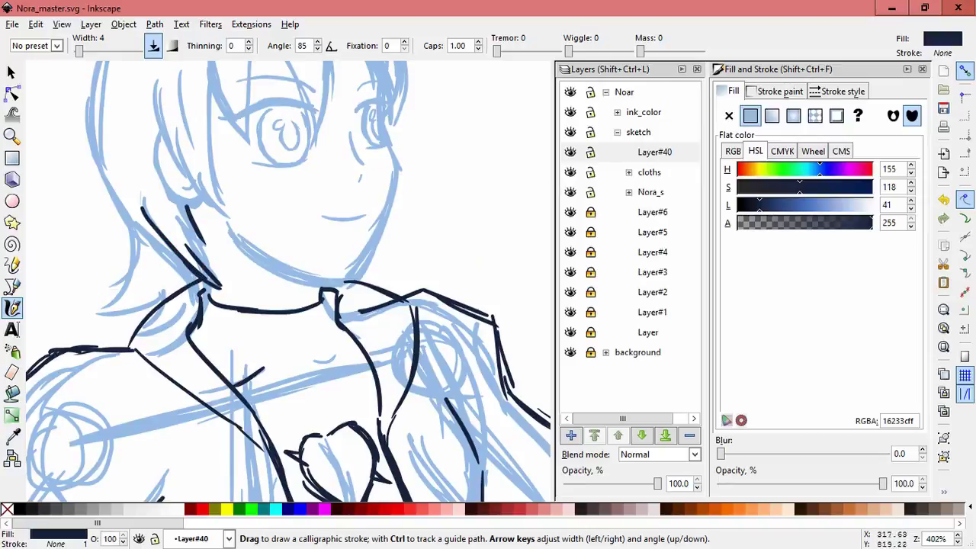
pyautogui.moveTo(109, 193)
pyautogui.mouseDown()
pyautogui.moveTo(127, 273)
pyautogui.moveTo(90, 316)
pyautogui.moveTo(157, 308)
pyautogui.mouseUp()
pyautogui.scroll(3, 157, 308)
pyautogui.hscroll(-1, 157, 308)
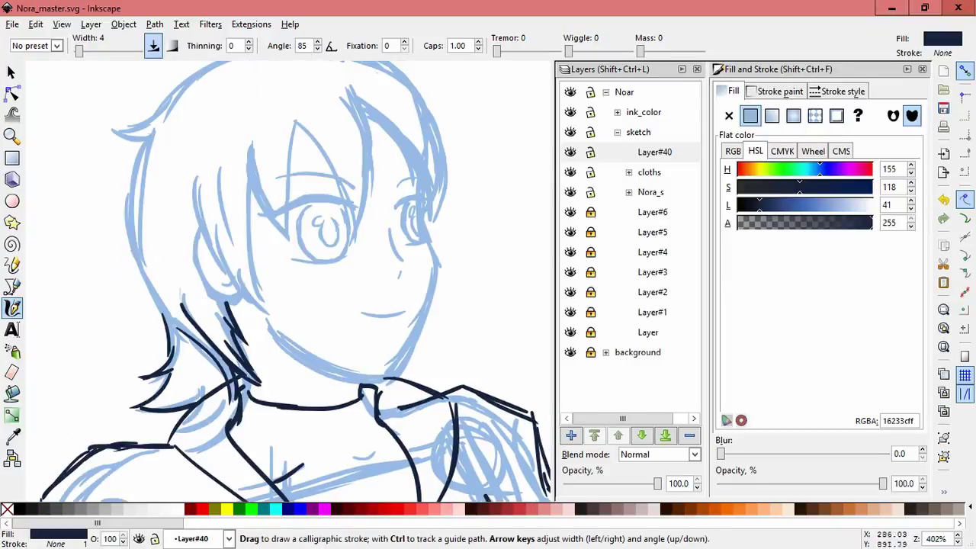
# - Outline the back of the hair and the crown, including the small flick at the back of the head
pyautogui.scroll(2, 169, 148)
pyautogui.moveTo(170, 148)
pyautogui.mouseDown()
pyautogui.moveTo(111, 185)
pyautogui.moveTo(244, 131)
pyautogui.mouseUp()
pyautogui.scroll(1, 111, 184)
pyautogui.hscroll(2, 111, 184)
pyautogui.press('z')
pyautogui.click(83, 117)
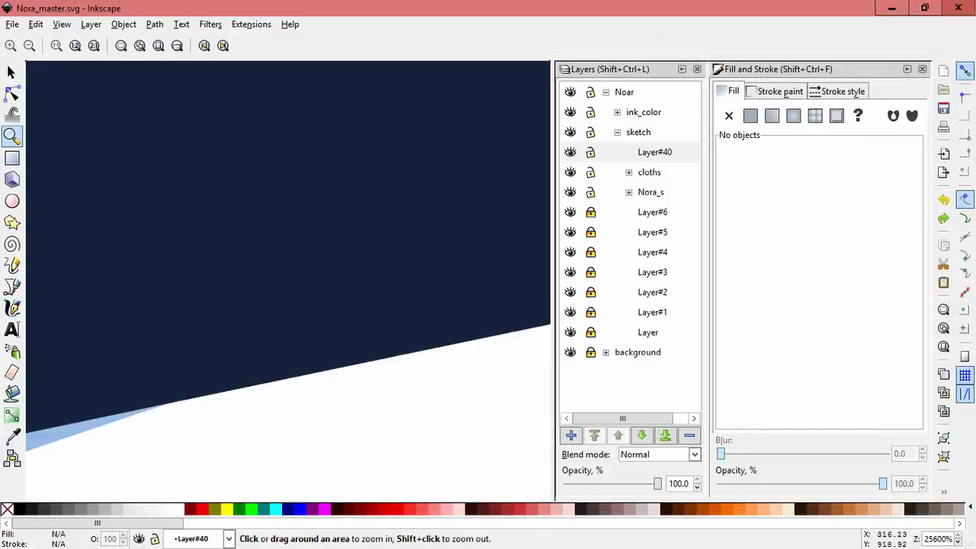
pyautogui.press('-')
pyautogui.press('c')
pyautogui.moveTo(163, 174)
pyautogui.mouseDown()
pyautogui.moveTo(236, 120)
pyautogui.moveTo(324, 116)
pyautogui.mouseUp()
# - Draw the side locks over the ear, the pointed bangs across the forehead and the hair framing the far side of the face
pyautogui.moveTo(197, 249)
pyautogui.mouseDown()
pyautogui.moveTo(177, 230)
pyautogui.moveTo(207, 318)
pyautogui.moveTo(242, 354)
pyautogui.mouseUp()
pyautogui.moveTo(232, 221); pyautogui.dragTo(241, 344)
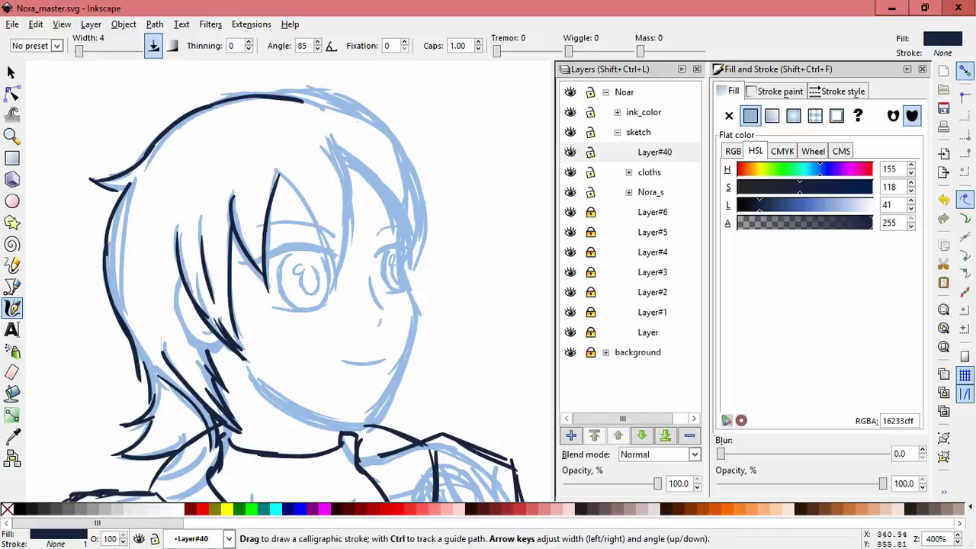
pyautogui.moveTo(398, 137); pyautogui.dragTo(421, 227)
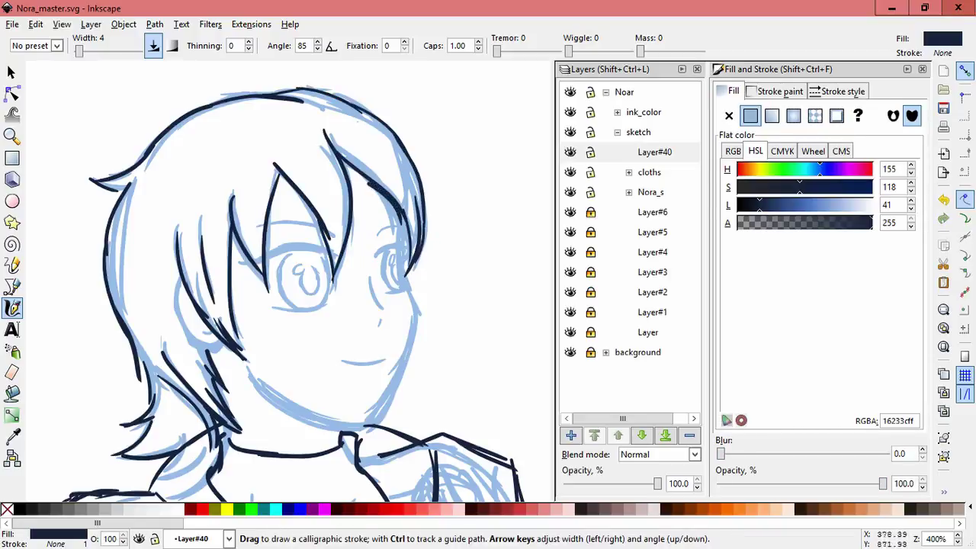
# - Add a new layer above Layer#40 and outline the face in dark navy from the far cheek down around the chin and jaw
pyautogui.moveTo(381, 200); pyautogui.dragTo(383, 230)
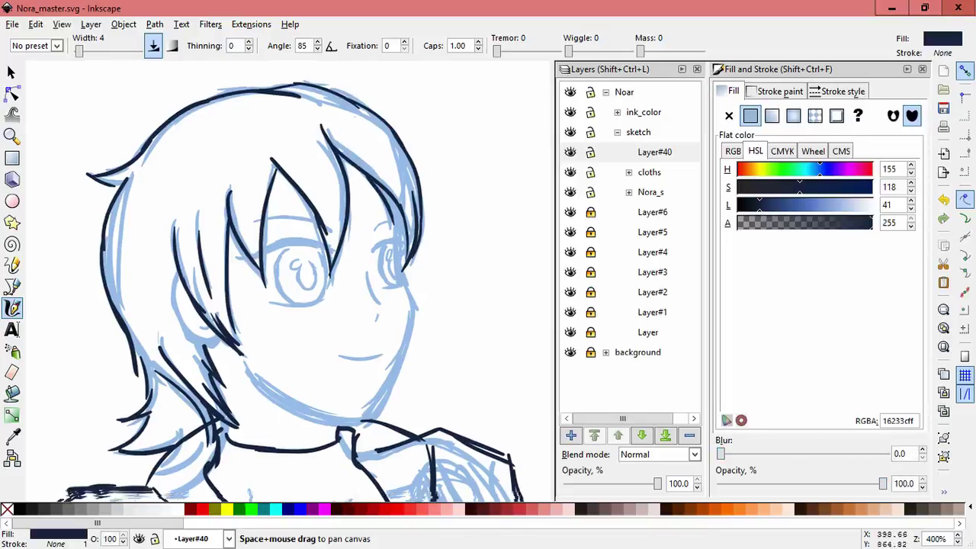
pyautogui.moveTo(305, 305); pyautogui.dragTo(282, 240)
pyautogui.hotkey('ctrl', 'shift', 'n')
pyautogui.press('Return')
pyautogui.moveTo(446, 176); pyautogui.dragTo(456, 261)
pyautogui.hotkey('ctrl', 'z')
pyautogui.scroll(2, 416, 202)
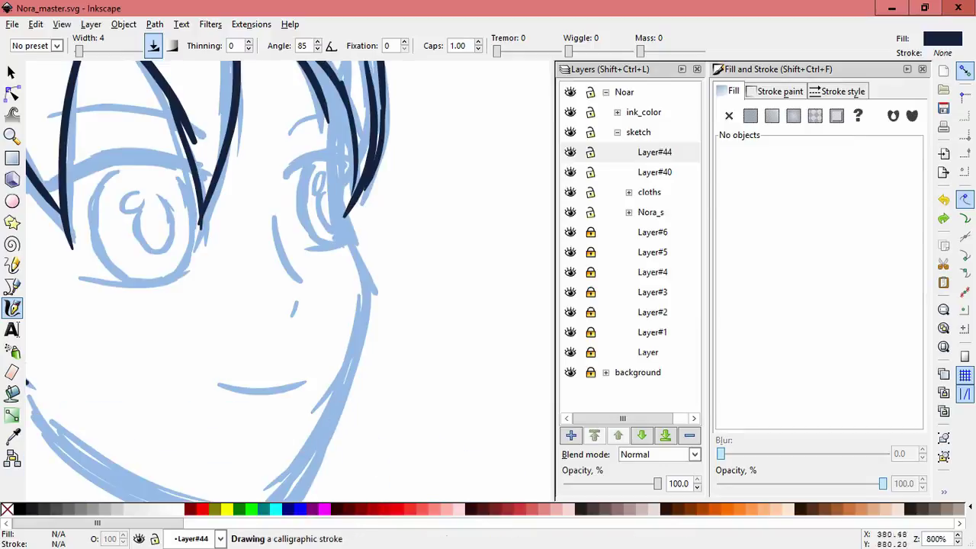
pyautogui.moveTo(336, 94)
pyautogui.mouseDown()
pyautogui.moveTo(352, 252)
pyautogui.moveTo(388, 168)
pyautogui.mouseUp()
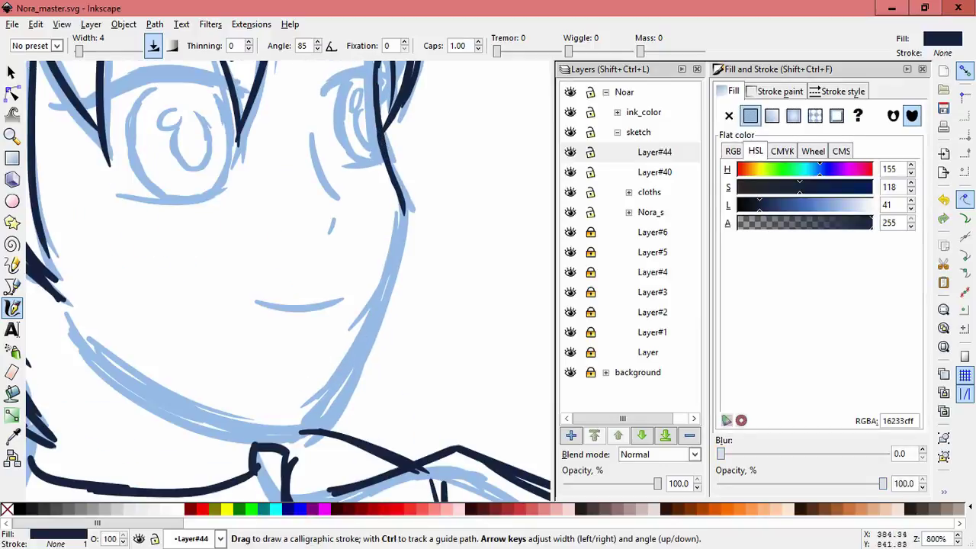
pyautogui.moveTo(404, 203)
pyautogui.mouseDown()
pyautogui.moveTo(373, 320)
pyautogui.moveTo(278, 428)
pyautogui.mouseUp()
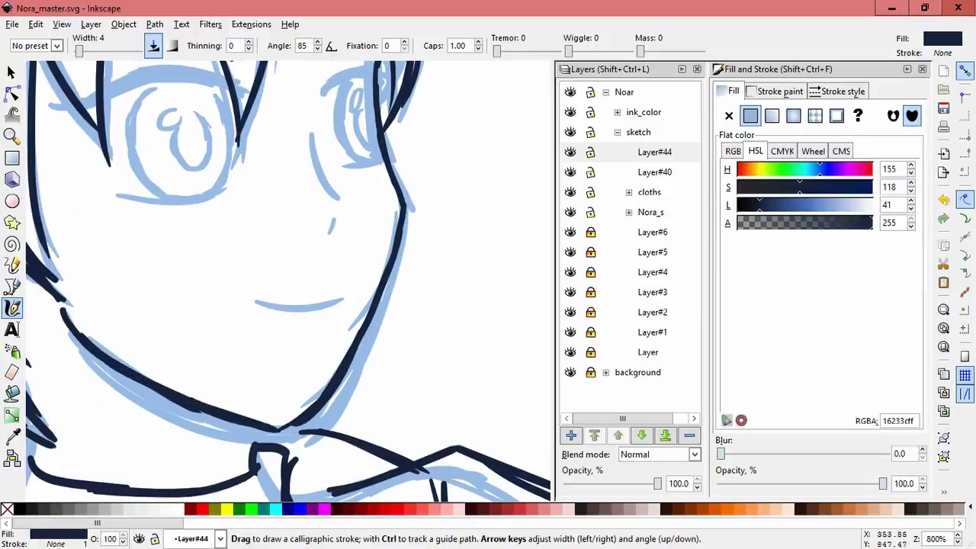
# - Draw the short nose mark and the smiling mouth line in dark navy over the blue guides
pyautogui.moveTo(343, 302); pyautogui.dragTo(241, 302)
pyautogui.press('s')
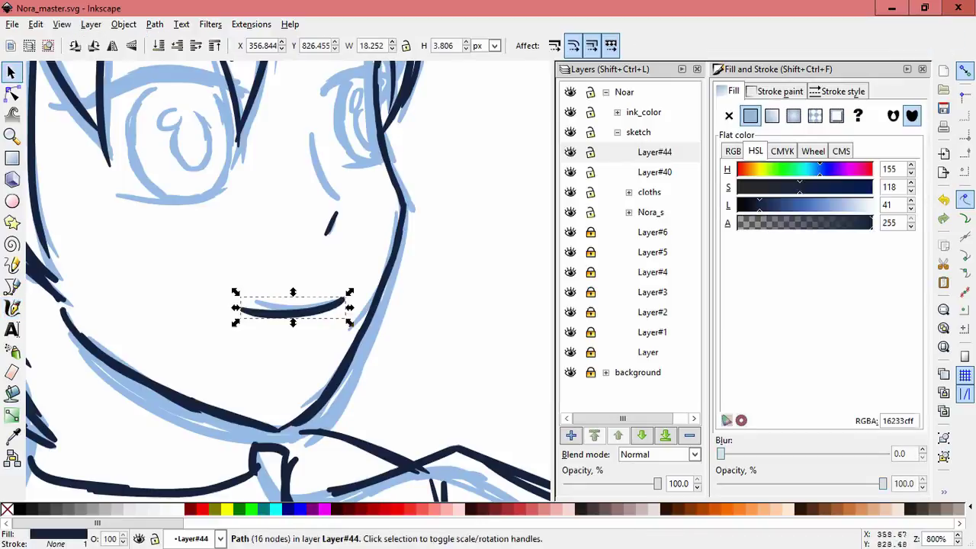
pyautogui.press('Escape')
pyautogui.press('c')
# - Draw the near eye's thick upper lash line with its pointed outer lashes, undoing the first version
pyautogui.scroll(1, 287, 282)
pyautogui.press('+')
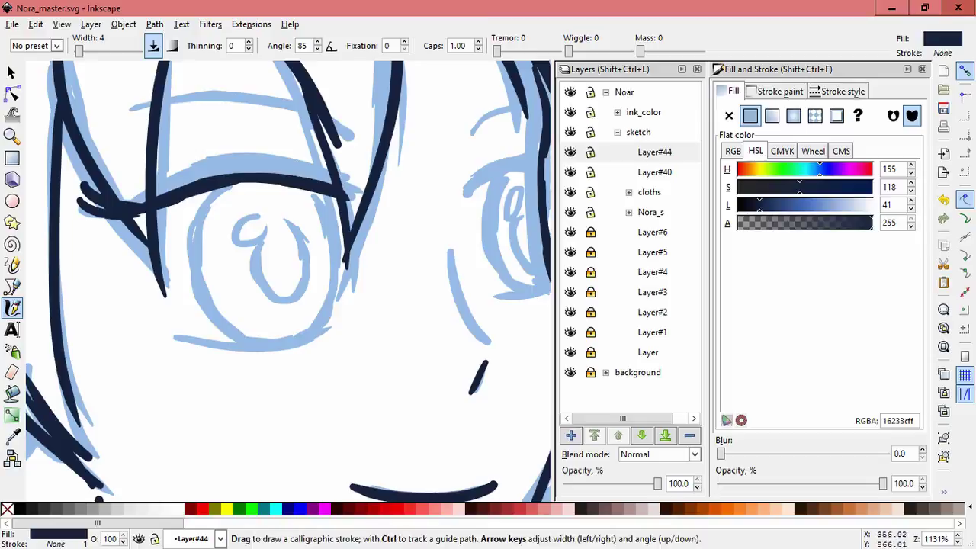
pyautogui.moveTo(333, 166); pyautogui.dragTo(157, 186)
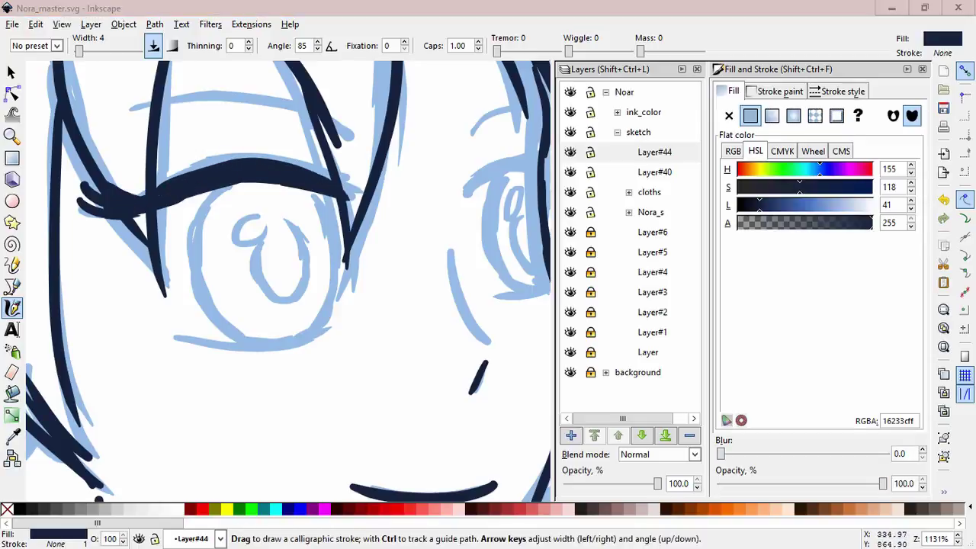
pyautogui.hotkey('ctrl', 'z')
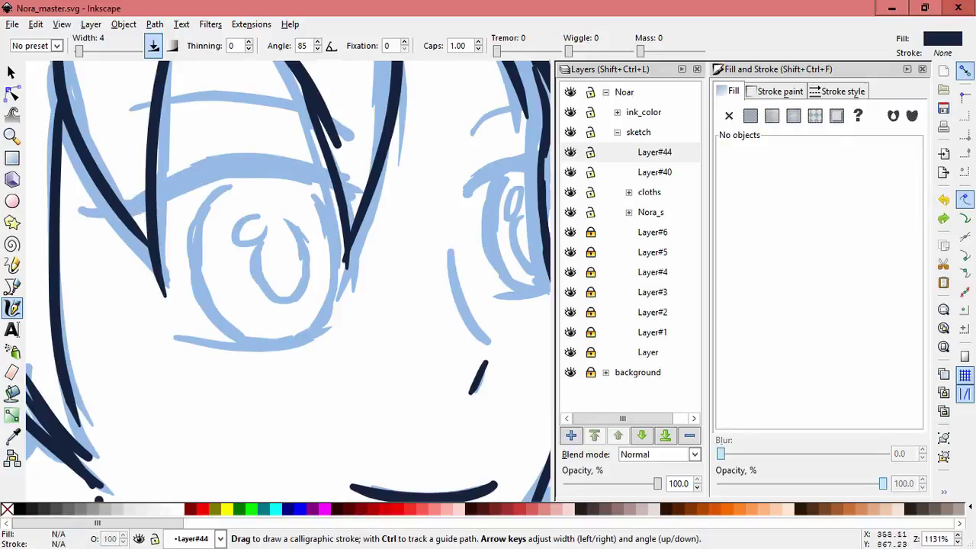
pyautogui.moveTo(152, 200)
pyautogui.mouseDown()
pyautogui.moveTo(228, 171)
pyautogui.moveTo(349, 195)
pyautogui.mouseUp()
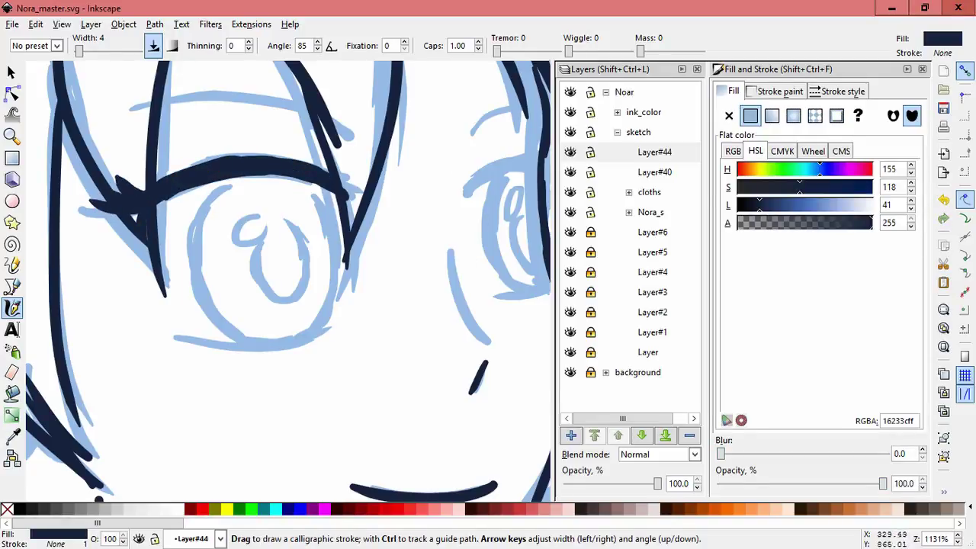
# - Draw the near eye's lower lid line and fit it under the iris, about 16.5 px wide
pyautogui.moveTo(334, 351); pyautogui.dragTo(197, 340)
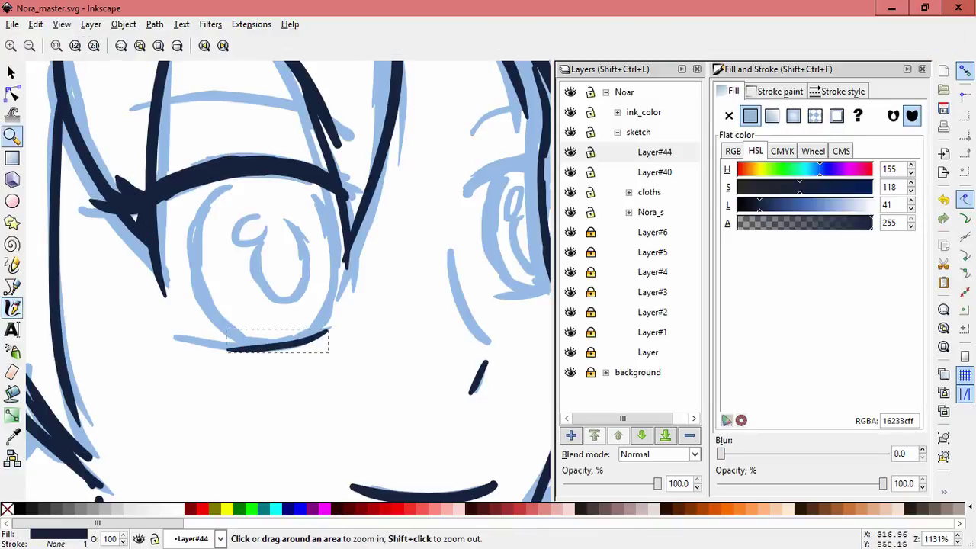
pyautogui.press('s')
pyautogui.moveTo(312, 343); pyautogui.dragTo(334, 348)
pyautogui.click(336, 342)
pyautogui.moveTo(275, 342); pyautogui.dragTo(269, 342)
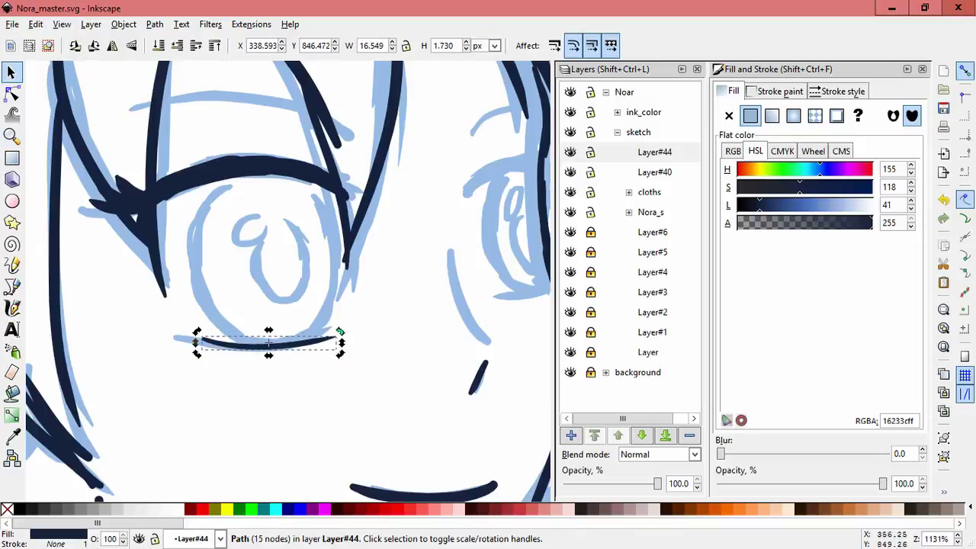
pyautogui.press('Escape')
# - Draw the far eye's upper lash line, replacing the first attempt with a shorter, thicker stroke
pyautogui.moveTo(336, 342); pyautogui.dragTo(194, 380)
pyautogui.press('c')
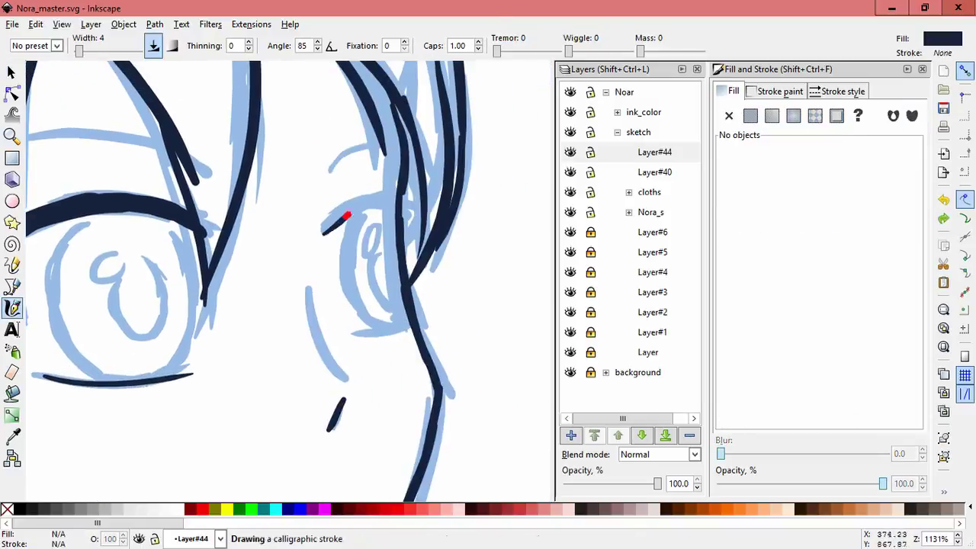
pyautogui.moveTo(347, 216); pyautogui.dragTo(414, 207)
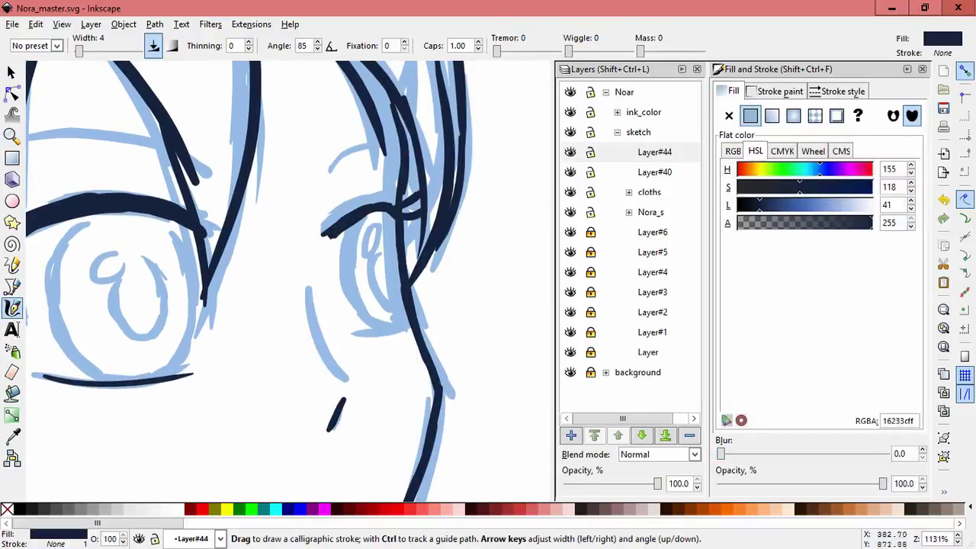
pyautogui.hotkey('ctrl', 'z')
pyautogui.moveTo(330, 235); pyautogui.dragTo(393, 203)
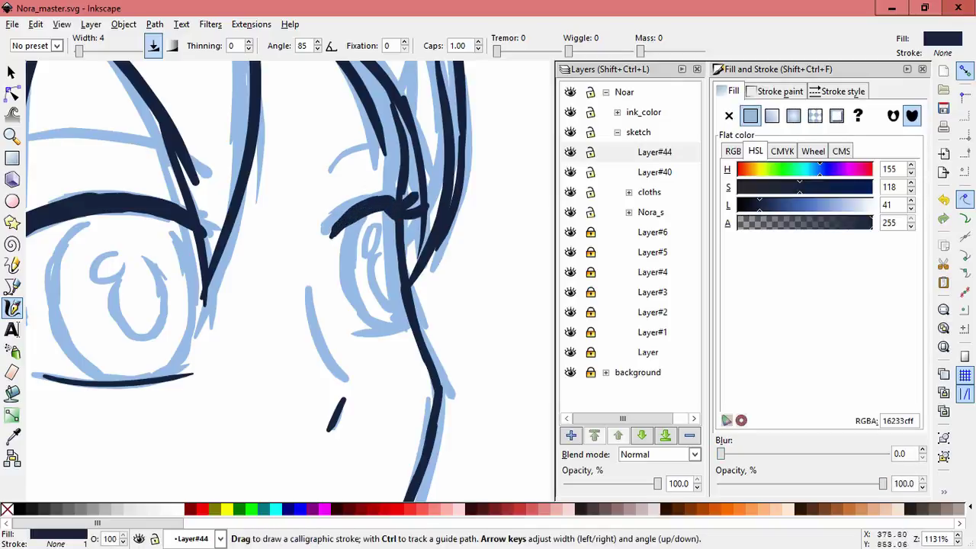
# - Place a copy of the near eye's lower lid line under the far eye and narrow it to about 7.5 px wide
pyautogui.press('space')
pyautogui.click(118, 374)
pyautogui.moveTo(118, 374); pyautogui.dragTo(430, 327)
pyautogui.moveTo(516, 326)
pyautogui.mouseDown()
pyautogui.moveTo(418, 334)
pyautogui.moveTo(429, 328)
pyautogui.mouseUp()
pyautogui.click(391, 328)
pyautogui.press('Escape')
# - Reshape the near eye's lower lid line with the Tweak tool, curving its inner end upward and thinning the stroke
pyautogui.moveTo(246, 325); pyautogui.dragTo(328, 297)
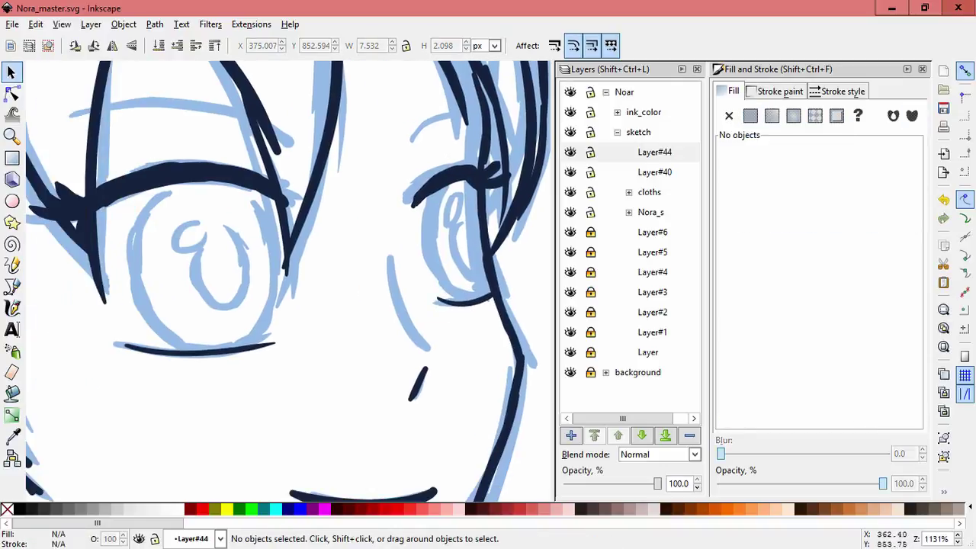
pyautogui.press('w')
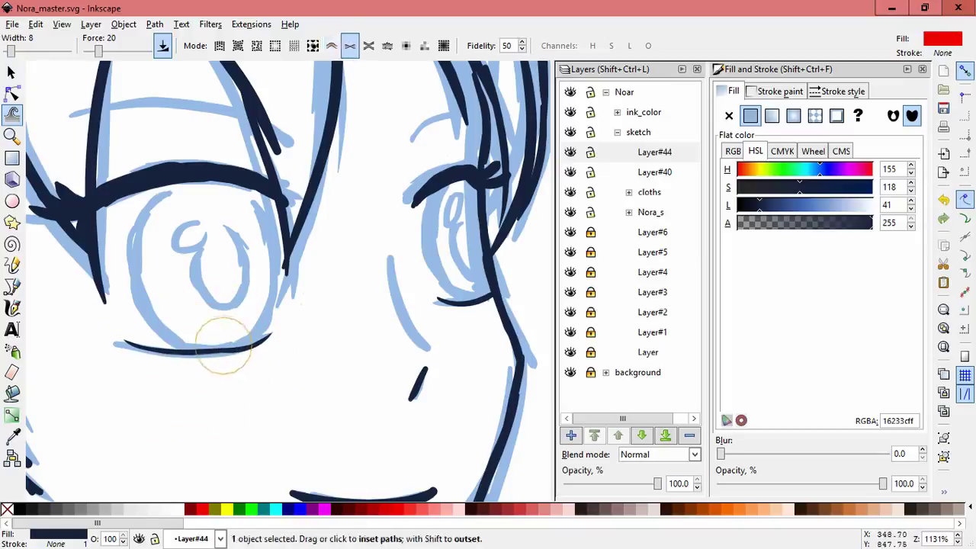
pyautogui.hotkey('shift', 'p')
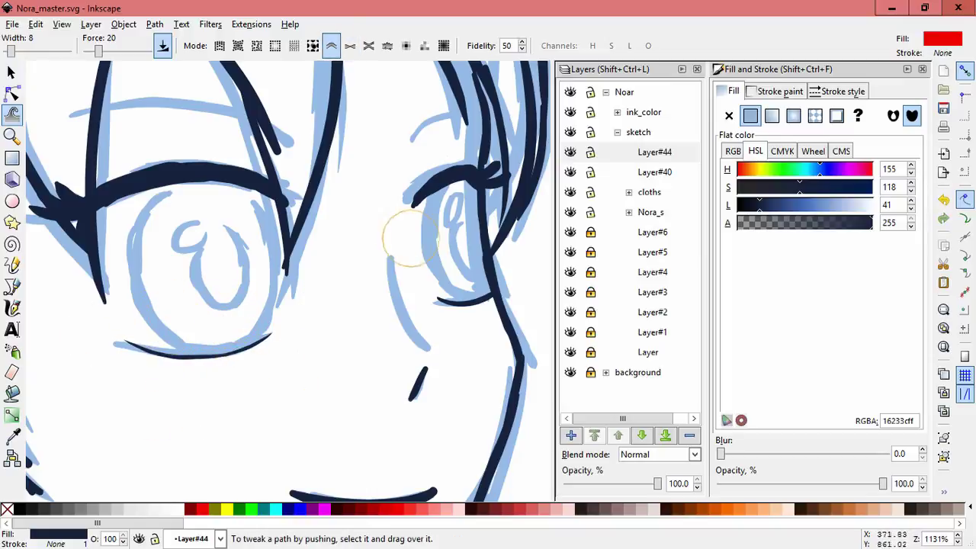
# - Add a new layer above Layer#44 and draw the far and near eyebrows in dark navy, redoing the near one
pyautogui.press('c')
pyautogui.hotkey('ctrl', 'shift', 'n')
pyautogui.press('Return')
pyautogui.moveTo(289, 229); pyautogui.dragTo(216, 314)
pyautogui.moveTo(332, 227); pyautogui.dragTo(402, 207)
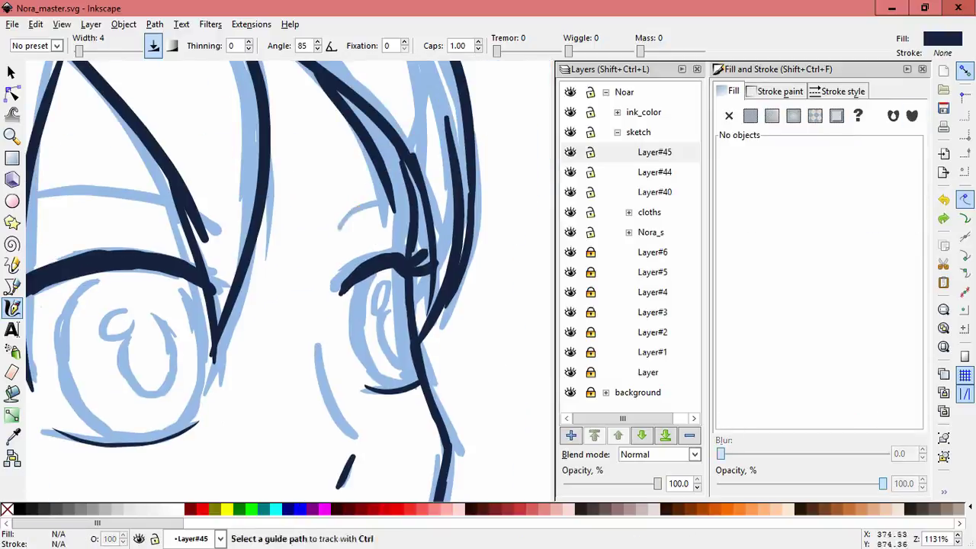
pyautogui.moveTo(191, 221); pyautogui.dragTo(334, 248)
pyautogui.moveTo(350, 255); pyautogui.dragTo(88, 240)
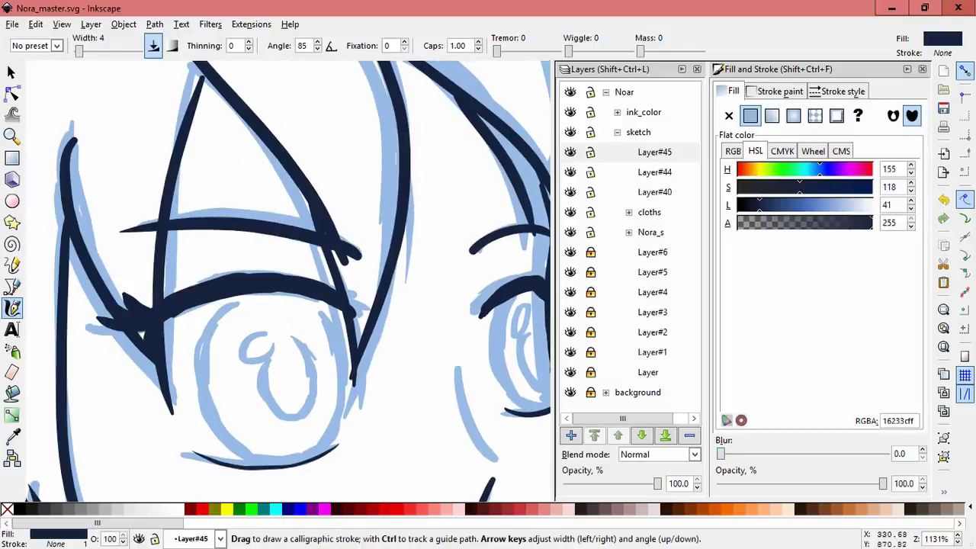
pyautogui.hotkey('ctrl', 'z')
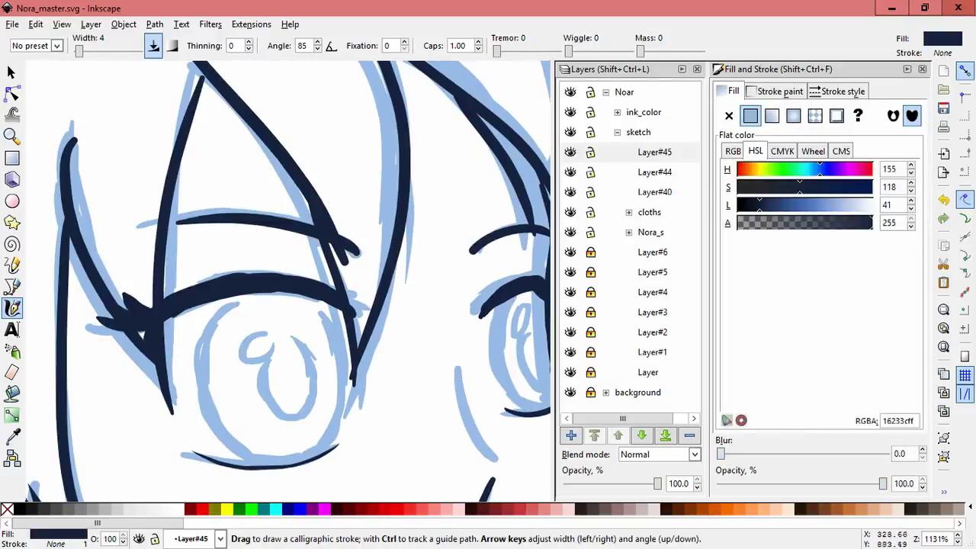
# - Stretch the near eyebrow to about 27 px wide and 4.6 px high so it covers its blue guide
pyautogui.press('s')
pyautogui.moveTo(173, 235); pyautogui.dragTo(135, 230)
pyautogui.moveTo(365, 234); pyautogui.dragTo(368, 228)
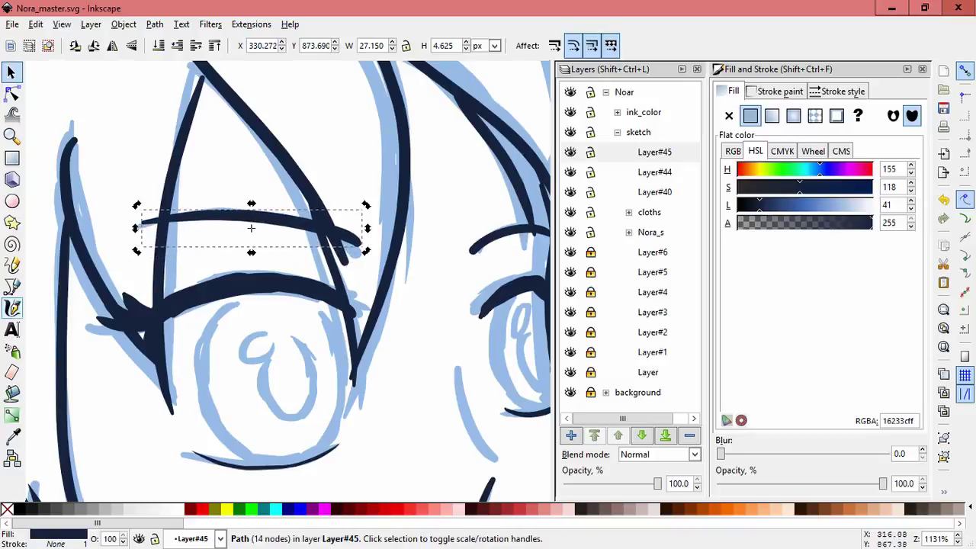
# - Edit the nodes of the near eyebrow to smooth its arch and lower its inner end
pyautogui.press('n')
pyautogui.moveTo(296, 204)
pyautogui.mouseDown()
pyautogui.moveTo(371, 253)
pyautogui.moveTo(369, 242)
pyautogui.mouseUp()
pyautogui.click(338, 226)
pyautogui.click(384, 232)
pyautogui.click(311, 221)
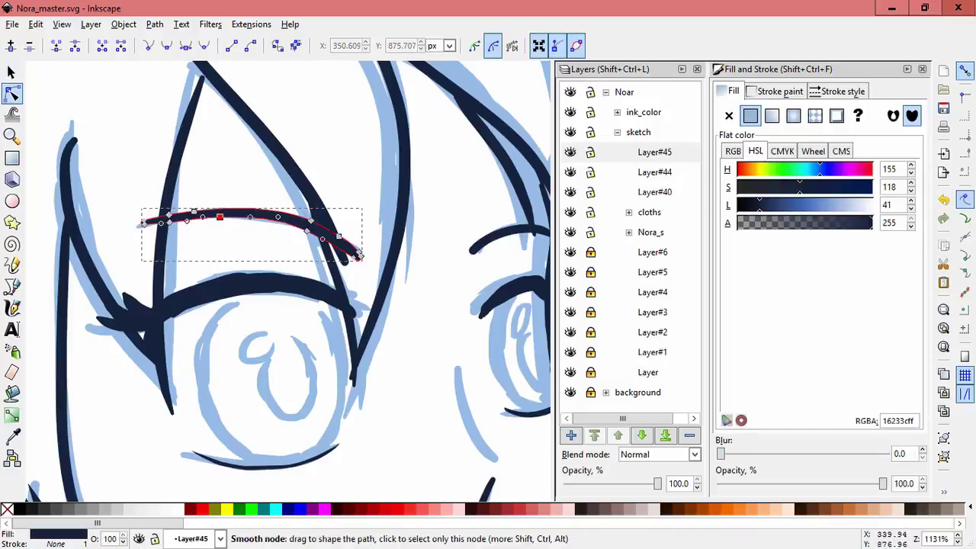
pyautogui.press('Escape')
pyautogui.press('Escape')
# - Hide and show Layer#40 to check its strokes, and make it the current layer for calligraphic drawing
pyautogui.scroll(-4, 142, 224)
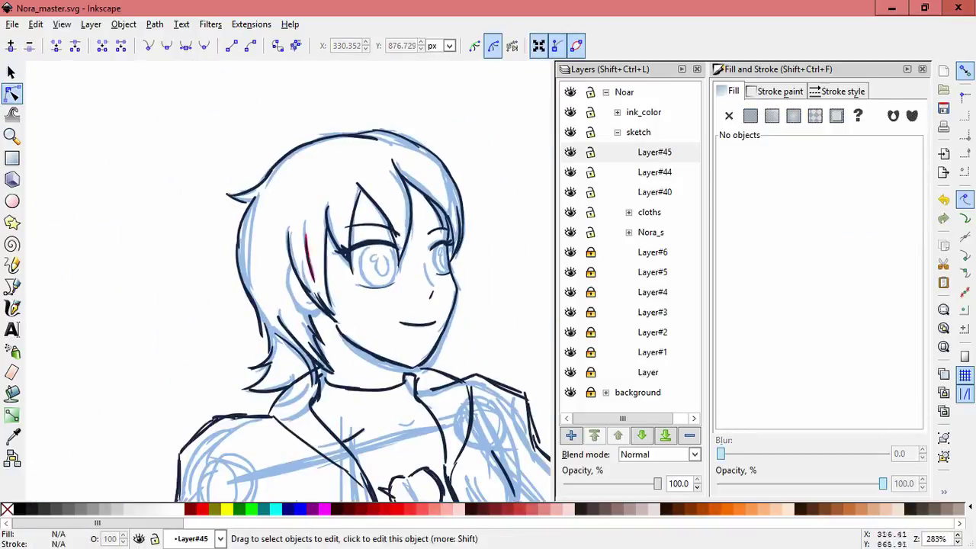
pyautogui.click(571, 193)
pyautogui.click(570, 192)
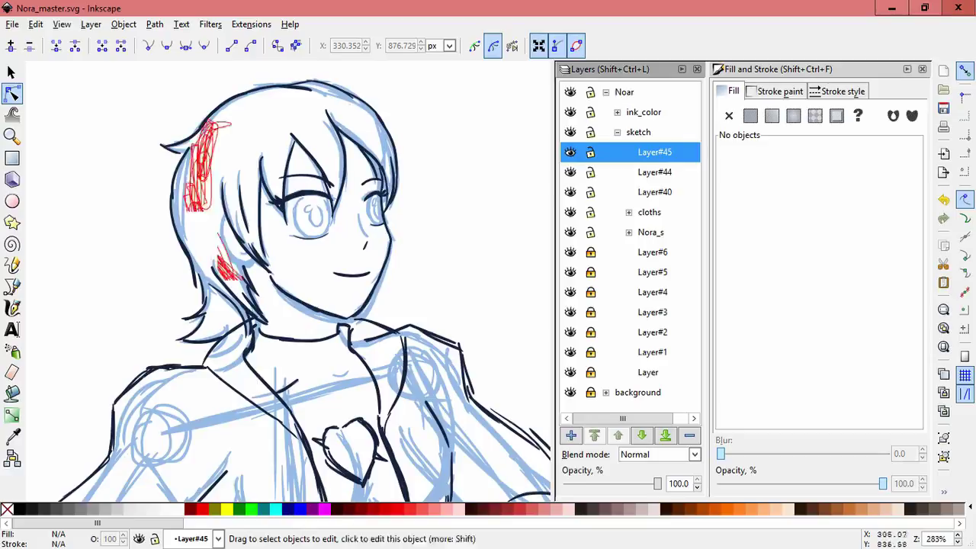
pyautogui.press('c')
pyautogui.click(654, 192)
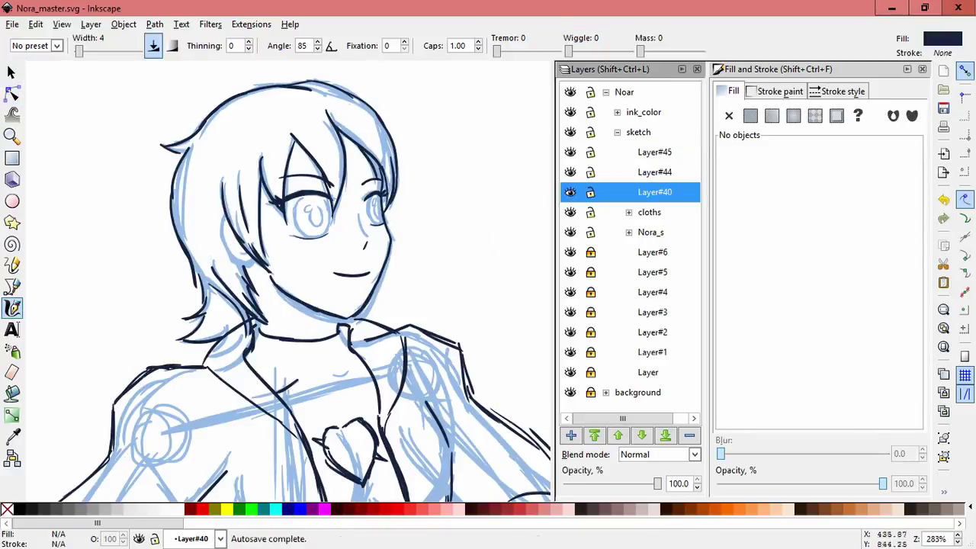
# - Skew the short vertical collar stroke under the chin by about 6.7° and check the whole figure
pyautogui.press('s')
pyautogui.scroll(4, 335, 348)
pyautogui.click(362, 263)
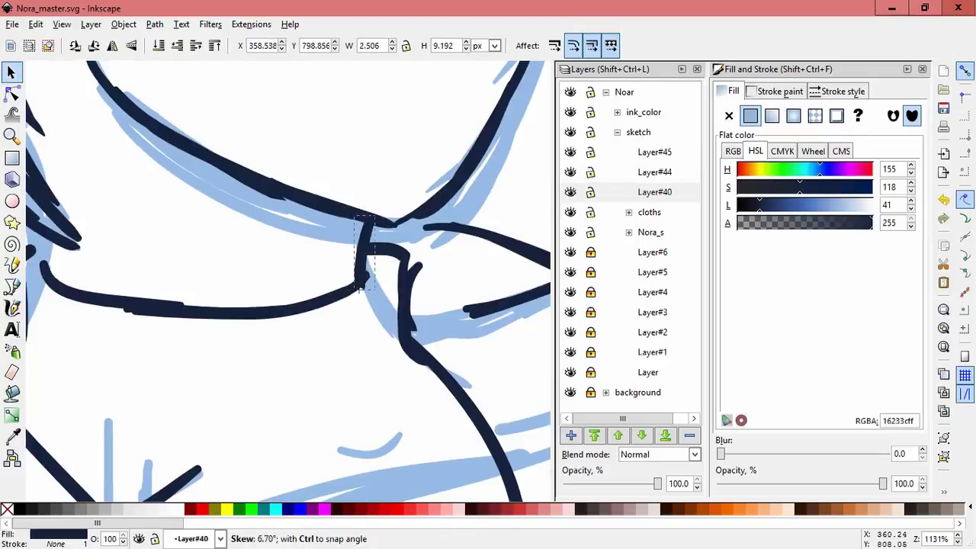
pyautogui.press('Escape')
pyautogui.press('5')
pyautogui.press('z')
pyautogui.press('c')
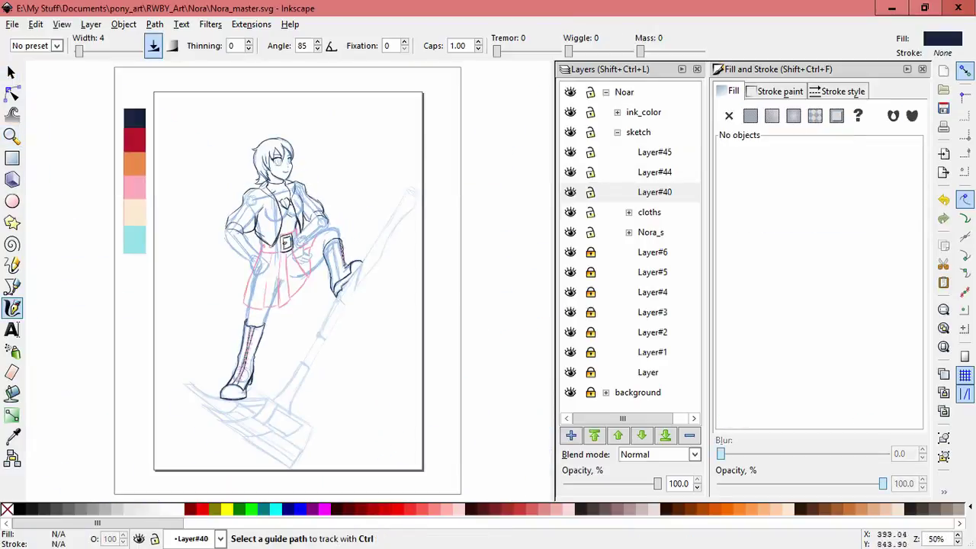
# - Toggle the visibility of the face and eyebrow layers to check their strokes, and make Layer#45 the current layer
pyautogui.scroll(7, 273, 170)
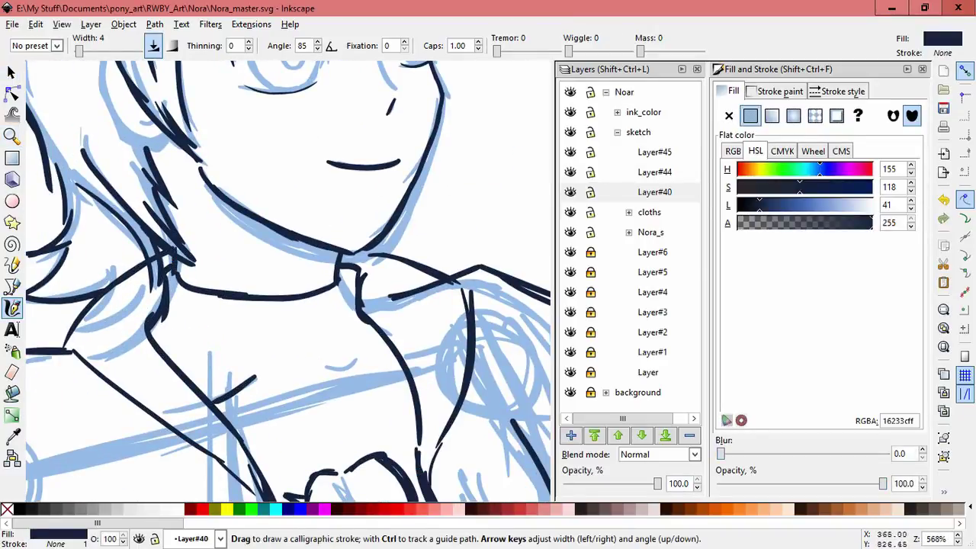
pyautogui.click(655, 192)
pyautogui.click(571, 152)
pyautogui.click(570, 152)
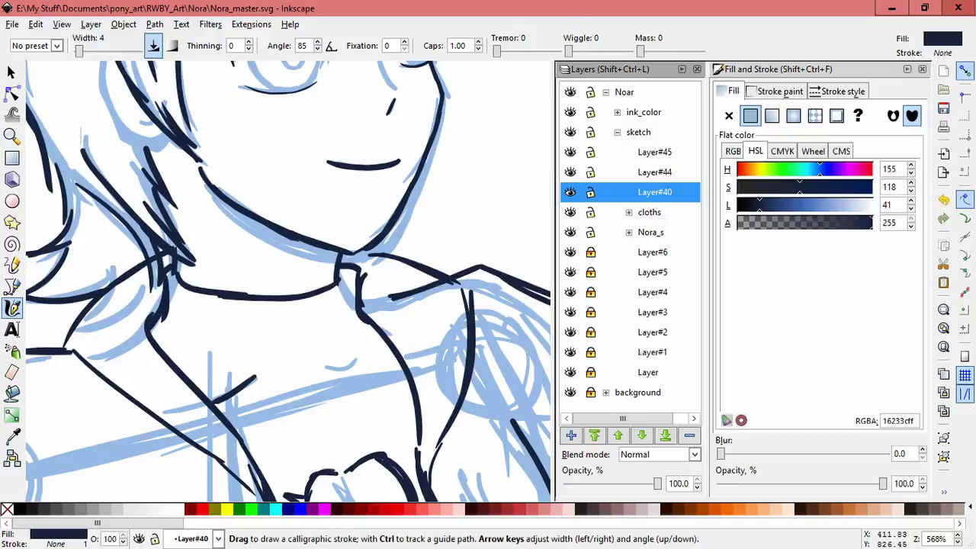
pyautogui.click(654, 152)
pyautogui.press('space')
pyautogui.moveTo(289, 191); pyautogui.dragTo(290, 328)
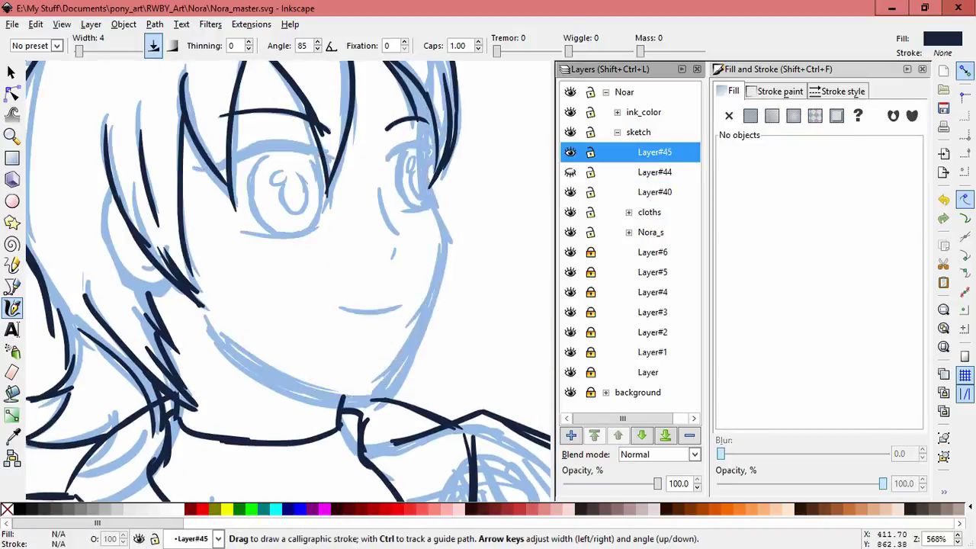
# - Add a new layer above Layer#45 and draw the near eye's iris outline, highlight and pupil in dark navy
pyautogui.hotkey('ctrl', 'shift', 'n')
pyautogui.press('Return')
pyautogui.press('+')
pyautogui.press('+')
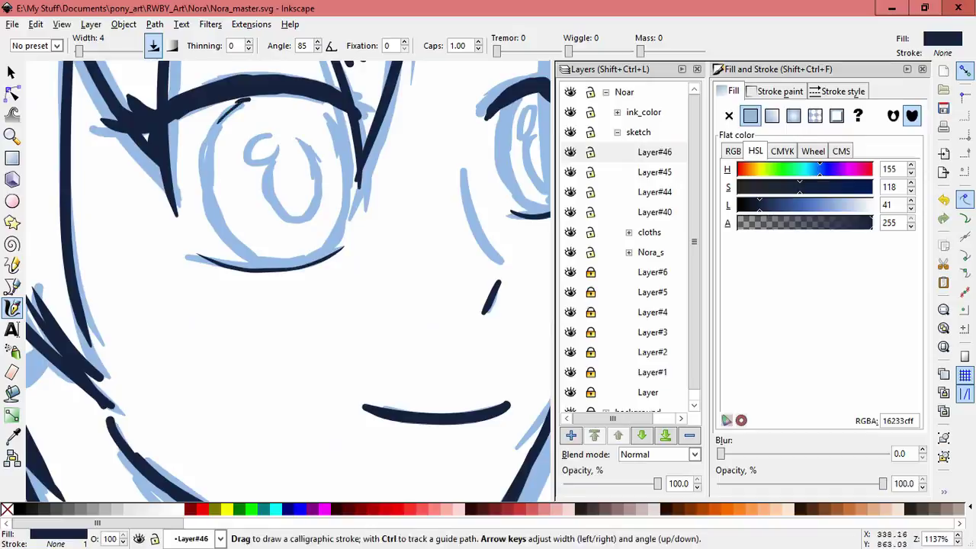
pyautogui.moveTo(353, 182); pyautogui.dragTo(347, 226)
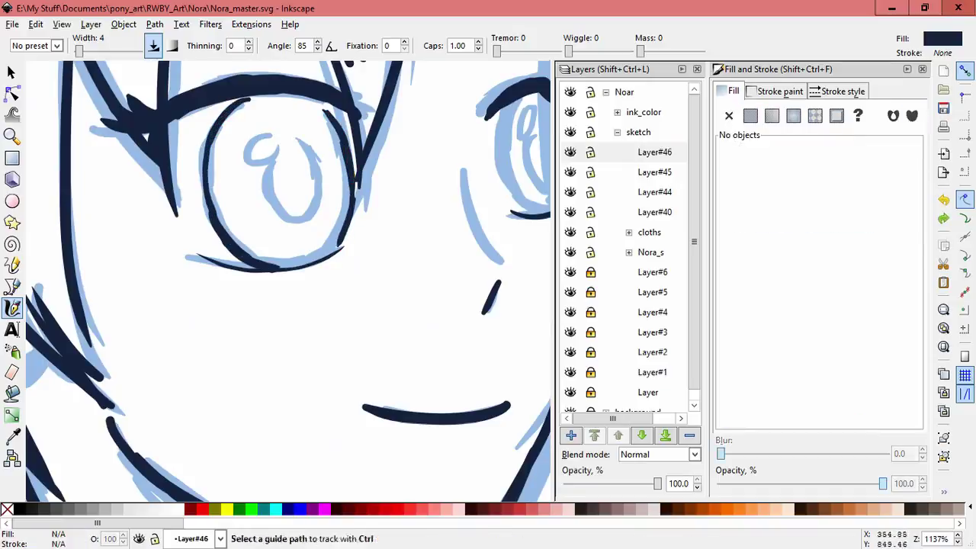
pyautogui.moveTo(271, 166)
pyautogui.mouseDown()
pyautogui.moveTo(272, 156)
pyautogui.moveTo(259, 161)
pyautogui.mouseUp()
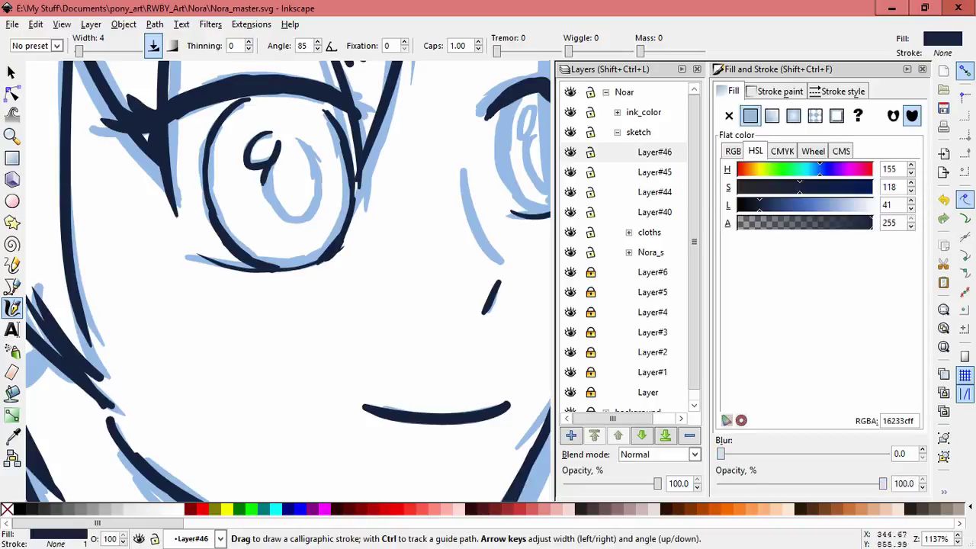
# - Finish the near eye's pupil and draw the far eye's iris outline, highlight and pupil in dark navy
pyautogui.moveTo(305, 267); pyautogui.dragTo(202, 290)
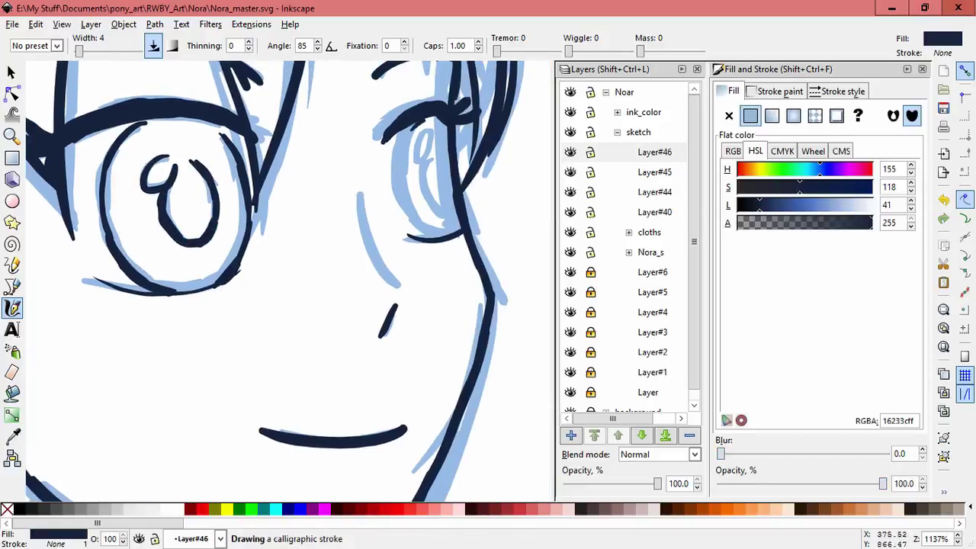
pyautogui.moveTo(416, 210); pyautogui.dragTo(445, 237)
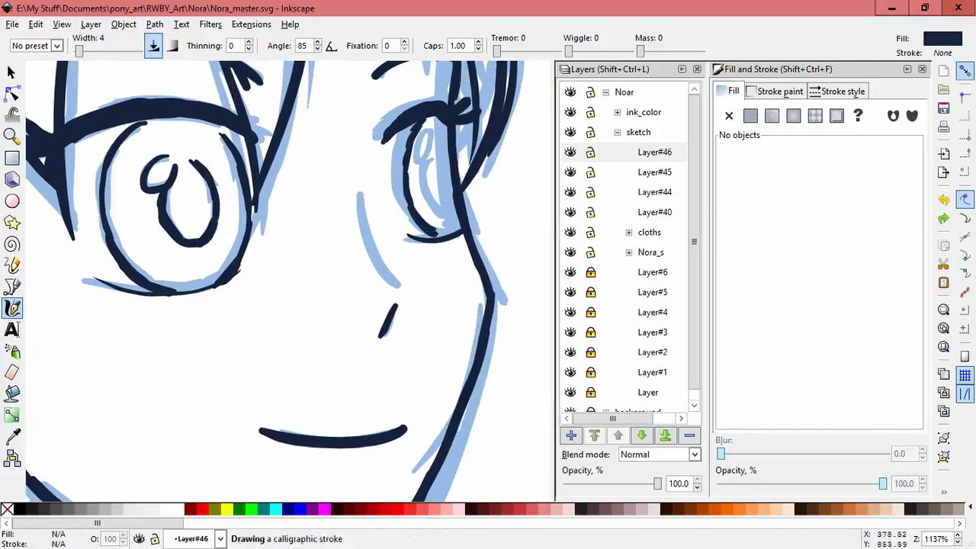
pyautogui.moveTo(422, 133); pyautogui.dragTo(438, 199)
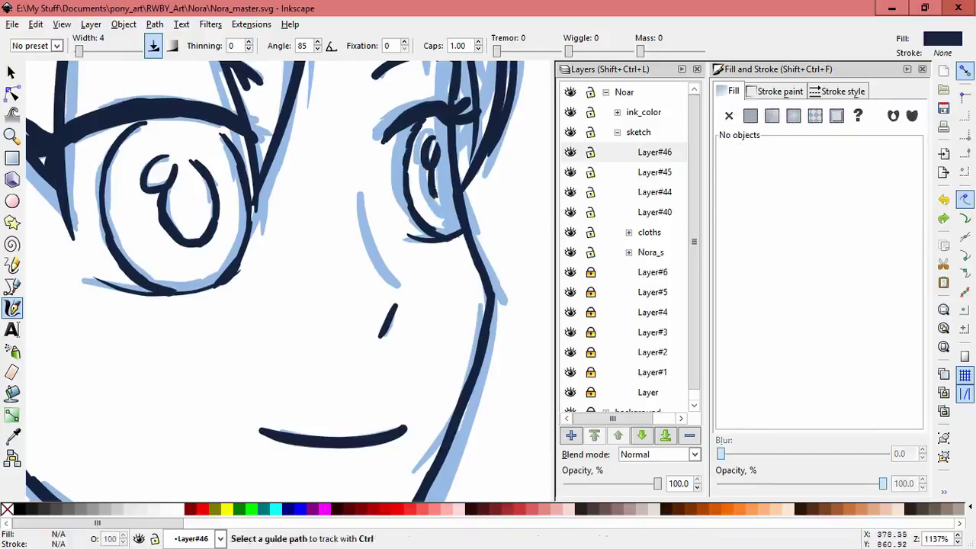
pyautogui.press('space')
pyautogui.scroll(-5, 511, 229)
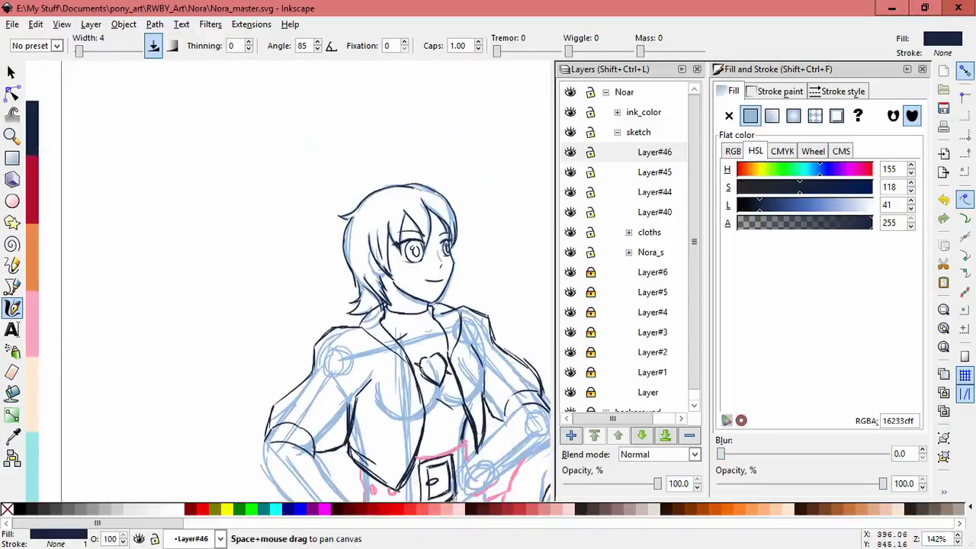
# - Lock every layer except Layer#46 and slightly shift the stroke at the bottom of the far eye's iris
pyautogui.scroll(5, 518, 214)
pyautogui.keyDown('shift'); pyautogui.click(590, 151); pyautogui.keyUp('shift')
pyautogui.hotkey('ctrl', 'a')
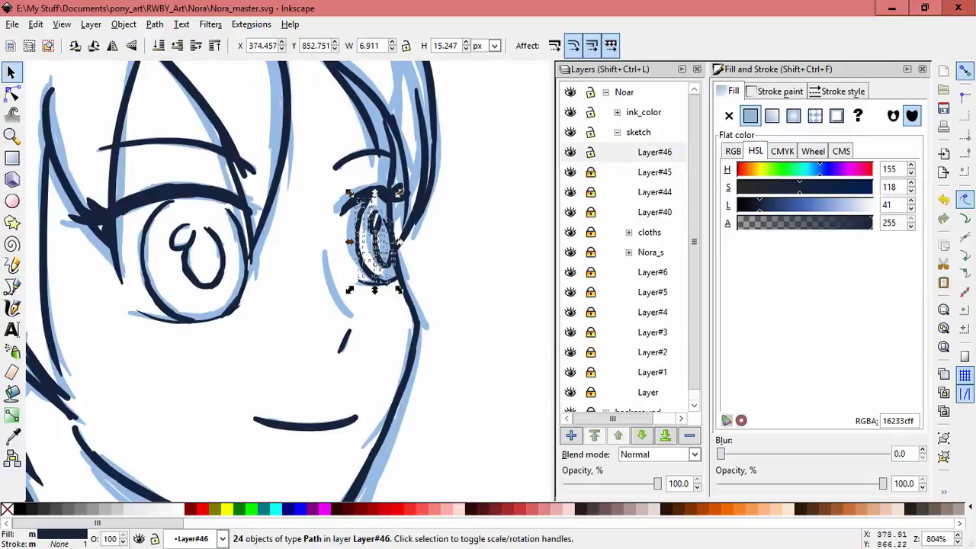
pyautogui.press('Escape')
pyautogui.click(376, 283)
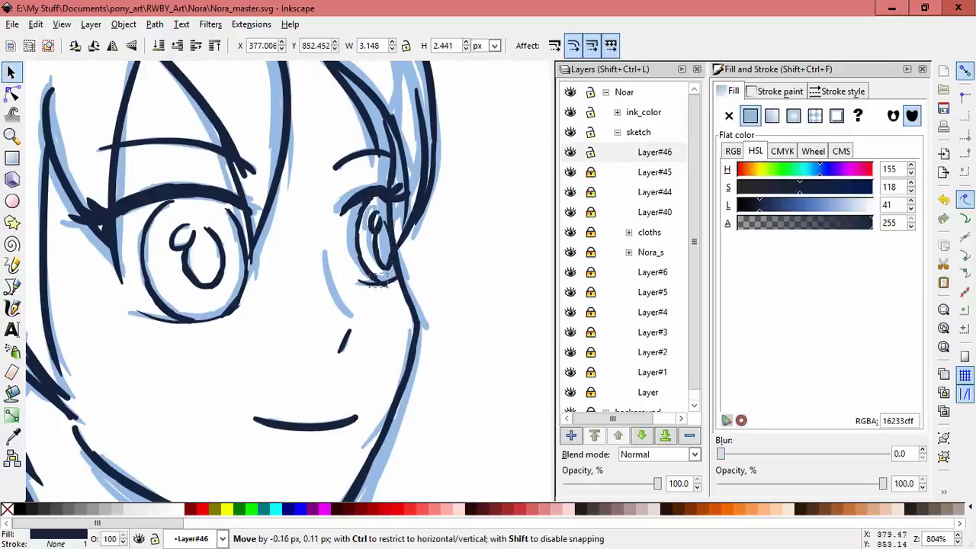
pyautogui.press('Escape')
# - Select the near eye's pupil and highlight strokes and shift them slightly toward the nose
pyautogui.scroll(-3, 450, 171)
pyautogui.scroll(3, 370, 206)
pyautogui.click(355, 200)
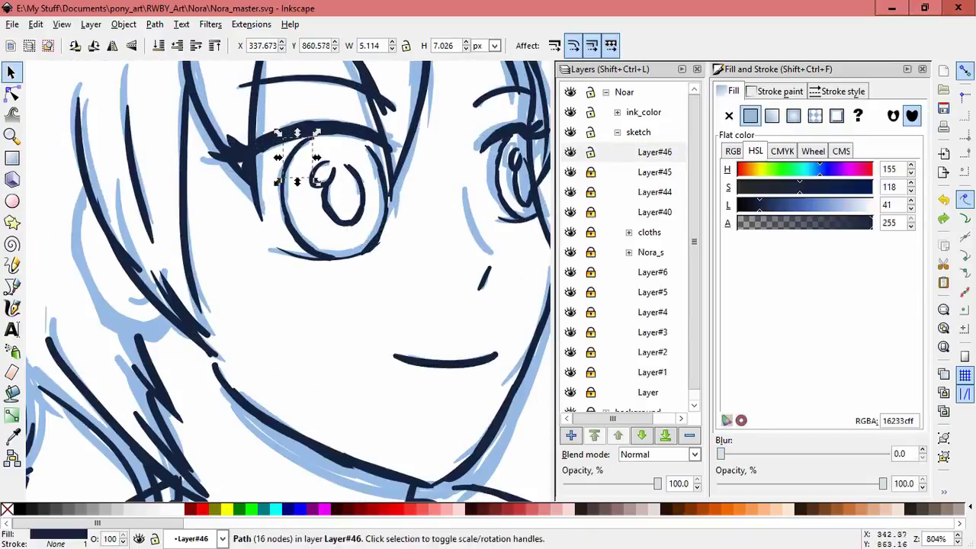
pyautogui.moveTo(304, 156); pyautogui.dragTo(378, 235)
pyautogui.moveTo(365, 197); pyautogui.dragTo(371, 197)
pyautogui.press('Escape')
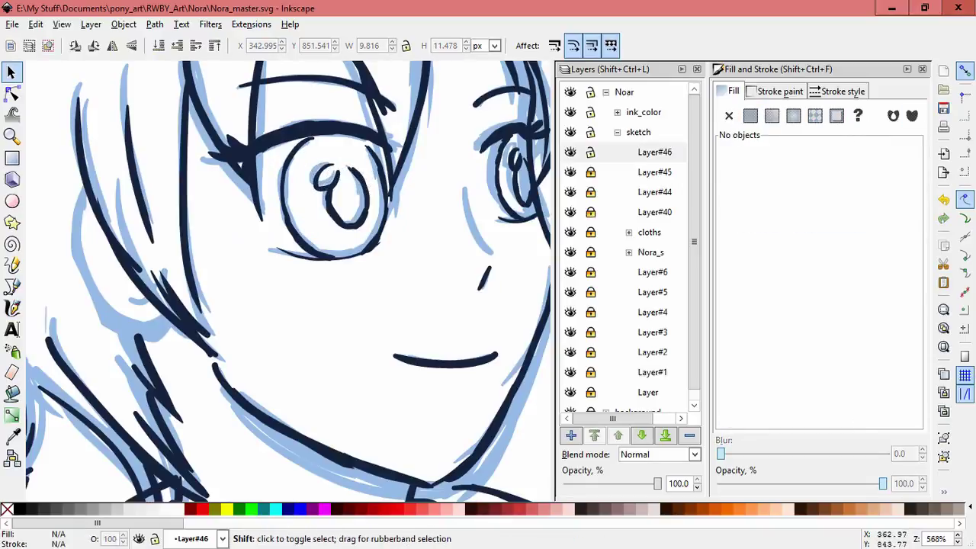
# - Lock Layer#46, make Layer#44 the current layer and outline the ear with dark navy calligraphic strokes
pyautogui.scroll(-3, 288, 282)
pyautogui.scroll(2, 288, 282)
pyautogui.click(590, 152)
pyautogui.scroll(2, 288, 282)
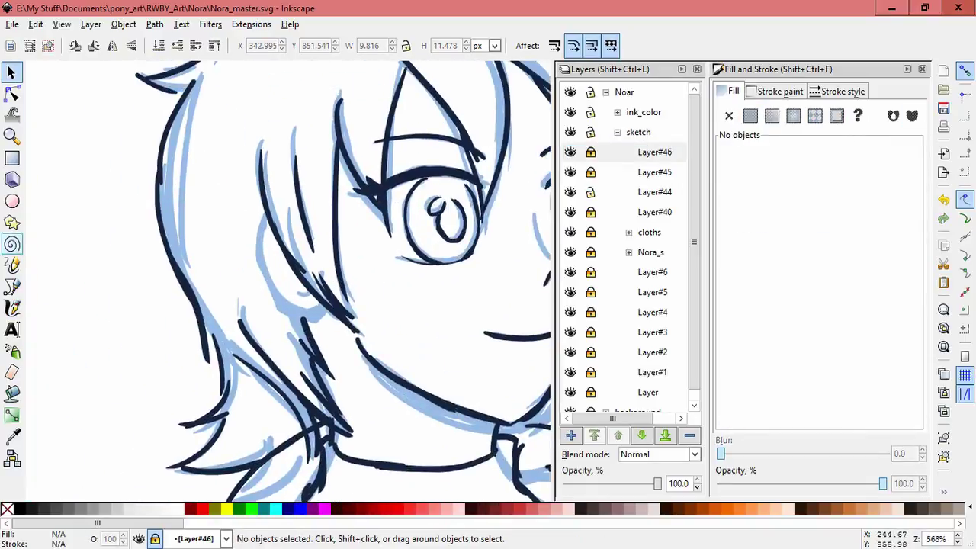
pyautogui.press('c')
pyautogui.scroll(1, 305, 305)
pyautogui.click(654, 191)
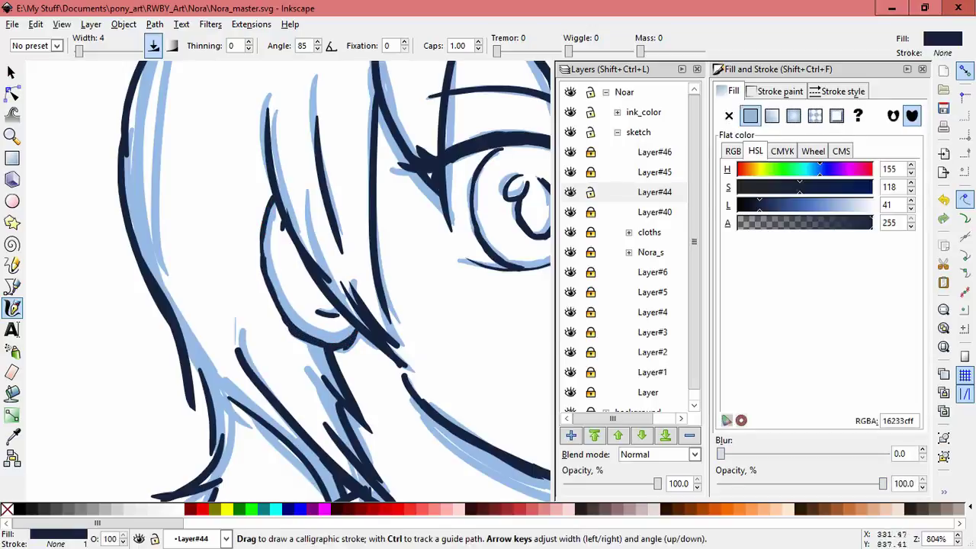
# - Add a new layer above Layer#46 and draw the wrist edge, thumb and fingers of the hand beside the belt
pyautogui.scroll(-4, 288, 282)
pyautogui.hotkey('ctrl', 'shift', 'n')
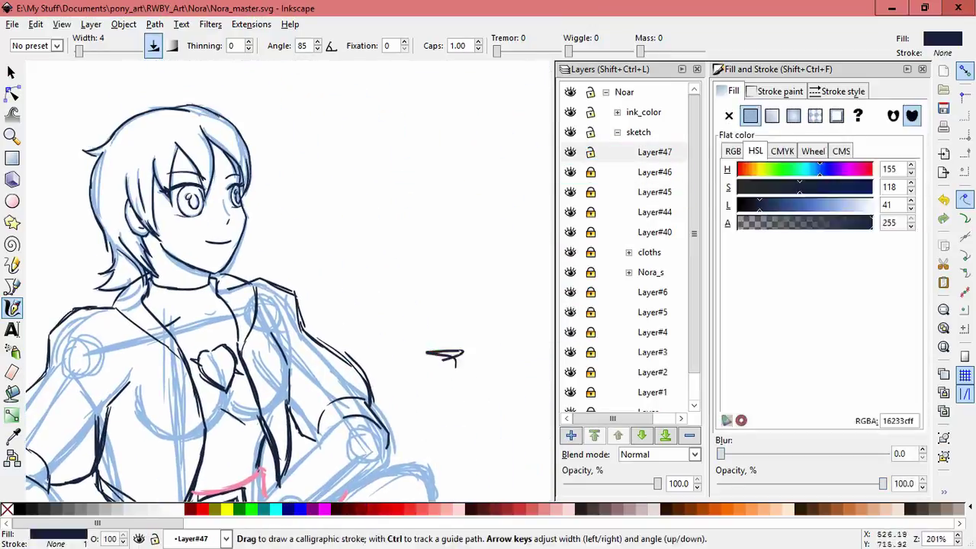
pyautogui.scroll(4, 455, 359)
pyautogui.moveTo(252, 311); pyautogui.dragTo(329, 356)
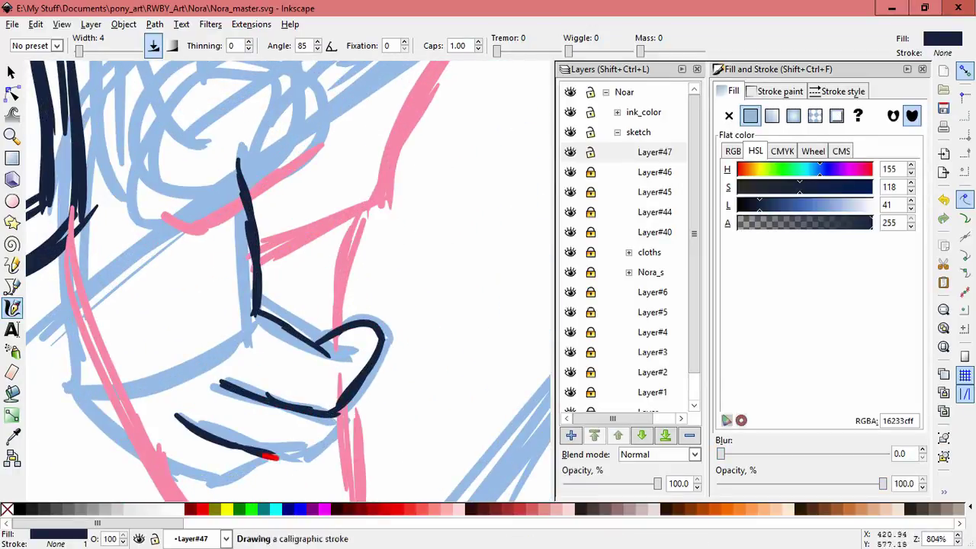
pyautogui.scroll(-1, 288, 282)
pyautogui.hscroll(-2, 288, 282)
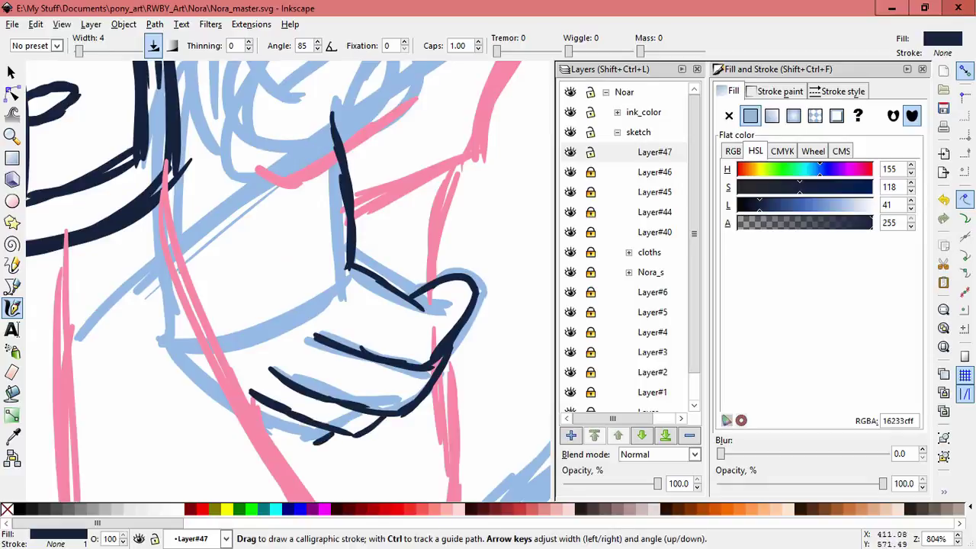
# - Outline the back of the hand beside the belt and the lower edge of its forearm in dark navy
pyautogui.scroll(2, 289, 282)
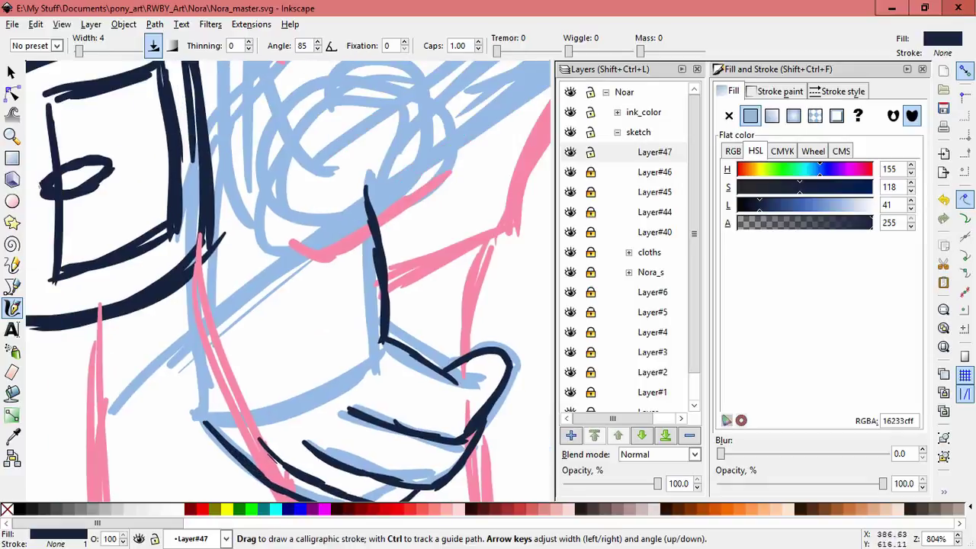
pyautogui.moveTo(196, 227); pyautogui.dragTo(204, 398)
pyautogui.scroll(2, 288, 282)
pyautogui.scroll(-2, 313, 282)
pyautogui.moveTo(293, 296); pyautogui.dragTo(404, 226)
pyautogui.scroll(2, 343, 259)
pyautogui.moveTo(236, 314); pyautogui.dragTo(412, 217)
pyautogui.scroll(2, 343, 259)
pyautogui.moveTo(317, 299); pyautogui.dragTo(385, 248)
# - Outline the elbow and the upper edge of the forearm that rests toward the raised knee
pyautogui.scroll(2, 385, 248)
pyautogui.hscroll(-2, 385, 248)
pyautogui.moveTo(500, 301)
pyautogui.mouseDown()
pyautogui.moveTo(488, 191)
pyautogui.moveTo(322, 126)
pyautogui.mouseUp()
pyautogui.scroll(2, 288, 282)
pyautogui.moveTo(152, 297); pyautogui.dragTo(252, 183)
pyautogui.hscroll(2, 288, 282)
pyautogui.scroll(2, 288, 282)
# - Outline the inner forearm edge and the hand resting on the hip in dark navy
pyautogui.scroll(-3, 288, 282)
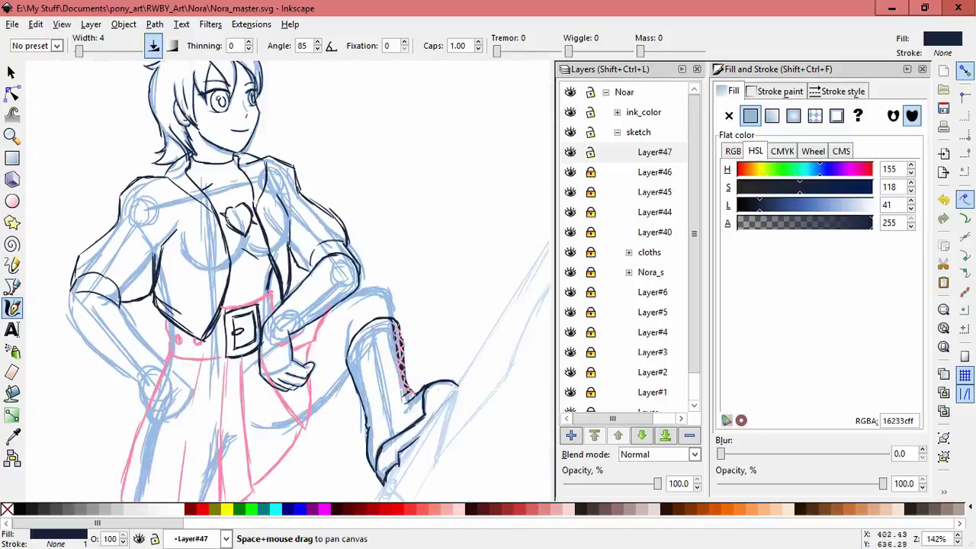
pyautogui.scroll(2, 288, 282)
pyautogui.hscroll(-2, 288, 282)
pyautogui.moveTo(151, 172)
pyautogui.mouseDown()
pyautogui.moveTo(217, 277)
pyautogui.moveTo(265, 223)
pyautogui.moveTo(327, 289)
pyautogui.mouseUp()
pyautogui.press('space')
pyautogui.moveTo(294, 352); pyautogui.dragTo(232, 376)
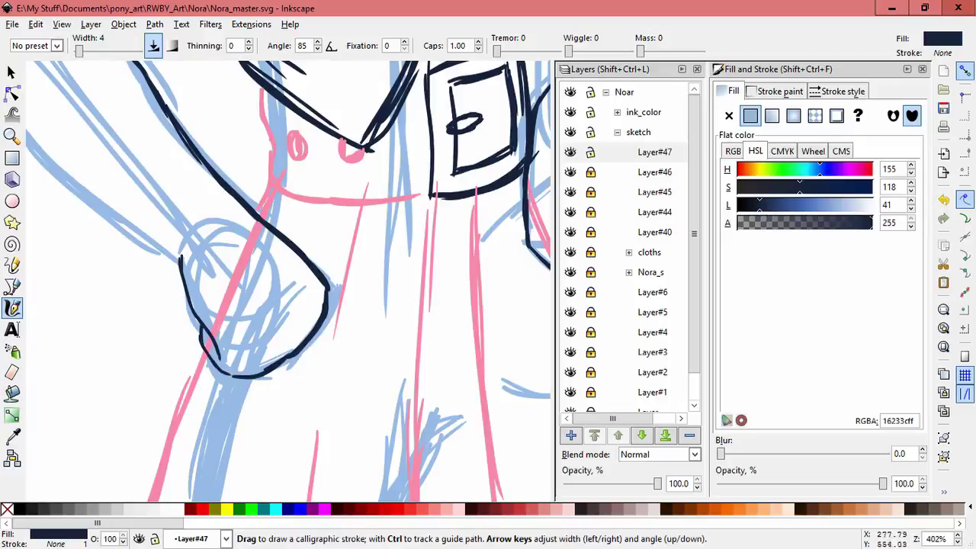
# - Draw the outer edge of the hip arm's forearm from the sleeve cuff down to the wrist
pyautogui.scroll(4, 288, 282)
pyautogui.hscroll(-4, 288, 282)
pyautogui.moveTo(122, 180); pyautogui.dragTo(226, 314)
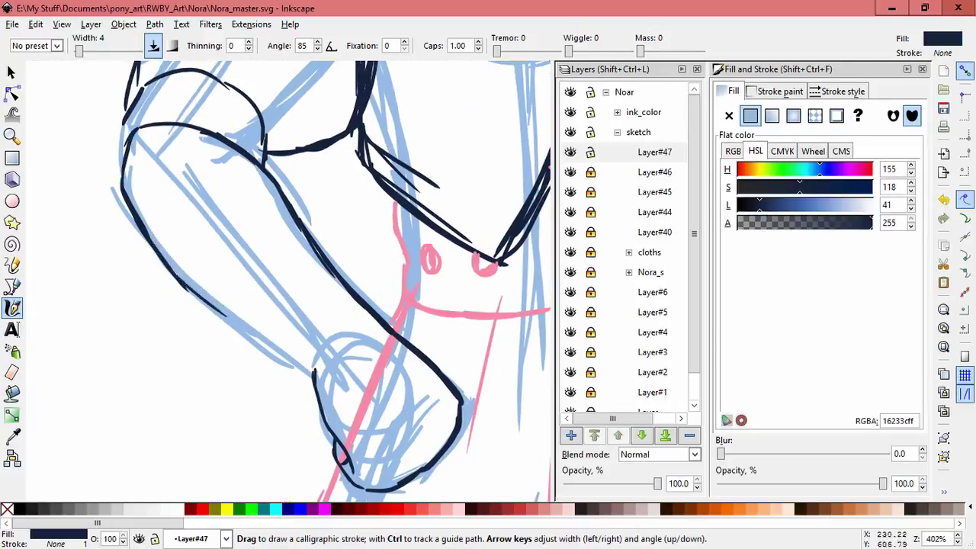
pyautogui.moveTo(172, 266); pyautogui.dragTo(308, 380)
# - Draw the standing leg's two edges and knee marks between the boot top and the skirt hem
pyautogui.scroll(-4, 290, 282)
pyautogui.scroll(2, 290, 282)
pyautogui.scroll(3, 347, 385)
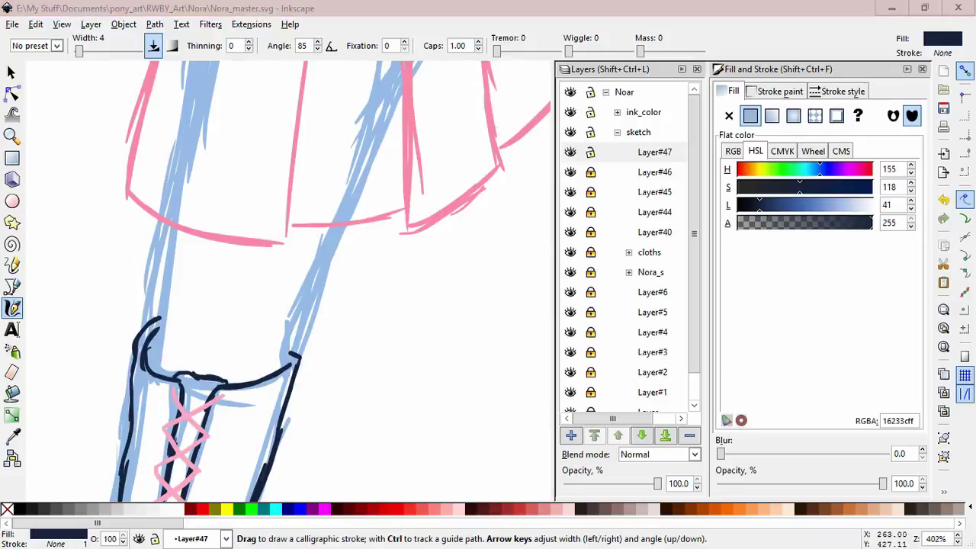
pyautogui.moveTo(288, 324); pyautogui.dragTo(293, 357)
pyautogui.moveTo(170, 223); pyautogui.dragTo(161, 324)
pyautogui.moveTo(341, 222); pyautogui.dragTo(287, 331)
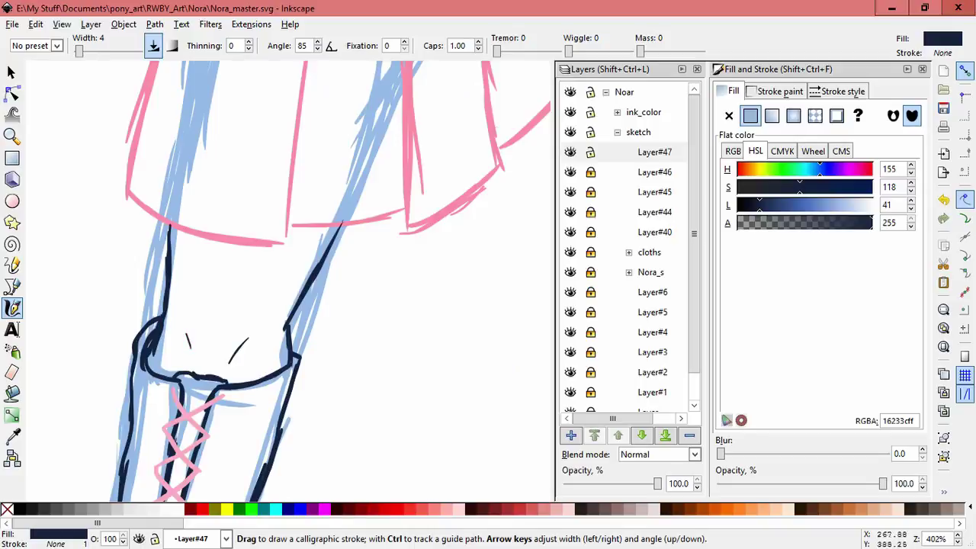
# - Outline the raised leg's thigh and knee, including the short curve behind the boot top
pyautogui.scroll(-4, 297, 228)
pyautogui.scroll(3, 297, 210)
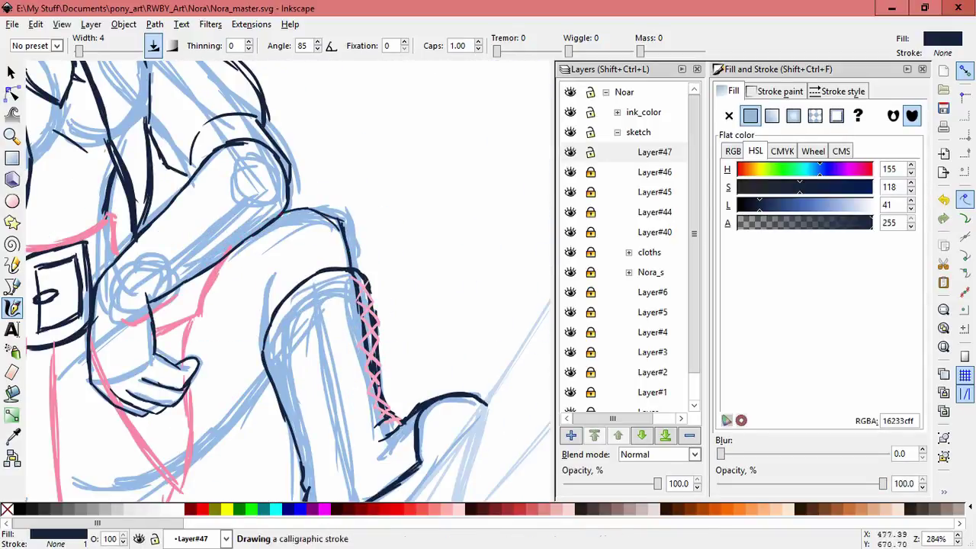
pyautogui.moveTo(274, 273); pyautogui.dragTo(263, 336)
pyautogui.moveTo(270, 300); pyautogui.dragTo(263, 343)
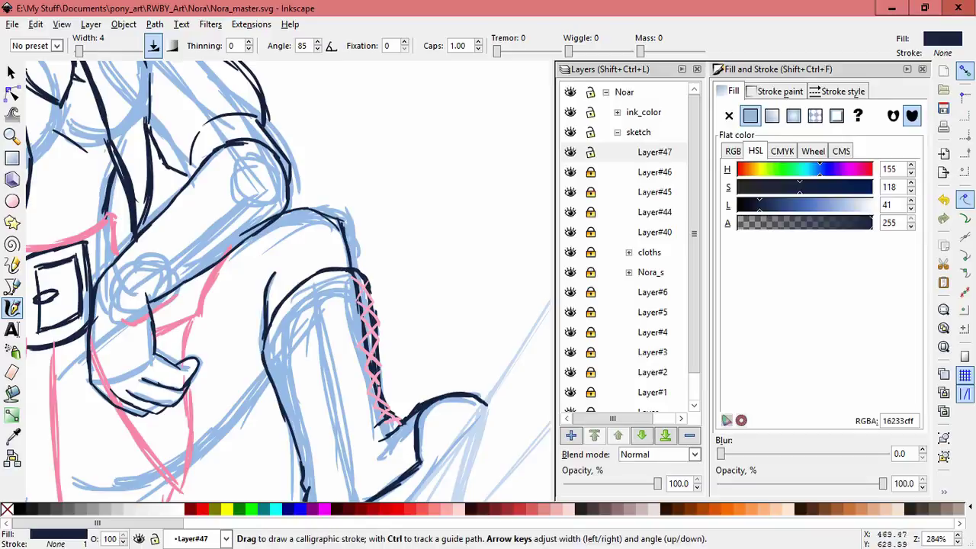
# - Add a new layer above Layer#47 and draw a sock band above the boot top on each leg
pyautogui.scroll(-3, 305, 343)
pyautogui.hscroll(-2, 305, 343)
pyautogui.scroll(-1, 290, 282)
pyautogui.hotkey('ctrl', 'shift', 'n')
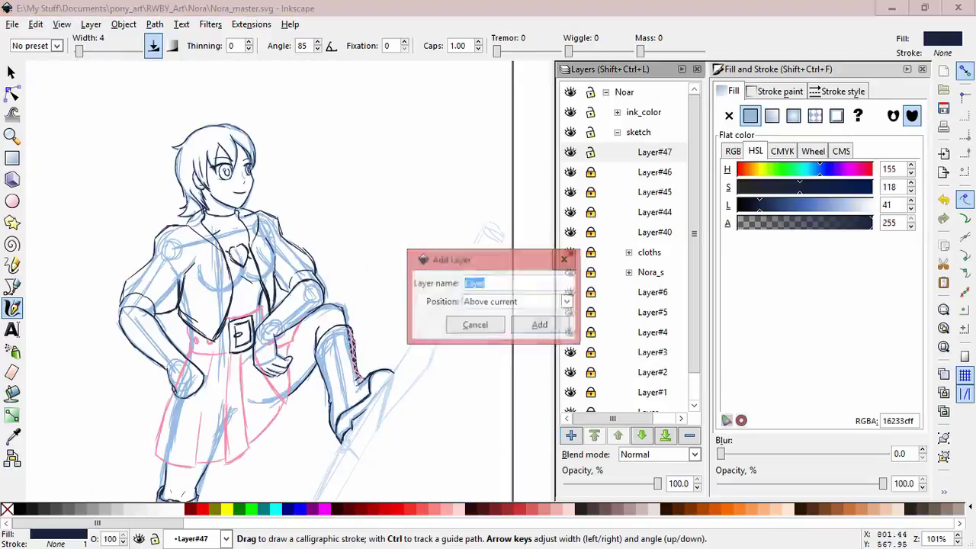
pyautogui.press('Return')
pyautogui.scroll(1, 282, 328)
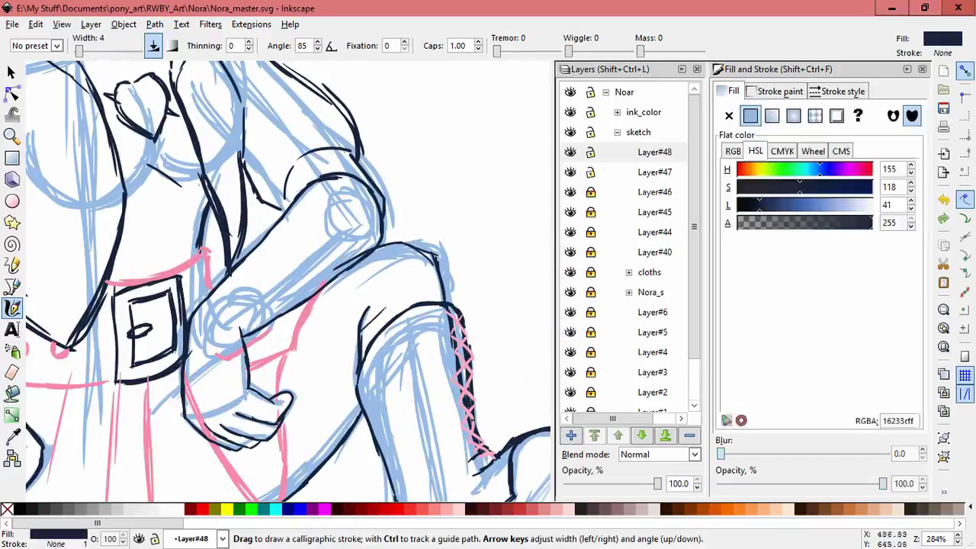
pyautogui.moveTo(399, 293); pyautogui.dragTo(441, 279)
pyautogui.moveTo(320, 488); pyautogui.dragTo(434, 69)
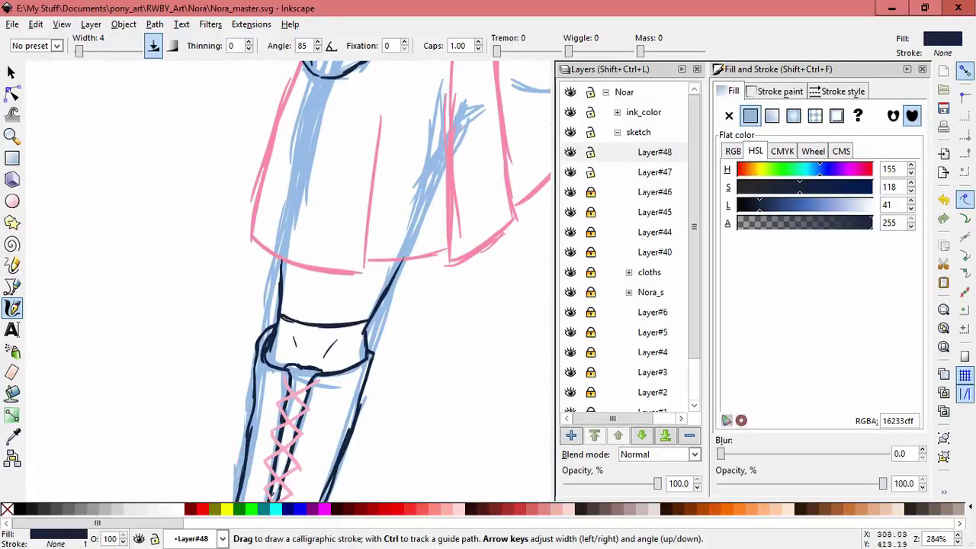
# - Draw the glove's cuff and the opening and finger lines on the hand beside the belt
pyautogui.press('5')
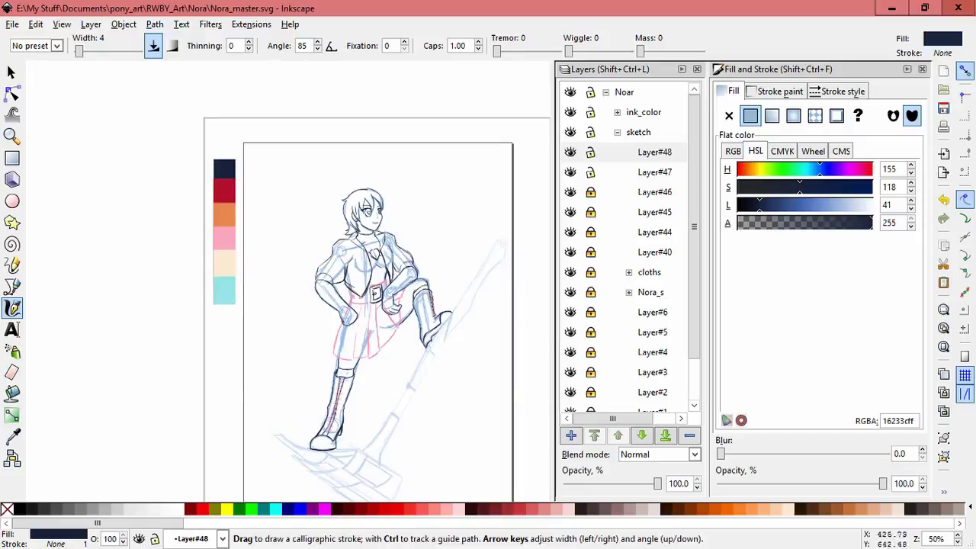
pyautogui.scroll(4, 407, 302)
pyautogui.scroll(5, 401, 273)
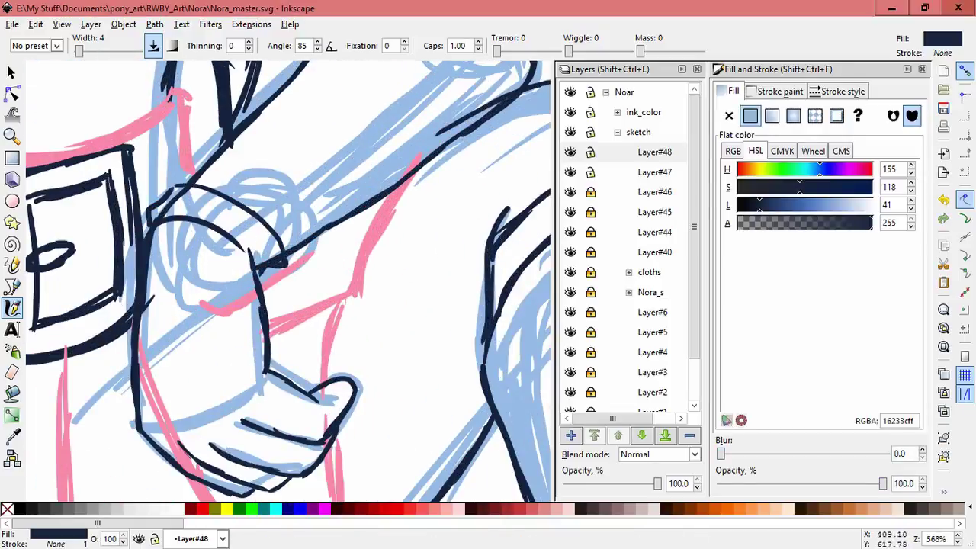
pyautogui.scroll(-1, 289, 282)
pyautogui.scroll(-2, 288, 282)
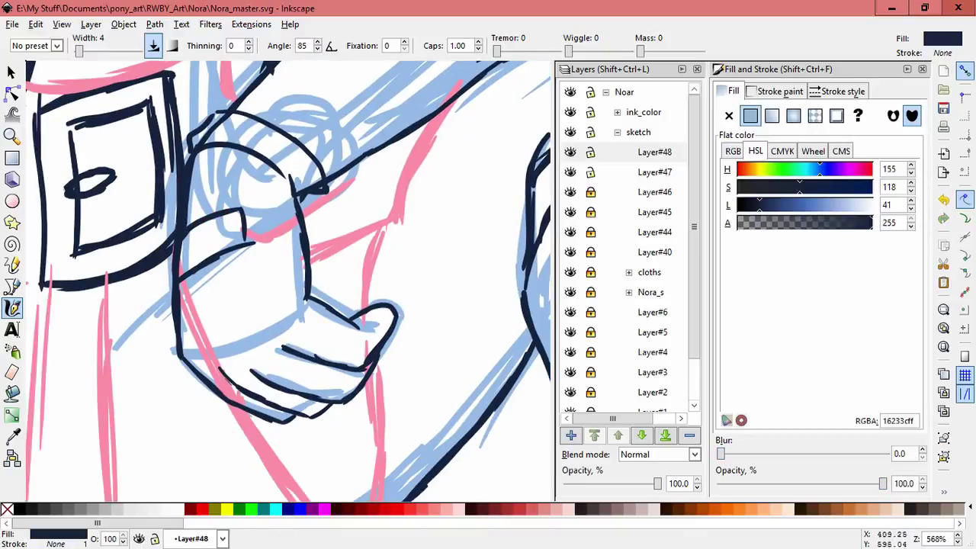
pyautogui.scroll(-2, 288, 282)
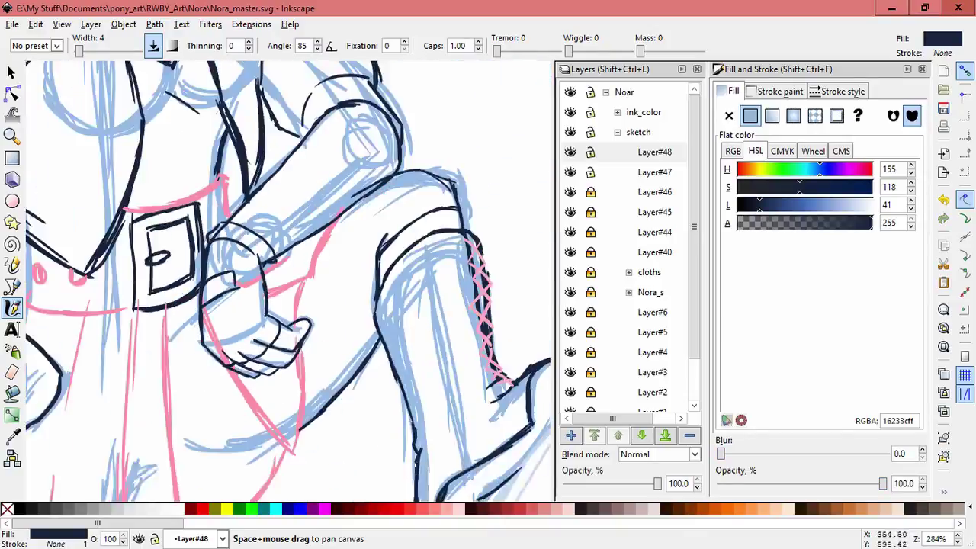
# - Draw the glove cuff with its ruffled ends across the wrist of the hand on the hip
pyautogui.scroll(2, 288, 282)
pyautogui.press('F3')
pyautogui.scroll(4, 288, 282)
pyautogui.scroll(-4, 288, 282)
pyautogui.press('c')
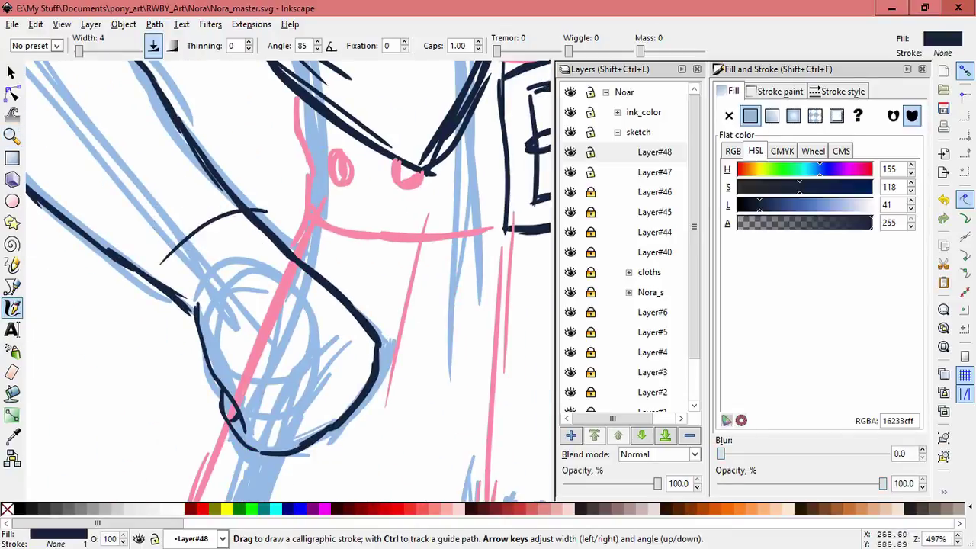
pyautogui.moveTo(194, 304)
pyautogui.mouseDown()
pyautogui.moveTo(174, 308)
pyautogui.moveTo(192, 320)
pyautogui.mouseUp()
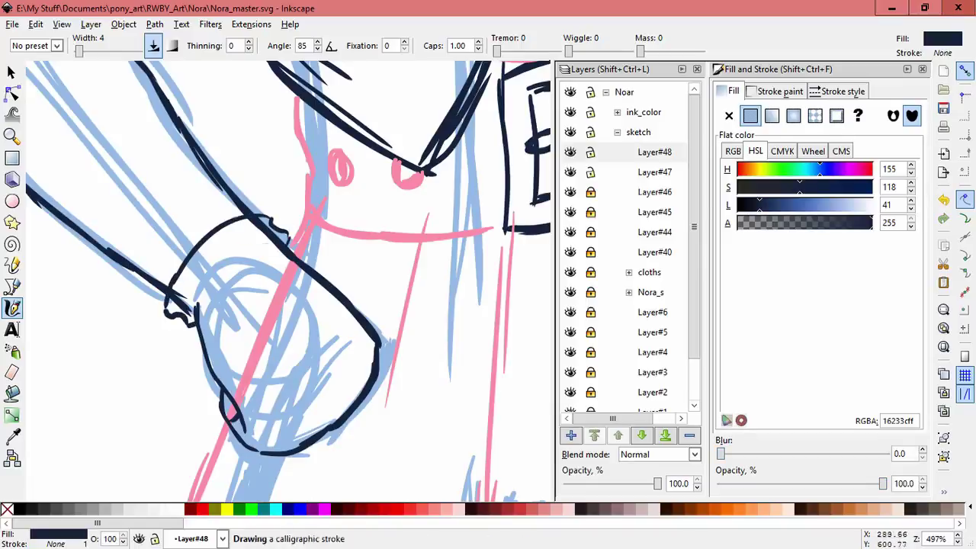
pyautogui.moveTo(280, 245); pyautogui.dragTo(195, 290)
# - Undo the first panel outline on the back of the hip hand's glove and redraw the panel's edges
pyautogui.moveTo(297, 299); pyautogui.dragTo(265, 368)
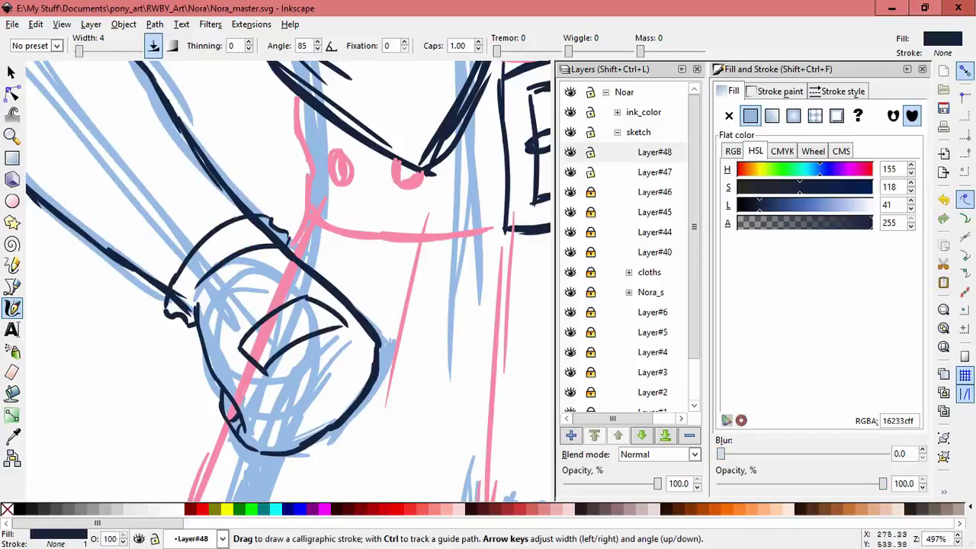
pyautogui.hotkey('ctrl', 'z')
pyautogui.scroll(-2, 290, 282)
pyautogui.scroll(2, 290, 282)
pyautogui.scroll(3, 228, 305)
pyautogui.moveTo(296, 304); pyautogui.dragTo(209, 388)
pyautogui.moveTo(183, 347); pyautogui.dragTo(209, 385)
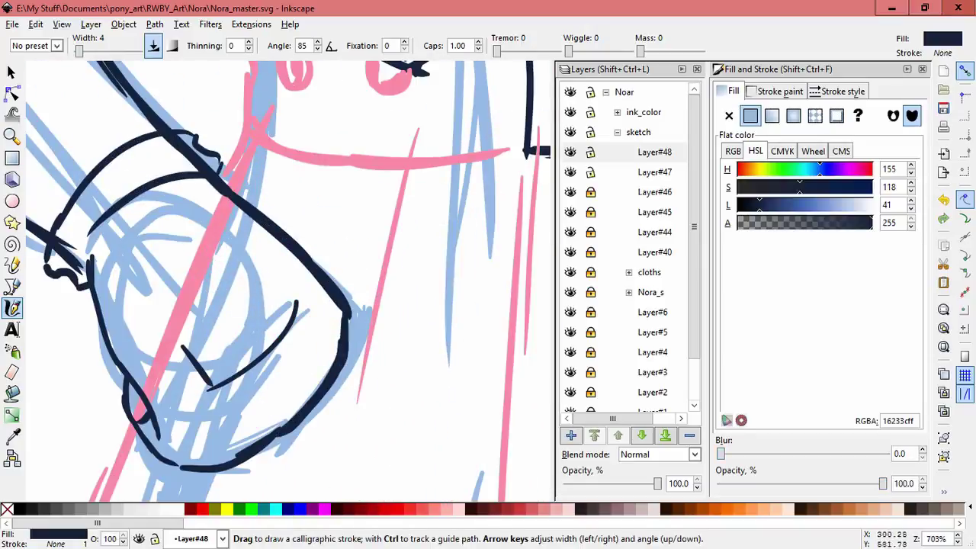
# - Save the document and hide the Nora_s construction layer to show the figure's clean outlines
pyautogui.scroll(-7, 379, 256)
pyautogui.hotkey('ctrl', 's')
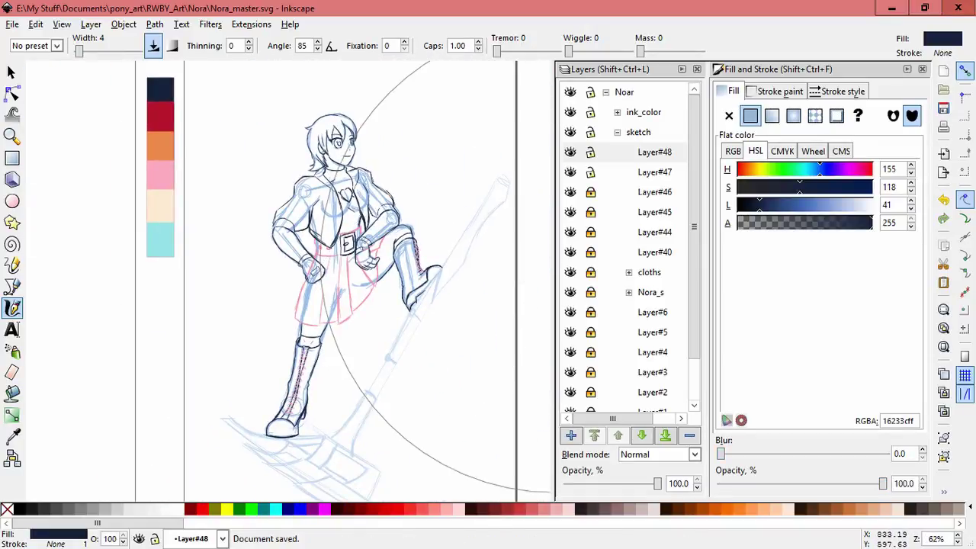
pyautogui.scroll(-1, 626, 252)
pyautogui.click(569, 241)
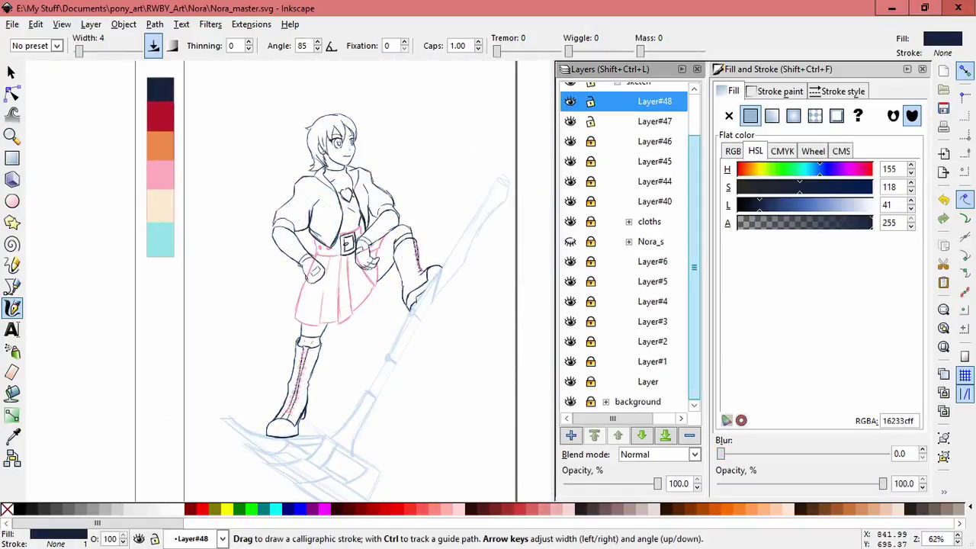
# - Add a new layer inside the Noar group and place it below the sketch group
pyautogui.scroll(2, 625, 252)
pyautogui.click(620, 131)
pyautogui.click(570, 434)
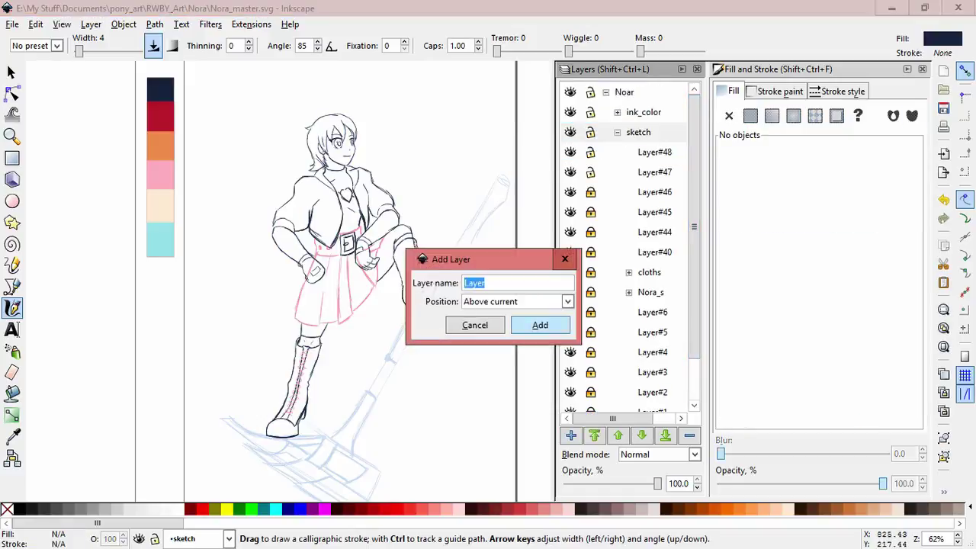
pyautogui.click(538, 324)
pyautogui.hotkey('shift', 'ctrl', 'pagedown')
pyautogui.scroll(3, 343, 282)
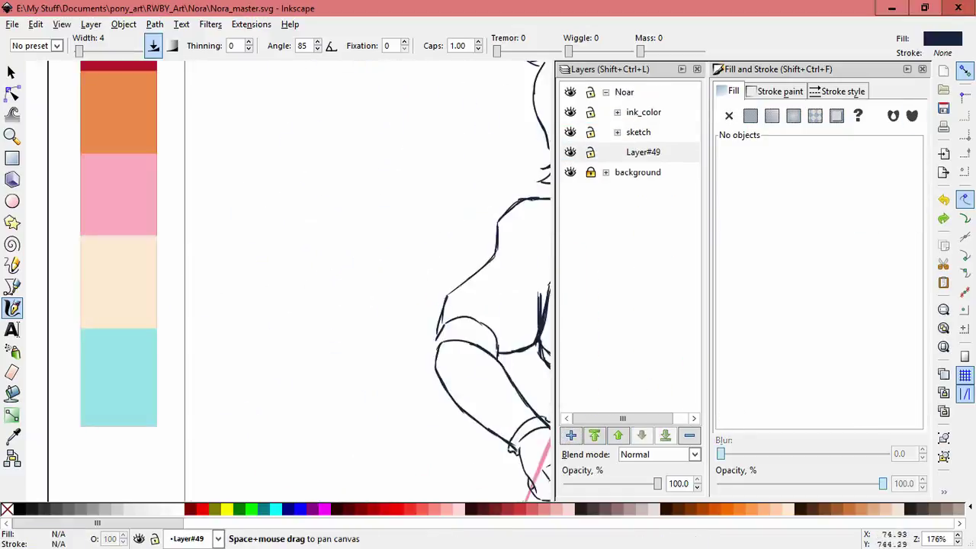
# - Pick the orange swatch colour and fill the hair with diagonal hatching strokes
pyautogui.press('d')
pyautogui.click(130, 221)
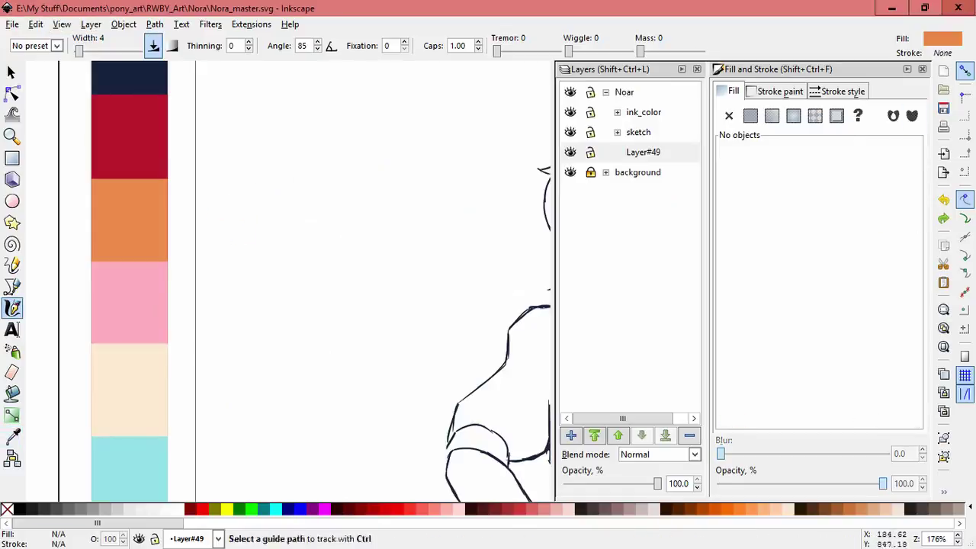
pyautogui.scroll(1, 290, 282)
pyautogui.scroll(1, 411, 267)
pyautogui.moveTo(262, 183); pyautogui.dragTo(219, 195)
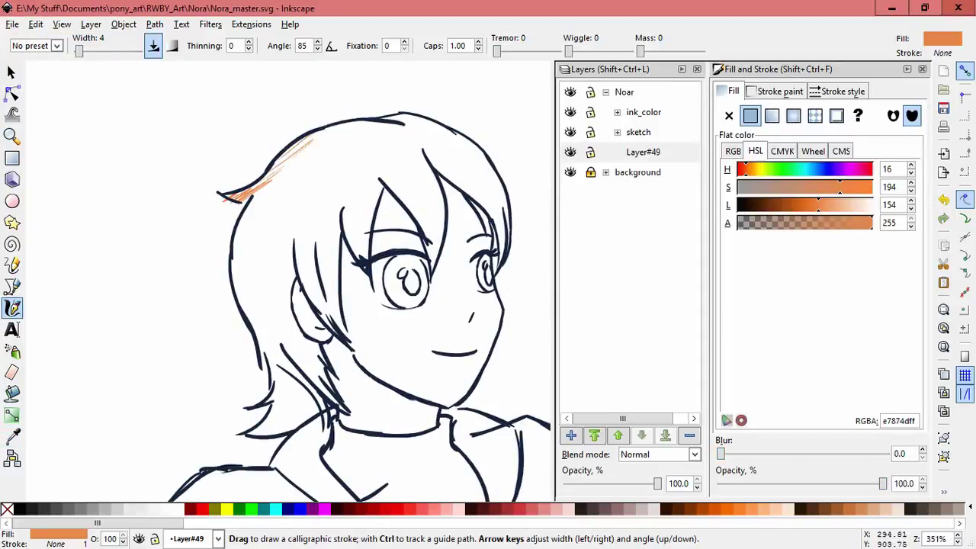
pyautogui.moveTo(381, 134); pyautogui.dragTo(229, 218)
pyautogui.moveTo(320, 202); pyautogui.dragTo(220, 261)
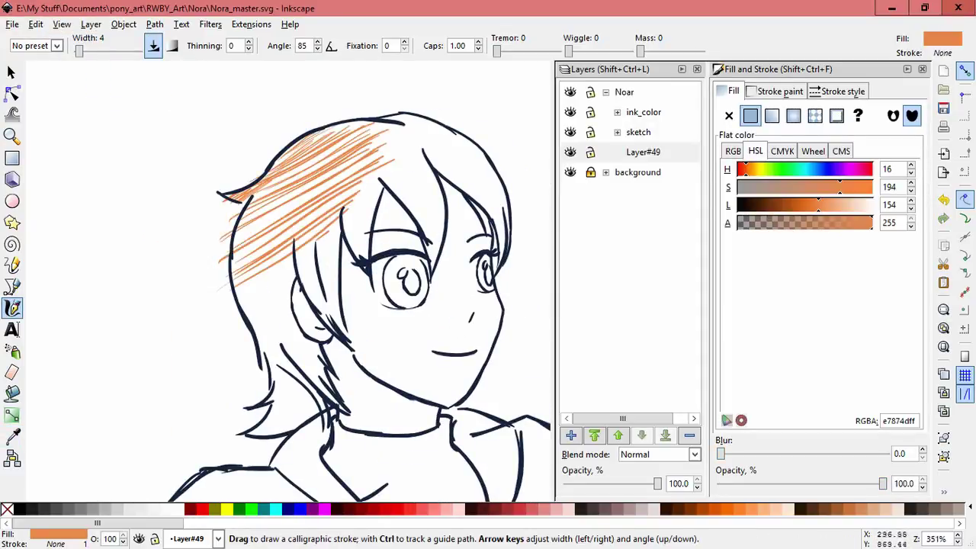
pyautogui.moveTo(434, 119); pyautogui.dragTo(350, 171)
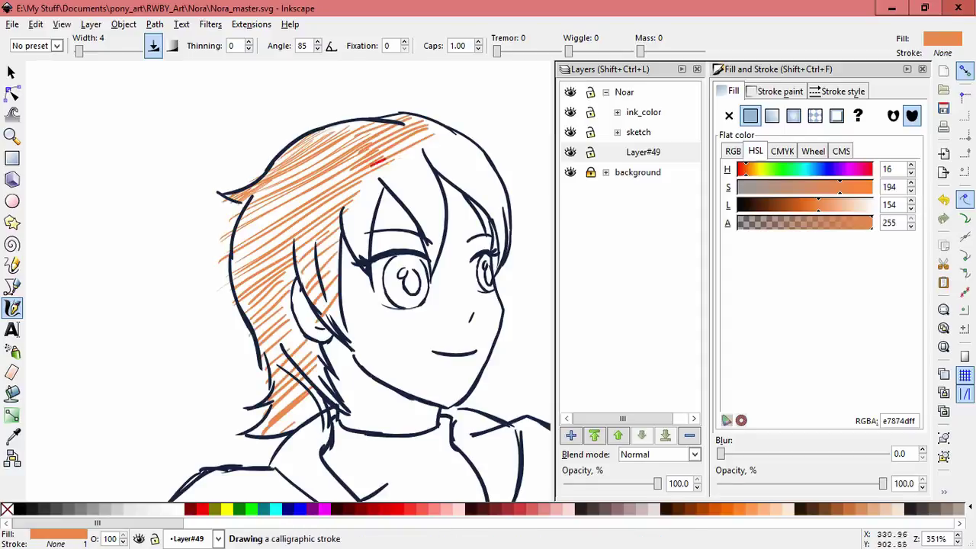
pyautogui.moveTo(428, 162); pyautogui.dragTo(344, 217)
pyautogui.moveTo(480, 149); pyautogui.dragTo(425, 181)
pyautogui.scroll(-2, 343, 289)
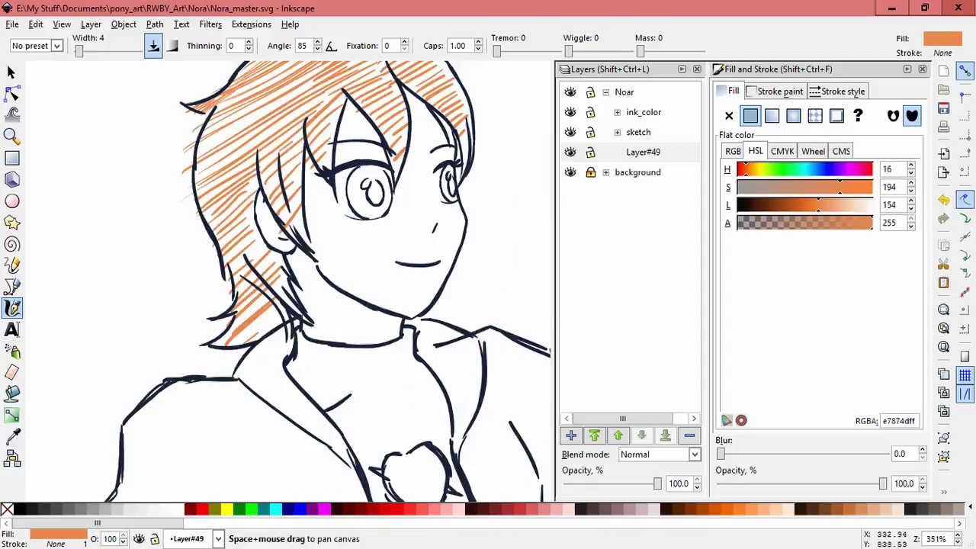
# - Pick the crimson swatch colour and hatch both sides of the jacket collar
pyautogui.scroll(-5, 343, 289)
pyautogui.hscroll(-4, 343, 290)
pyautogui.press('d')
pyautogui.click(99, 122)
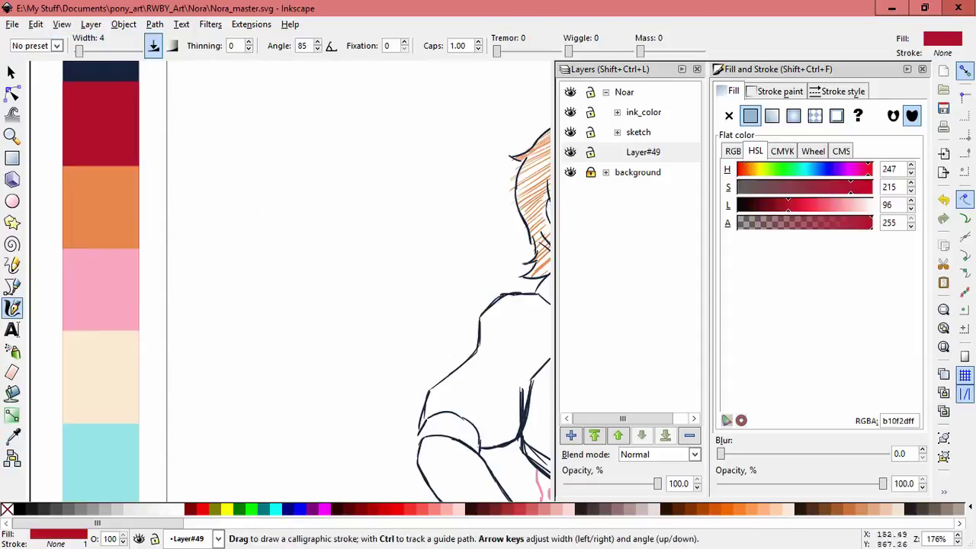
pyautogui.scroll(3, 381, 267)
pyautogui.hscroll(3, 381, 267)
pyautogui.moveTo(288, 126); pyautogui.dragTo(222, 199)
pyautogui.moveTo(283, 193); pyautogui.dragTo(239, 225)
pyautogui.moveTo(312, 215); pyautogui.dragTo(272, 253)
pyautogui.moveTo(326, 238)
pyautogui.mouseDown()
pyautogui.moveTo(293, 265)
pyautogui.moveTo(300, 286)
pyautogui.mouseUp()
pyautogui.moveTo(357, 274); pyautogui.dragTo(325, 303)
pyautogui.moveTo(359, 305); pyautogui.dragTo(217, 336)
pyautogui.moveTo(409, 171); pyautogui.dragTo(340, 212)
pyautogui.moveTo(420, 223)
pyautogui.mouseDown()
pyautogui.moveTo(370, 260)
pyautogui.moveTo(379, 321)
pyautogui.mouseUp()
pyautogui.scroll(-3, 381, 267)
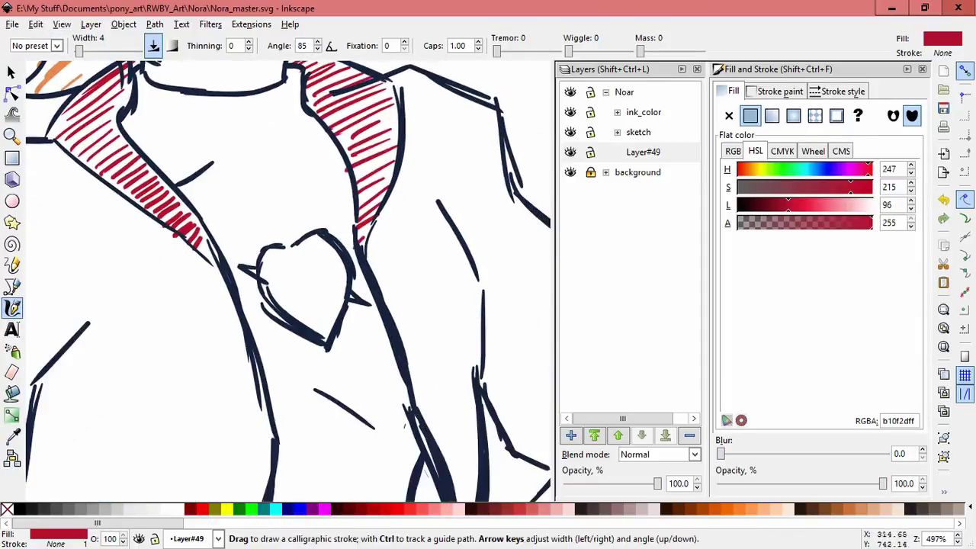
# - Pick the dark navy swatch, draw a short curved line rising from the chest heart's tip, and hide the Nora_s layer
pyautogui.scroll(-1, 381, 267)
pyautogui.hscroll(-5, 381, 267)
pyautogui.press('d')
pyautogui.scroll(3, 289, 282)
pyautogui.click(157, 224)
pyautogui.scroll(-4, 290, 282)
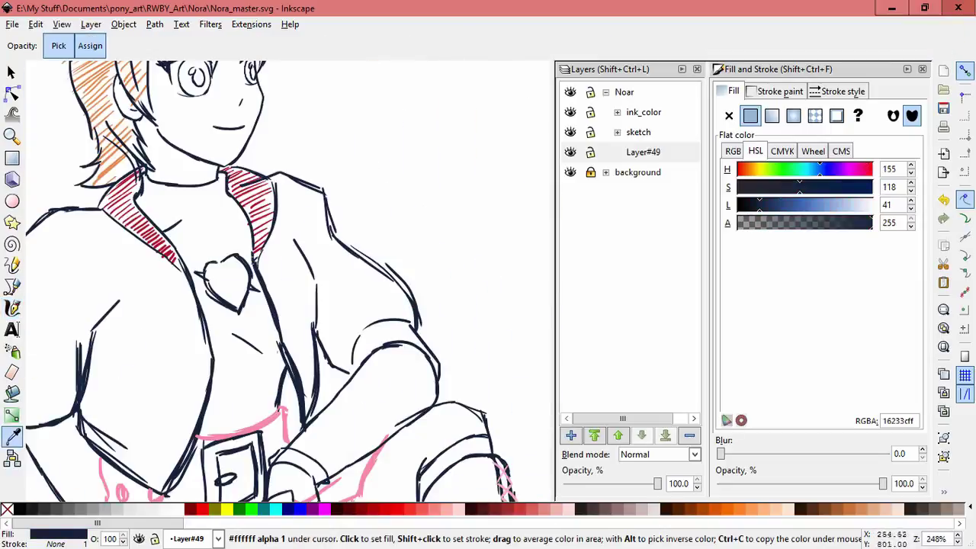
pyautogui.press('c')
pyautogui.keyDown('ctrl'); pyautogui.scroll(3, 240, 297); pyautogui.keyUp('ctrl')
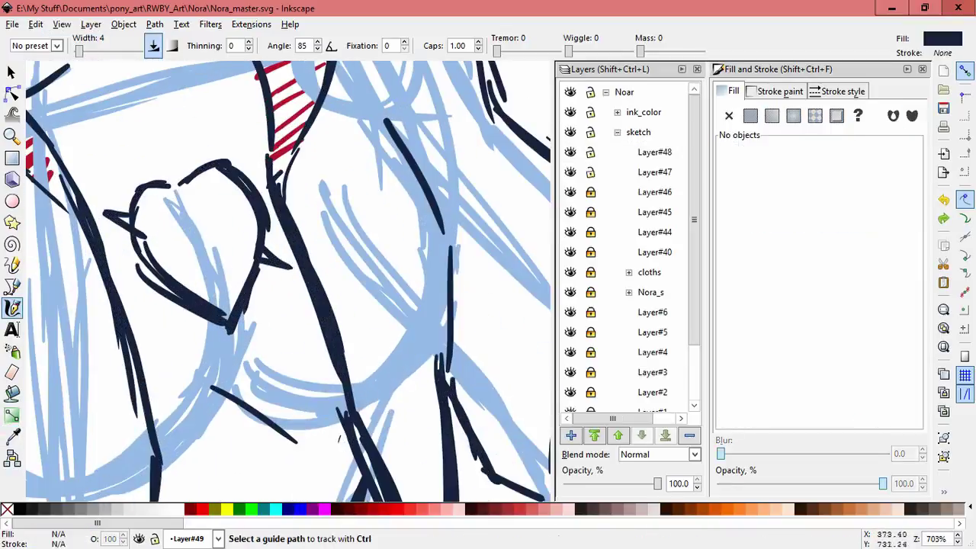
pyautogui.click(570, 292)
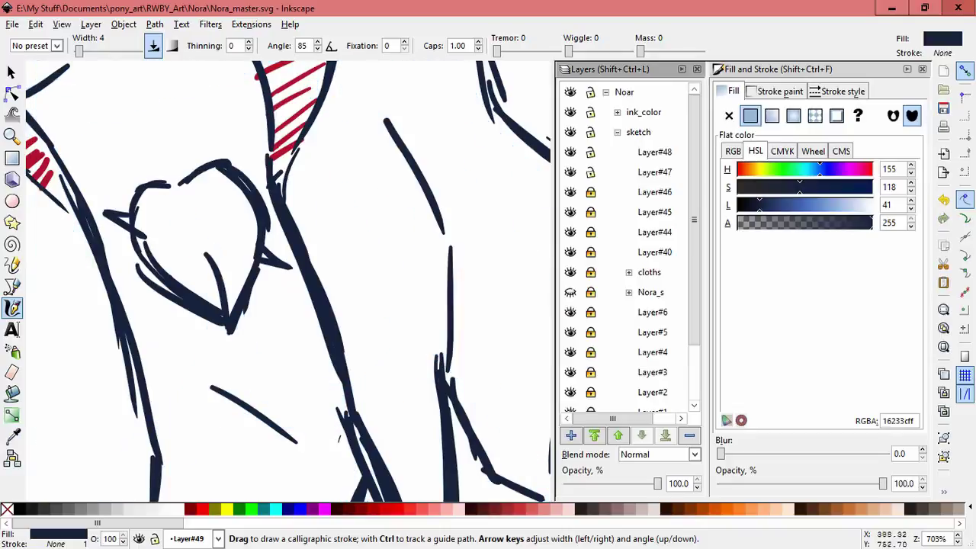
pyautogui.keyDown('ctrl'); pyautogui.scroll(-5, 352, 133); pyautogui.keyUp('ctrl')
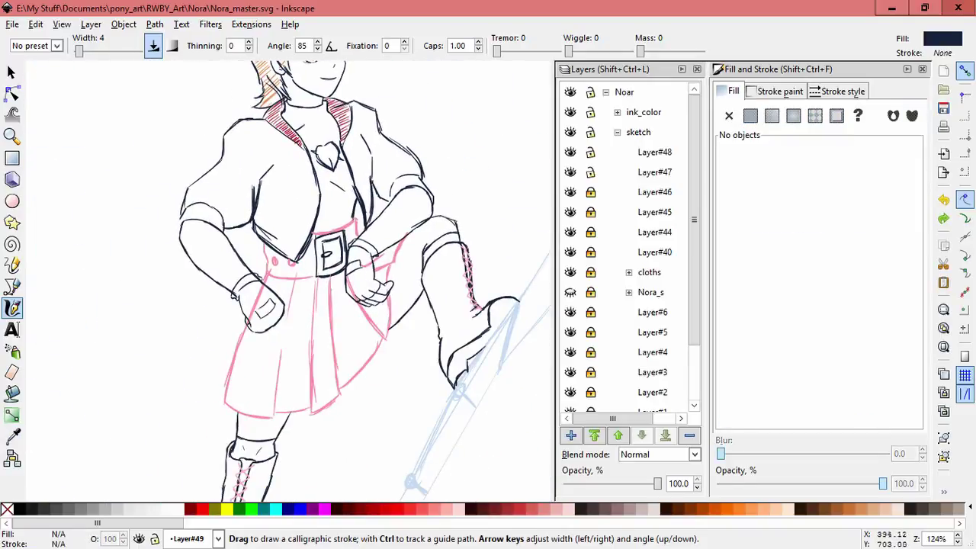
# - Pick the pink swatch colour and hatch the skirt's pleat beneath the hand on the hip
pyautogui.scroll(3, 289, 282)
pyautogui.press('d')
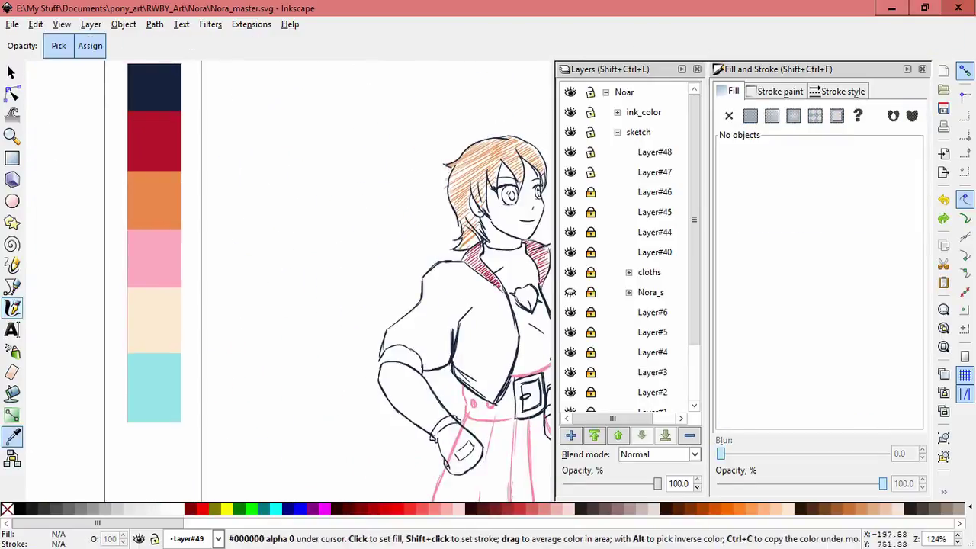
pyautogui.click(158, 255)
pyautogui.press('c')
pyautogui.keyDown('ctrl'); pyautogui.scroll(2, 290, 282); pyautogui.keyUp('ctrl')
pyautogui.scroll(-2, 290, 282)
pyautogui.moveTo(225, 229); pyautogui.dragTo(267, 196)
pyautogui.moveTo(156, 343); pyautogui.dragTo(244, 293)
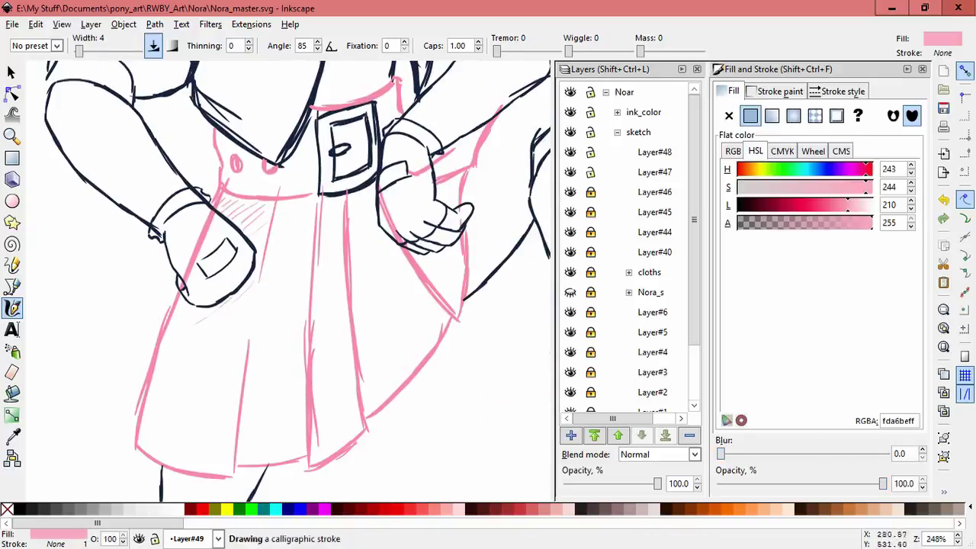
pyautogui.moveTo(152, 374); pyautogui.dragTo(240, 320)
pyautogui.moveTo(141, 430); pyautogui.dragTo(237, 359)
# - Hatch the skirt's remaining pleats in pink out to the edge beside the raised leg
pyautogui.moveTo(280, 220); pyautogui.dragTo(317, 198)
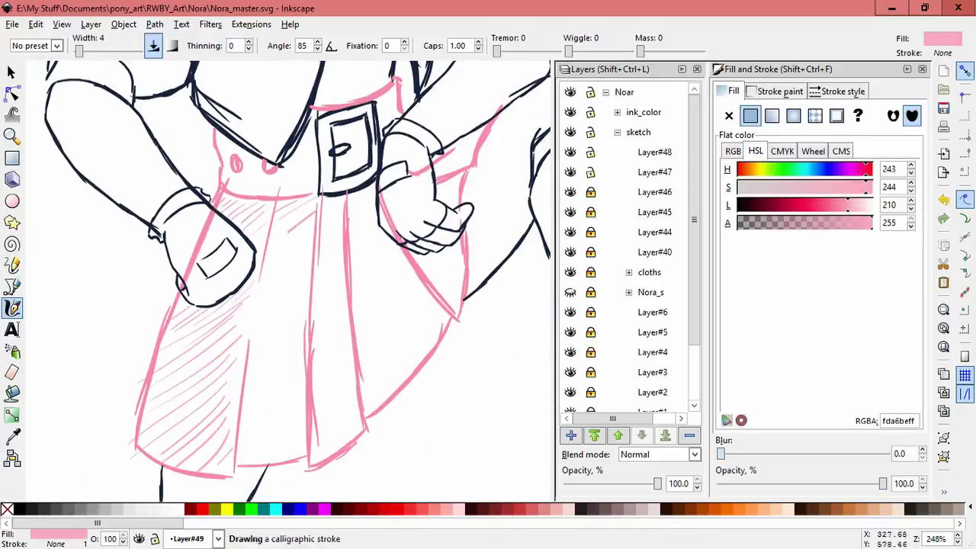
pyautogui.moveTo(263, 275); pyautogui.dragTo(306, 240)
pyautogui.moveTo(271, 283); pyautogui.dragTo(307, 251)
pyautogui.moveTo(253, 329); pyautogui.dragTo(309, 278)
pyautogui.moveTo(249, 359); pyautogui.dragTo(297, 303)
pyautogui.moveTo(243, 438); pyautogui.dragTo(299, 346)
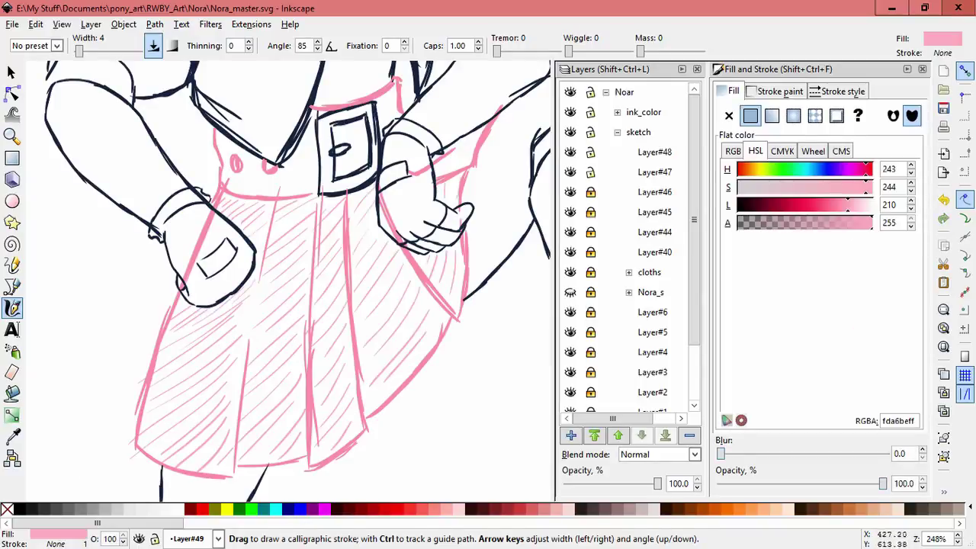
# - Hatch the skirt's waistband, the flap behind the hand and the inside of the belt buckle in pink
pyautogui.moveTo(440, 172); pyautogui.dragTo(473, 133)
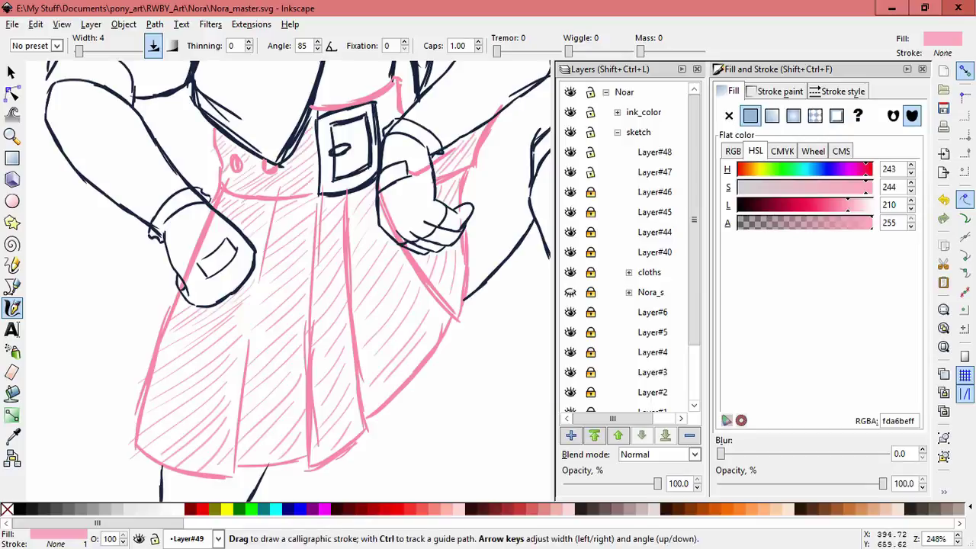
pyautogui.moveTo(333, 138); pyautogui.dragTo(348, 125)
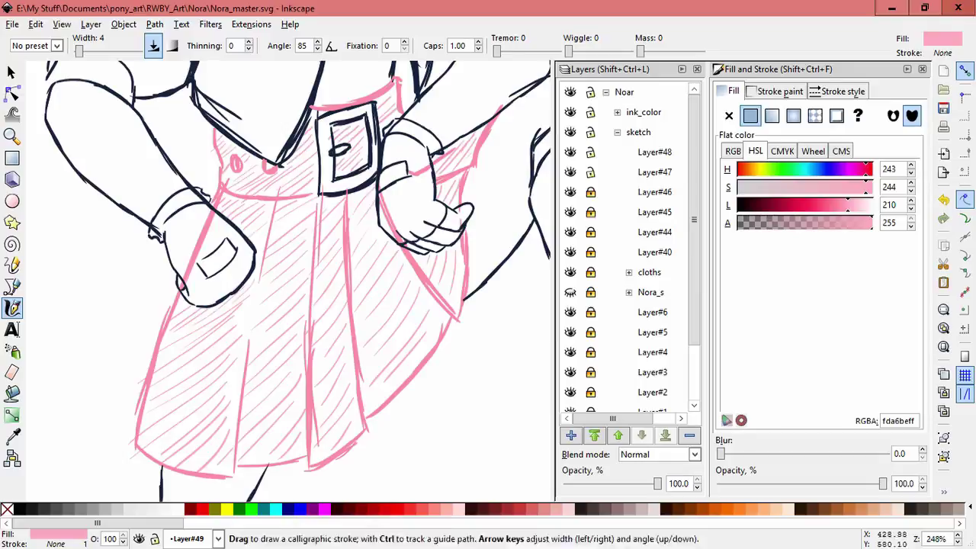
pyautogui.press('-')
pyautogui.press('-')
pyautogui.press('-')
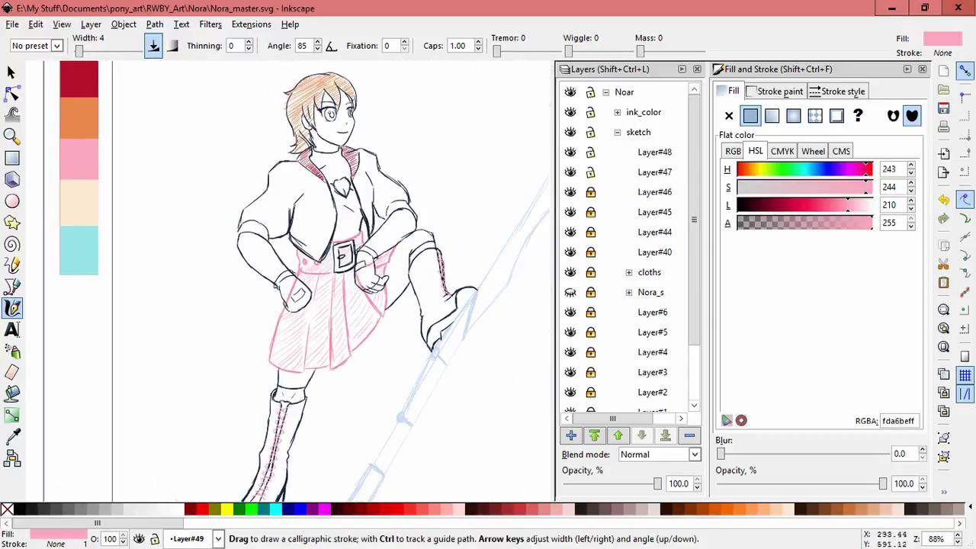
# - Pick the dark navy swatch and hatch the jacket shoulder and sleeve of the arm on the hip diagonally
pyautogui.press('d')
pyautogui.click(91, 131)
pyautogui.press('d')
pyautogui.press('`')
pyautogui.moveTo(245, 154); pyautogui.dragTo(272, 139)
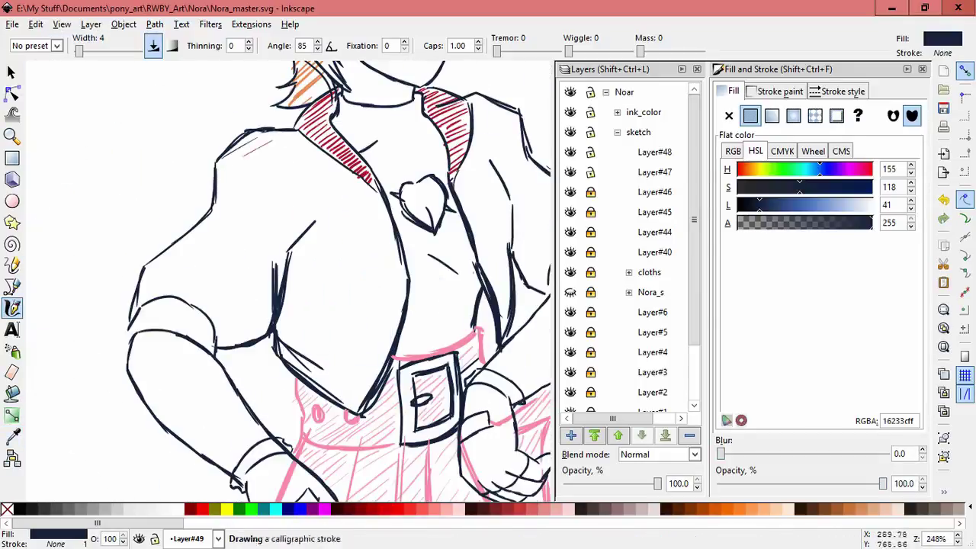
pyautogui.moveTo(221, 183); pyautogui.dragTo(297, 142)
pyautogui.moveTo(152, 267); pyautogui.dragTo(252, 222)
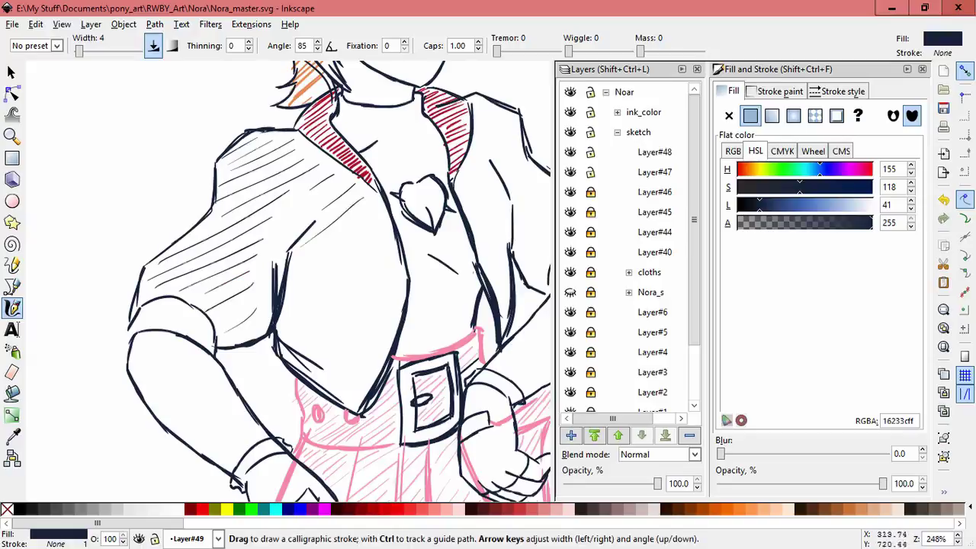
# - Hatch the opposite jacket front, shoulder and sleeve beside the raised leg with navy strokes
pyautogui.scroll(2, 288, 282)
pyautogui.hscroll(4, 288, 282)
pyautogui.moveTo(378, 179); pyautogui.dragTo(387, 225)
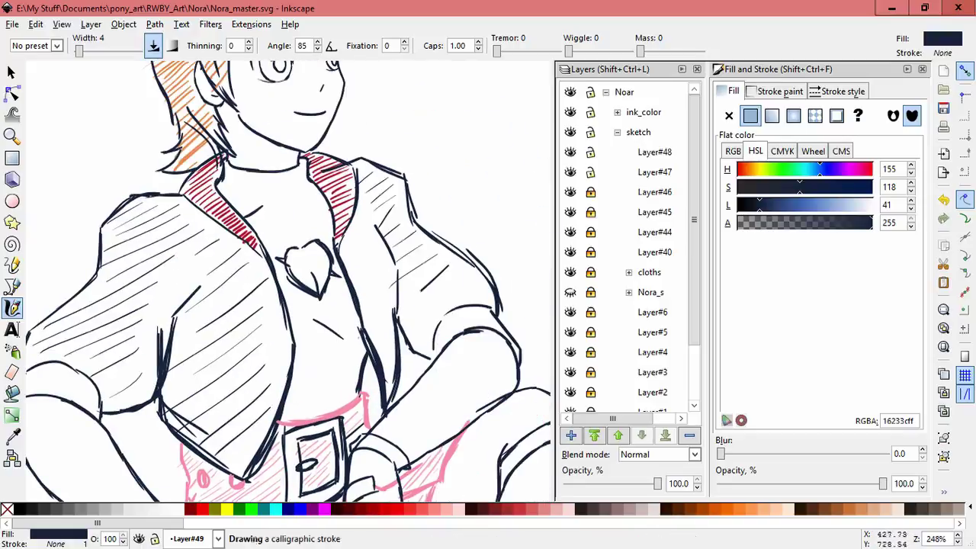
pyautogui.moveTo(392, 179); pyautogui.dragTo(403, 221)
pyautogui.moveTo(457, 265); pyautogui.dragTo(453, 308)
pyautogui.moveTo(475, 273); pyautogui.dragTo(473, 296)
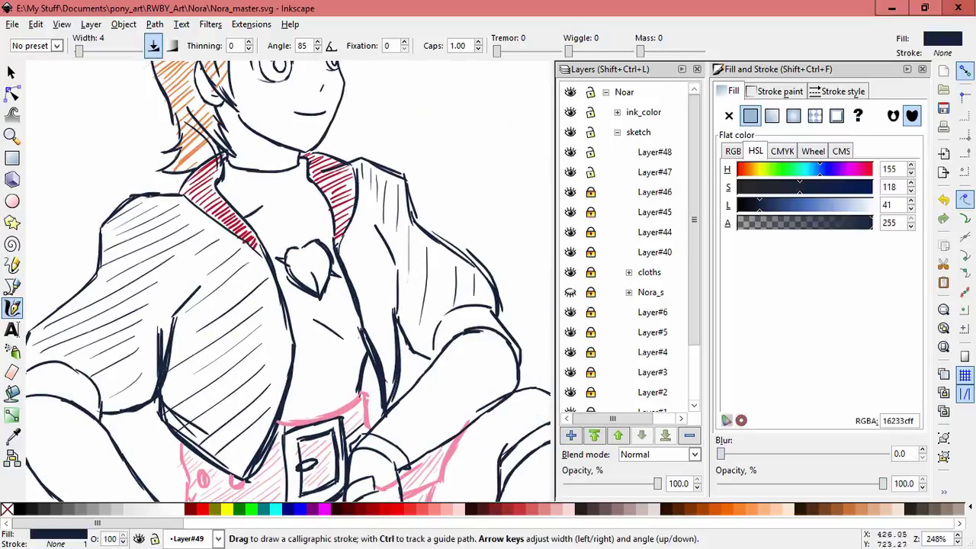
pyautogui.moveTo(366, 267); pyautogui.dragTo(389, 326)
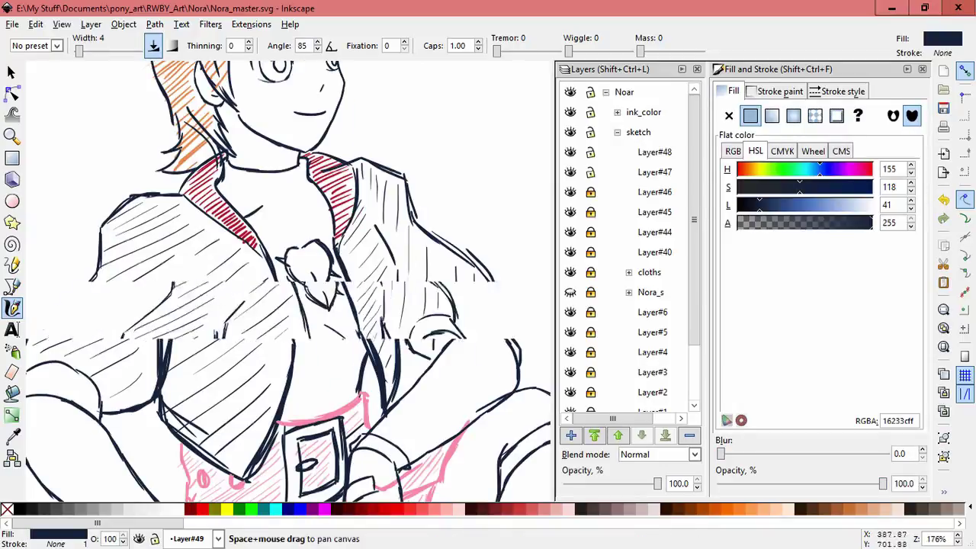
pyautogui.scroll(-2, 290, 282)
pyautogui.scroll(-1, 290, 282)
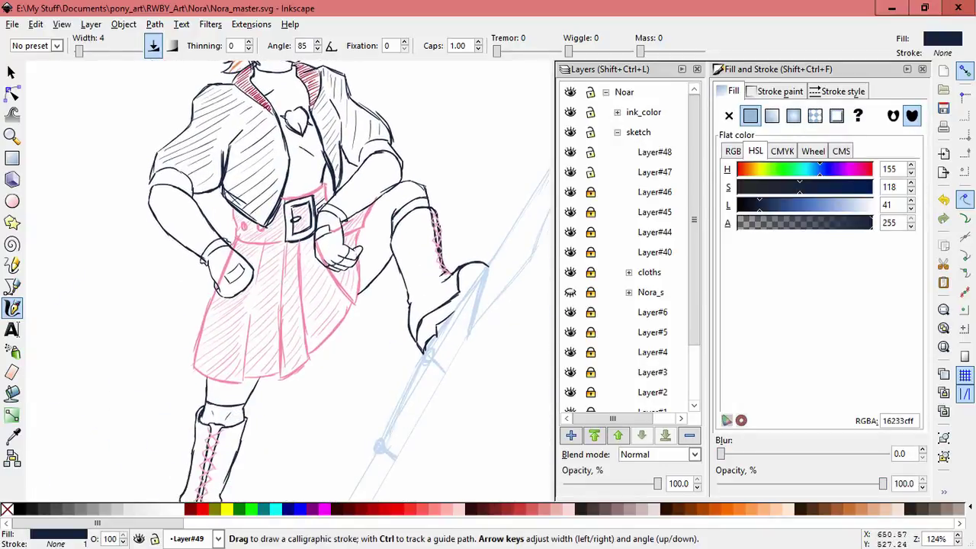
# - Expand the cloths layer group, unlock Layer#34 and switch to the Selector tool
pyautogui.click(654, 251)
pyautogui.click(628, 272)
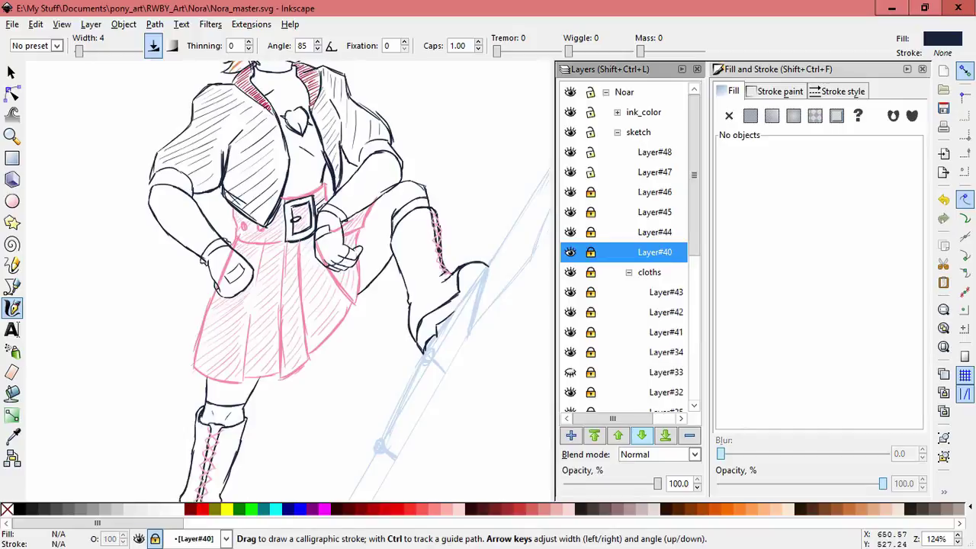
pyautogui.scroll(-5, 625, 252)
pyautogui.click(570, 183)
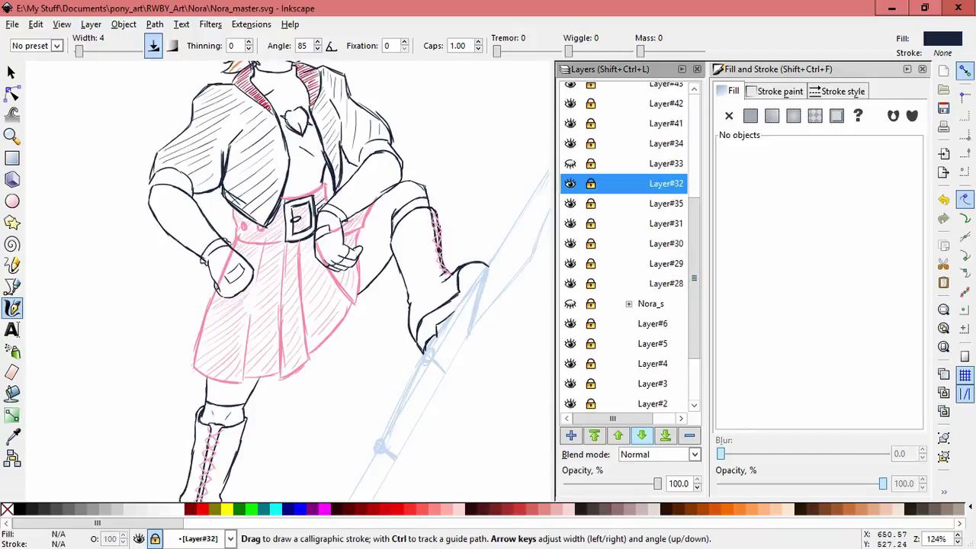
pyautogui.click(590, 143)
pyautogui.press('s')
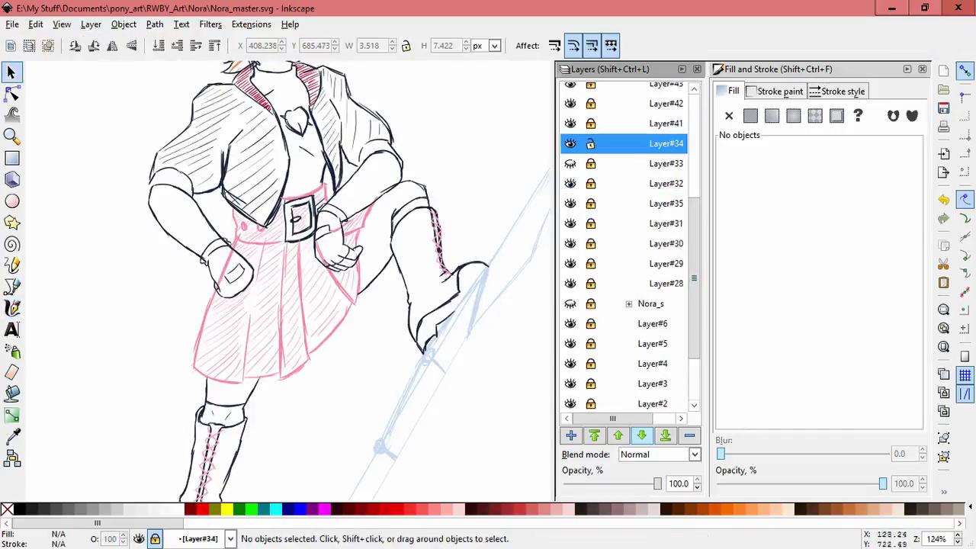
# - Lock Layer#47, Layer#48 and Layer#49, and check which strokes lie on the unlocked layers by selecting all objects
pyautogui.hotkey('ctrl', 'alt', 'a')
pyautogui.press('Escape')
pyautogui.scroll(-2, 625, 244)
pyautogui.hotkey('ctrl', 'alt', 'a')
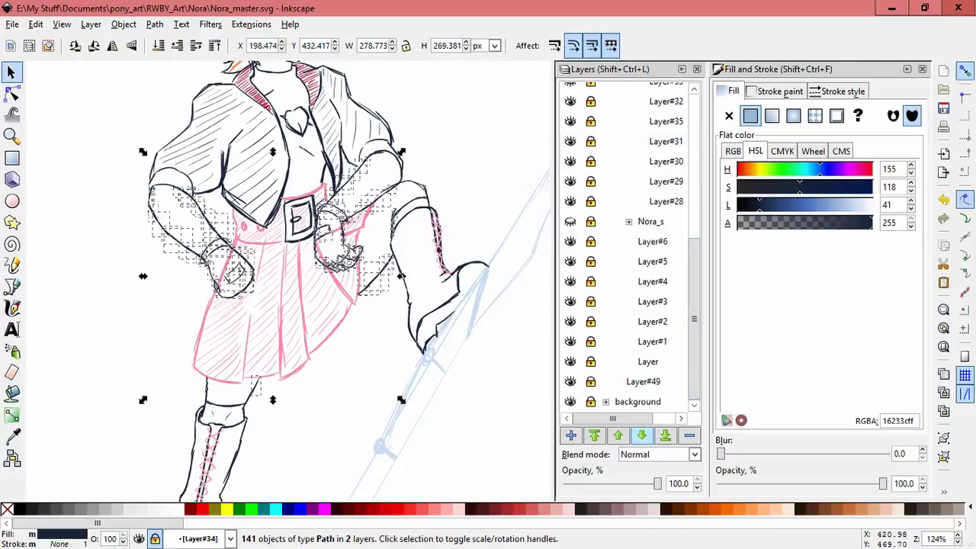
pyautogui.press('Escape')
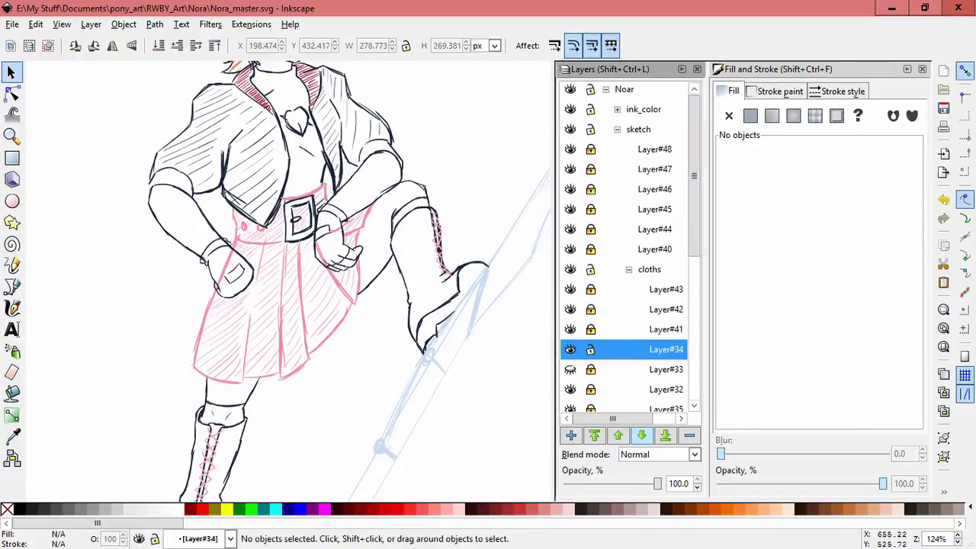
pyautogui.hotkey('ctrl', 'alt', 'a')
pyautogui.press('Escape')
pyautogui.hotkey('ctrl', 'alt', 'a')
pyautogui.press('Escape')
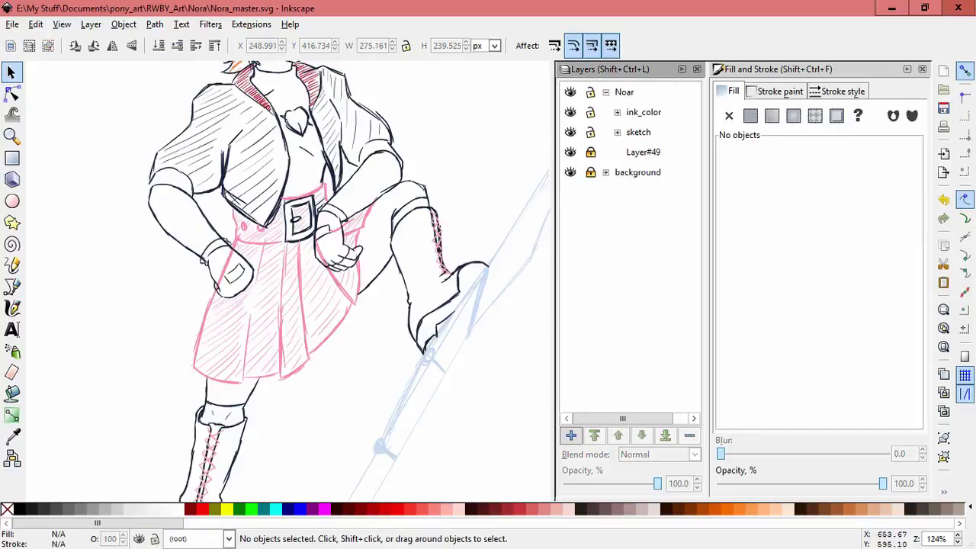
pyautogui.hotkey('ctrl', 'alt', 'a')
pyautogui.press('Escape')
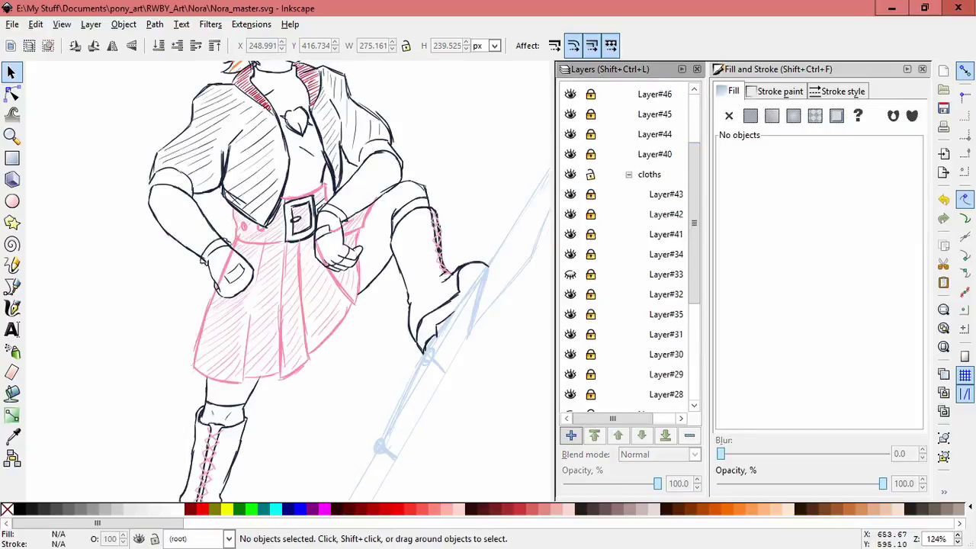
# - Select the pink skirt group on Layer#34 and switch to the Bezier pen
pyautogui.moveTo(404, 179)
pyautogui.mouseDown()
pyautogui.moveTo(141, 403)
pyautogui.moveTo(31, 405)
pyautogui.mouseUp()
pyautogui.press('b')
pyautogui.scroll(2, 206, 297)
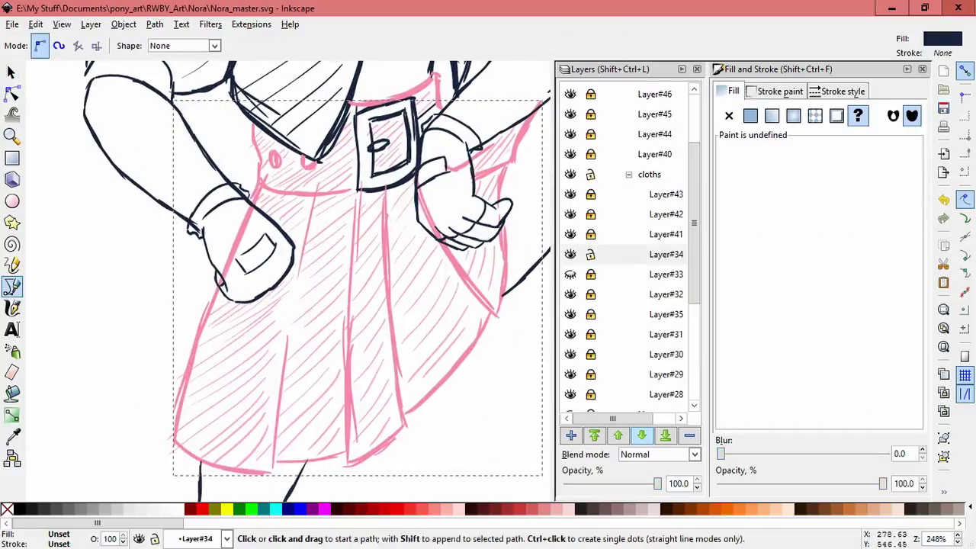
pyautogui.click(183, 305)
pyautogui.click(509, 390)
pyautogui.click(88, 492)
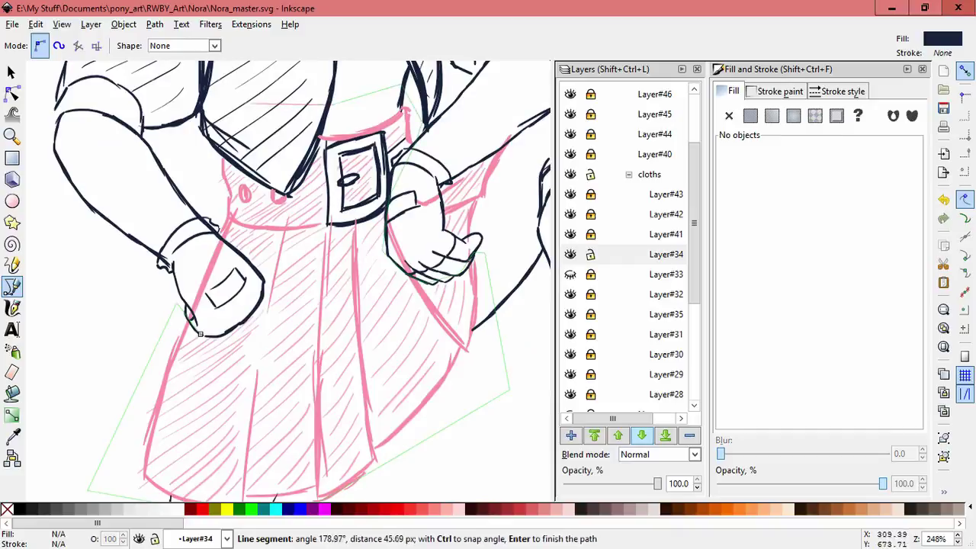
pyautogui.press('Escape')
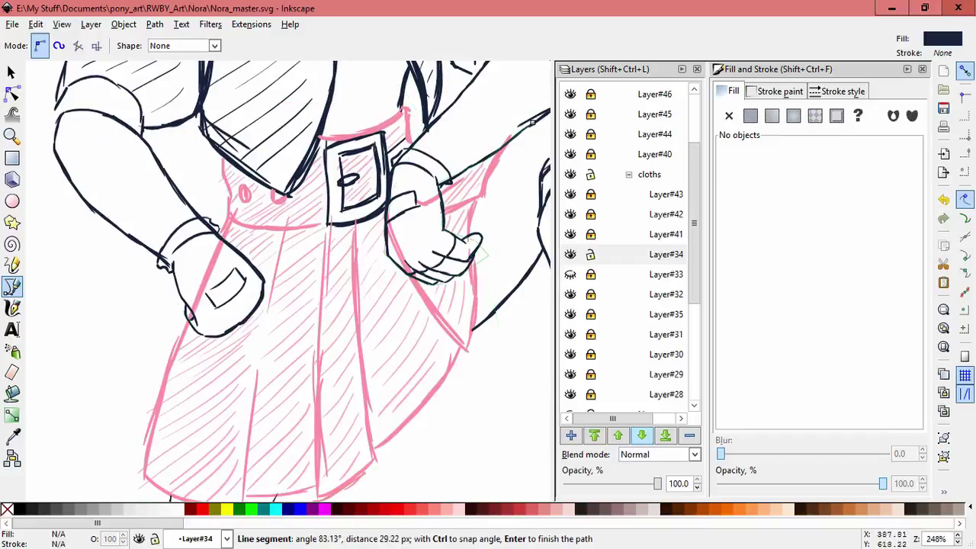
# - Trace a closed Bezier outline around the whole skirt that follows the edges of both hands and leaves them outside
pyautogui.click(393, 186)
pyautogui.click(417, 80)
pyautogui.click(329, 111)
pyautogui.click(220, 127)
pyautogui.click(206, 183)
pyautogui.click(227, 238)
pyautogui.click(229, 299)
pyautogui.click(186, 328)
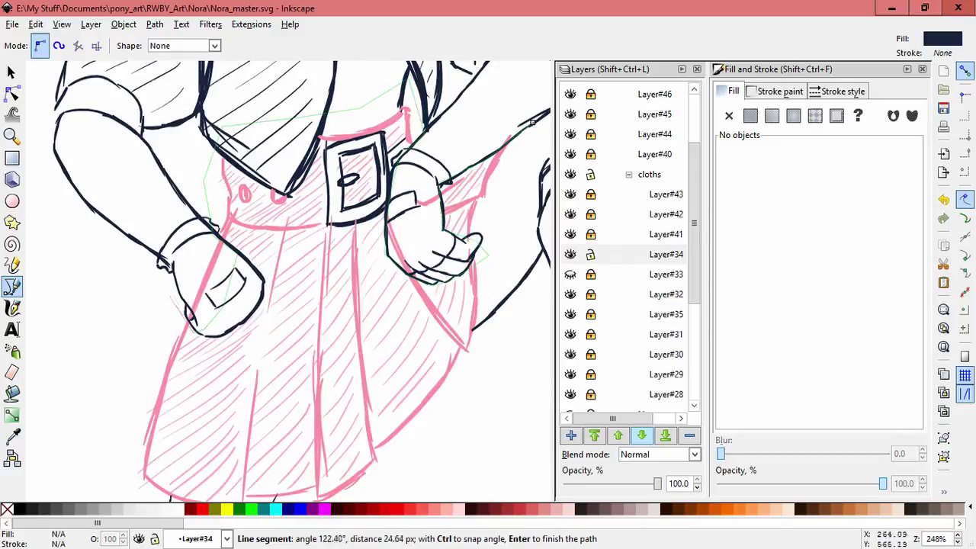
pyautogui.scroll(-2, 183, 321)
pyautogui.click(128, 332)
pyautogui.click(113, 431)
pyautogui.click(317, 482)
pyautogui.click(440, 412)
pyautogui.click(516, 309)
pyautogui.click(529, 204)
pyautogui.scroll(1, 525, 101)
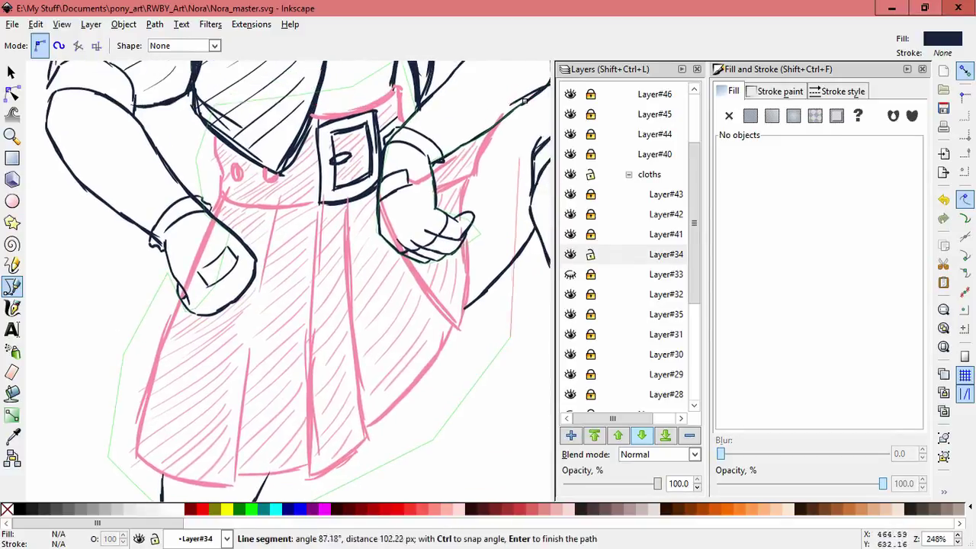
pyautogui.click(525, 100)
# - Clip the pink skirt group with the traced outline and fine-tune the clip nodes along the hand beside the raised leg
pyautogui.press('s')
pyautogui.hotkey('ctrl', 'shift', 'v')
pyautogui.hotkey('ctrl', 'a')
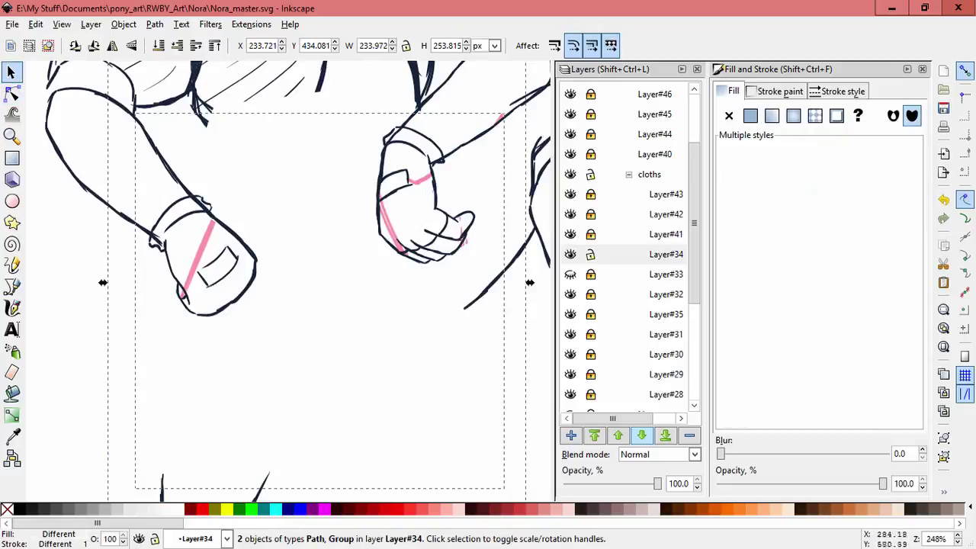
pyautogui.click(124, 24)
pyautogui.click(131, 96)
pyautogui.click(11, 93)
pyautogui.click(473, 223)
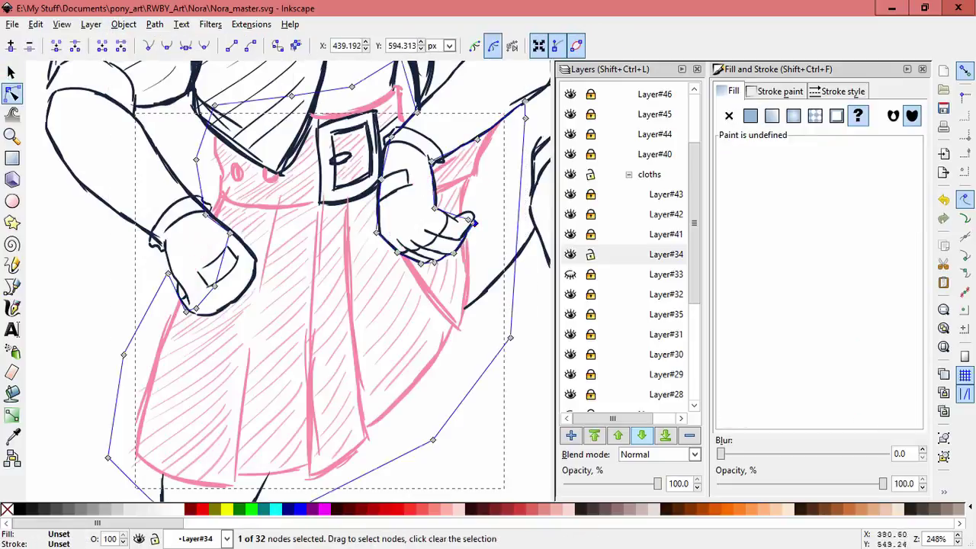
pyautogui.press('Escape')
pyautogui.press('space')
pyautogui.press('space')
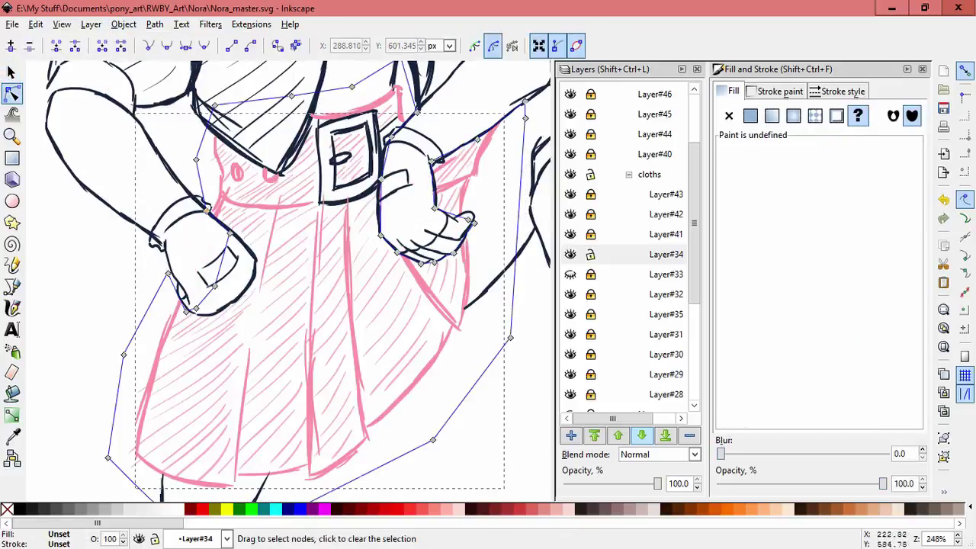
pyautogui.press('Escape')
# - Pick the light pink swatch for the Calligraphy tool and make sure Layer#49 is unlocked for drawing
pyautogui.press('-')
pyautogui.press('-')
pyautogui.press('-')
pyautogui.press('c')
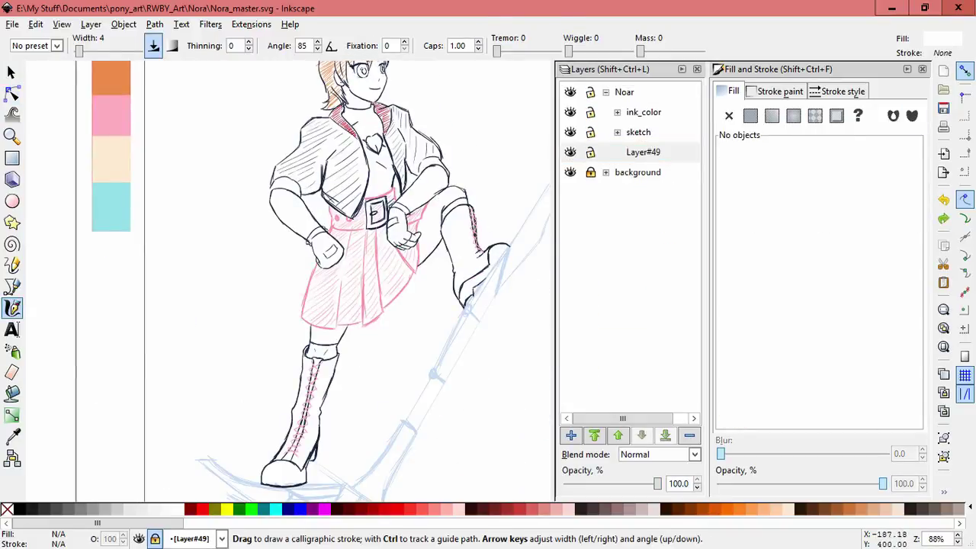
pyautogui.press('d')
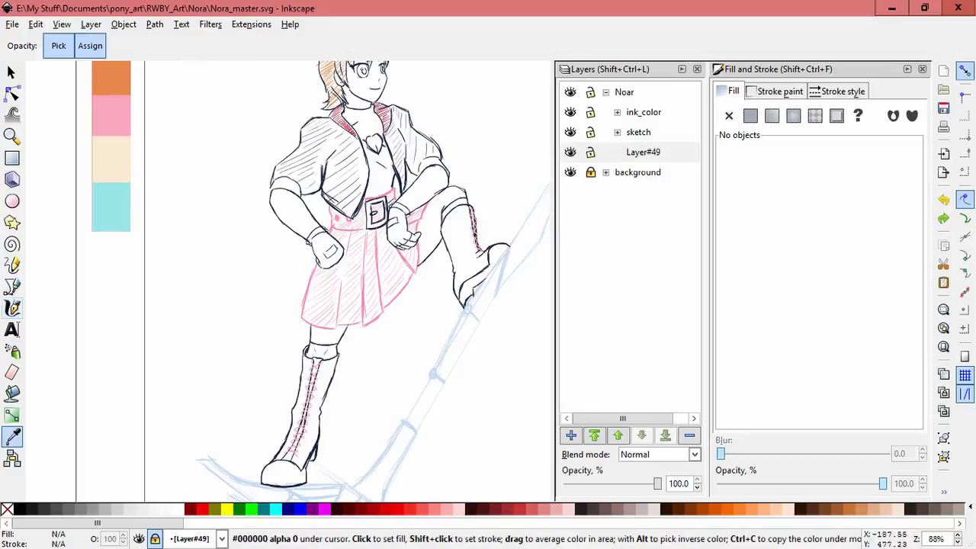
pyautogui.press('c')
pyautogui.click(590, 152)
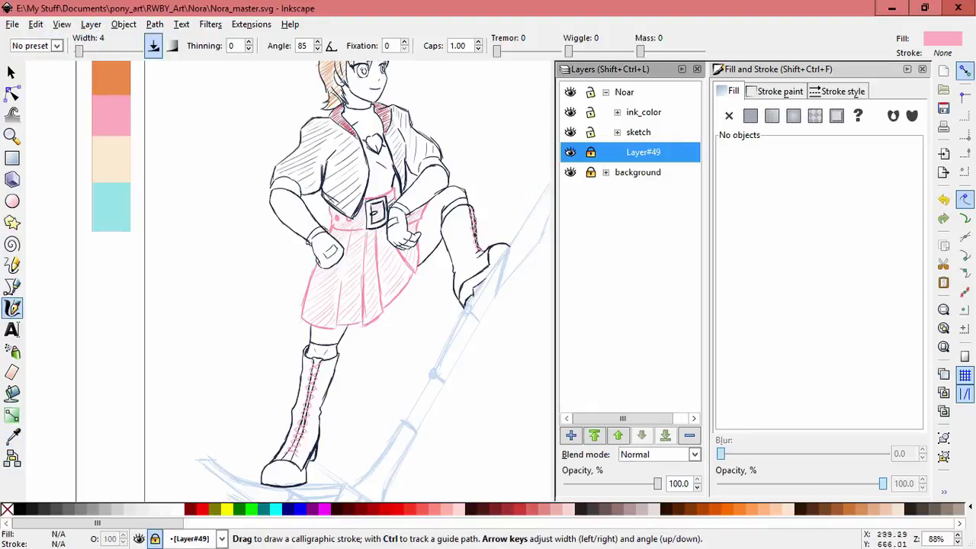
pyautogui.click(590, 151)
# - Hatch the cuff and back of the glove on the hip-side hand with light pink strokes
pyautogui.scroll(4, 336, 254)
pyautogui.moveTo(261, 137); pyautogui.dragTo(283, 137)
pyautogui.moveTo(233, 182); pyautogui.dragTo(218, 190)
pyautogui.moveTo(248, 137); pyautogui.dragTo(217, 191)
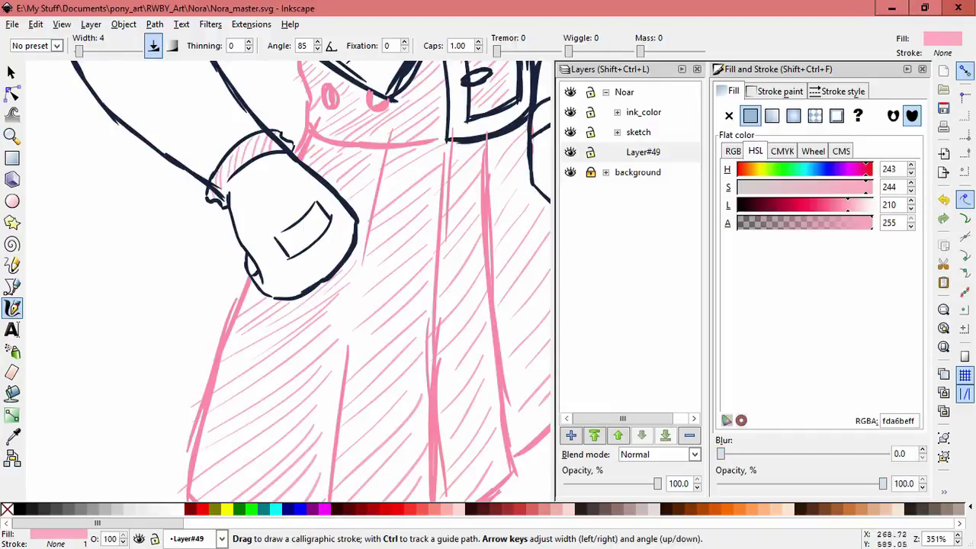
pyautogui.moveTo(257, 163)
pyautogui.mouseDown()
pyautogui.moveTo(239, 203)
pyautogui.moveTo(306, 174)
pyautogui.mouseUp()
pyautogui.moveTo(234, 212); pyautogui.dragTo(311, 194)
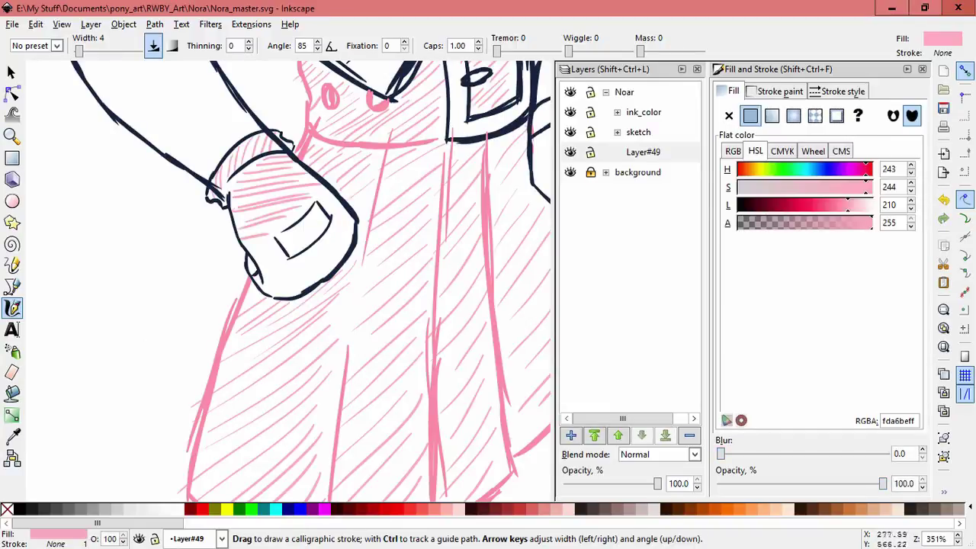
pyautogui.moveTo(249, 245); pyautogui.dragTo(271, 241)
pyautogui.moveTo(263, 268); pyautogui.dragTo(350, 239)
# - Hatch the cuff, palm and finger bases of the other glove beside the belt buckle with light pink strokes
pyautogui.scroll(-5, 288, 281)
pyautogui.scroll(1, 288, 282)
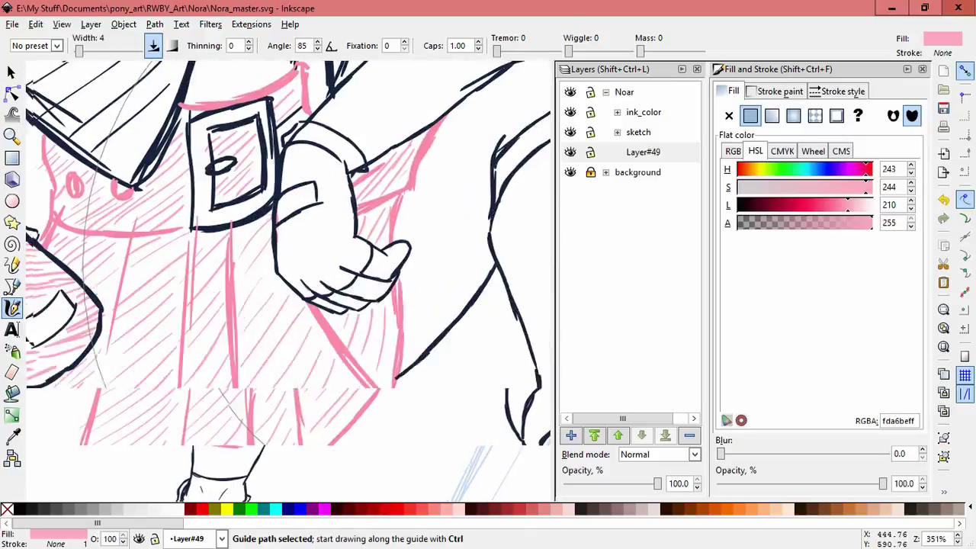
pyautogui.moveTo(317, 176); pyautogui.dragTo(365, 162)
pyautogui.moveTo(343, 192); pyautogui.dragTo(371, 180)
pyautogui.moveTo(260, 180); pyautogui.dragTo(308, 162)
pyautogui.moveTo(256, 205)
pyautogui.mouseDown()
pyautogui.moveTo(331, 184)
pyautogui.moveTo(330, 196)
pyautogui.mouseUp()
pyautogui.moveTo(301, 222); pyautogui.dragTo(346, 210)
pyautogui.moveTo(269, 270); pyautogui.dragTo(352, 236)
pyautogui.moveTo(252, 308); pyautogui.dragTo(355, 276)
pyautogui.moveTo(250, 328); pyautogui.dragTo(334, 312)
pyautogui.moveTo(248, 320); pyautogui.dragTo(329, 302)
pyautogui.moveTo(260, 347)
pyautogui.mouseDown()
pyautogui.moveTo(323, 334)
pyautogui.moveTo(369, 298)
pyautogui.mouseUp()
pyautogui.moveTo(341, 334); pyautogui.dragTo(377, 308)
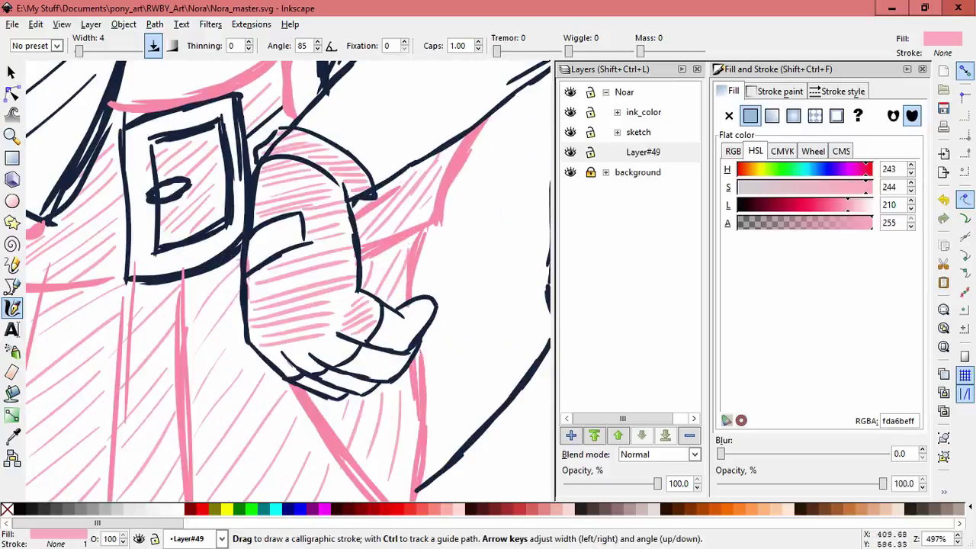
pyautogui.moveTo(310, 355); pyautogui.dragTo(346, 338)
pyautogui.moveTo(293, 371); pyautogui.dragTo(317, 355)
# - Hatch the folded boot cuff of the standing leg with light pink strokes
pyautogui.scroll(-1, 381, 319)
pyautogui.scroll(-4, 381, 319)
pyautogui.scroll(-1, 381, 319)
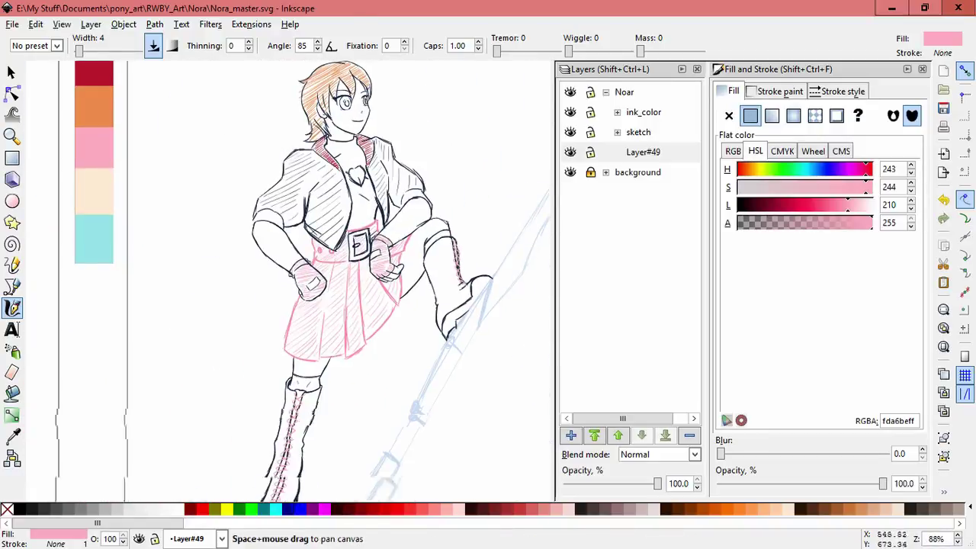
pyautogui.scroll(5, 311, 386)
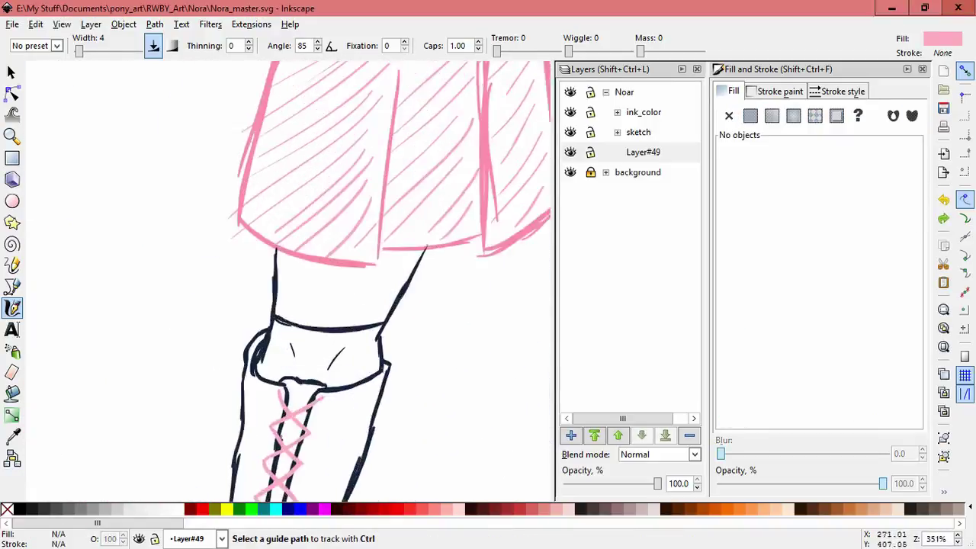
pyautogui.moveTo(267, 368)
pyautogui.mouseDown()
pyautogui.moveTo(335, 326)
pyautogui.moveTo(347, 330)
pyautogui.mouseUp()
pyautogui.moveTo(283, 391); pyautogui.dragTo(400, 337)
# - Hatch the boot cuff of the raised leg with light pink strokes and save the drawing
pyautogui.scroll(-3, 343, 359)
pyautogui.scroll(2, 381, 229)
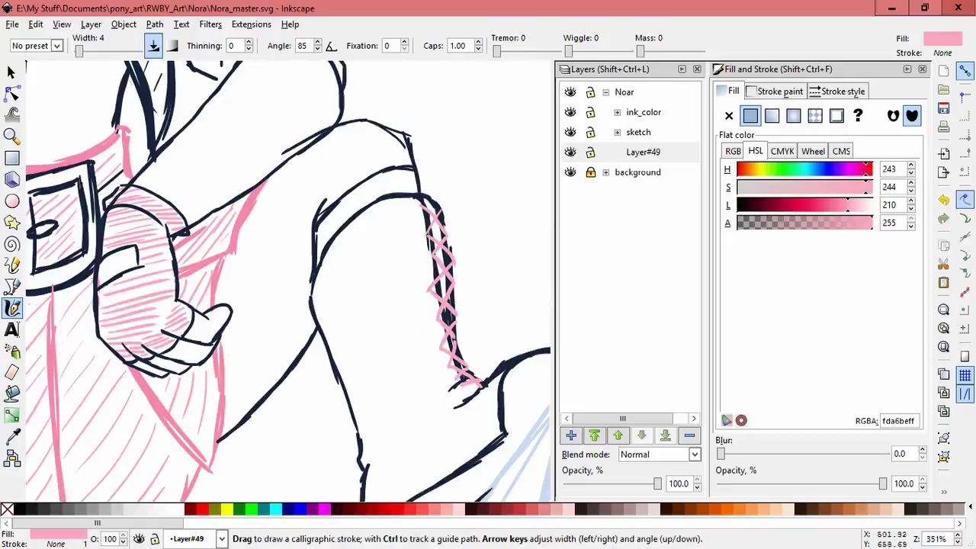
pyautogui.moveTo(375, 181); pyautogui.dragTo(411, 171)
pyautogui.moveTo(369, 192); pyautogui.dragTo(401, 178)
pyautogui.moveTo(334, 233)
pyautogui.mouseDown()
pyautogui.moveTo(381, 175)
pyautogui.moveTo(409, 172)
pyautogui.mouseUp()
pyautogui.press('5')
pyautogui.hotkey('ctrl', 's')
# - Pick the pale teal swatch and hatch the irises of both eyes
pyautogui.press('d')
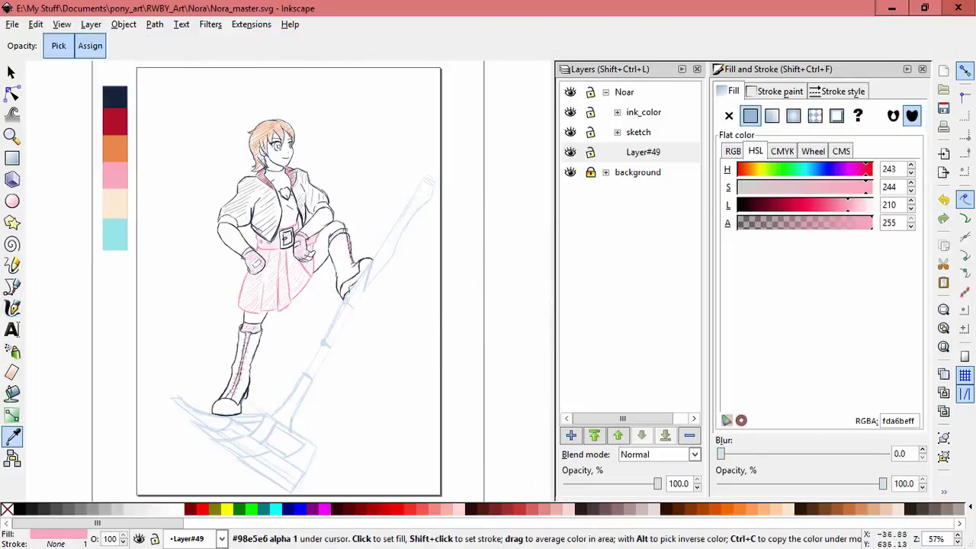
pyautogui.click(114, 232)
pyautogui.press('d')
pyautogui.scroll(7, 279, 148)
pyautogui.moveTo(154, 119); pyautogui.dragTo(204, 96)
pyautogui.moveTo(167, 178); pyautogui.dragTo(191, 157)
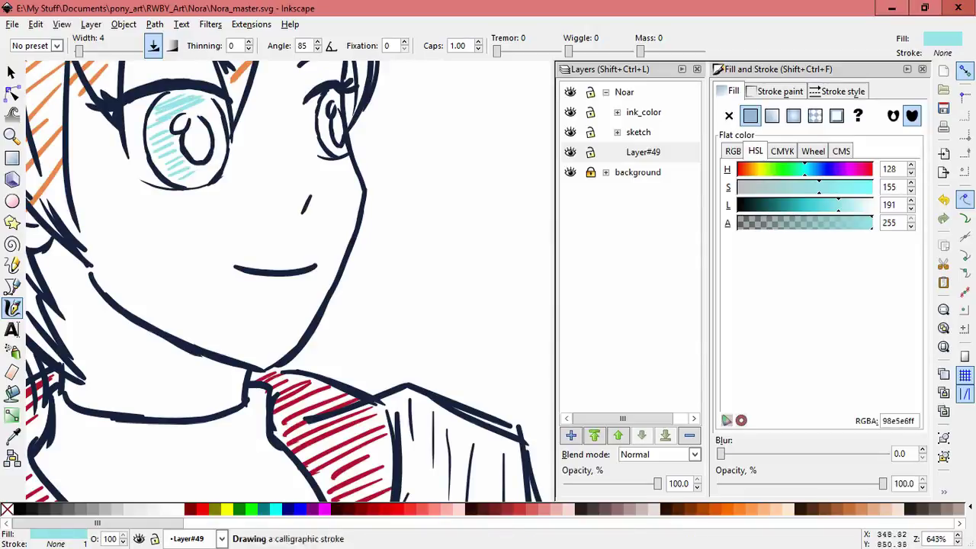
pyautogui.moveTo(189, 114); pyautogui.dragTo(213, 101)
pyautogui.moveTo(150, 133); pyautogui.dragTo(172, 120)
pyautogui.moveTo(158, 147)
pyautogui.mouseDown()
pyautogui.moveTo(180, 136)
pyautogui.moveTo(182, 153)
pyautogui.mouseUp()
pyautogui.moveTo(204, 116); pyautogui.dragTo(218, 110)
pyautogui.moveTo(215, 148); pyautogui.dragTo(224, 127)
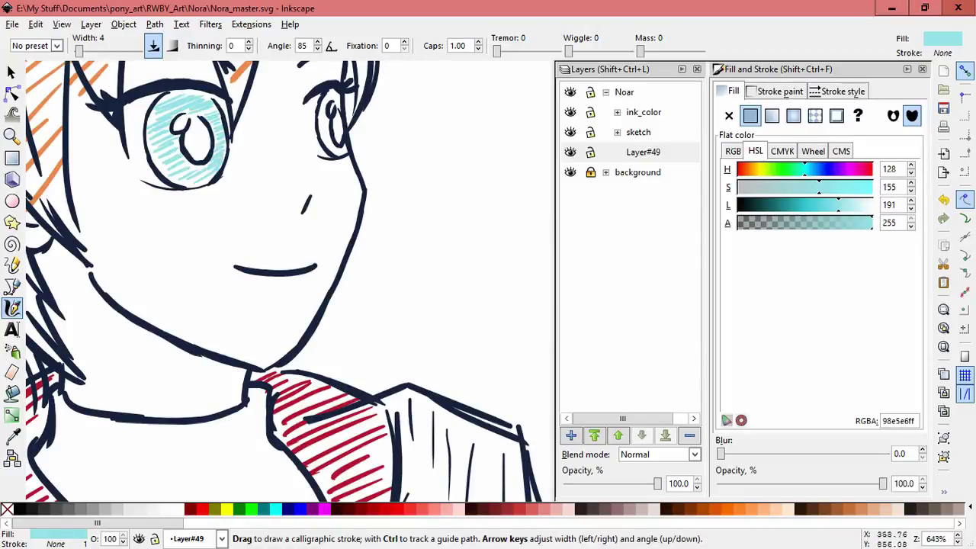
pyautogui.moveTo(320, 133); pyautogui.dragTo(328, 111)
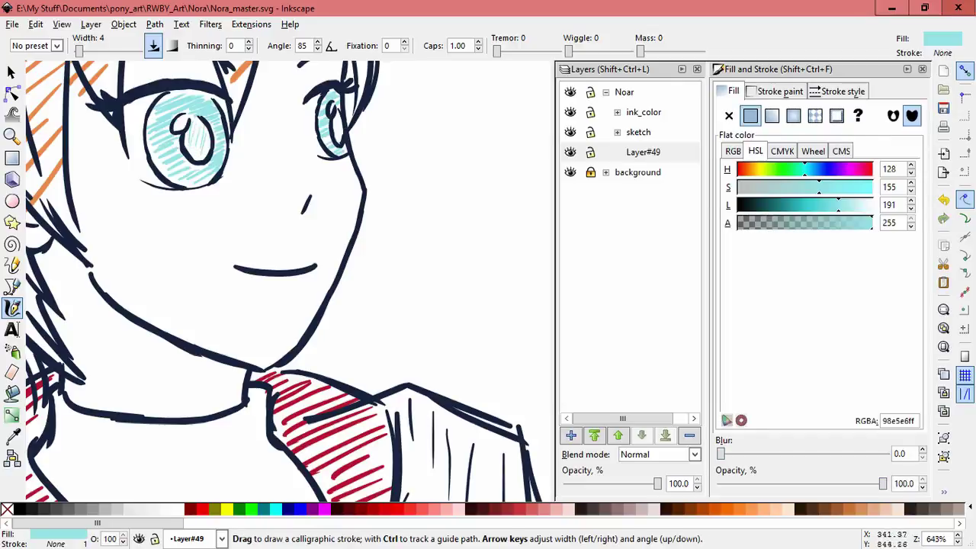
pyautogui.scroll(-6, 289, 283)
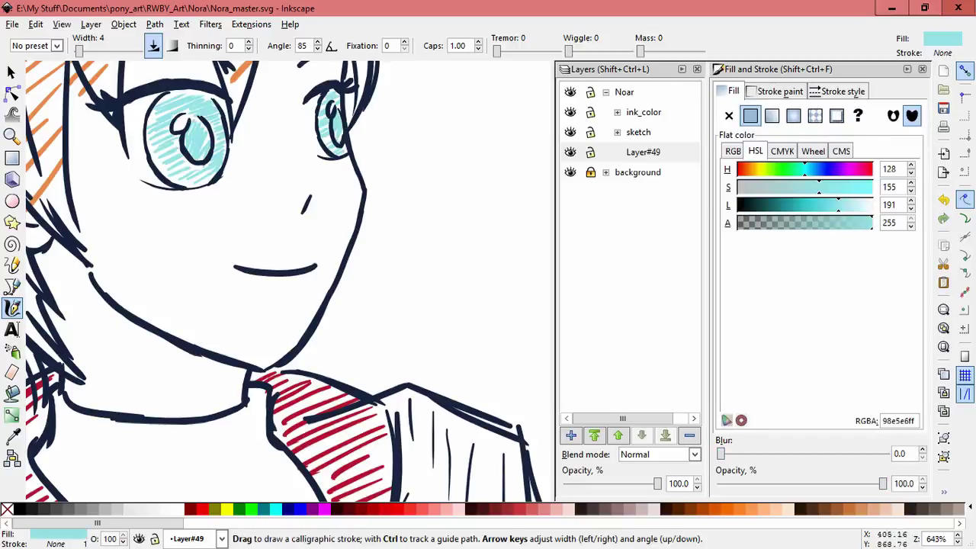
pyautogui.press('z')
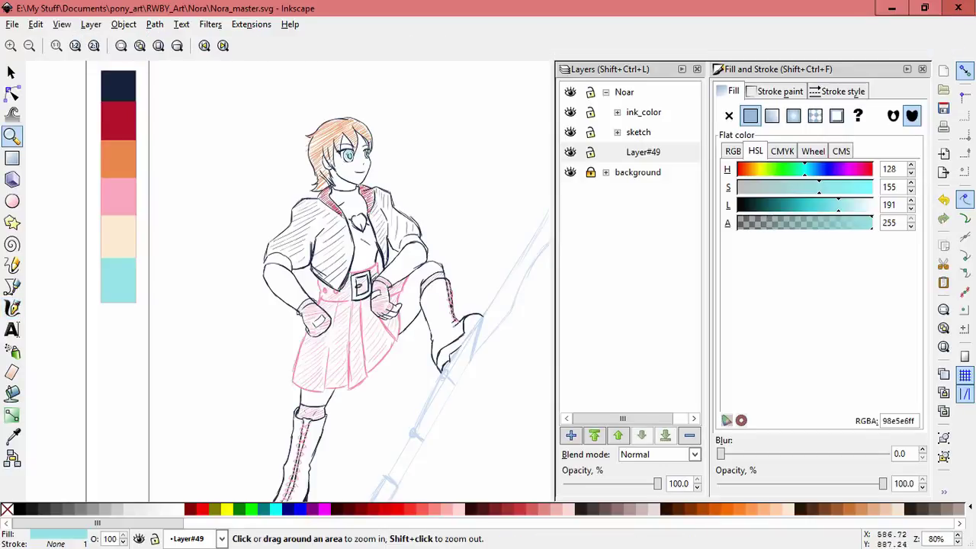
pyautogui.press('5')
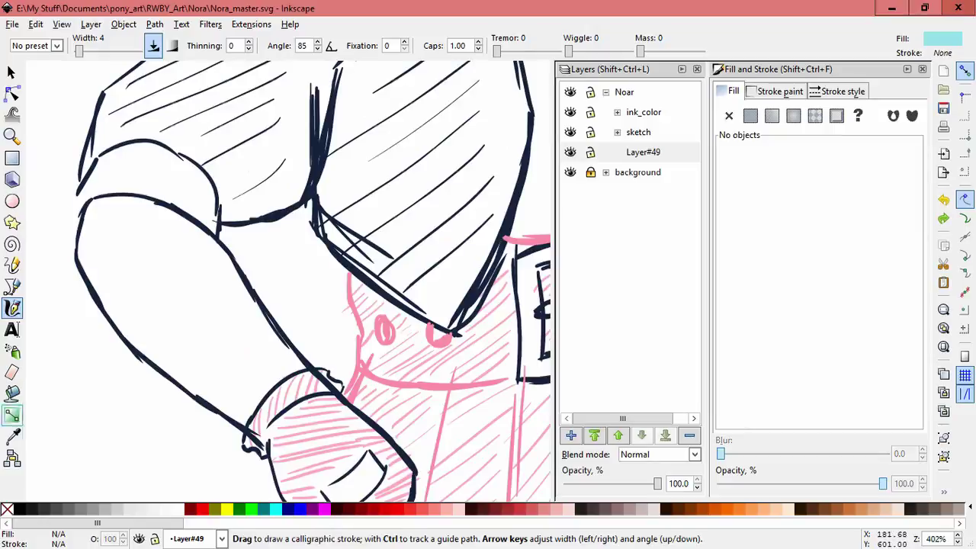
# - Pick the deeper skirt pink (fc85a6) and hatch the jacket sleeve cuff of the arm on the hip
pyautogui.press('d')
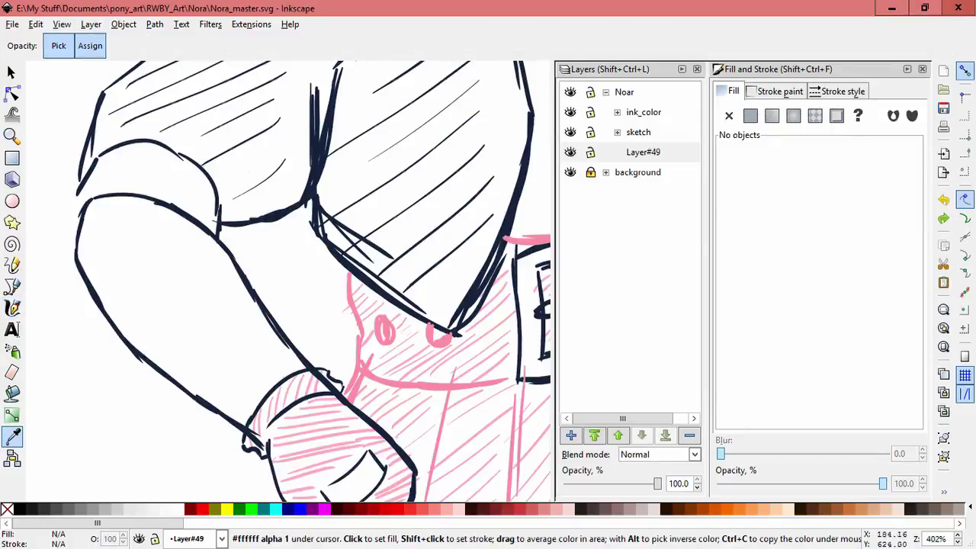
pyautogui.press('d')
pyautogui.moveTo(80, 212)
pyautogui.mouseDown()
pyautogui.moveTo(93, 177)
pyautogui.moveTo(156, 145)
pyautogui.mouseUp()
pyautogui.moveTo(151, 191); pyautogui.dragTo(191, 163)
pyautogui.moveTo(162, 196); pyautogui.dragTo(198, 172)
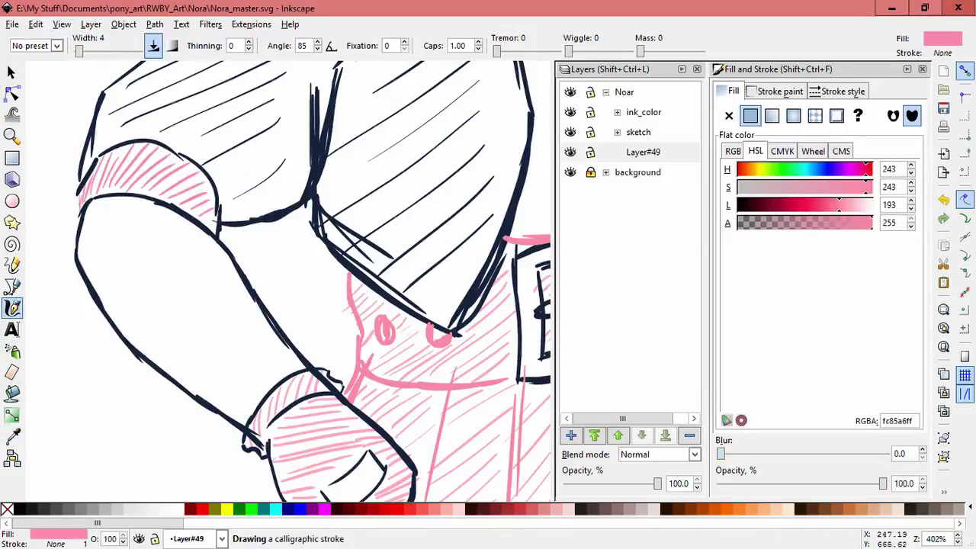
# - Hatch the opposite jacket sleeve cuff with the same deeper pink strokes
pyautogui.hscroll(10, 288, 281)
pyautogui.moveTo(277, 271); pyautogui.dragTo(284, 245)
pyautogui.moveTo(284, 255); pyautogui.dragTo(290, 223)
pyautogui.moveTo(295, 242); pyautogui.dragTo(306, 199)
pyautogui.moveTo(313, 231); pyautogui.dragTo(323, 191)
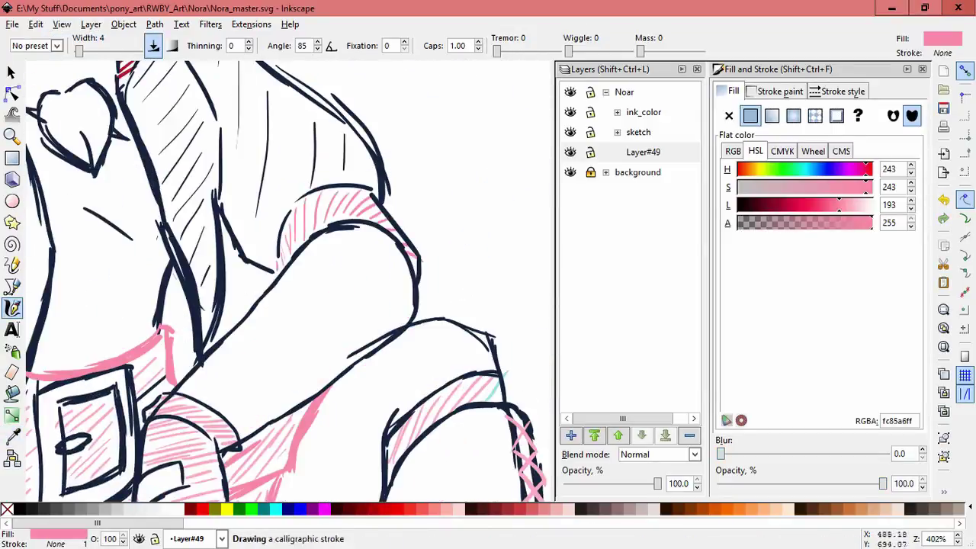
# - Draw a double pink stripe down the jacket shoulder and sleeve of the arm on the hip
pyautogui.scroll(-4, 290, 305)
pyautogui.scroll(3, 255, 374)
pyautogui.moveTo(117, 162)
pyautogui.mouseDown()
pyautogui.moveTo(164, 124)
pyautogui.moveTo(116, 197)
pyautogui.mouseUp()
pyautogui.scroll(-1, 289, 282)
pyautogui.hscroll(-2, 290, 282)
pyautogui.moveTo(162, 169); pyautogui.dragTo(119, 215)
pyautogui.moveTo(126, 210)
pyautogui.mouseDown()
pyautogui.moveTo(94, 266)
pyautogui.moveTo(75, 268)
pyautogui.mouseUp()
pyautogui.moveTo(149, 168); pyautogui.dragTo(76, 239)
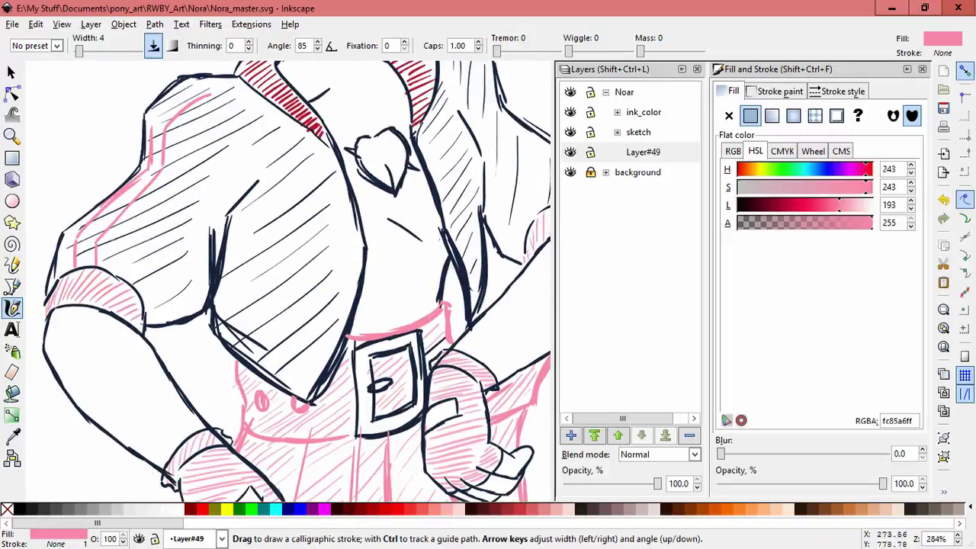
# - Add a new layer above Layer#49
pyautogui.scroll(-3, 242, 244)
pyautogui.hotkey('ctrl', 'shift', 'n')
pyautogui.press('Return')
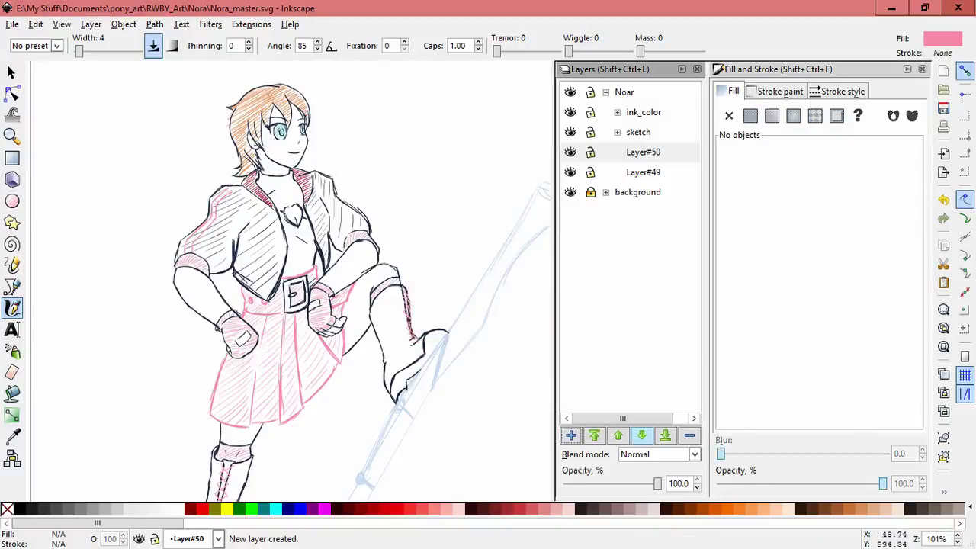
pyautogui.hotkey('ctrl', 'shift', 'n')
pyautogui.press('Escape')
# - Pick the dark navy and draw the curved armhole seam on the jacket shoulder of the hip-side arm
pyautogui.scroll(2, 290, 290)
pyautogui.hscroll(-4, 290, 289)
pyautogui.scroll(4, 398, 279)
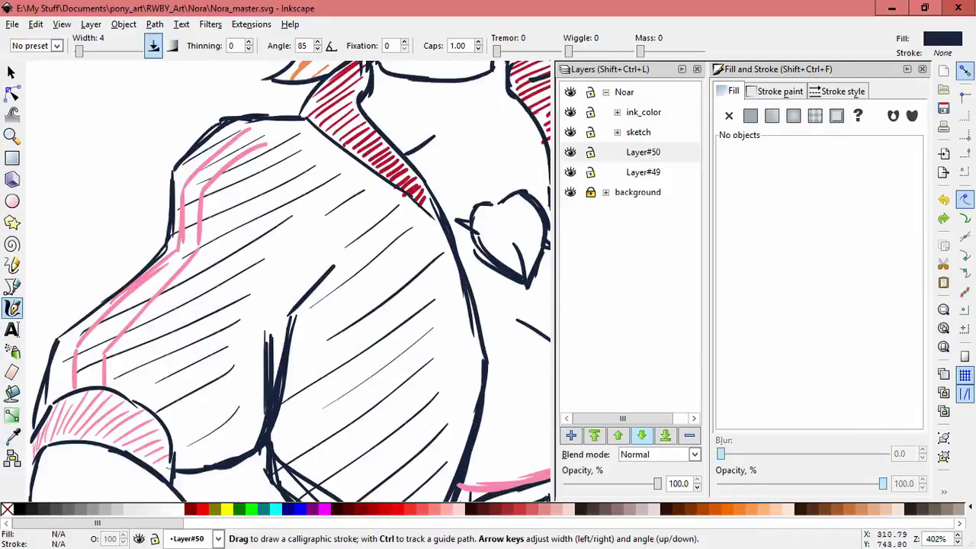
pyautogui.moveTo(317, 214); pyautogui.dragTo(328, 264)
pyautogui.moveTo(255, 123); pyautogui.dragTo(309, 167)
pyautogui.hscroll(4, 290, 282)
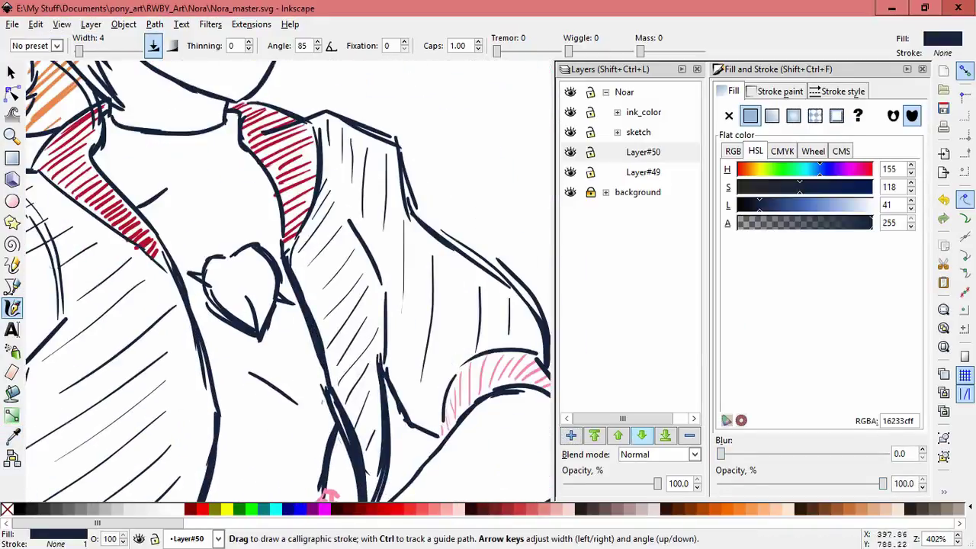
pyautogui.scroll(-4, 290, 282)
pyautogui.scroll(-2, 148, 76)
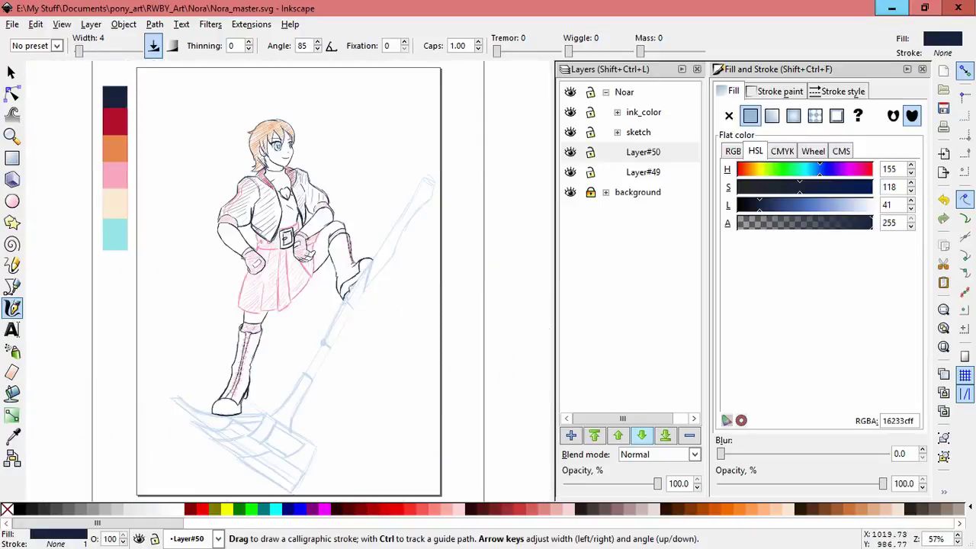
# - Hatch the toe cap of the standing leg's boot diagonally with navy strokes
pyautogui.scroll(6, 226, 416)
pyautogui.moveTo(91, 256); pyautogui.dragTo(163, 209)
pyautogui.moveTo(76, 283); pyautogui.dragTo(206, 213)
pyautogui.moveTo(75, 305); pyautogui.dragTo(229, 221)
pyautogui.moveTo(80, 324)
pyautogui.mouseDown()
pyautogui.moveTo(252, 229)
pyautogui.moveTo(269, 240)
pyautogui.mouseUp()
pyautogui.moveTo(116, 340); pyautogui.dragTo(299, 262)
pyautogui.moveTo(186, 340); pyautogui.dragTo(303, 307)
pyautogui.moveTo(284, 265); pyautogui.dragTo(354, 148)
pyautogui.moveTo(354, 147); pyautogui.dragTo(282, 435)
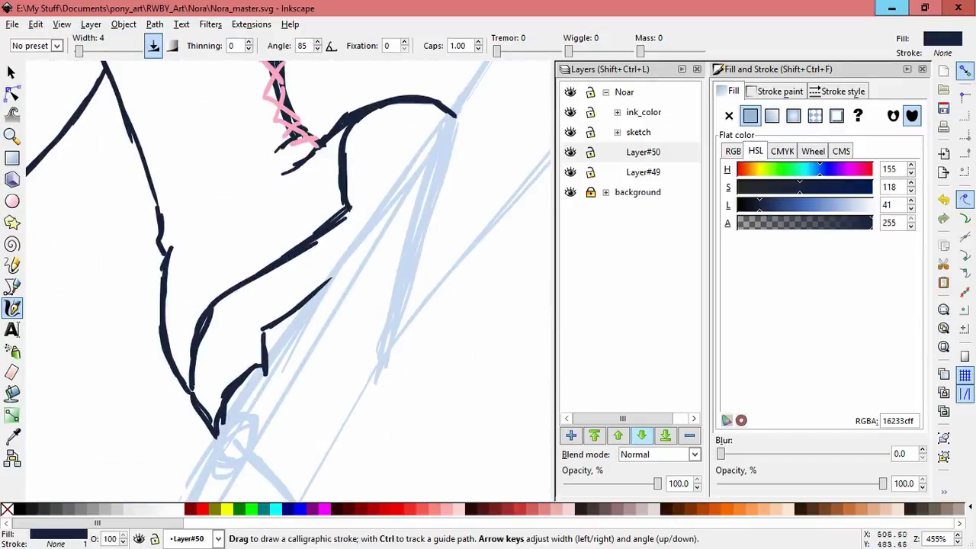
# - Hatch the sole and heel of the raised boot with short navy strokes
pyautogui.moveTo(206, 381); pyautogui.dragTo(217, 316)
pyautogui.moveTo(222, 377); pyautogui.dragTo(242, 305)
pyautogui.moveTo(244, 358); pyautogui.dragTo(256, 303)
pyautogui.moveTo(247, 339); pyautogui.dragTo(263, 282)
pyautogui.moveTo(263, 324); pyautogui.dragTo(275, 278)
pyautogui.moveTo(293, 308); pyautogui.dragTo(297, 259)
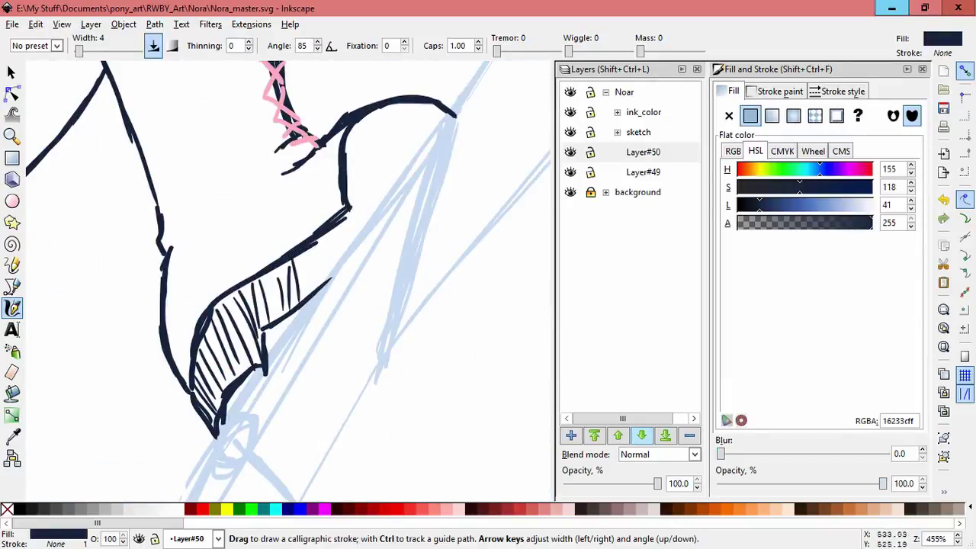
# - Try hatching the raised boot's sole and toe cap with steep navy strokes
pyautogui.hotkey('ctrl', 'z')
pyautogui.moveTo(225, 372); pyautogui.dragTo(253, 294)
pyautogui.moveTo(268, 326); pyautogui.dragTo(276, 271)
pyautogui.moveTo(250, 357)
pyautogui.mouseDown()
pyautogui.moveTo(257, 280)
pyautogui.moveTo(317, 244)
pyautogui.mouseUp()
pyautogui.moveTo(324, 283); pyautogui.dragTo(352, 183)
pyautogui.moveTo(358, 206)
pyautogui.mouseDown()
pyautogui.moveTo(369, 119)
pyautogui.moveTo(381, 114)
pyautogui.mouseUp()
pyautogui.moveTo(404, 153); pyautogui.dragTo(415, 107)
pyautogui.moveTo(359, 183); pyautogui.dragTo(366, 122)
pyautogui.moveTo(393, 164); pyautogui.dragTo(412, 103)
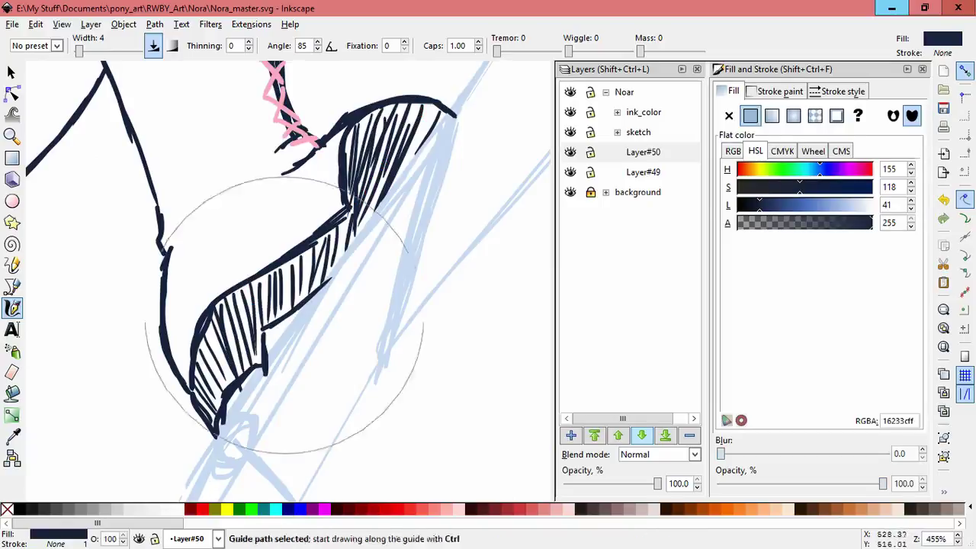
# - Undo all the steep navy hatching on the raised boot's toe cap, sole and heel
pyautogui.hotkey('ctrl', 'z')
pyautogui.hotkey('ctrl', 'z')
pyautogui.hotkey('ctrl', 'z')
pyautogui.hotkey('ctrl', 'z')
pyautogui.hotkey('ctrl', 'z')
pyautogui.hotkey('ctrl', 'z')
pyautogui.hotkey('ctrl', 'z')
pyautogui.hotkey('ctrl', 'z')
pyautogui.hotkey('ctrl', 'z')
pyautogui.hotkey('ctrl', 'z')
pyautogui.hotkey('ctrl', 'z')
pyautogui.hotkey('ctrl', 'z')
pyautogui.hotkey('ctrl', 'z')
pyautogui.hotkey('ctrl', 'z')
pyautogui.hotkey('ctrl', 'z')
pyautogui.hotkey('ctrl', 'z')
pyautogui.hotkey('ctrl', 'z')
# - Hatch the raised boot from the toe cap along the sole to the heel with nearly horizontal navy strokes
pyautogui.moveTo(358, 128); pyautogui.dragTo(419, 119)
pyautogui.moveTo(375, 116); pyautogui.dragTo(440, 107)
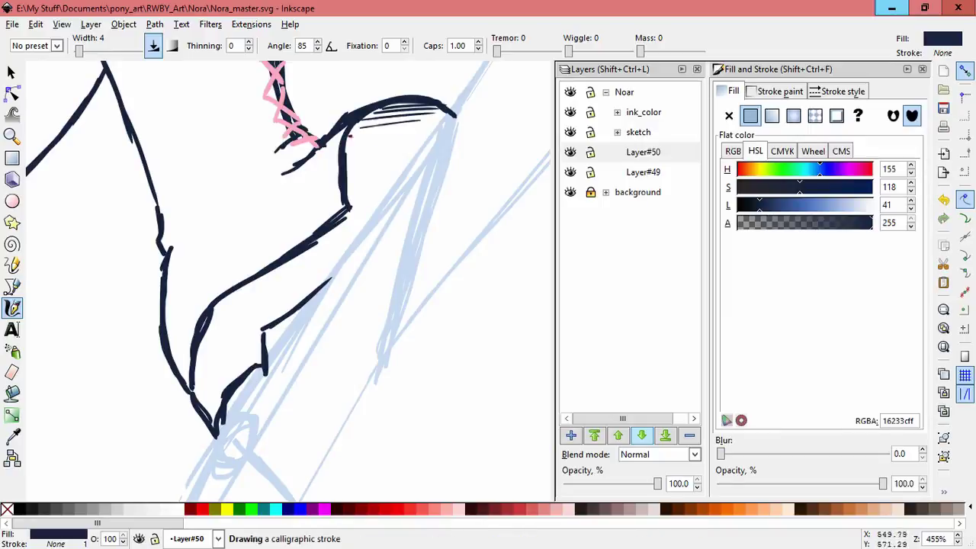
pyautogui.moveTo(348, 145); pyautogui.dragTo(434, 126)
pyautogui.moveTo(346, 183); pyautogui.dragTo(400, 170)
pyautogui.moveTo(345, 215); pyautogui.dragTo(381, 201)
pyautogui.moveTo(307, 250); pyautogui.dragTo(362, 221)
pyautogui.moveTo(285, 264); pyautogui.dragTo(349, 245)
pyautogui.moveTo(219, 302); pyautogui.dragTo(331, 272)
pyautogui.moveTo(208, 334); pyautogui.dragTo(281, 315)
pyautogui.moveTo(196, 358); pyautogui.dragTo(261, 336)
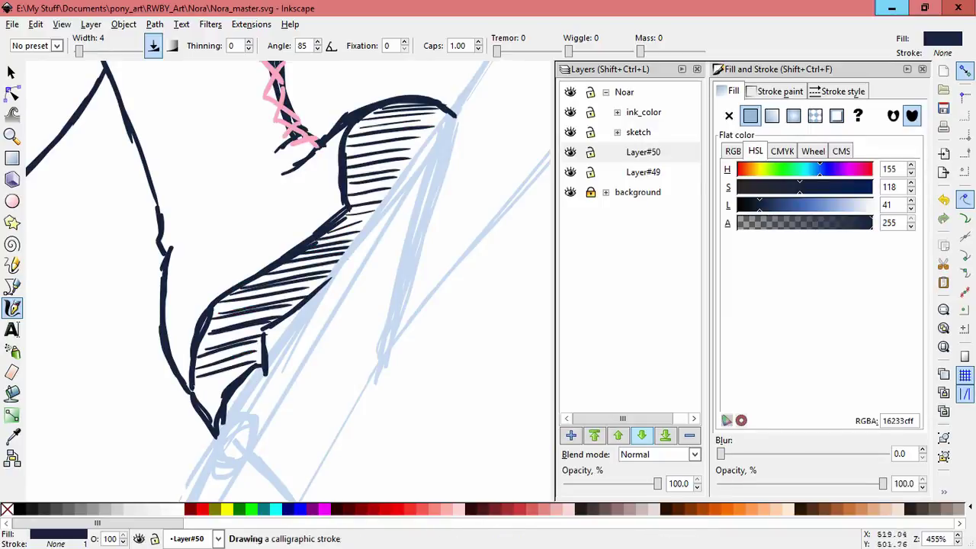
# - Save the drawing with the hatched raised boot
pyautogui.keyDown('ctrl'); pyautogui.scroll(-5, 400, 297); pyautogui.keyUp('ctrl')
pyautogui.hotkey('ctrl', 's')
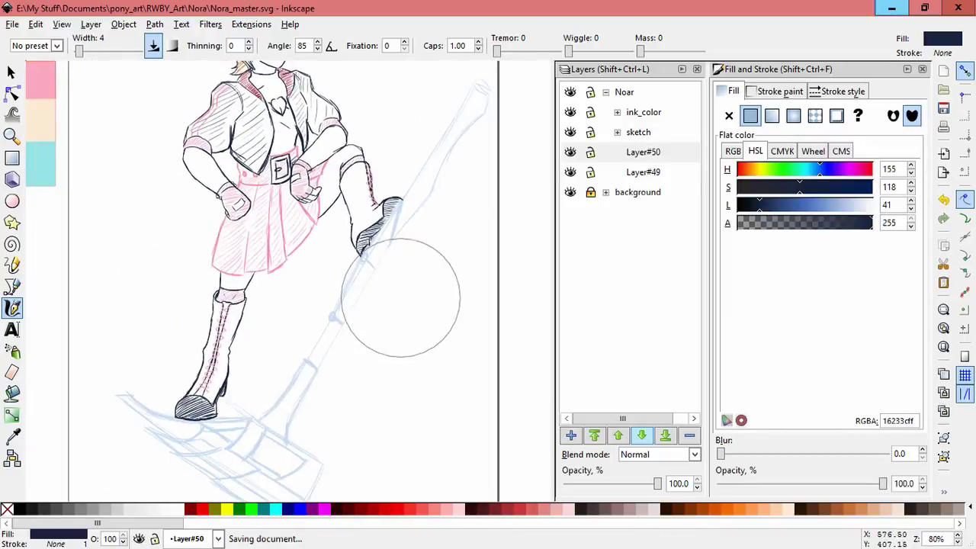
pyautogui.press('5')
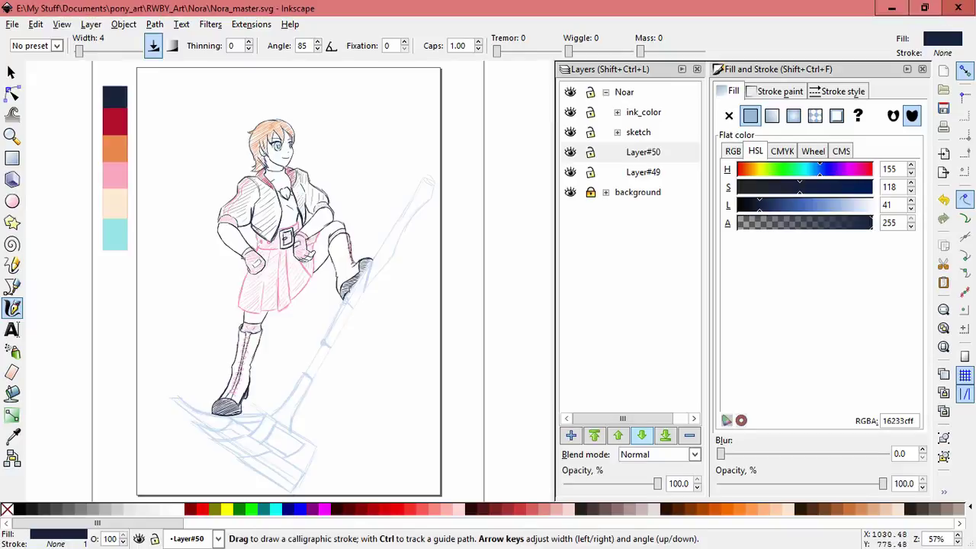
pyautogui.keyDown('ctrl'); pyautogui.scroll(6, 337, 237); pyautogui.keyUp('ctrl')
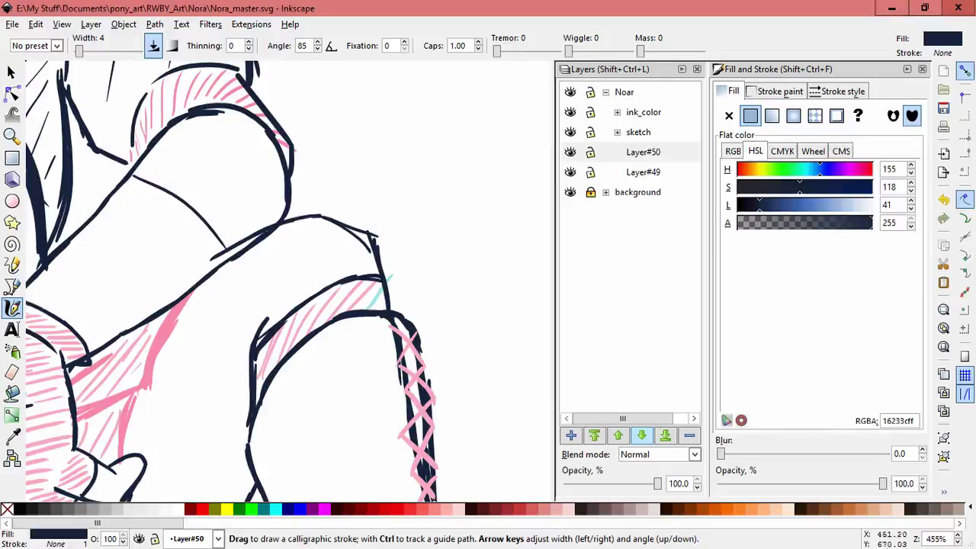
pyautogui.keyDown('ctrl'); pyautogui.scroll(-6, 337, 237); pyautogui.keyUp('ctrl')
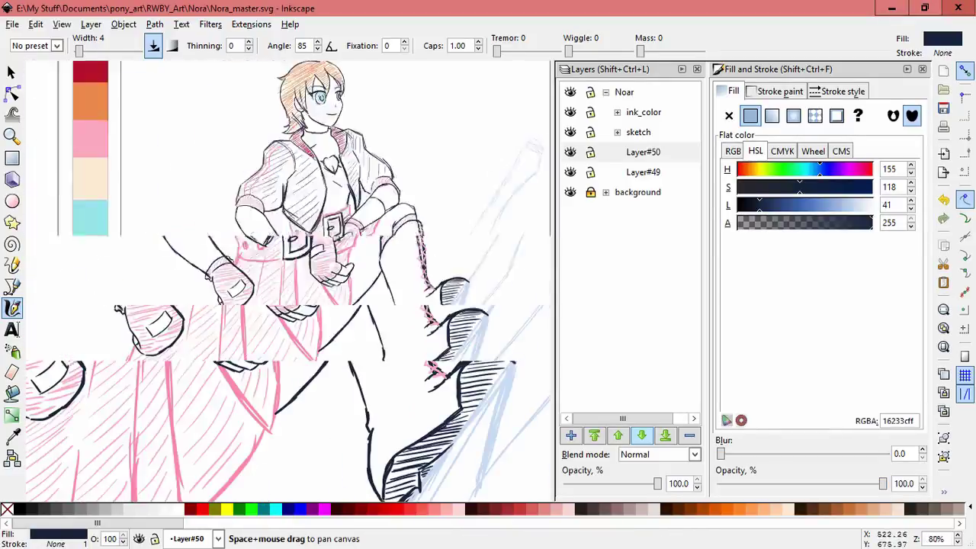